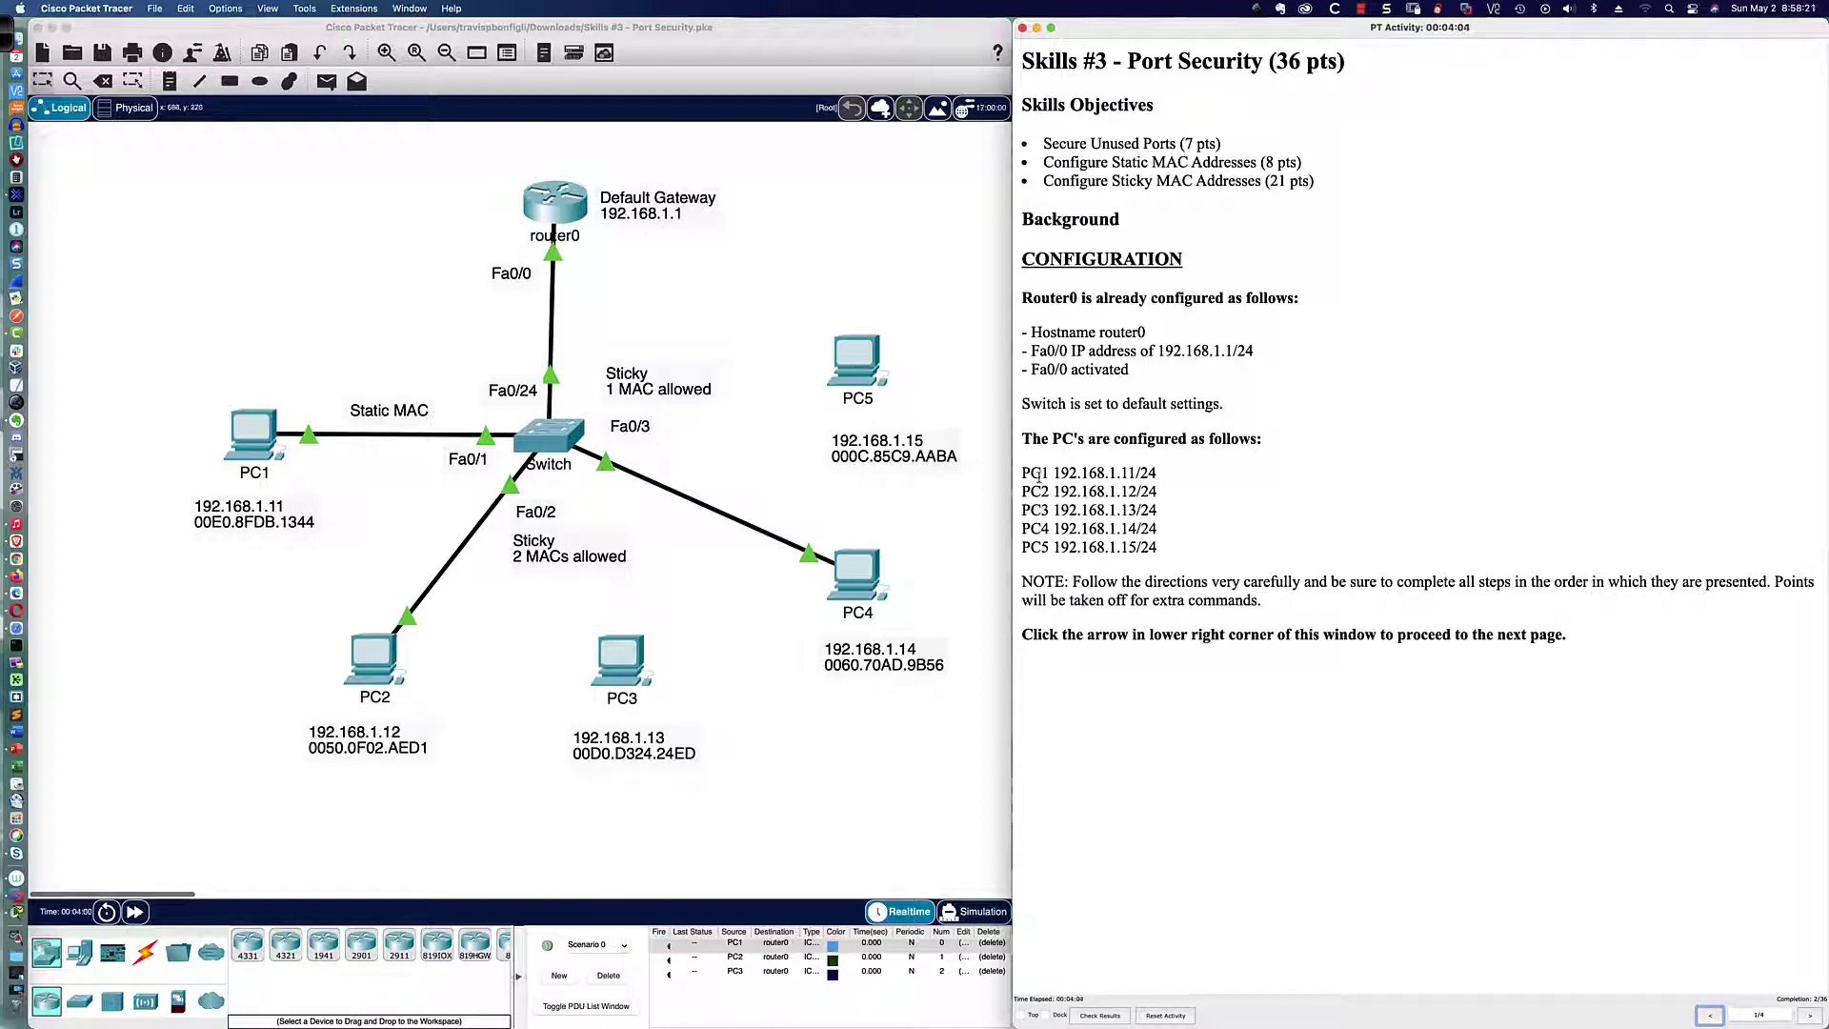
Advance the activity instructions to Part 1 and open the Switch's command line, placed clear of the topology and the instructions
drag(1022, 471, 1175, 553)
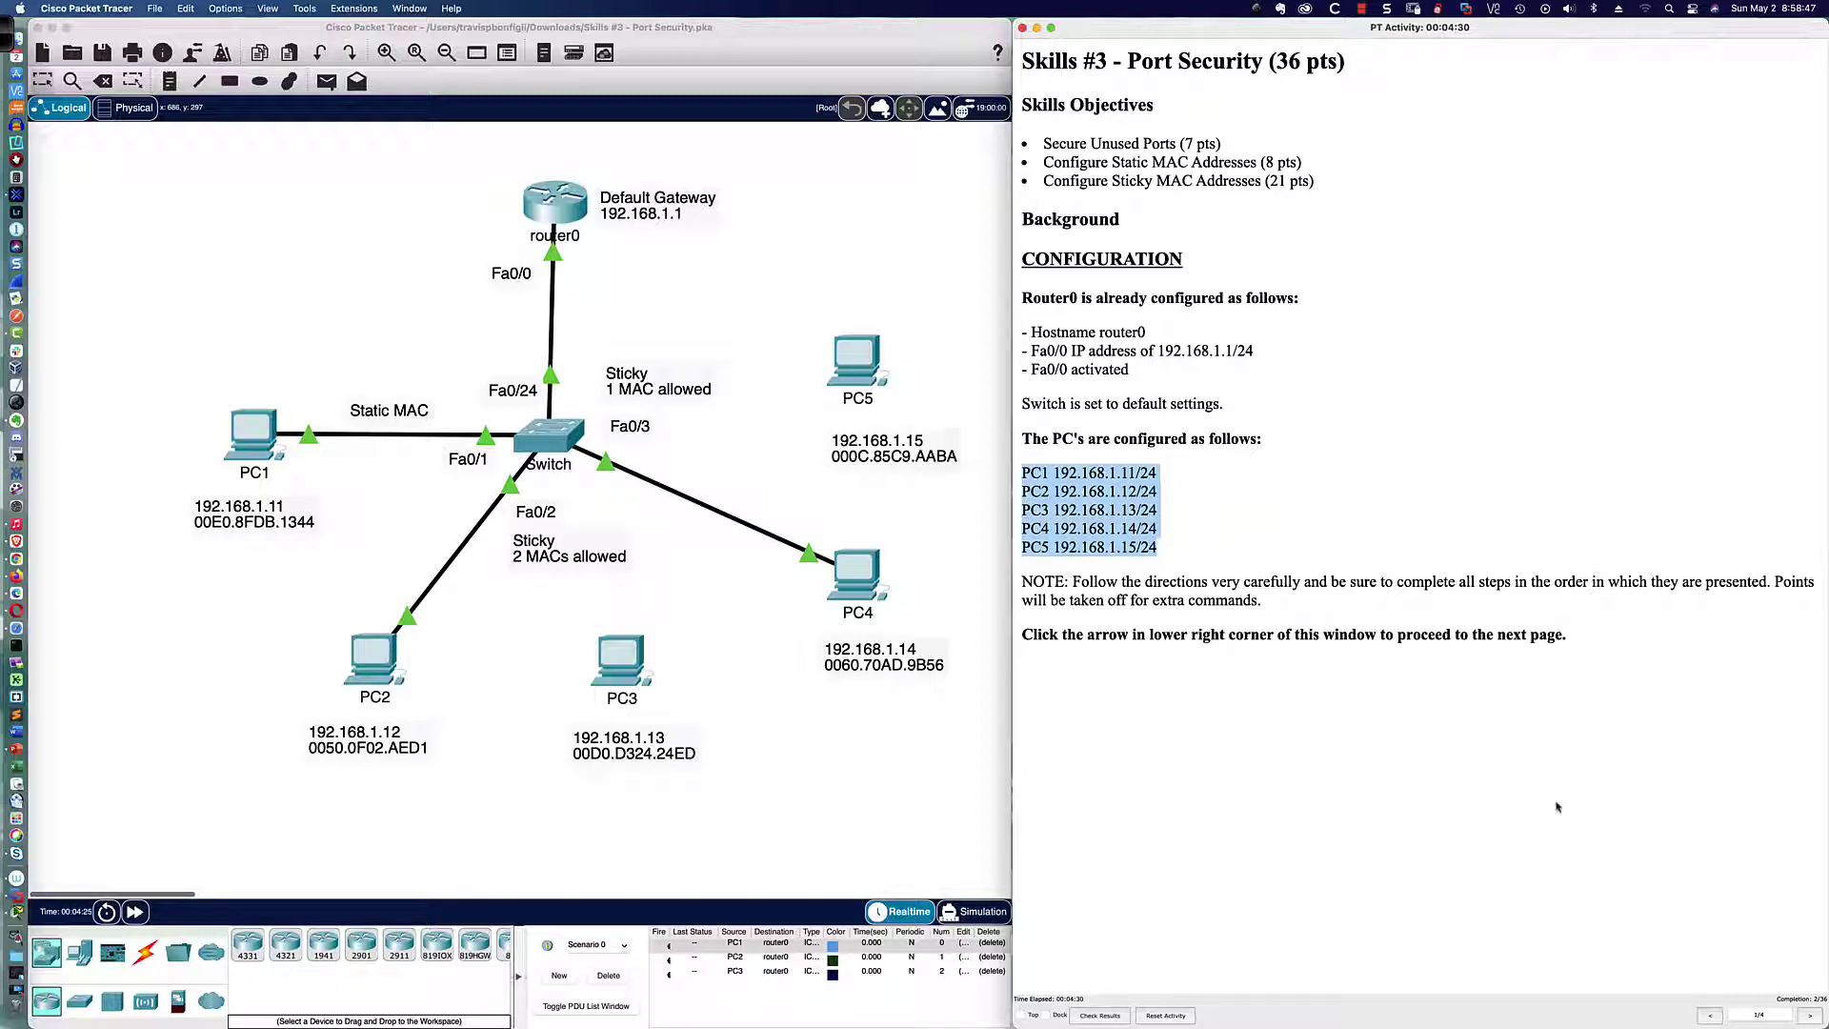
click(1809, 1016)
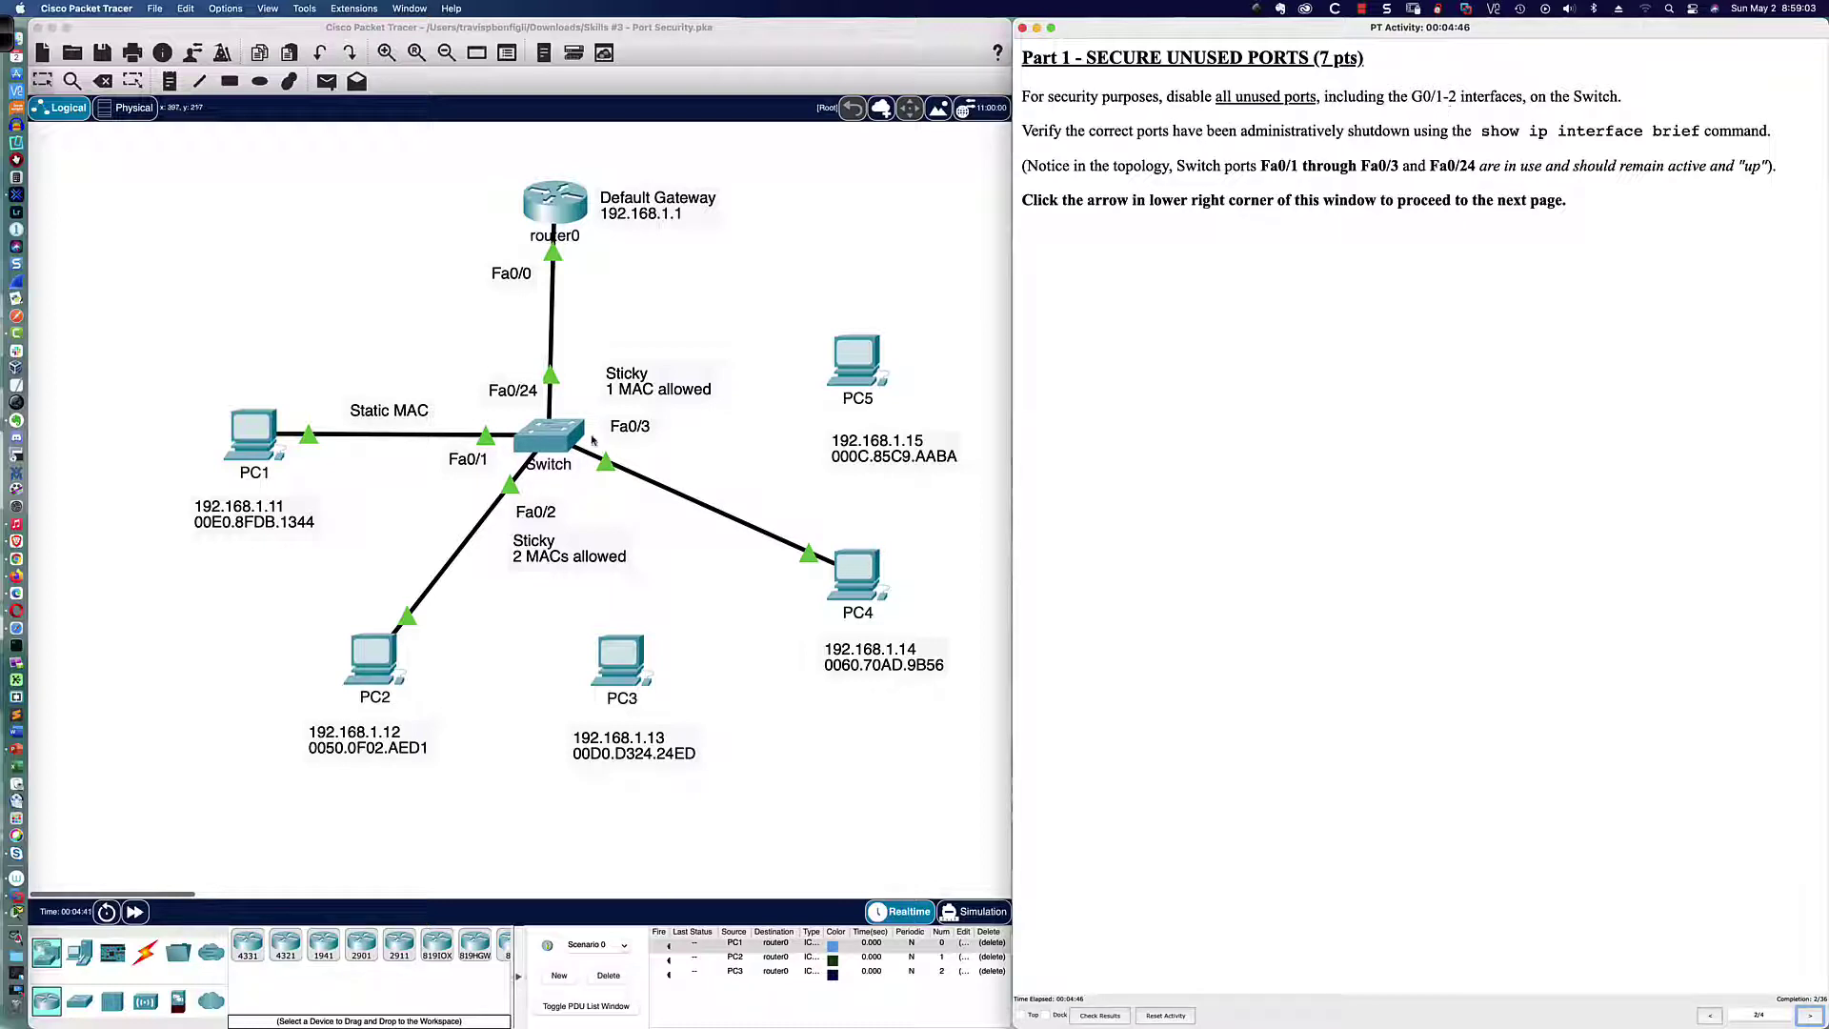
double_click(551, 437)
drag(1077, 278, 1315, 551)
drag(1464, 536, 1824, 536)
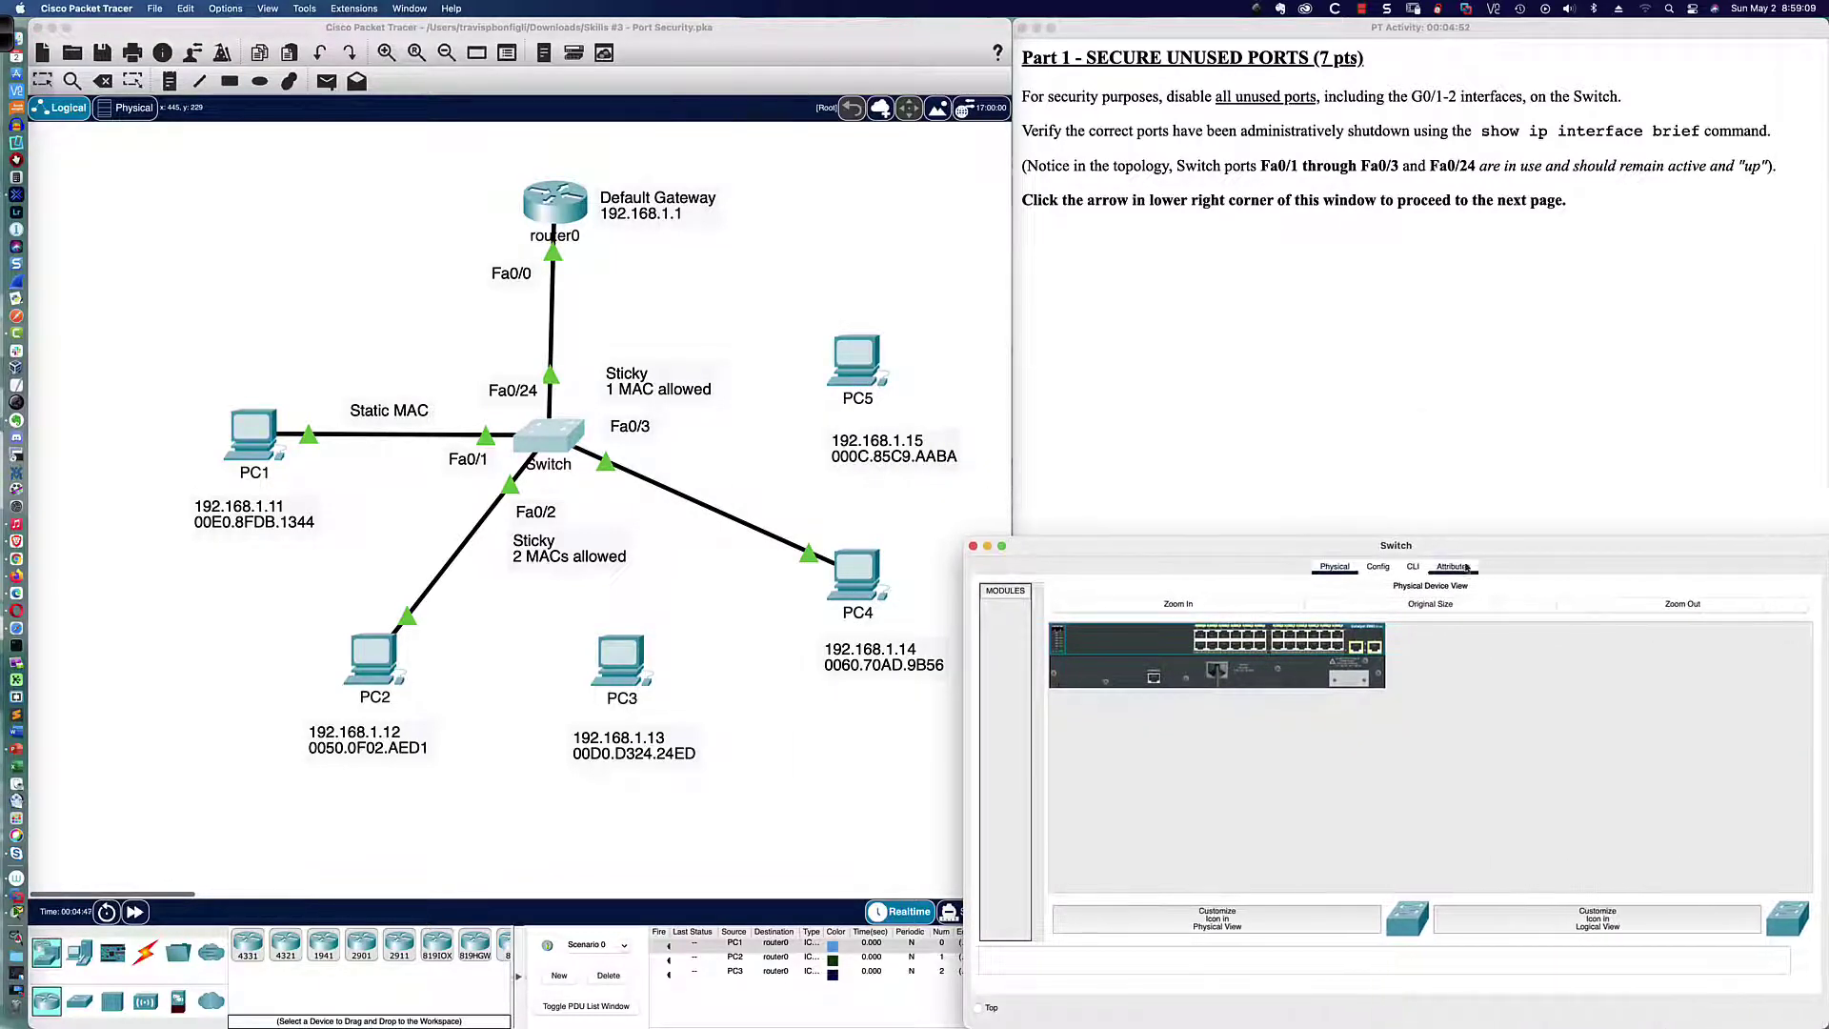
click(1412, 568)
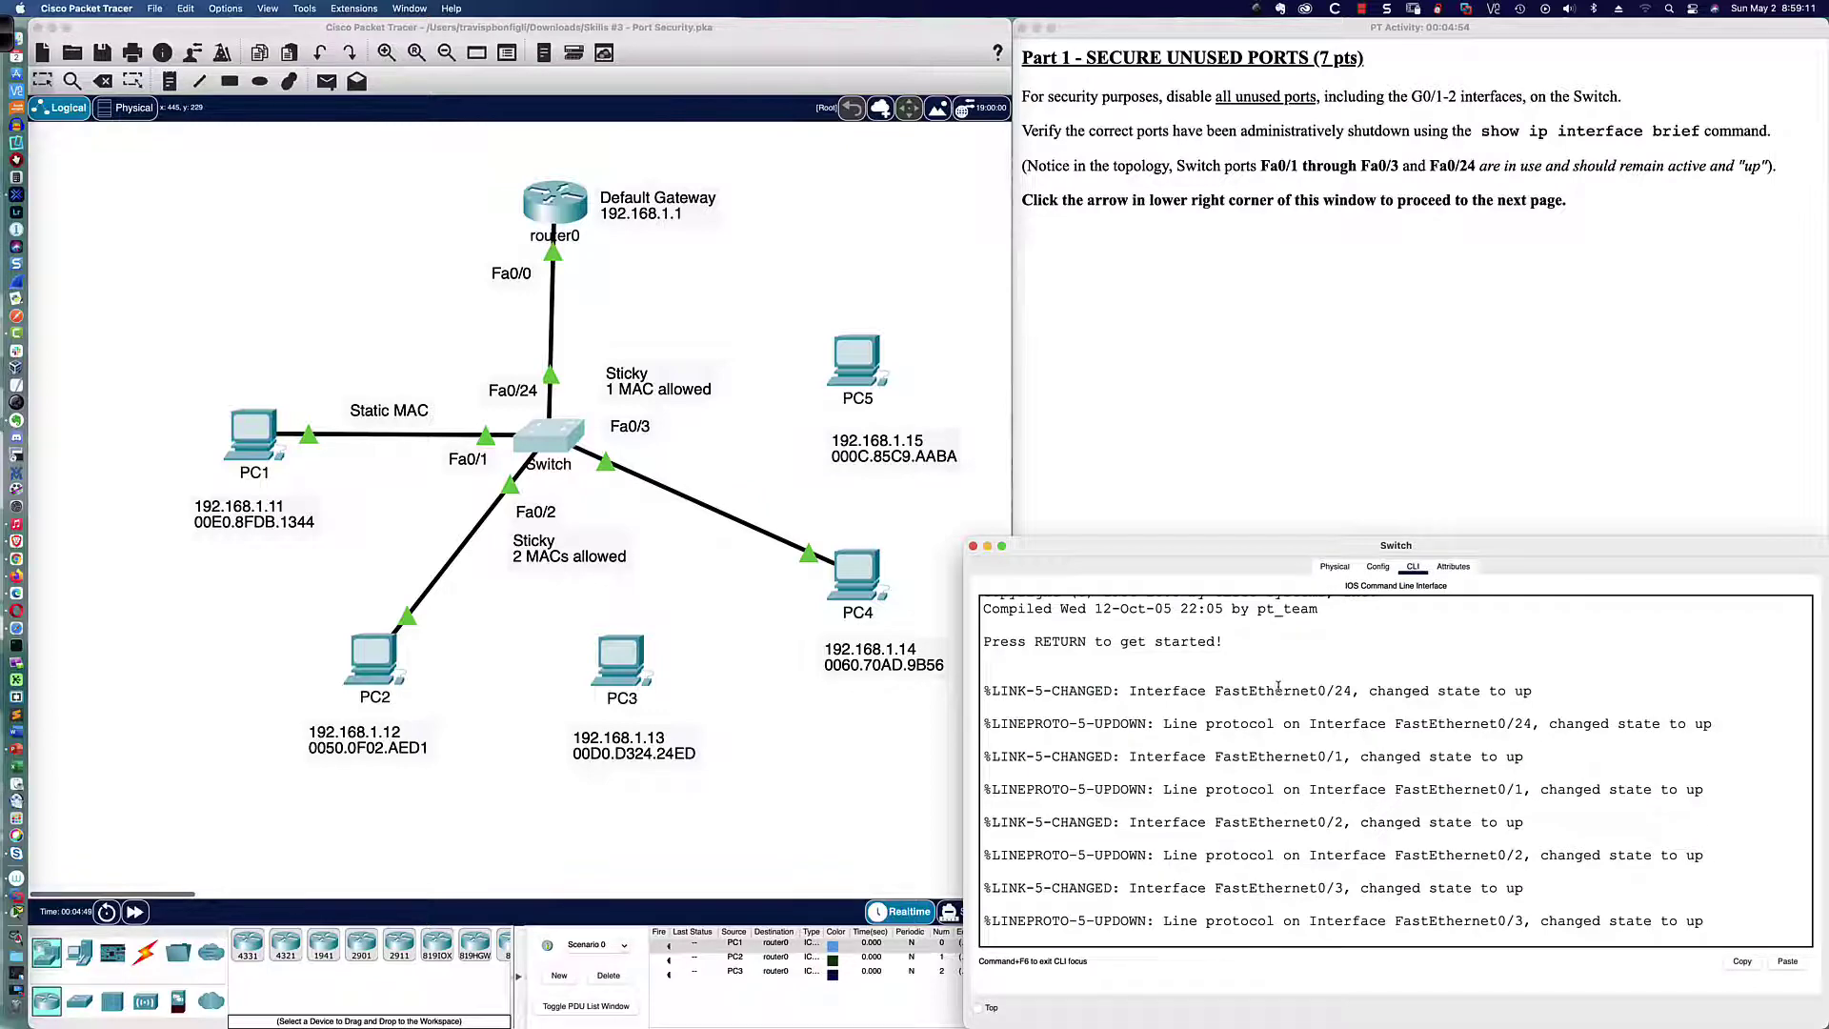
Enter privileged EXEC mode on the switch and go into global configuration mode with conf t
key(Return)
key(Return)
key(Return)
key(Return)
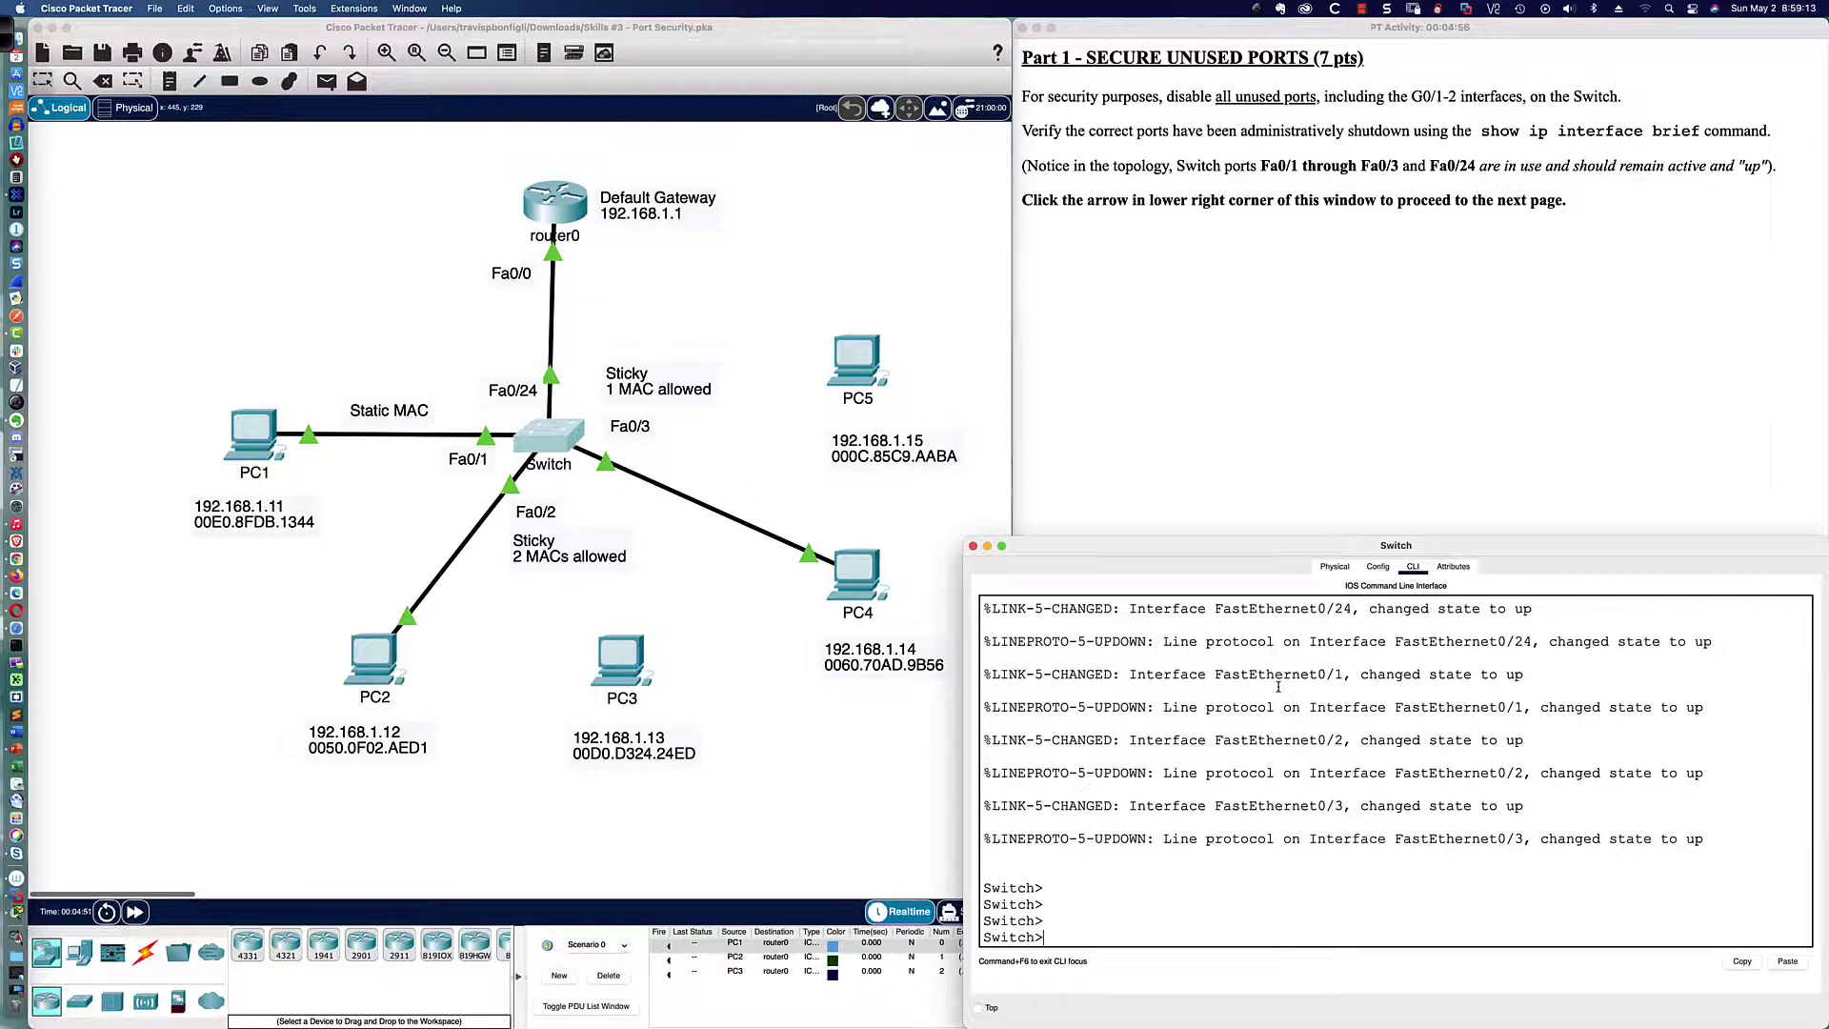
text(en)
key(Tab)
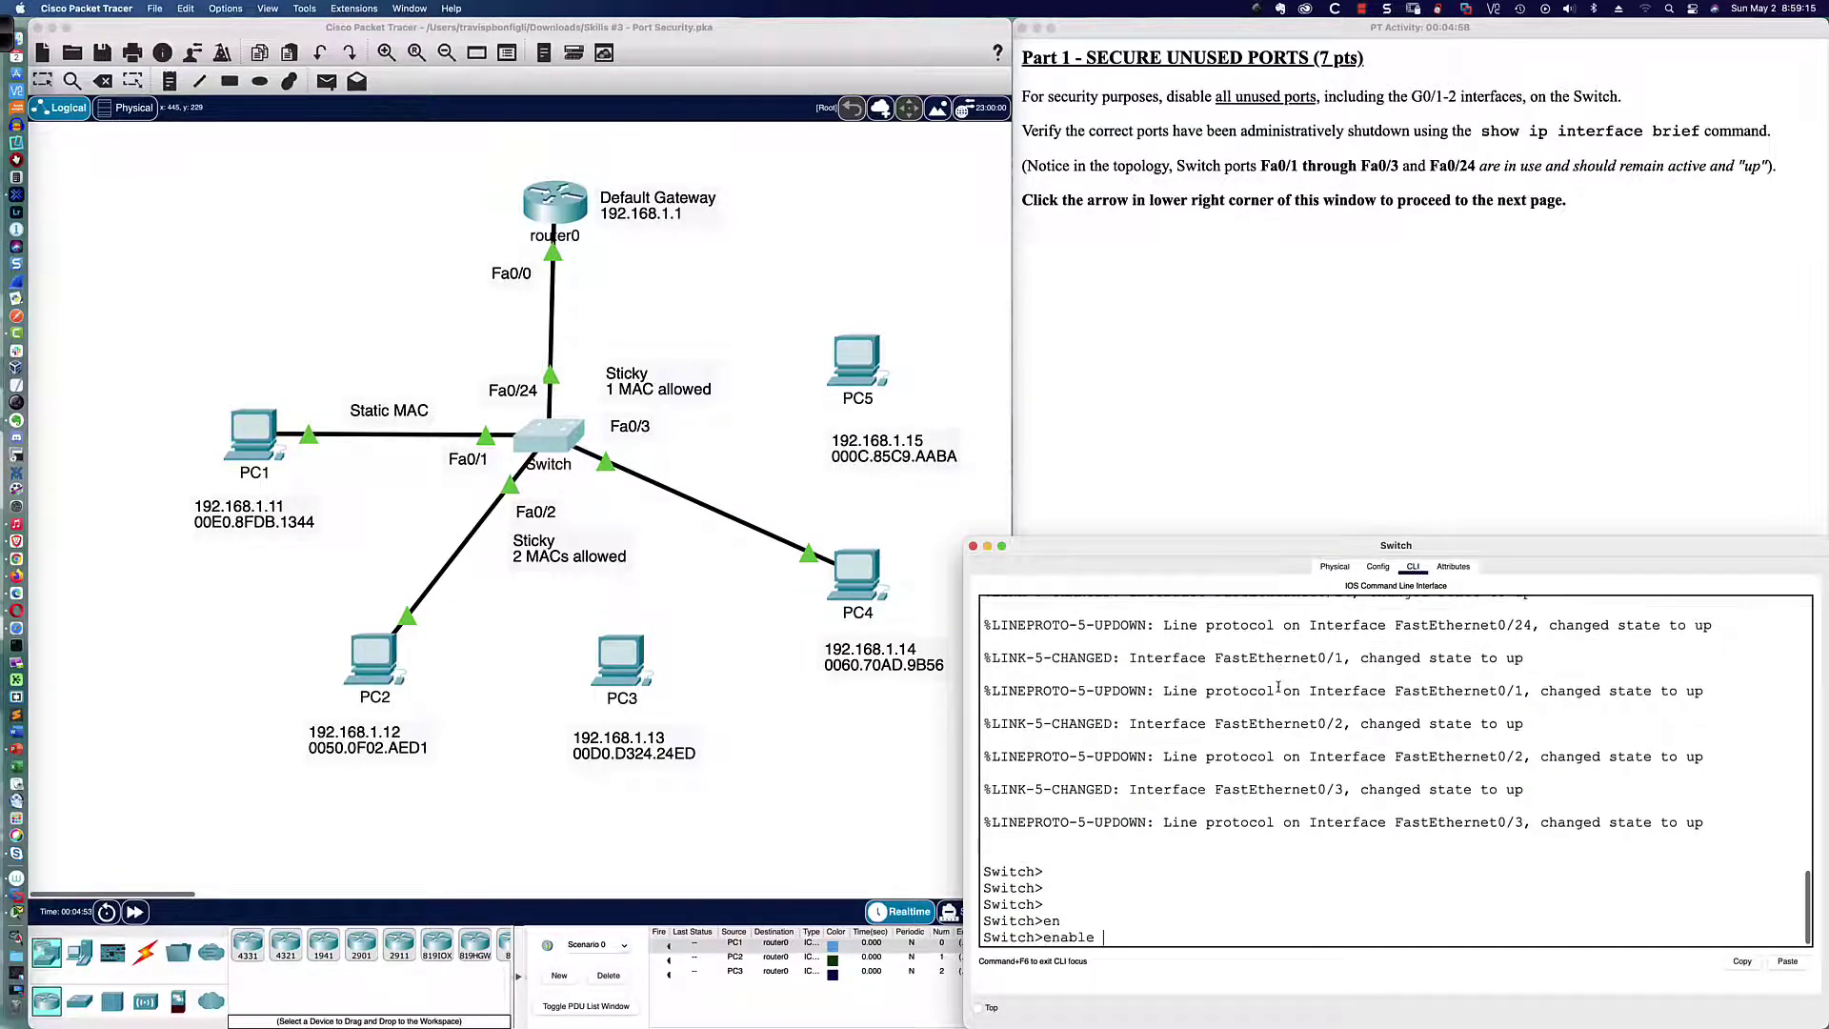
key(Return)
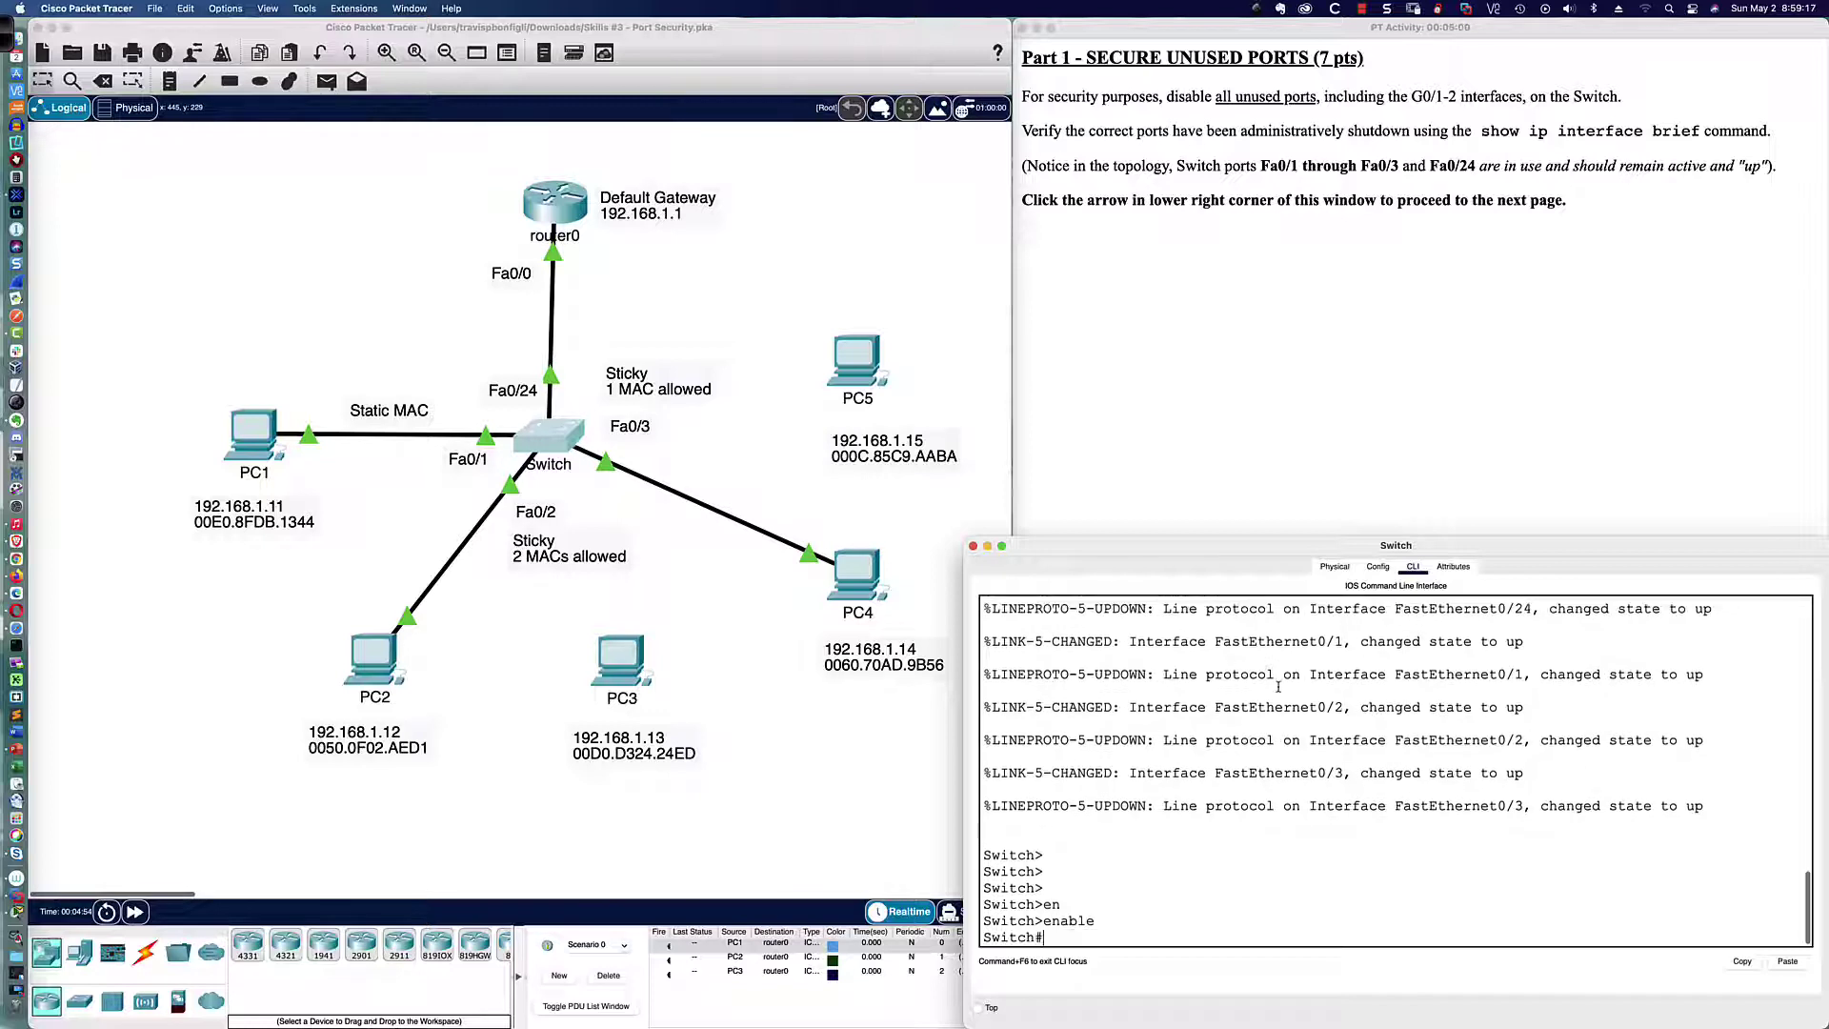
text(conf t)
key(Return)
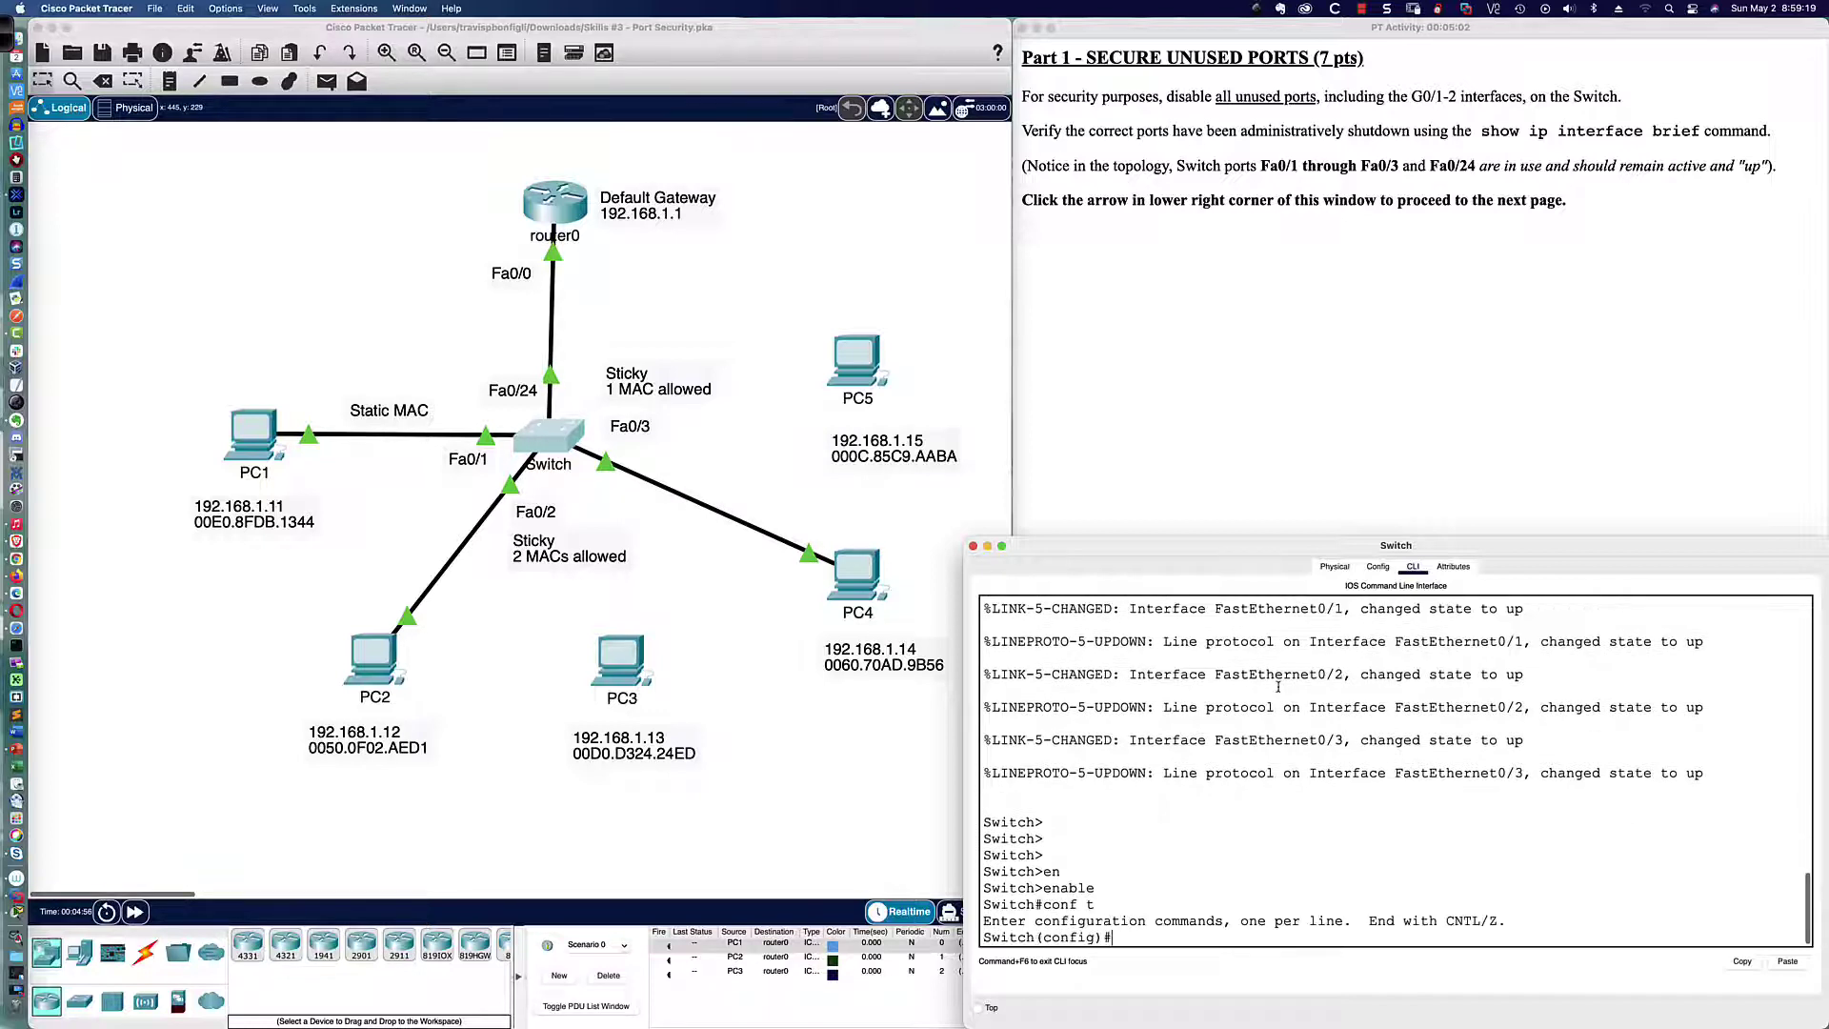
Disable DNS lookups on the switch with the command no ip domain-look
text(ip domain)
key(BackSpace)
key(BackSpace)
key(BackSpace)
key(BackSpace)
key(BackSpace)
key(BackSpace)
key(BackSpace)
key(BackSpace)
key(BackSpace)
text(no ip domain-look)
key(Return)
Turn on synchronous logging (logg sync) for console line 0 of the switch
text(line con 0log)
key(BackSpace)
key(BackSpace)
key(BackSpace)
key(Return)
text(logg sync)
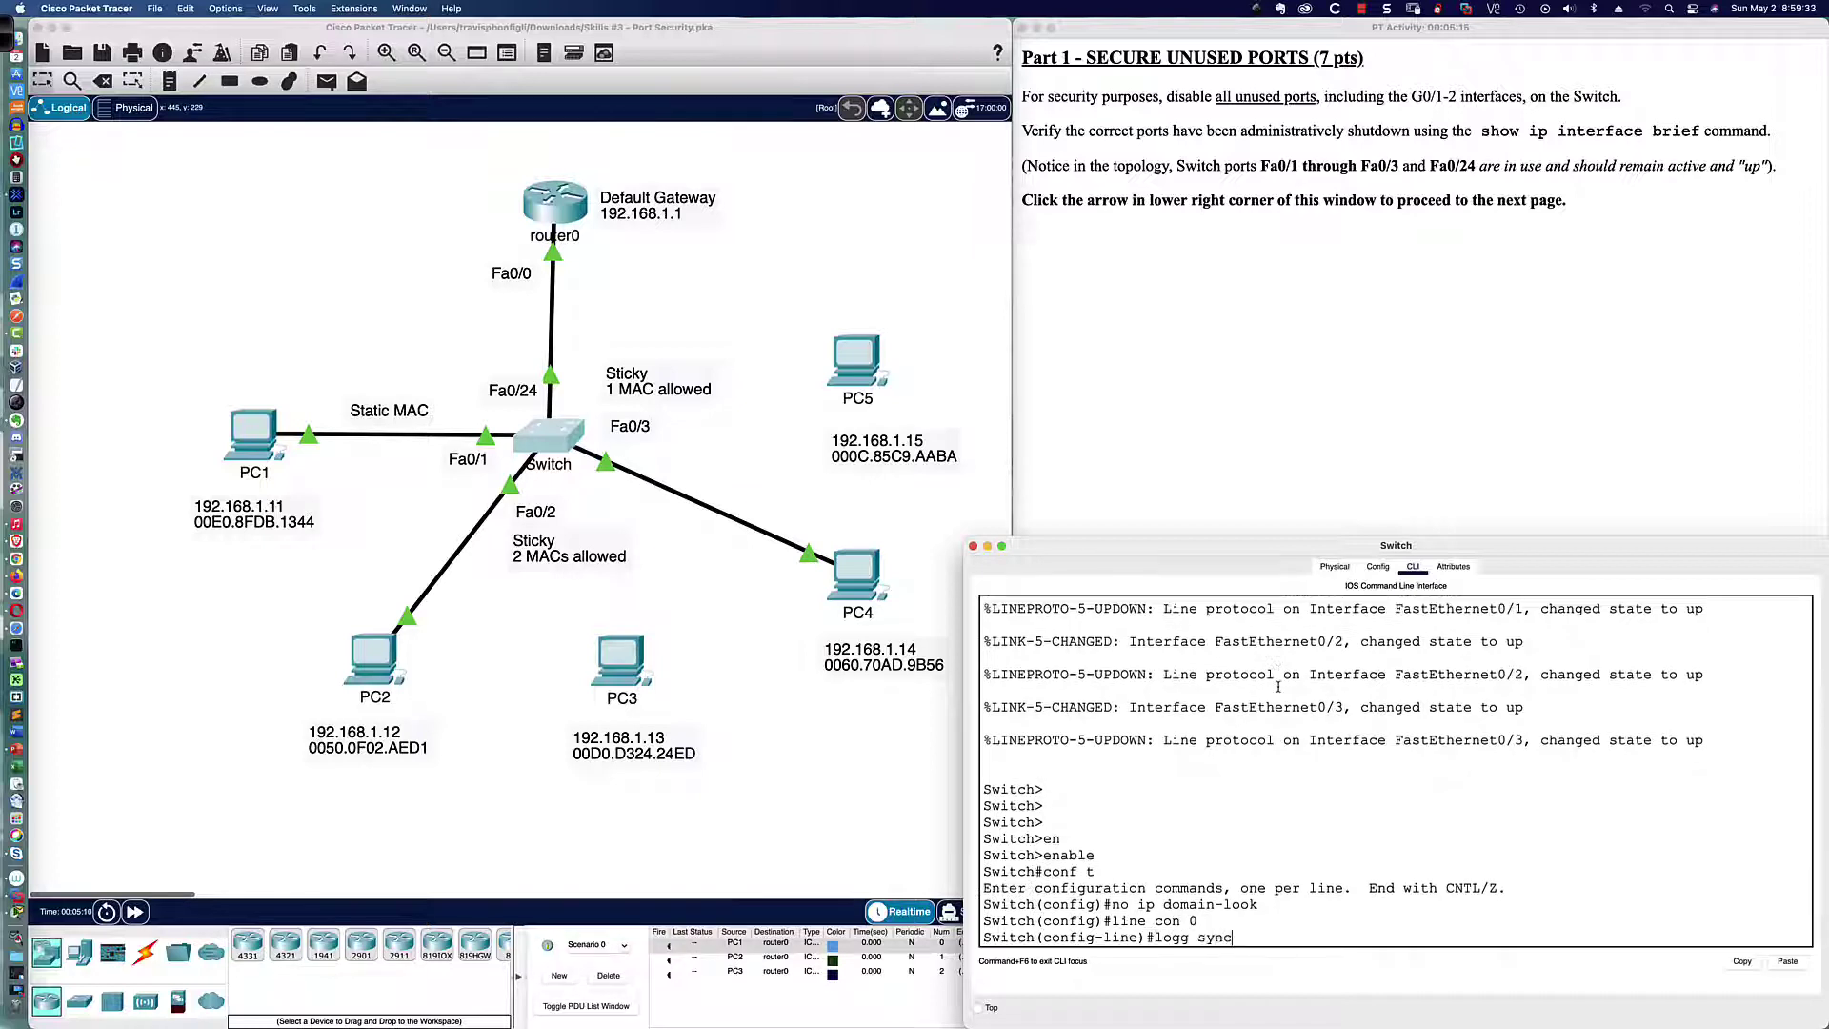
key(Return)
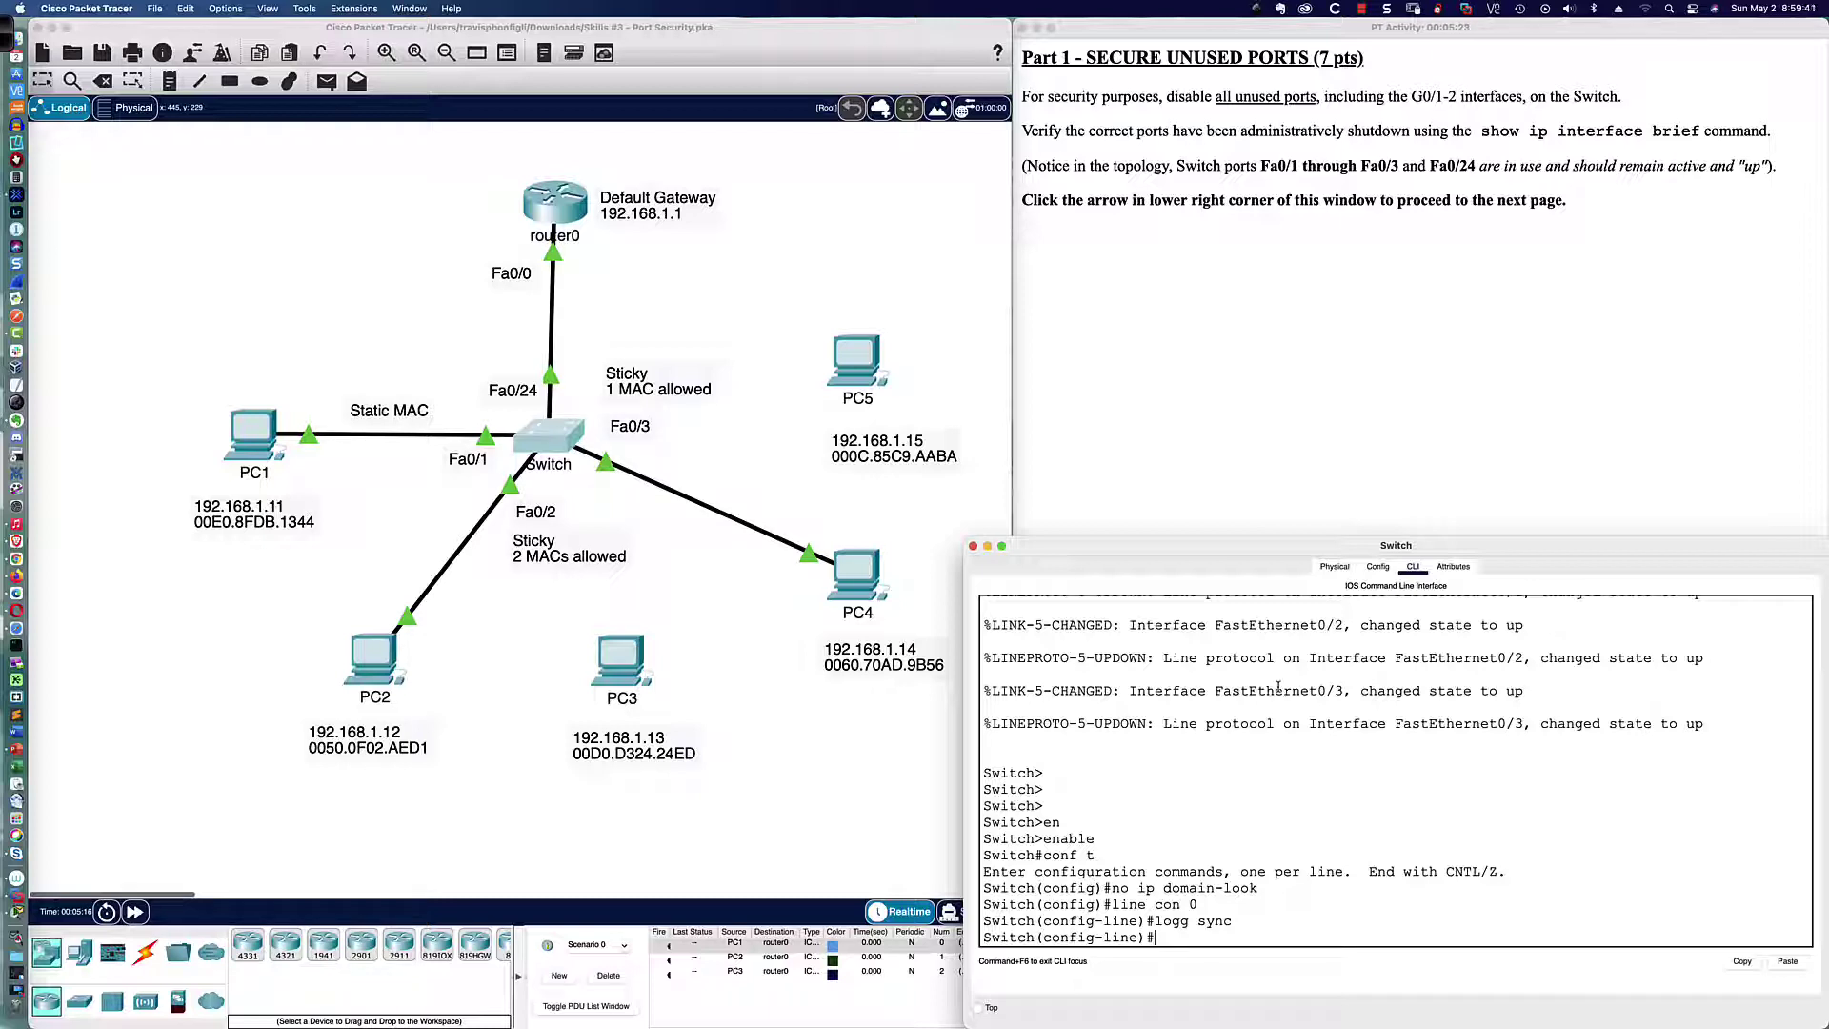
Return to global configuration mode and set the switch's hostname to SW01
text(exit)
key(Return)
text(host)
key(Tab)
text(SW)
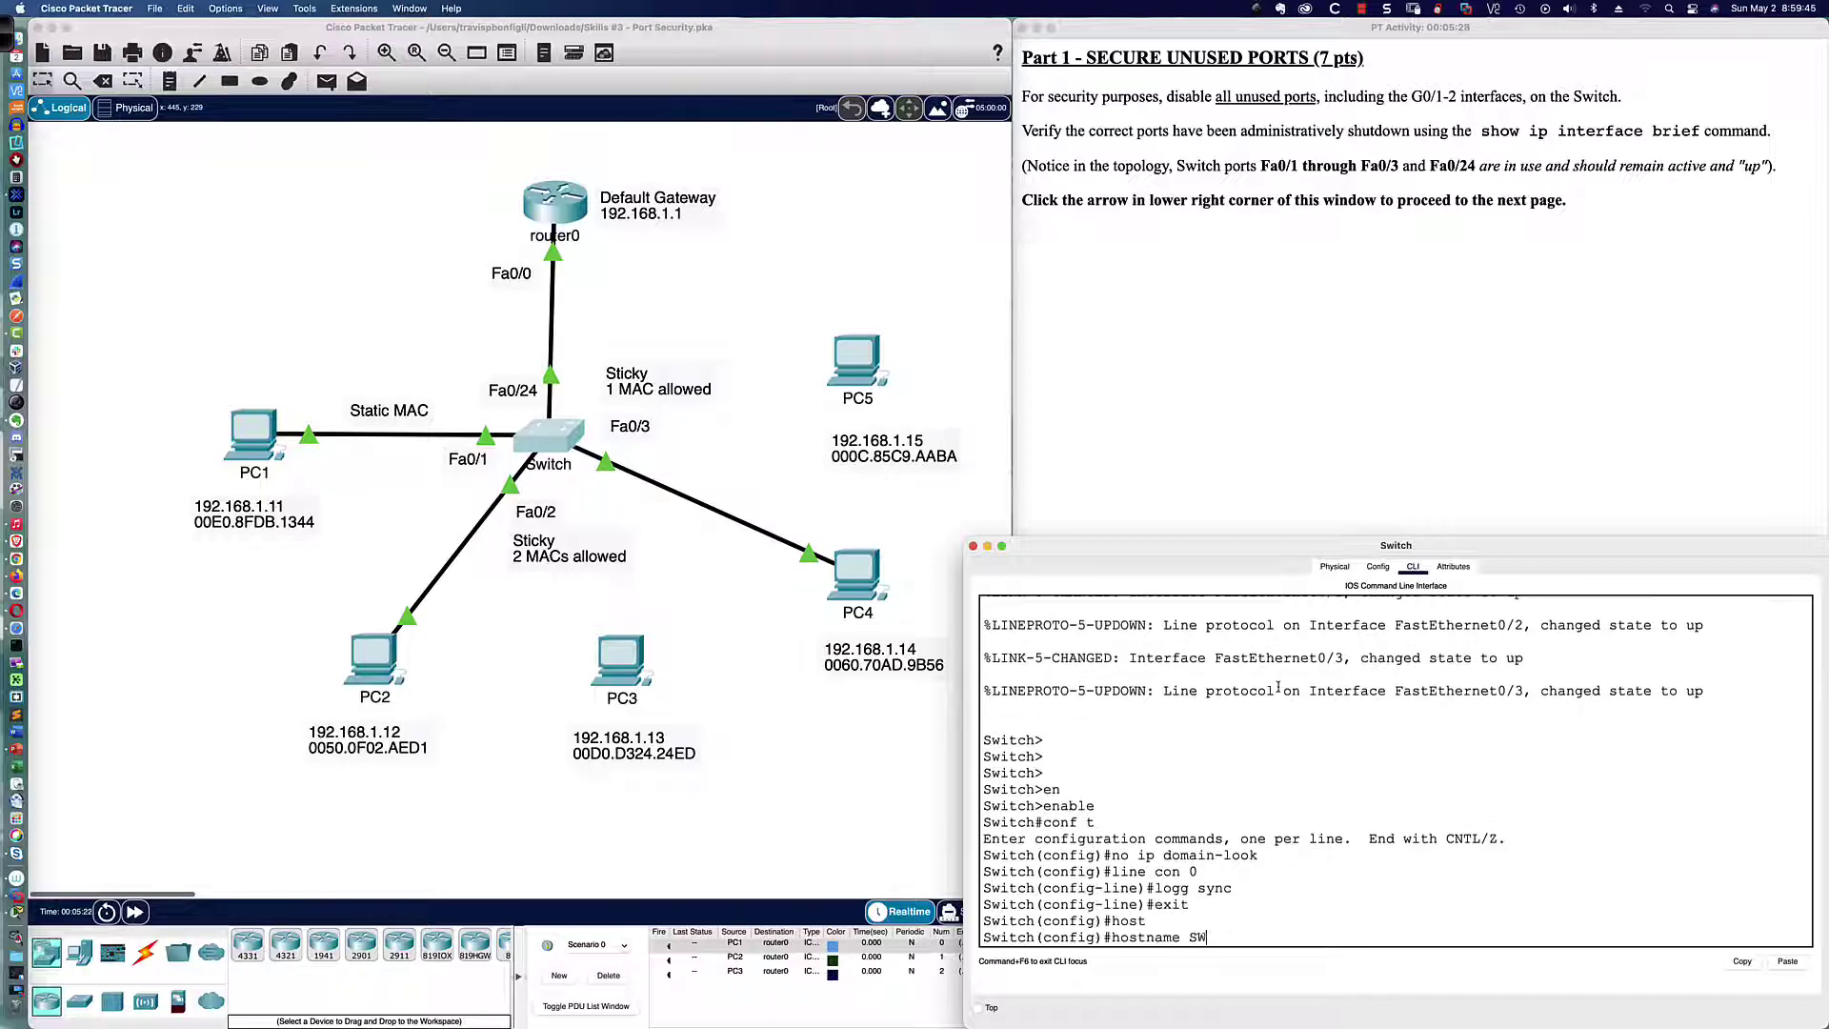
text(01)
key(Return)
key(Return)
key(Return)
key(Return)
key(Return)
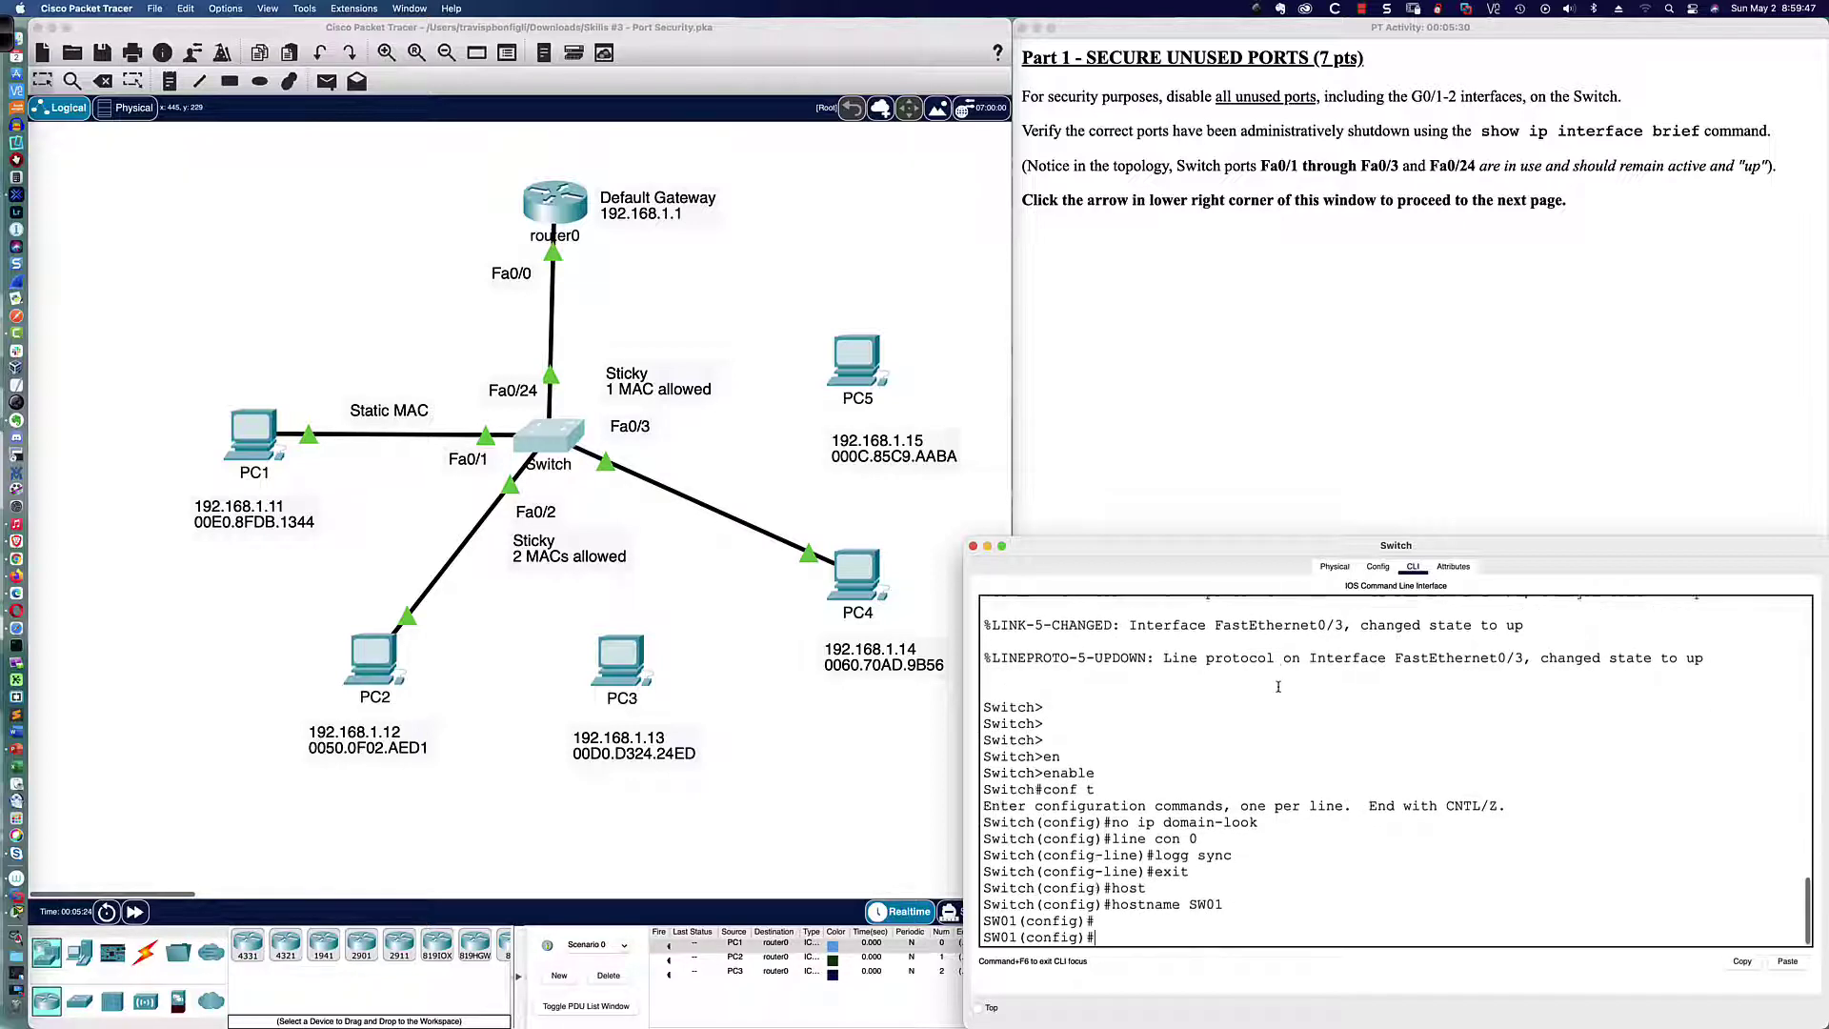
key(Return)
key(Return)
key(Return)
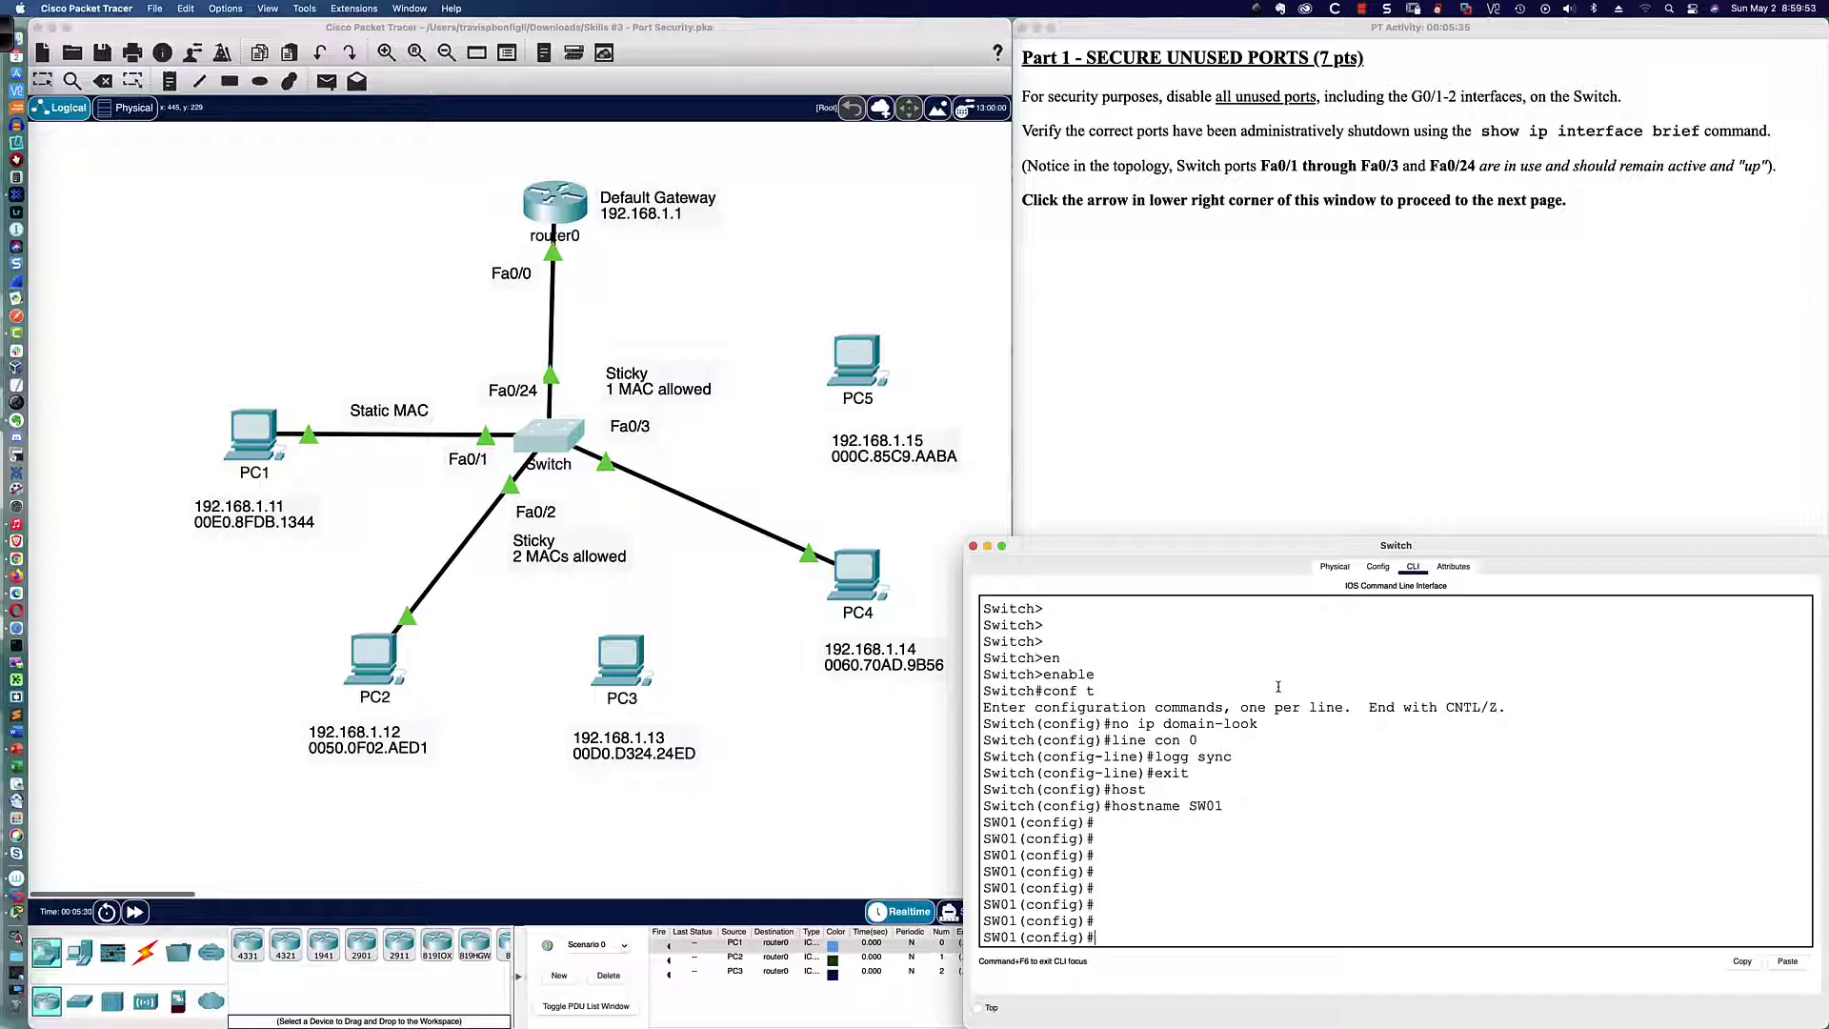
Display the full interface summary with do sh ip int bri and check the status of Fa0/1 through Fa0/3 and Fa0/24
drag(1227, 556, 1214, 511)
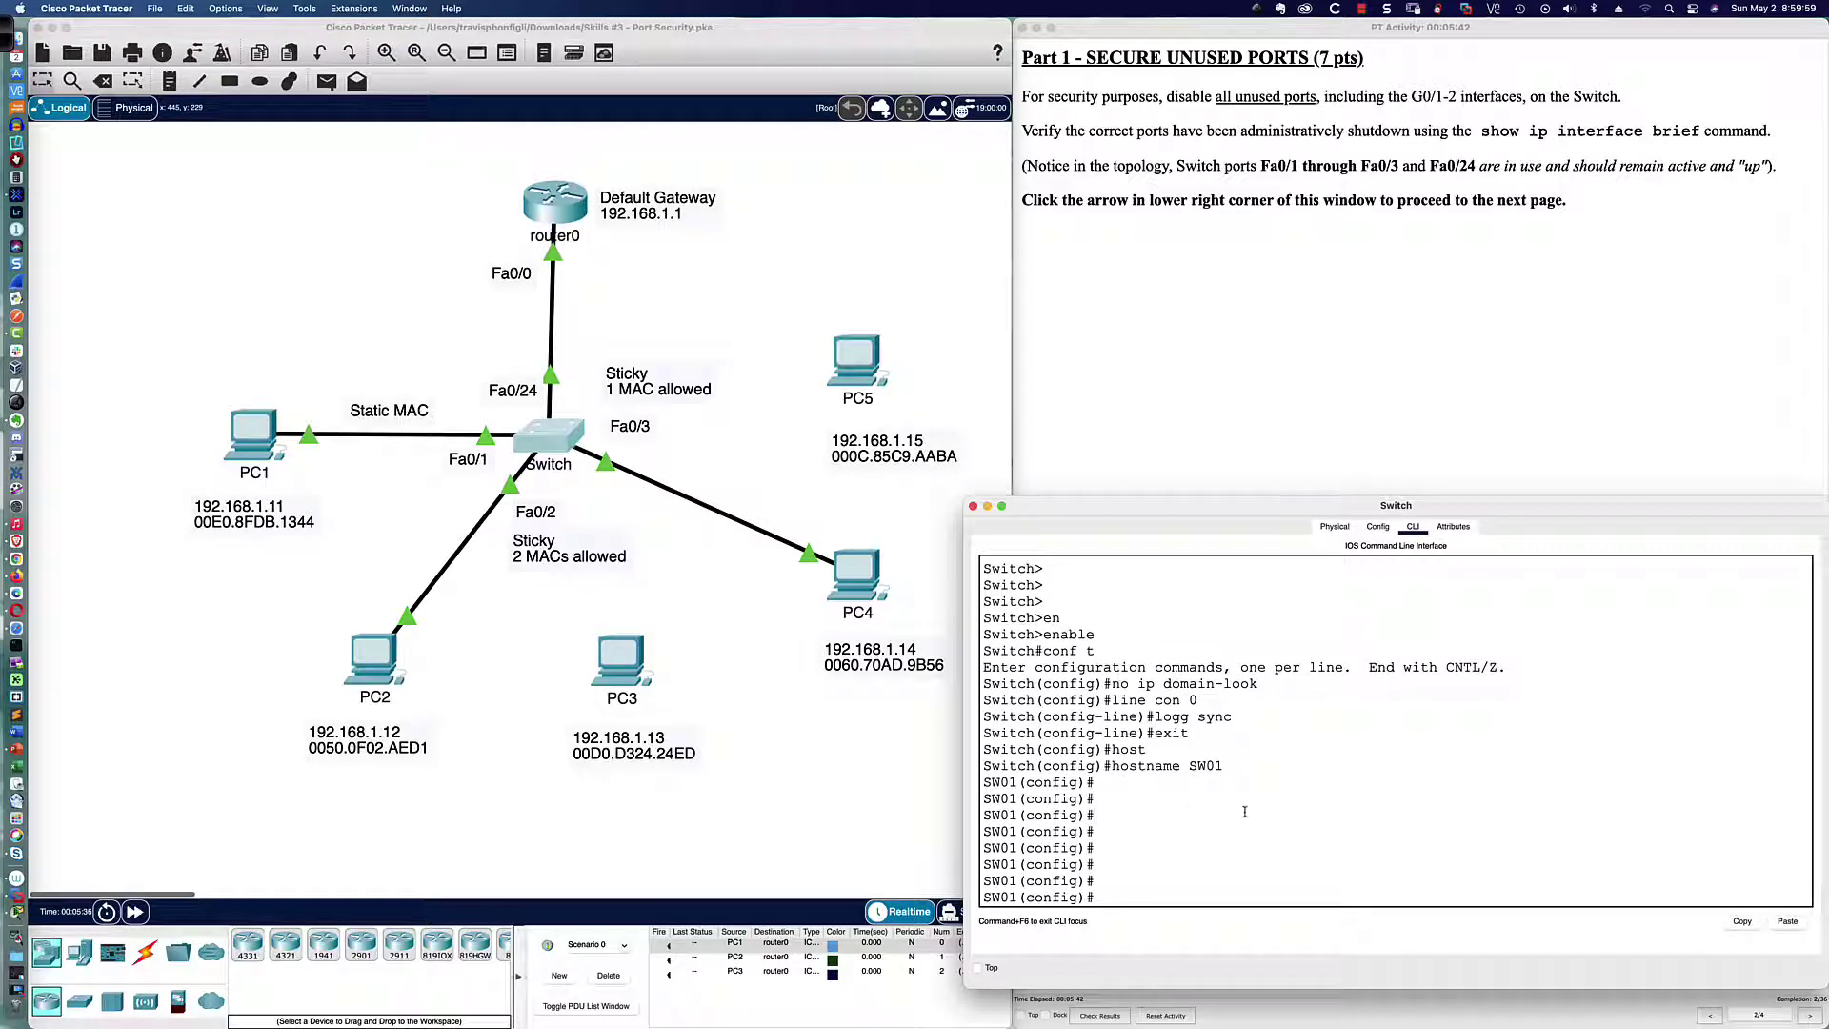
text(do sh ip int br)
key(Return)
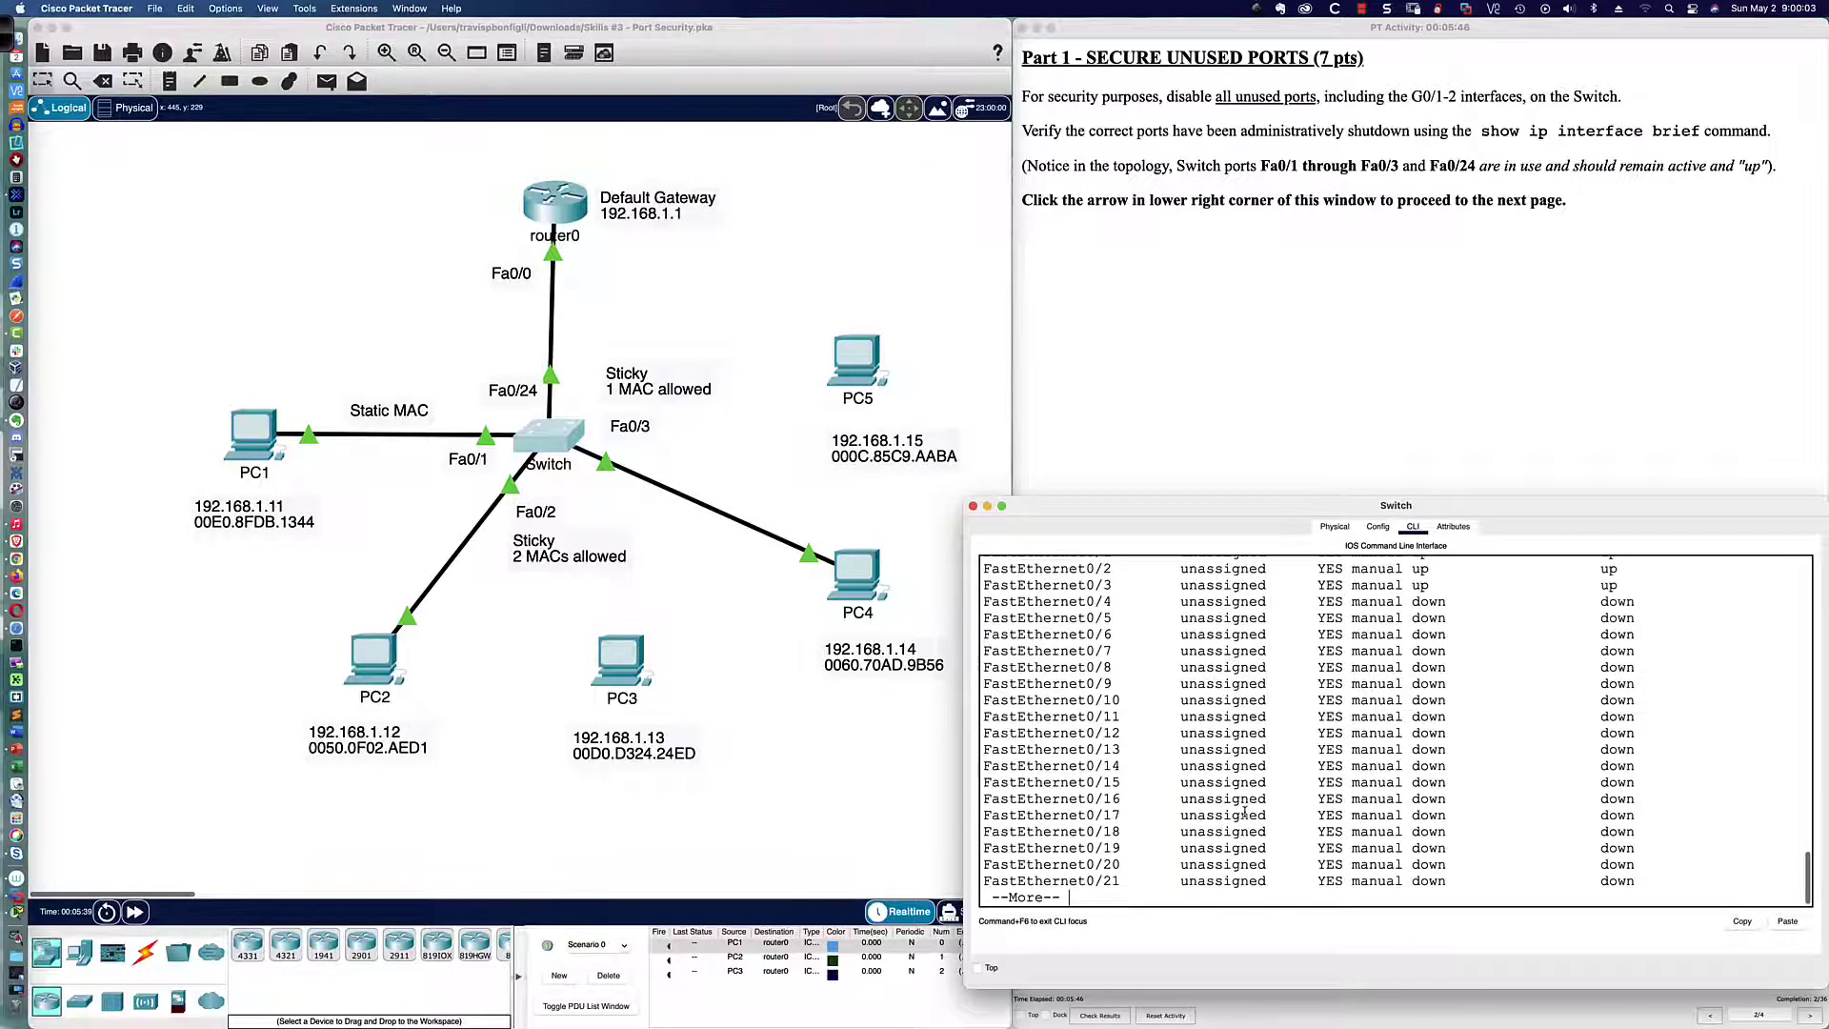
key(space)
drag(1204, 496, 1195, 219)
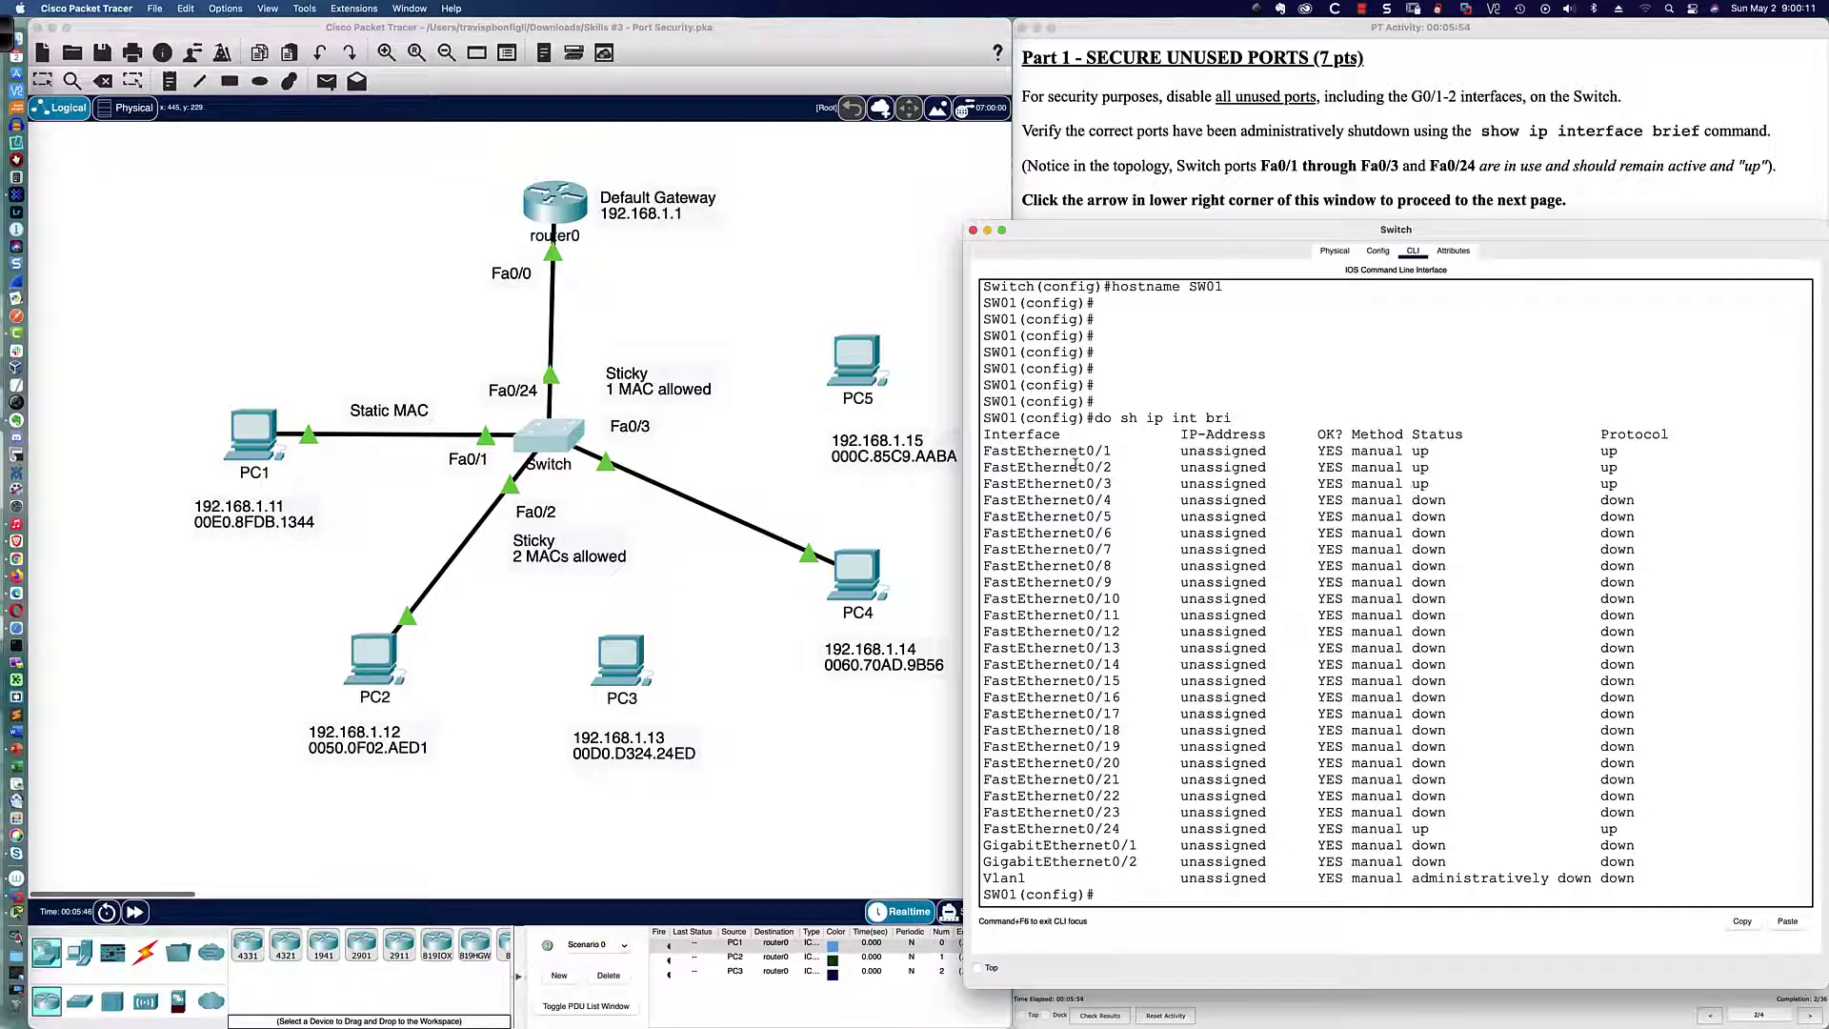
drag(987, 452, 1644, 484)
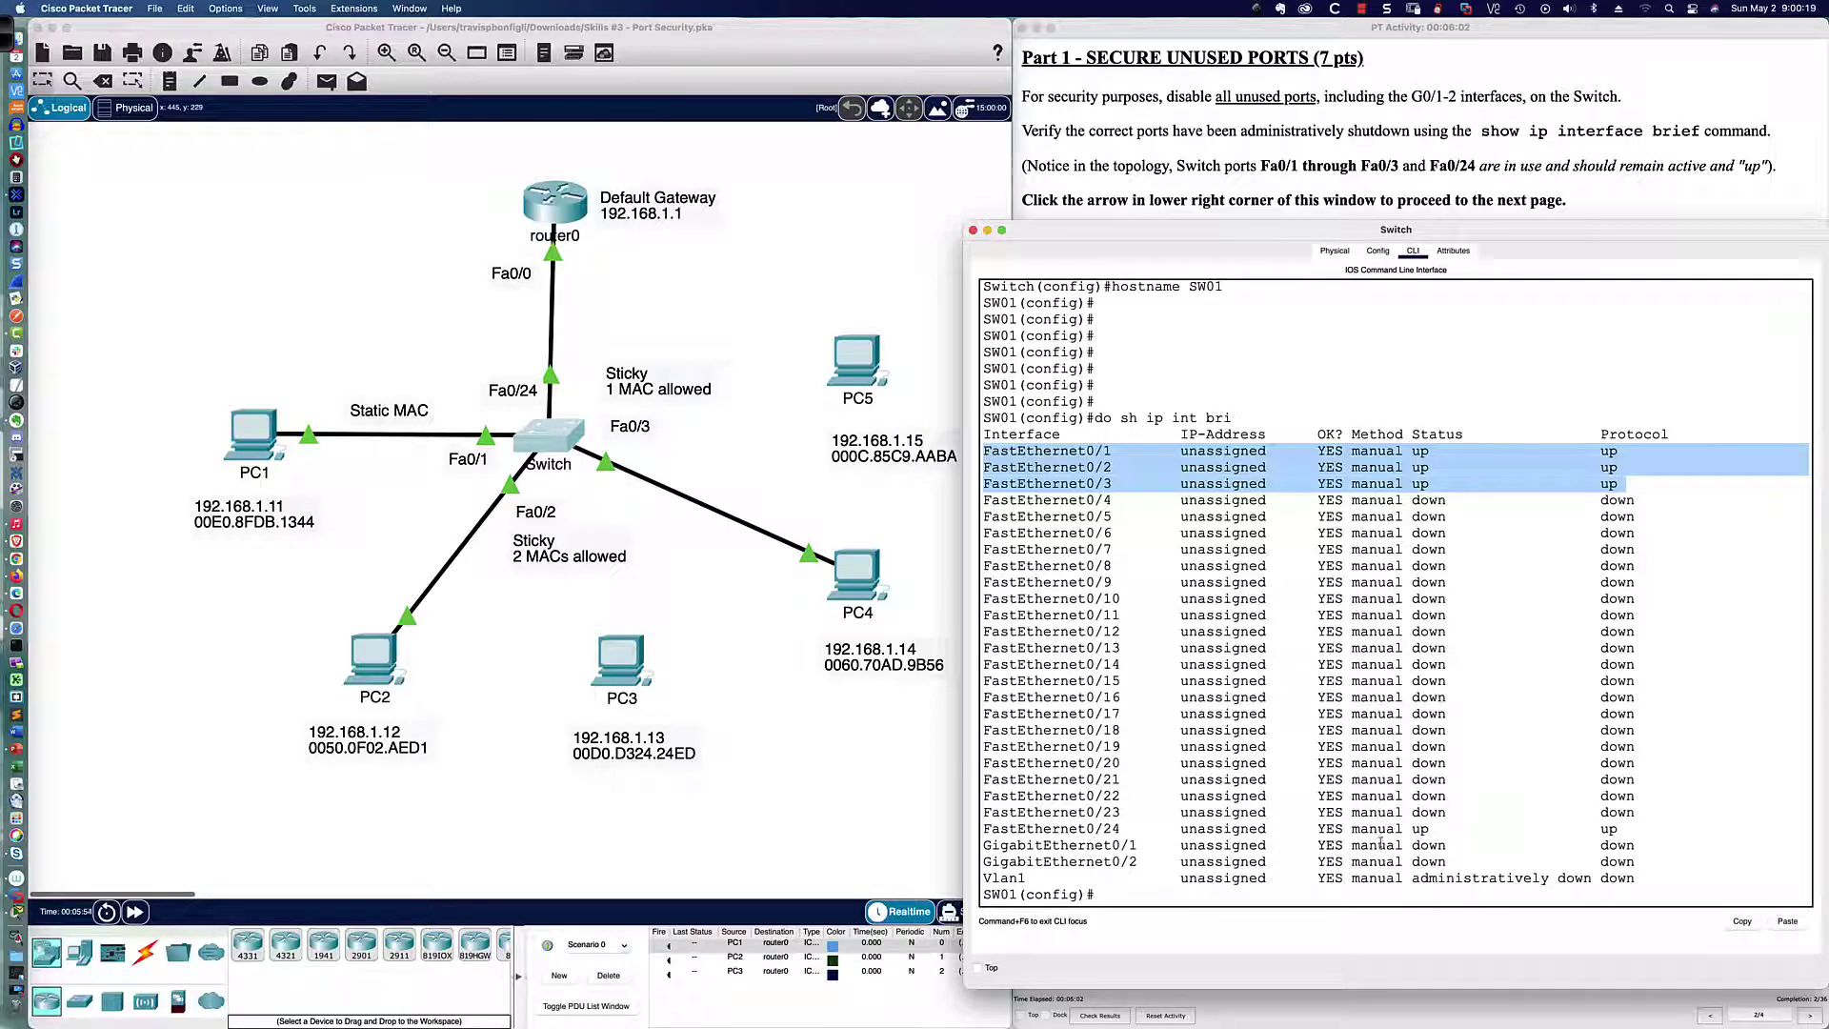
drag(1052, 829, 1623, 829)
click(1164, 898)
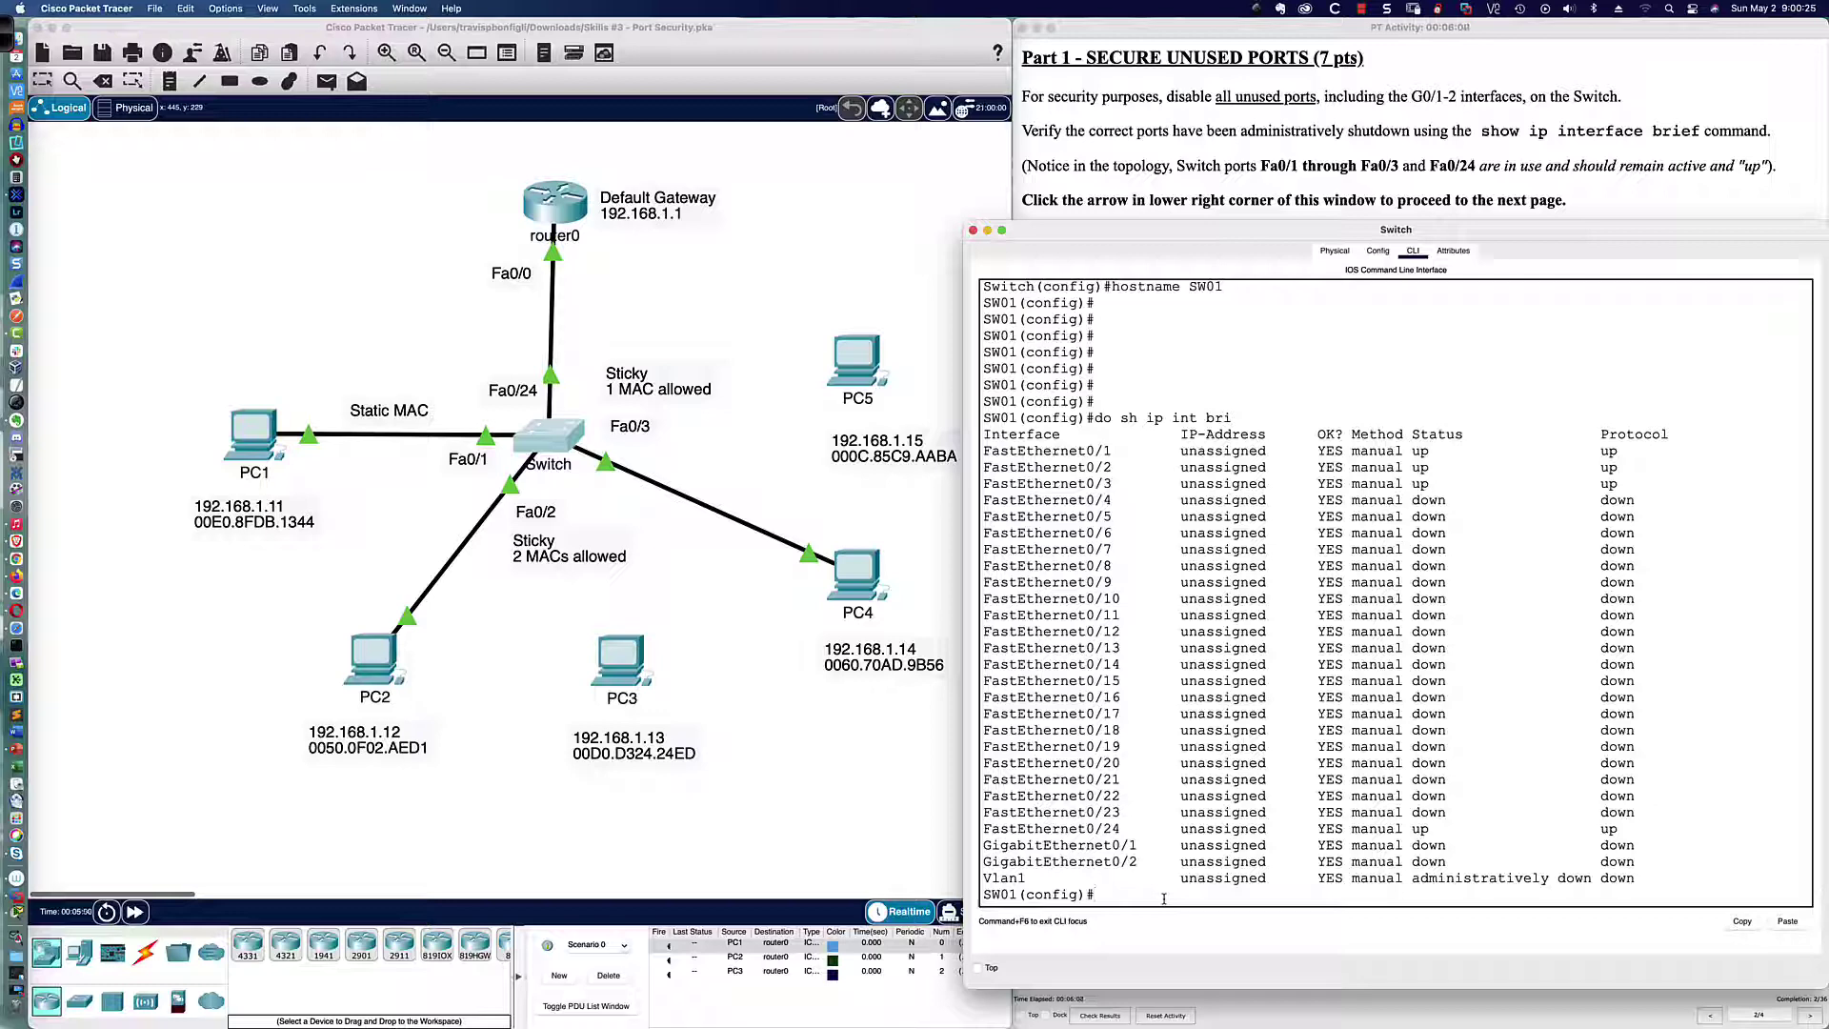
Shut down the unused interface range fa0/4-23,gi0/1-2 on the switch
text(int ra fa0/4-23,gi0/1-2)
key(Return)
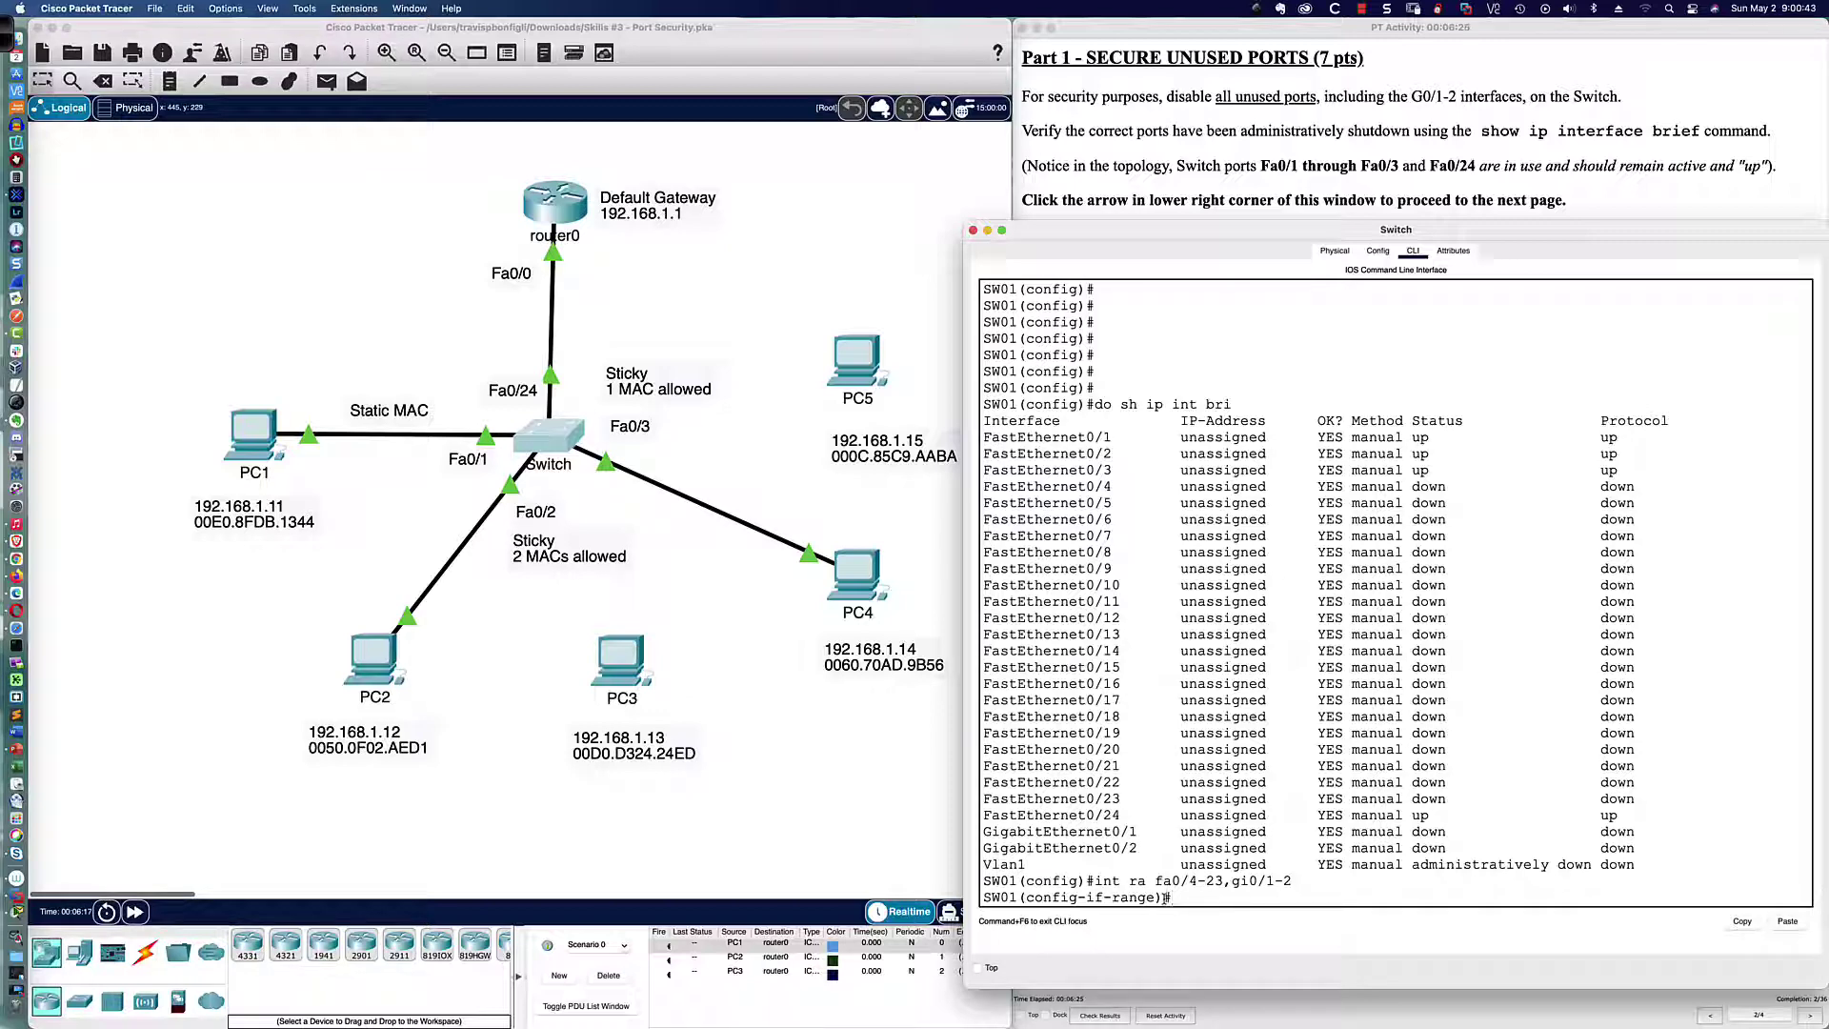
text(shut)
key(Return)
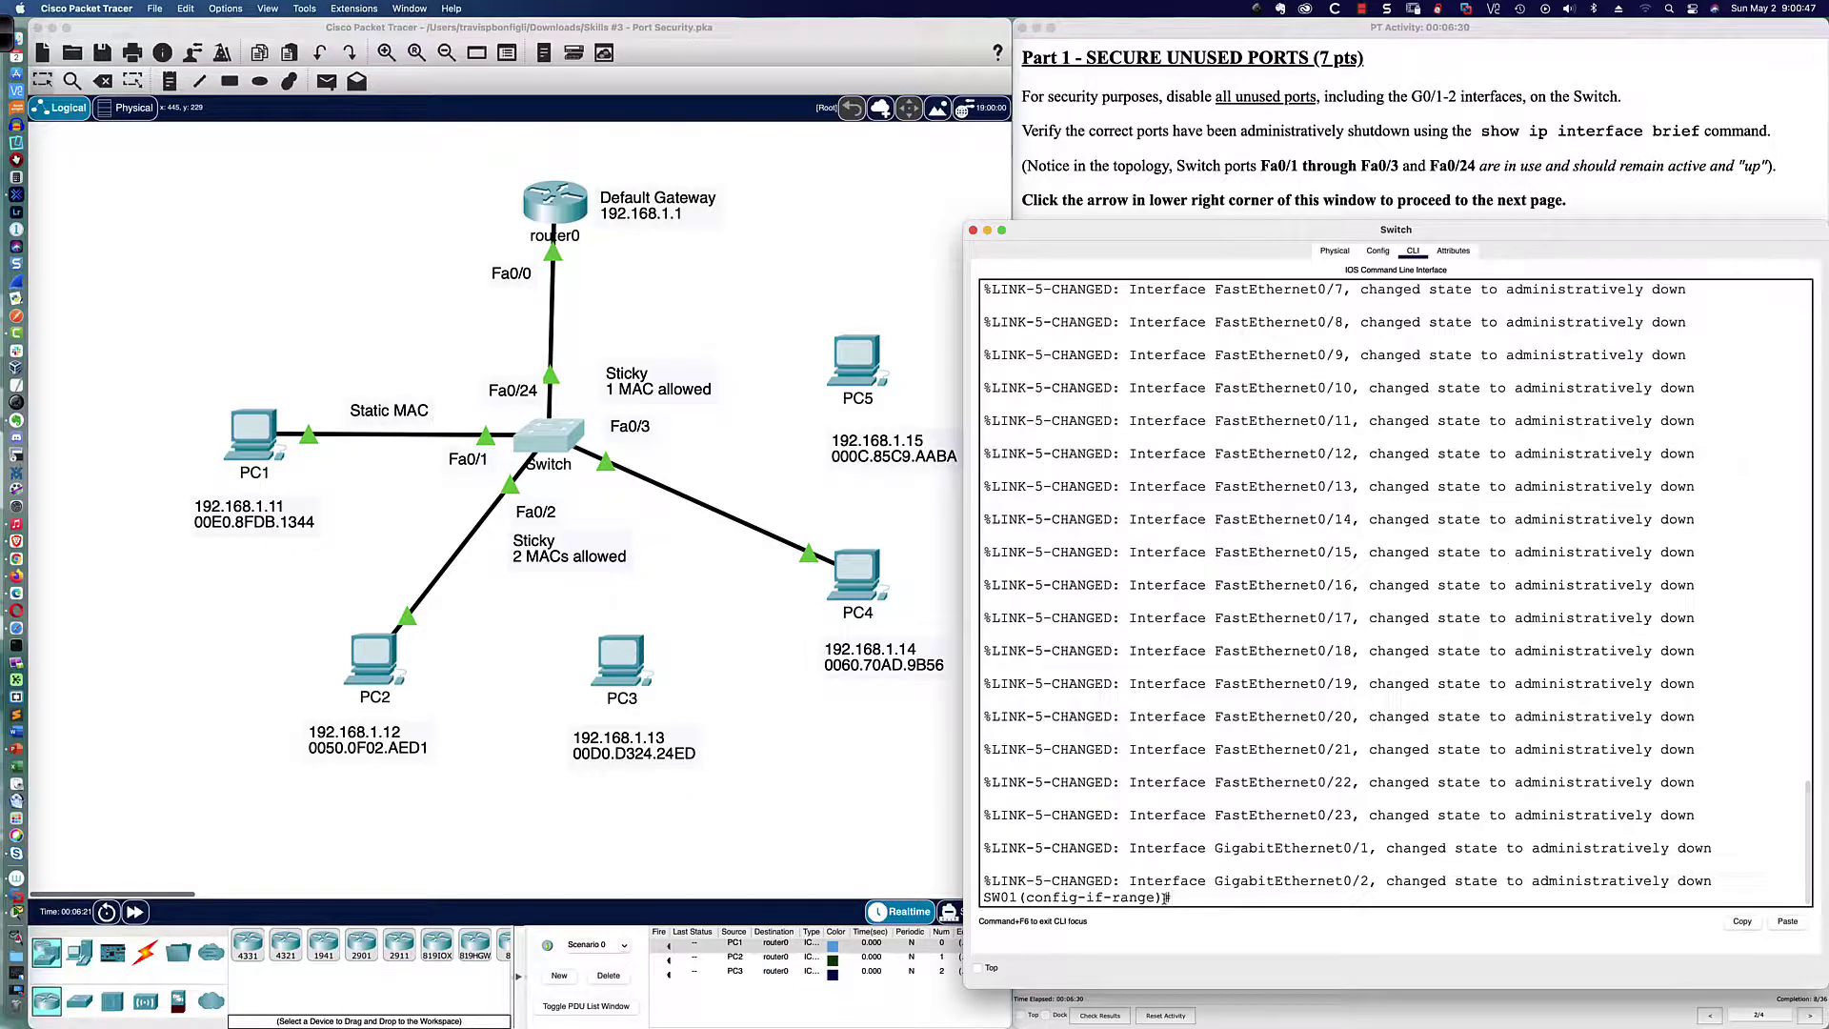
key(Return)
key(Return)
key(Return)
key(Return)
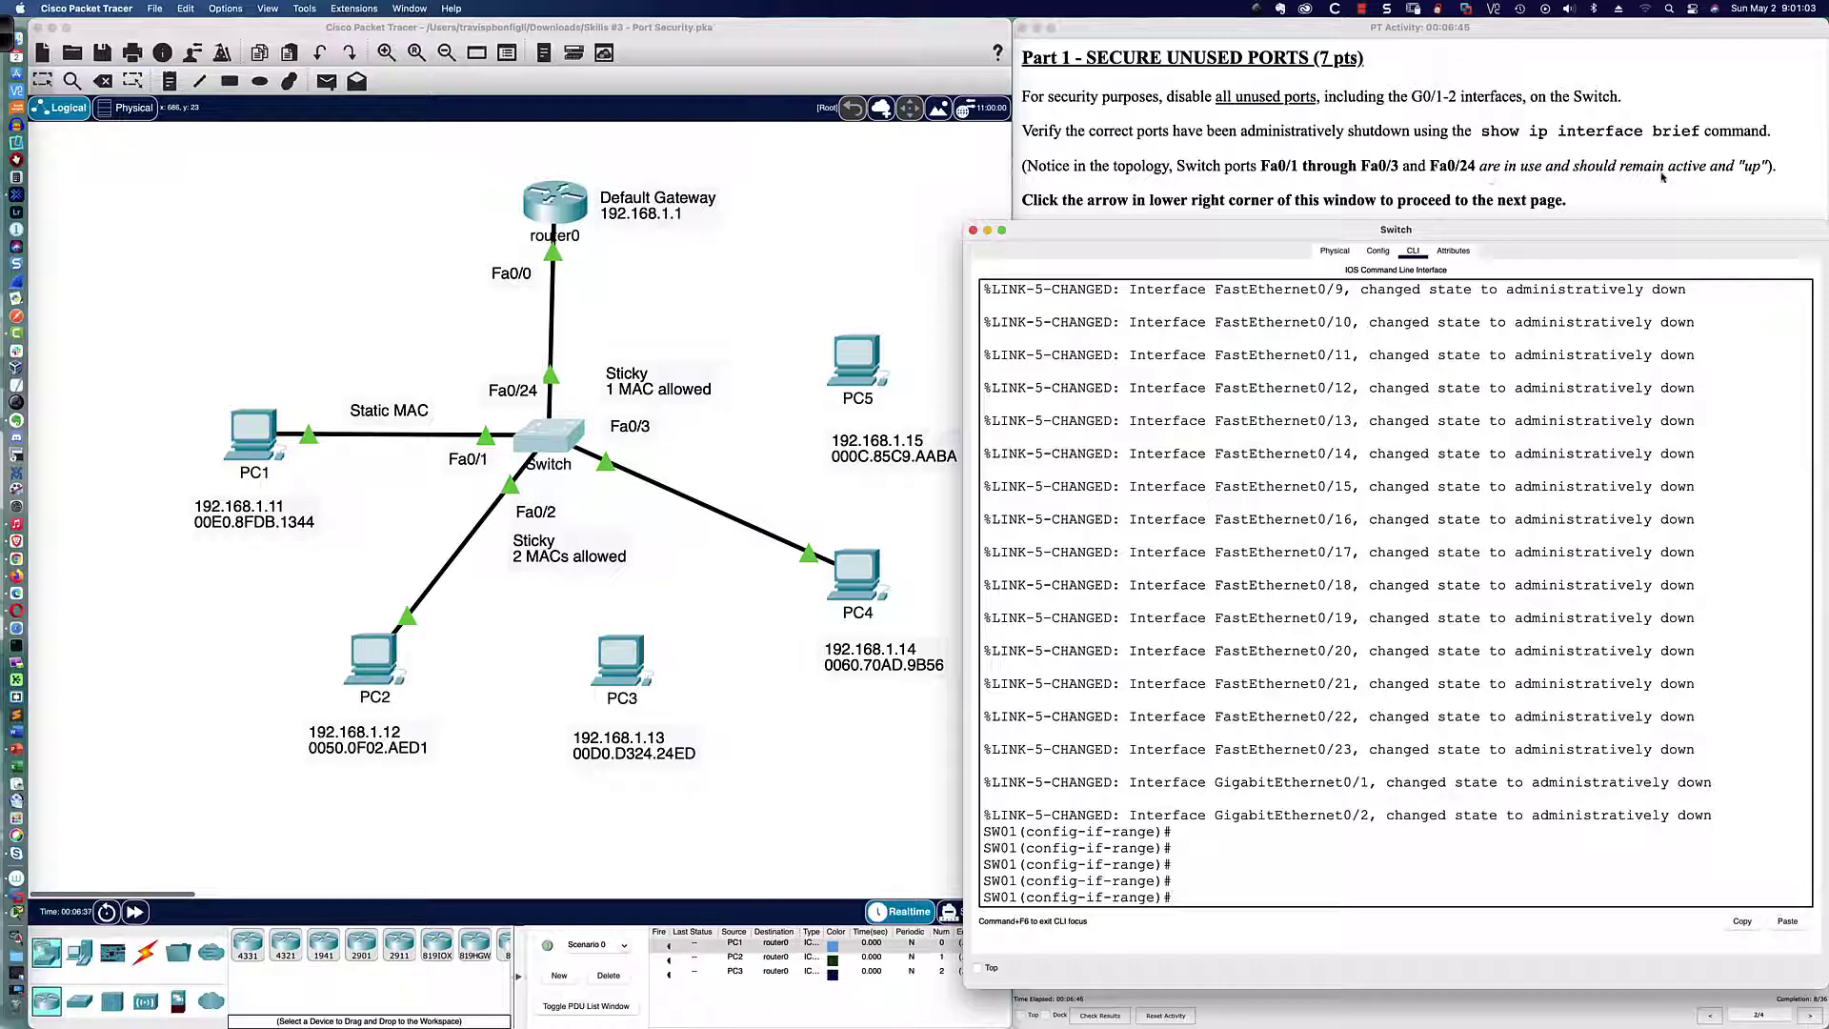
Advance the activity instructions to Part 2 and display the switch's VLAN assignments with do sh vlan bri
click(1192, 200)
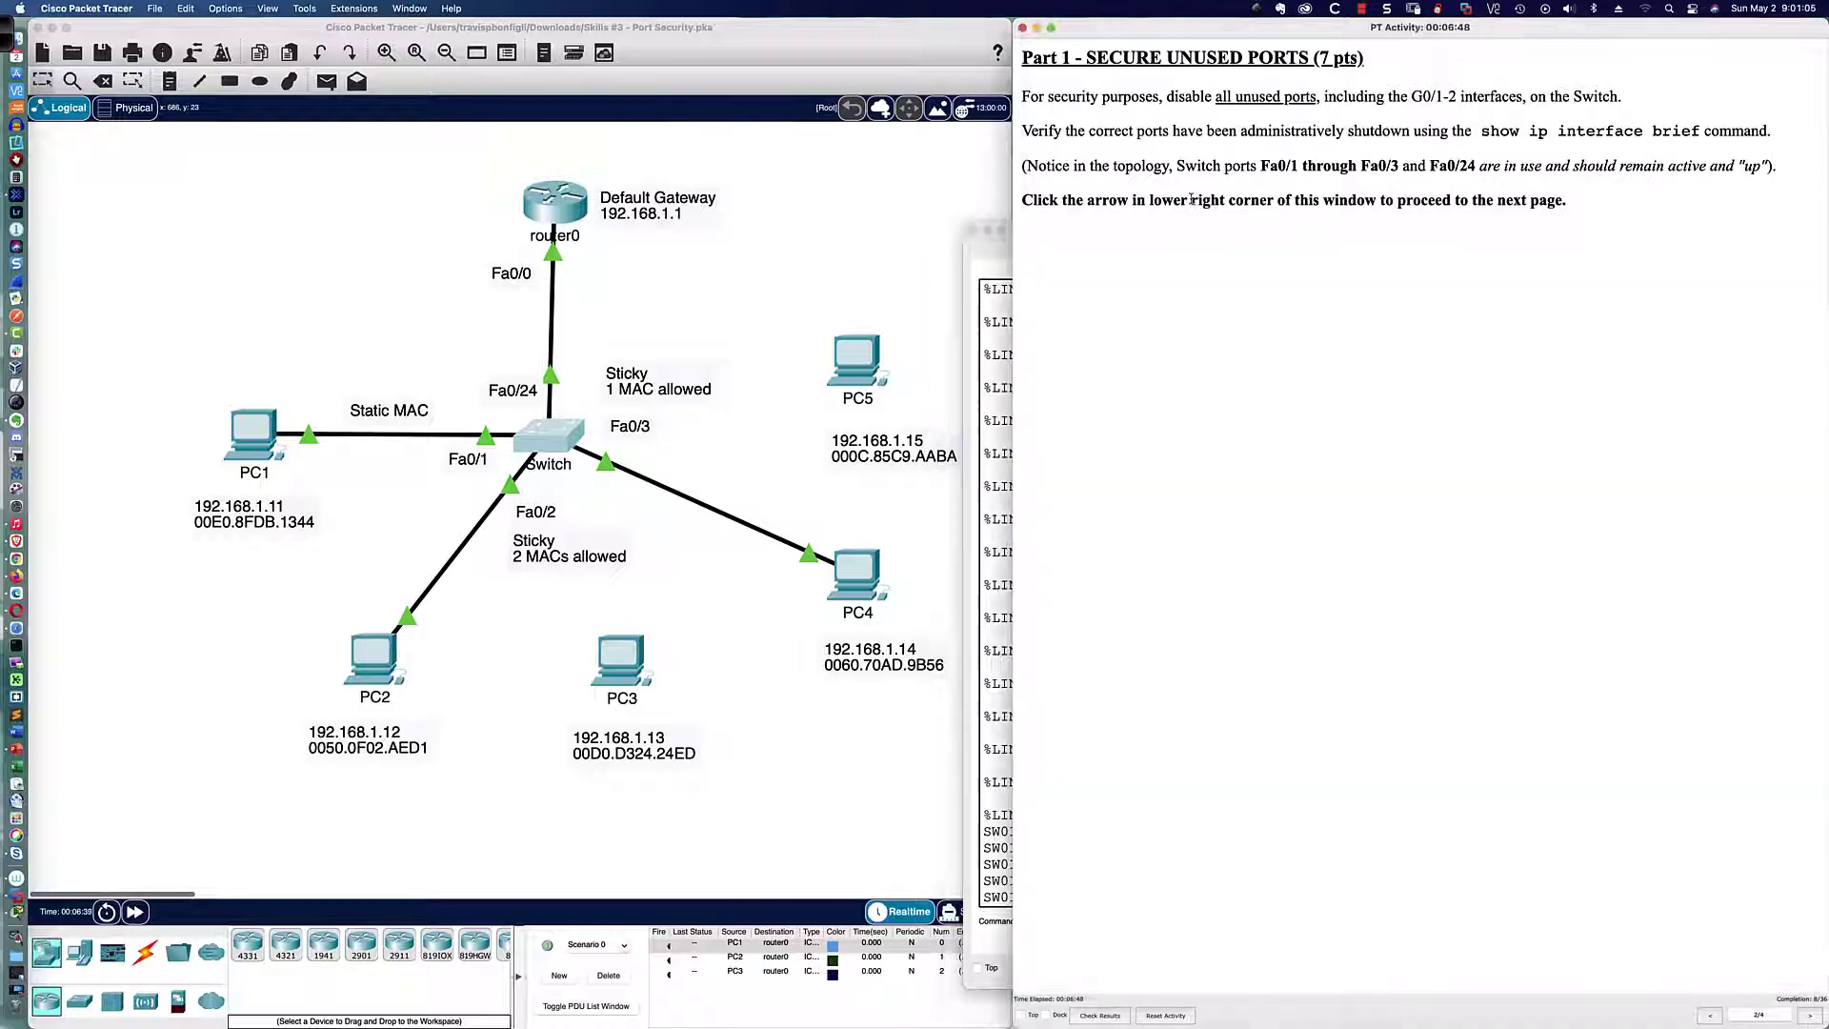
click(1809, 1016)
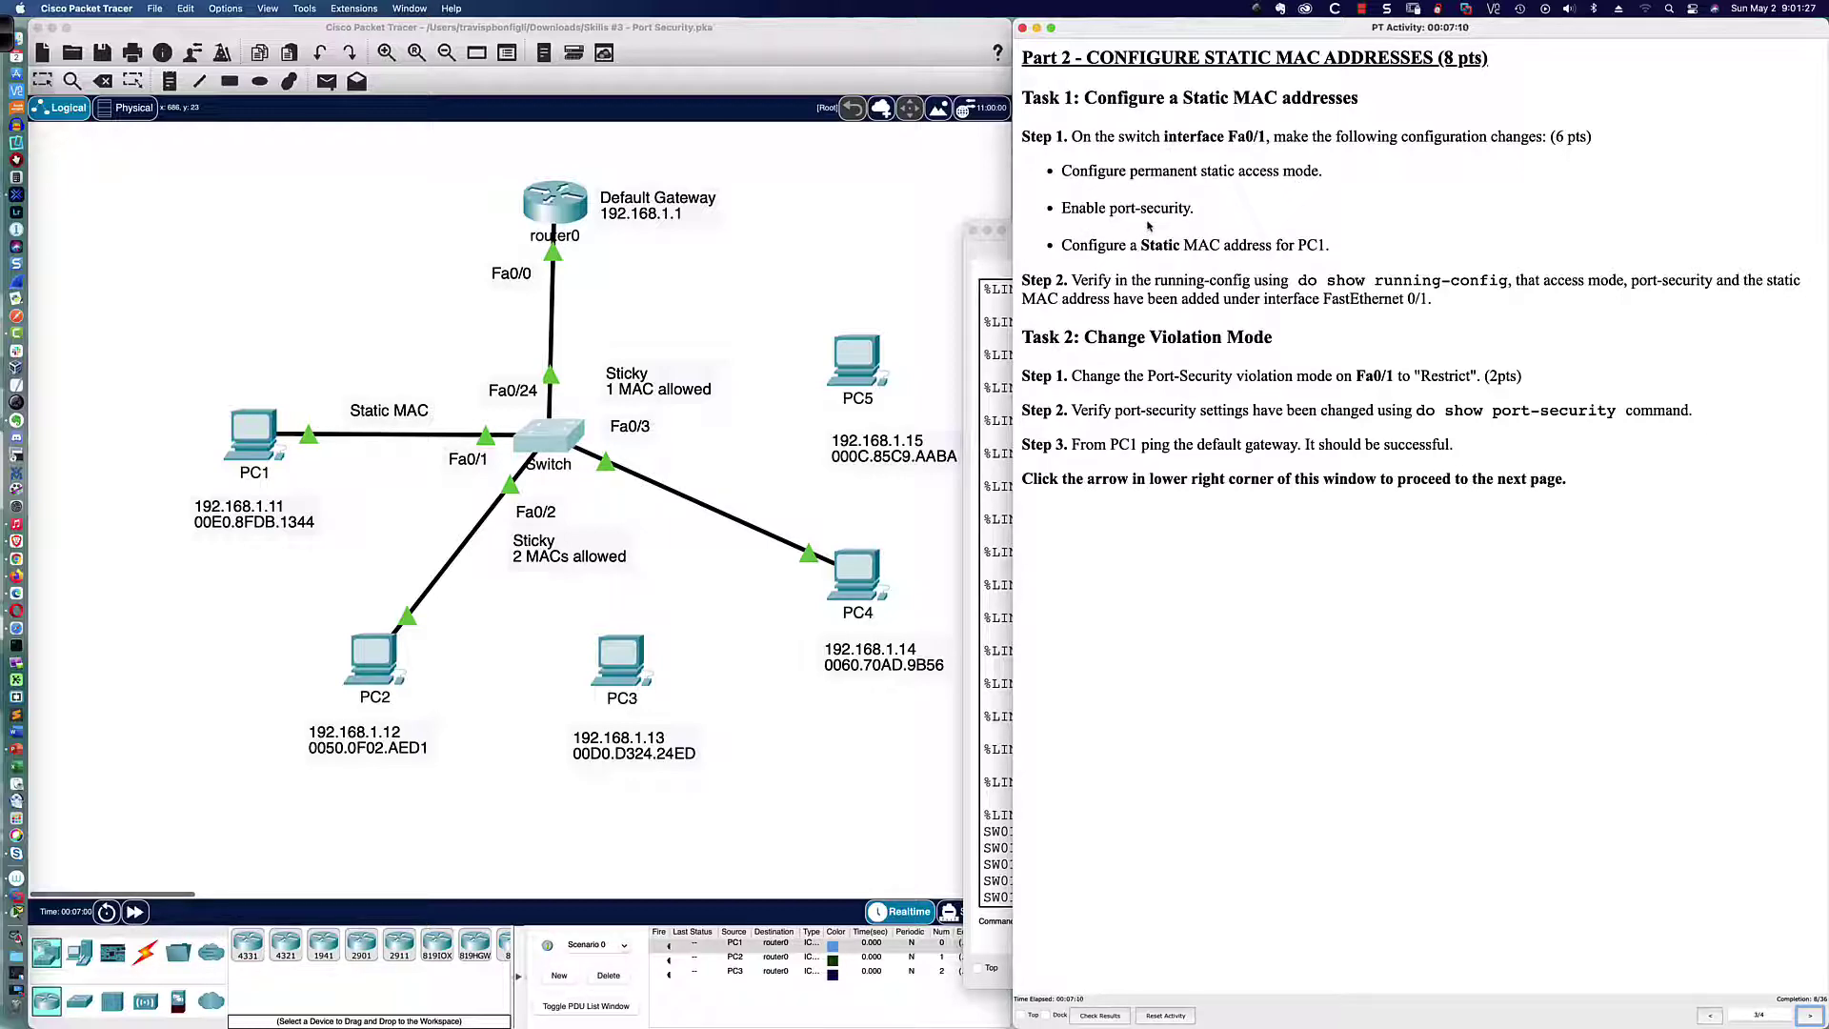
text(do sh vlan bri)
key(Return)
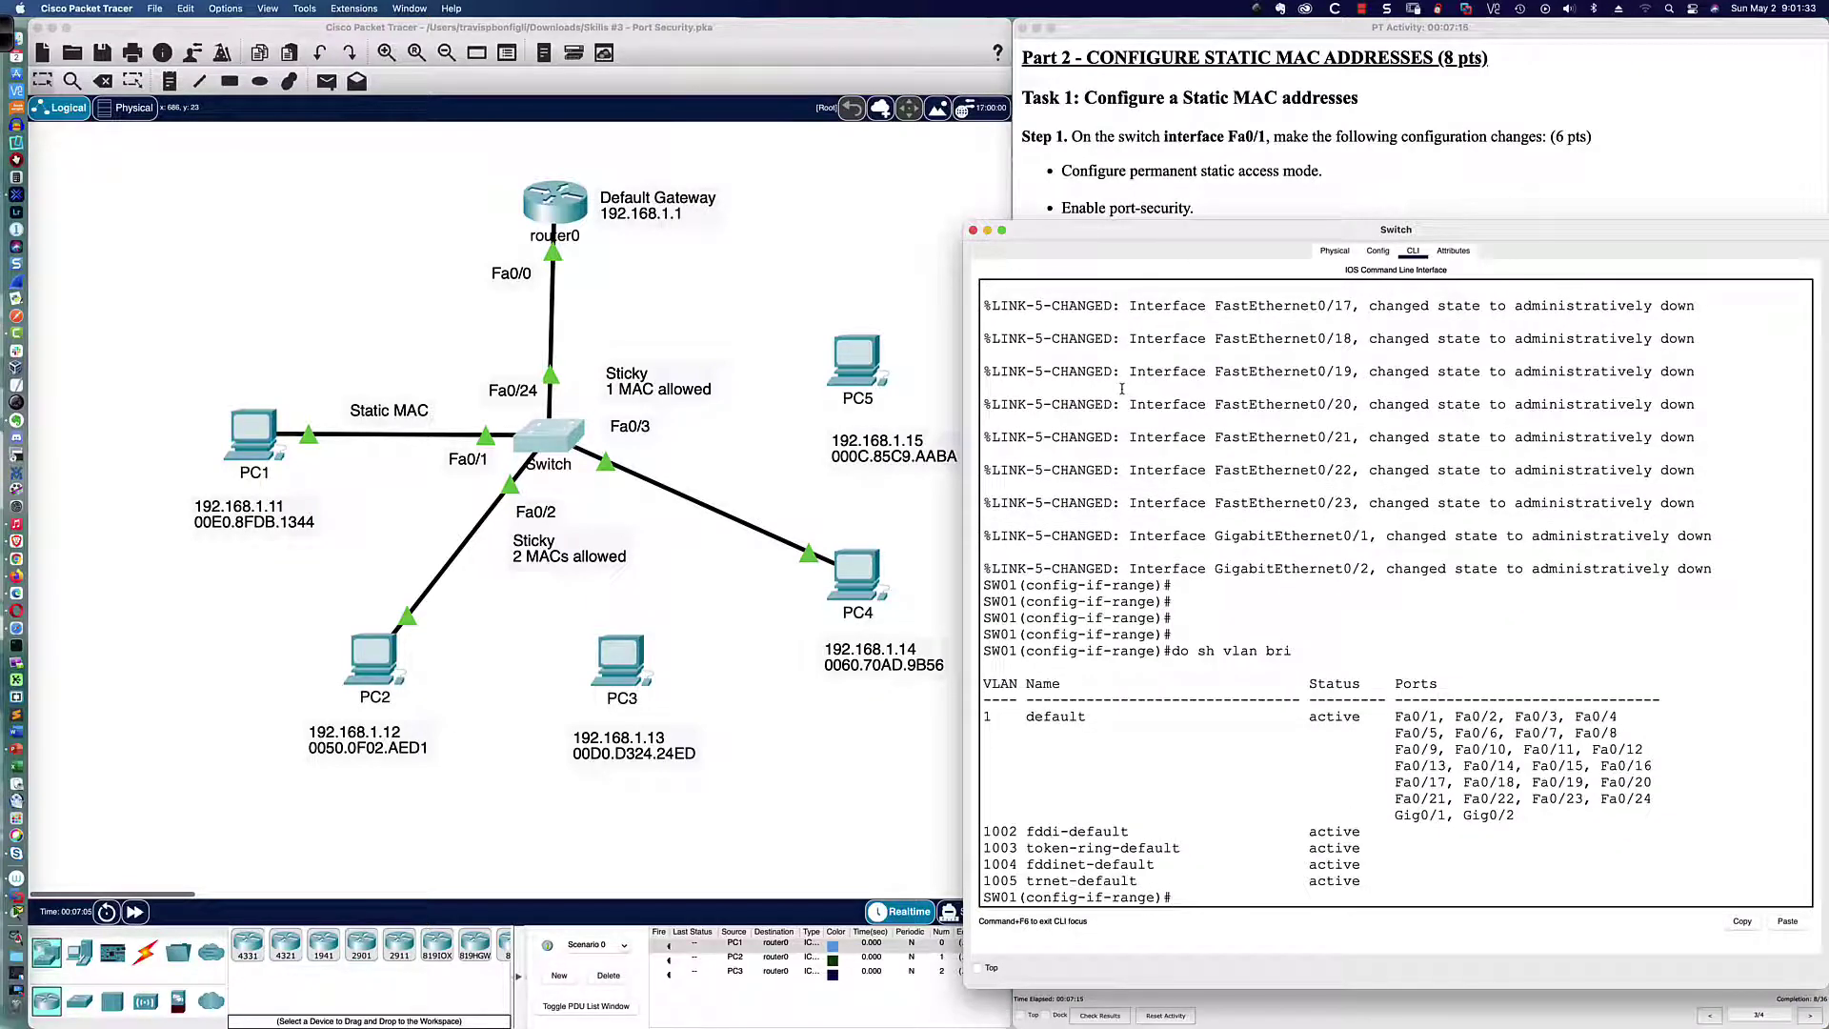
Review the Part 2 requirements for Fa0/1: static access mode, port-security and a static MAC address for PC1
click(1214, 191)
drag(1058, 175, 1317, 171)
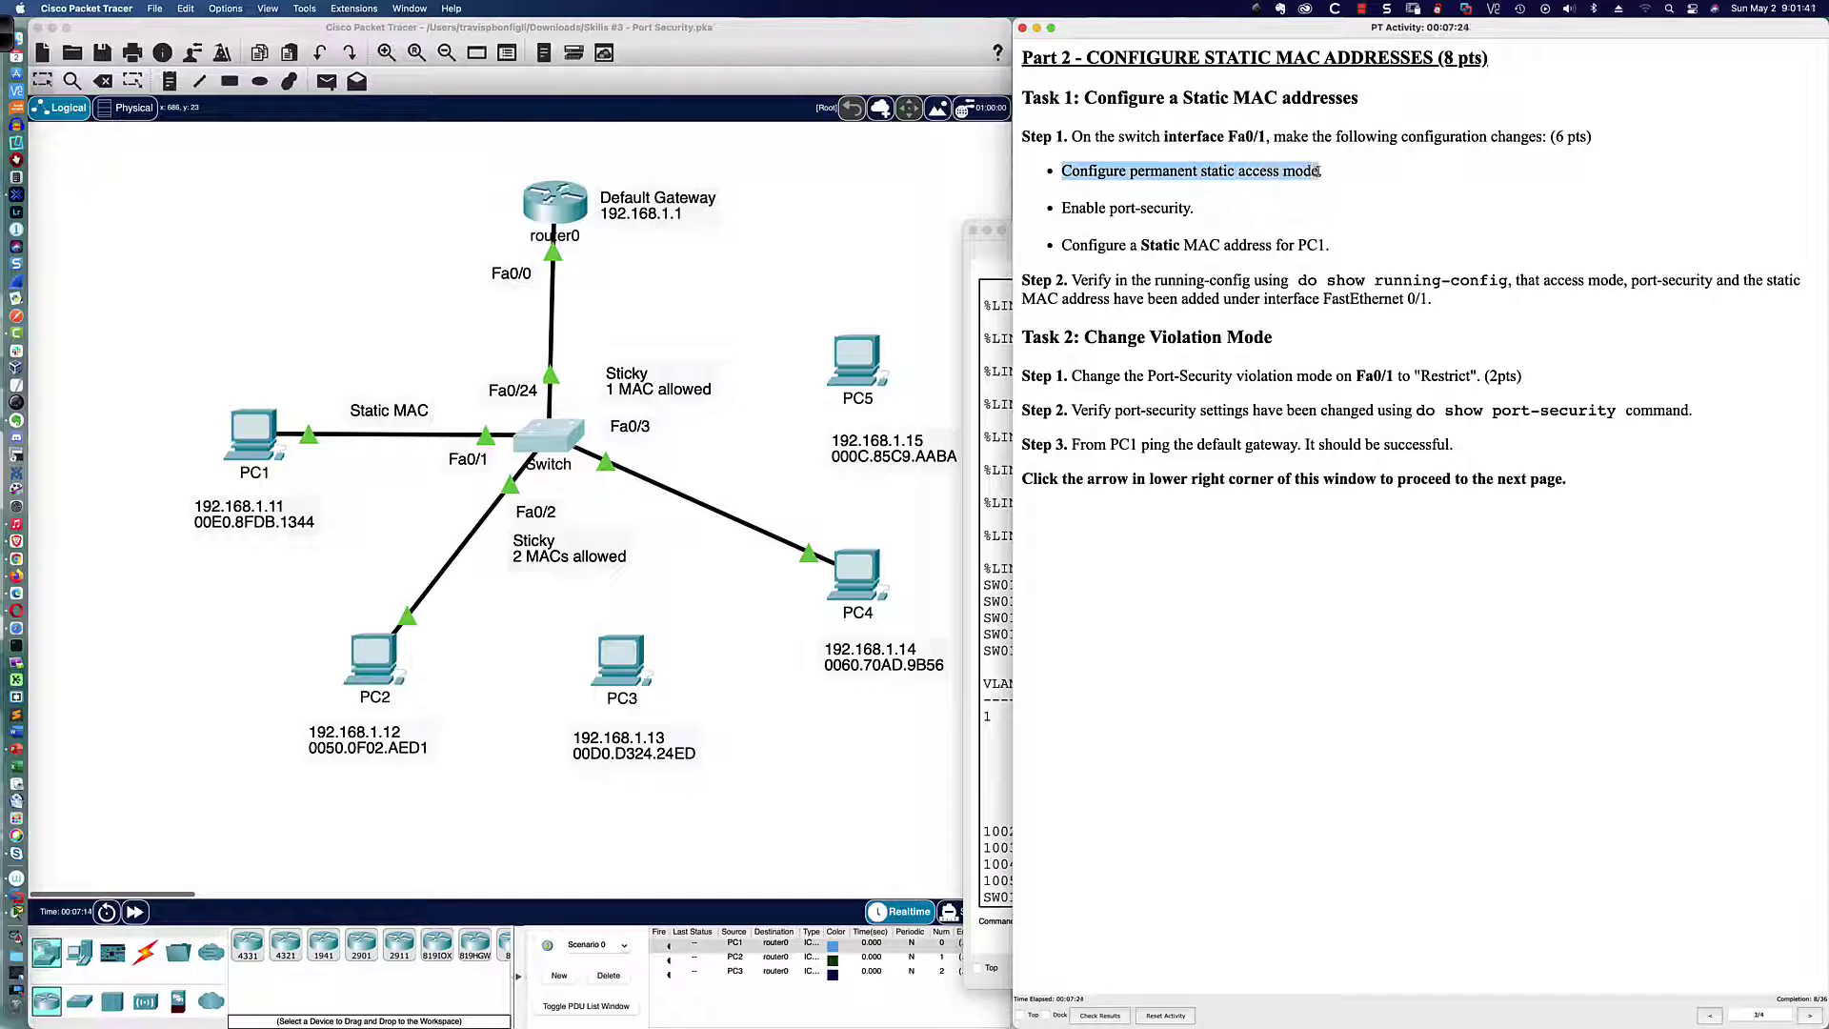
drag(1062, 210, 1205, 216)
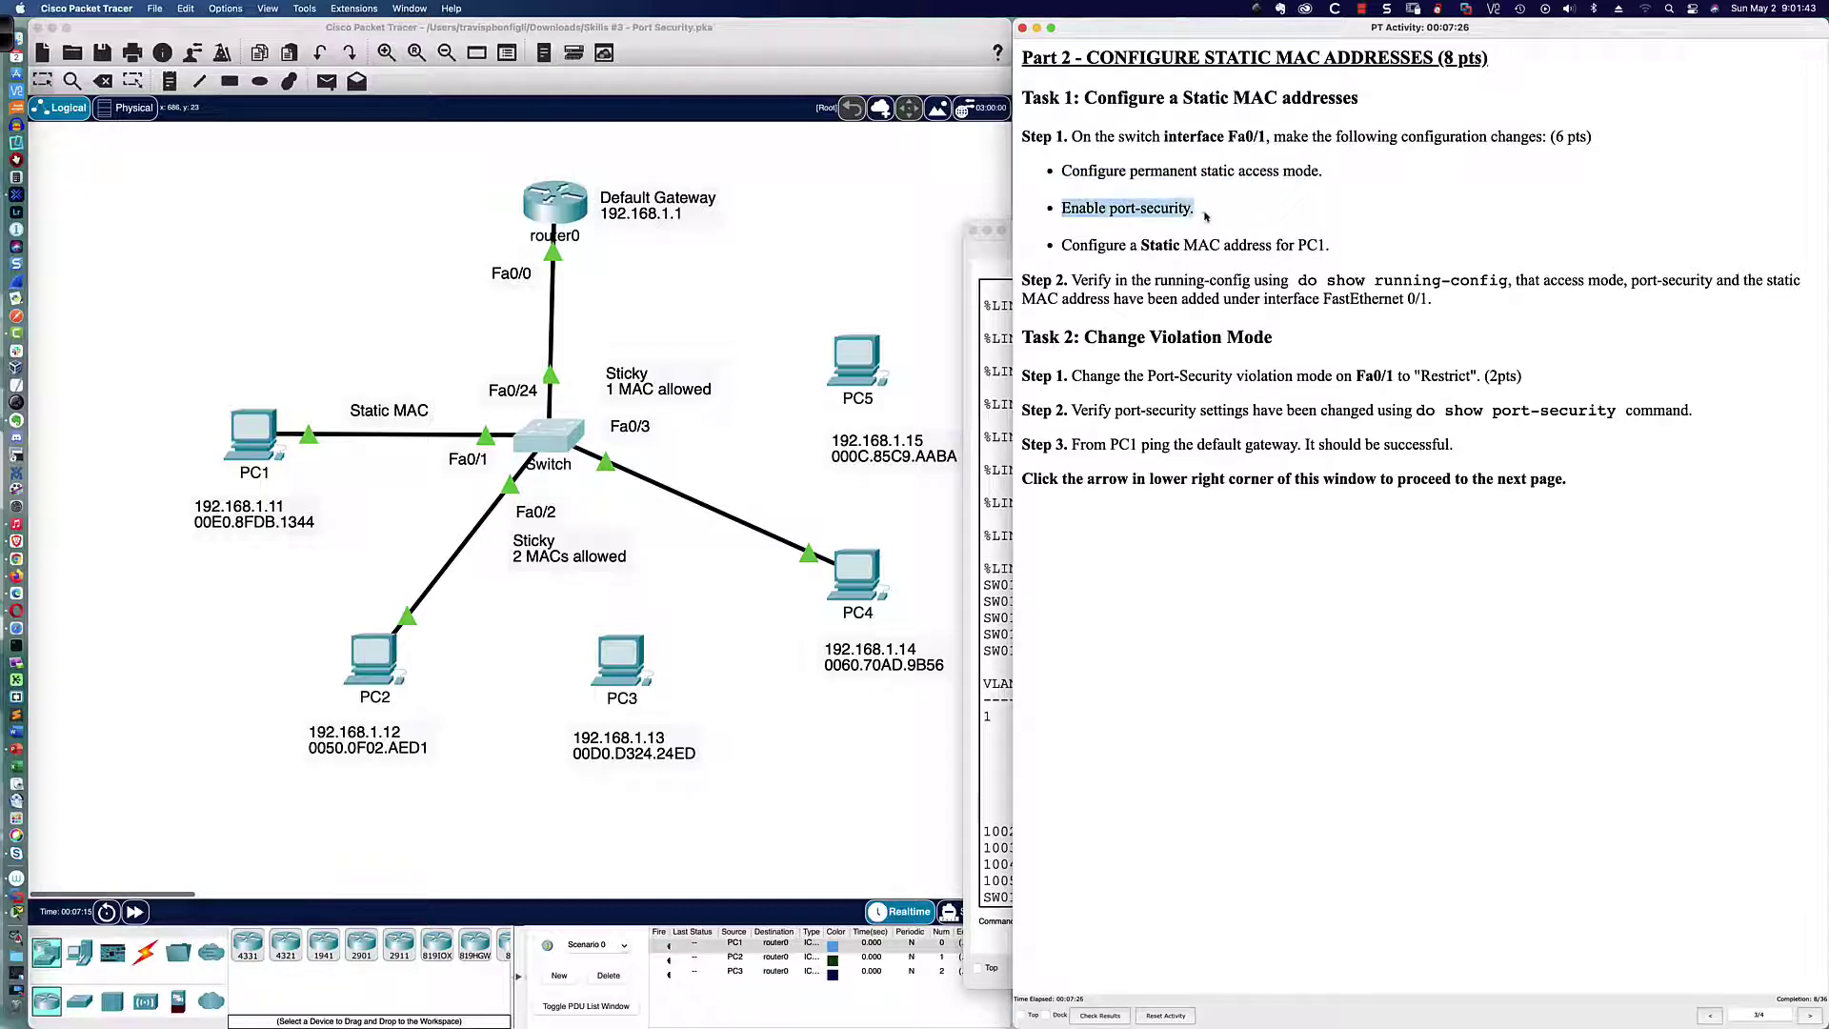
drag(1058, 246, 1324, 248)
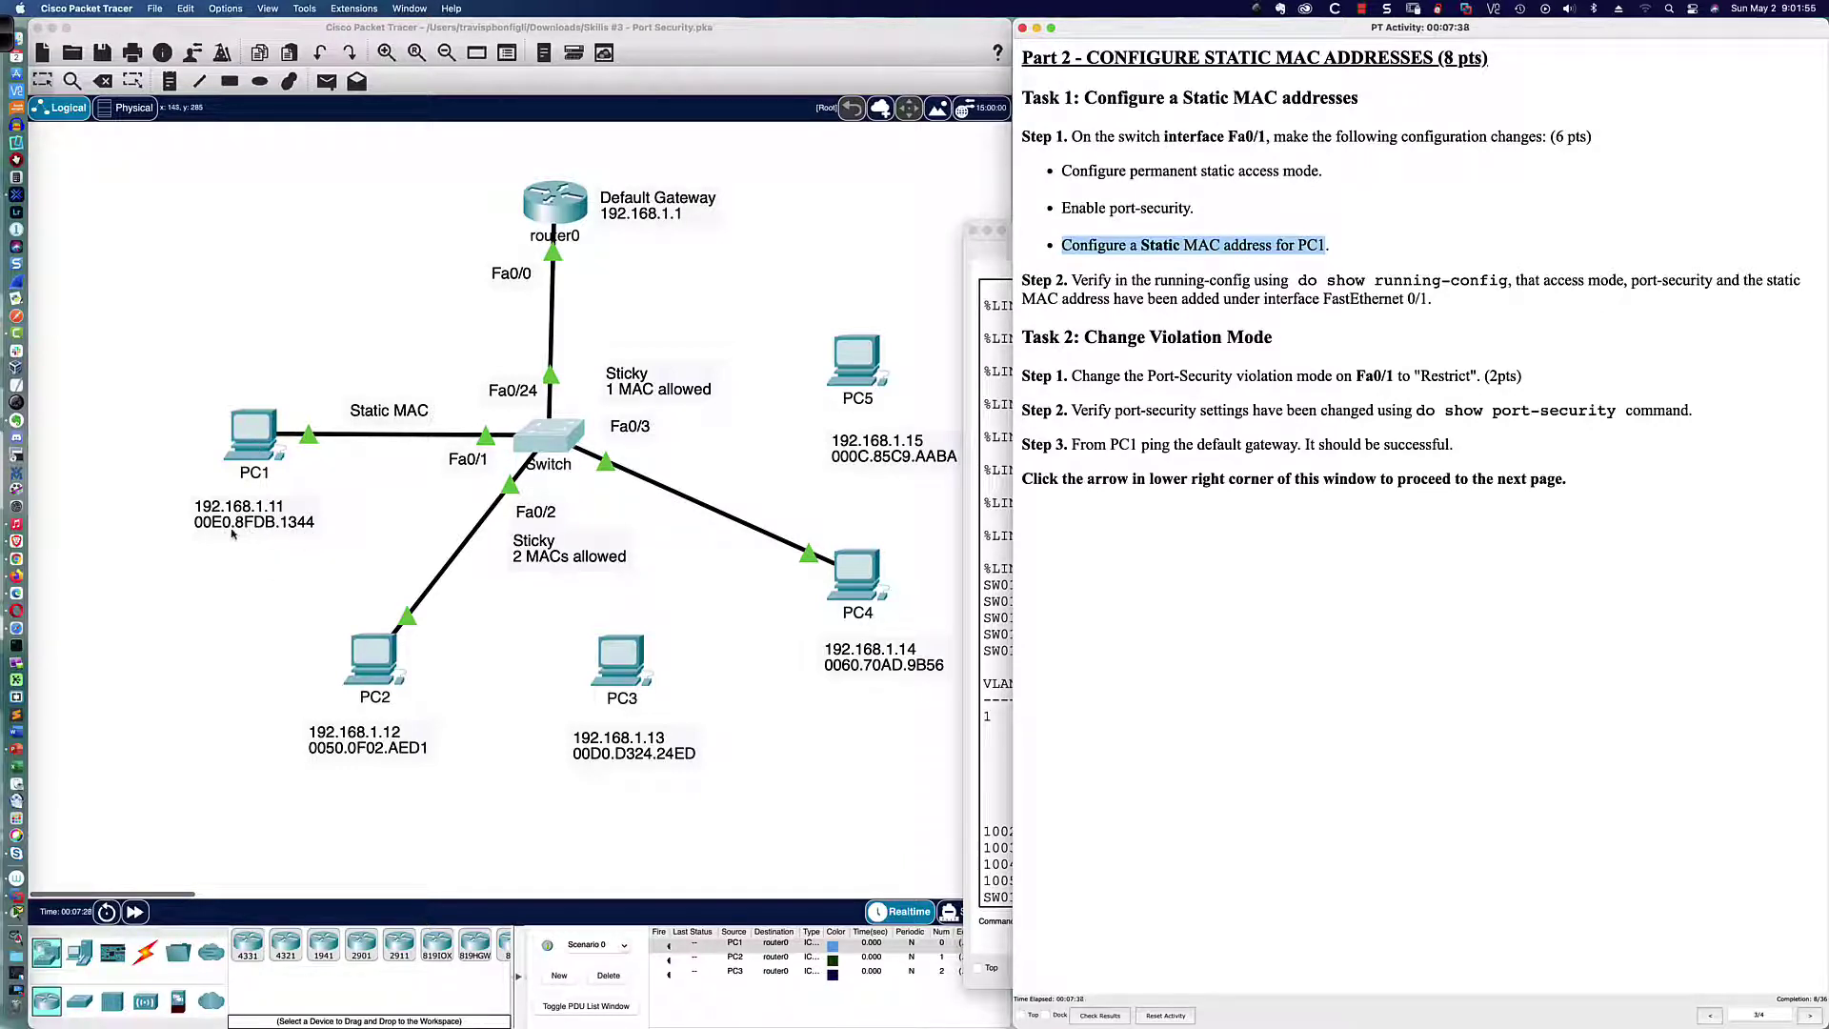
Run ipconfig /all in PC1's command prompt and select its physical address in the output
click(251, 427)
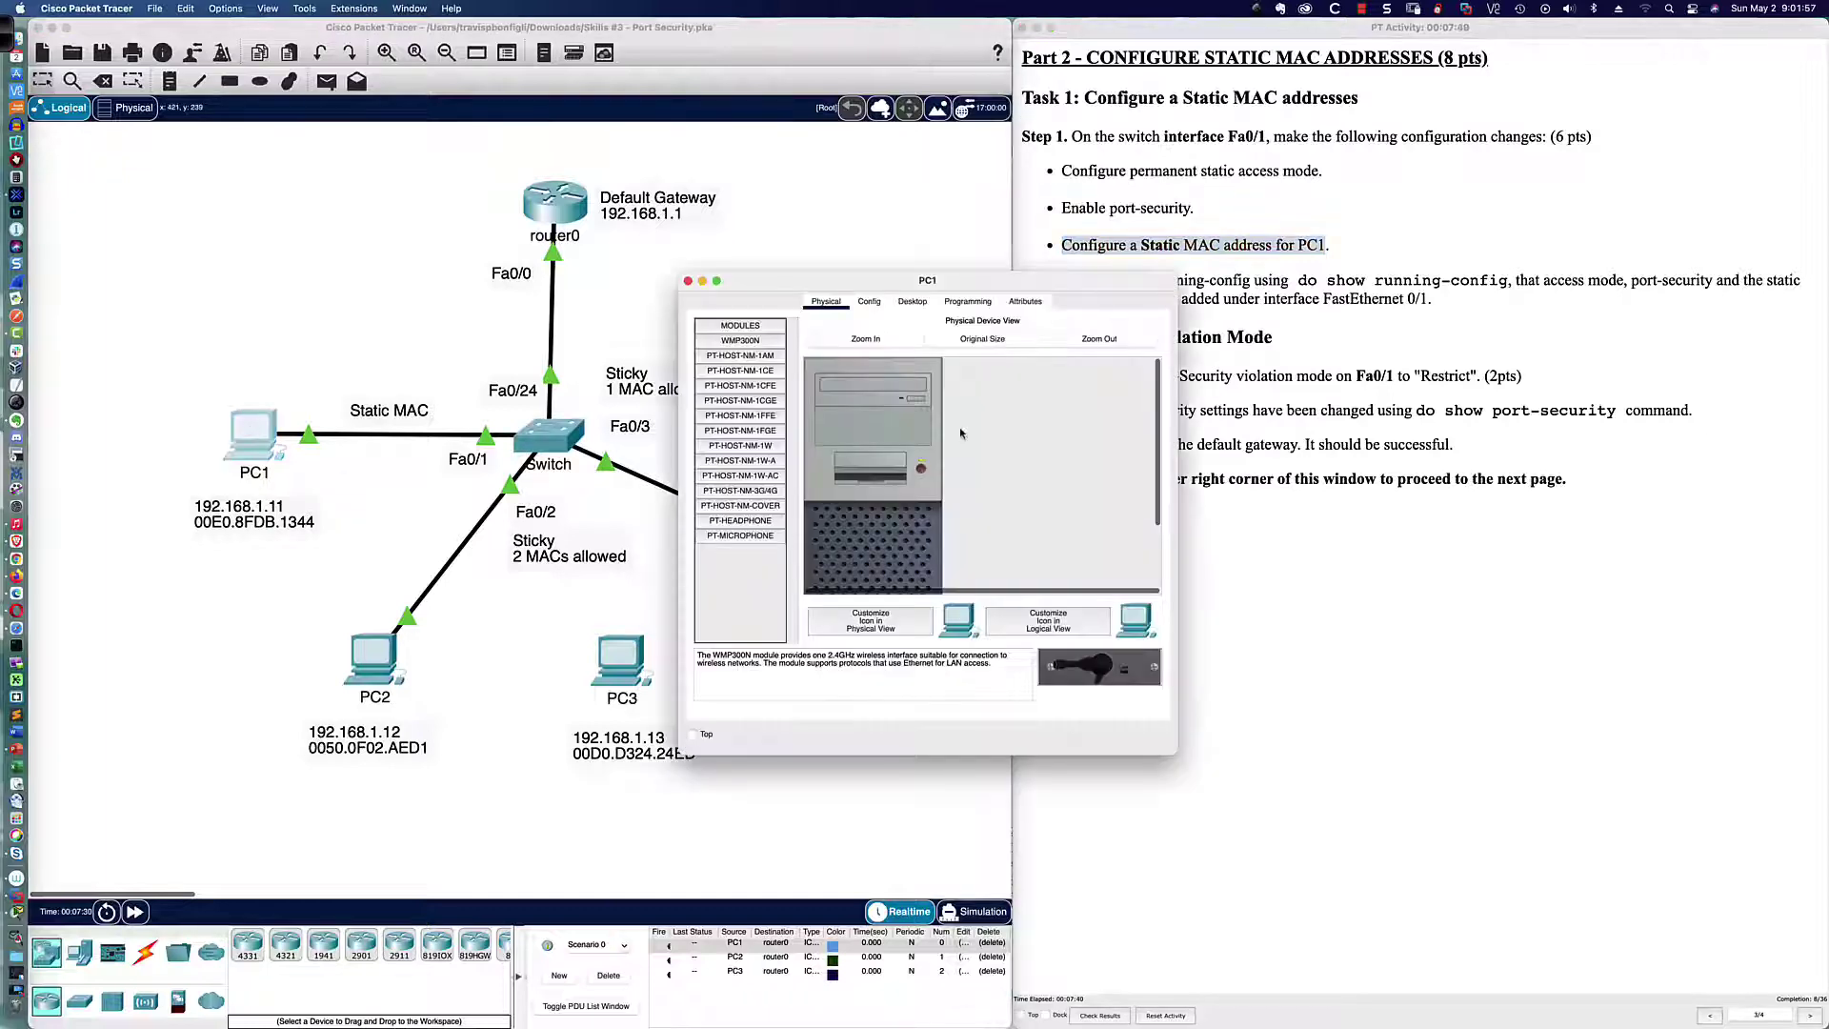
click(910, 302)
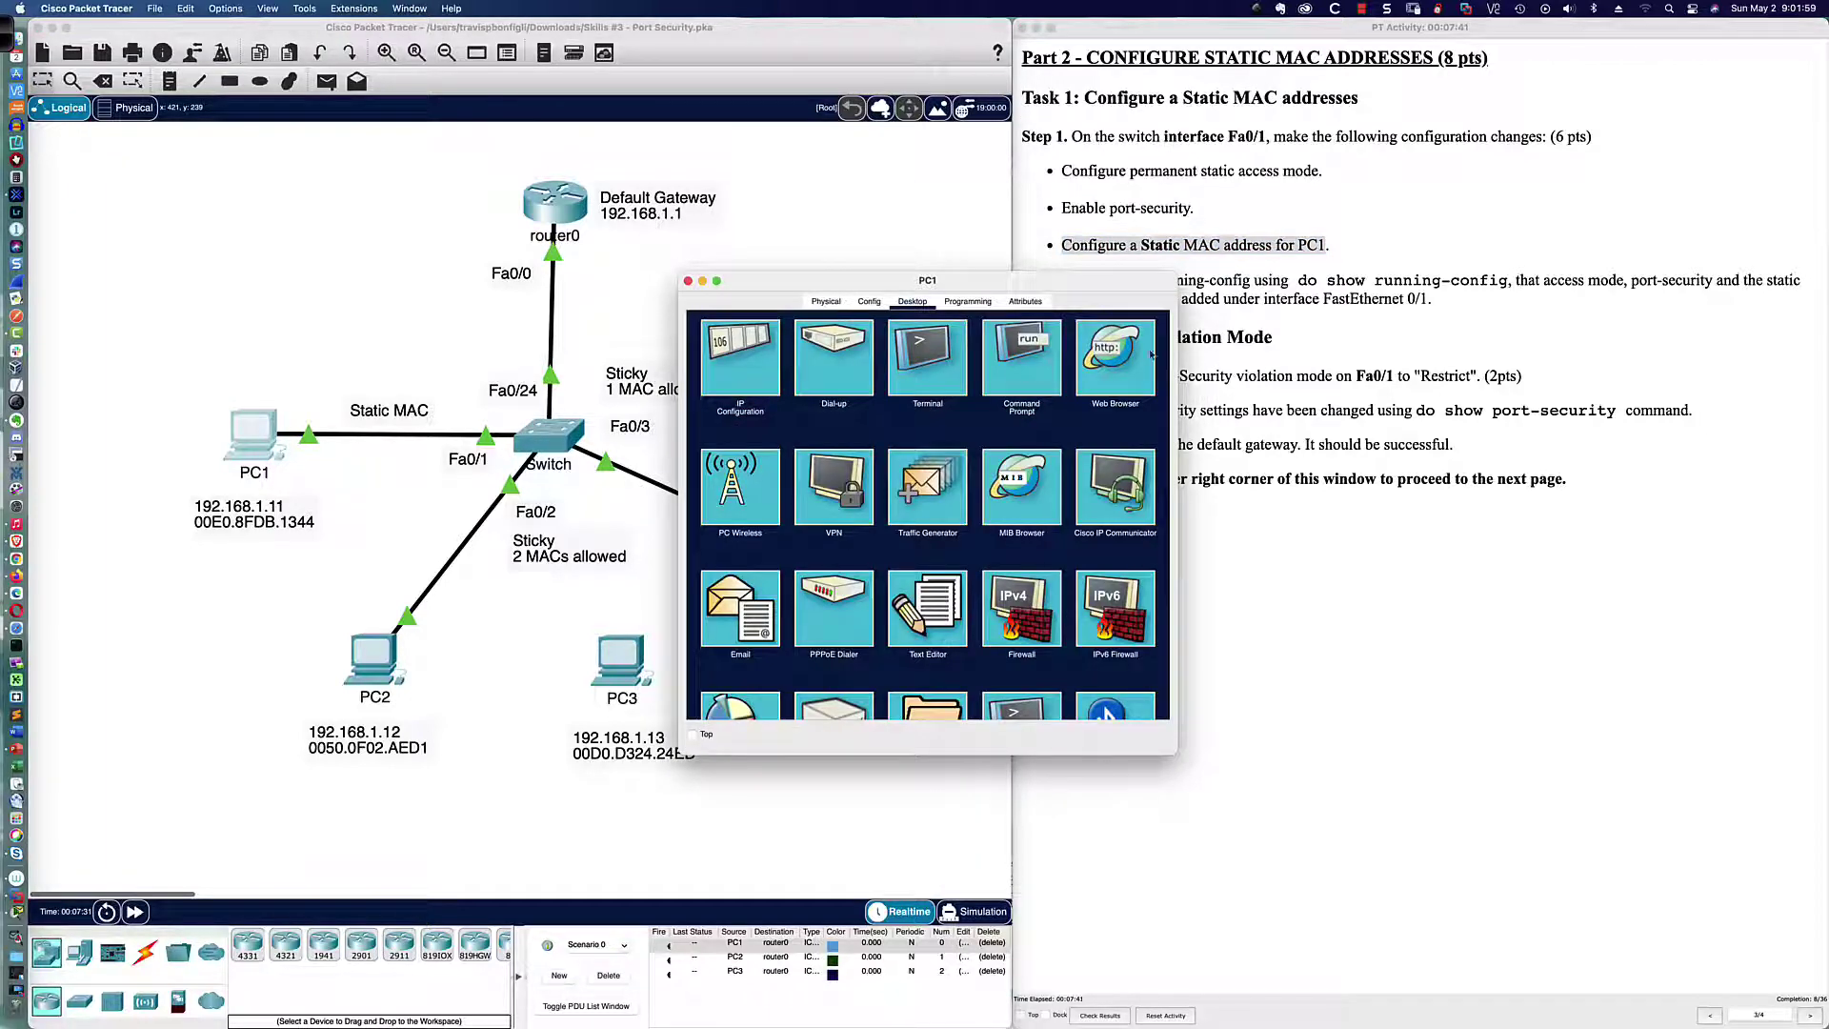
click(1041, 363)
text(ipconf)
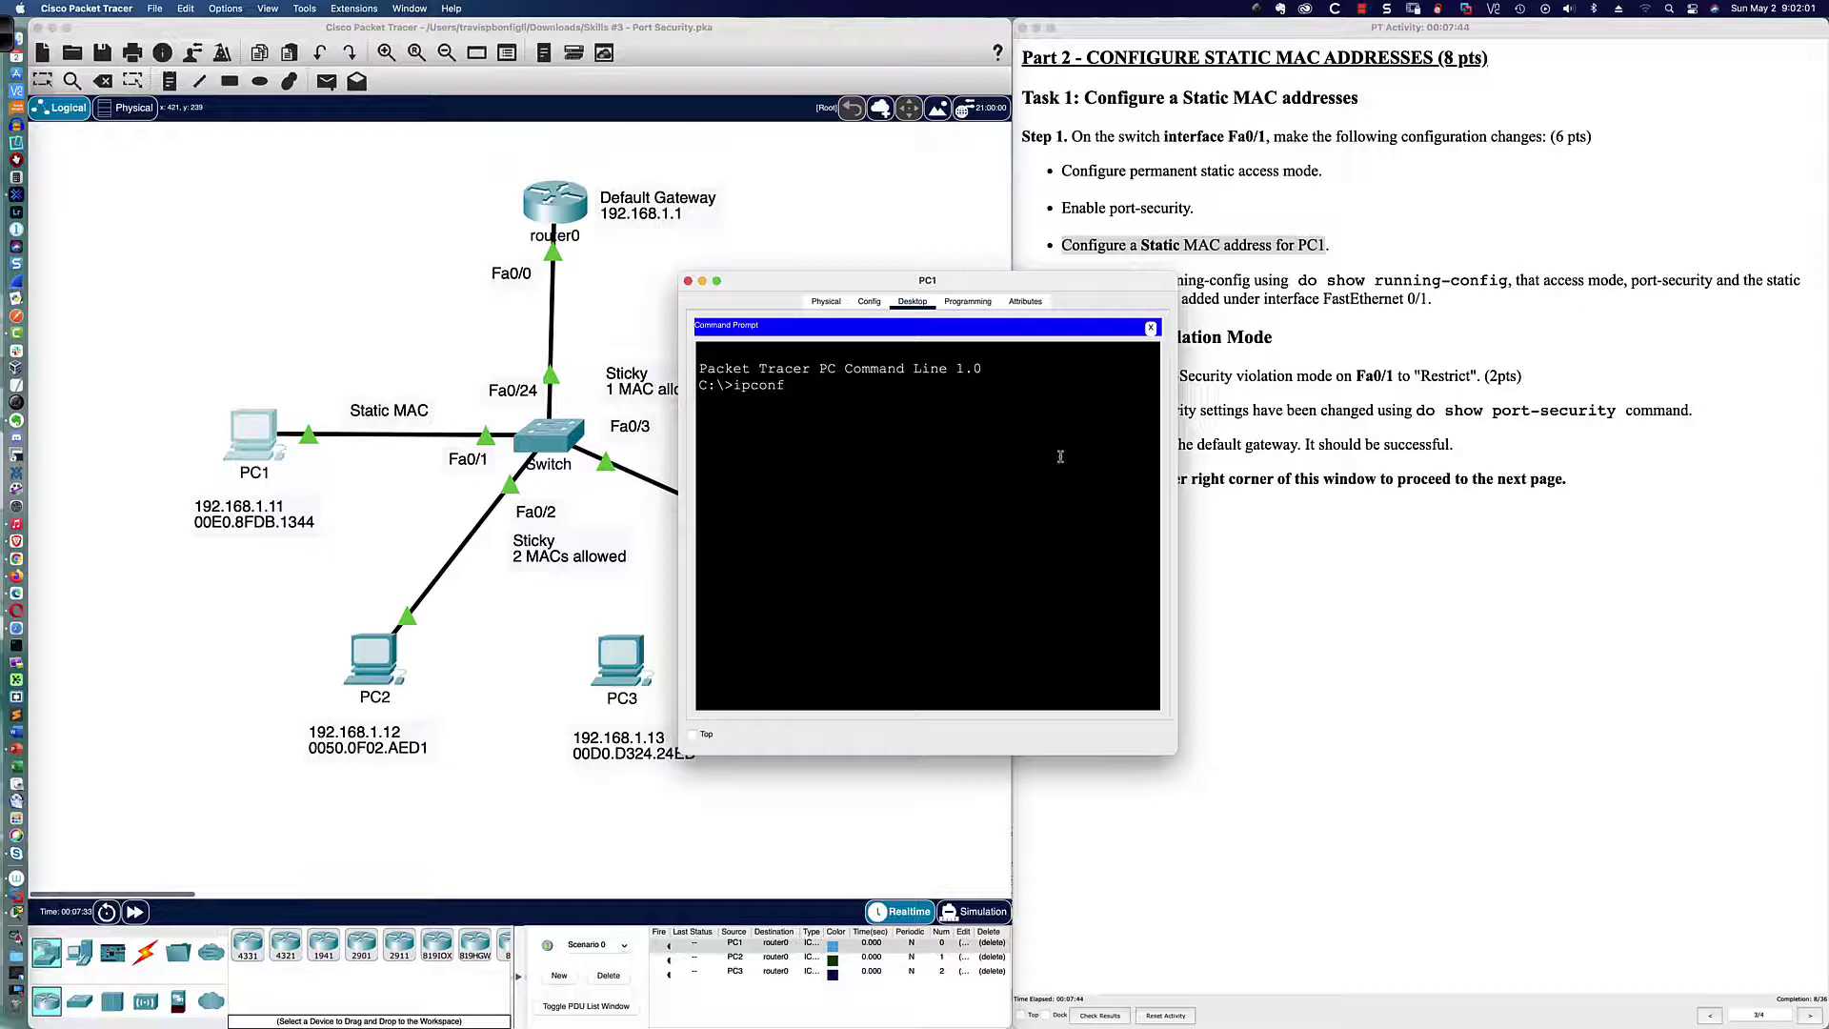
text(ig /all)
key(Return)
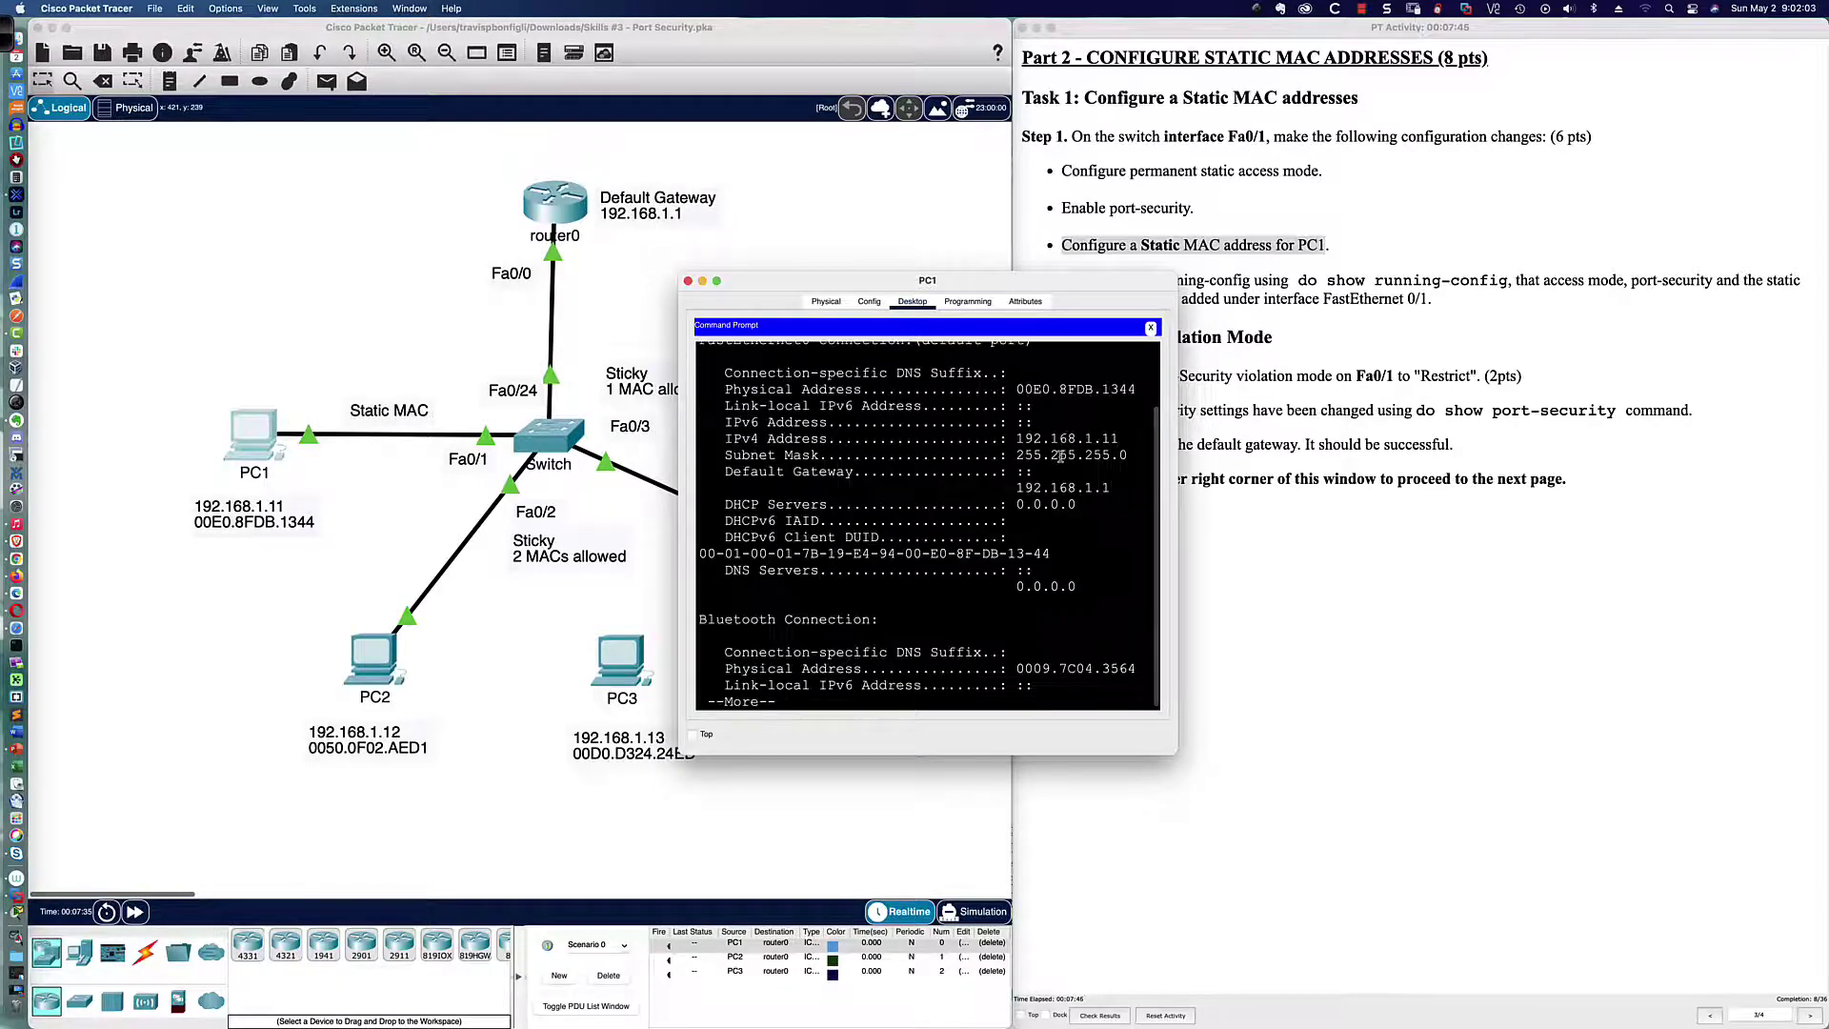
drag(1017, 390, 1140, 390)
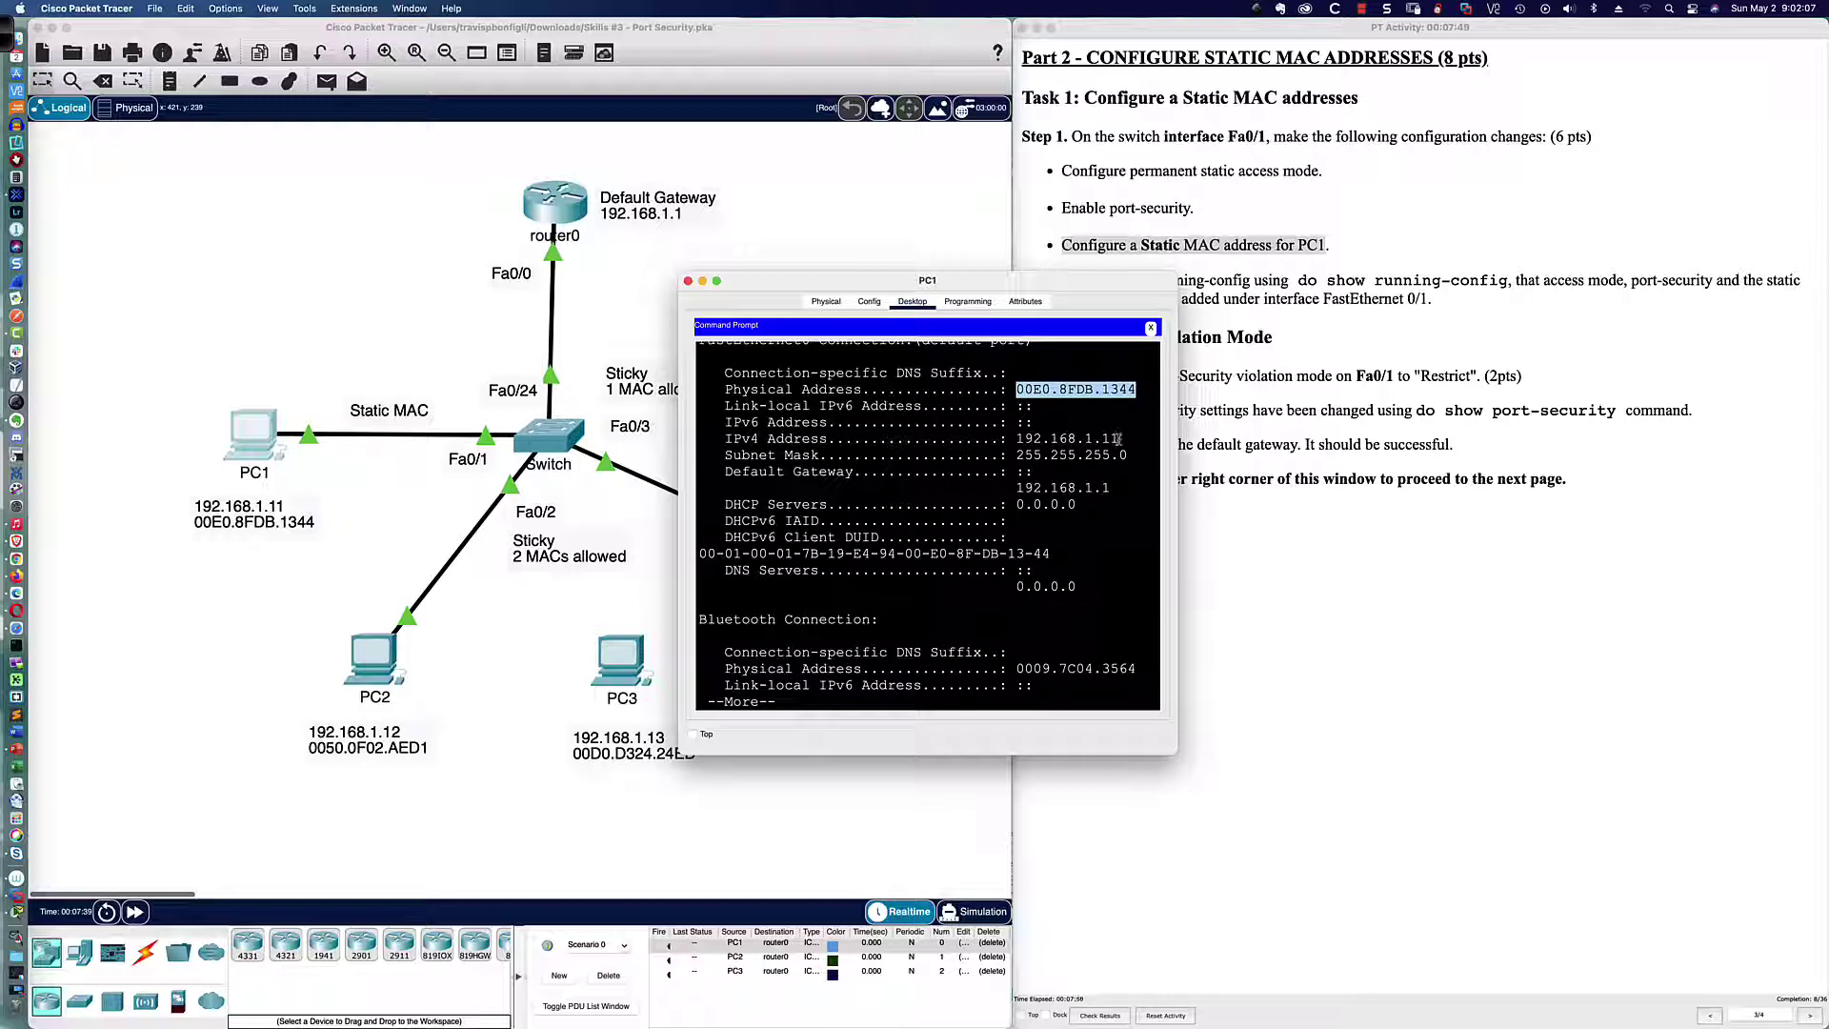
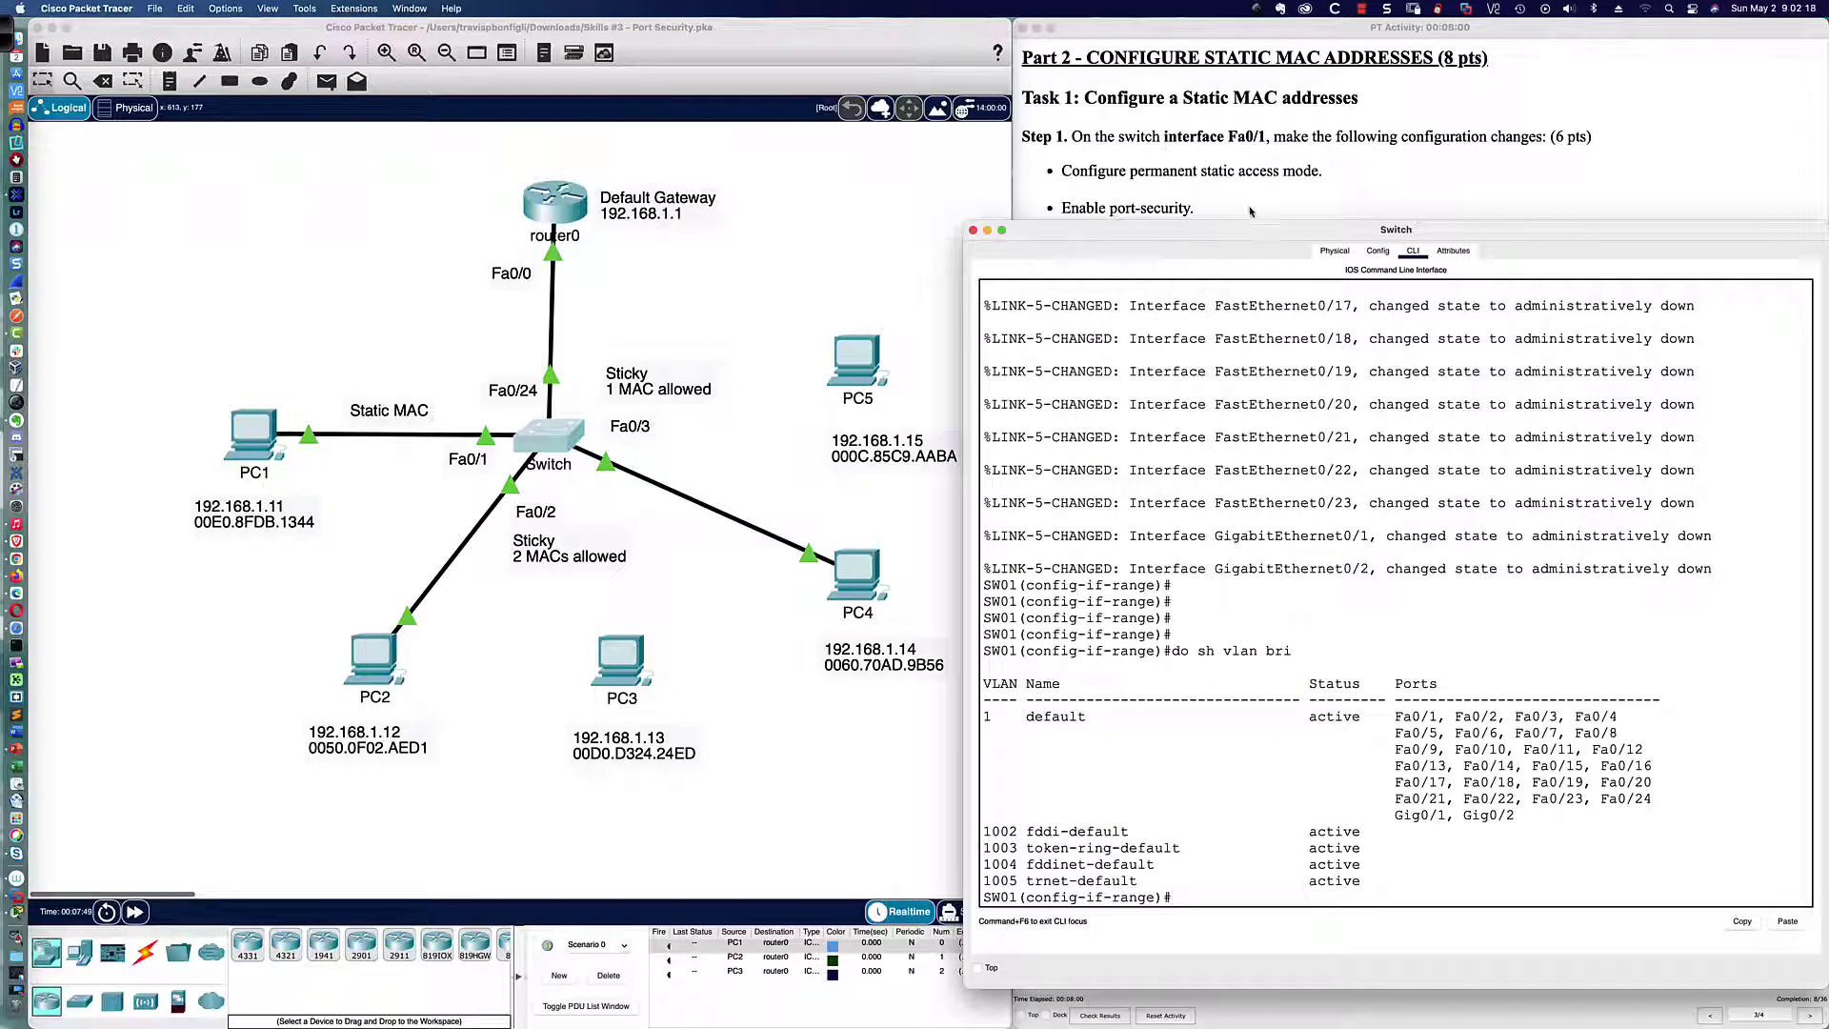
Uncover the Part 2 instructions behind the switch window and enter interface configuration mode for fa0/1
drag(1251, 220, 1251, 308)
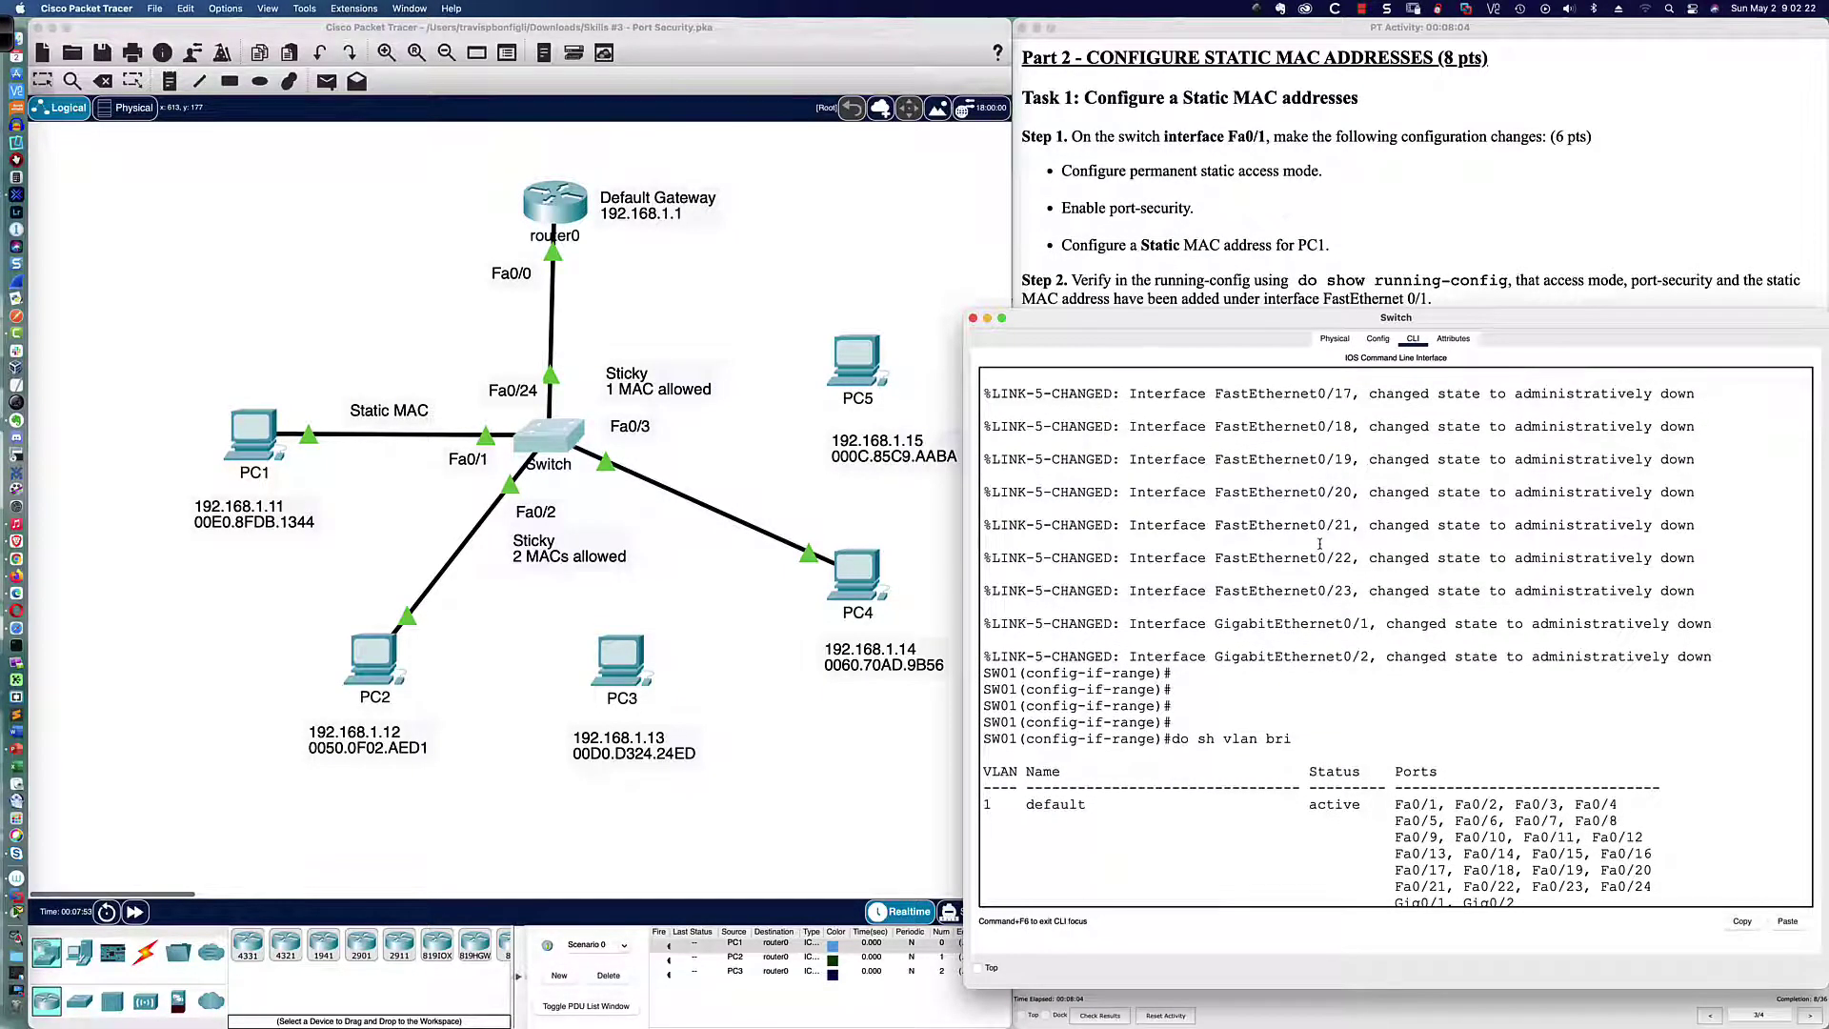
key(Return)
key(Return)
key(Return)
key(Return)
text(int fa0/1)
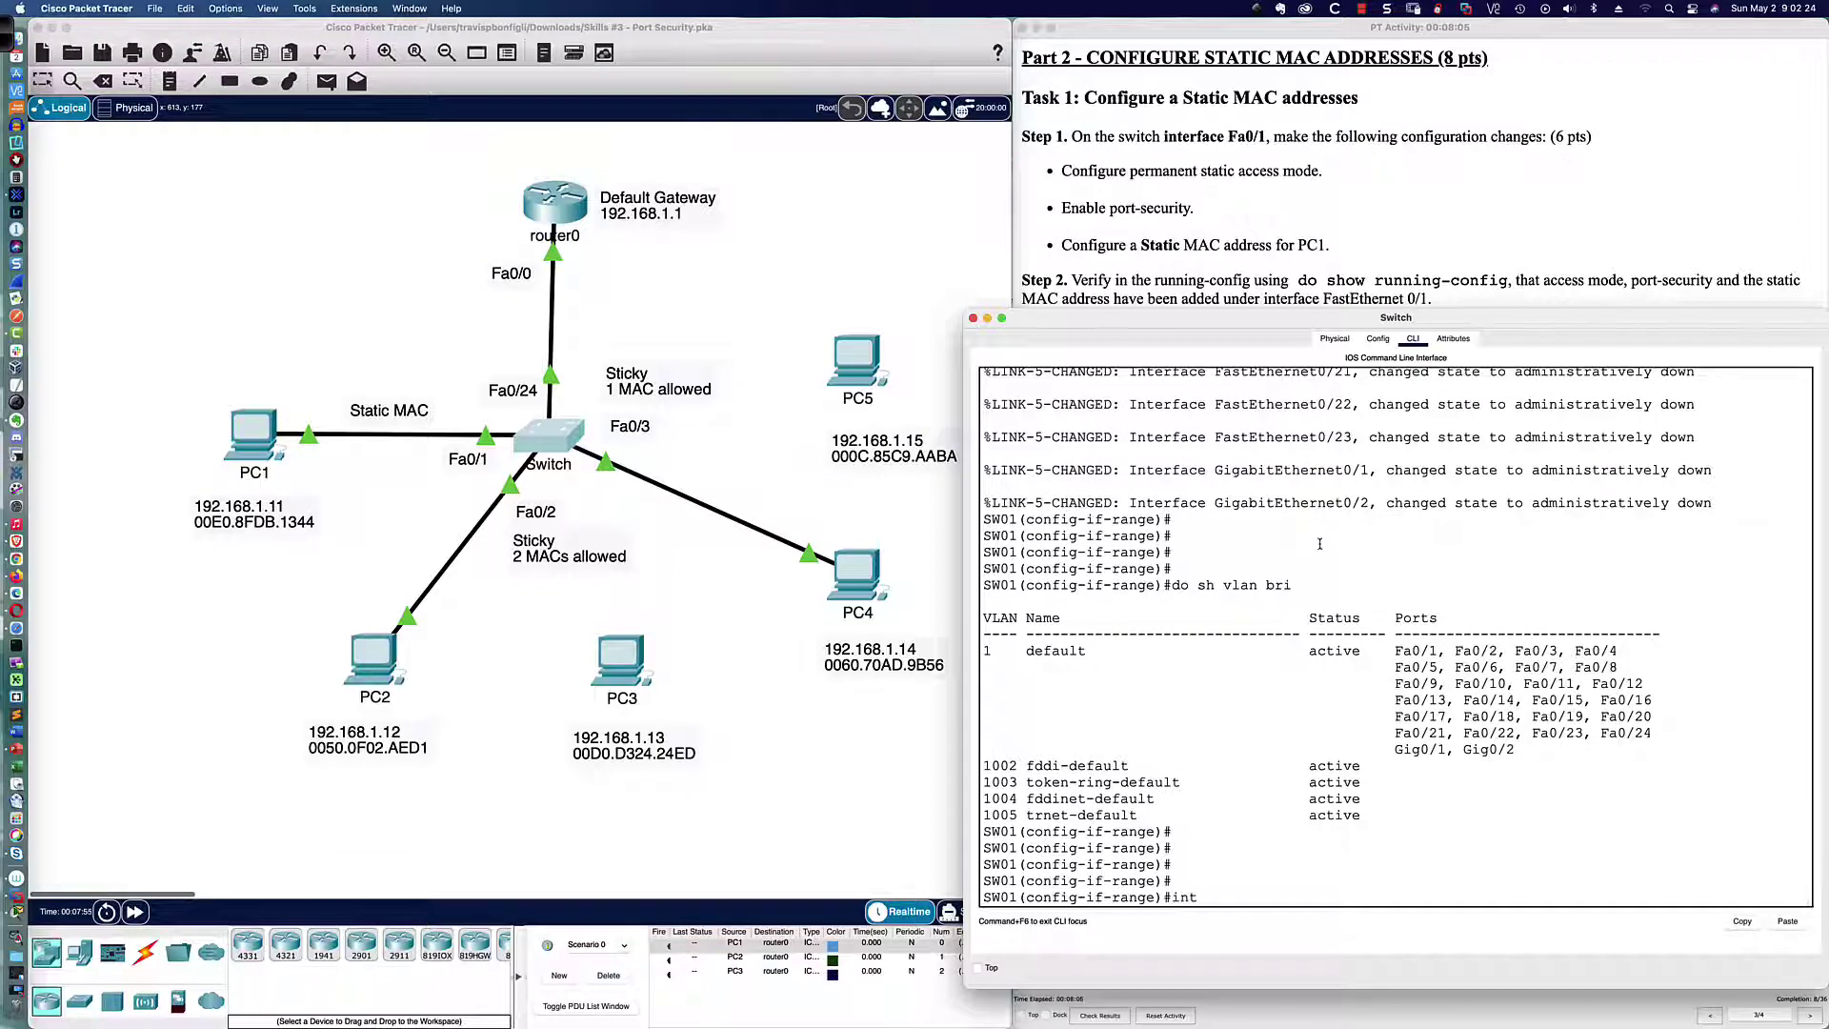
key(Return)
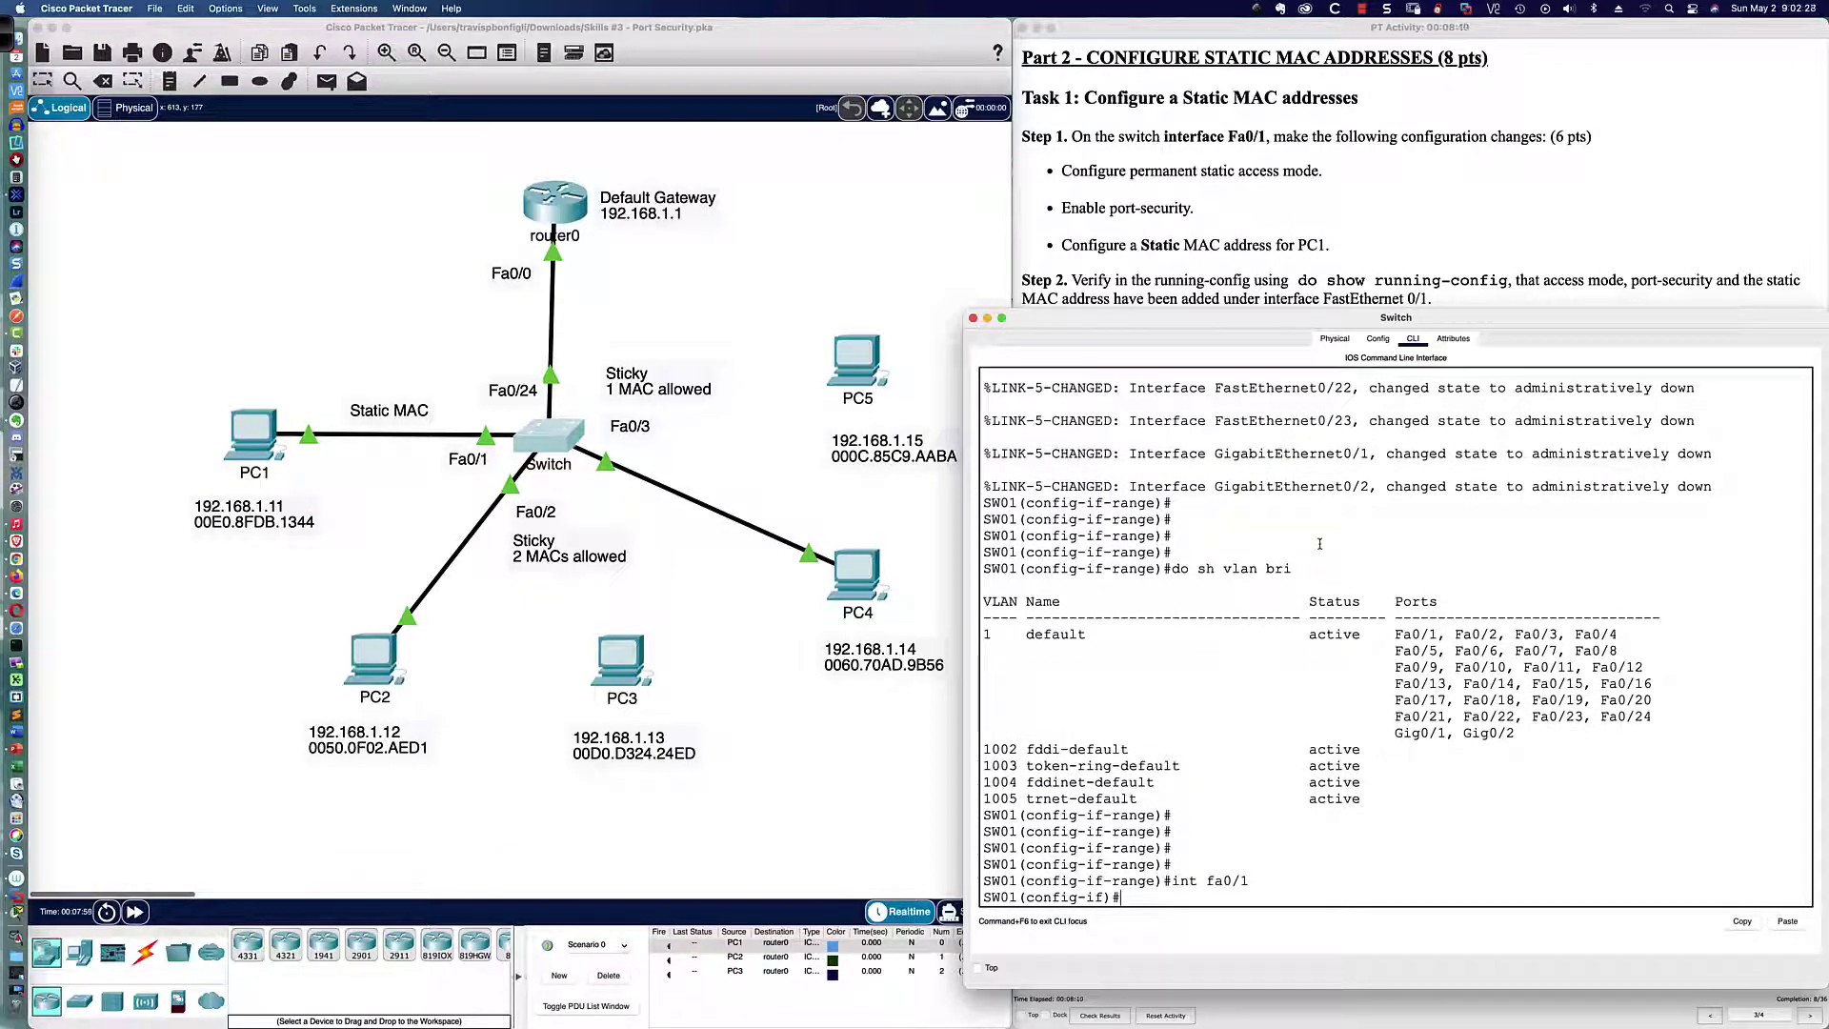
text(switchport)
key(Tab)
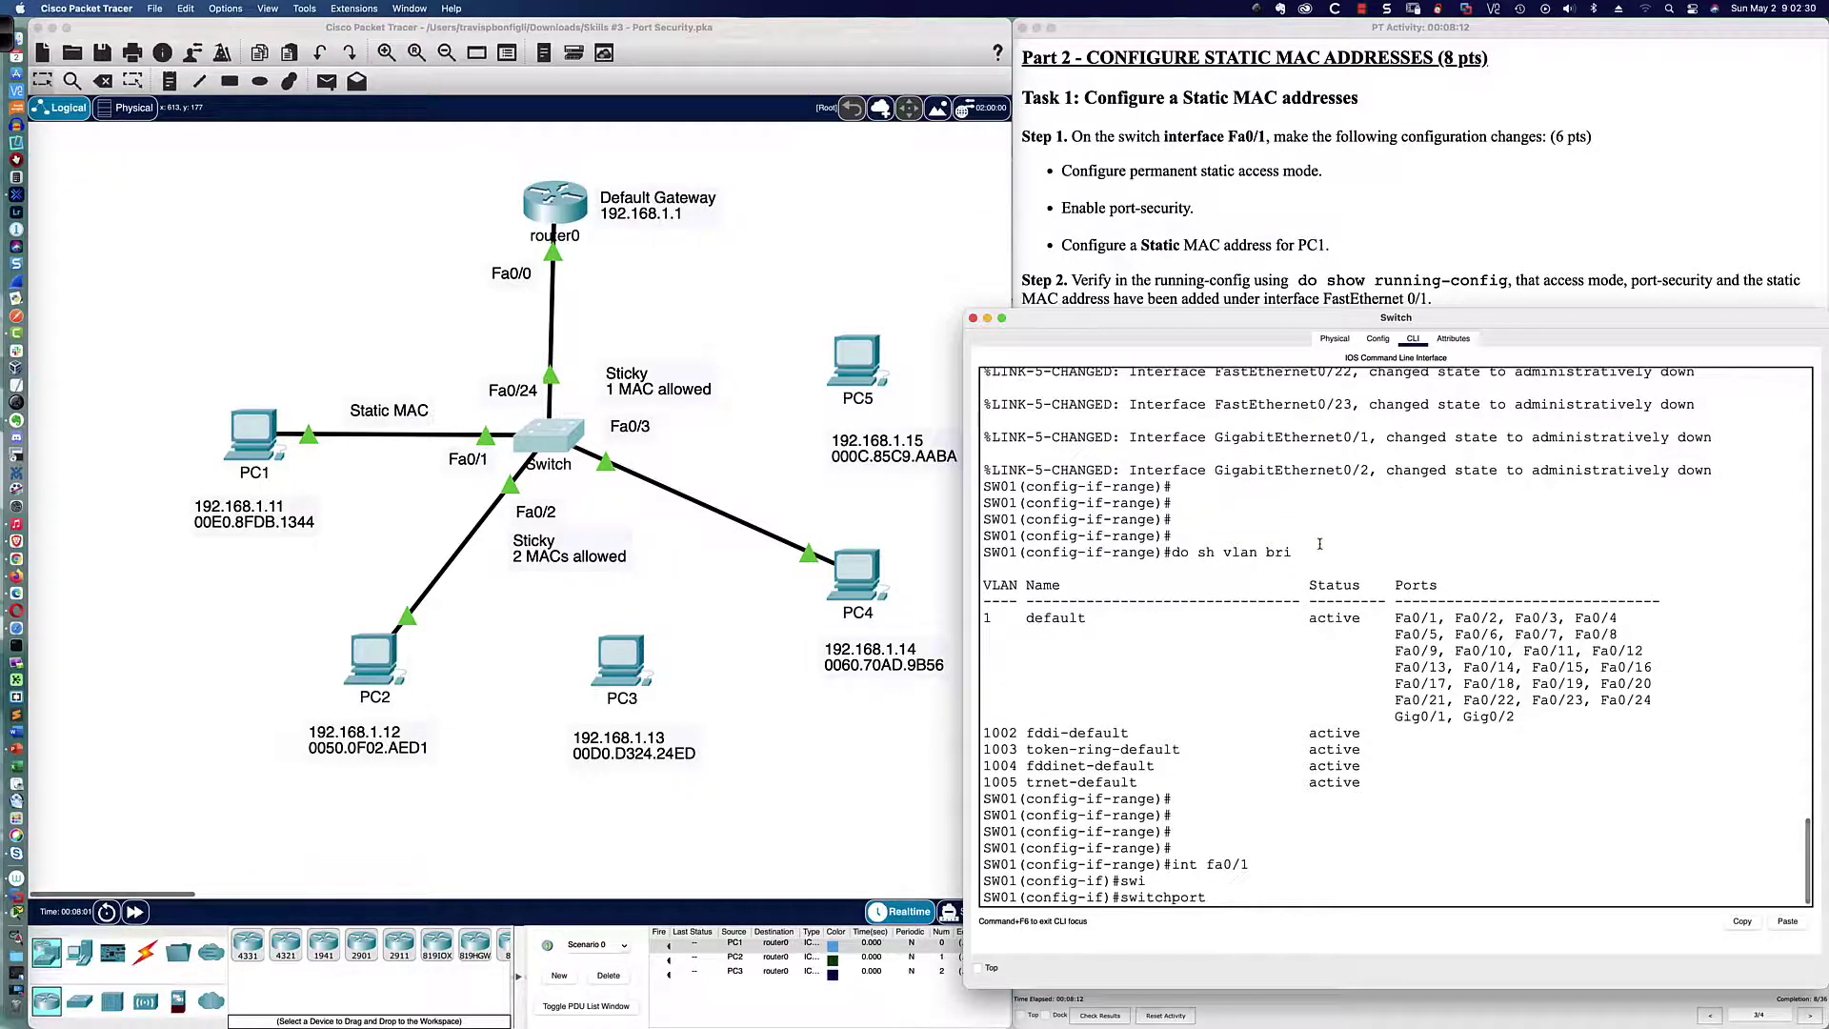
text(mode acc)
key(Tab)
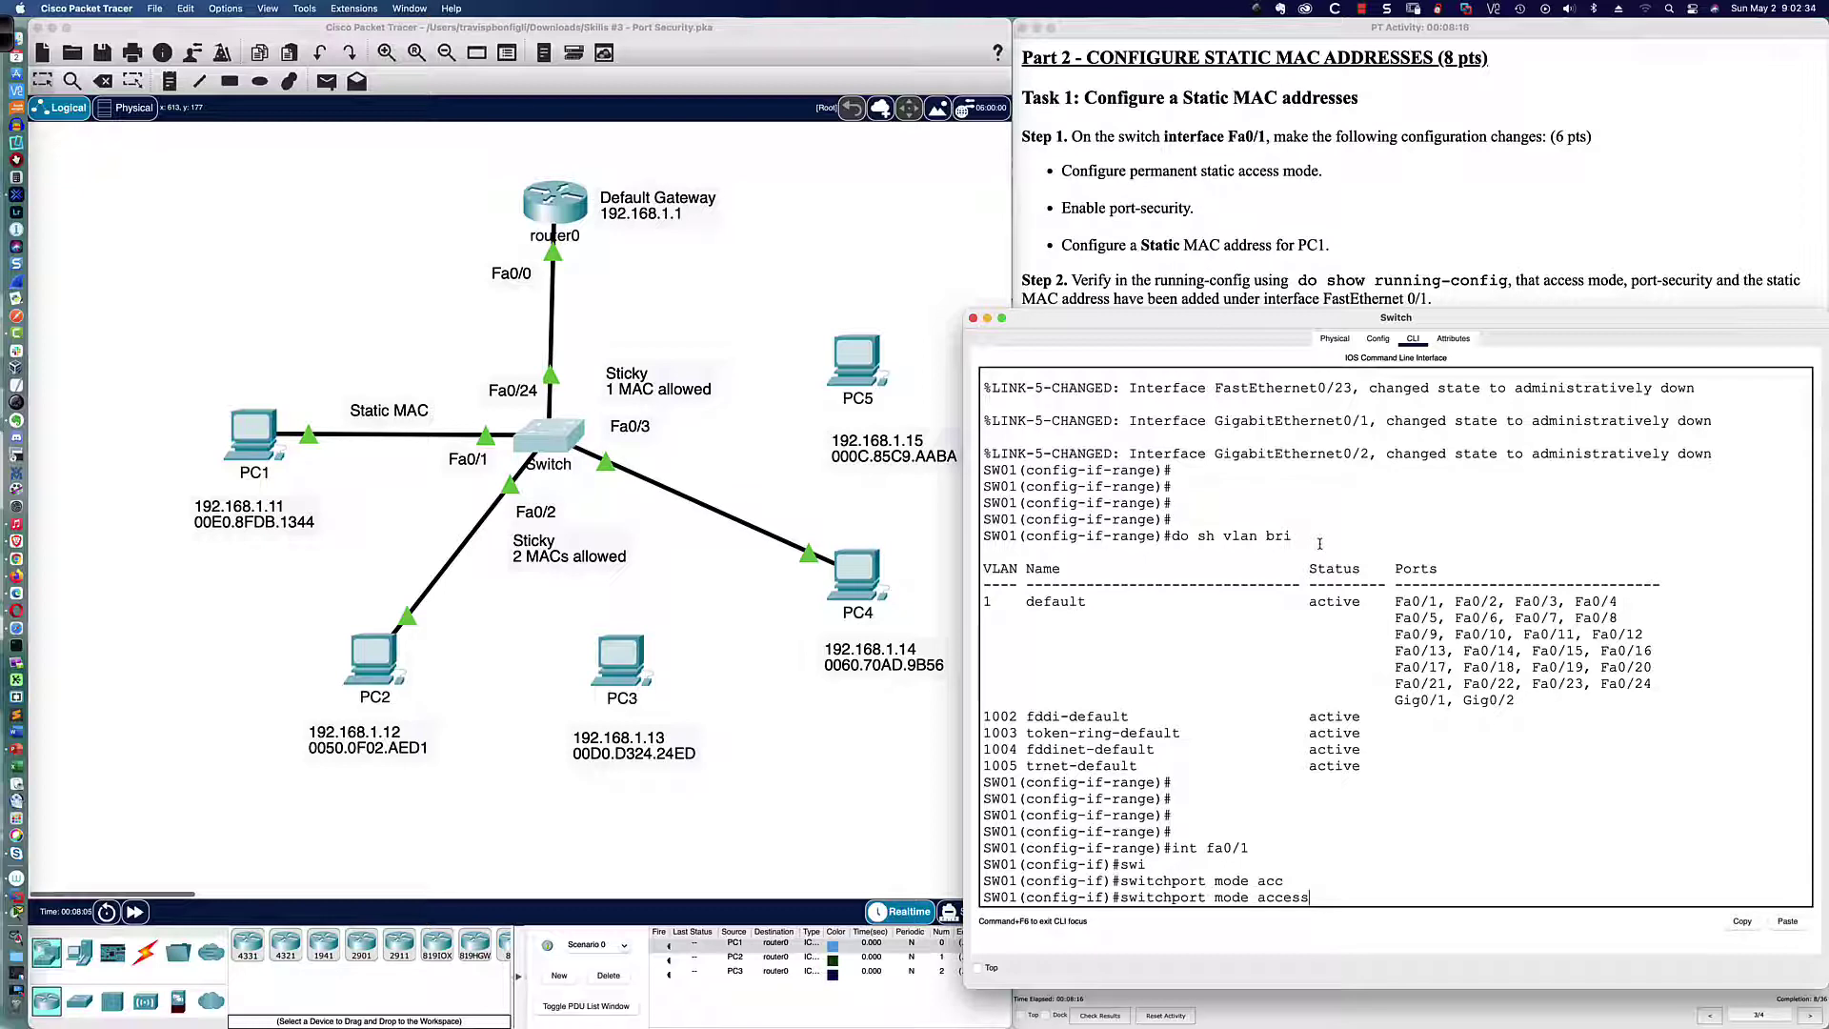
key(BackSpace)
key(BackSpace)
key(BackSpace)
key(BackSpace)
key(BackSpace)
key(BackSpace)
key(BackSpace)
key(BackSpace)
key(BackSpace)
key(BackSpace)
key(BackSpace)
key(BackSpace)
key(BackSpace)
key(BackSpace)
key(BackSpace)
key(BackSpace)
key(BackSpace)
key(BackSpace)
Display the switchport details of fa0/1 with do sh inter fa0/1 switchport and examine its administrative and operational modes
text(do sh inter)
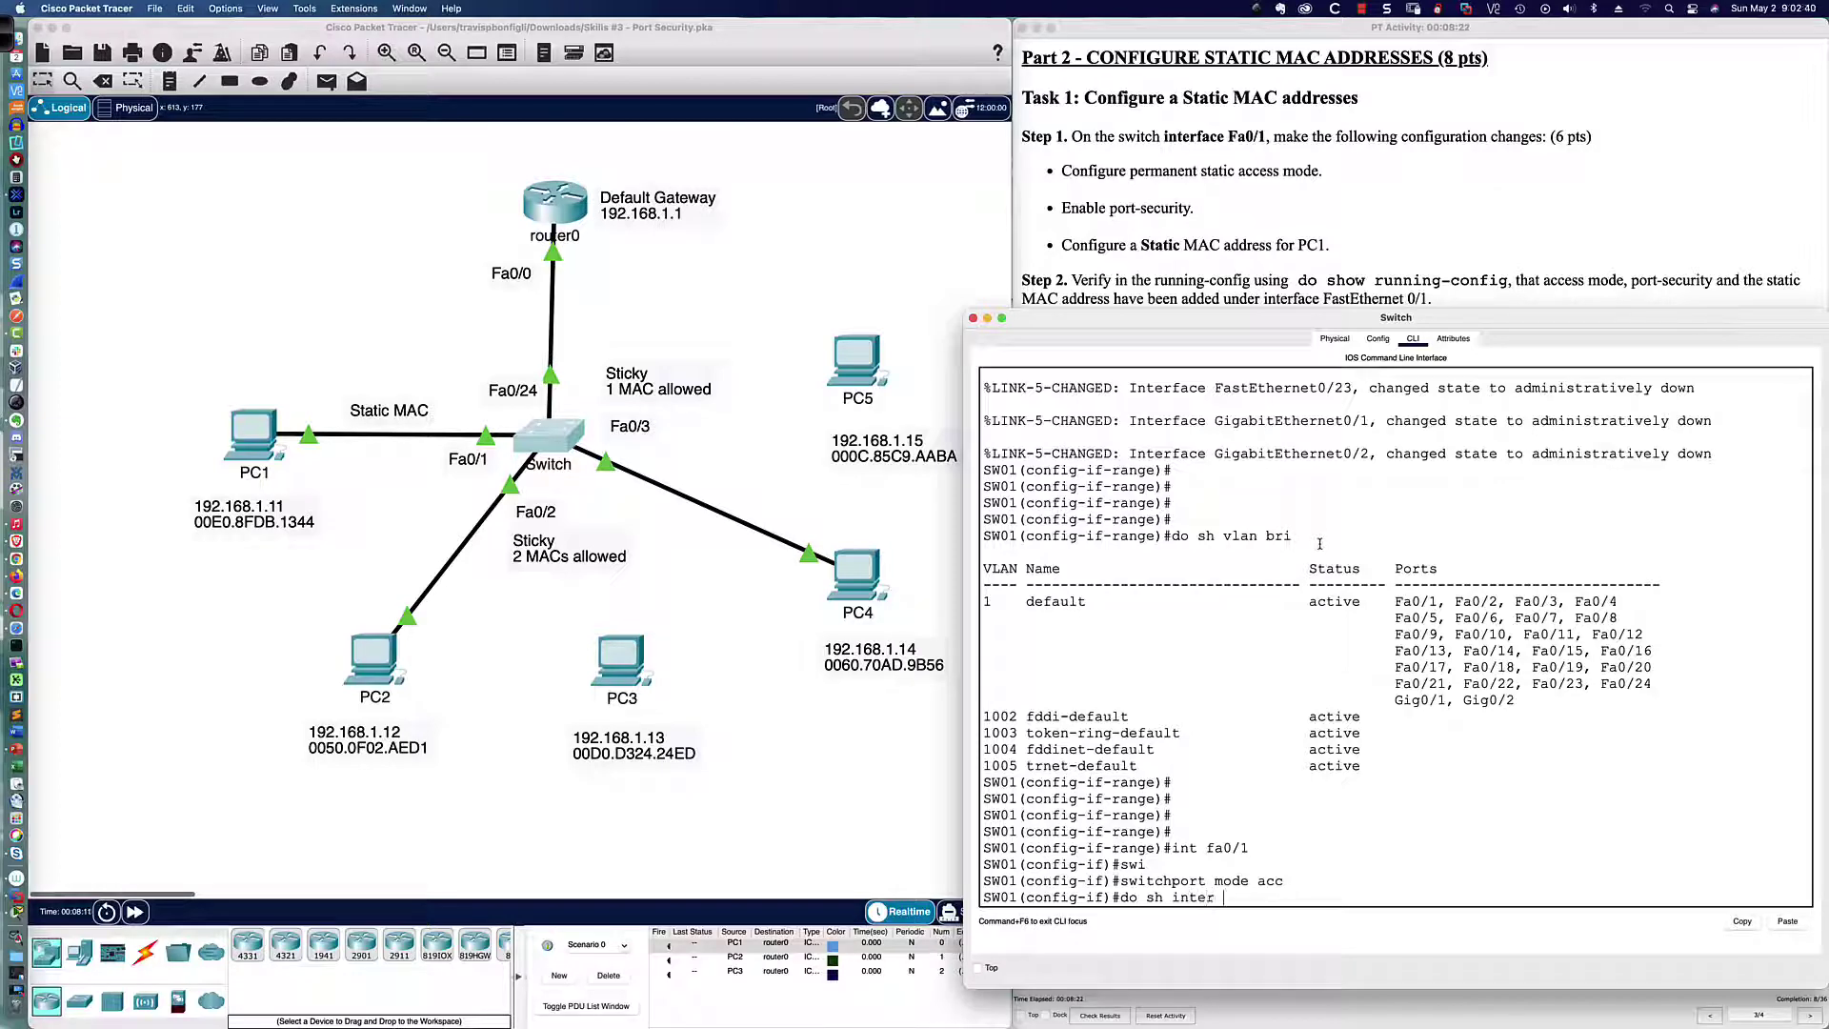
text( fa0/1 switchport)
key(Return)
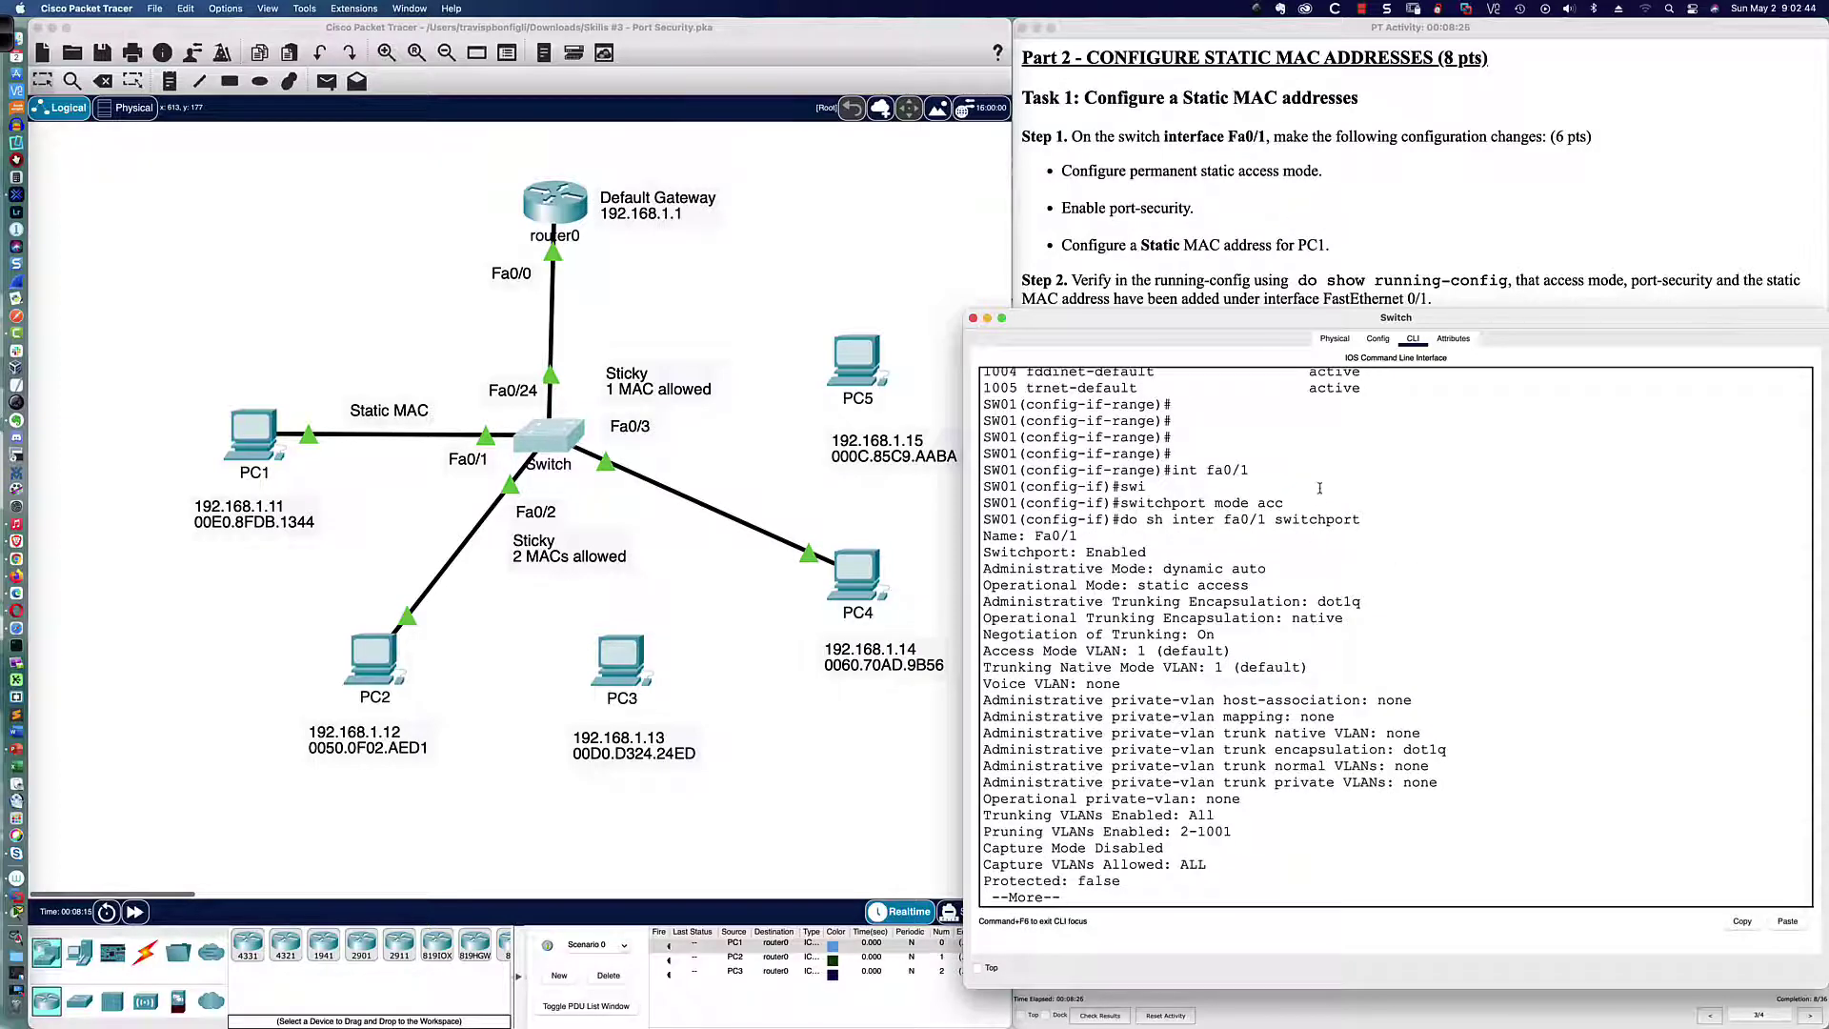
key(space)
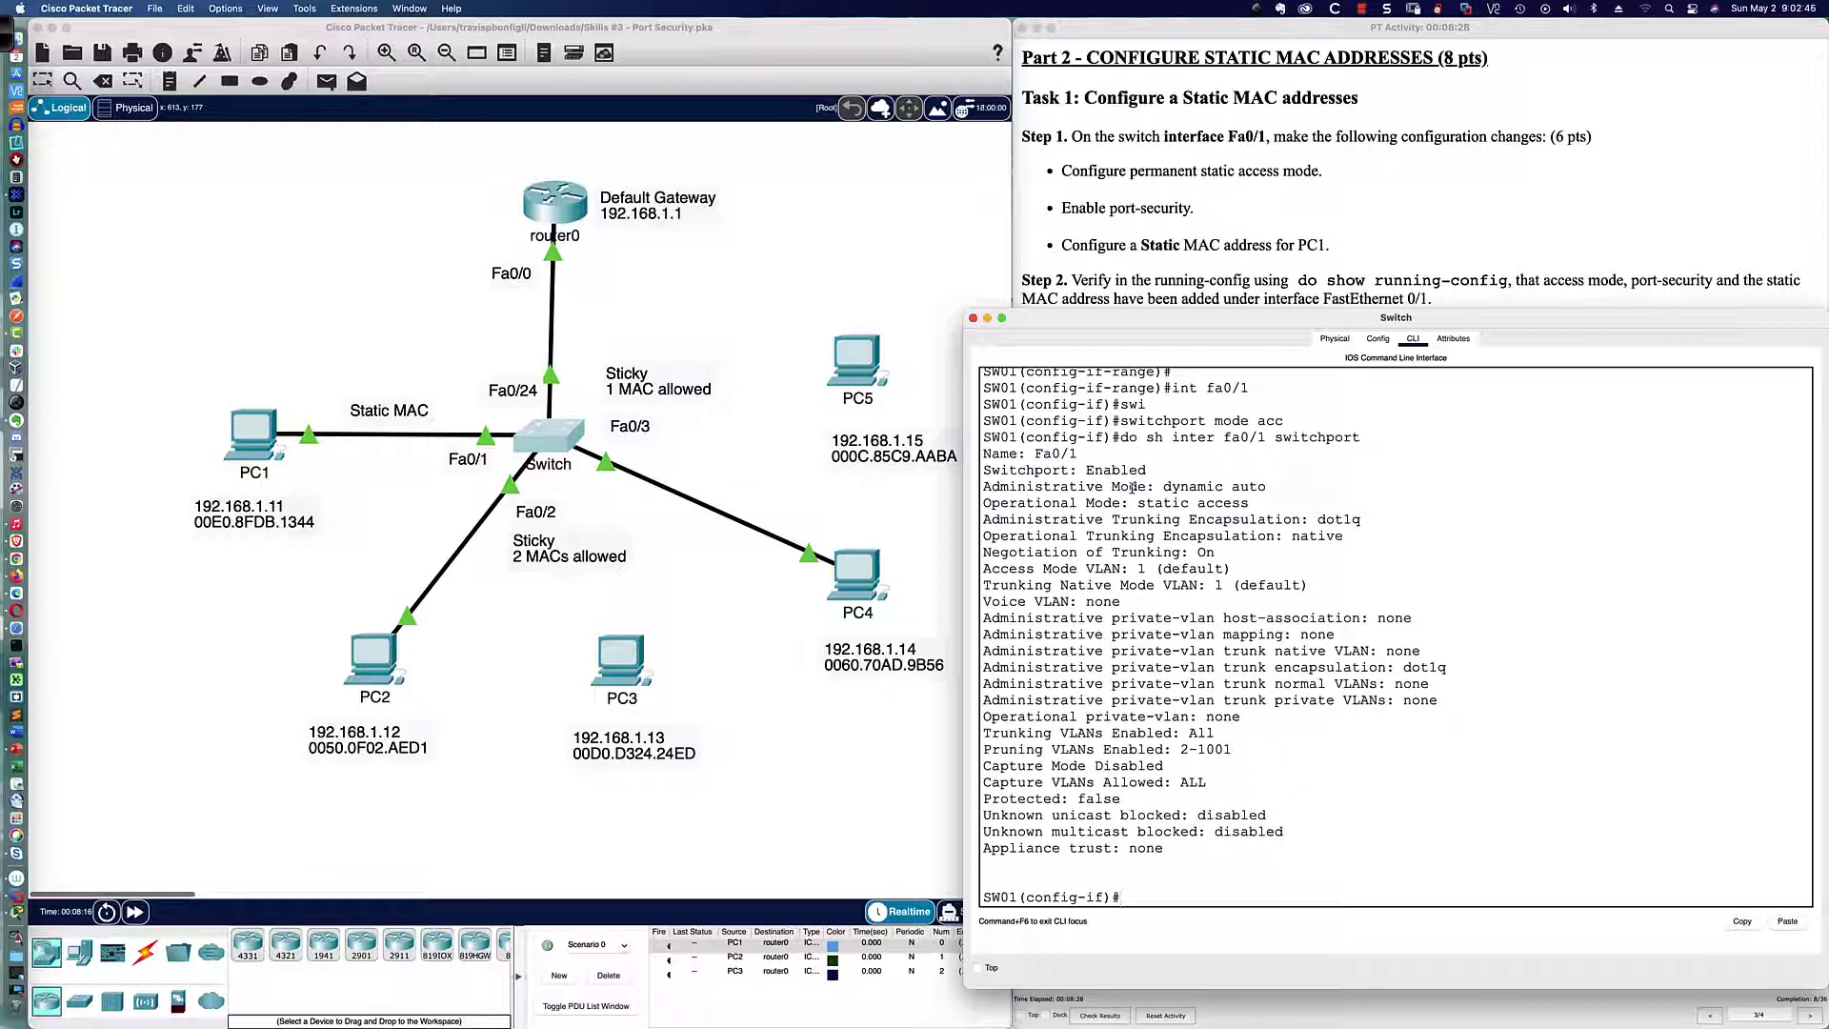
drag(981, 487, 1264, 487)
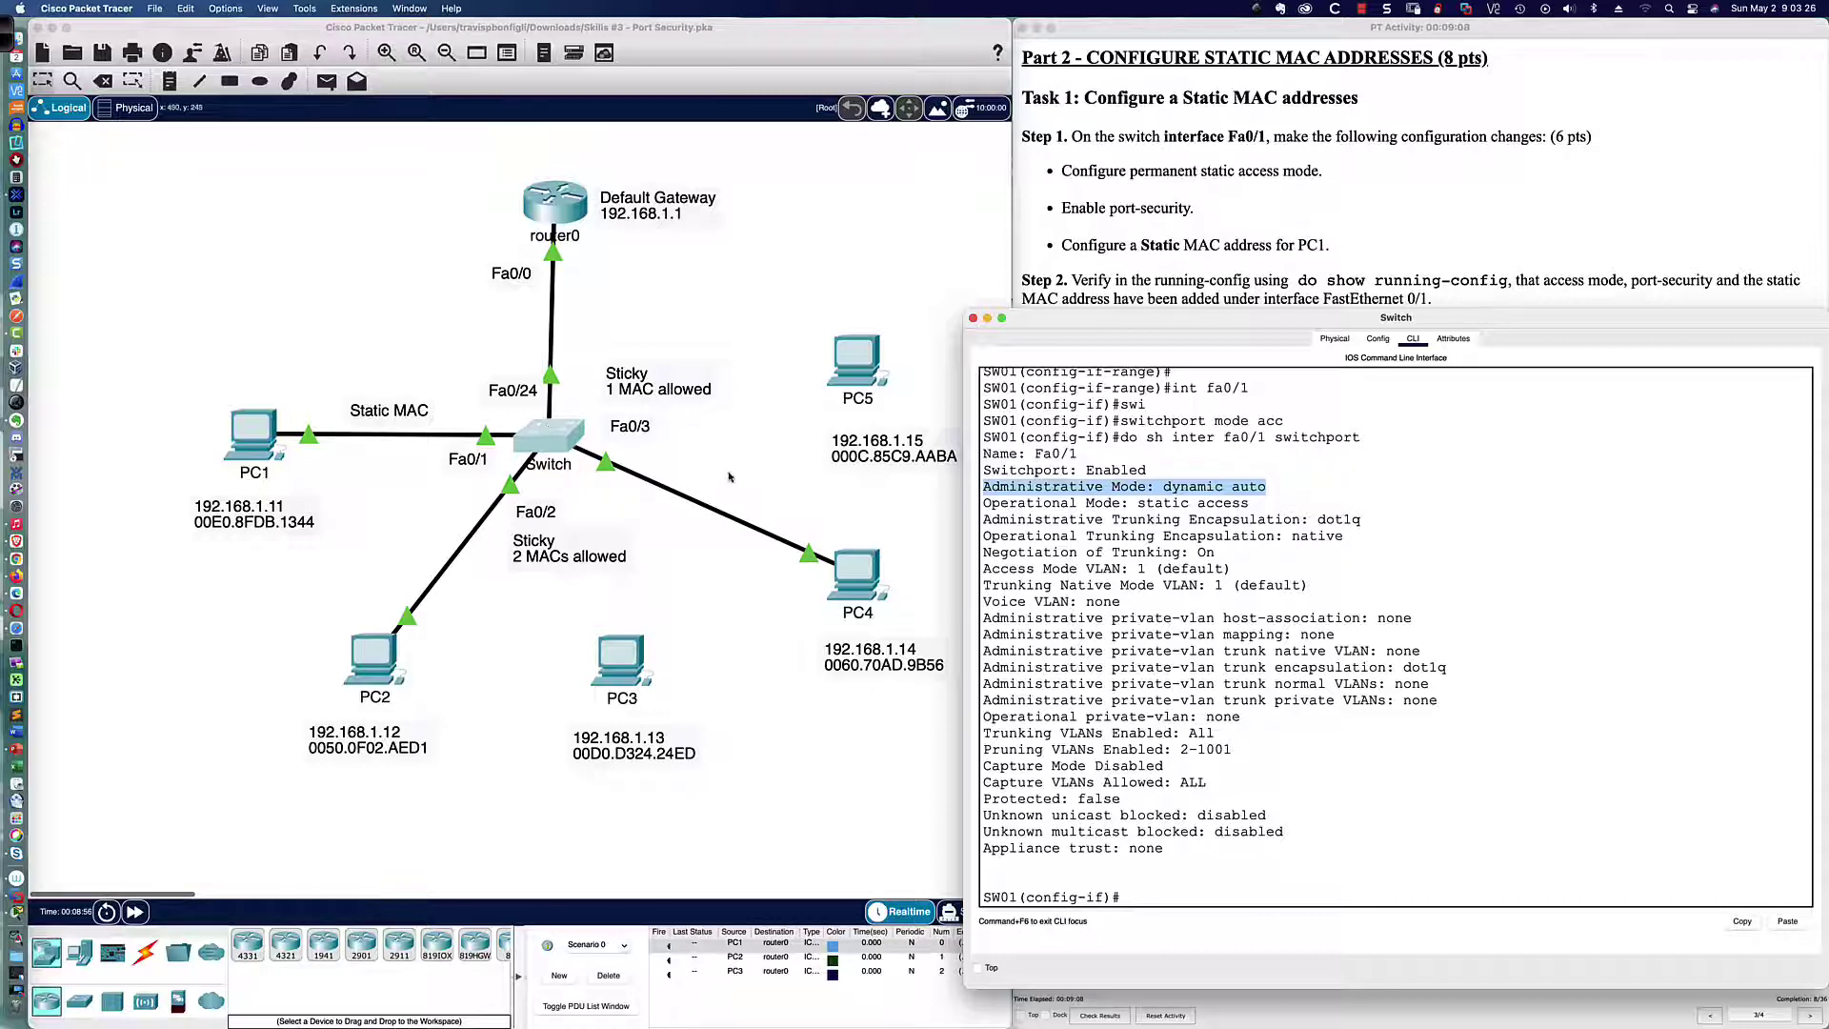
drag(985, 505, 1248, 507)
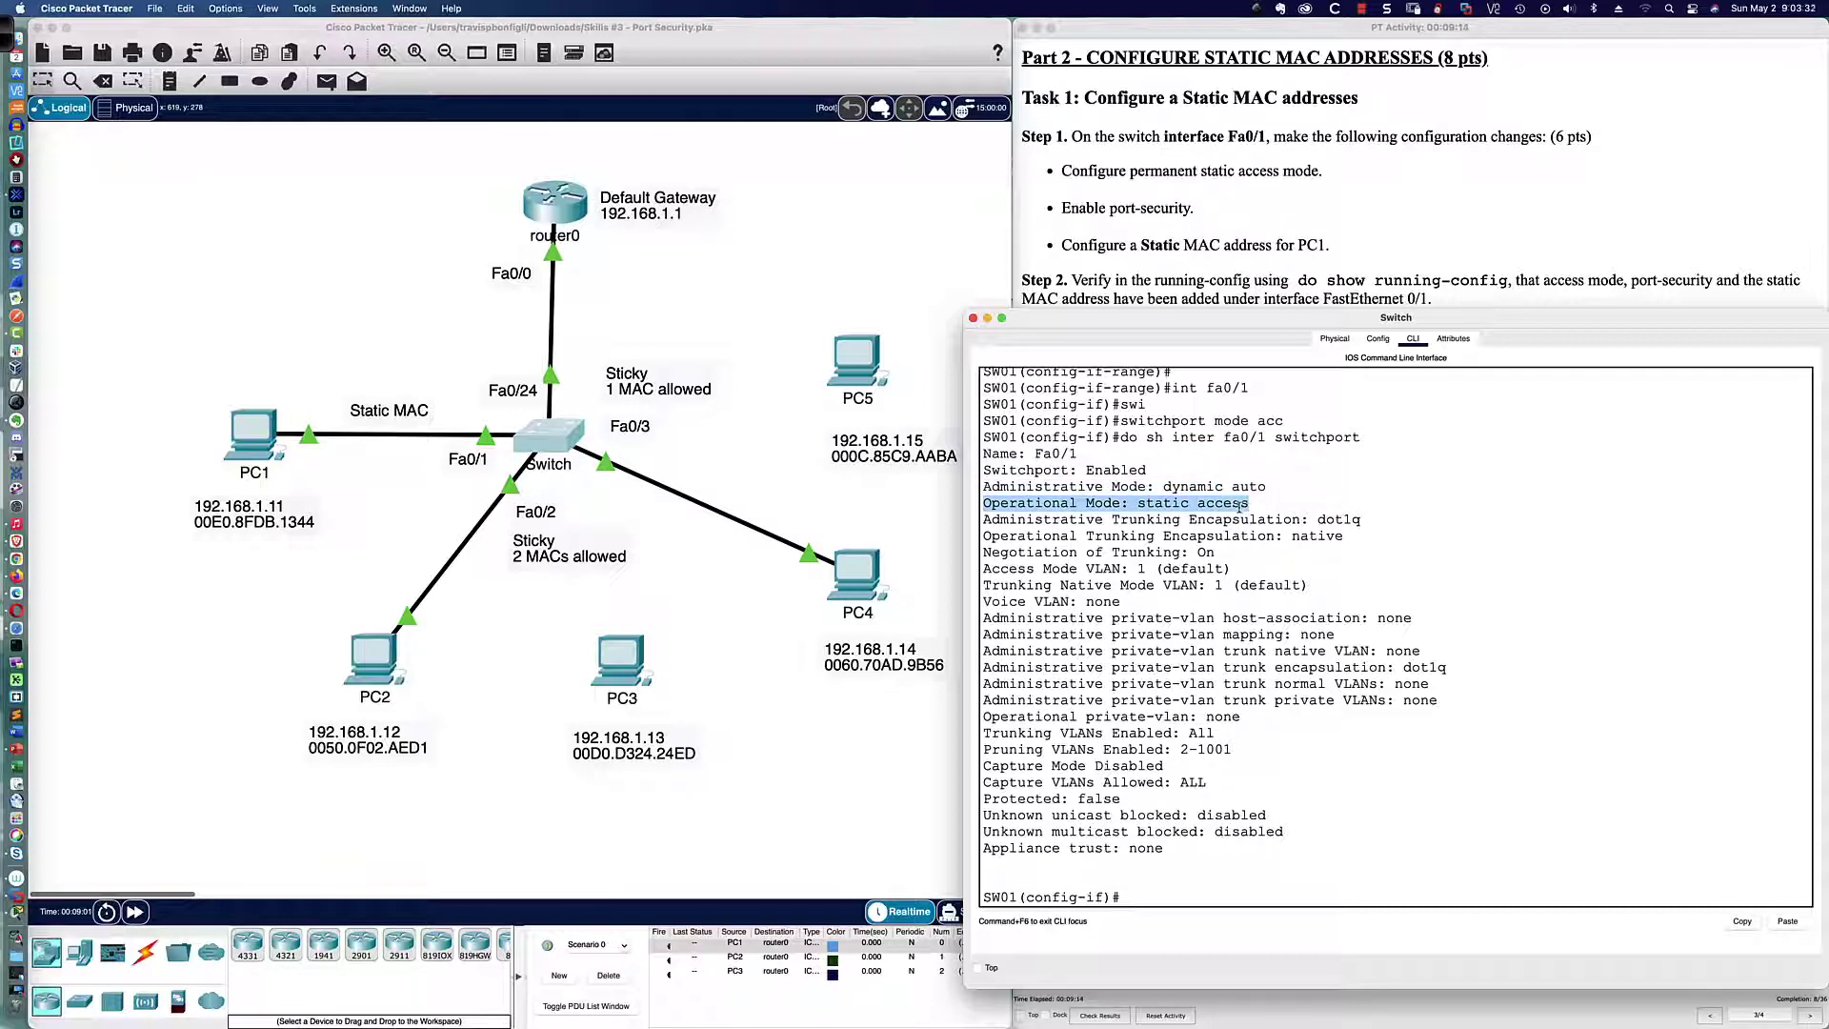
click(1292, 712)
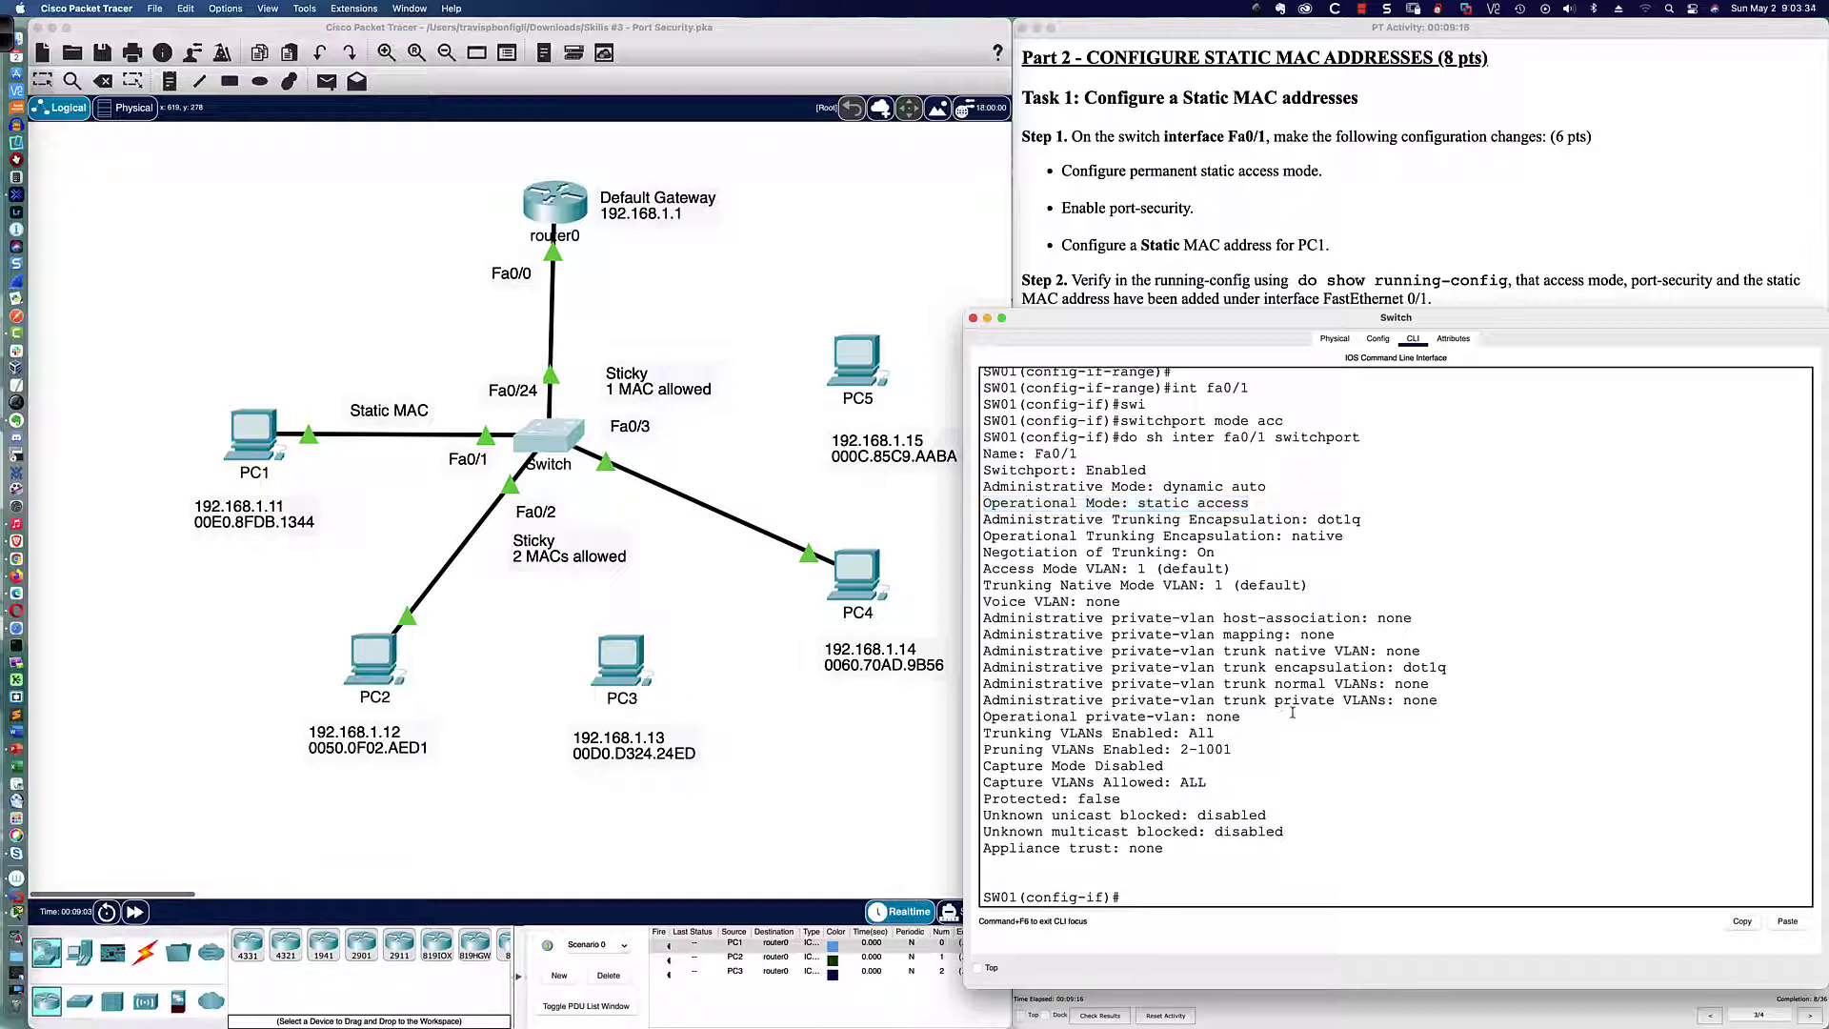
Set interface fa0/1 to permanent static access with switchport mode acc
text(swi)
key(Tab)
text(mode acc)
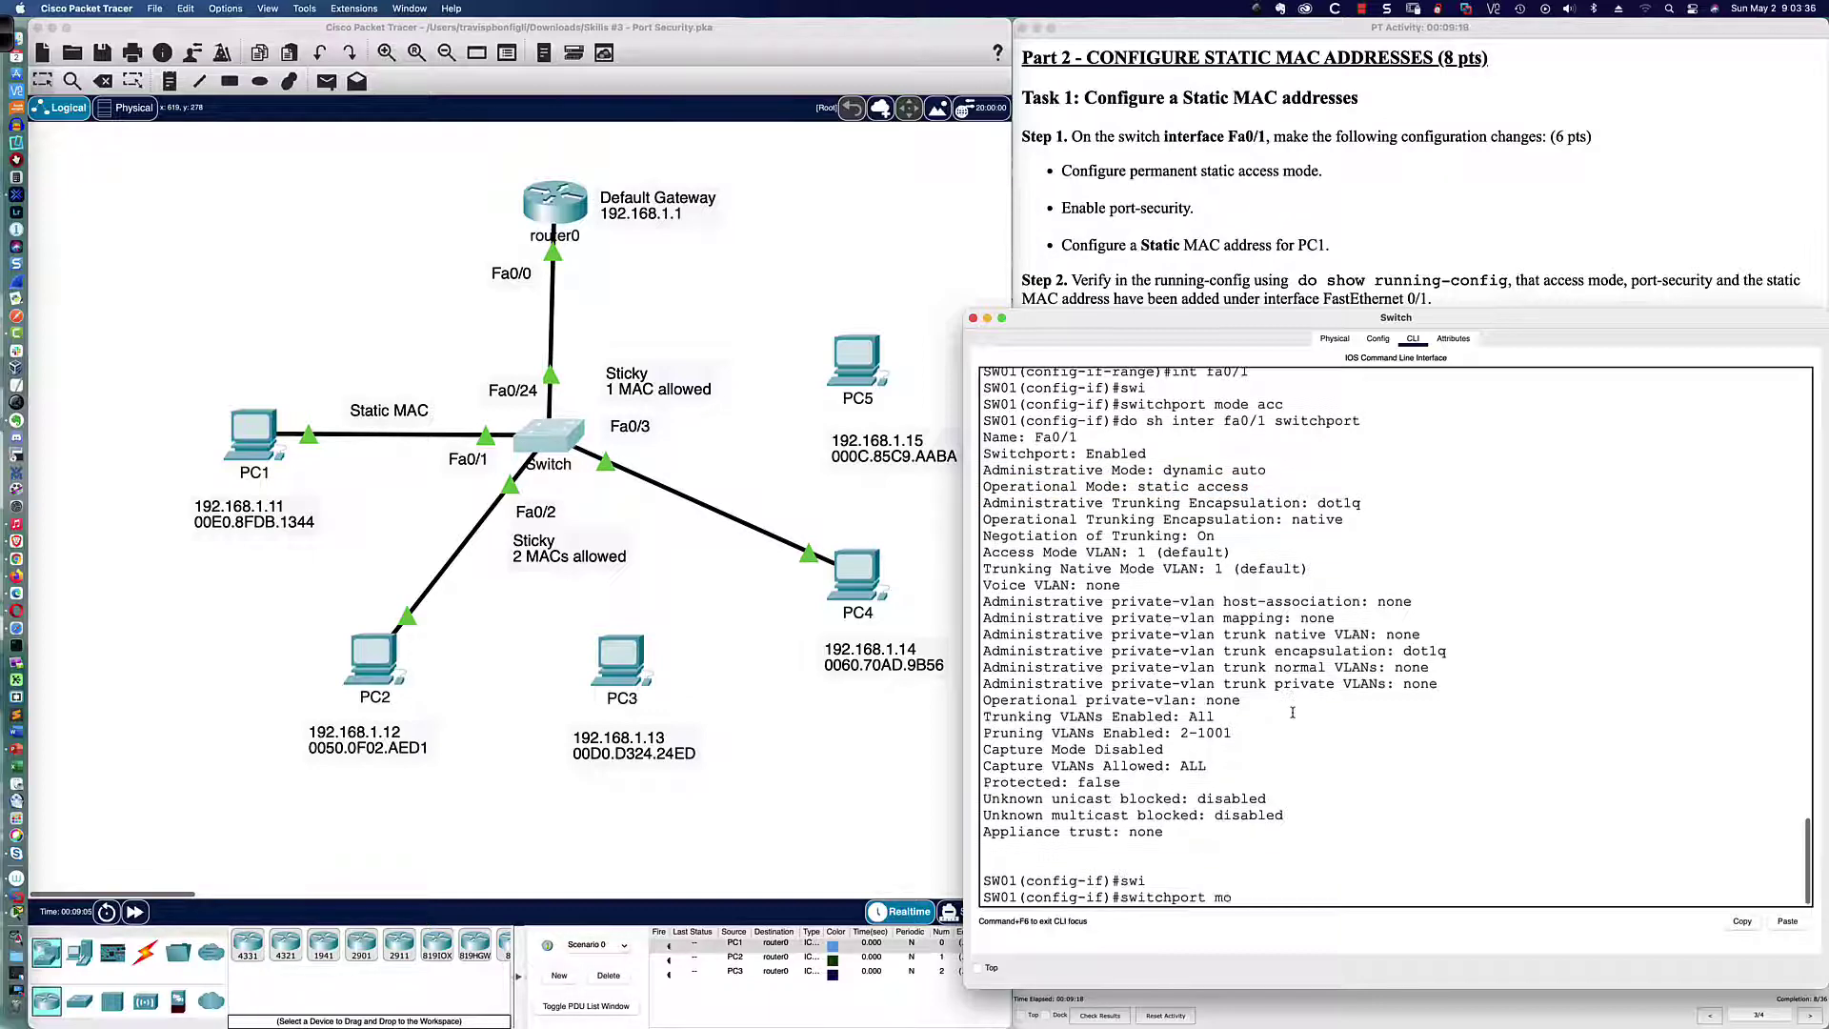
key(Return)
Rerun do sh inter fa0/1 switchport and compare the port's operational and administrative modes in the output
key(Up)
key(Up)
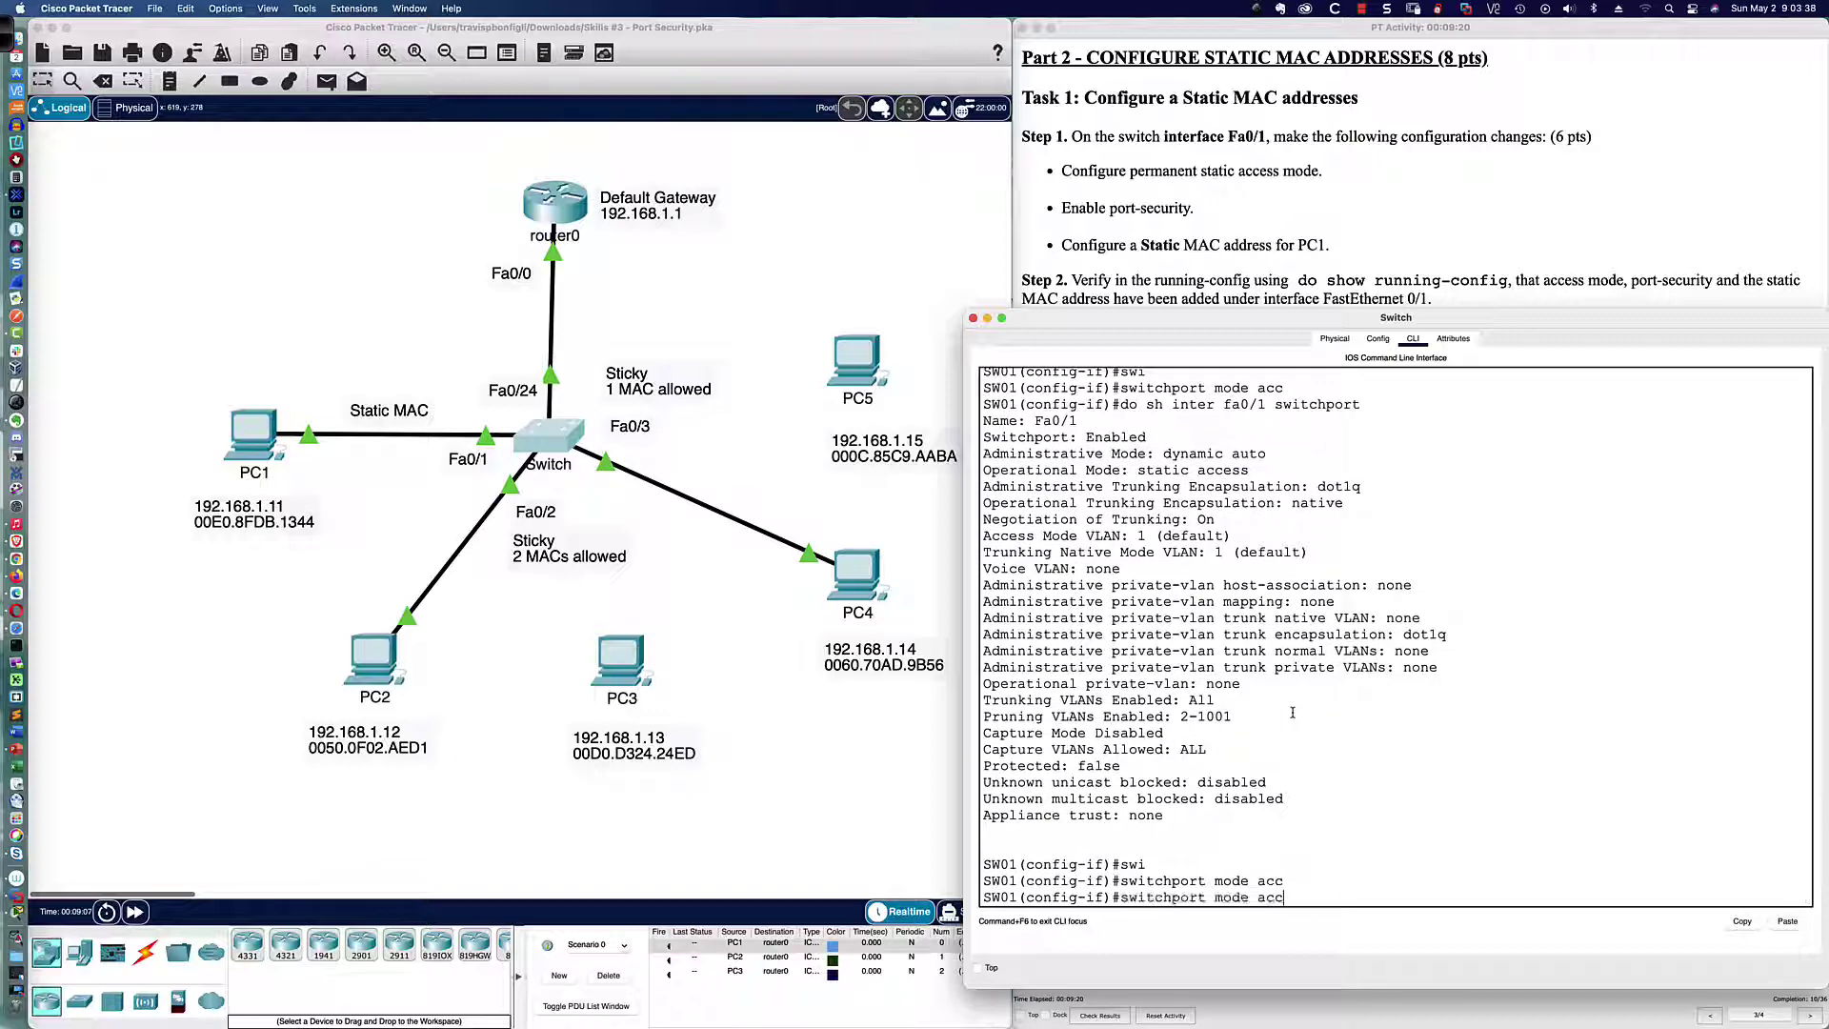
key(Return)
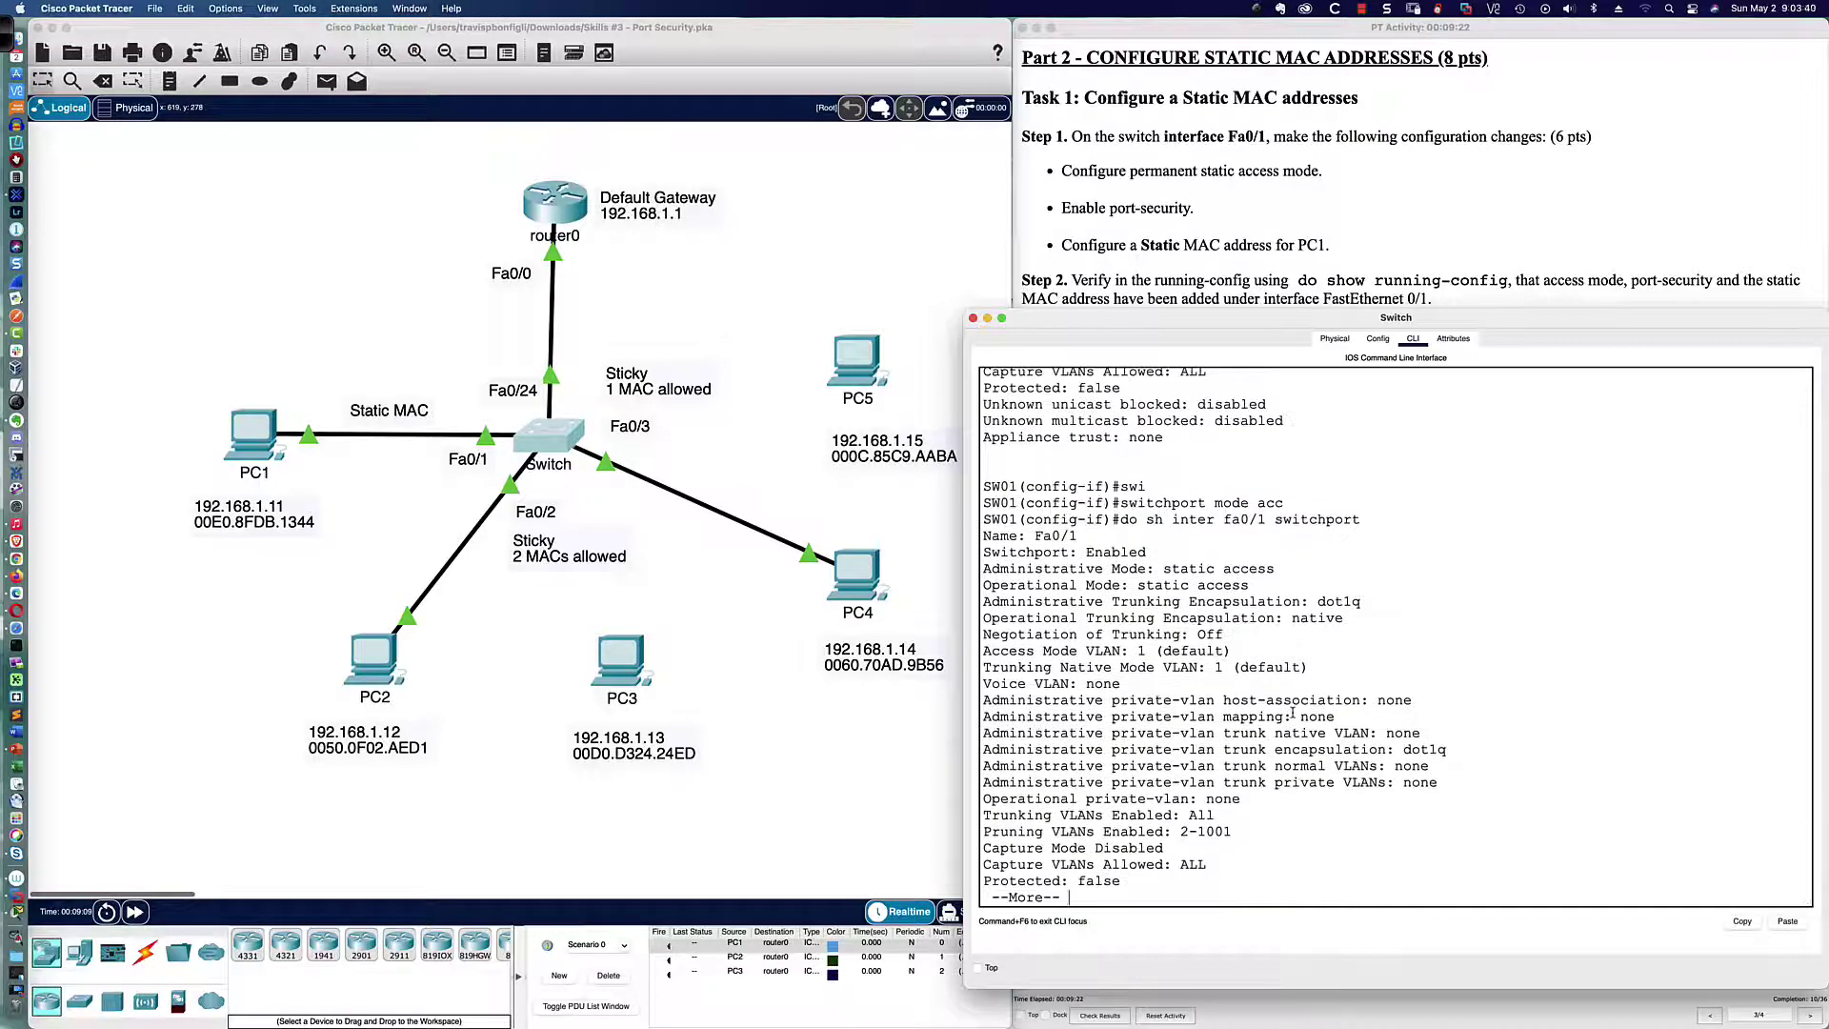
key(space)
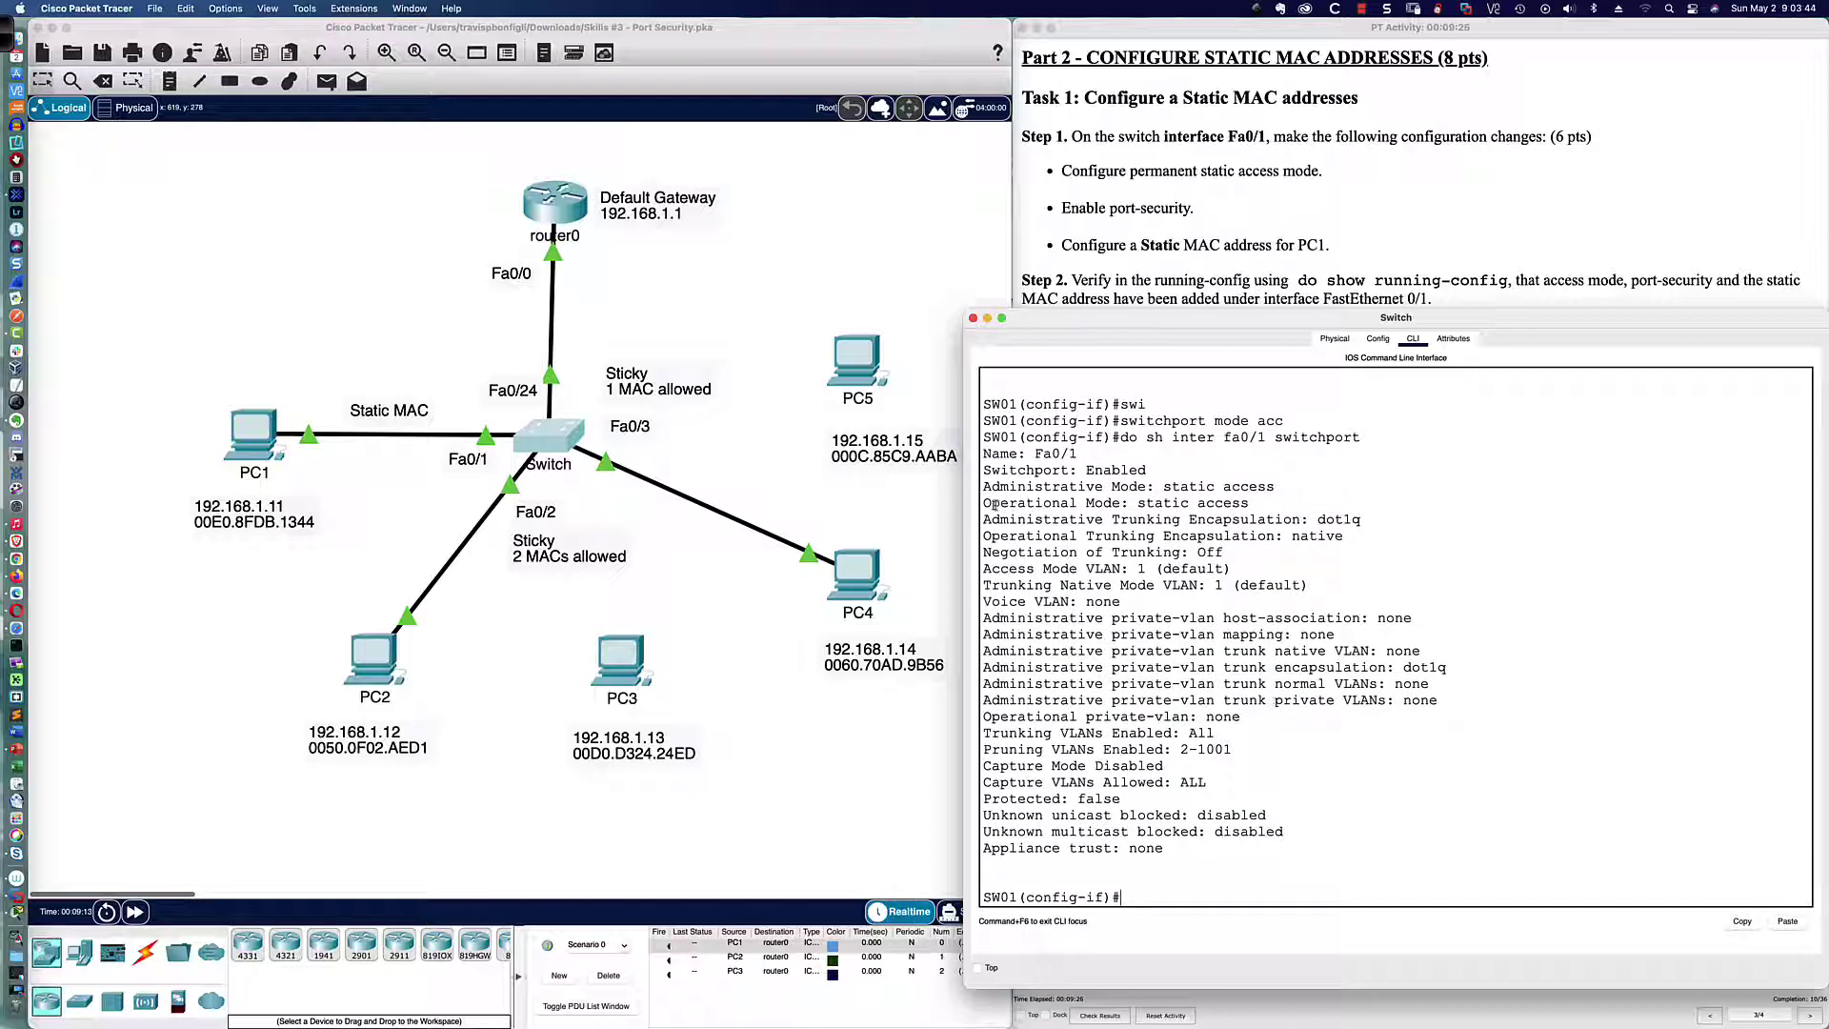
drag(984, 503, 1243, 506)
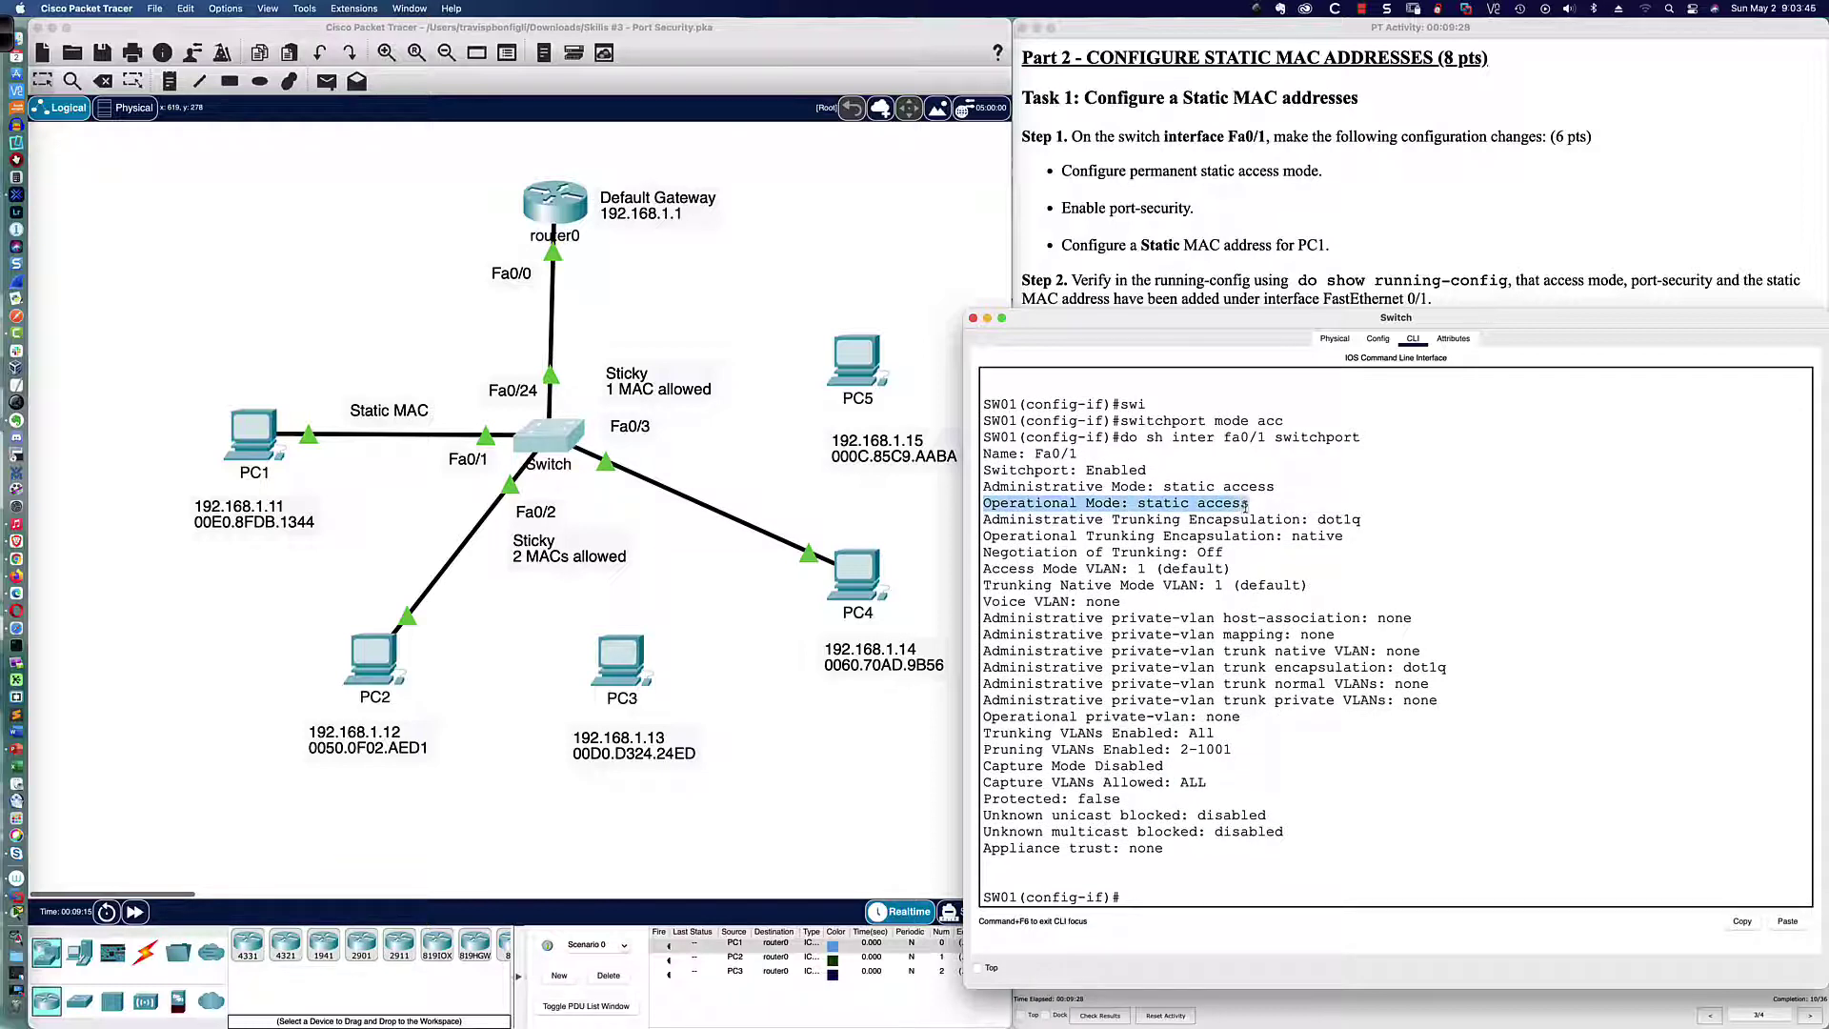
drag(984, 486, 1285, 491)
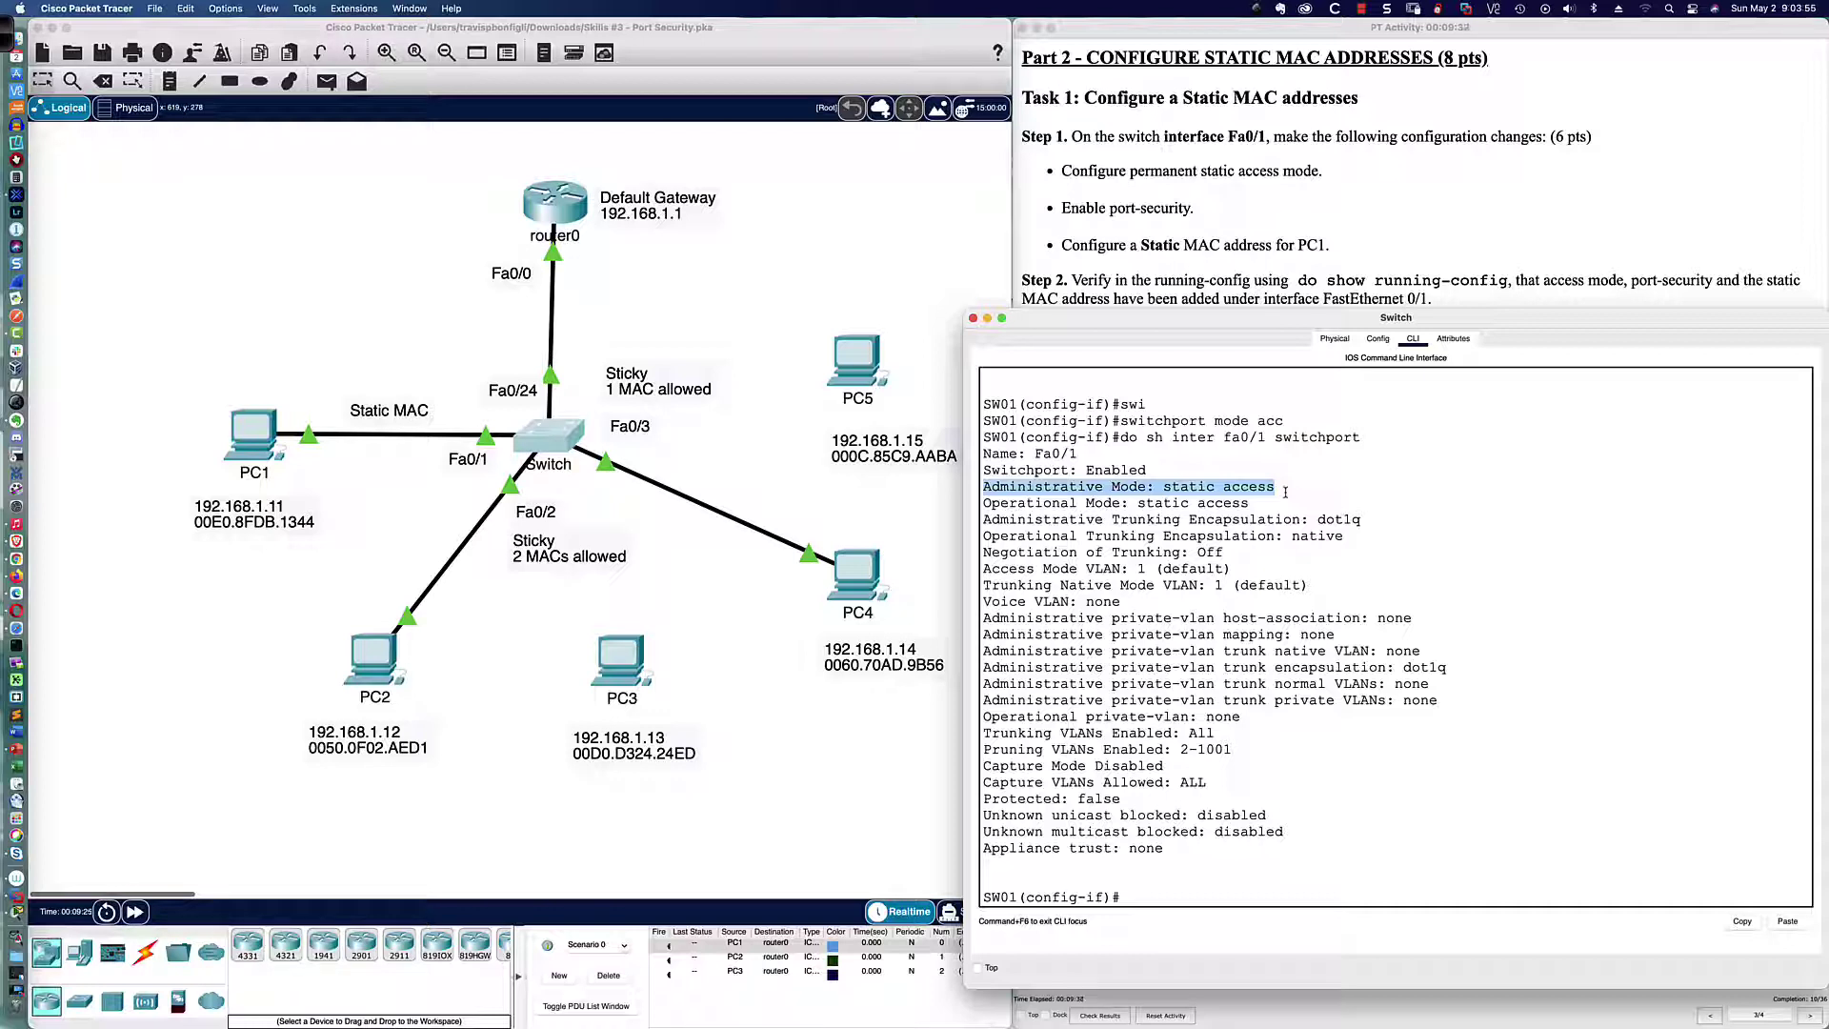
drag(1285, 493, 1283, 503)
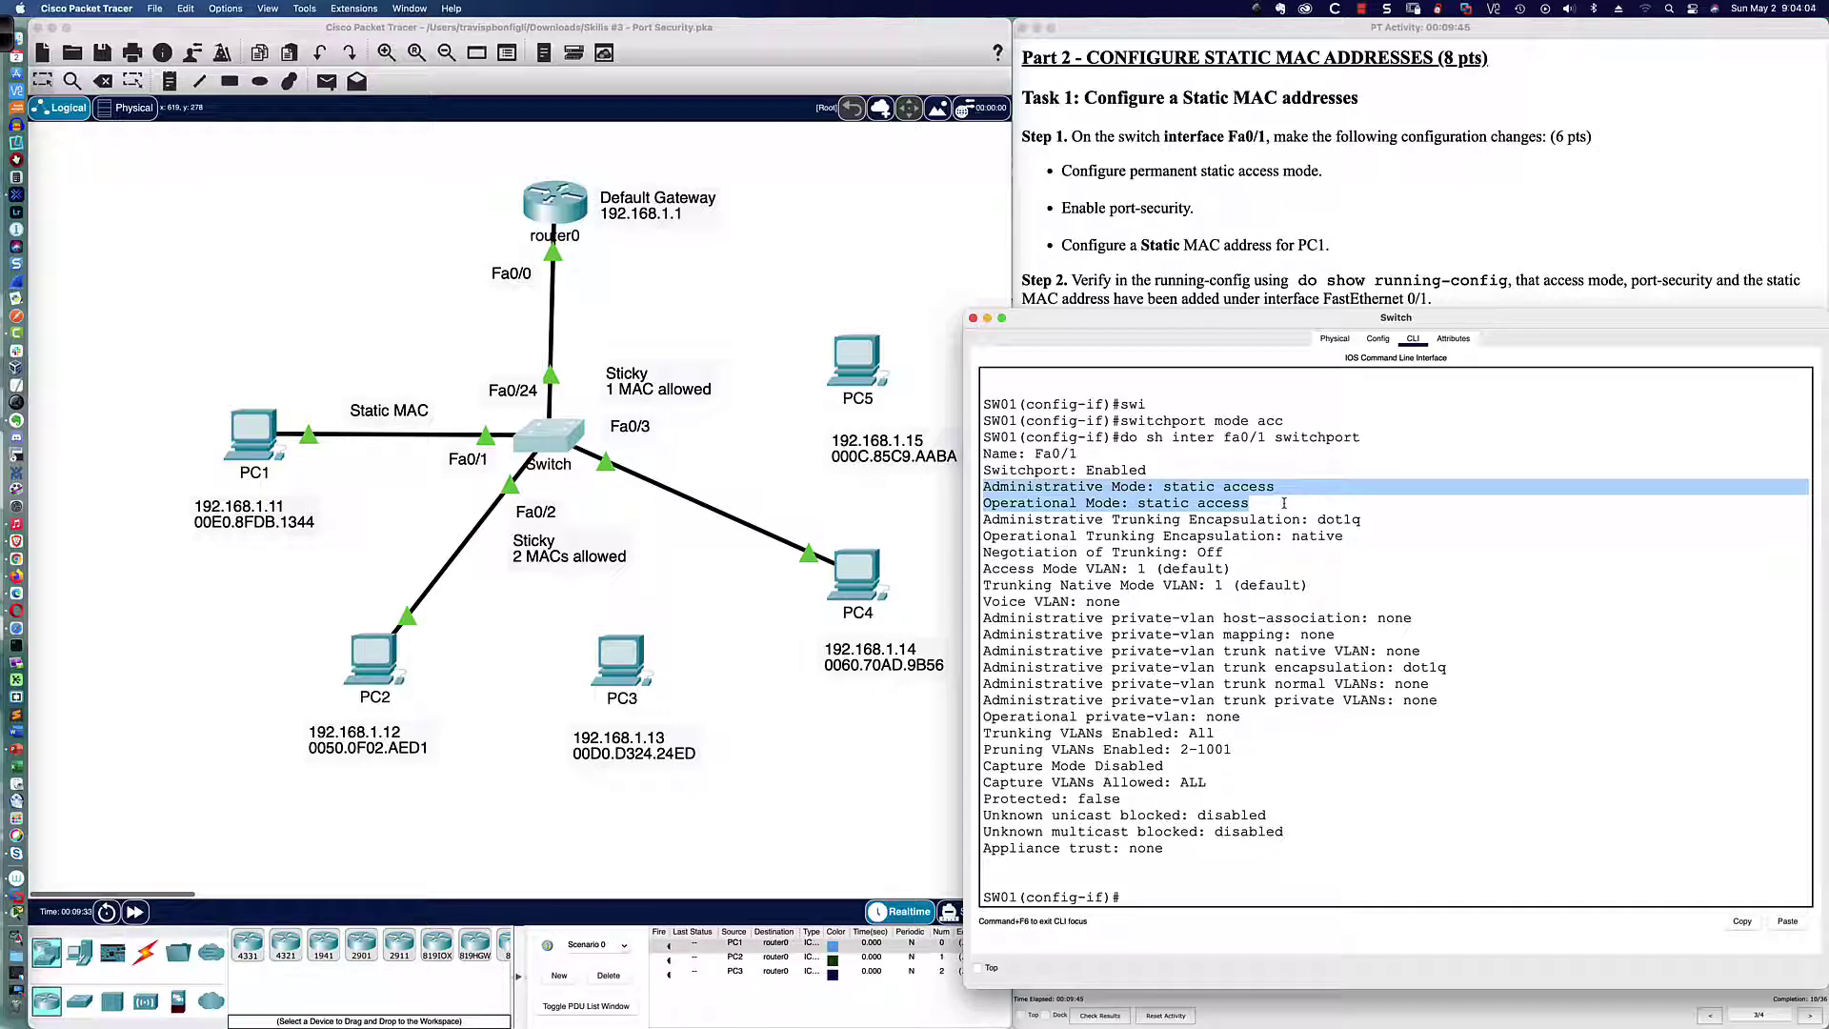
click(1283, 503)
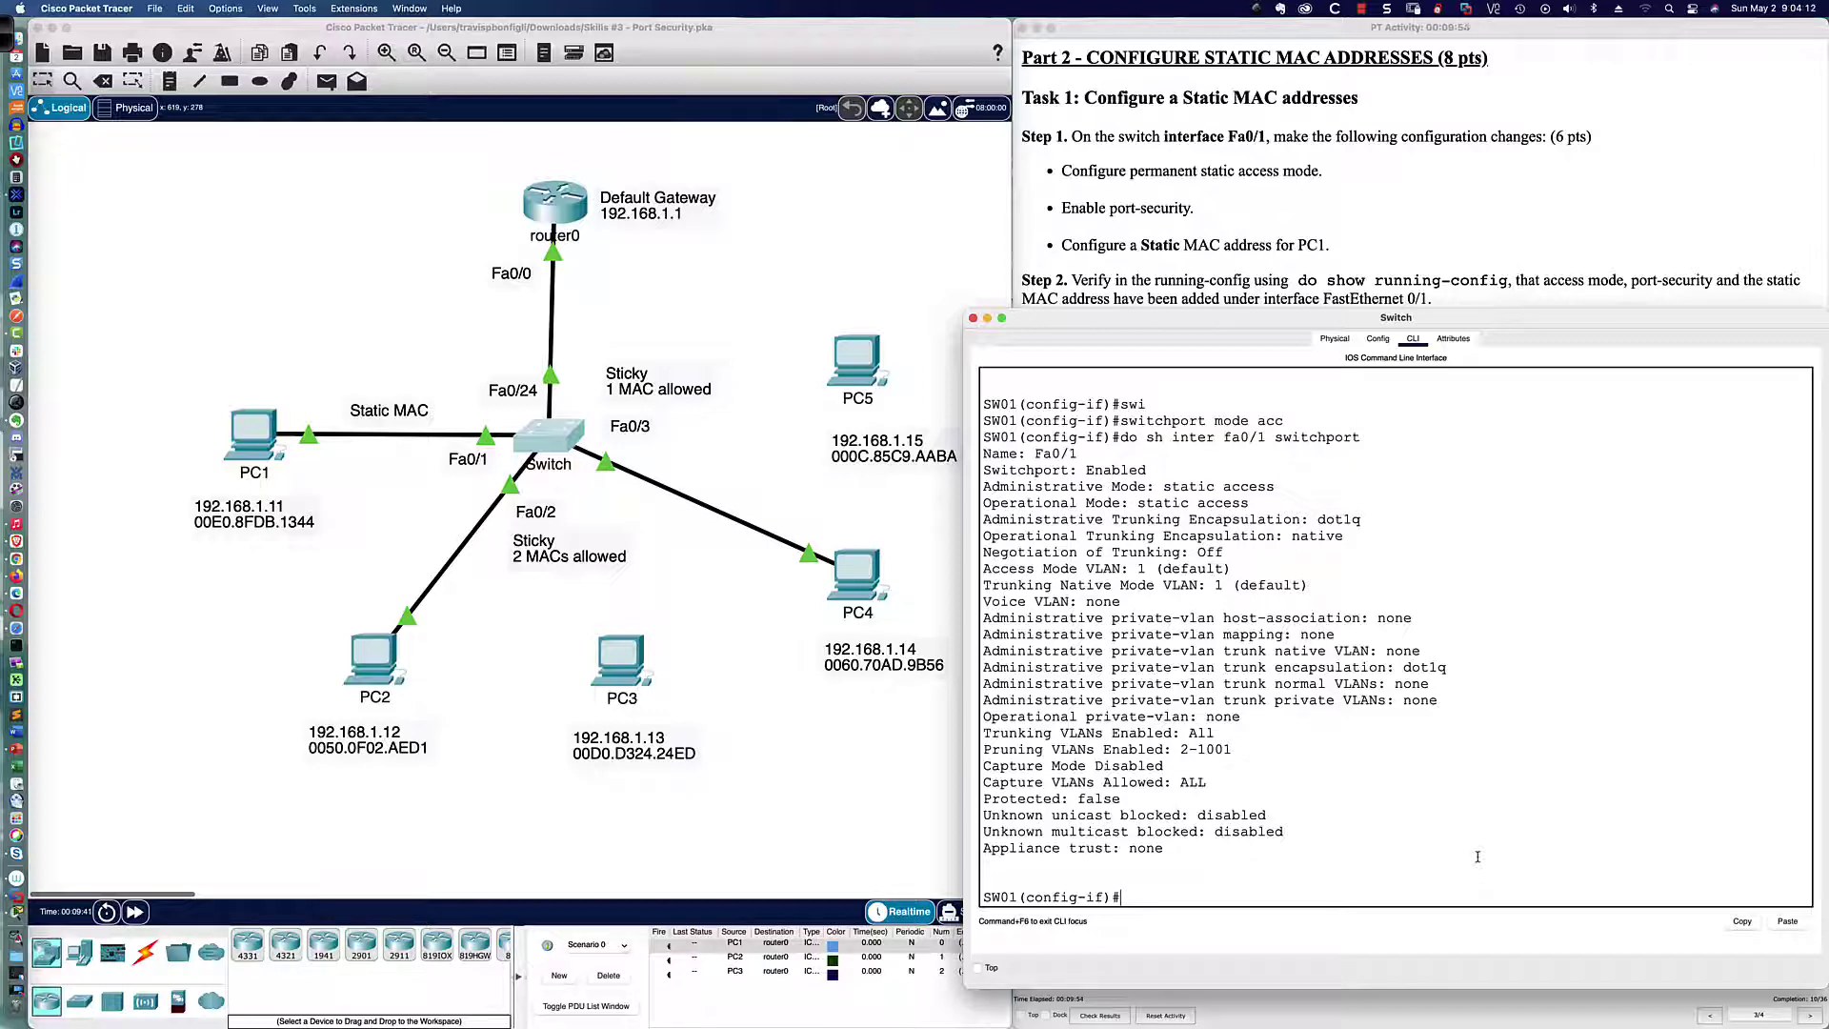
Enable port security on interface fa0/1 with switchport port-security
key(Return)
key(Return)
key(Return)
text(swi)
key(Tab)
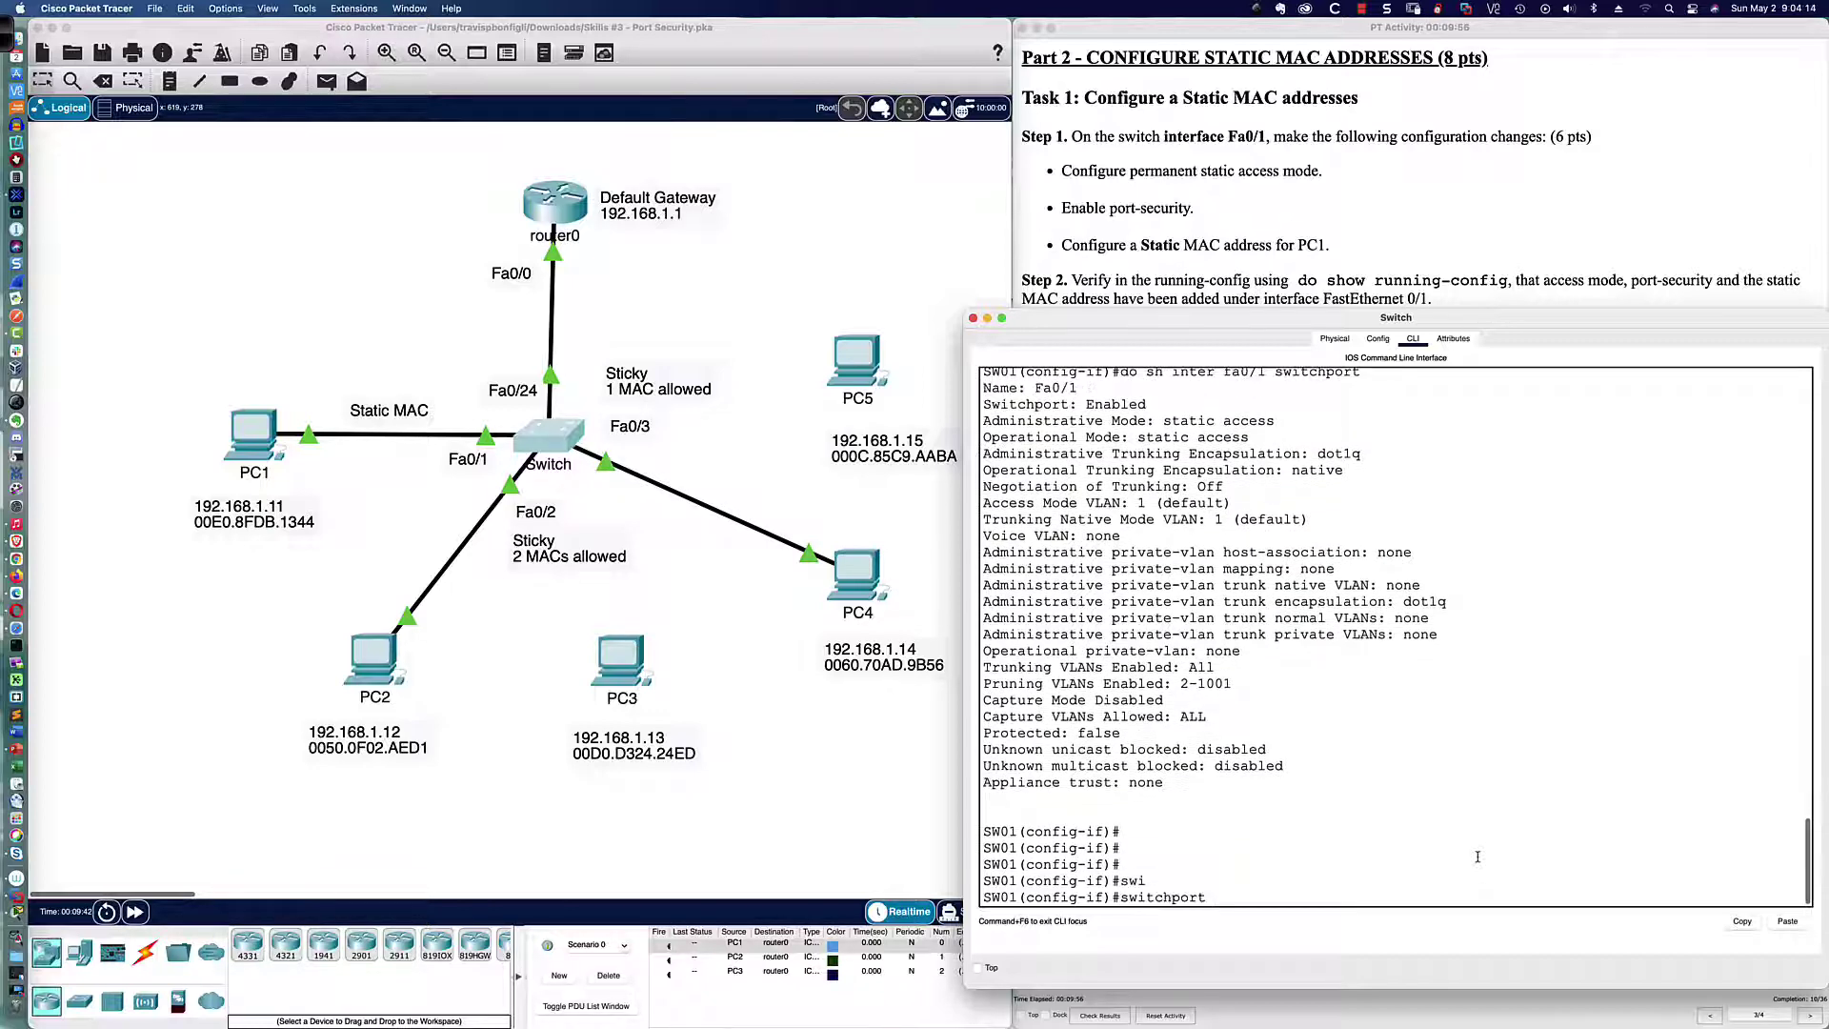
text(port)
key(Tab)
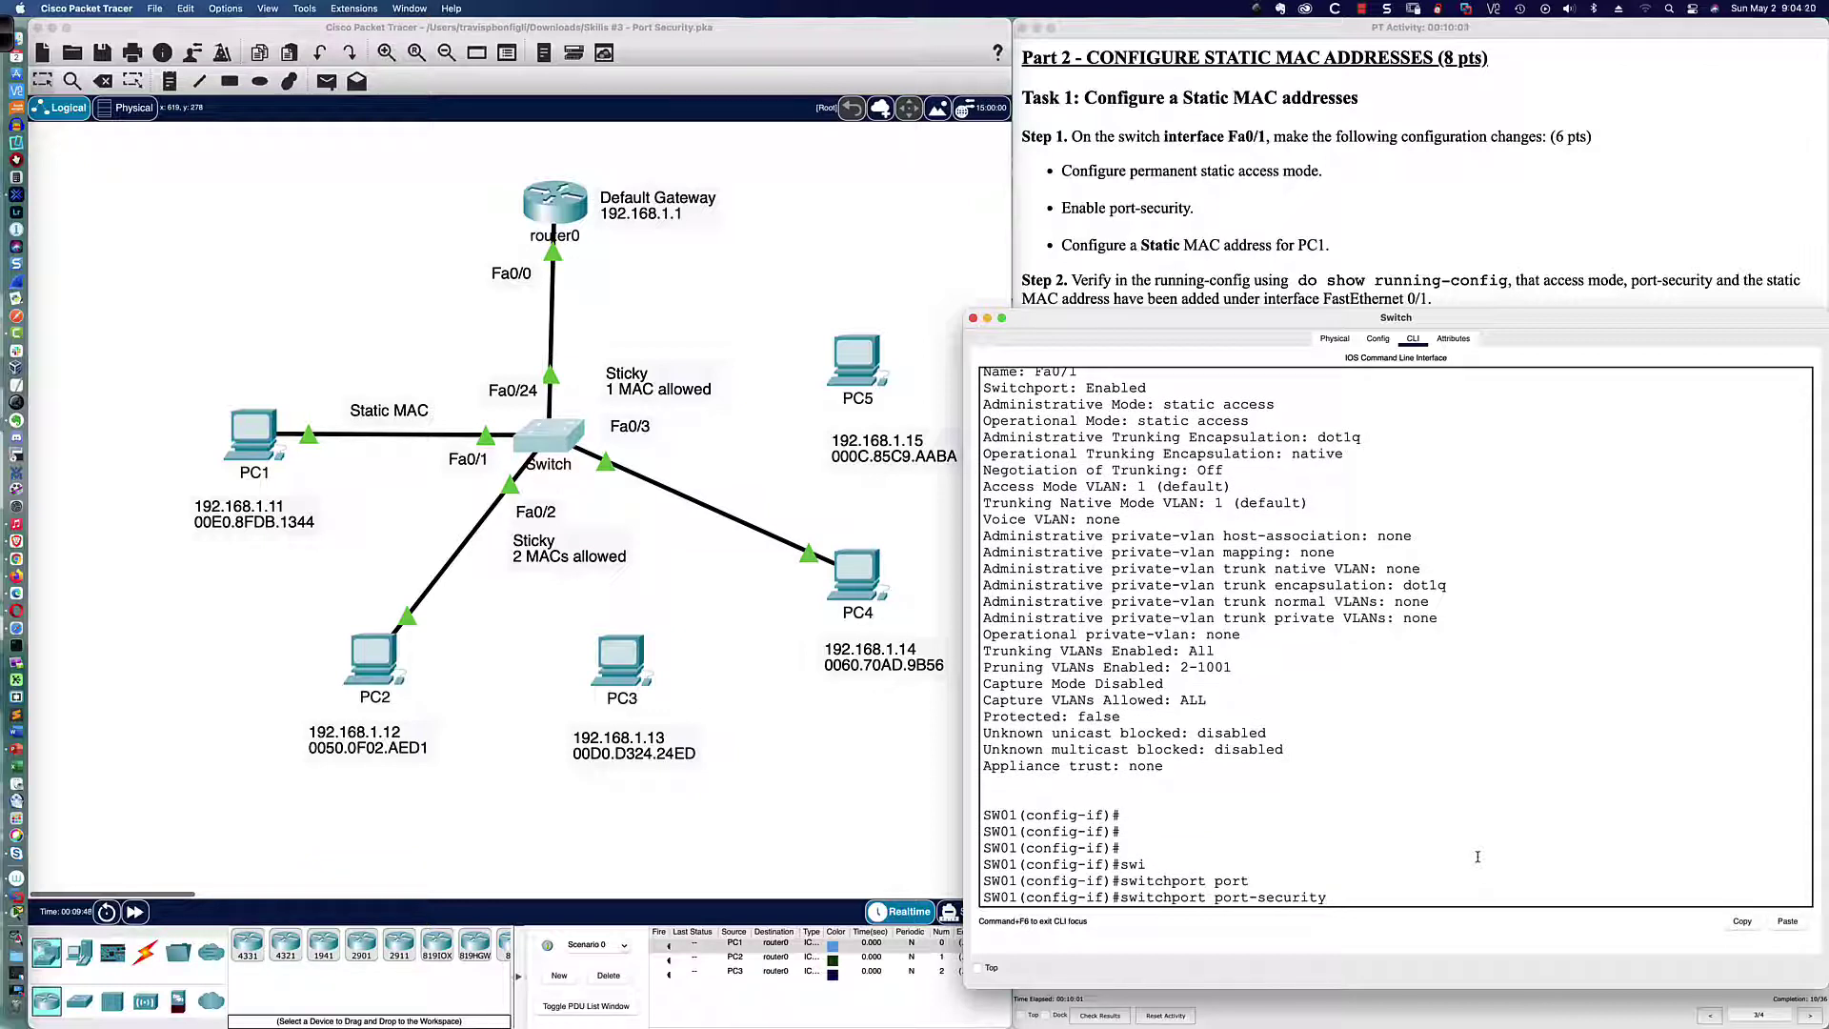
key(Return)
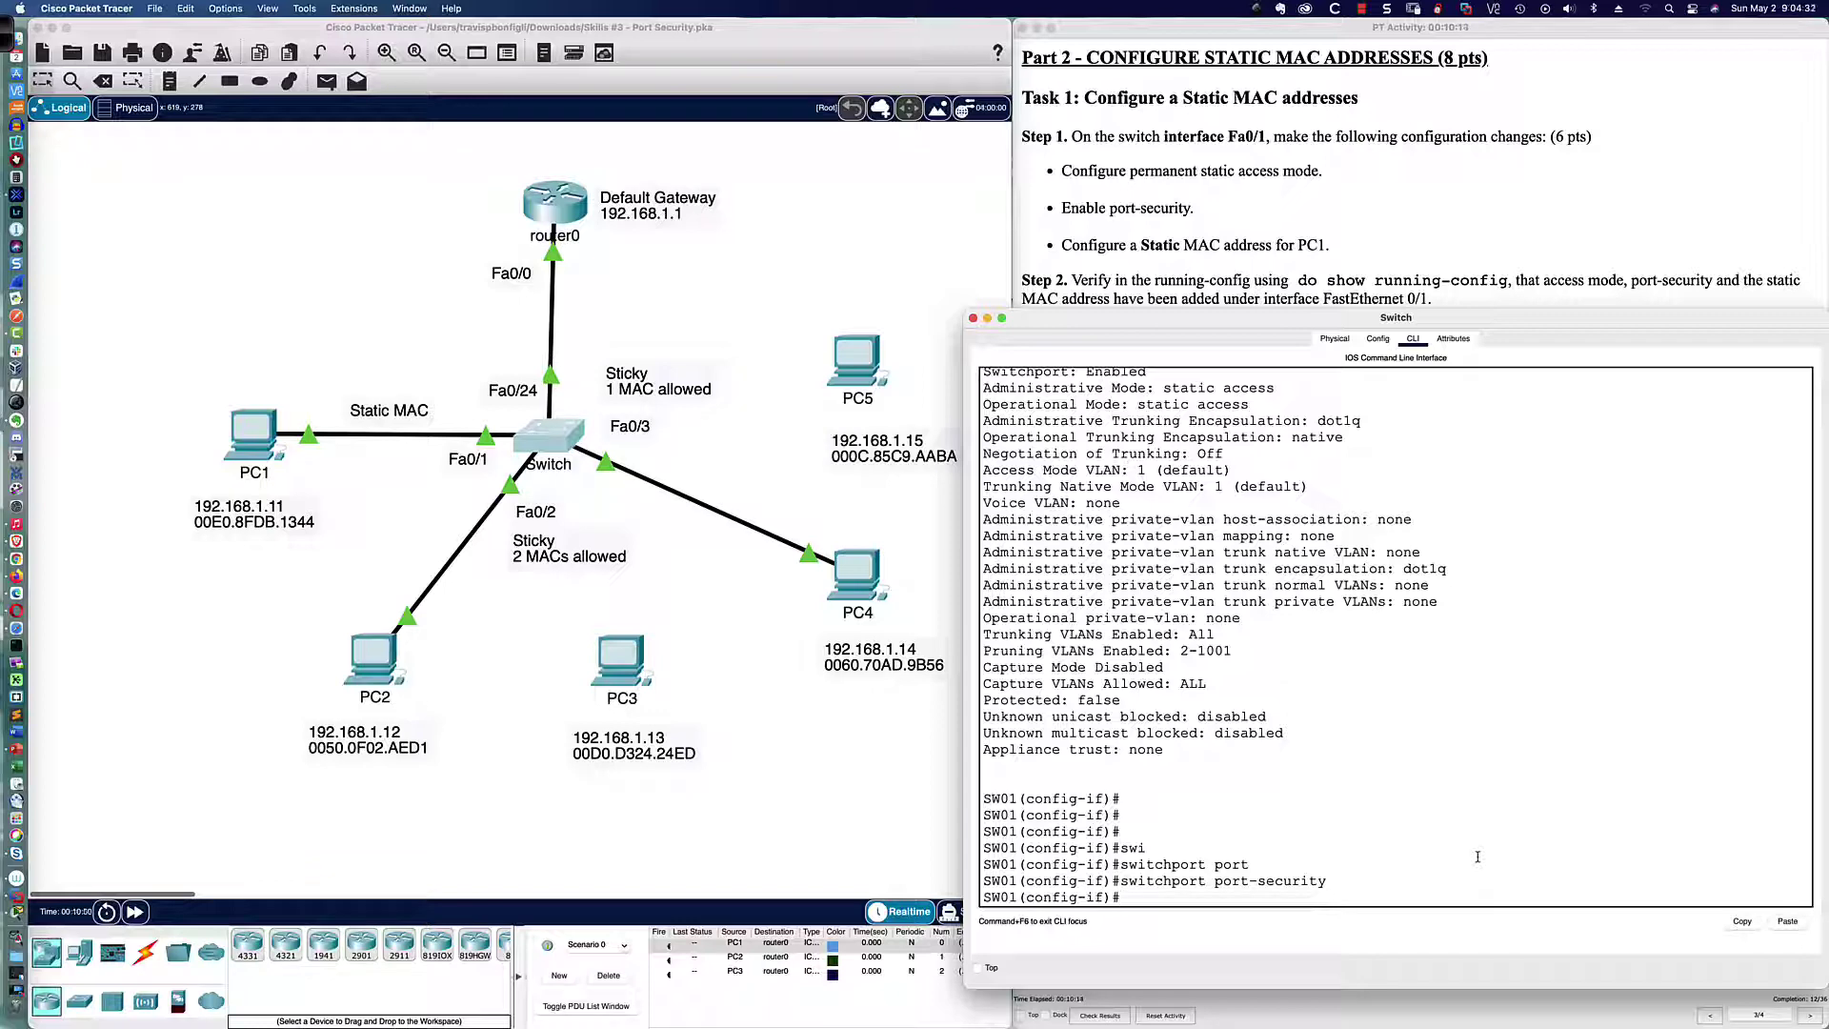
List the available options of the switchport port-security command using the ? help
text(sw)
key(Tab)
text(port)
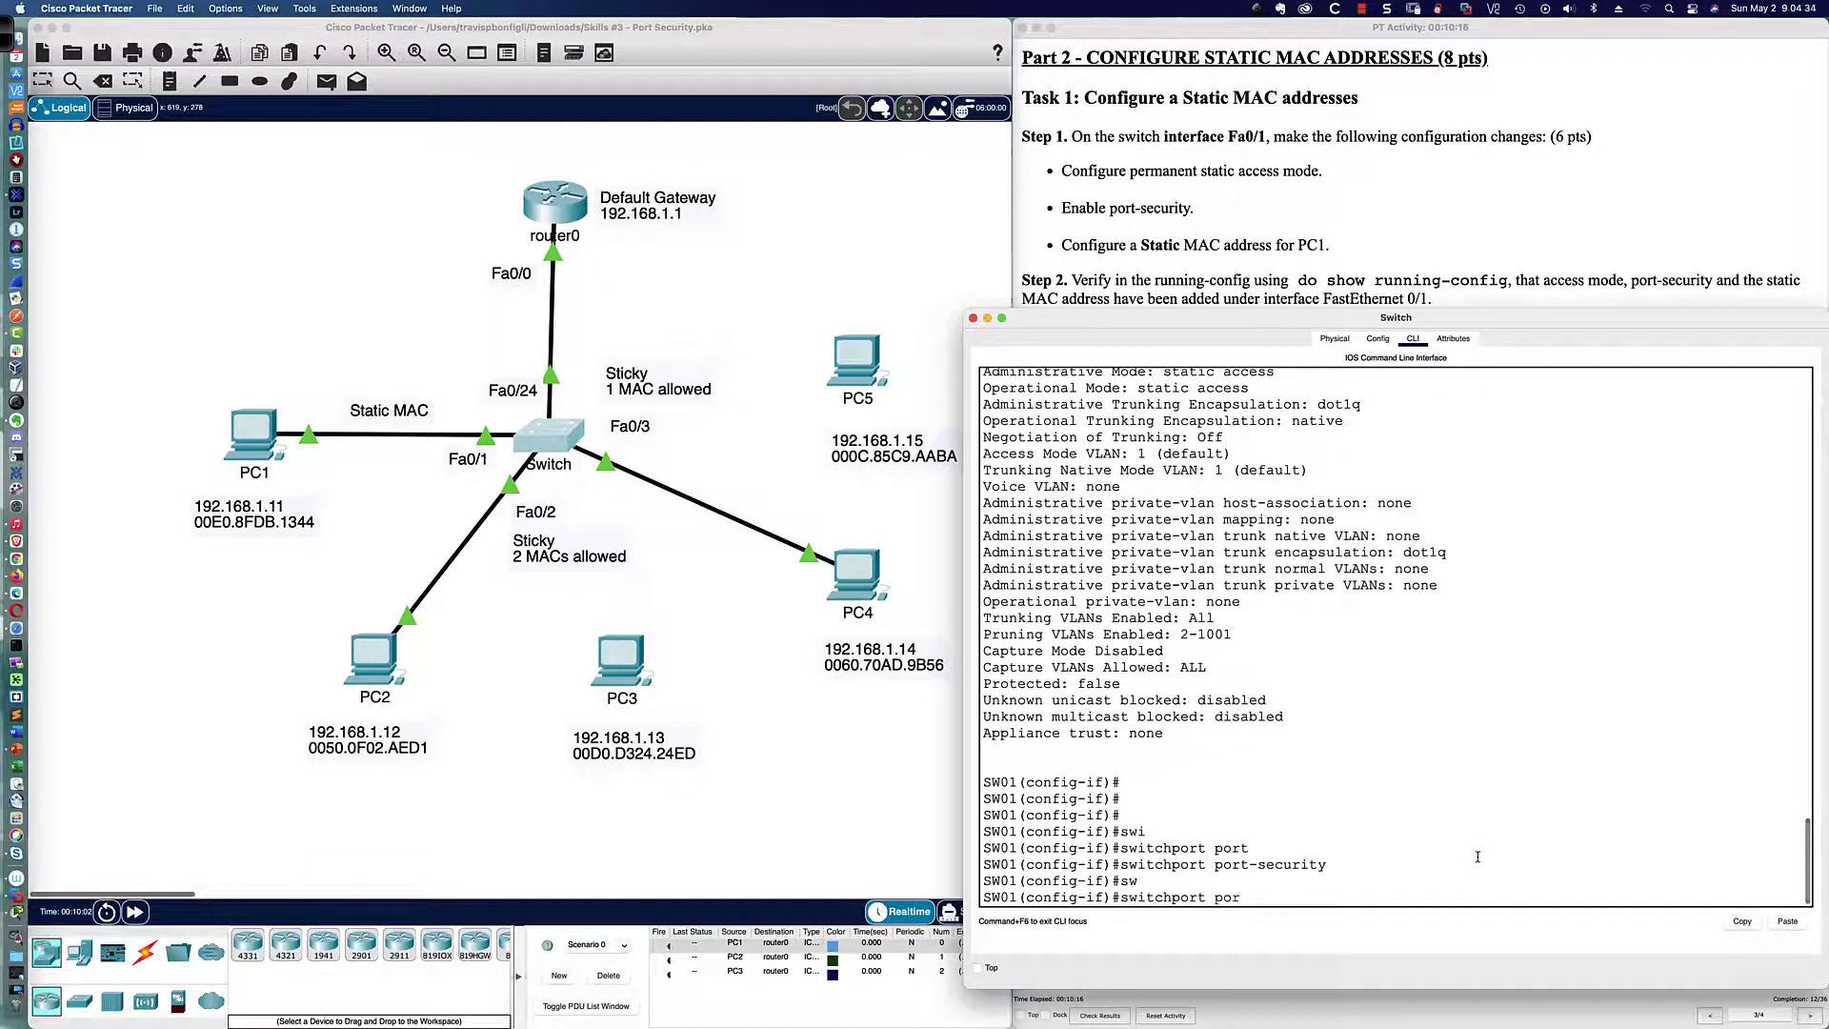
key(Tab)
text(?)
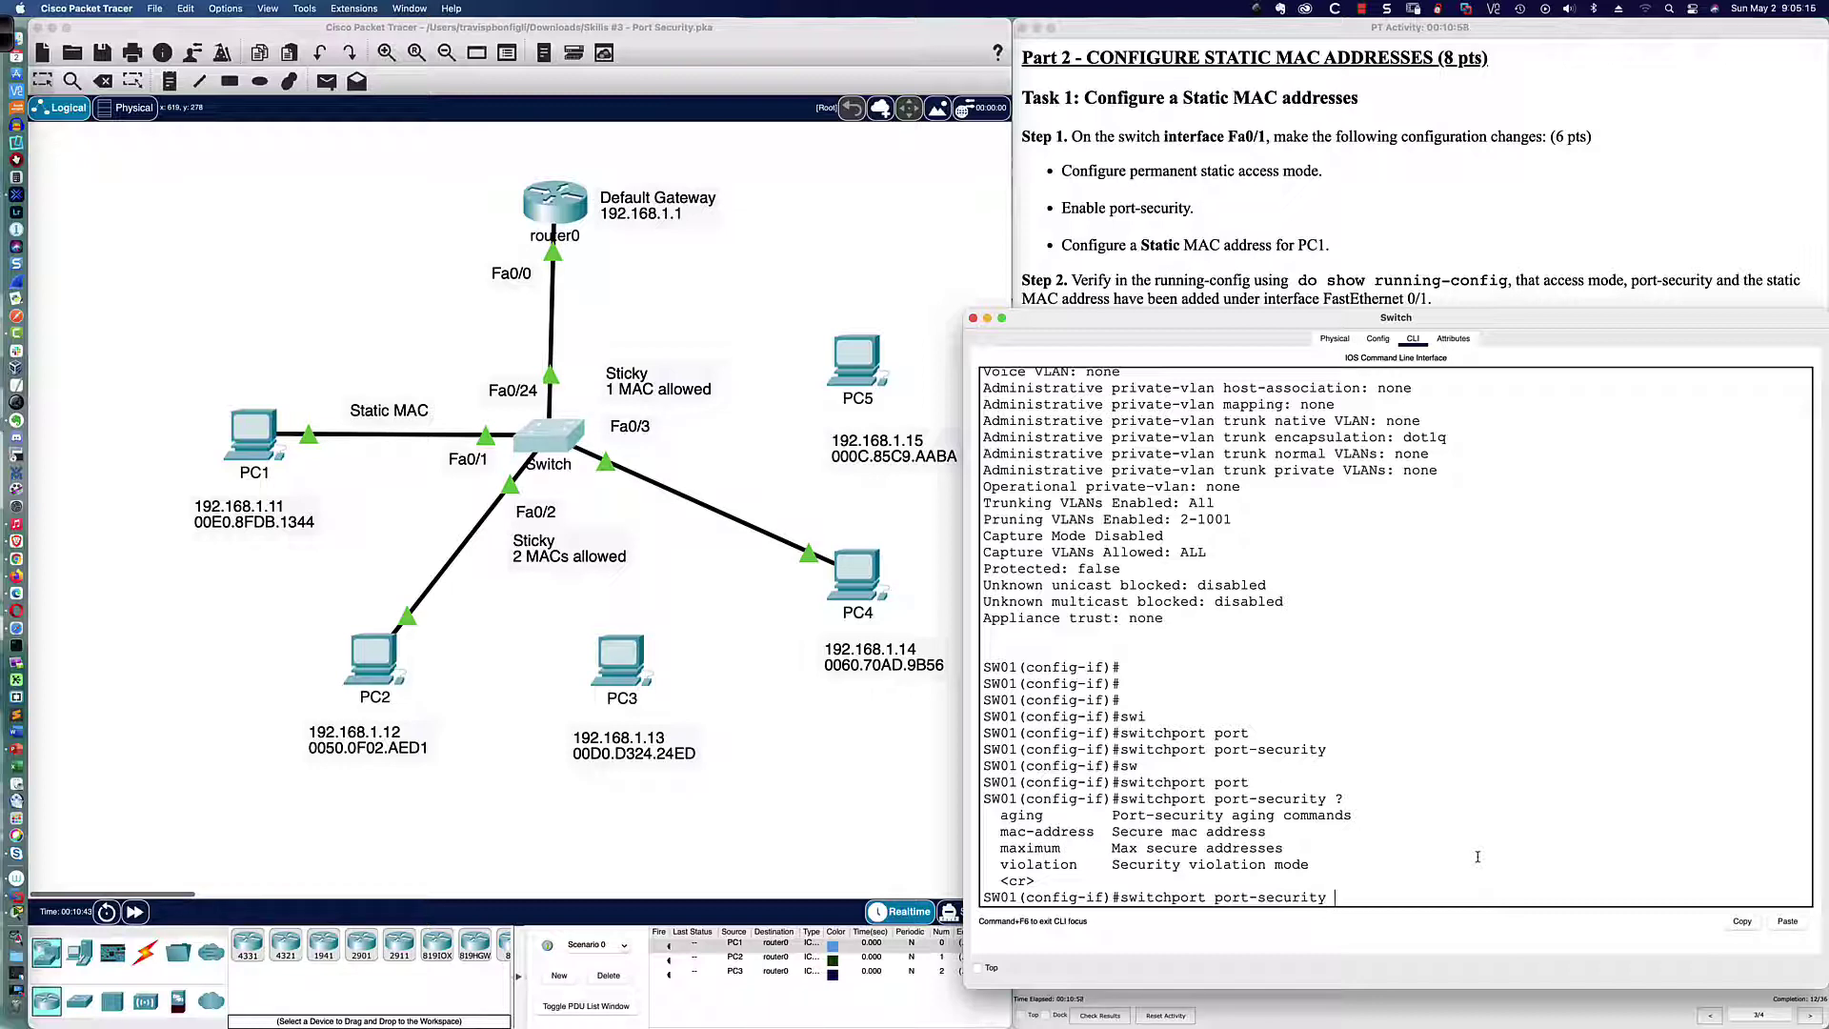
key(Return)
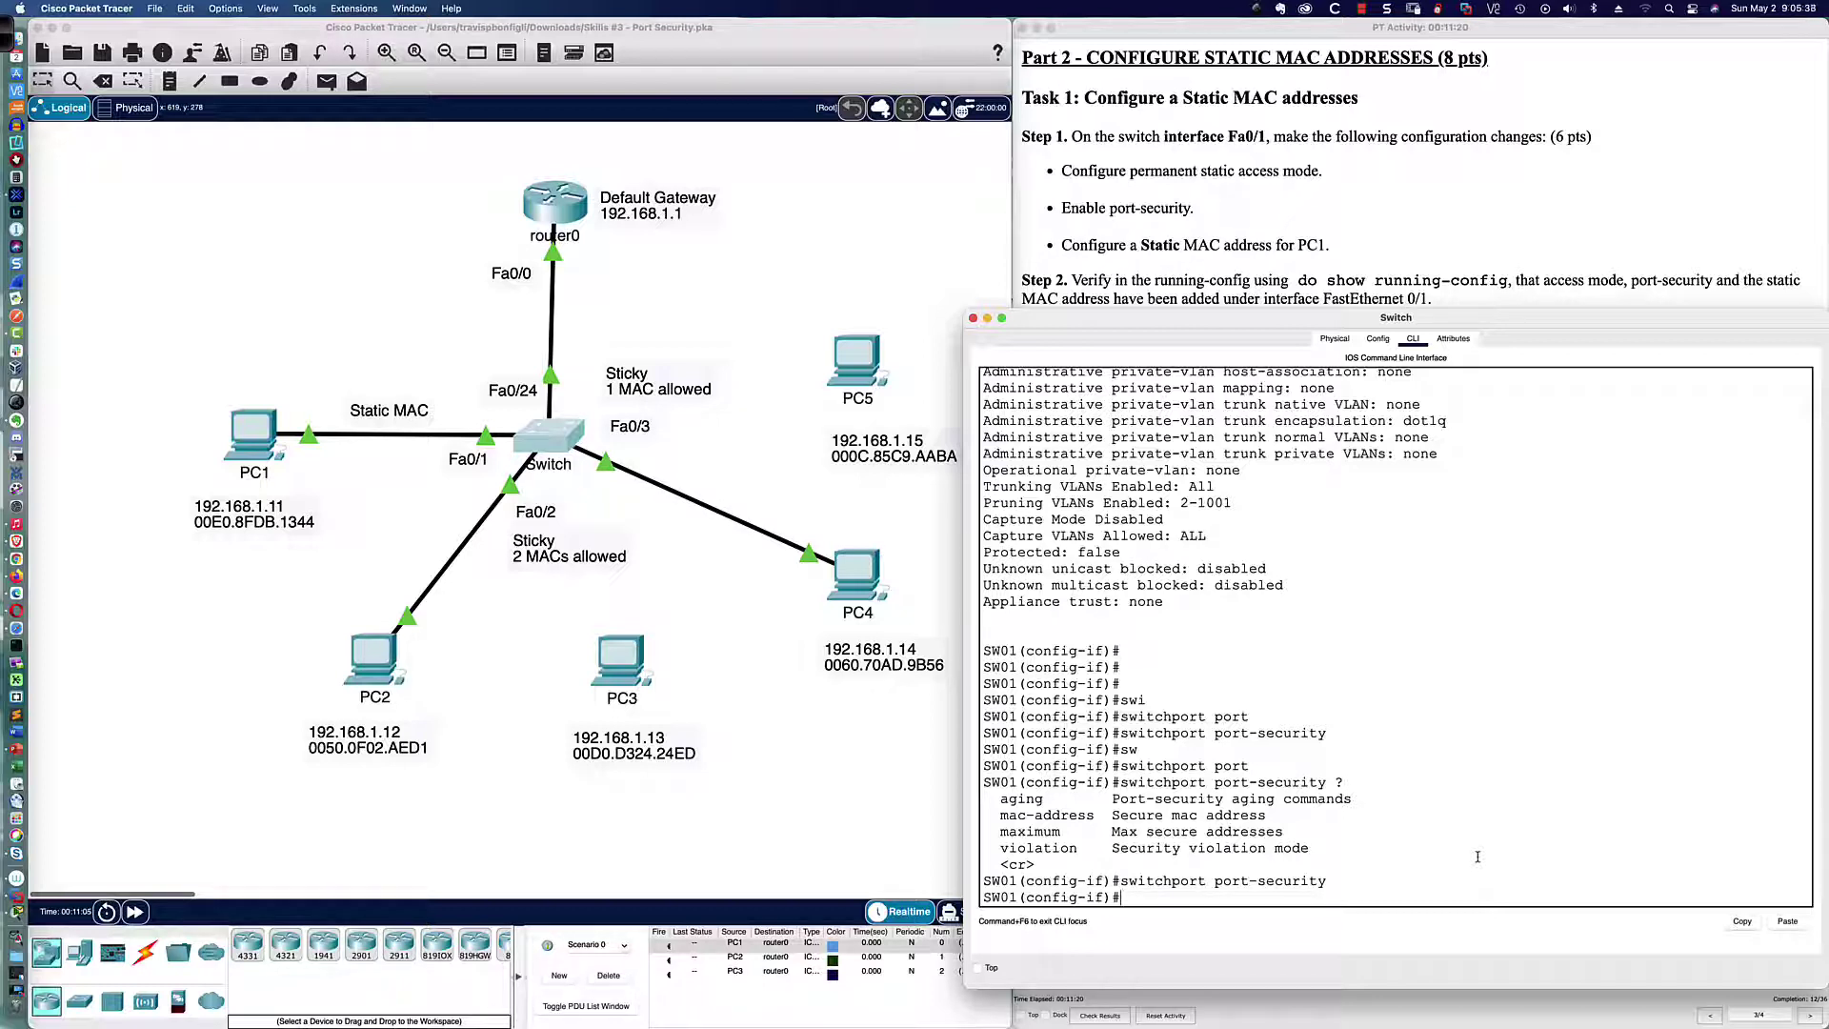
Configure PC1's static secure MAC address on fa0/1 with switchport port-security mac-address 00e0.8fdb.1344, checking the command help along the way
text(wi)
key(Tab)
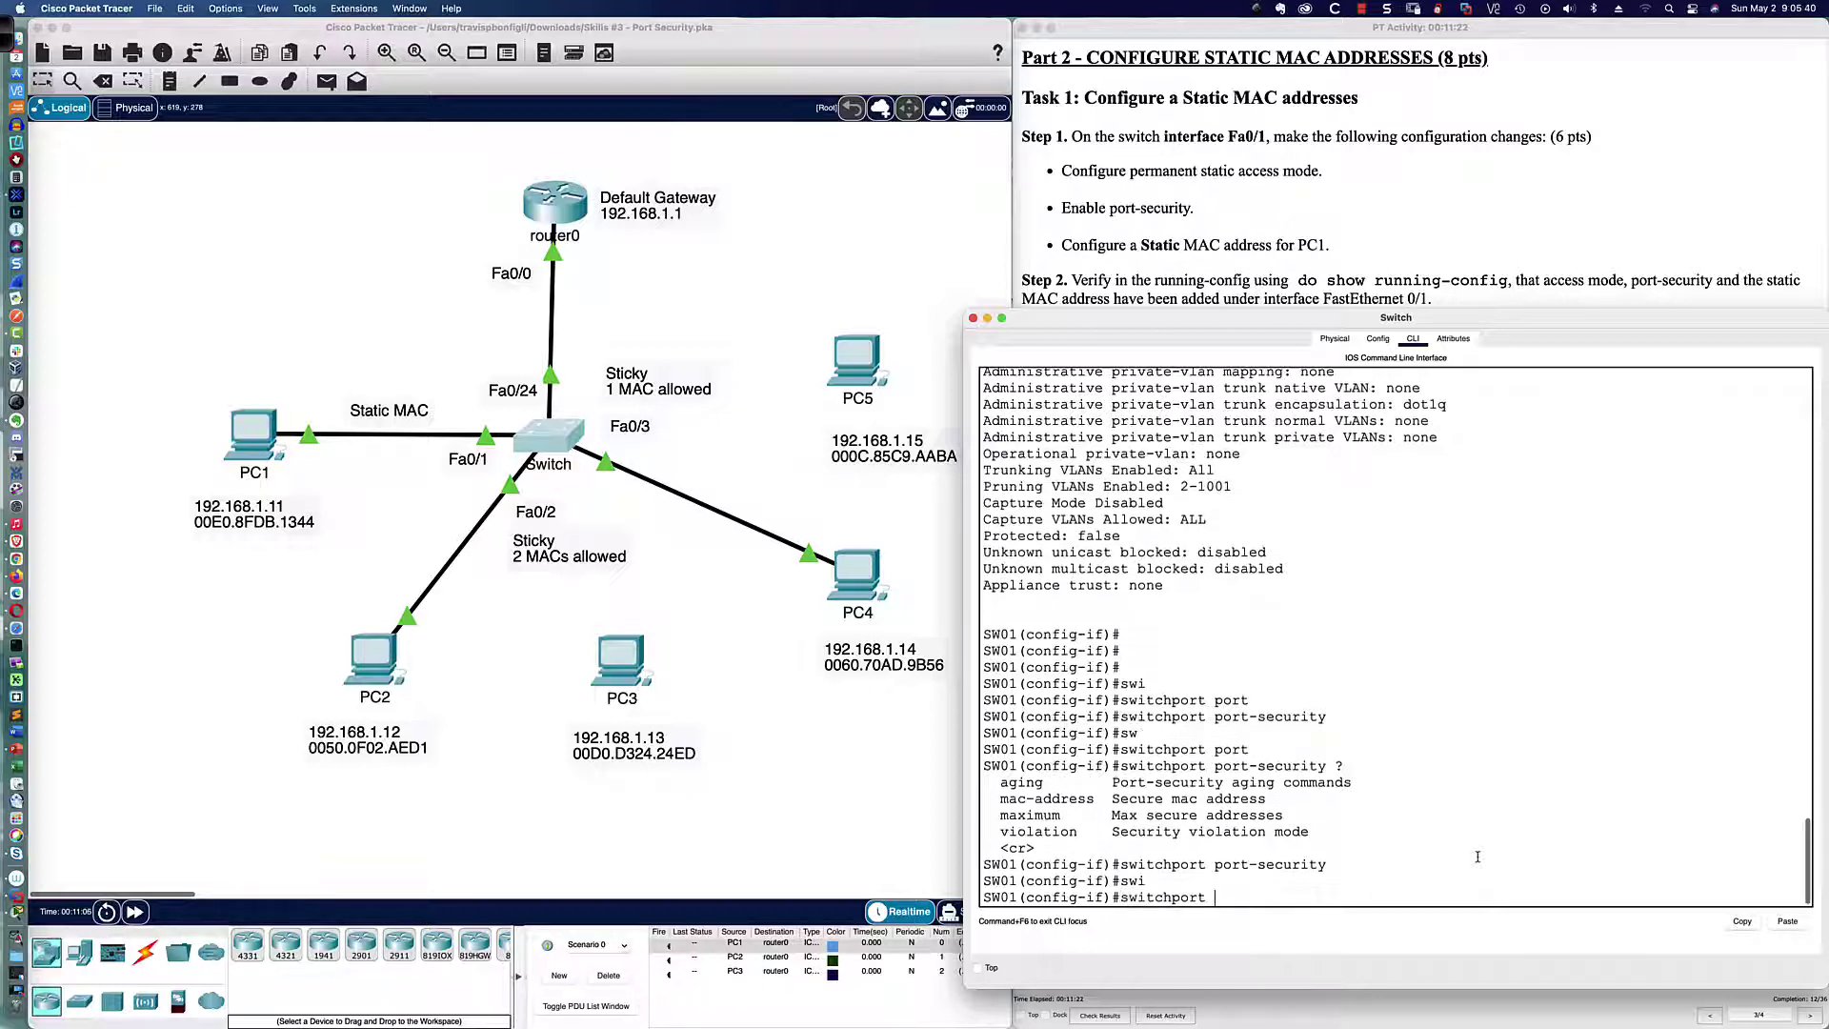
text(por)
key(Tab)
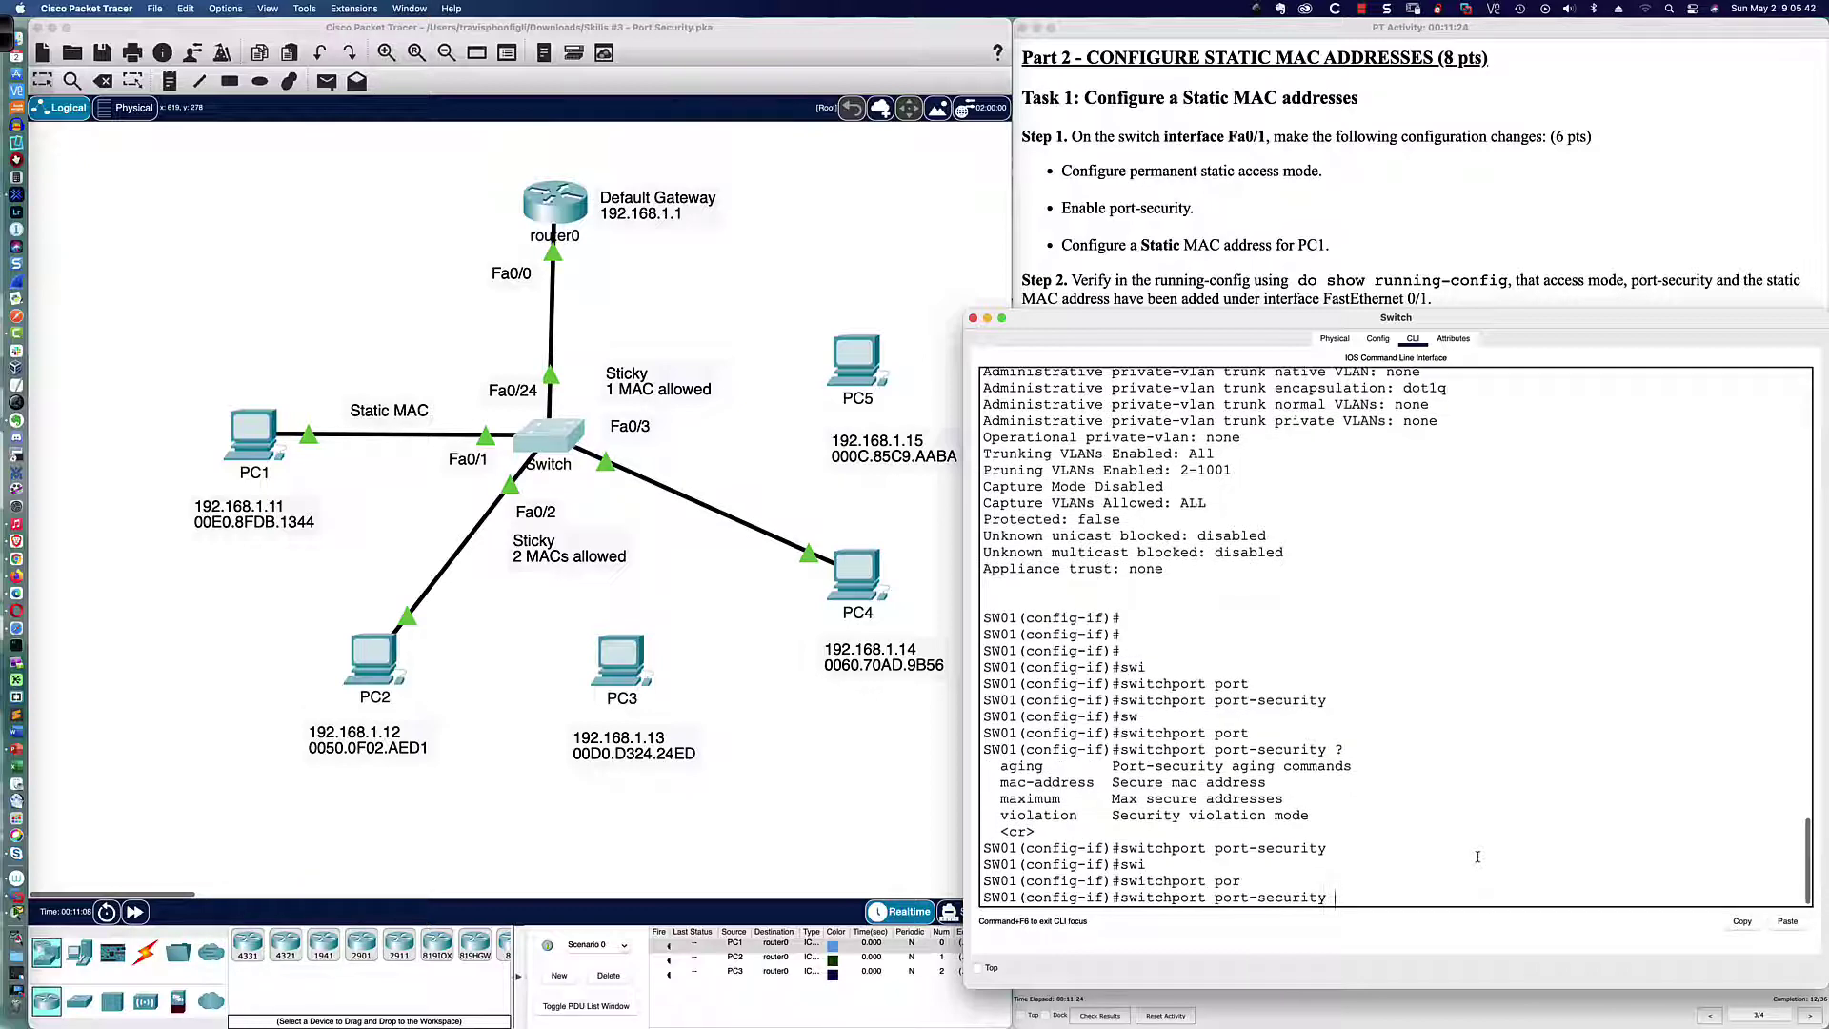
text(ma)
key(Tab)
text(c)
key(Tab)
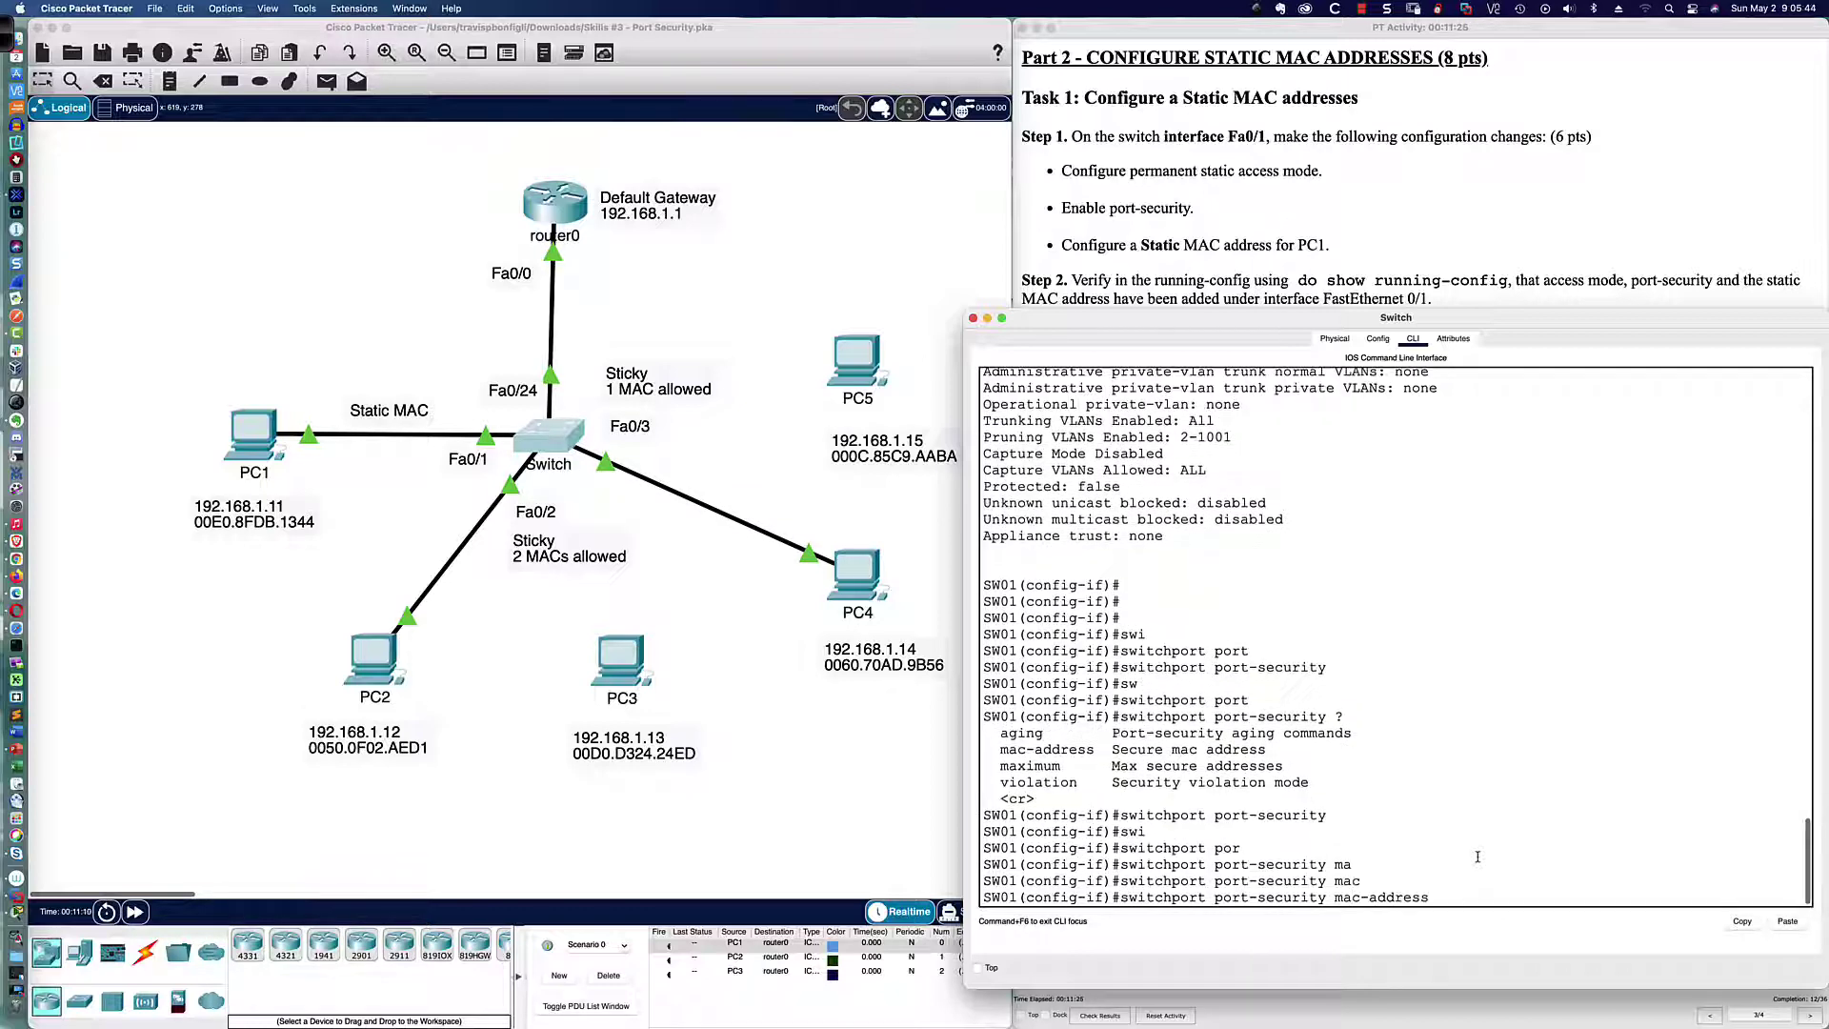
text(-address ?)
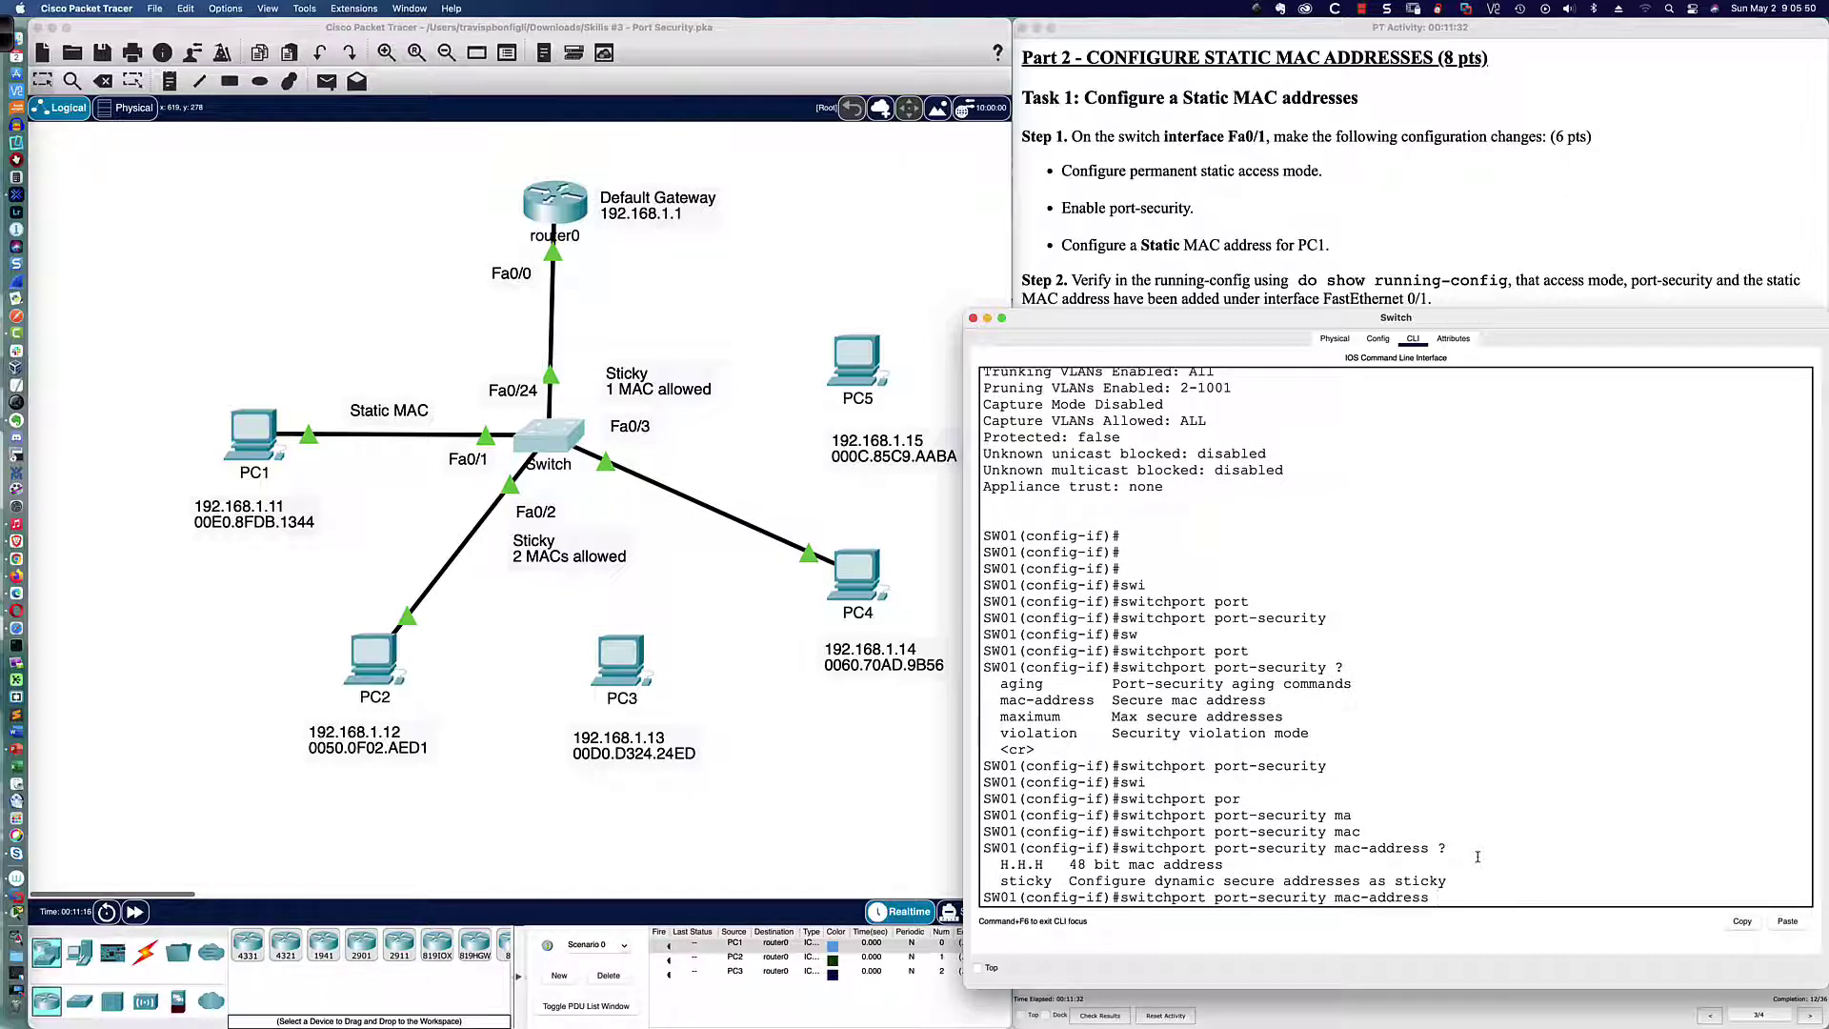
text(0e0.8fdb.1344)
text(?)
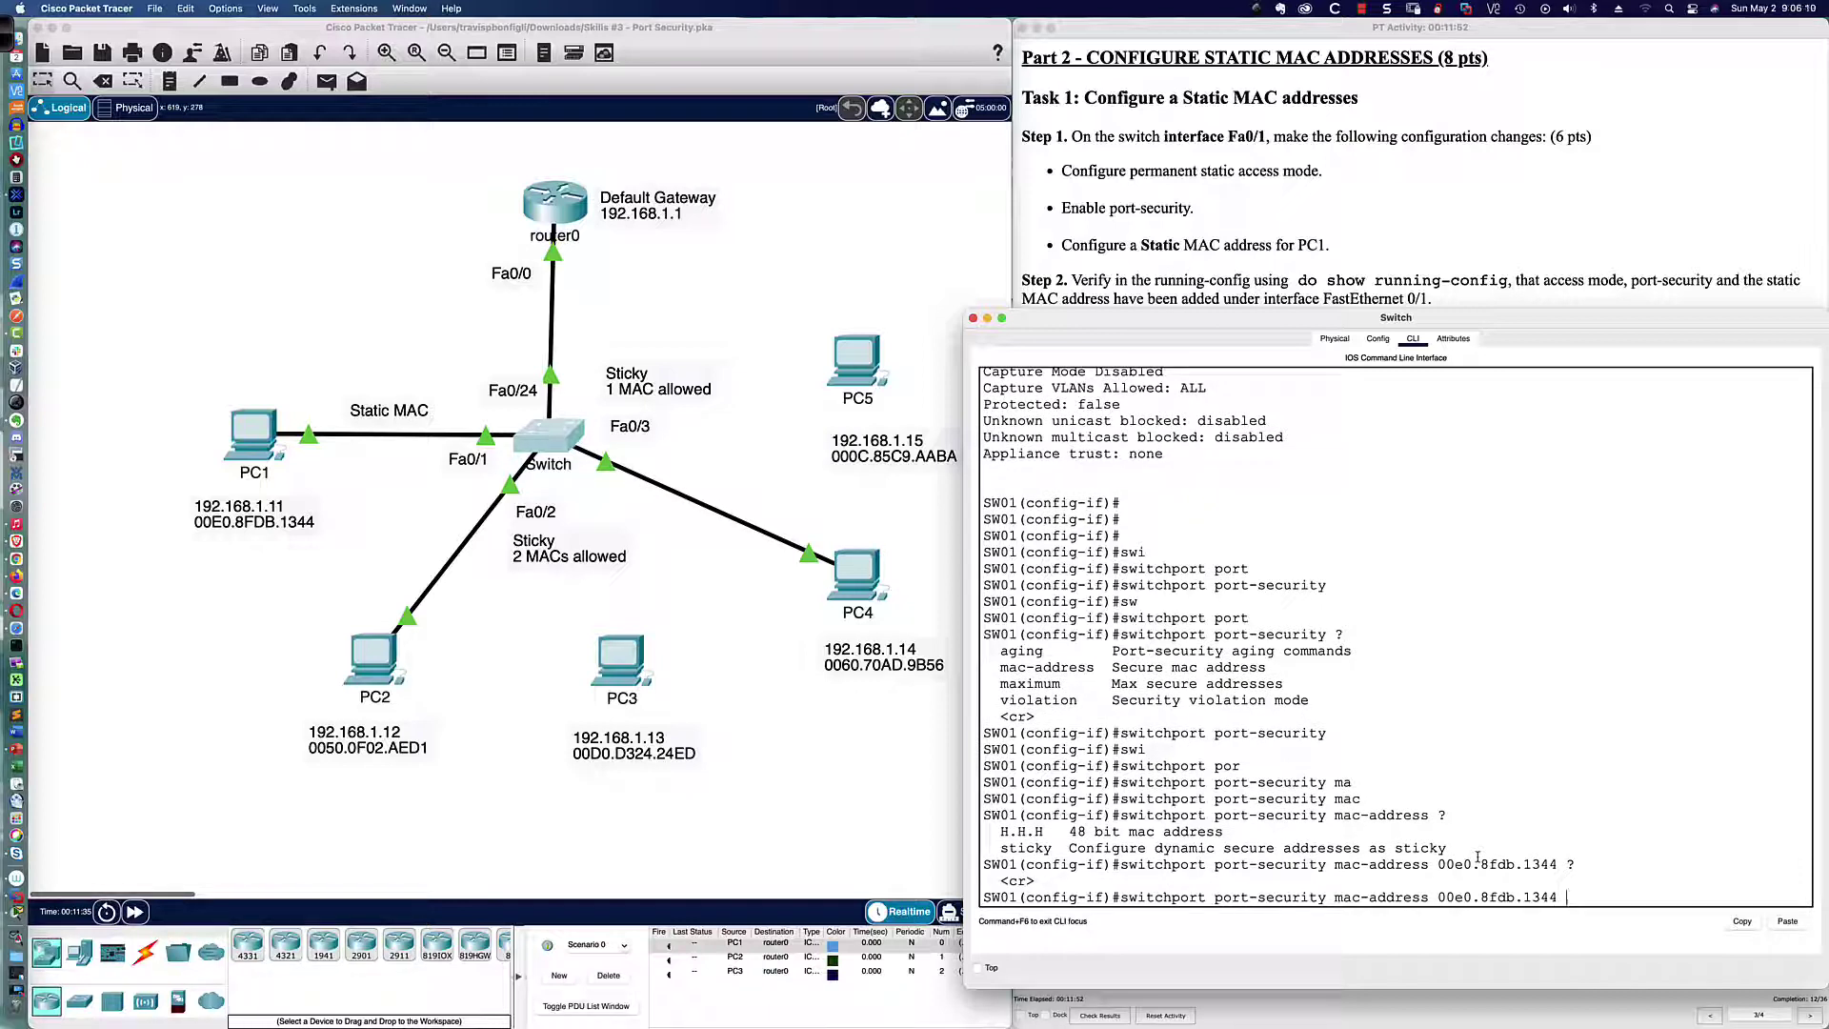
key(Return)
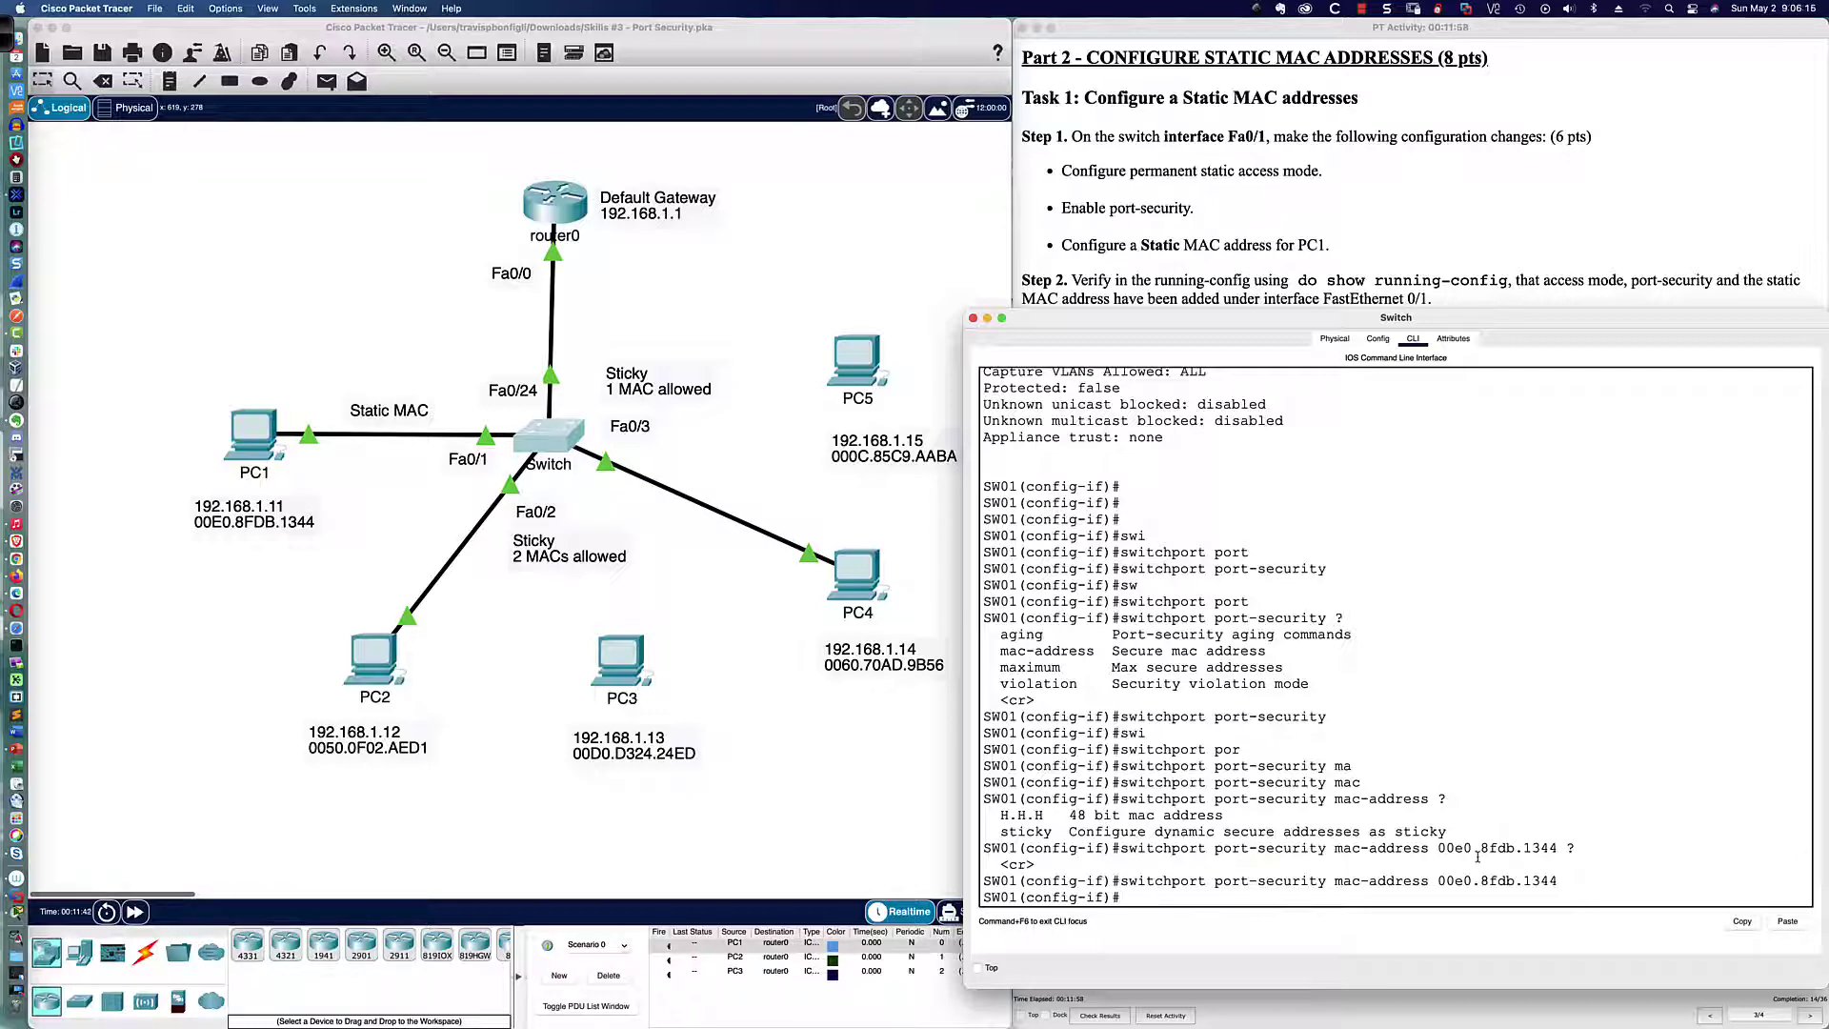
Display the running configuration with do sh run and check the access mode, port-security and static MAC entries under FastEthernet0/1
text(do sh run)
key(Return)
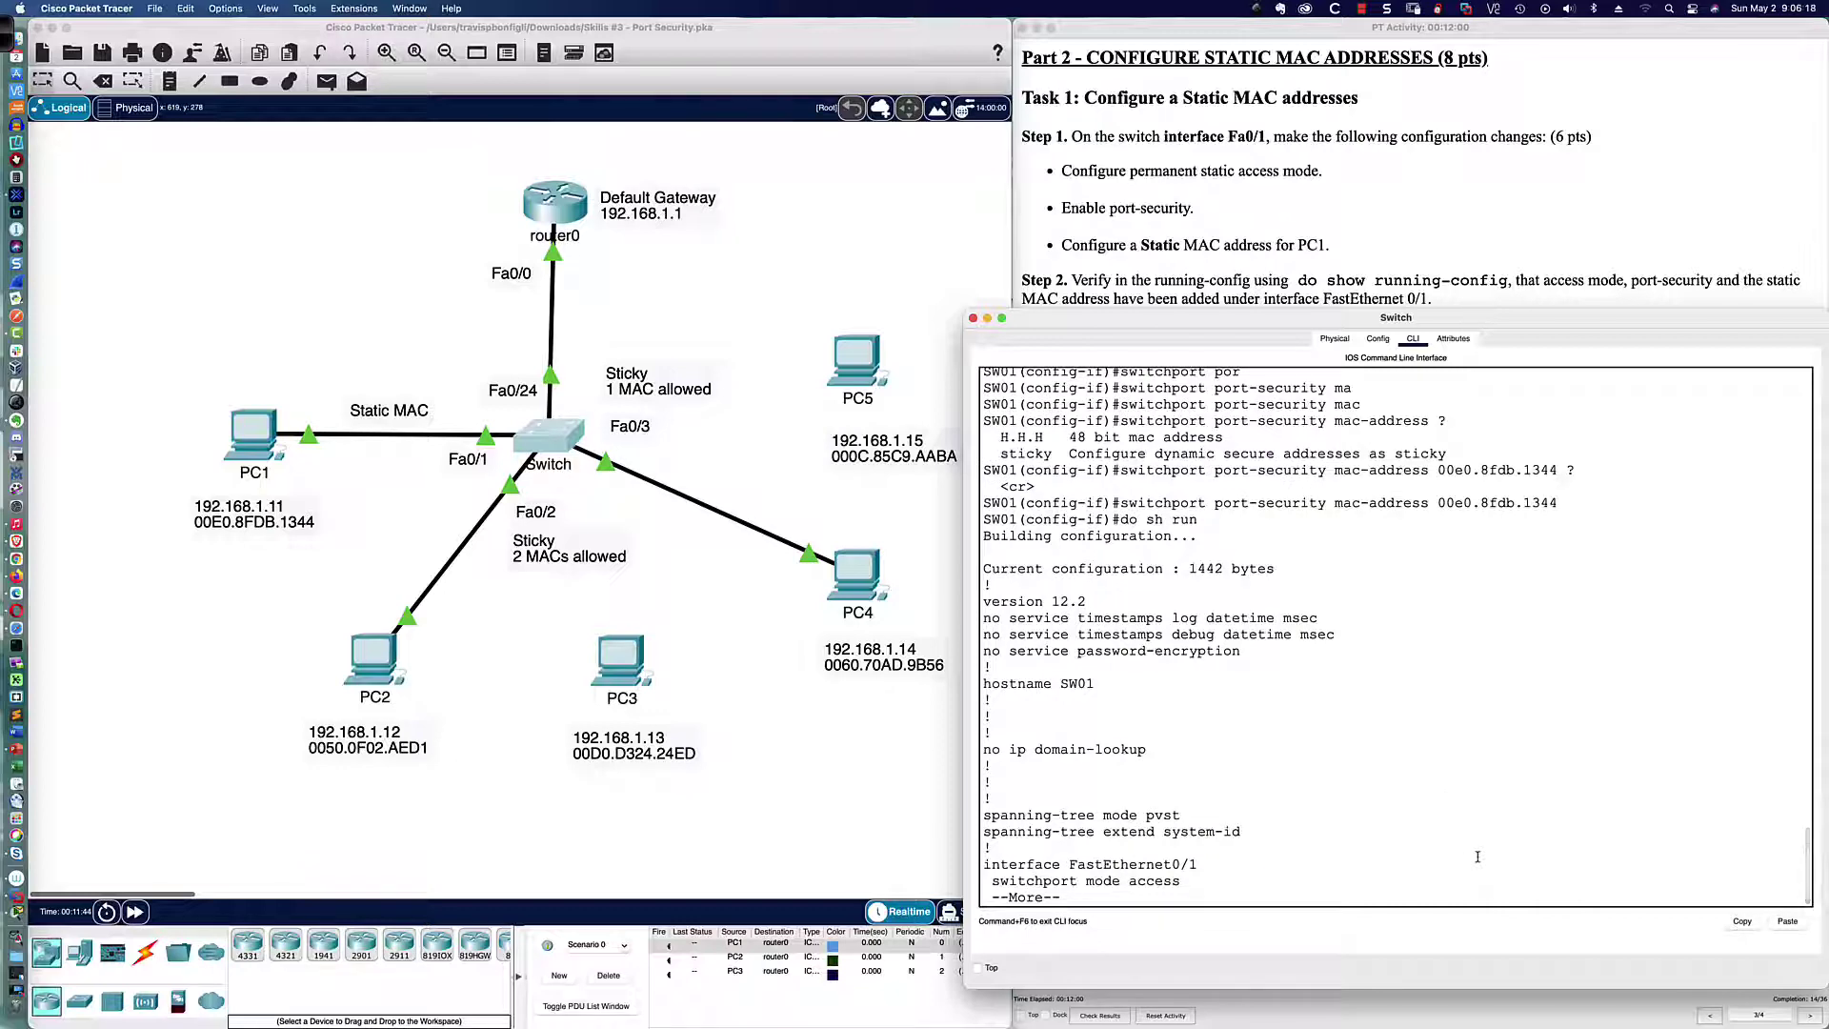
key(Return)
key(Return)
key(Return)
key(Return)
key(q)
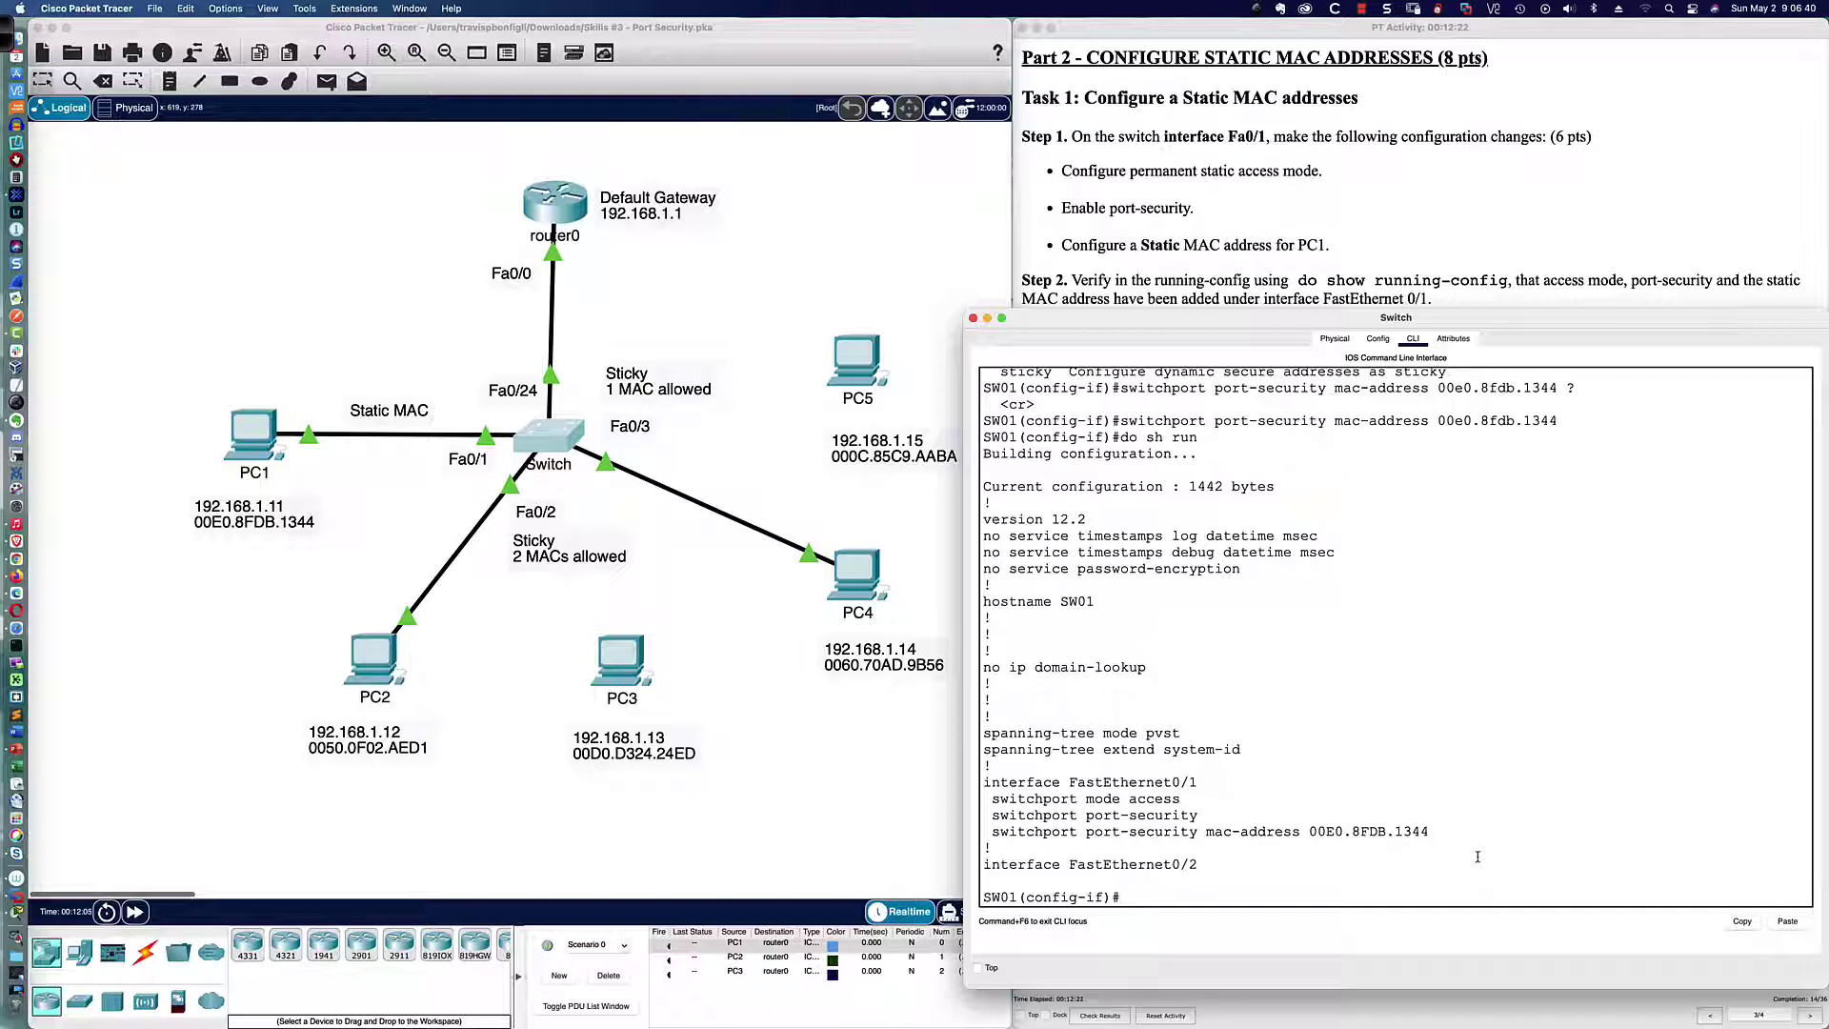
Limit interface fa0/1 to one secure MAC address with switchport port-security maximum 1
text(swi)
key(Tab)
text(port)
key(Tab)
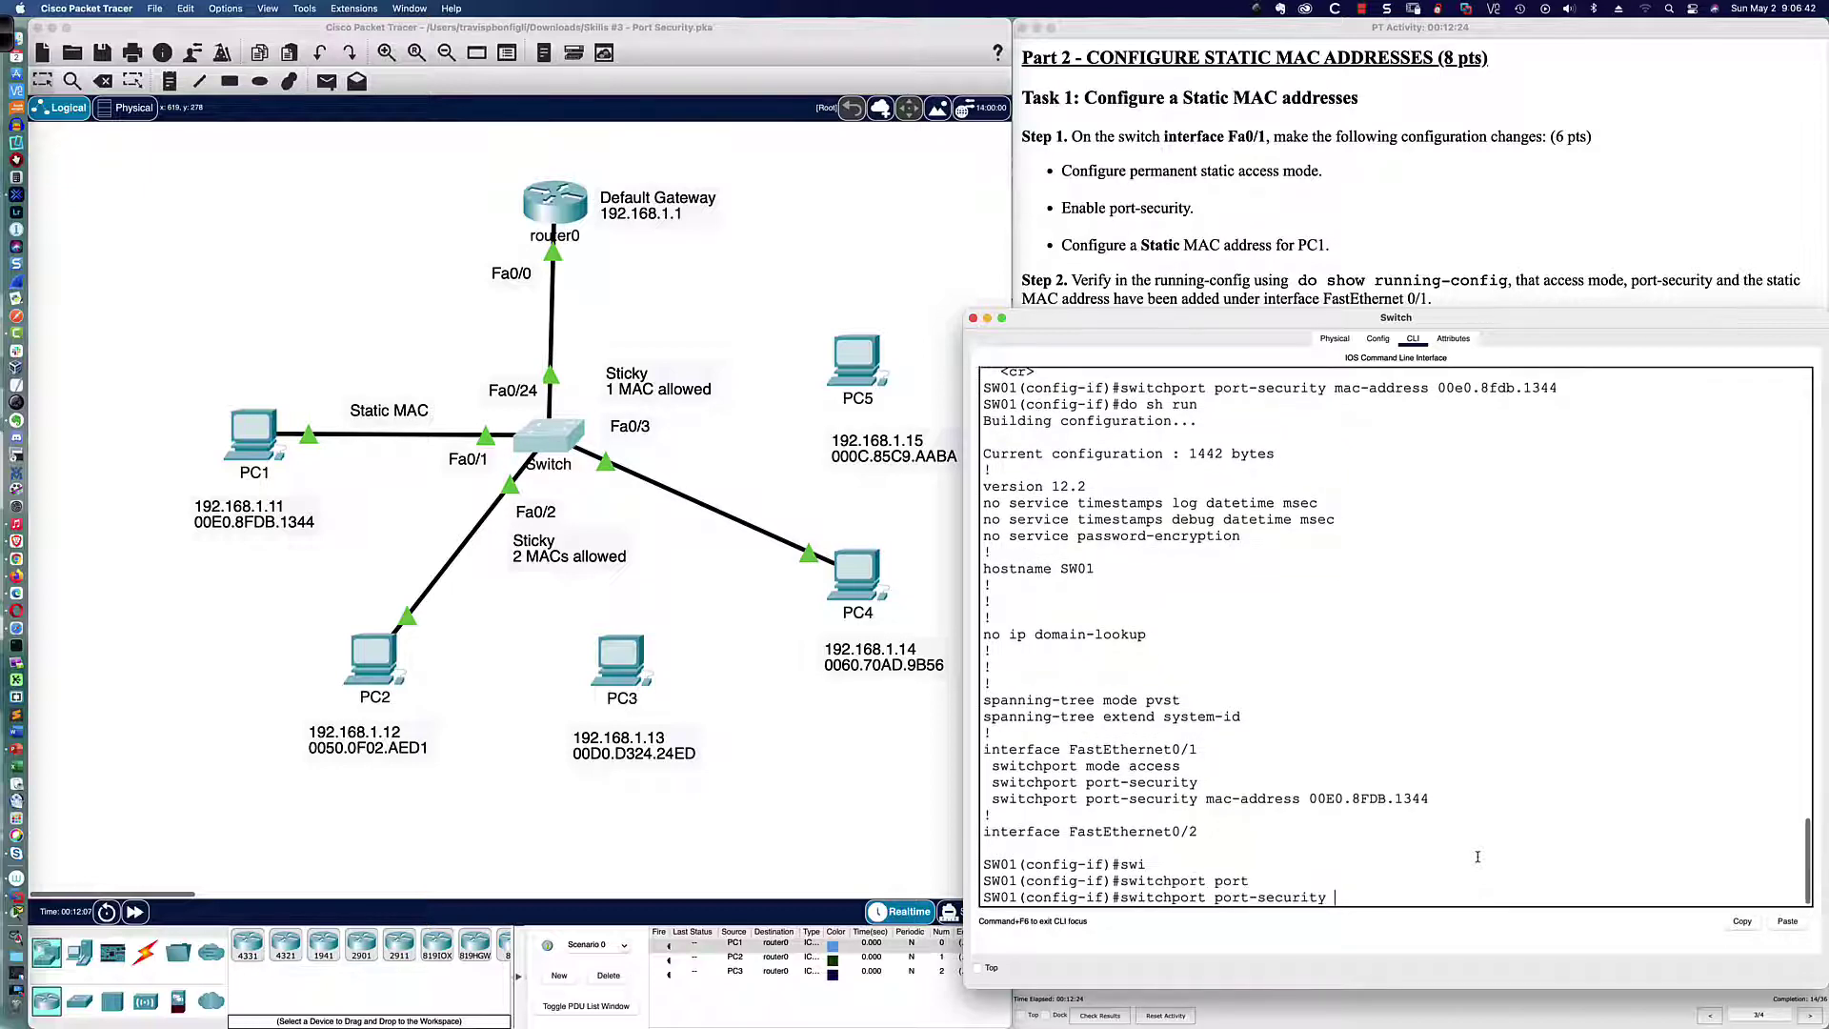
text(max)
key(Tab)
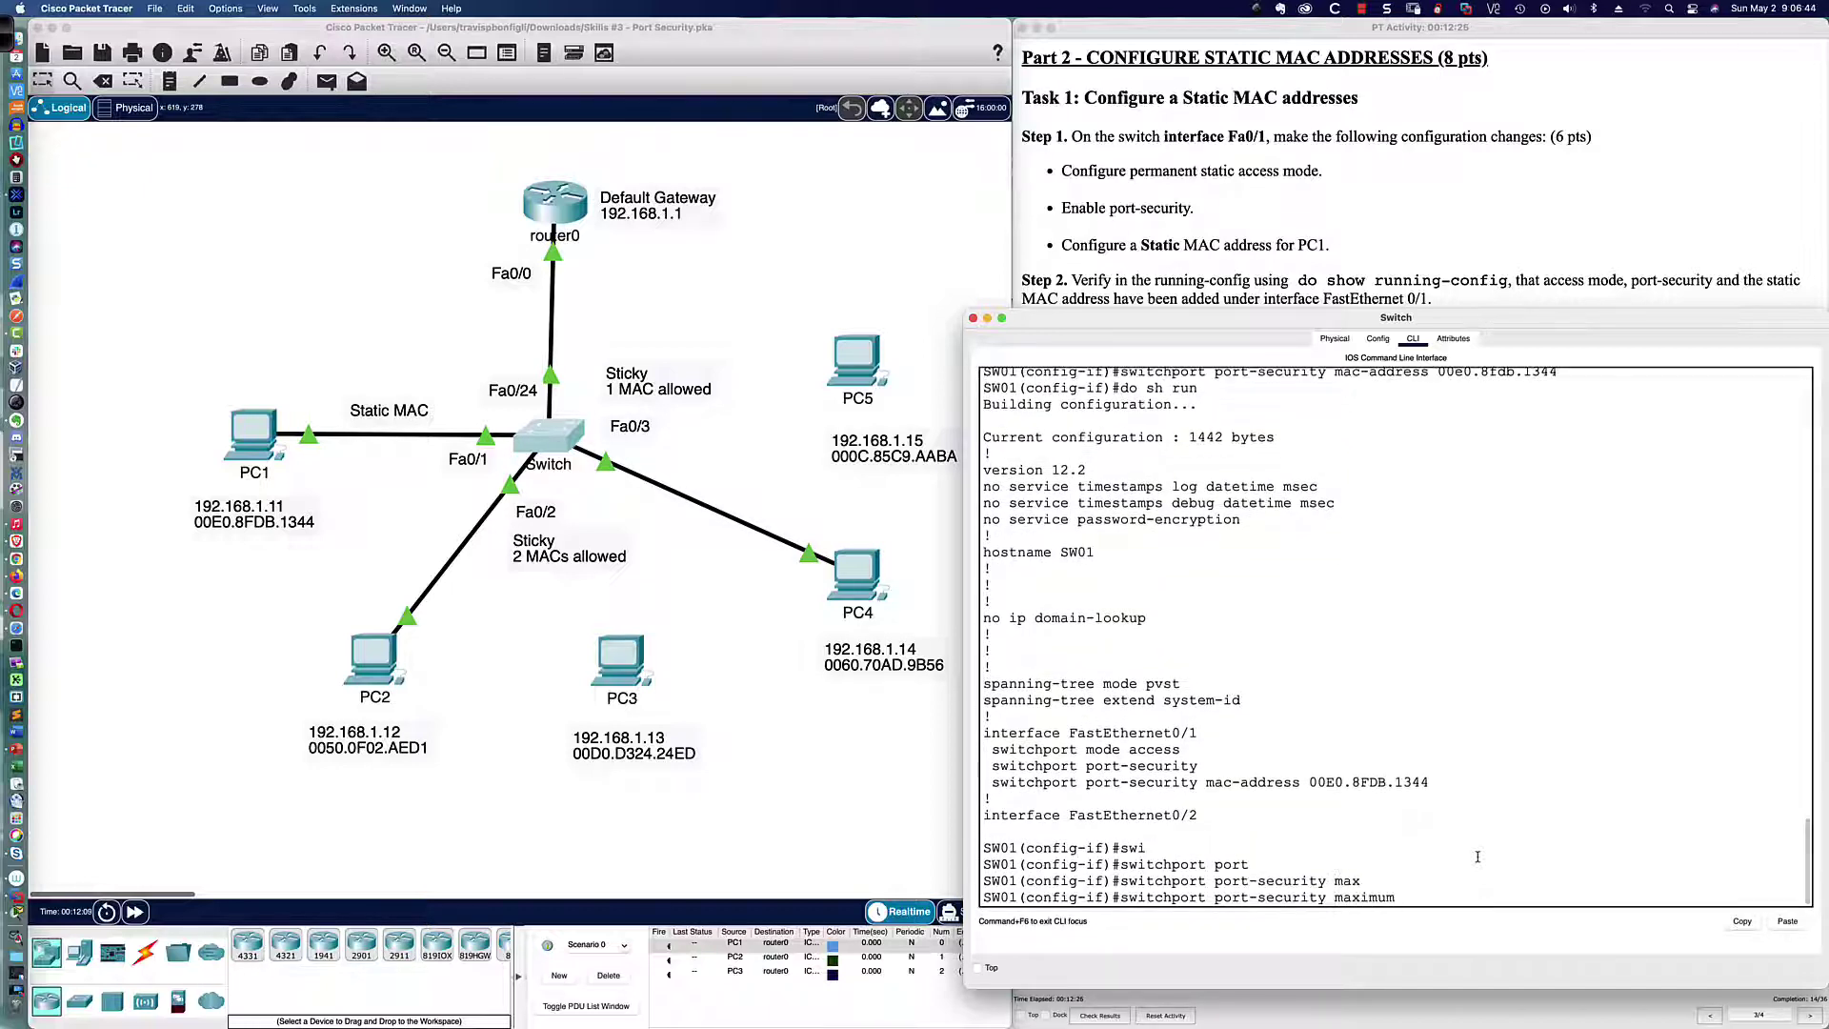
text(1)
key(Return)
Set the port-security violation mode on fa0/1 to shutdown with switchport port-security violation shutdown
text(w)
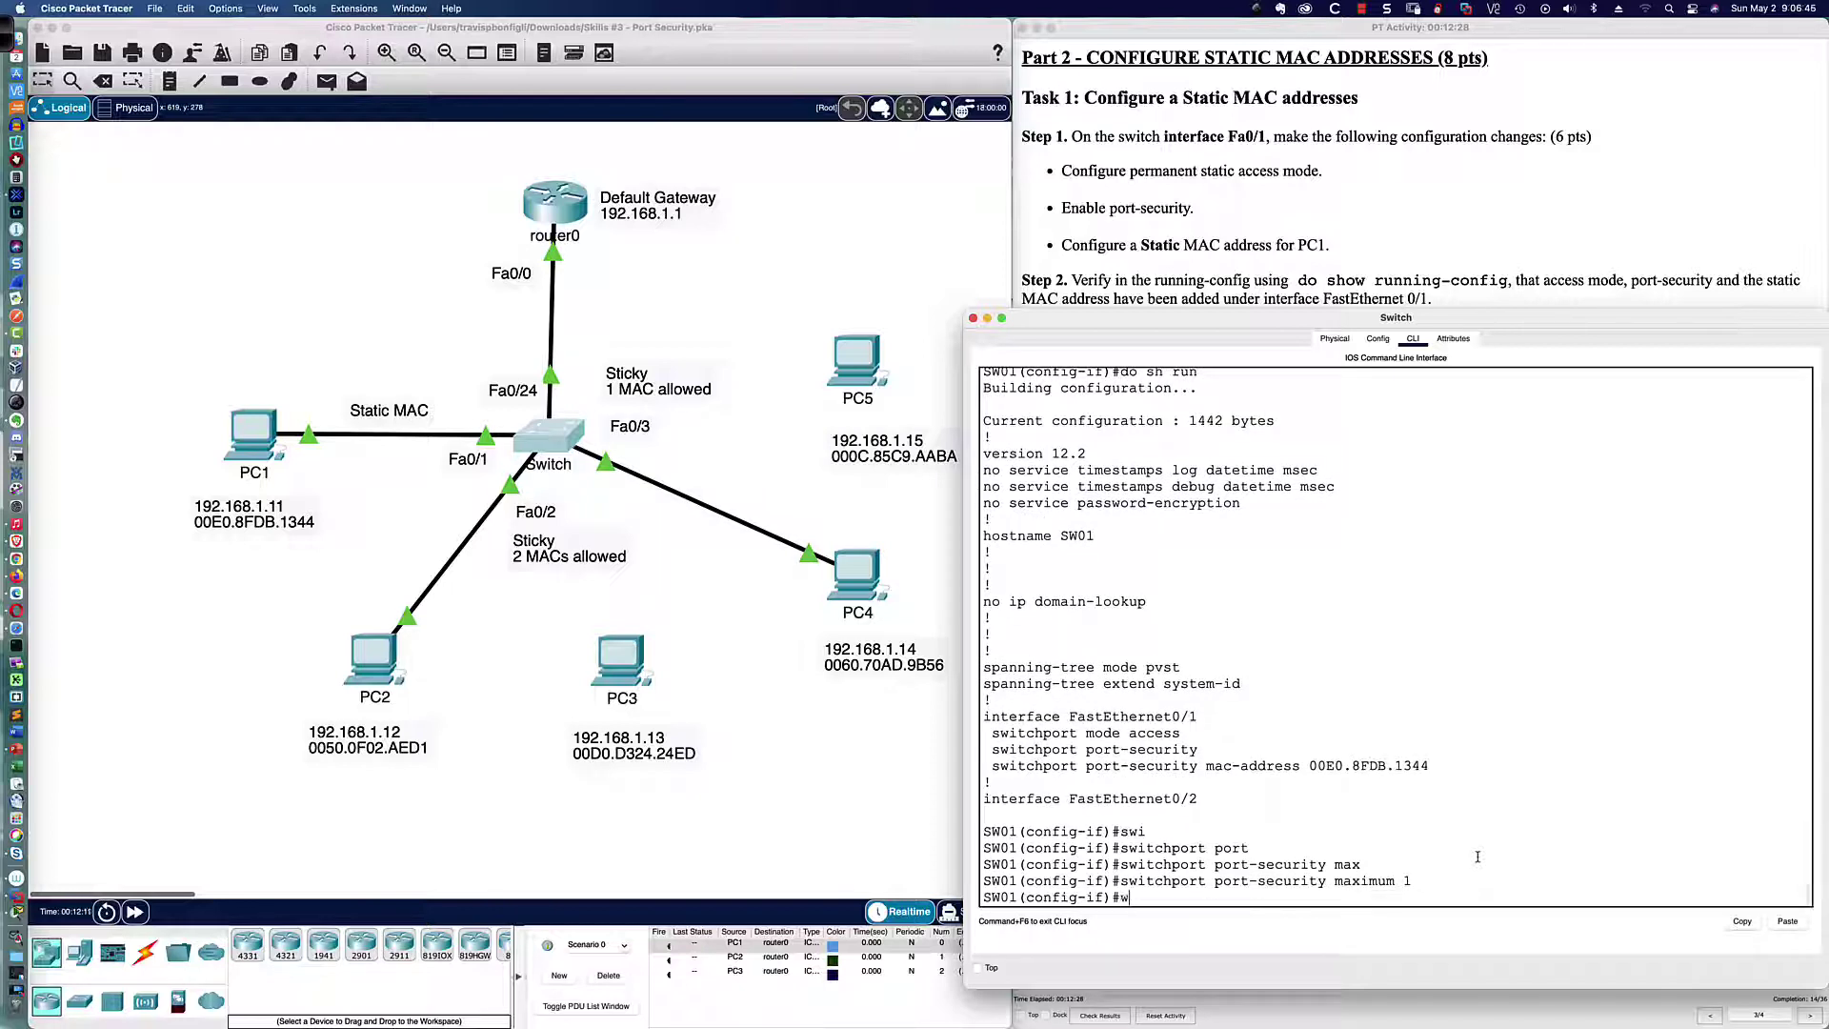
text(wi)
key(Tab)
text(port)
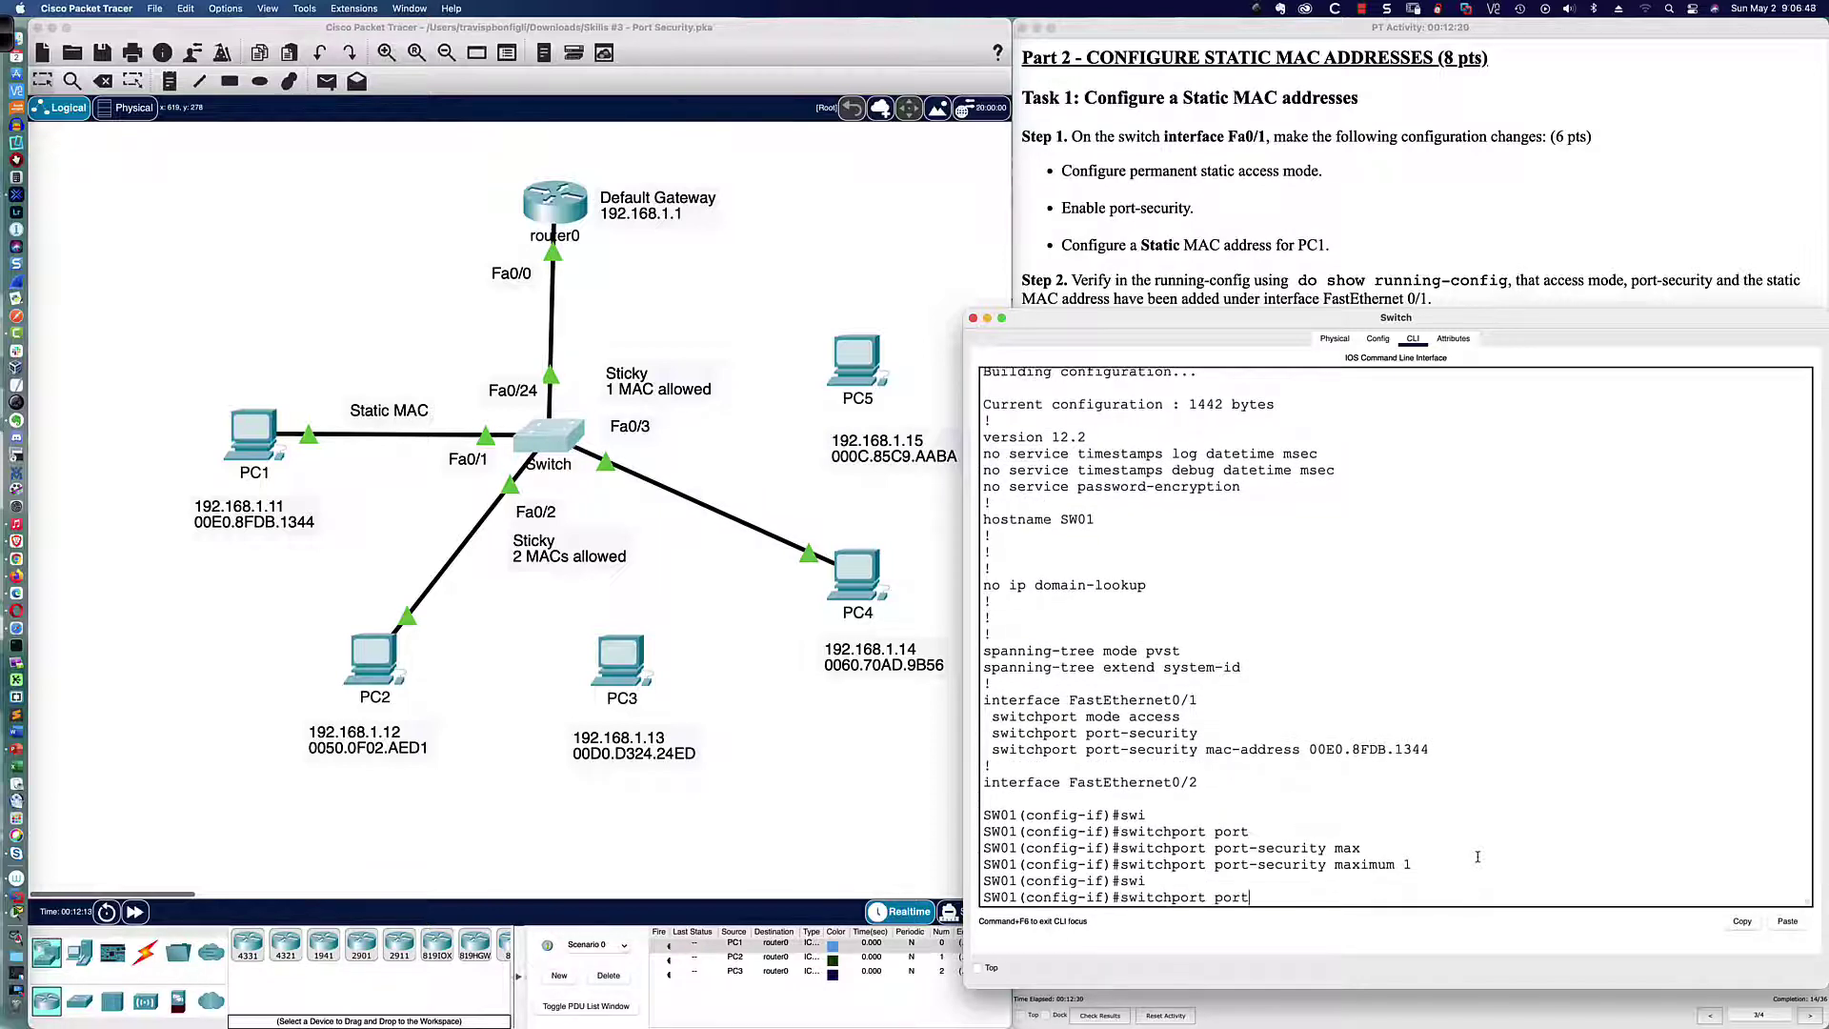
key(Tab)
text(vi)
key(Tab)
text(sh)
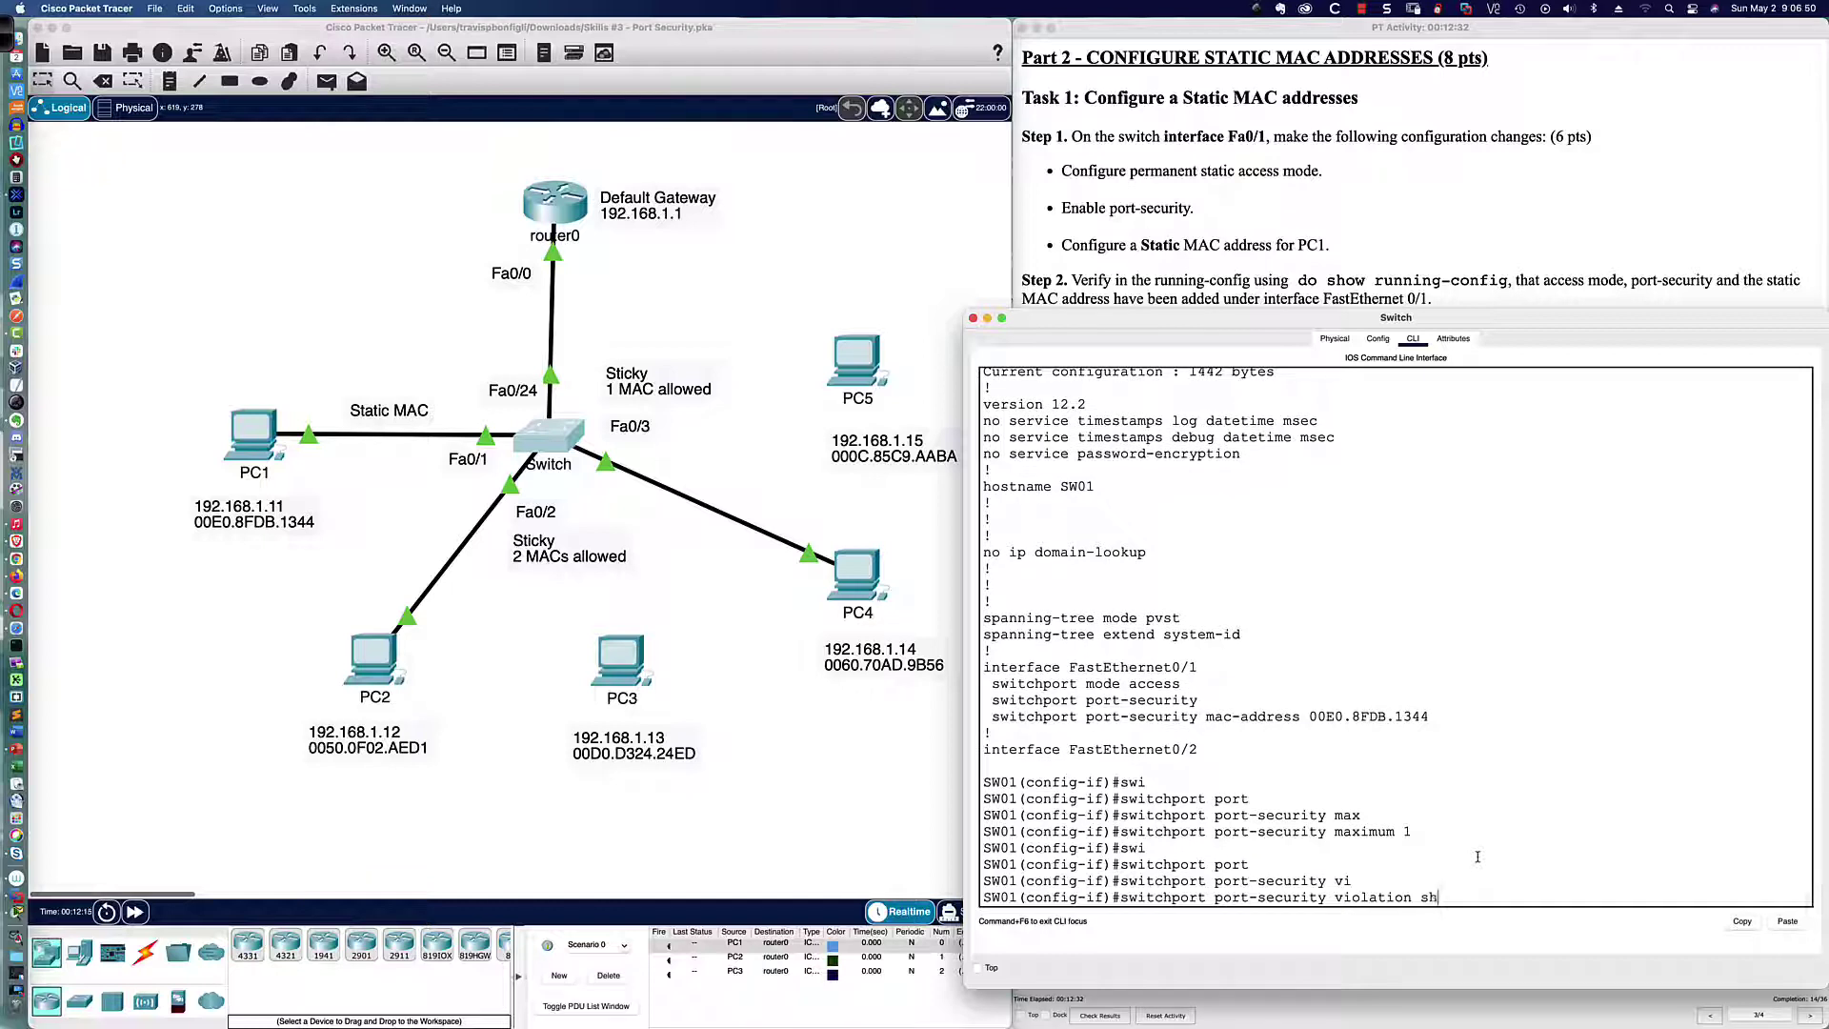
key(Tab)
key(Return)
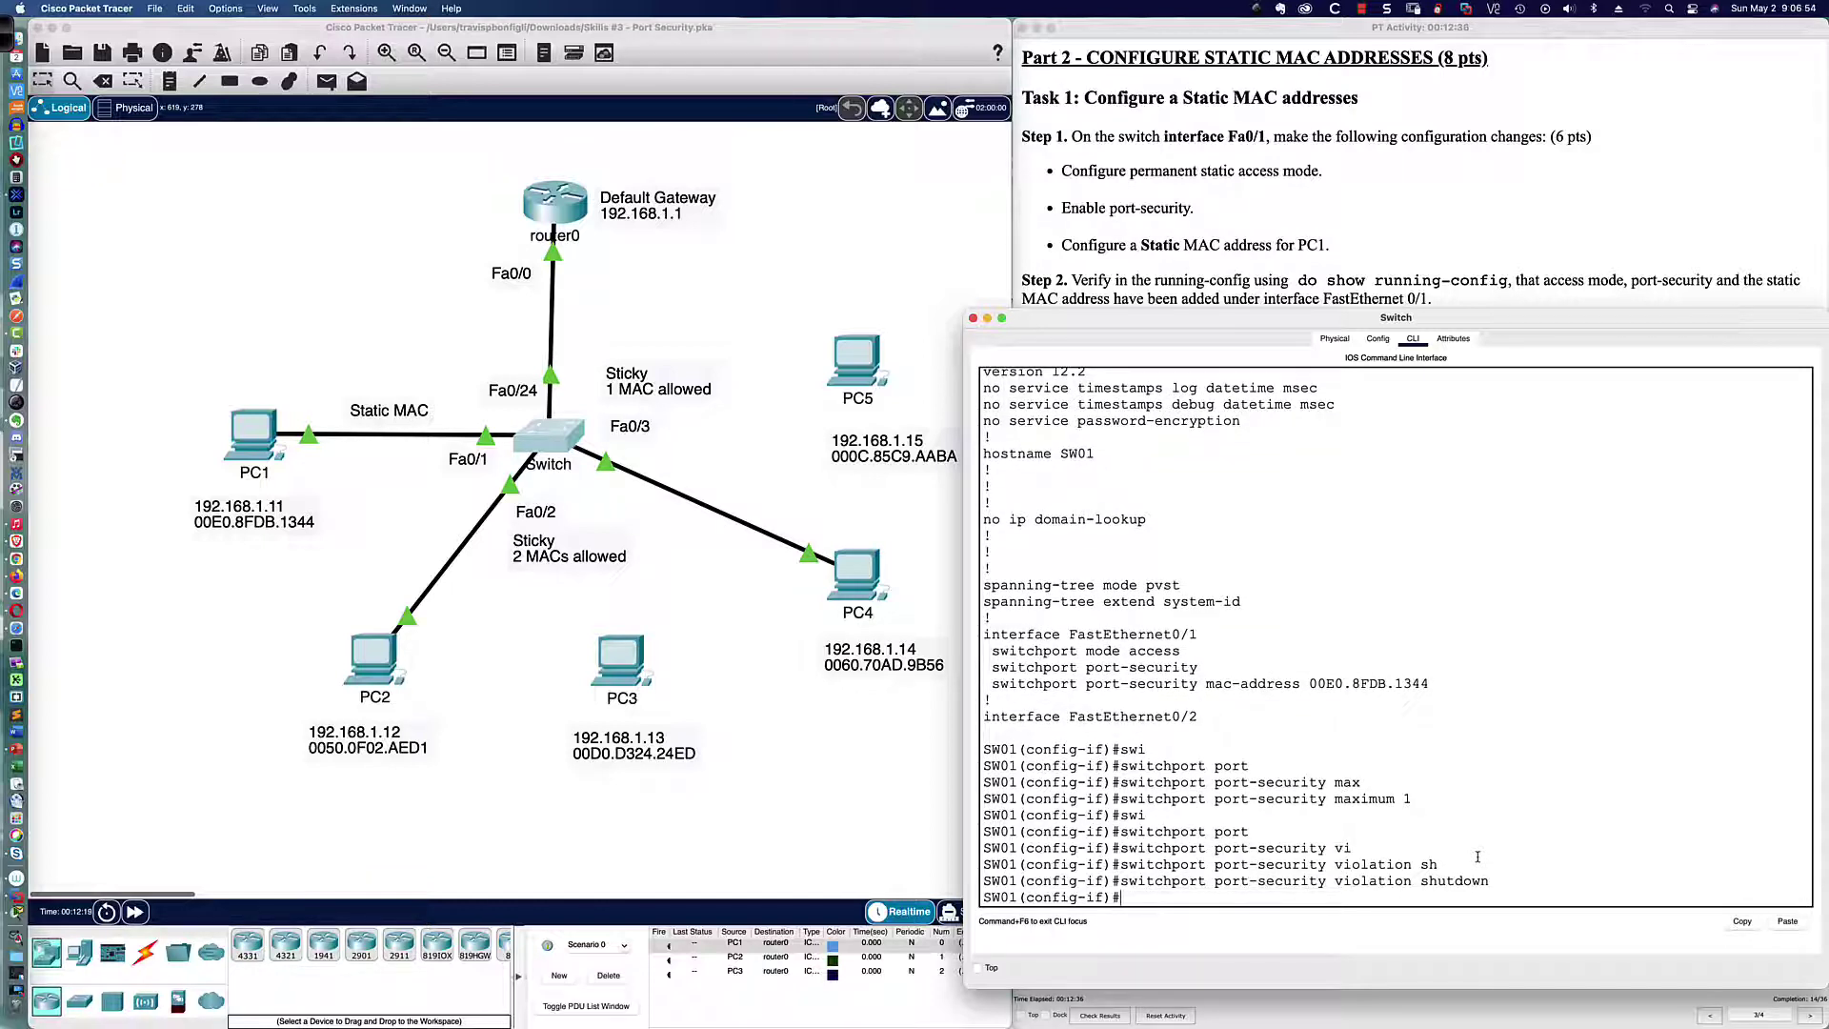
key(Return)
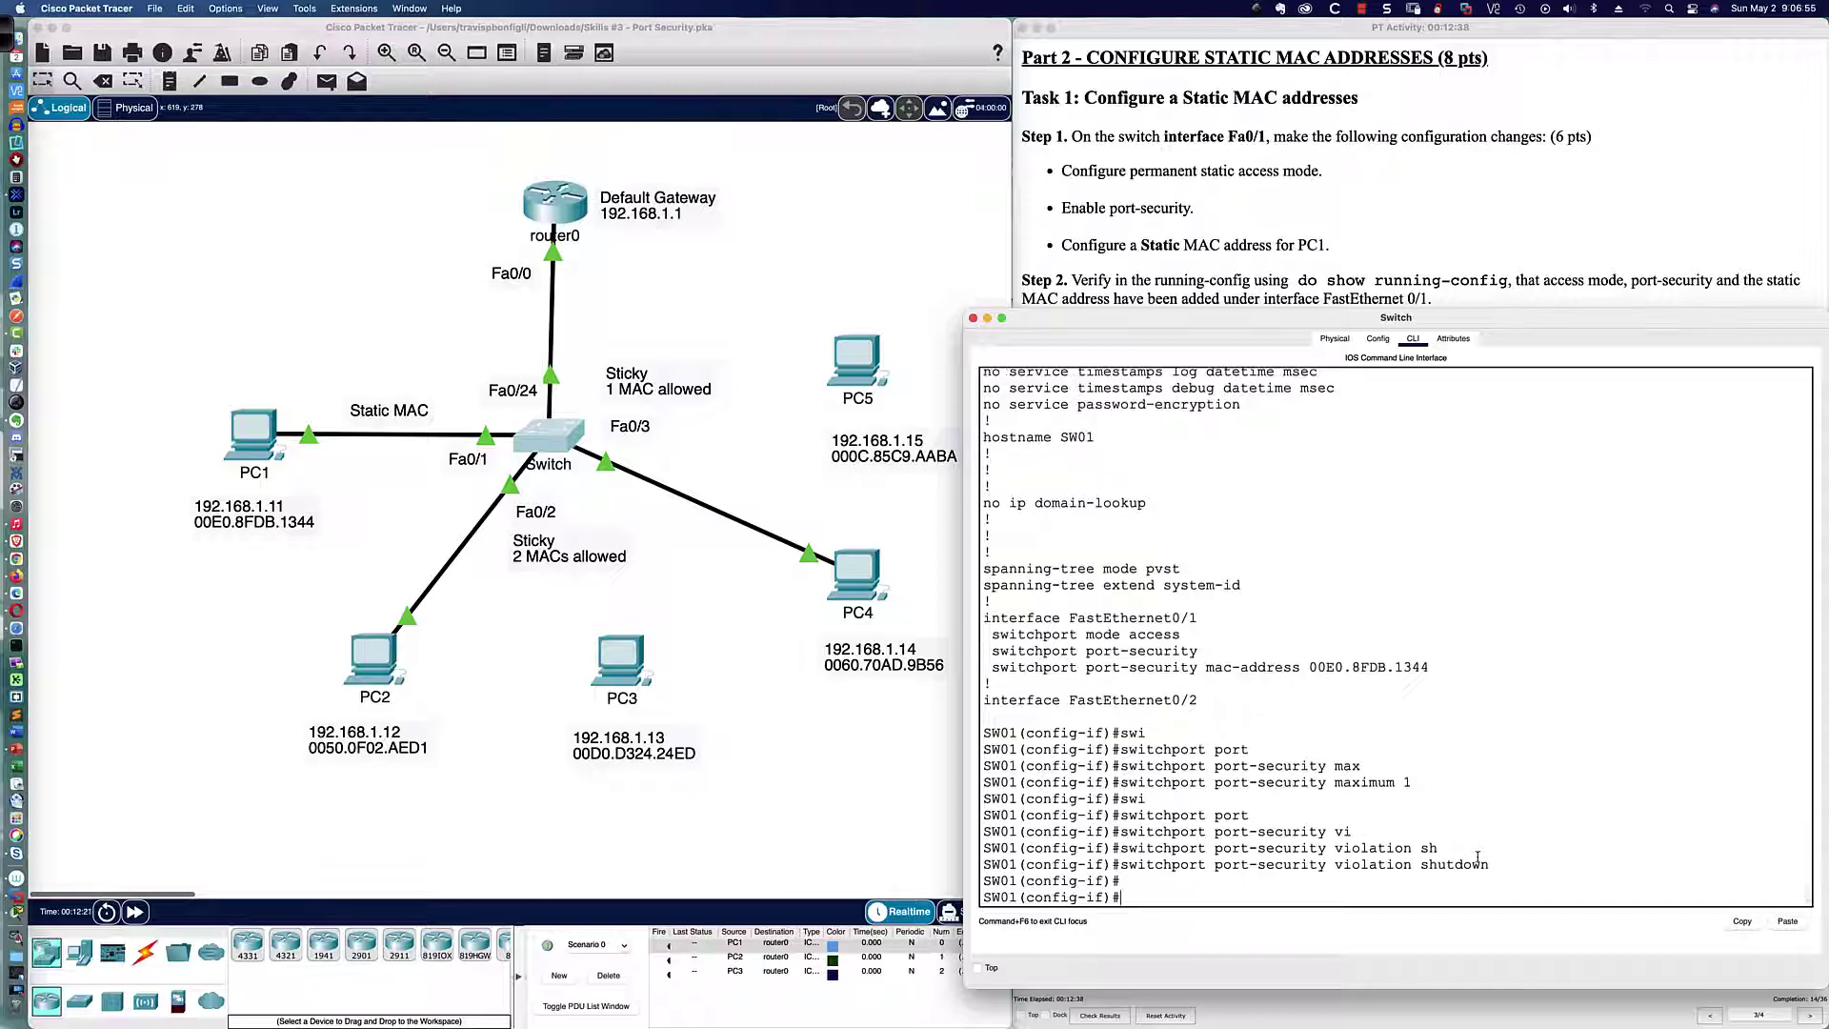
key(Return)
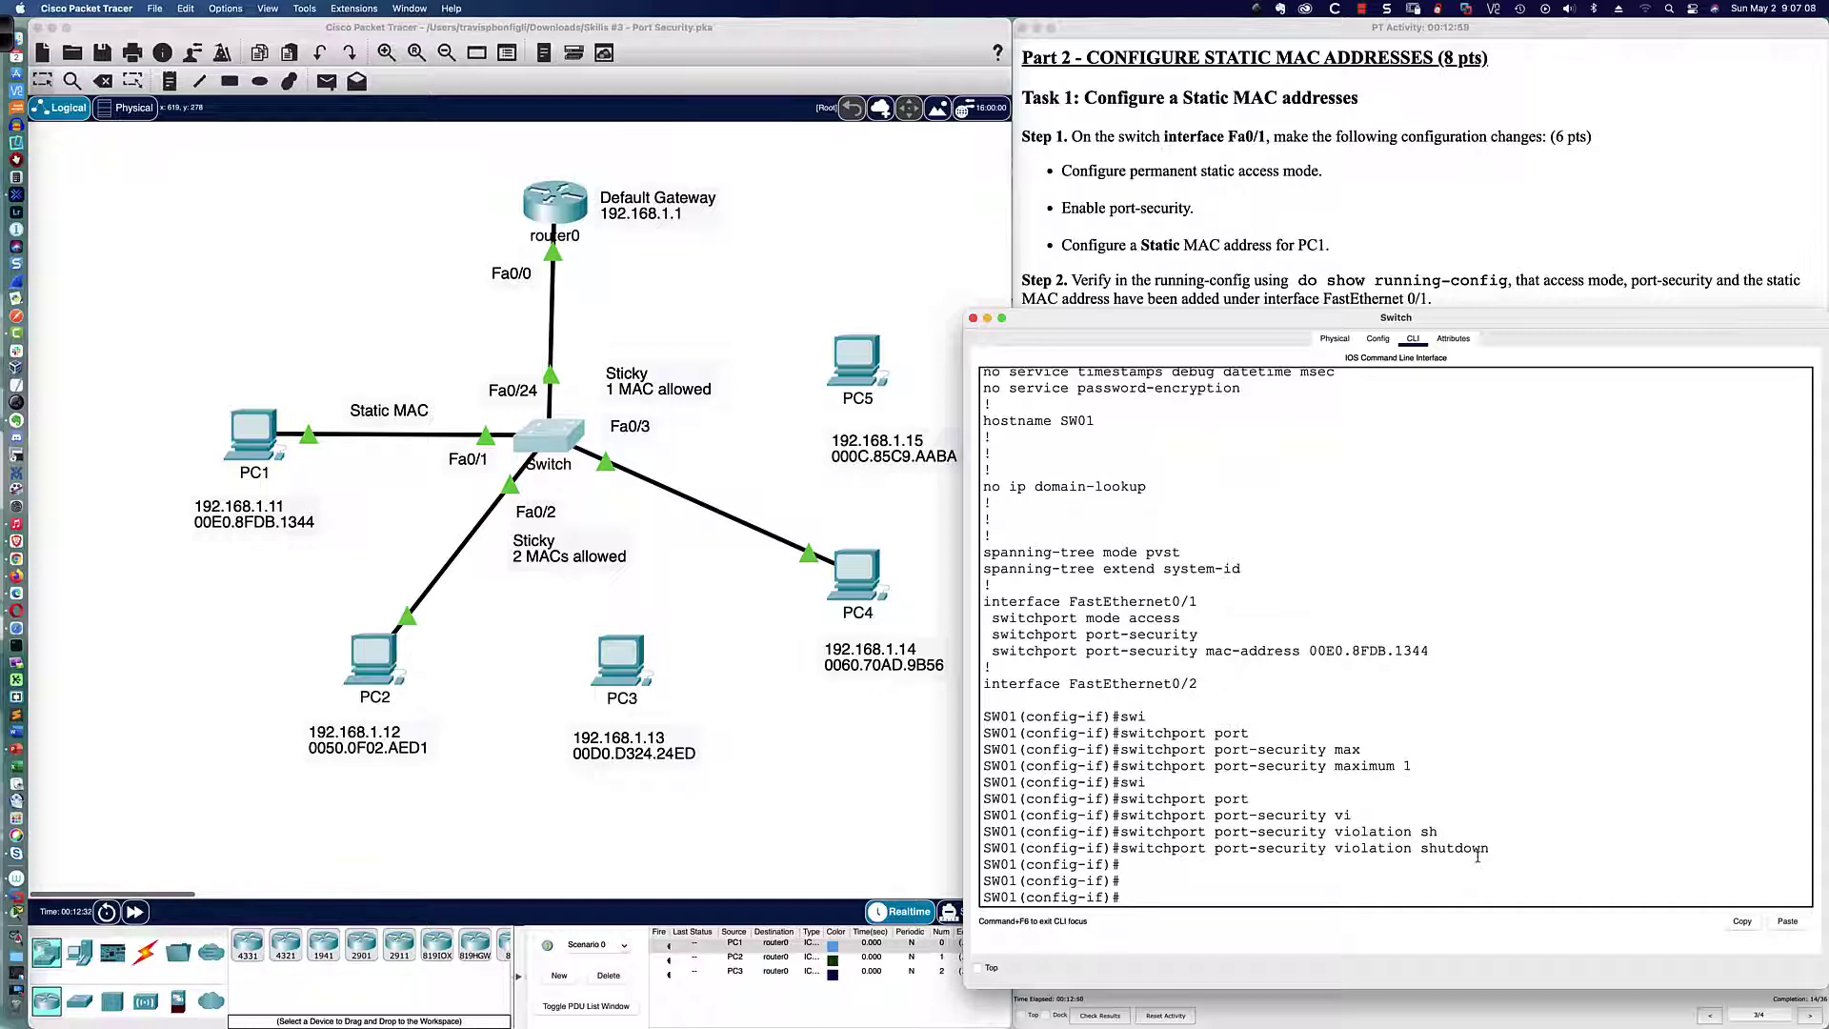
Run do sh run again and examine the lines listed under interface FastEthernet0/1
key(Up)
key(Up)
key(Down)
key(Down)
text(do sh run)
key(Return)
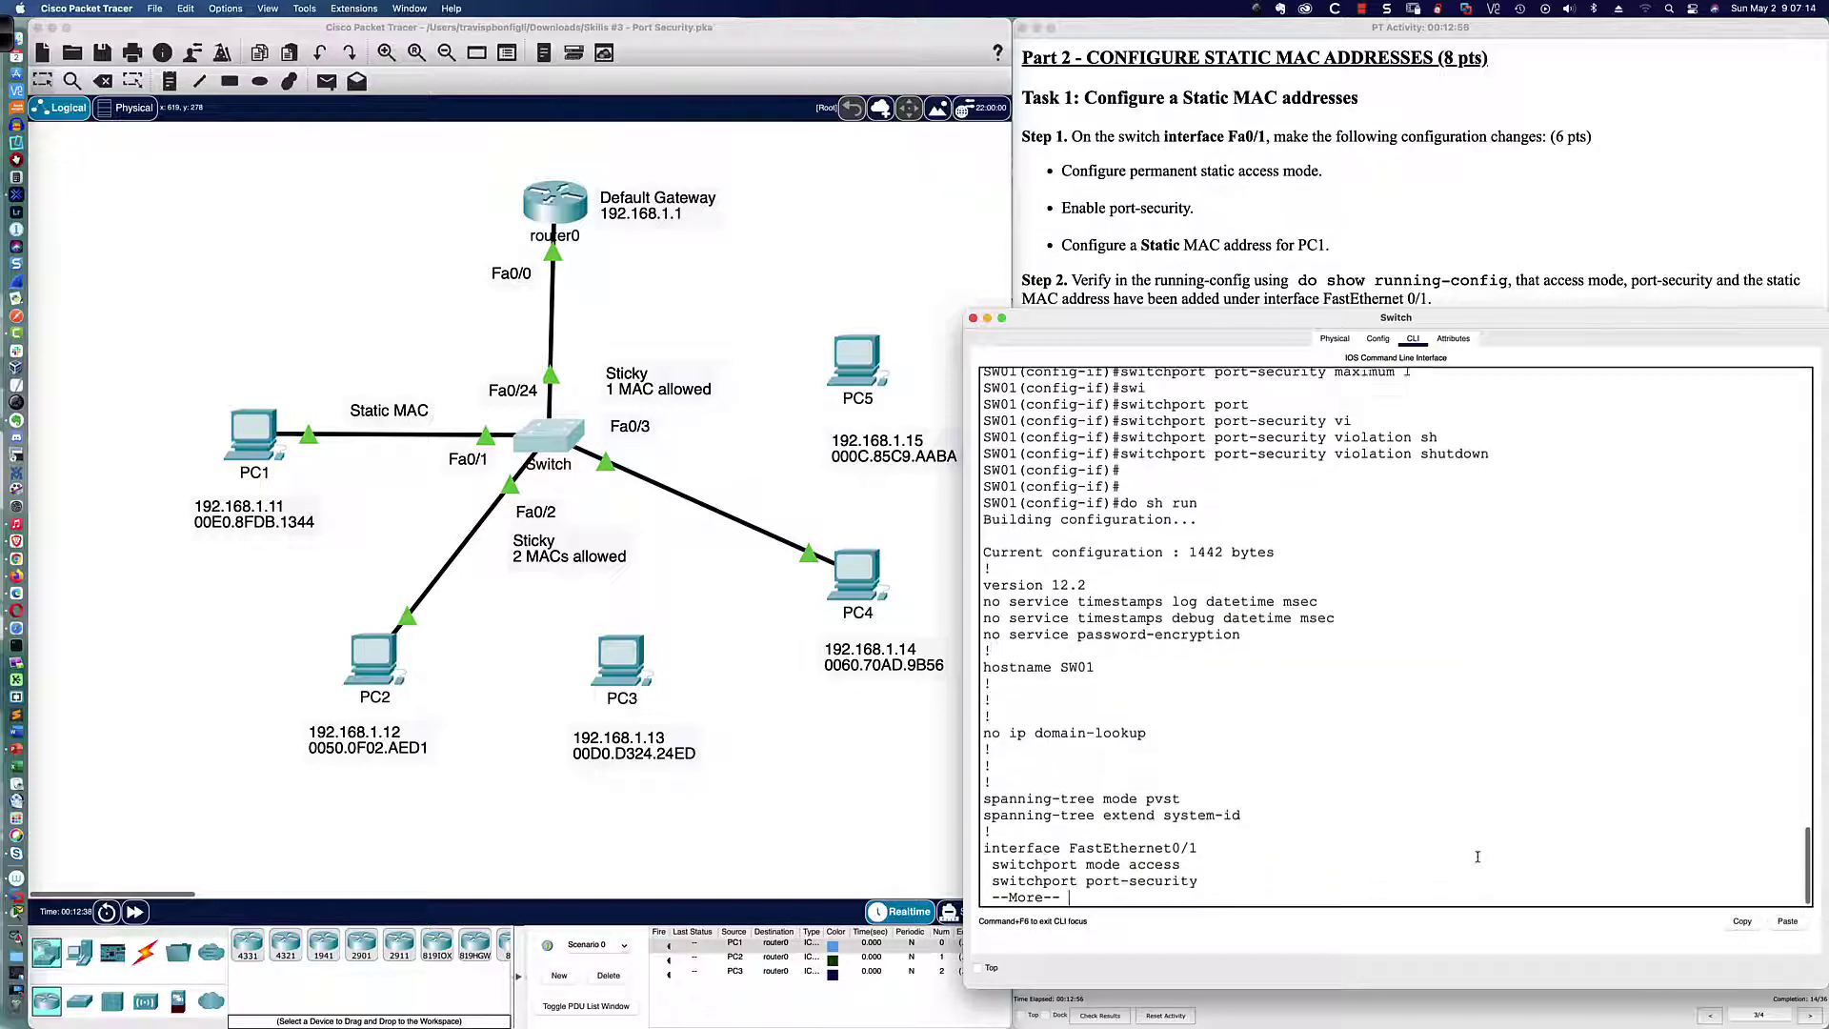
key(q)
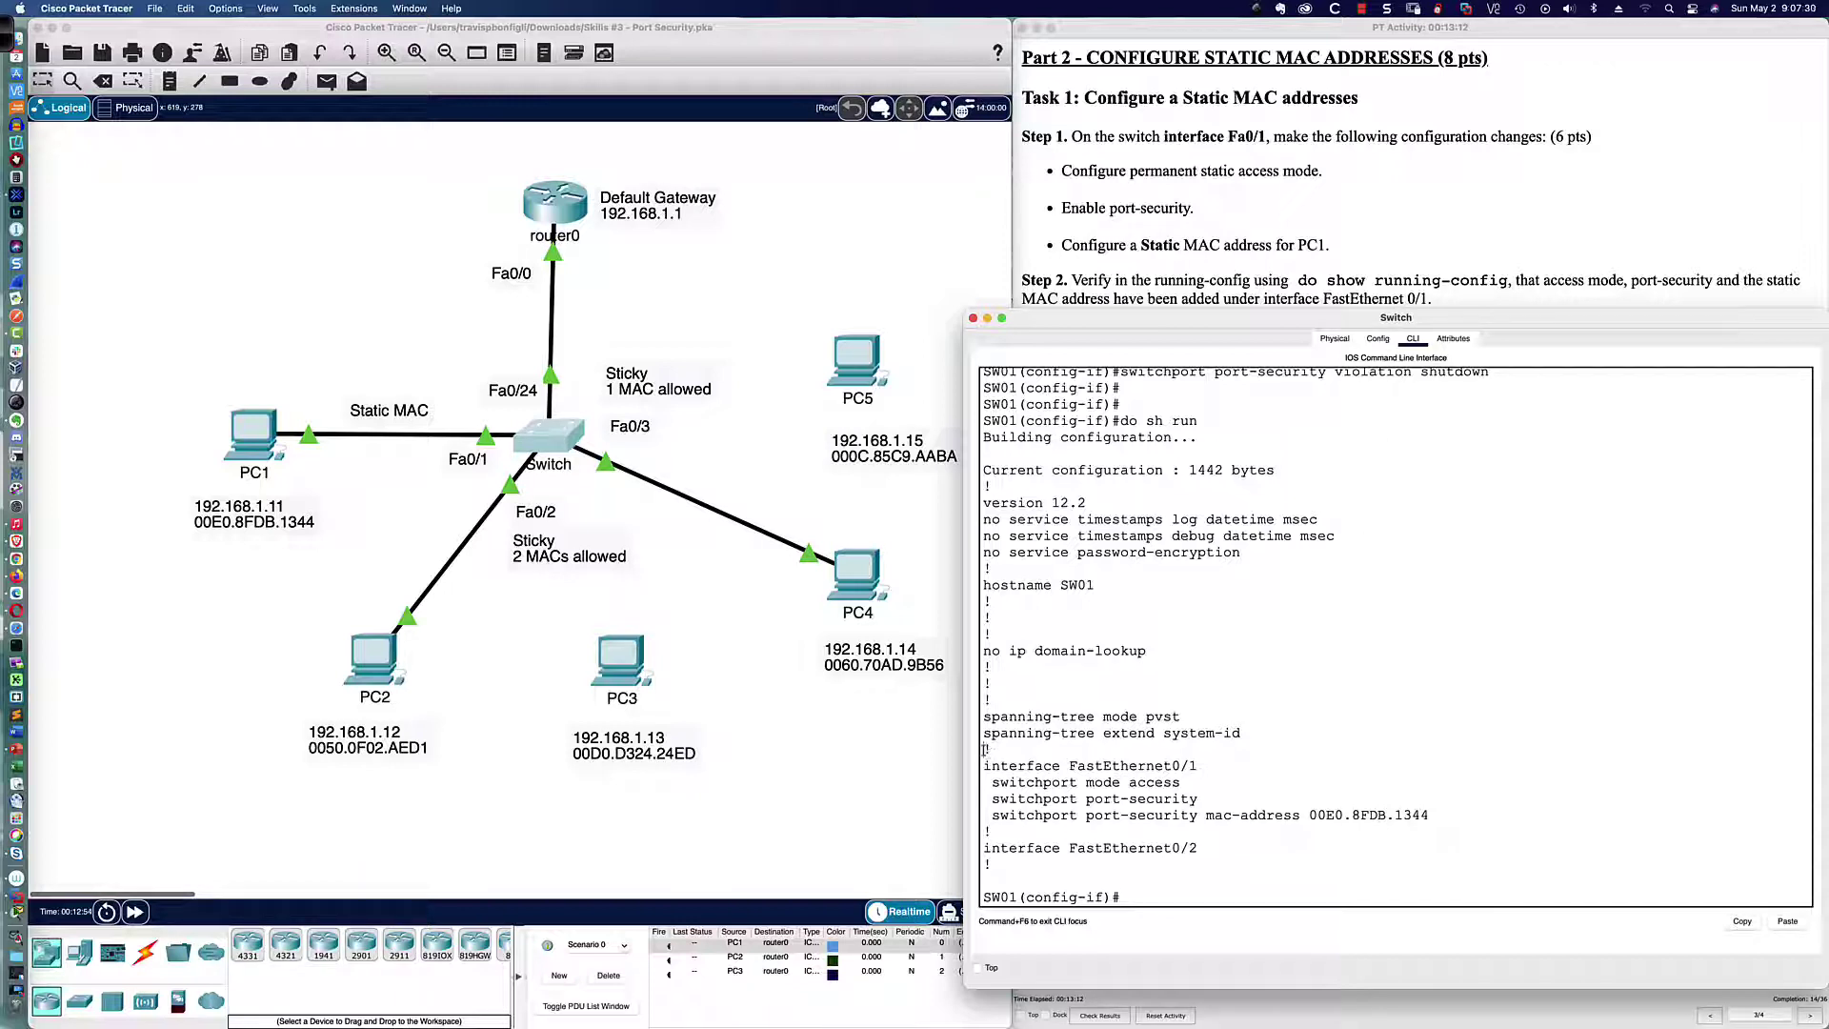
drag(988, 751, 1445, 826)
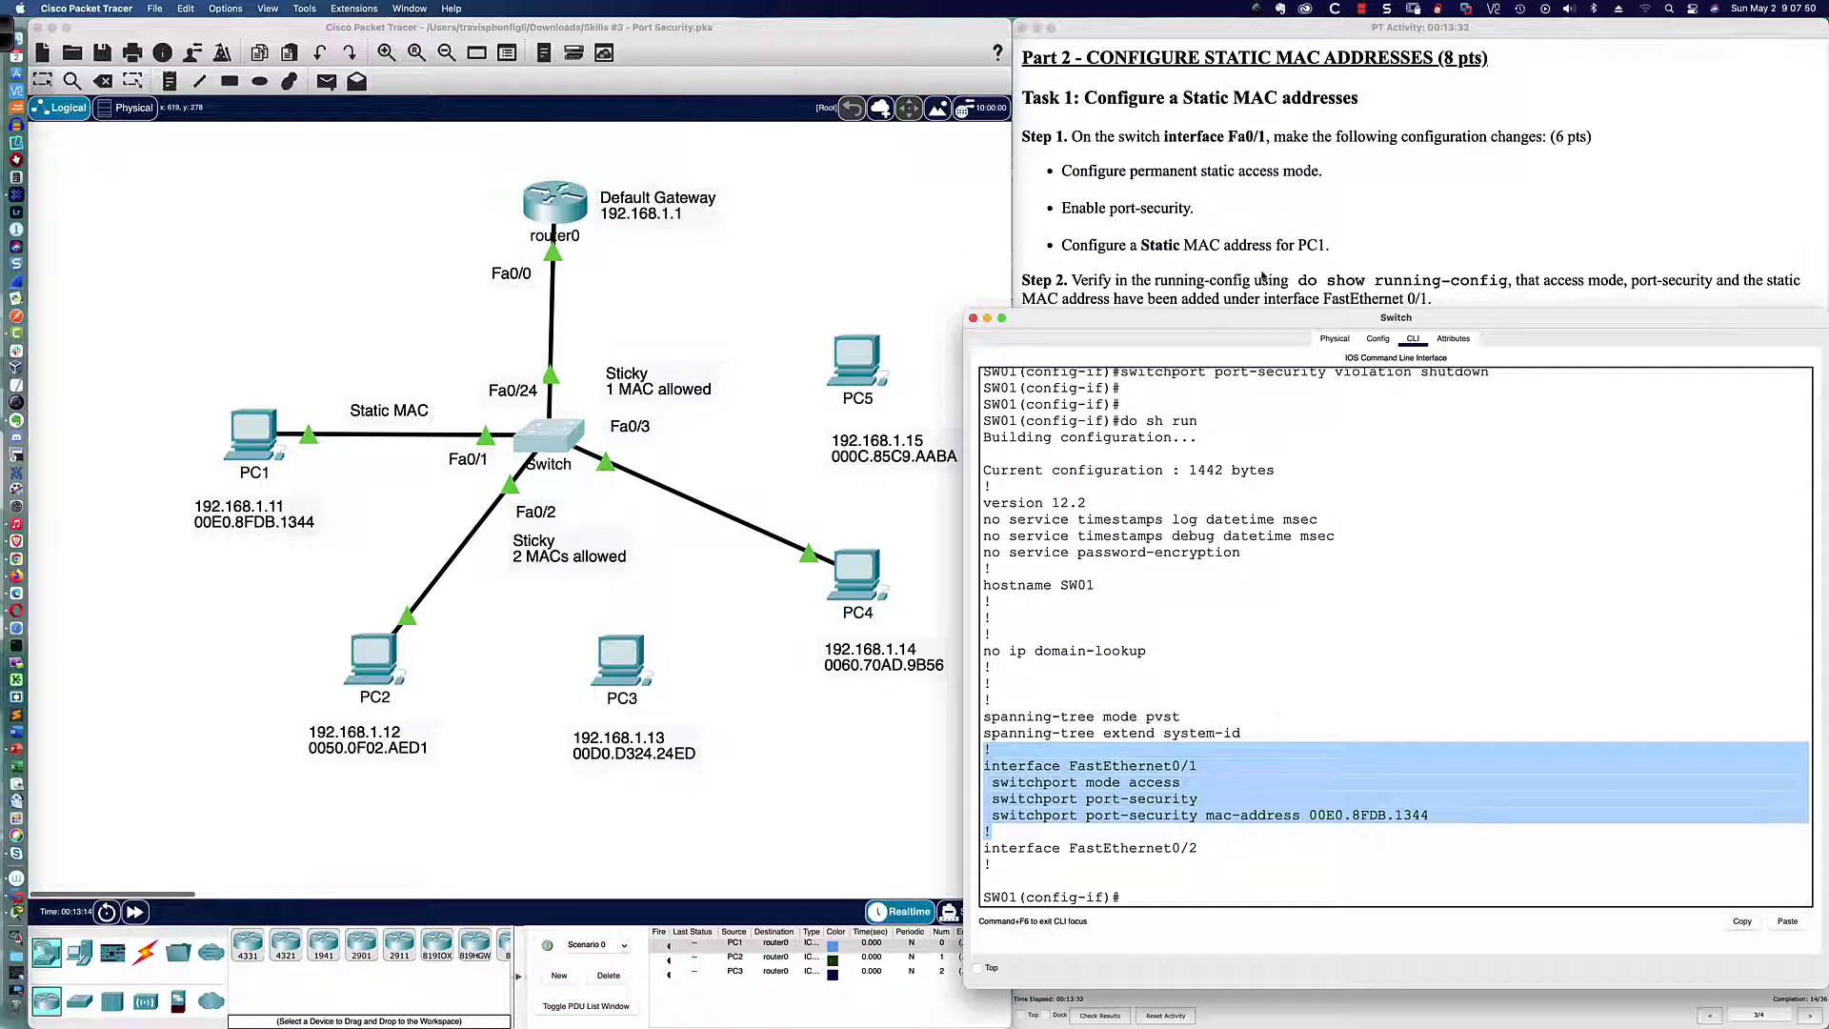
Read Task 2 of the activity instructions and set fa0/1's violation mode with switchport port-security violation restrict
click(1285, 267)
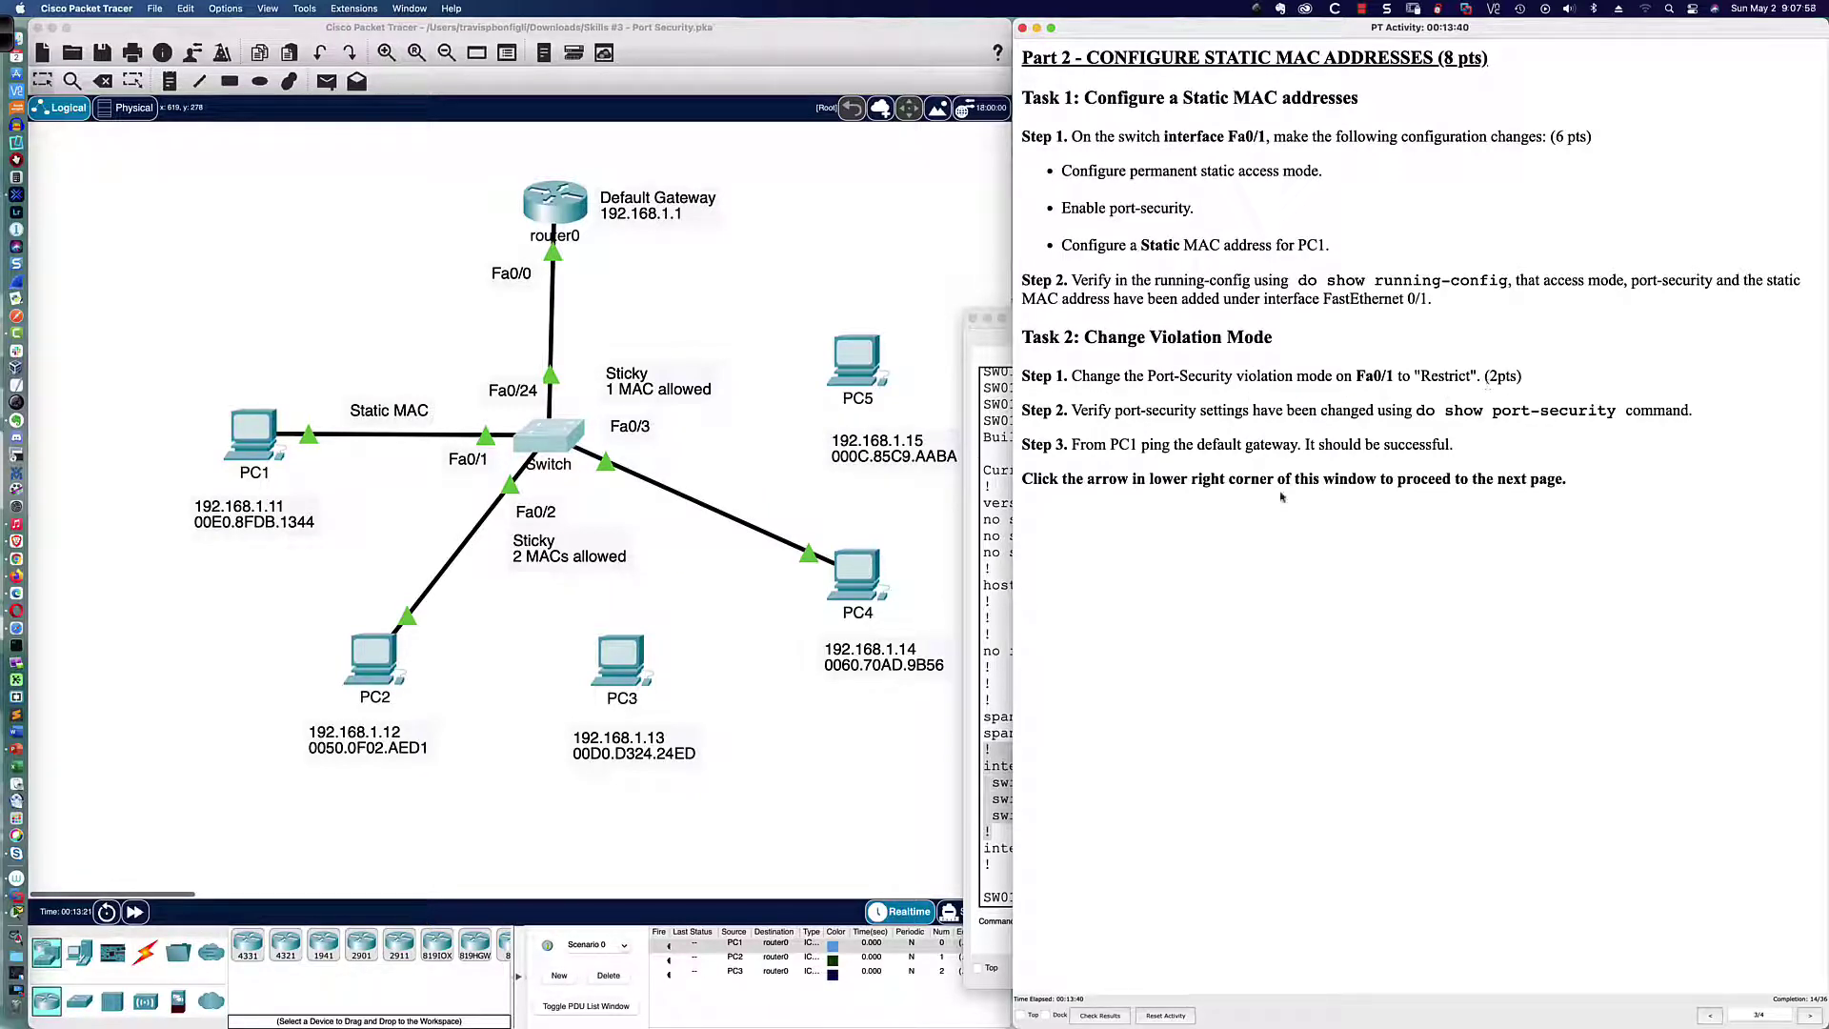
key(super+grave)
text(swi)
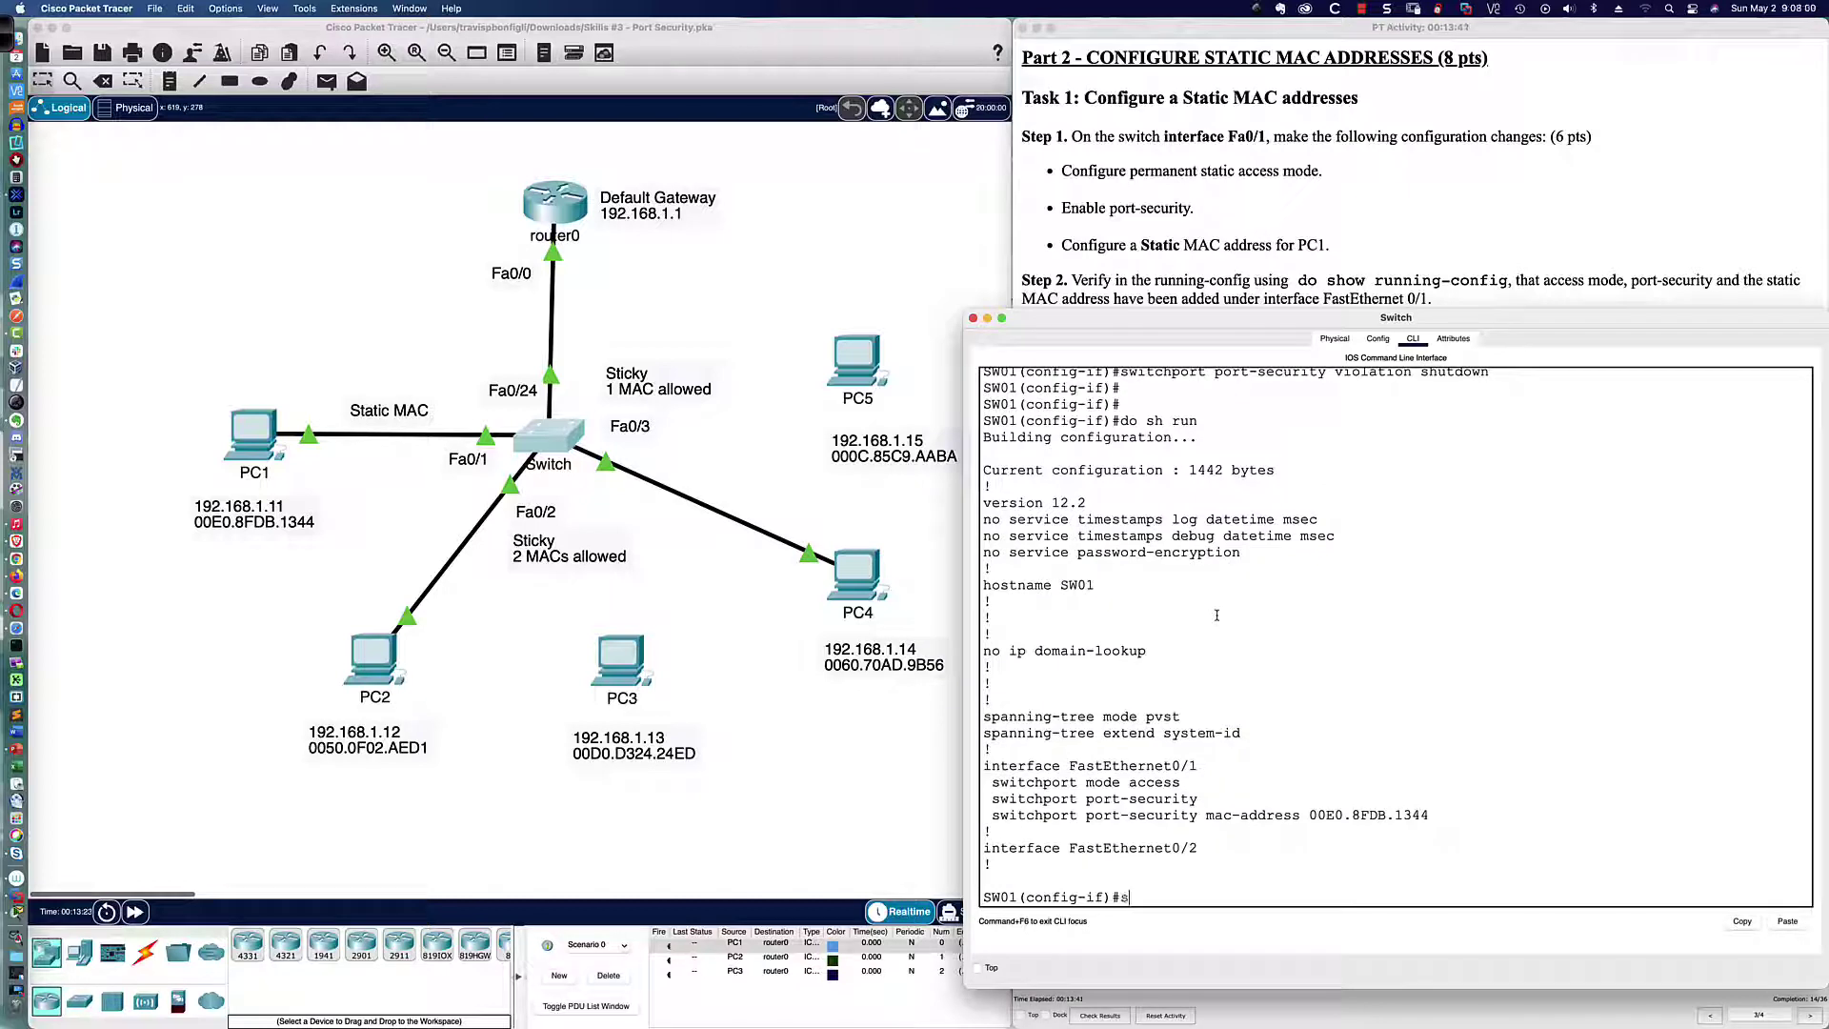
key(Tab)
text(port)
key(Tab)
text(vi)
key(Tab)
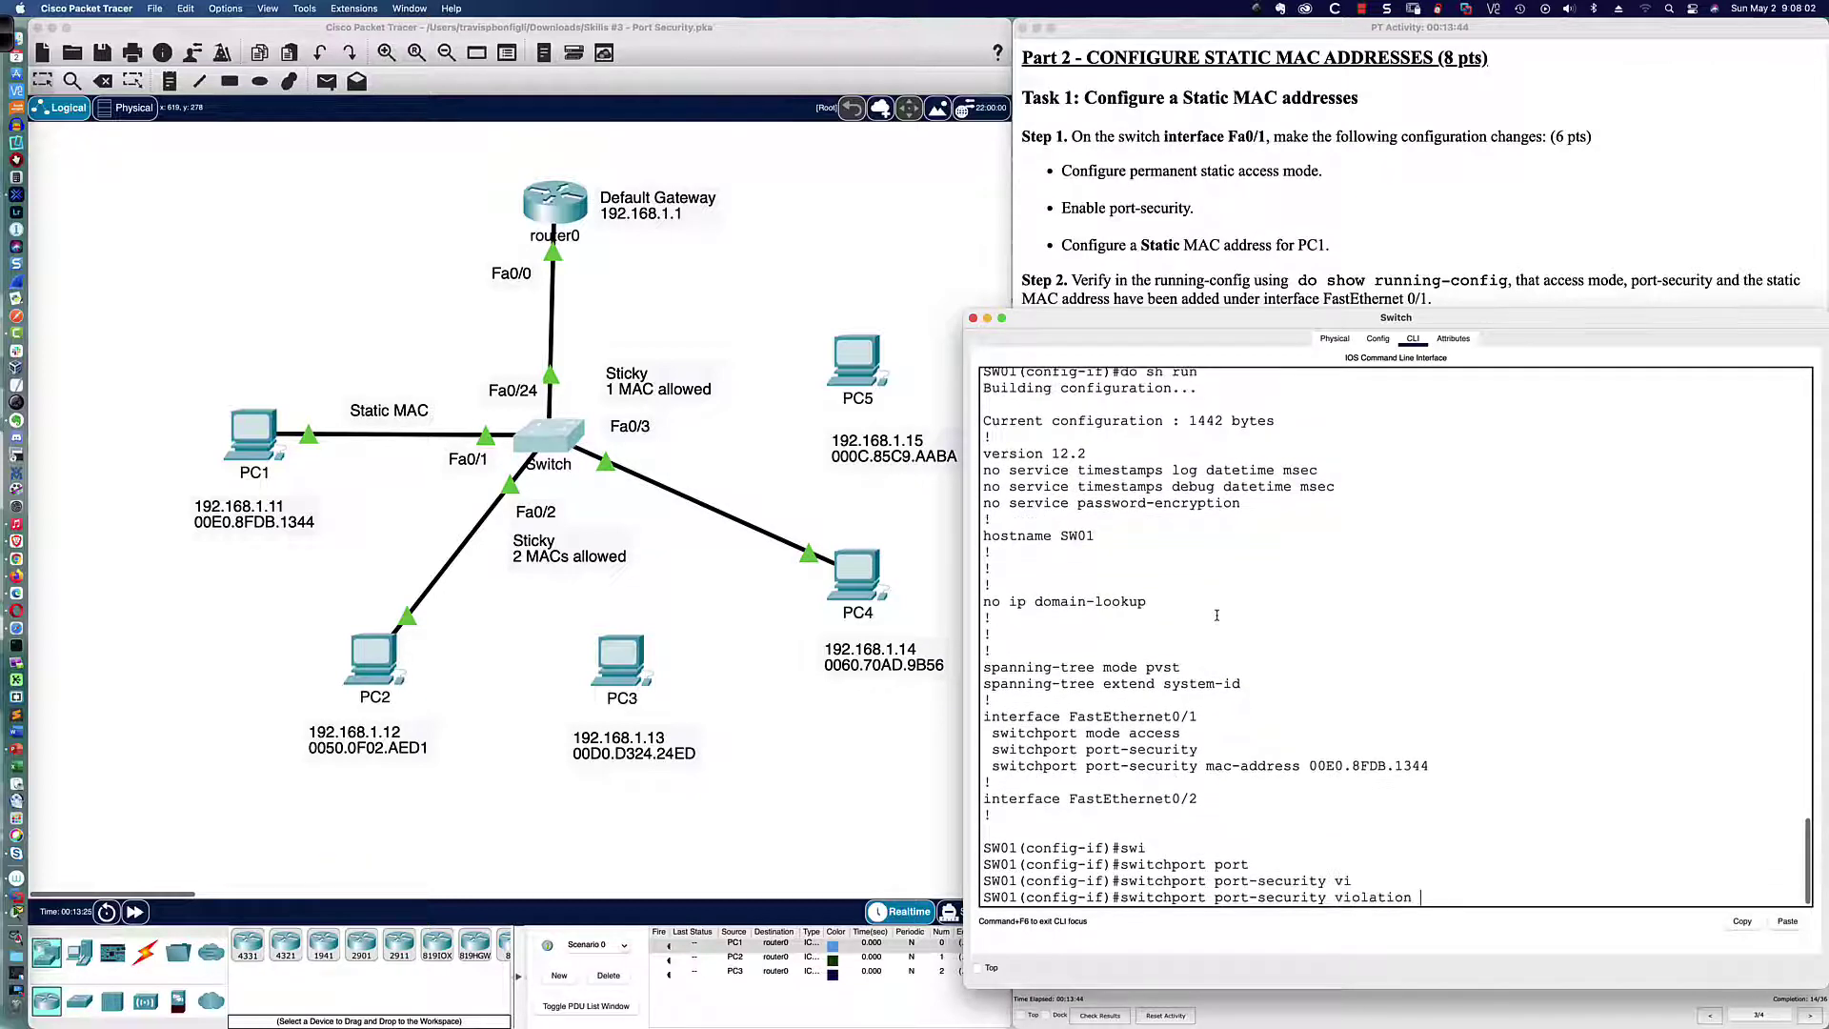
text(rest)
key(Tab)
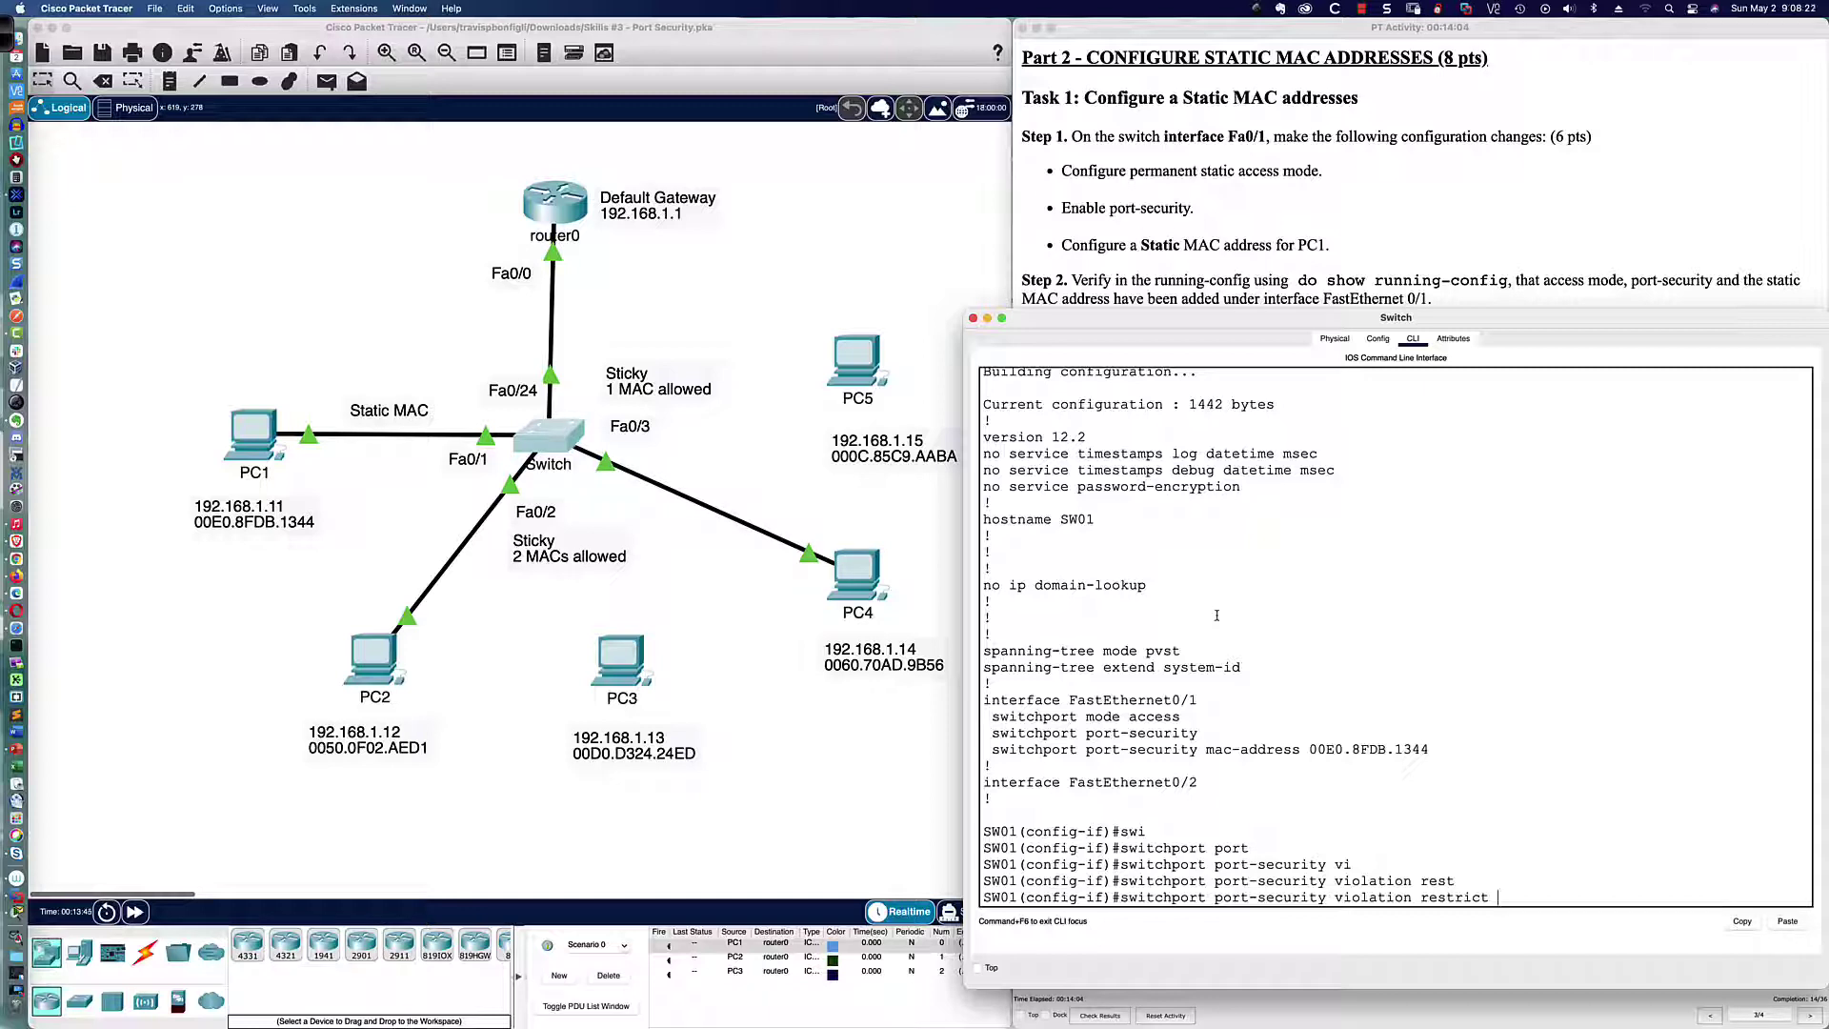
key(Return)
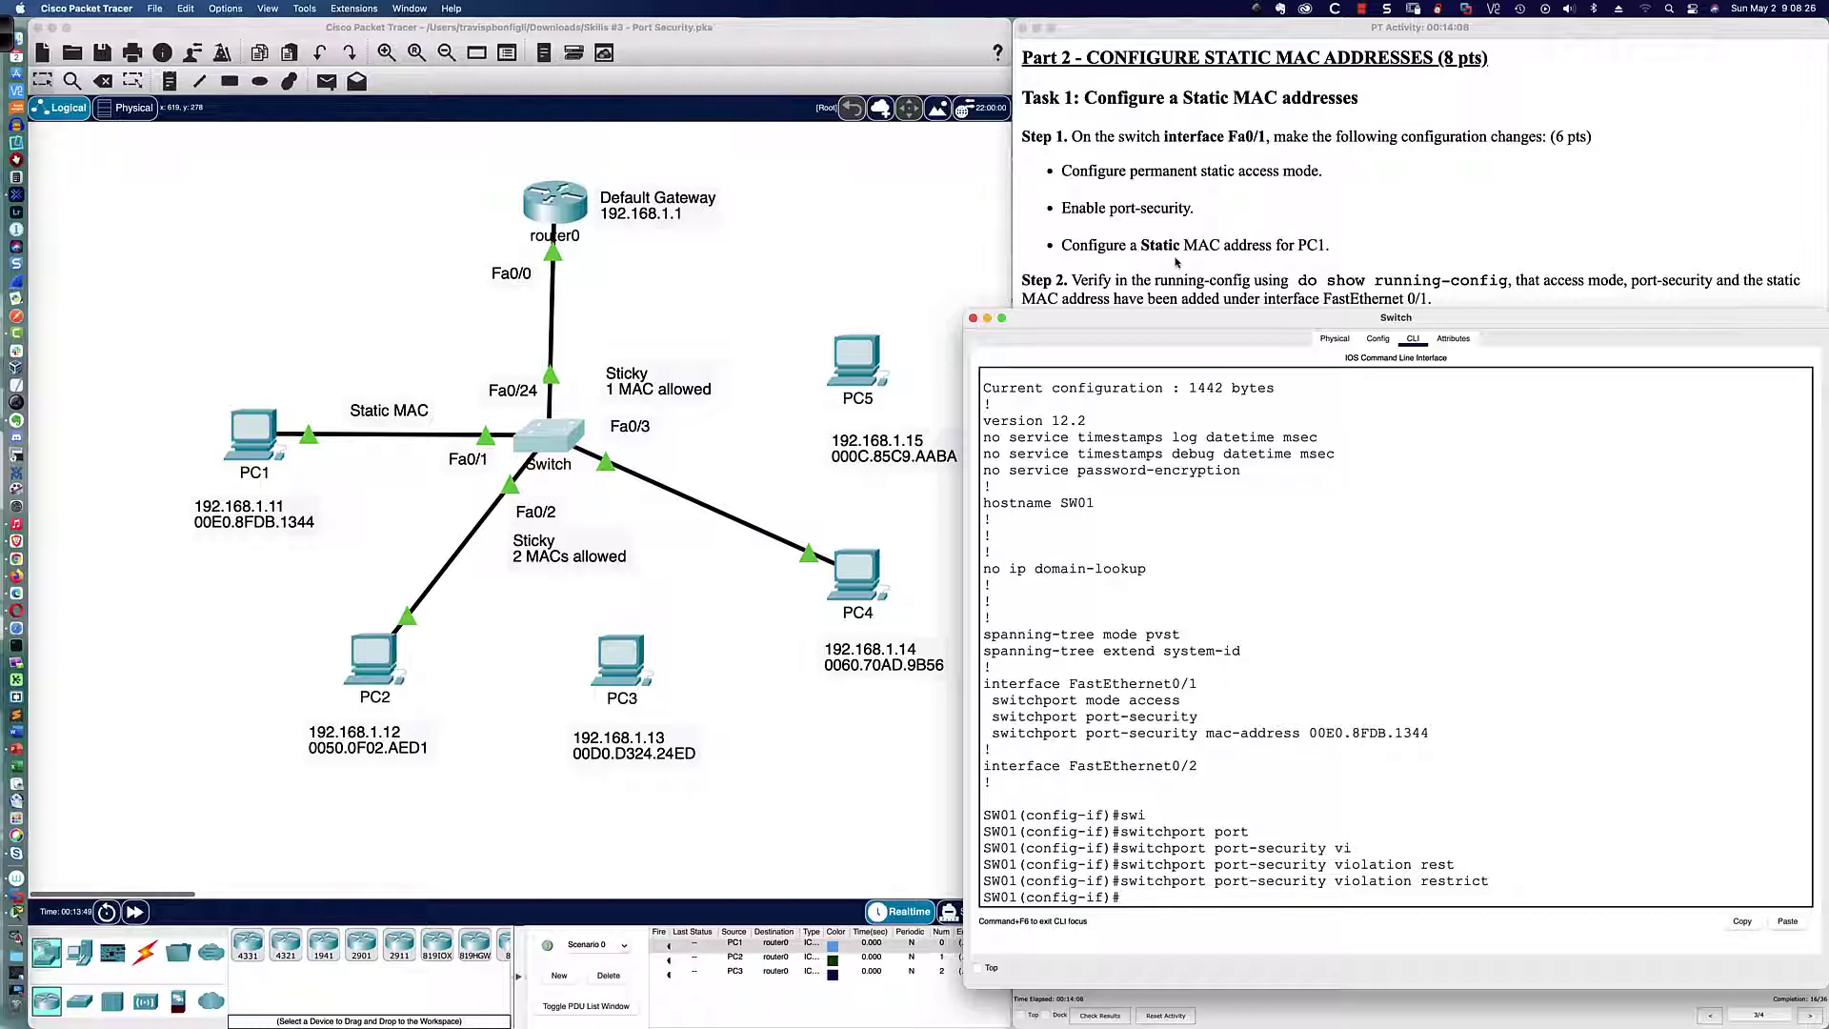
Check the Task 2 verification instruction and display the switch's port-security settings with do sh port-sec
click(1177, 275)
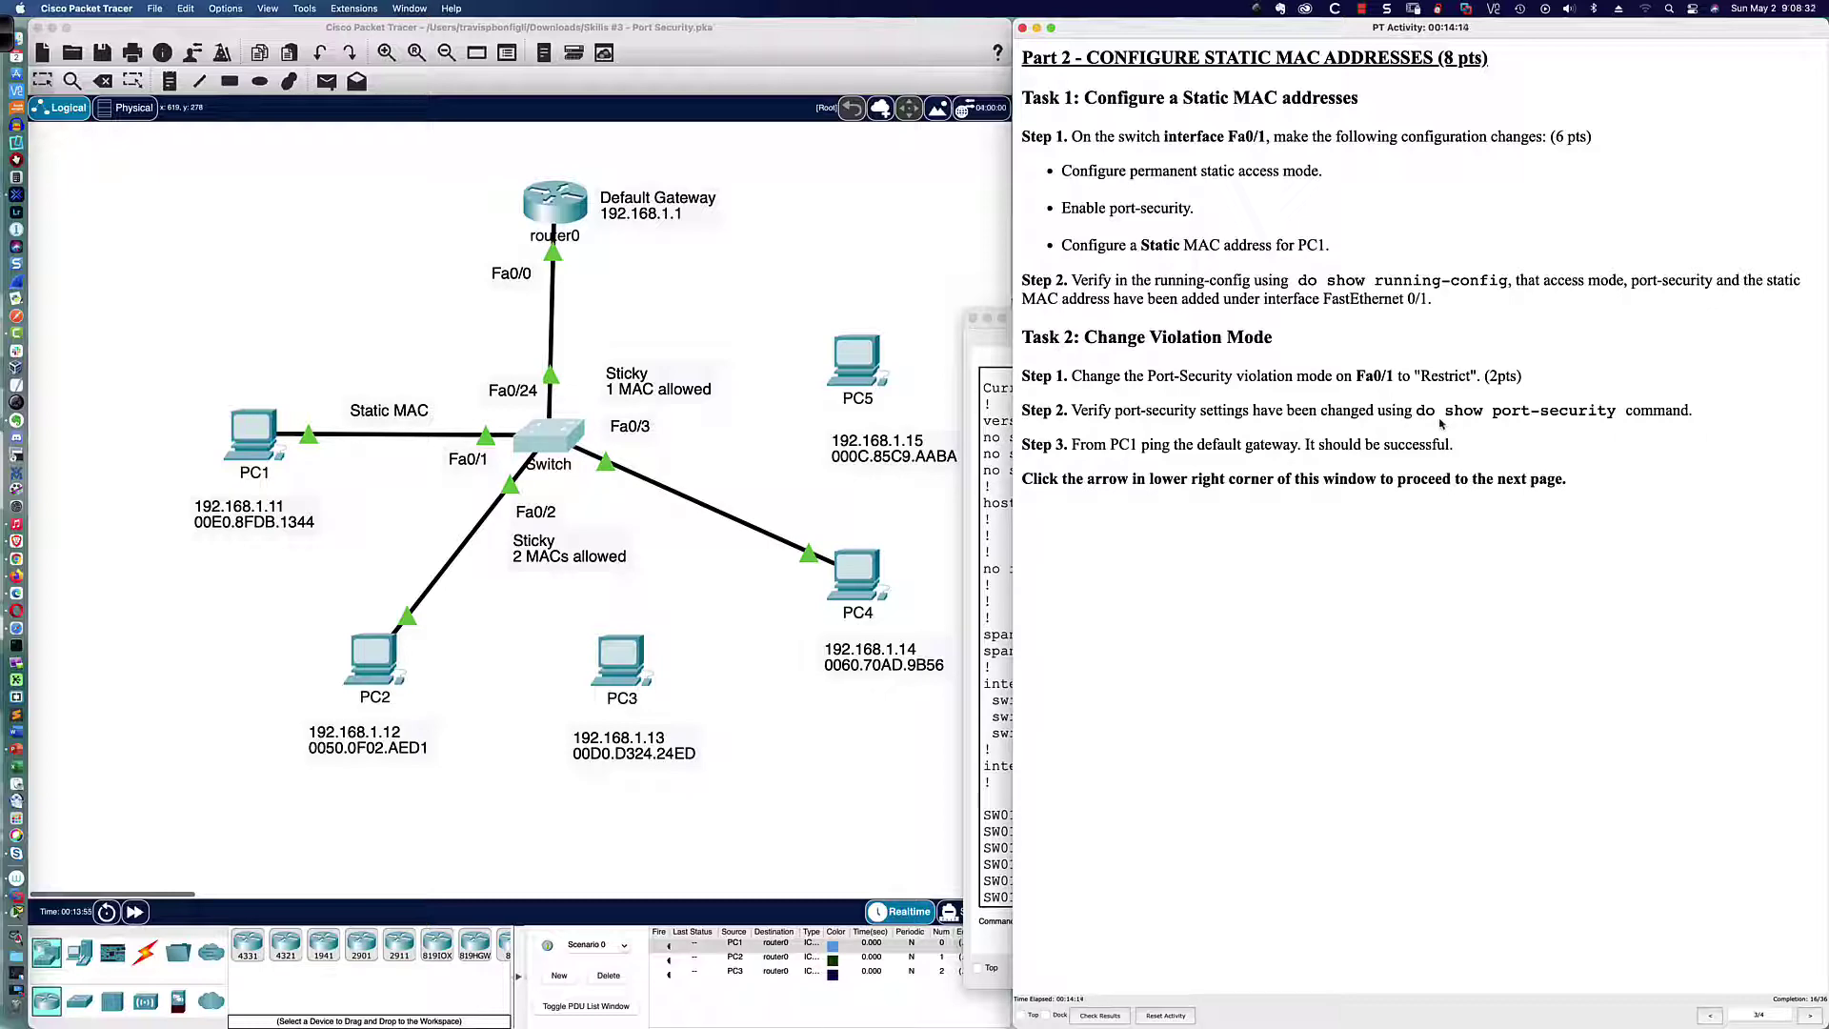
click(1001, 527)
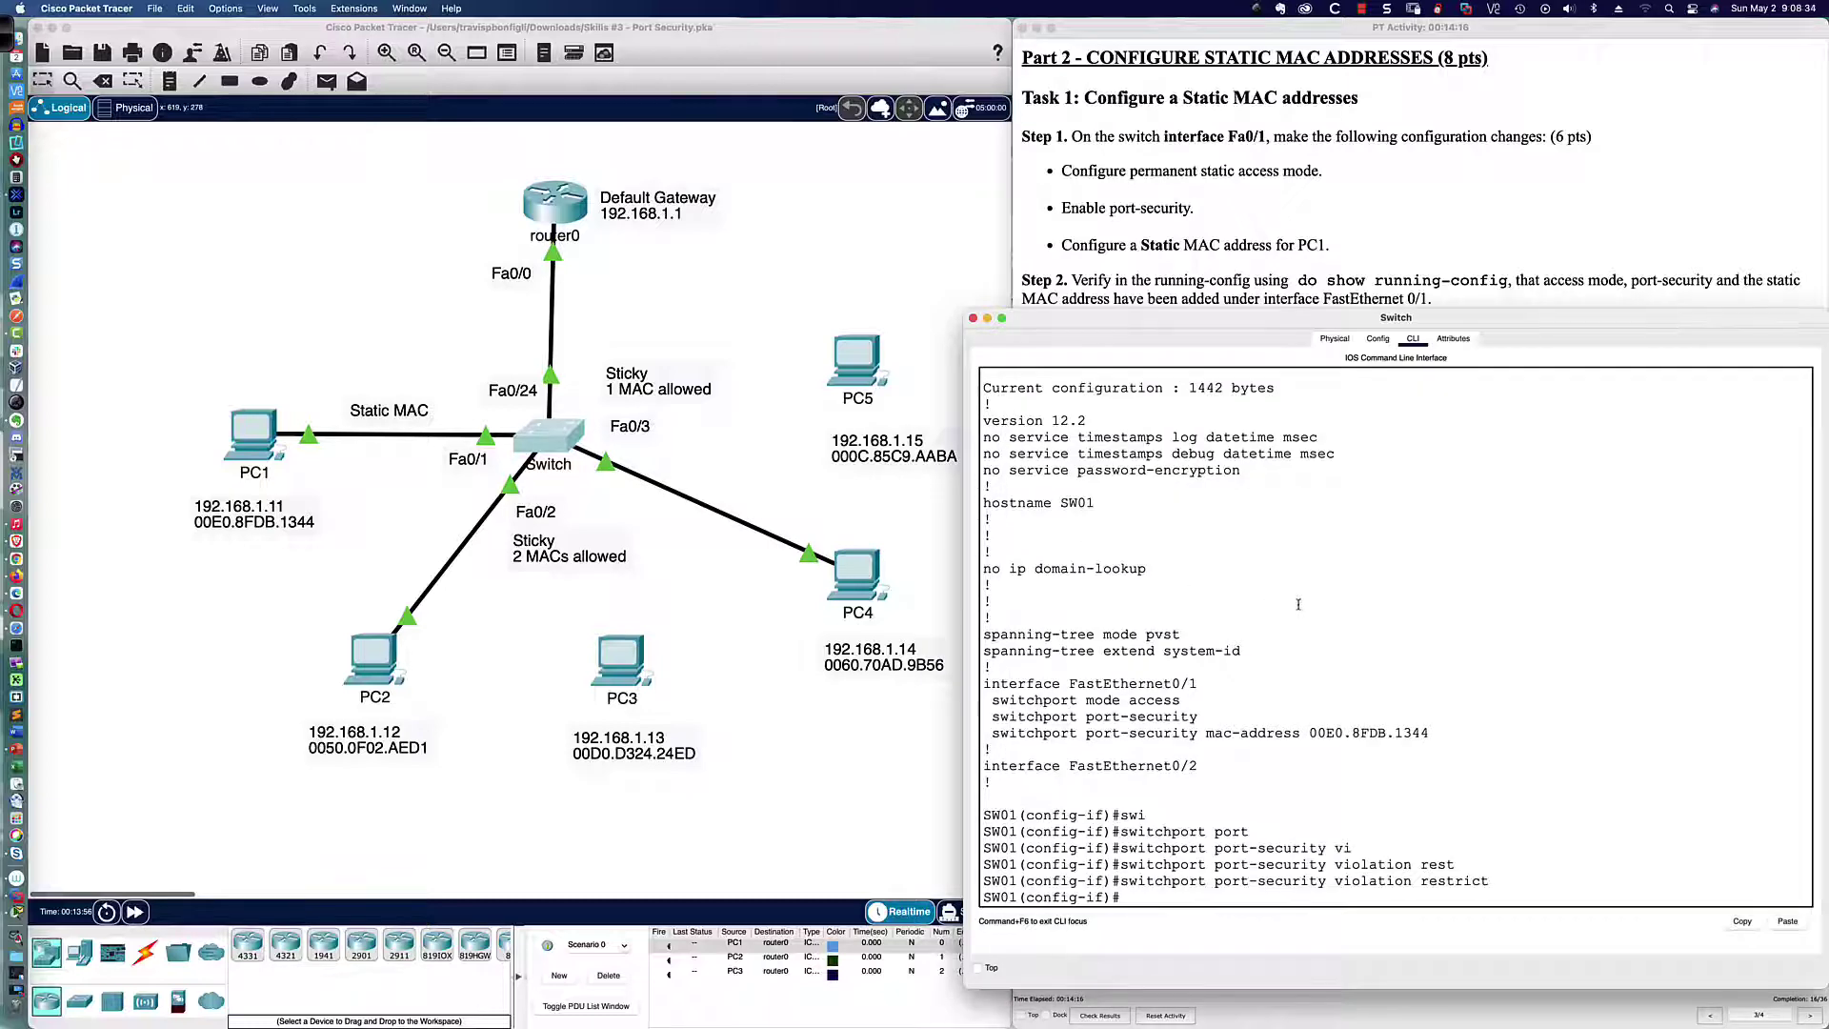
text(do sh port-=se)
key(BackSpace)
key(BackSpace)
key(BackSpace)
text(sec)
key(Return)
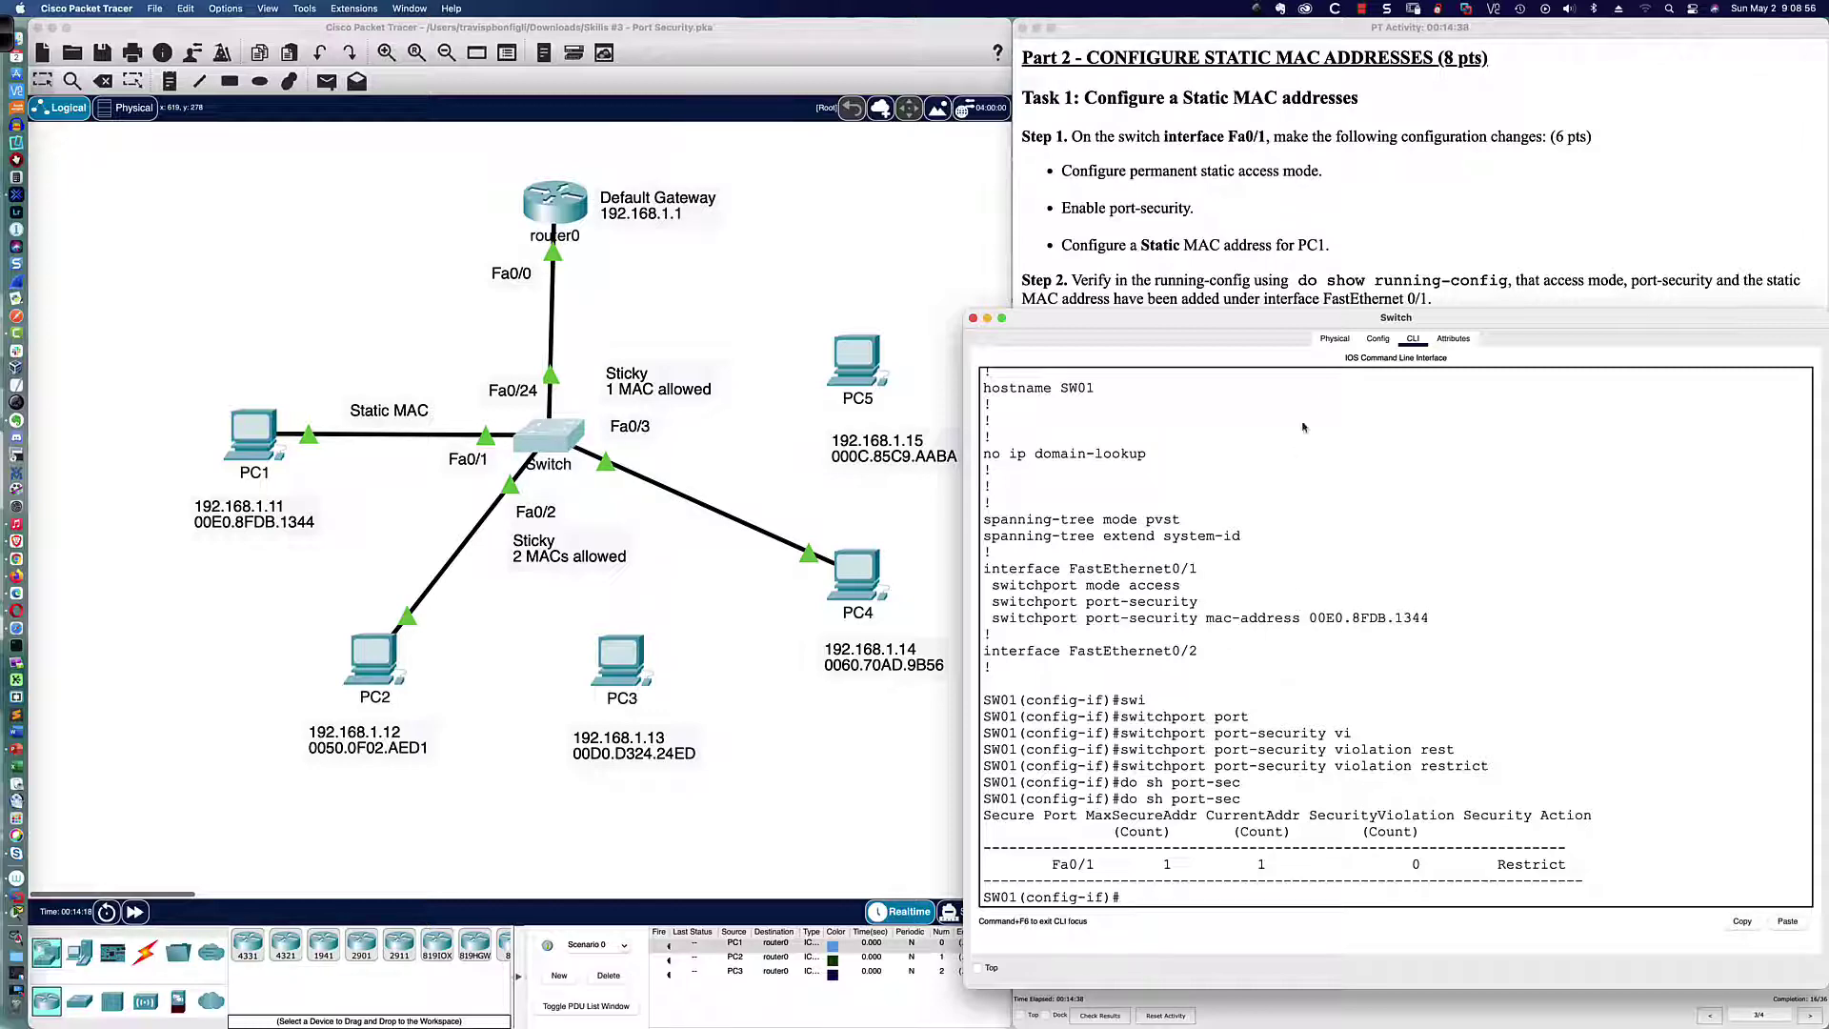
Ping the default gateway 192.168.1.1 from PC1's command prompt
click(1347, 245)
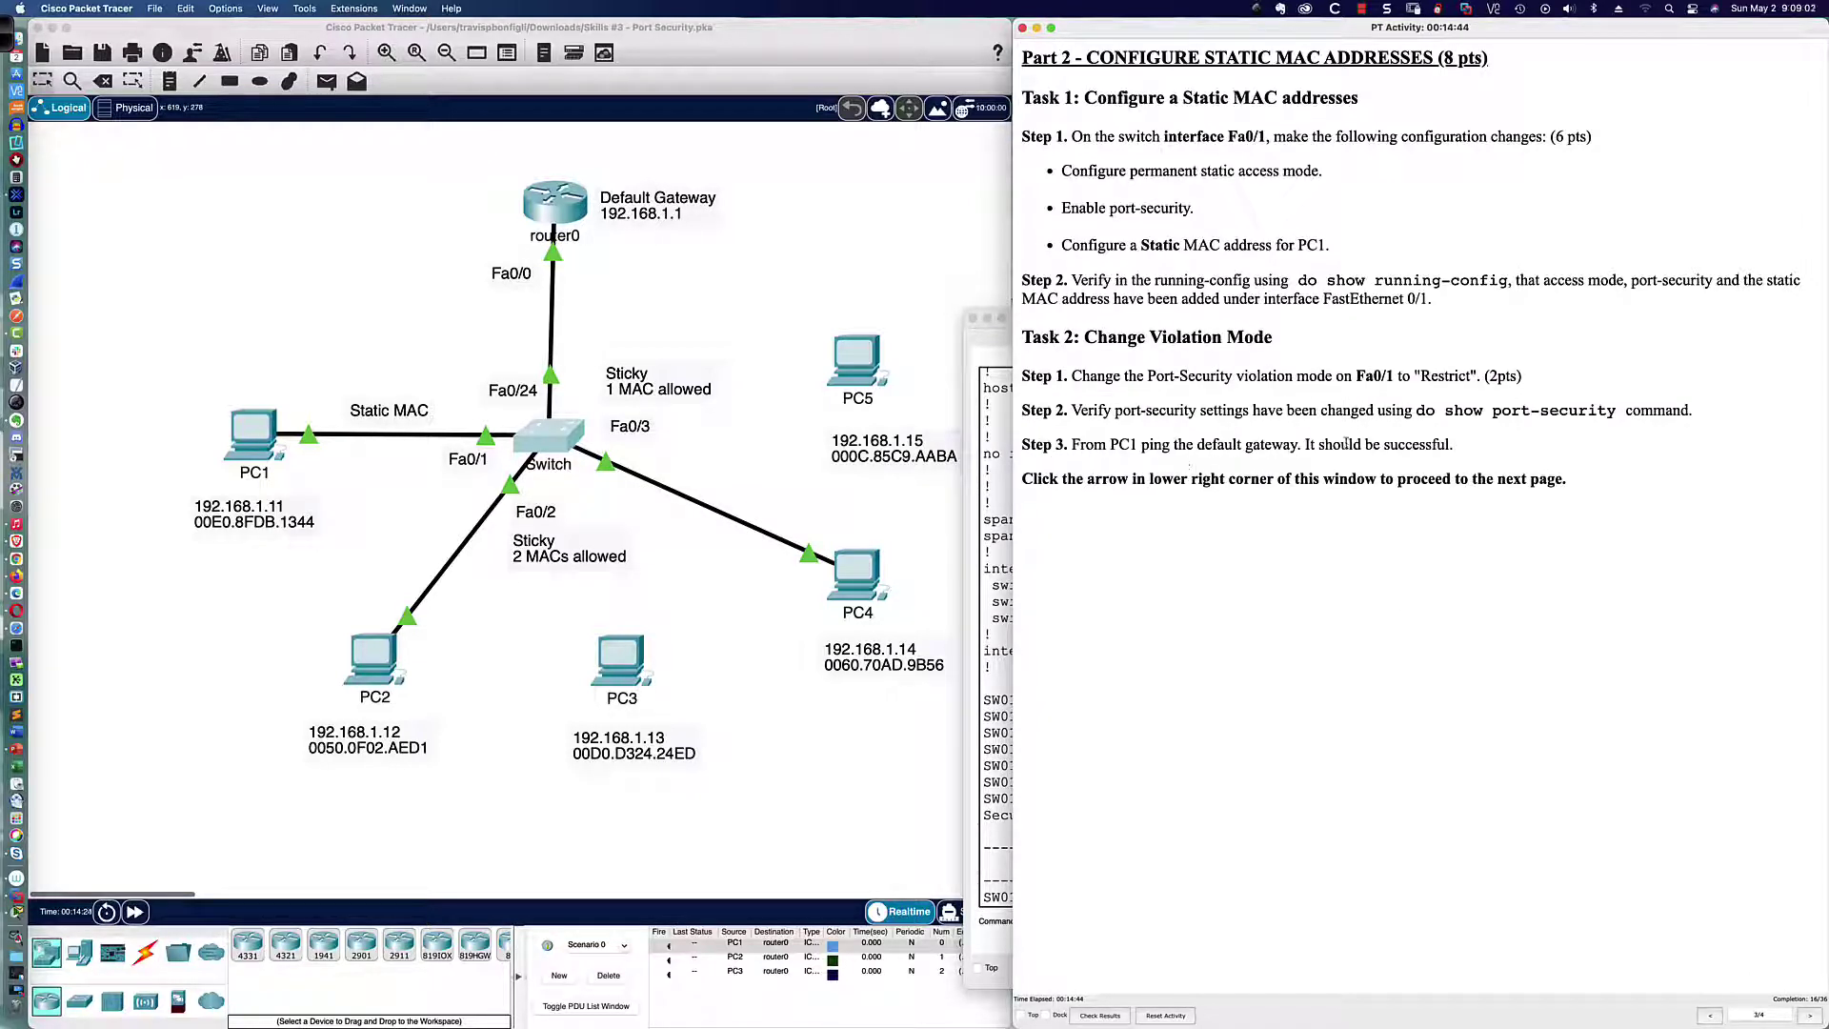
click(245, 437)
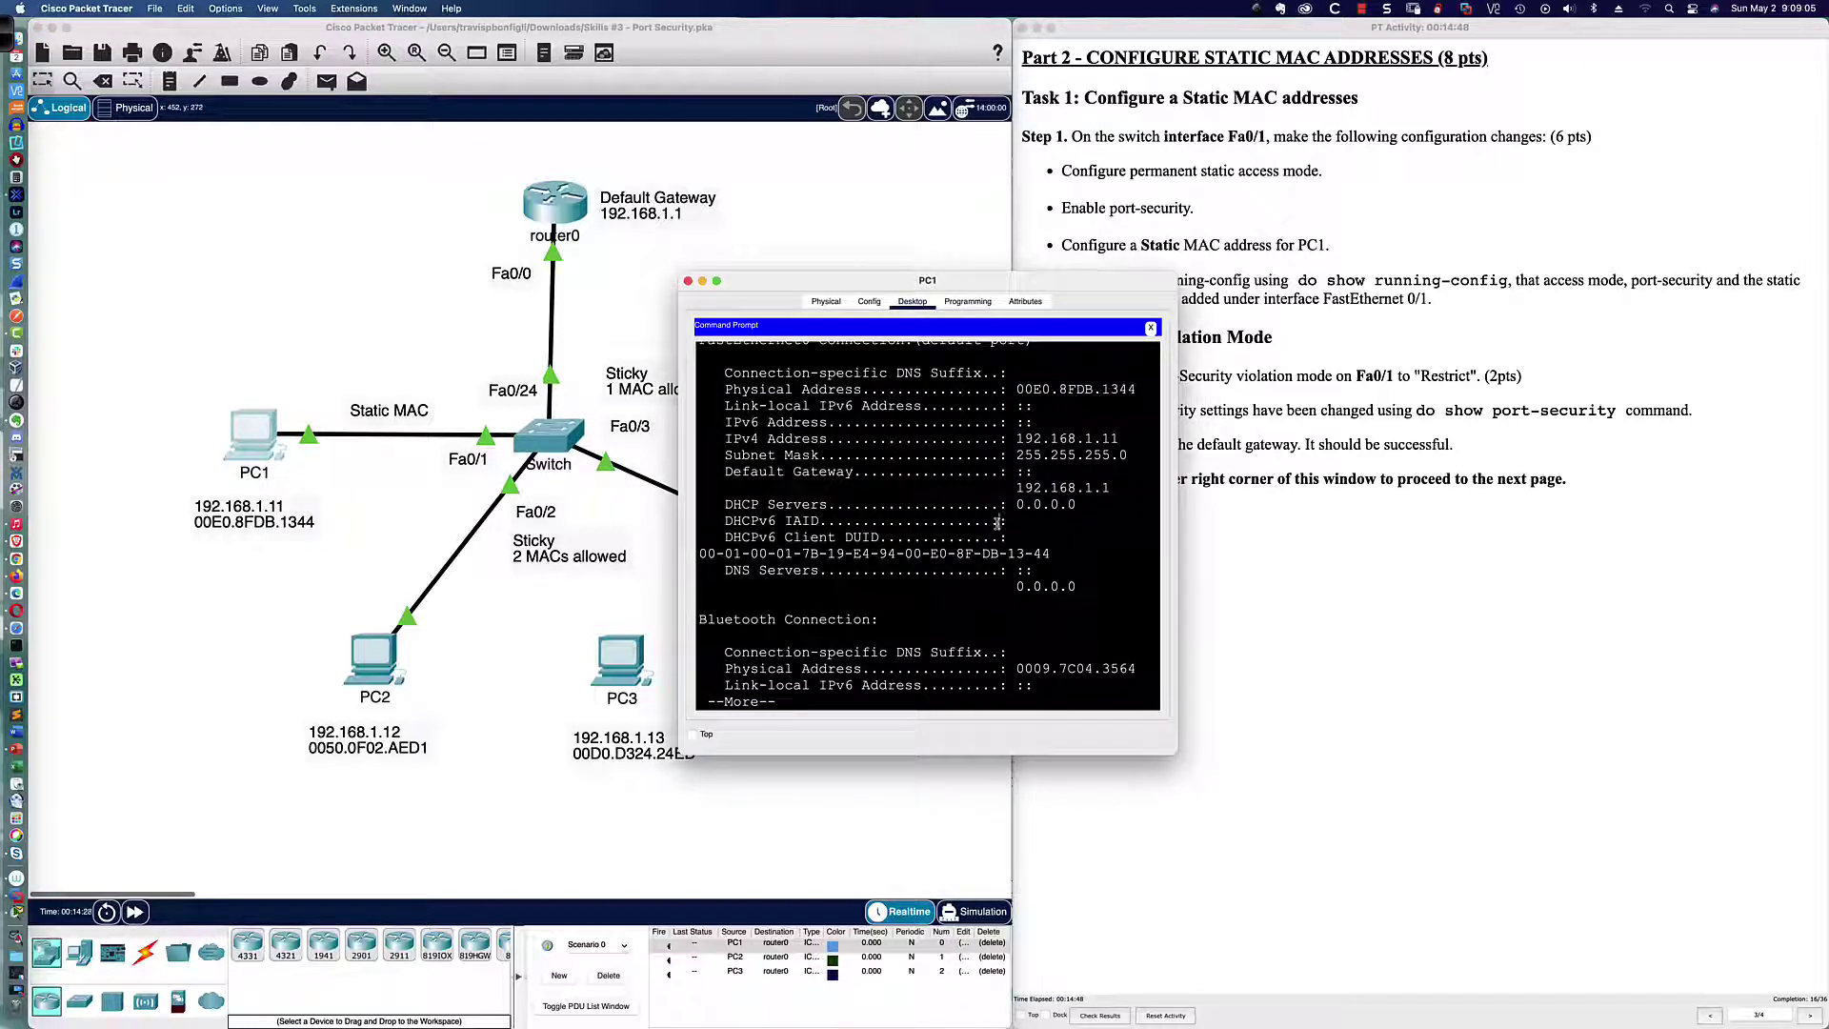
key(space)
text(ping 192.168.1.1)
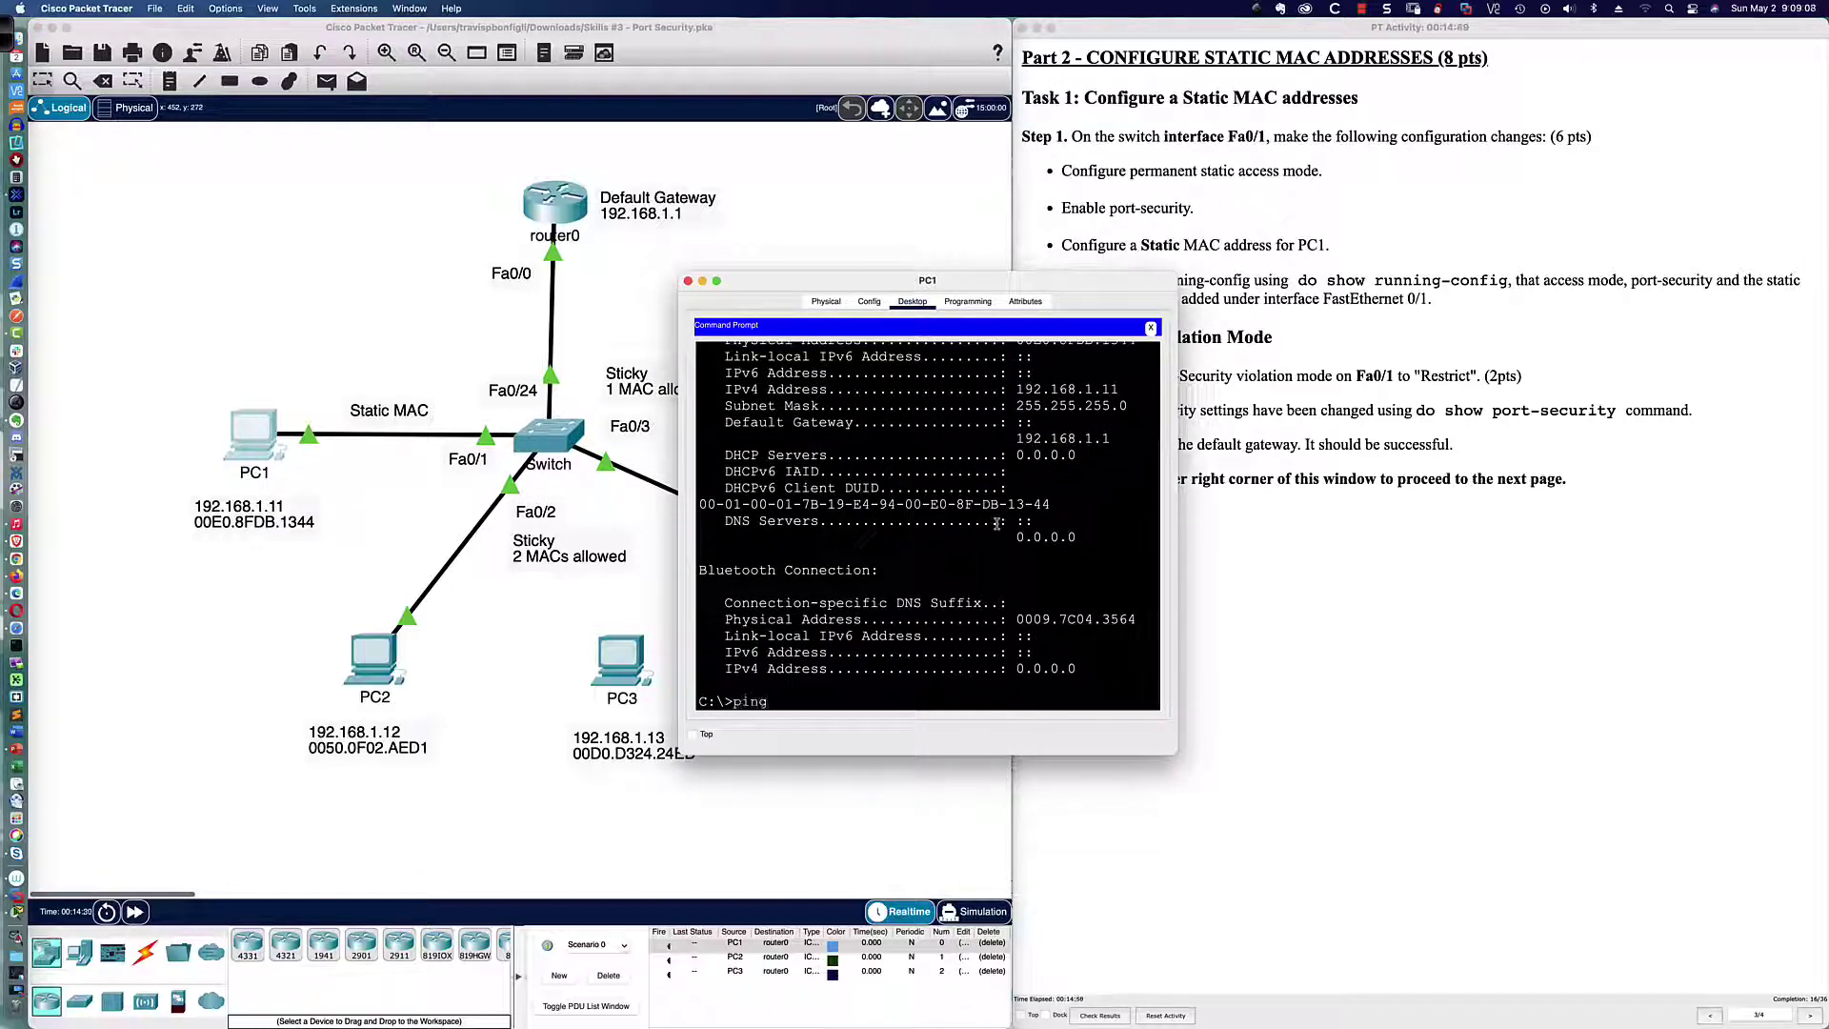
key(Return)
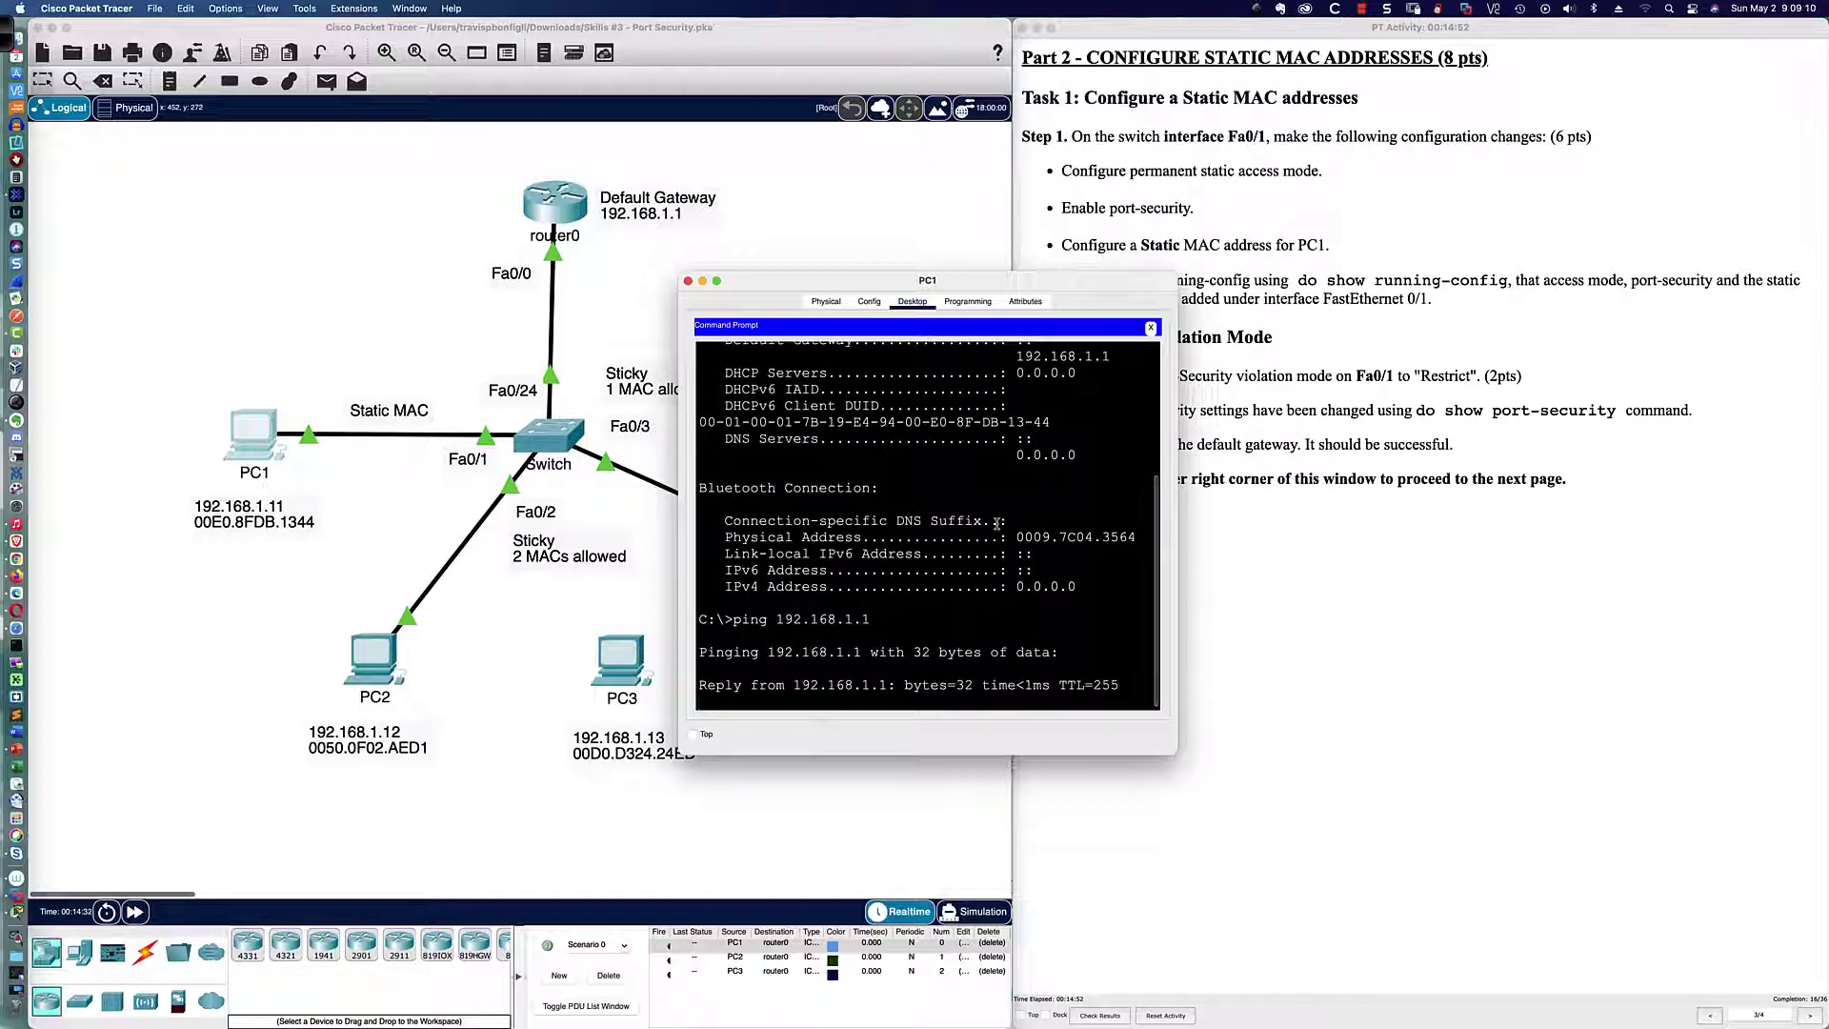
Advance the activity instructions to Part 3 and read the sticky MAC address tasks
click(1346, 523)
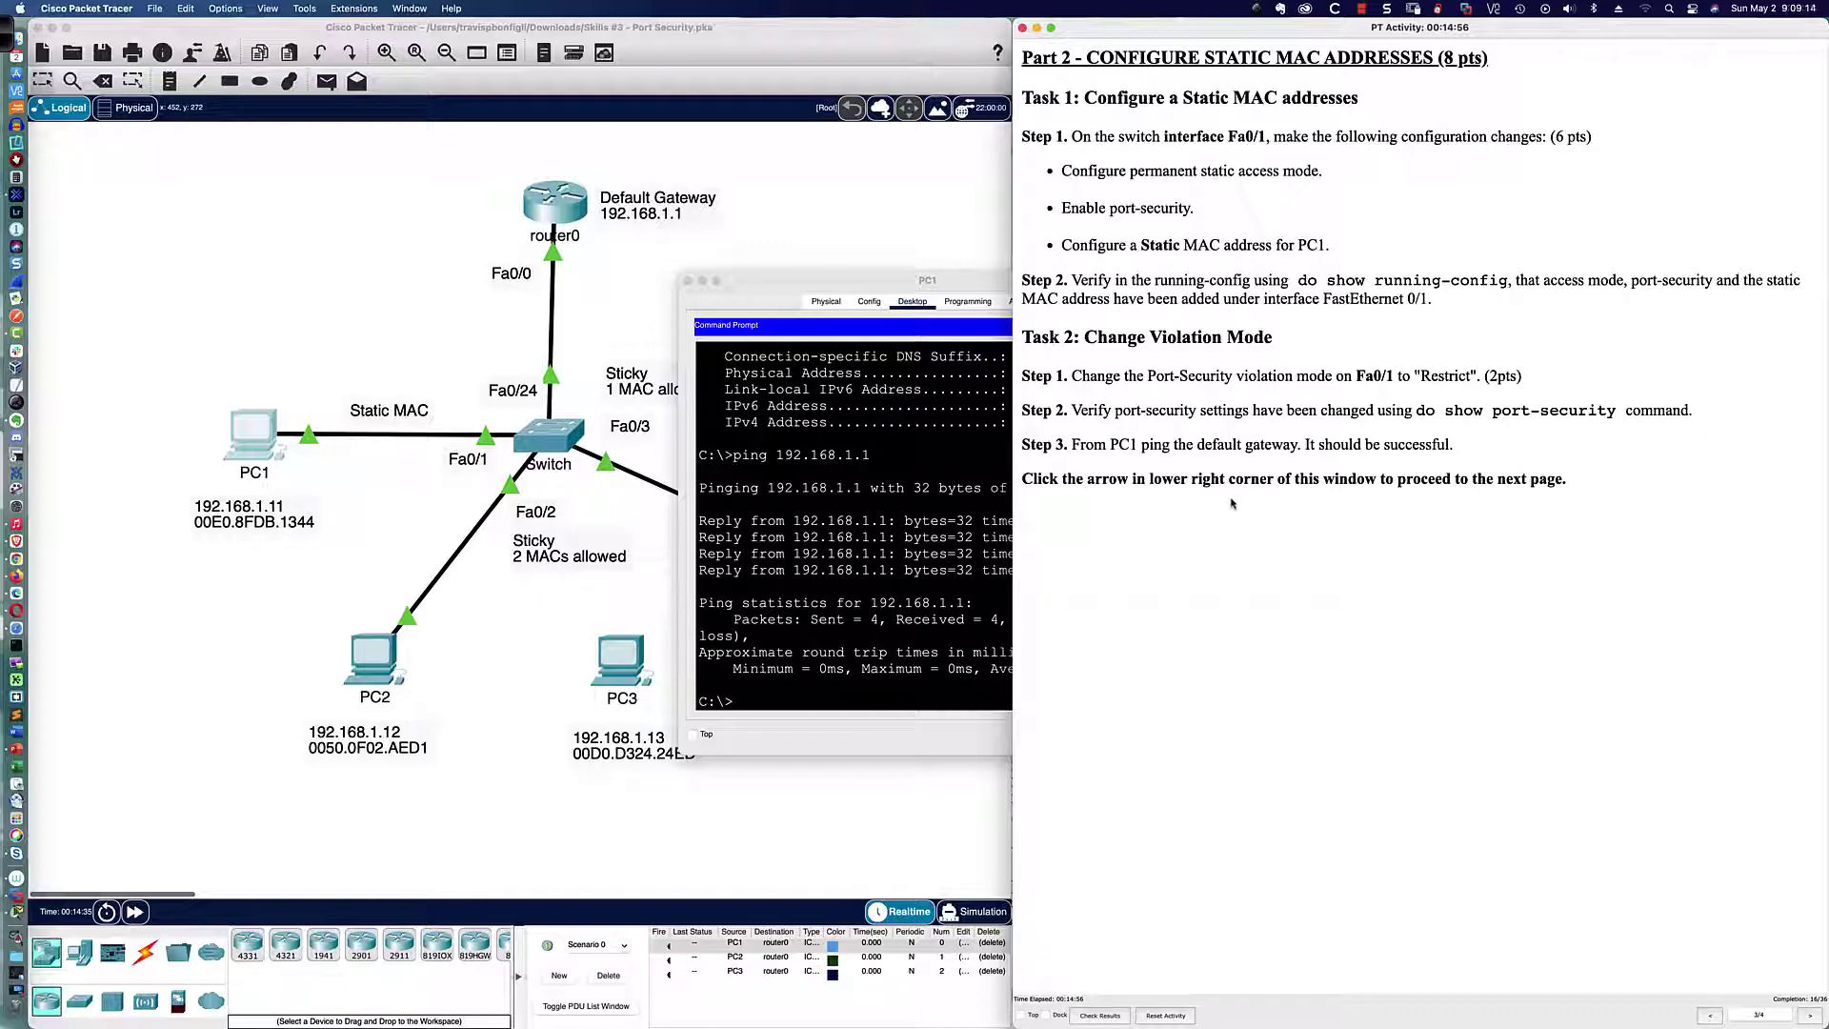
scroll(1761, 1020, down, 1)
click(1808, 1018)
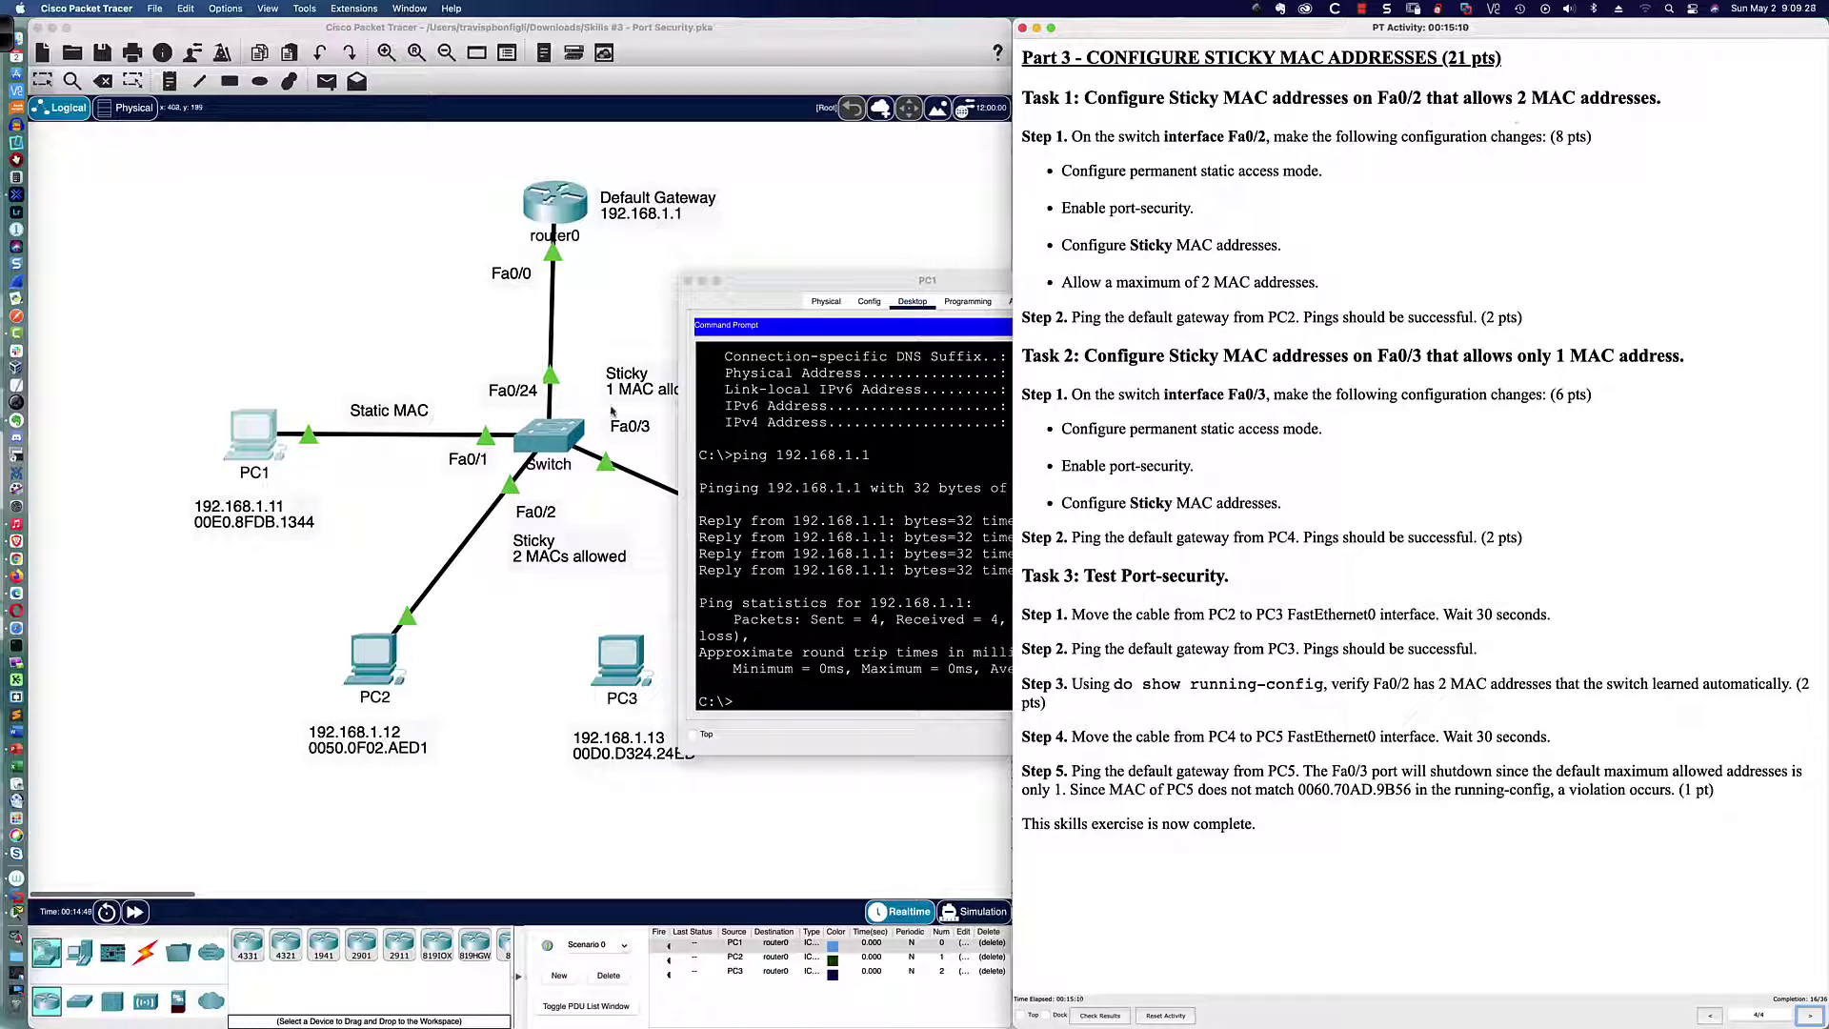
Bring up the switch's CLI, lower its window to uncover the Task 1 instructions, and enter interface fa0/2 configuration with int fa0/2
click(551, 439)
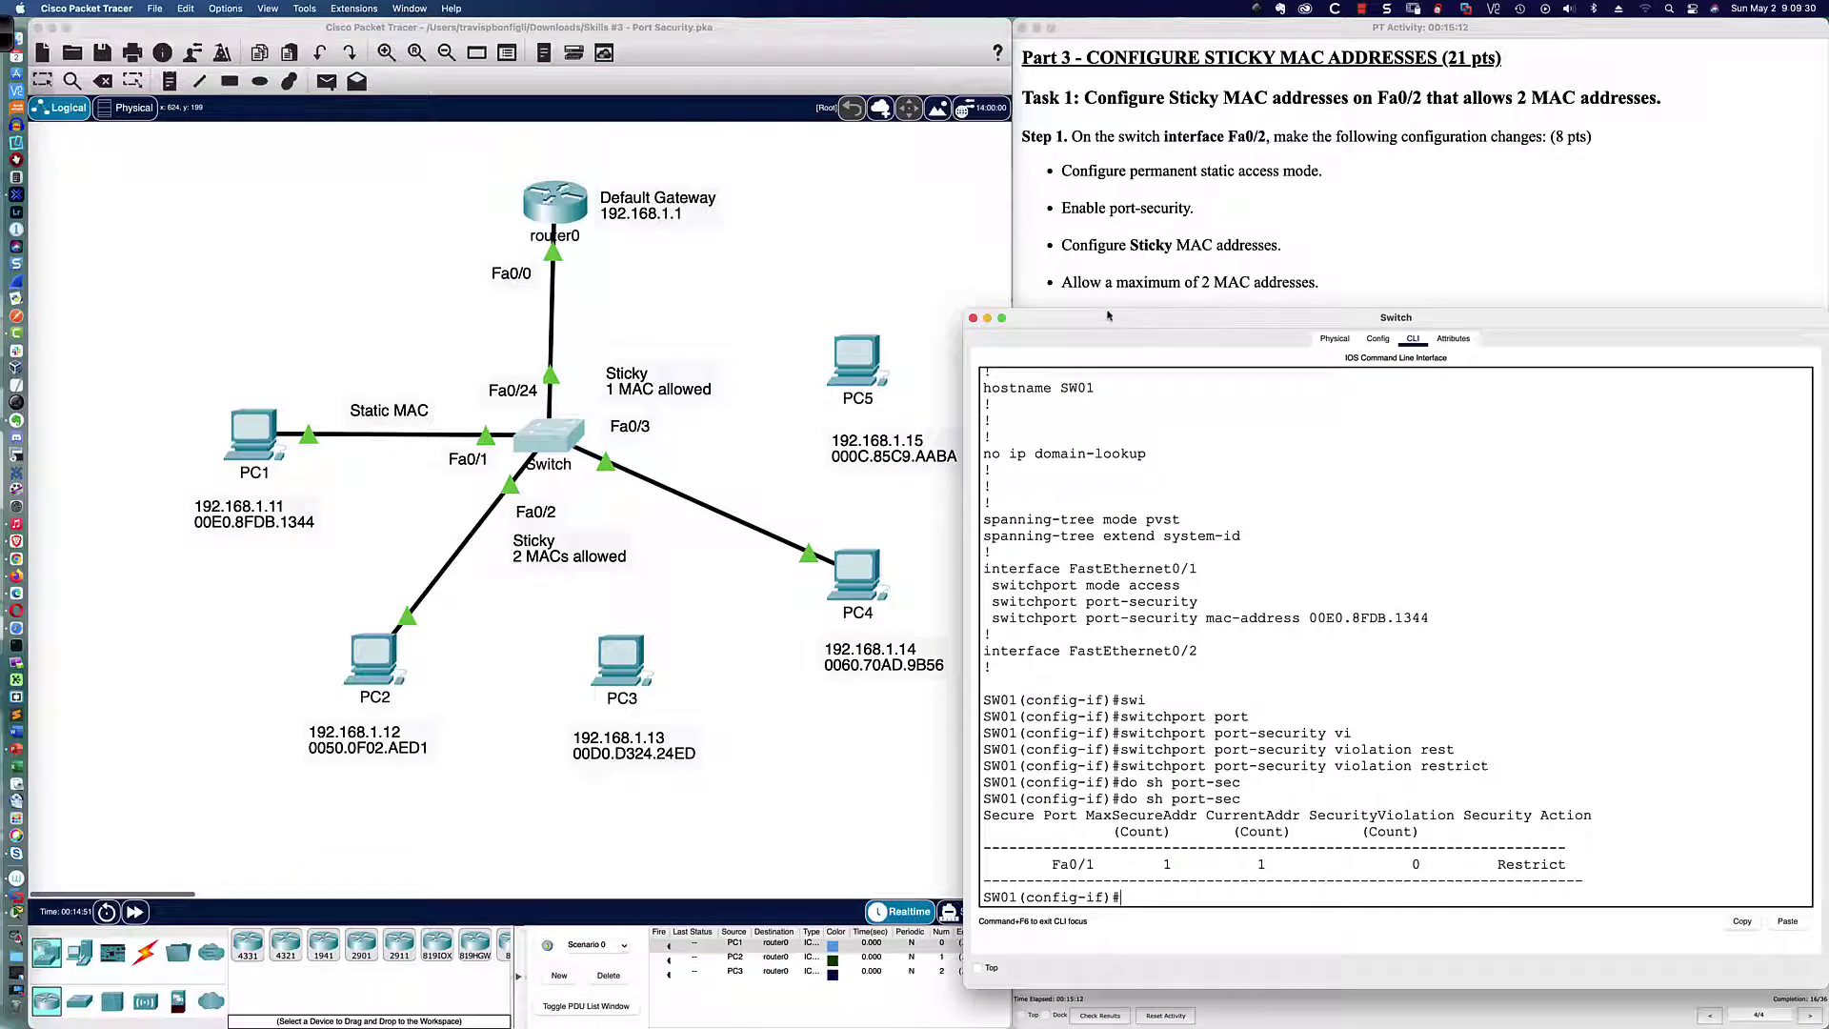
mouse_move(1108, 315)
mouse_down()
mouse_move(1115, 419)
mouse_move(1126, 345)
mouse_up()
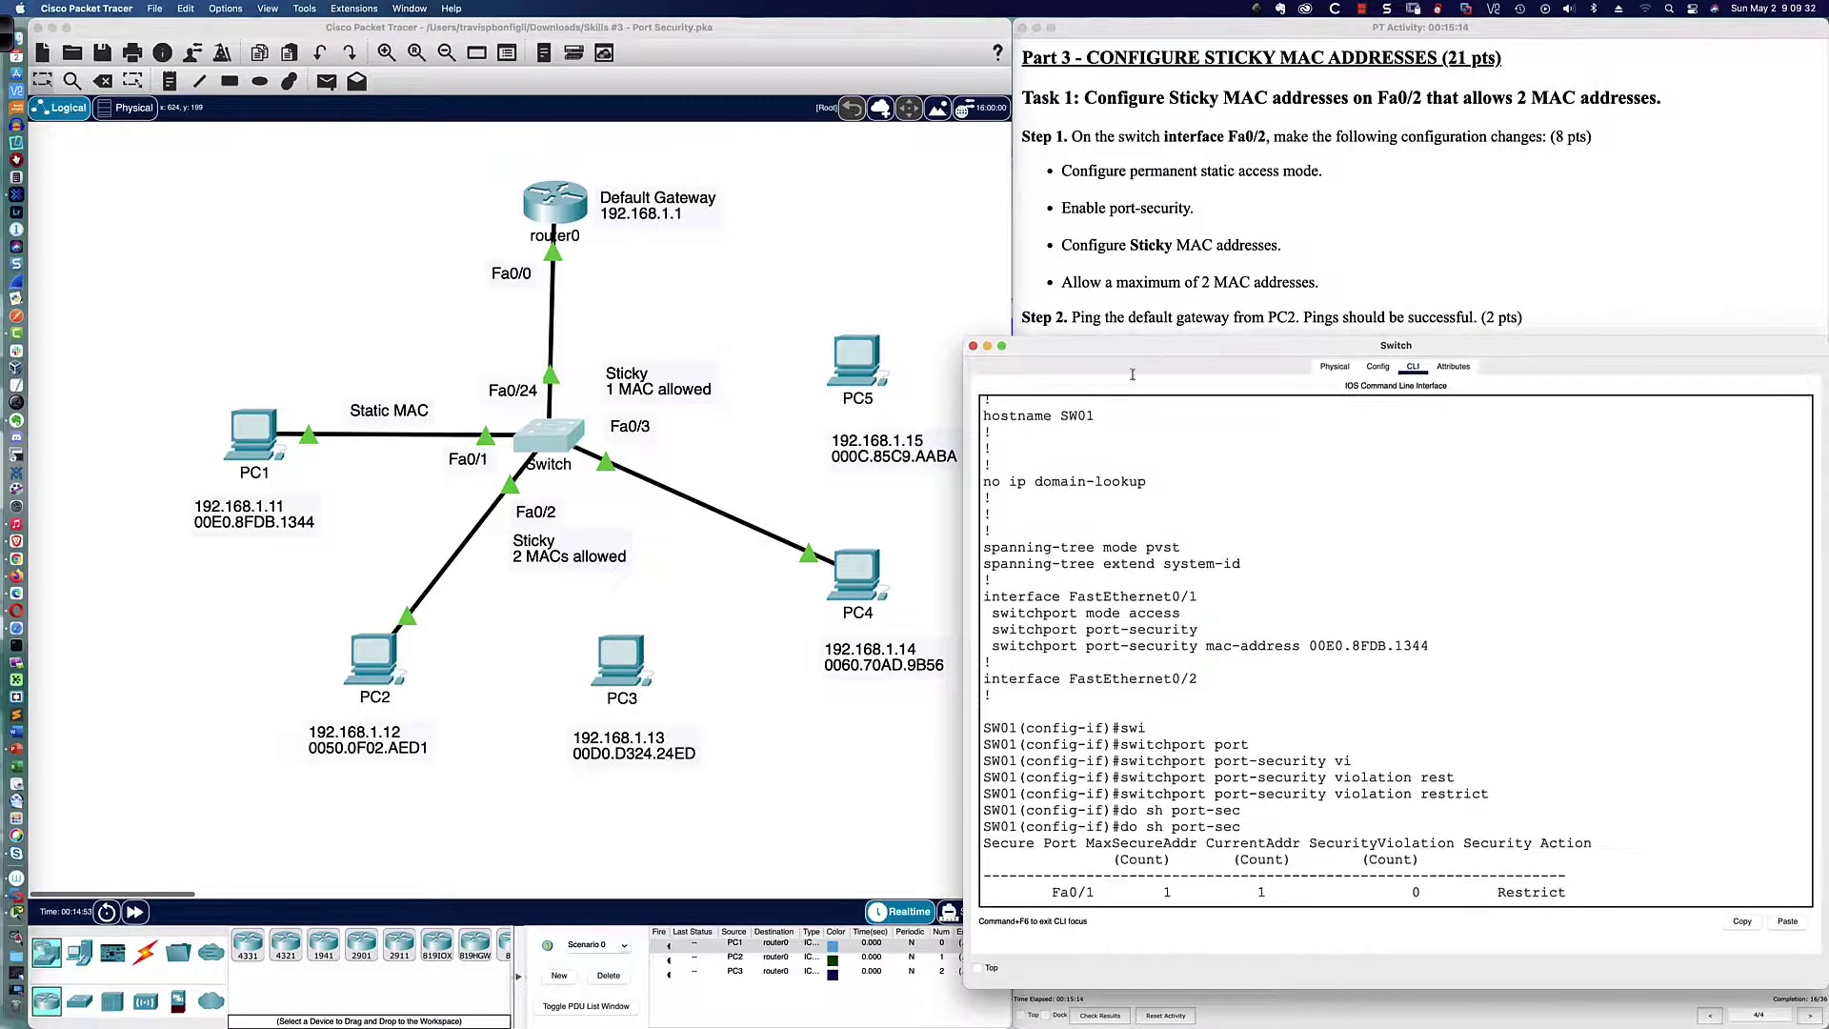
key(Return)
key(Return)
key(Return)
key(Return)
text(int )
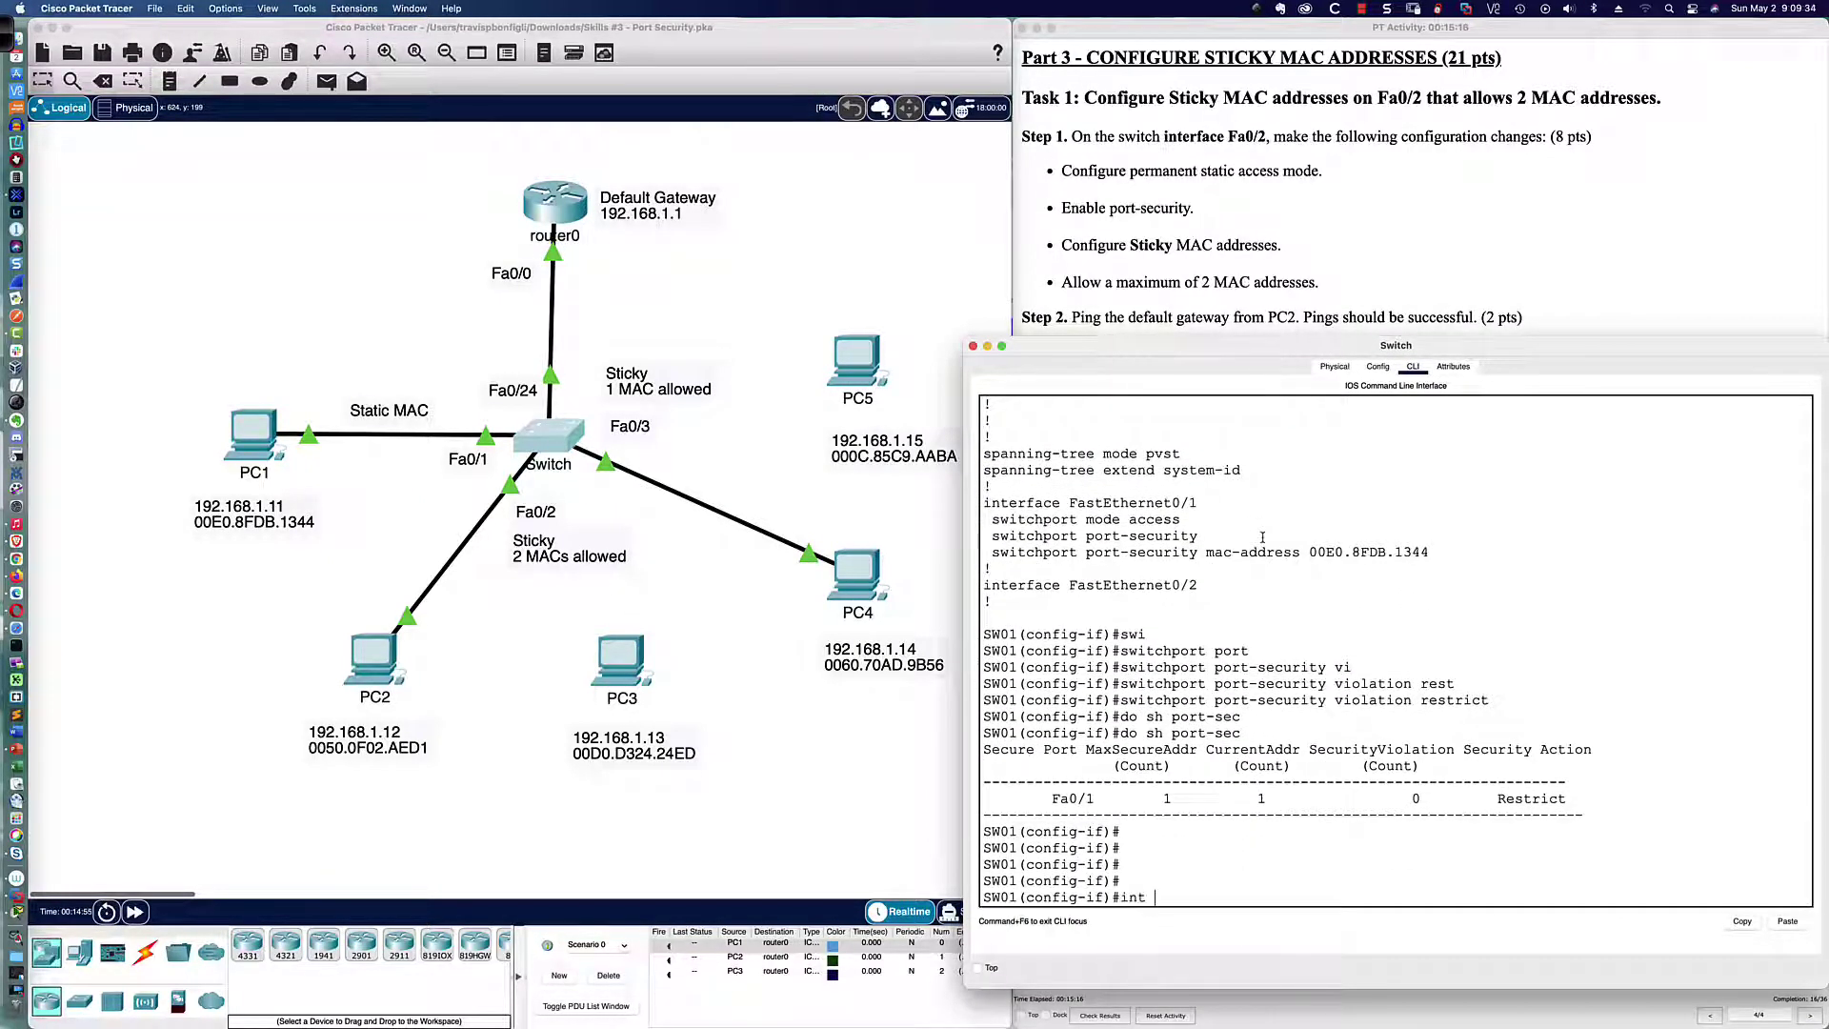
text(fa0/2)
key(Return)
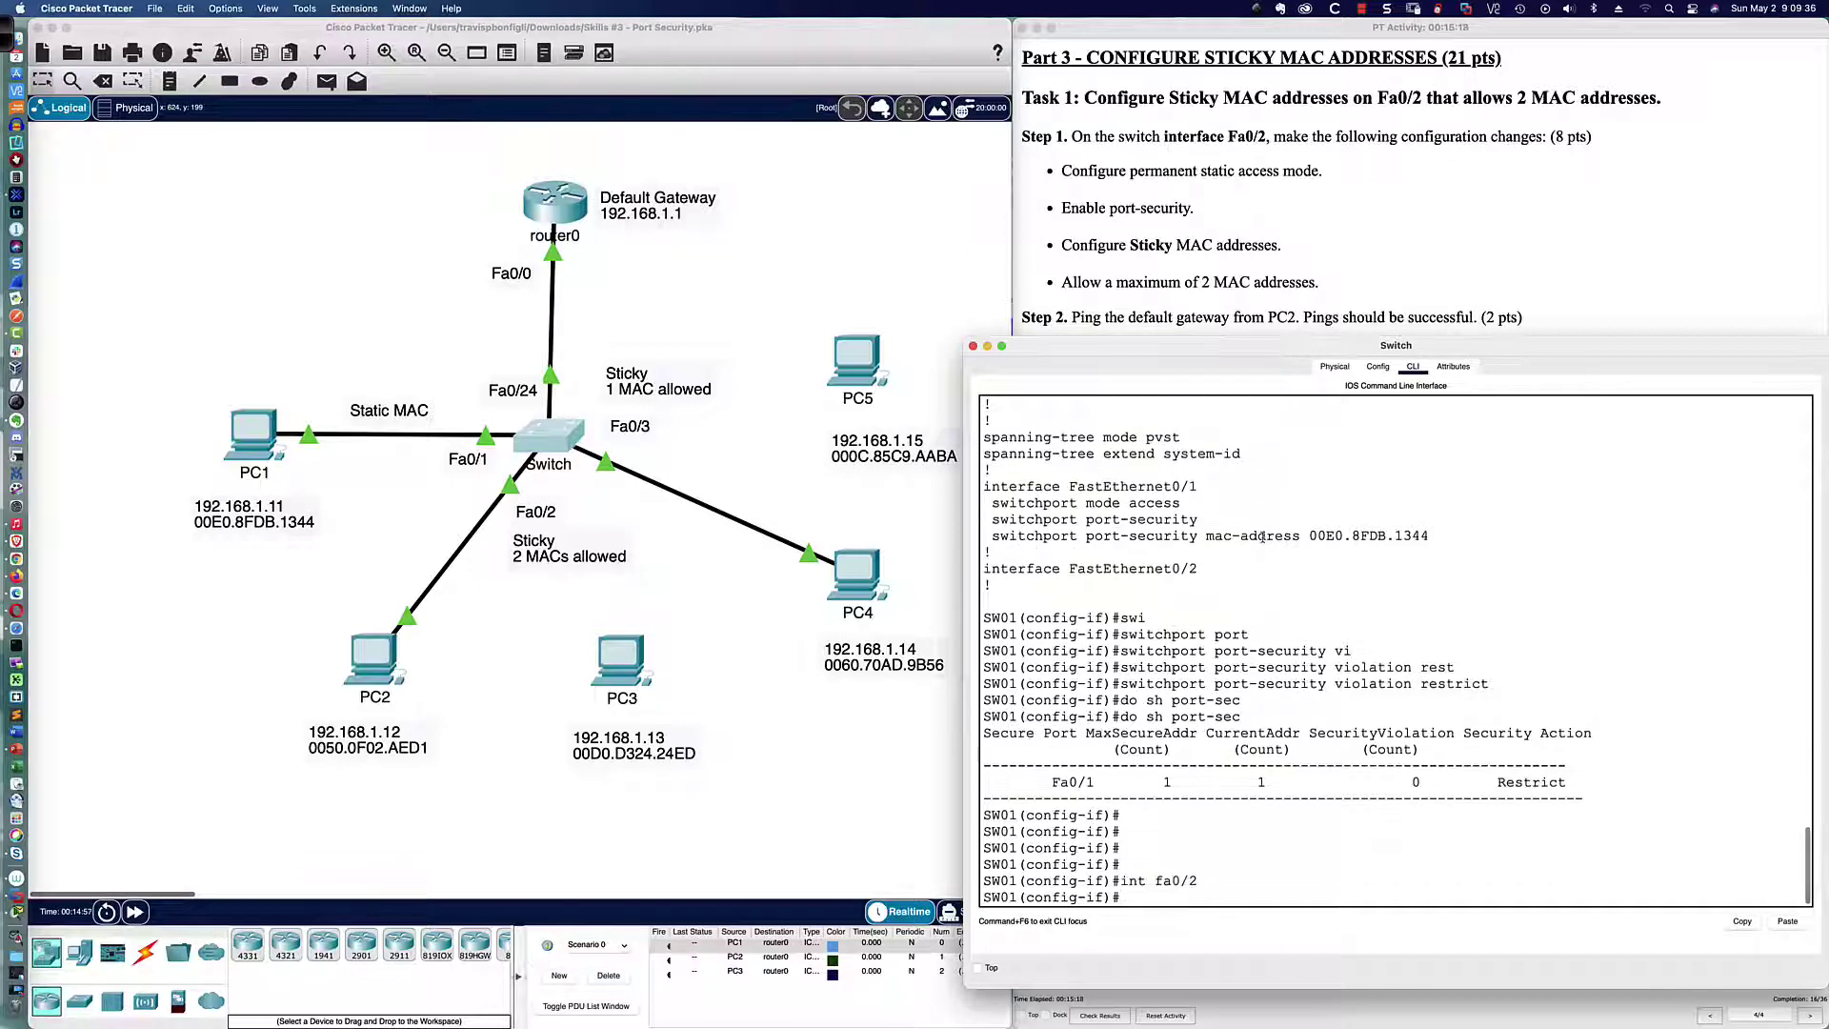
key(Return)
key(Return)
key(Return)
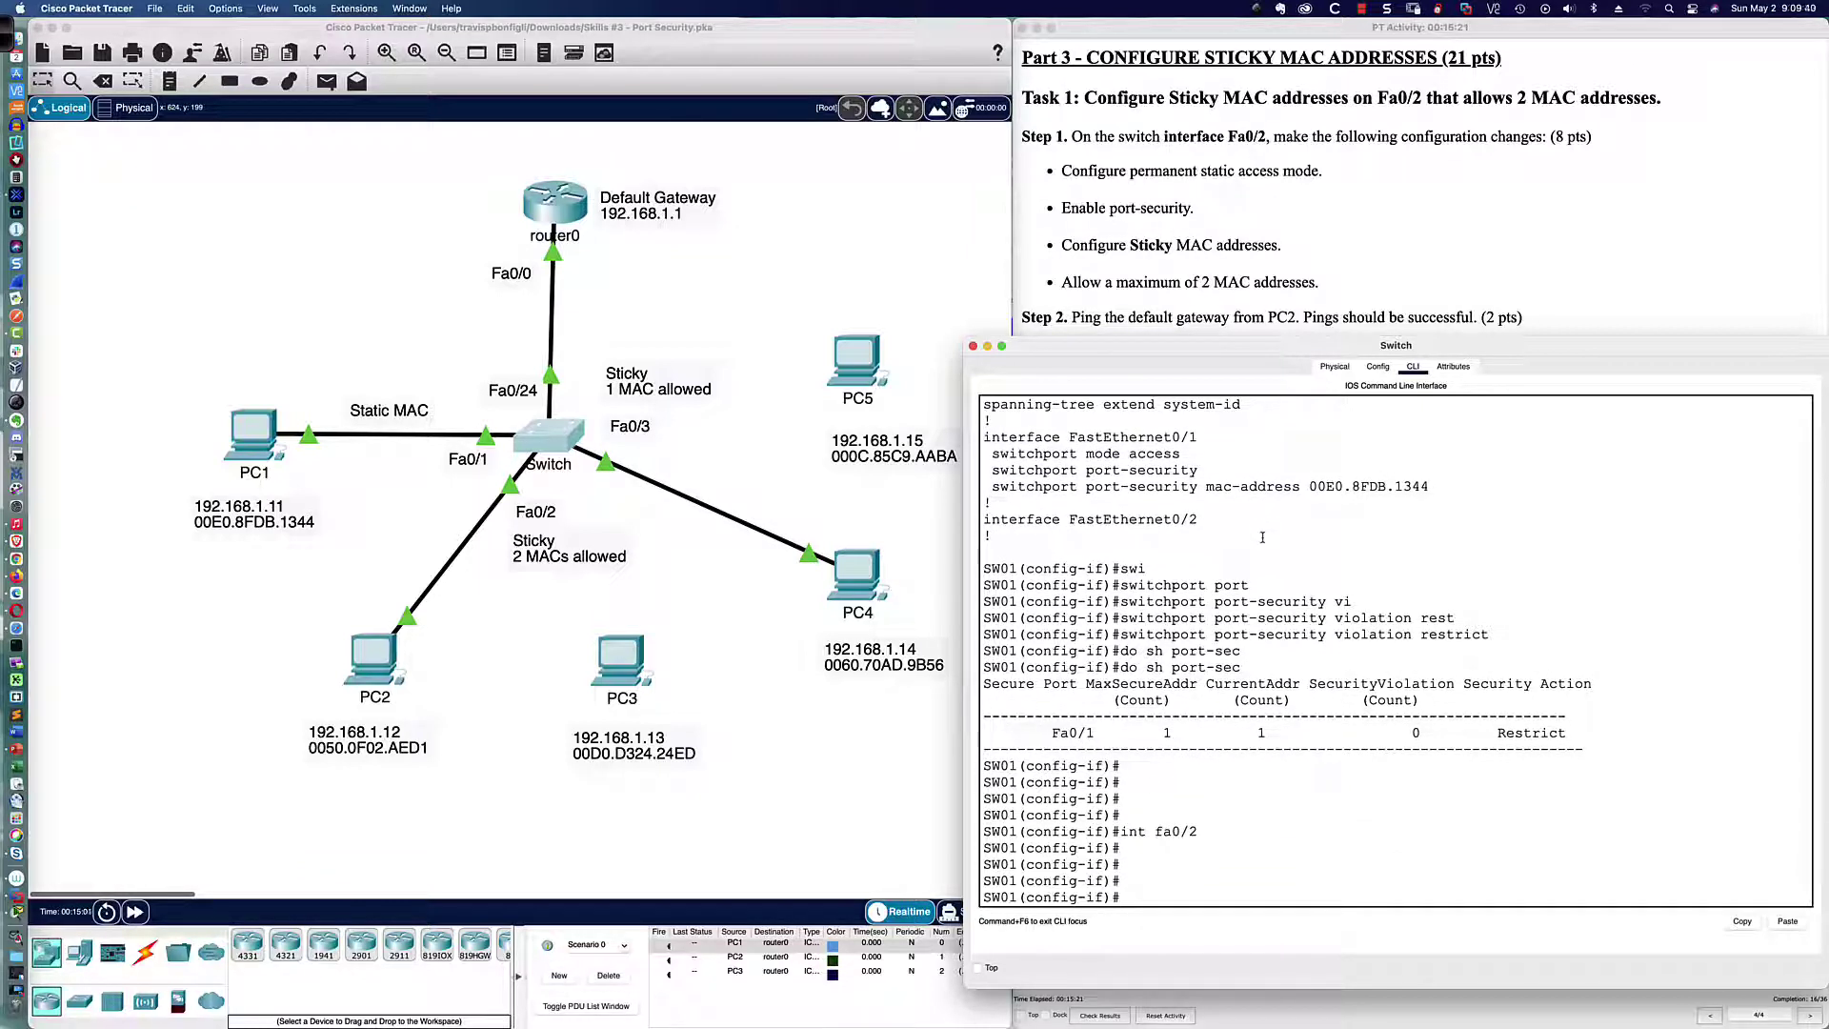
Set interface fa0/2 to permanent static access mode with switchport mode access
text(sw)
key(Tab)
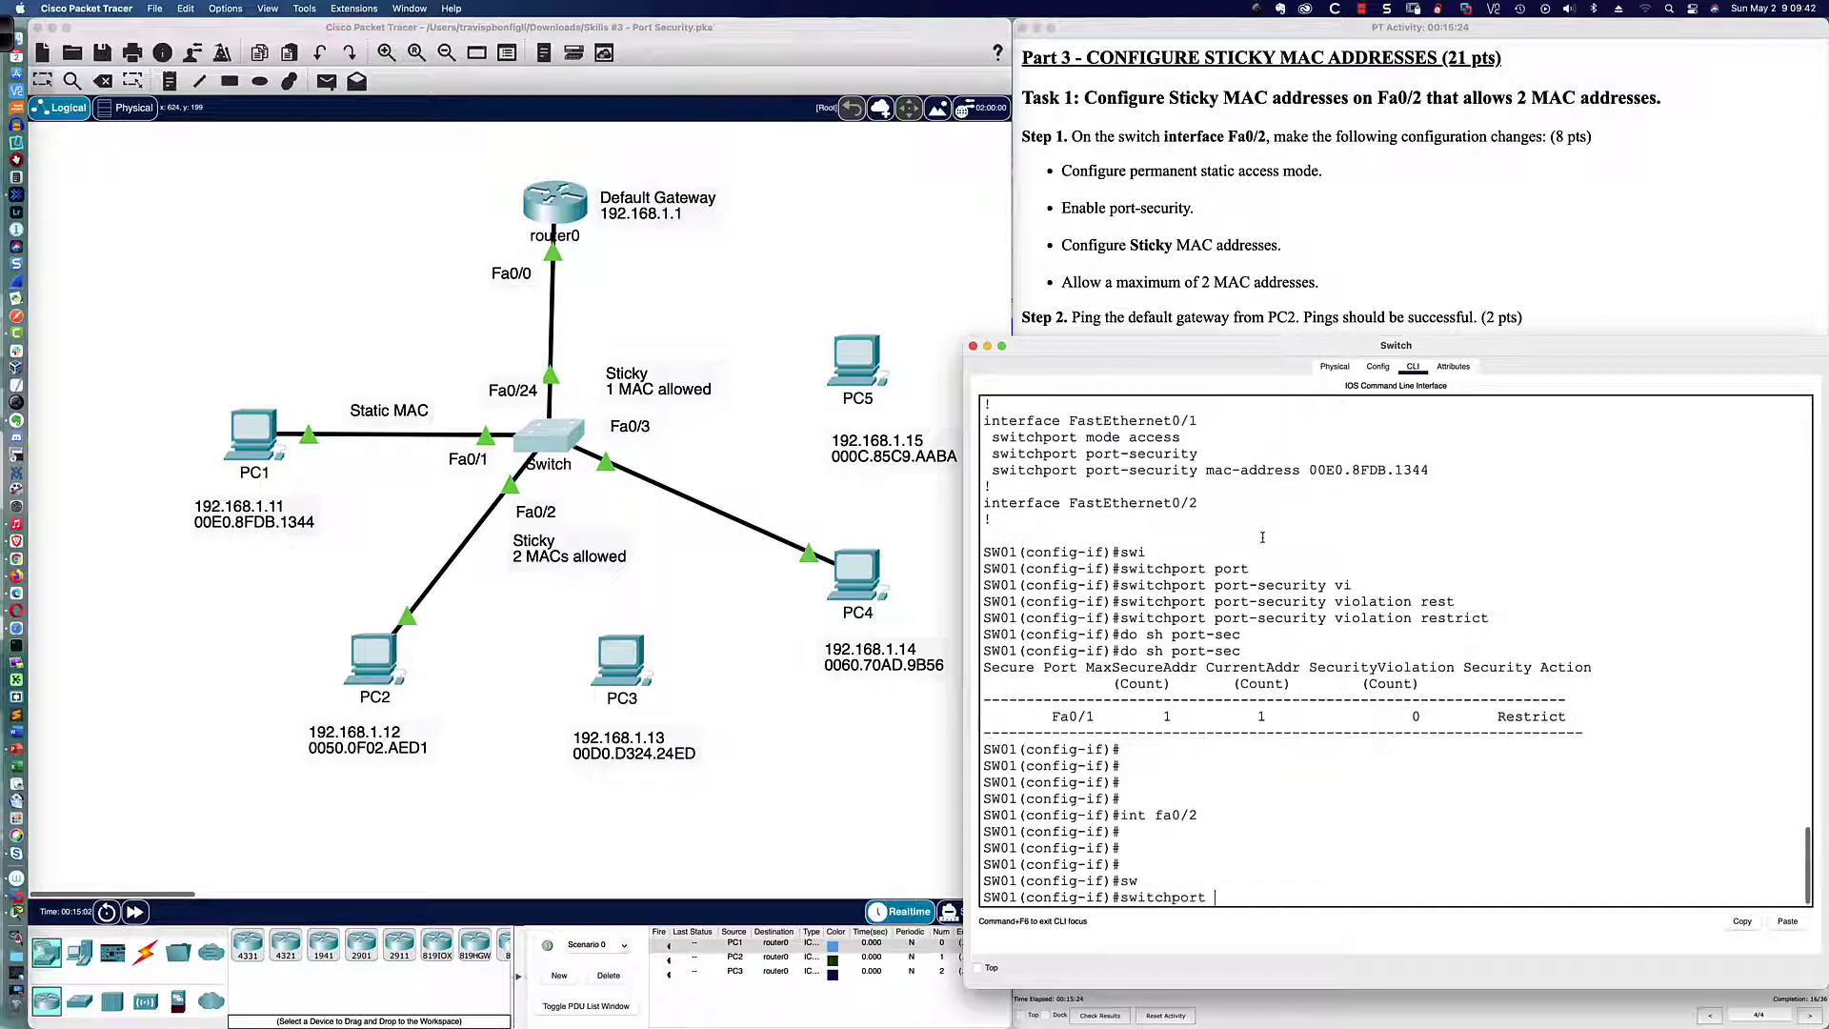
text(mode acc)
key(Tab)
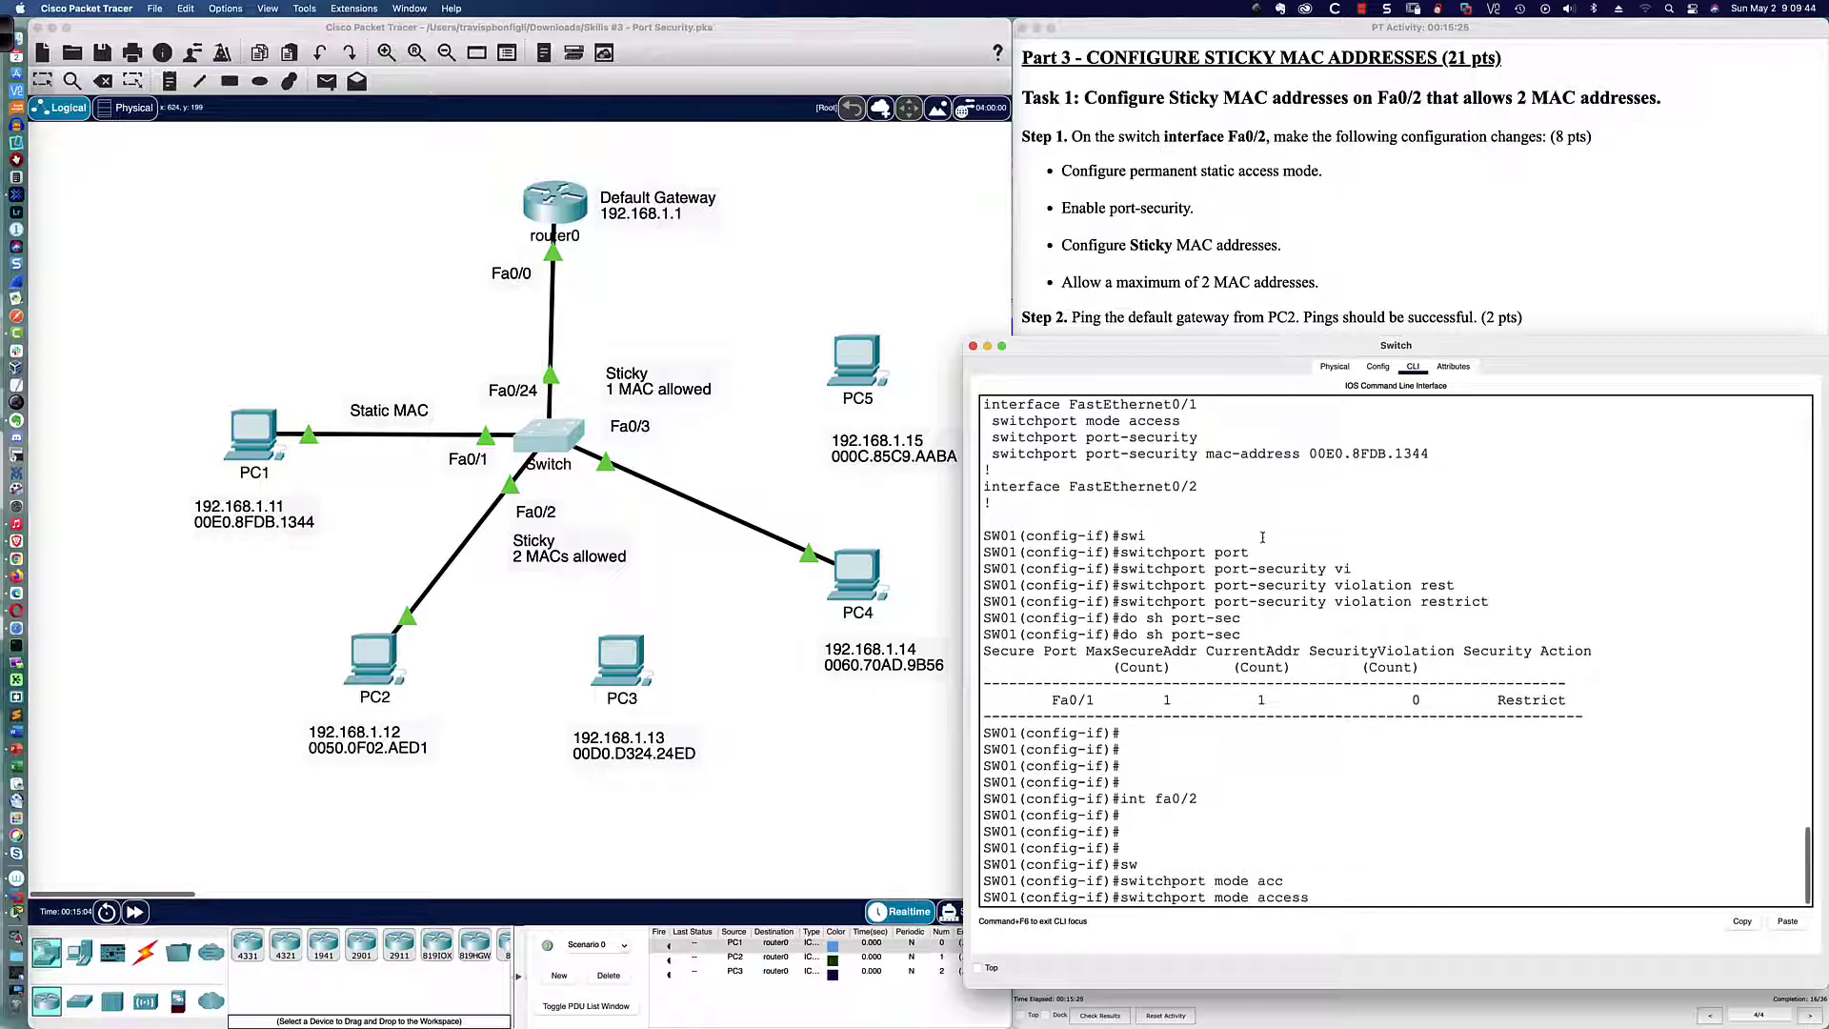
key(Return)
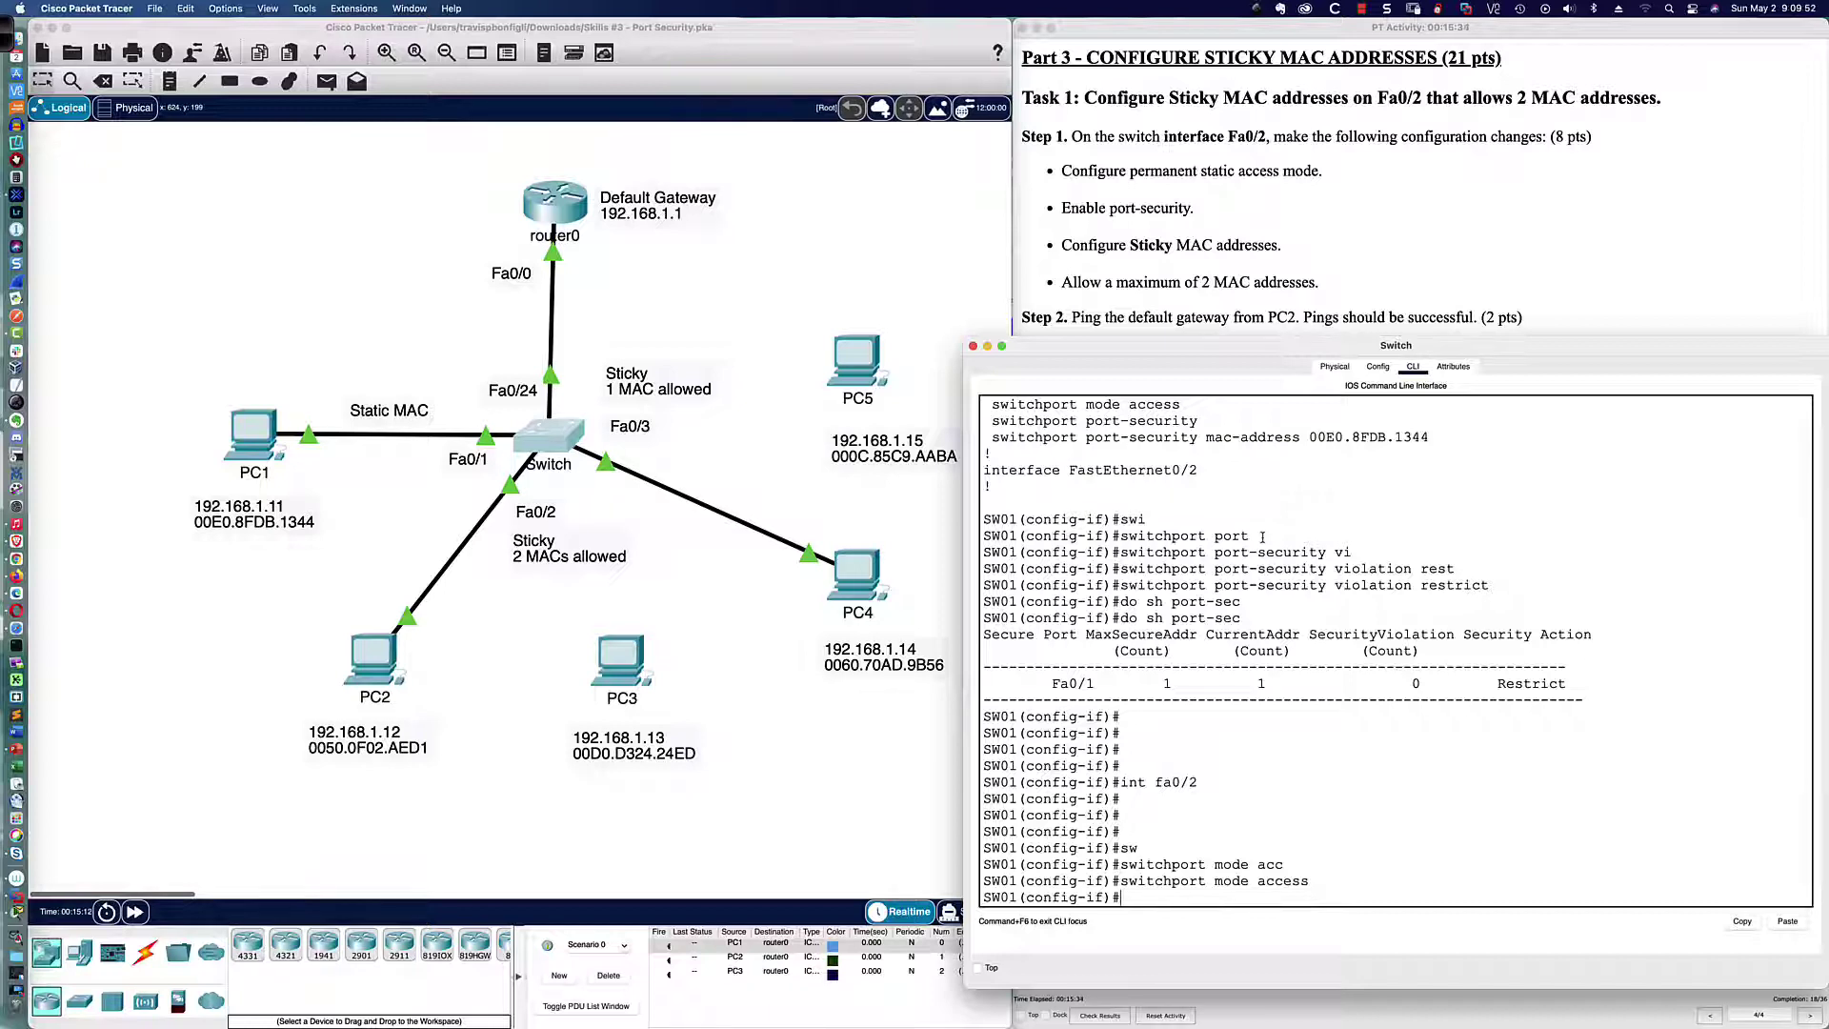
Enable port security on interface fa0/2 with switchport port-security
text(swi)
key(Tab)
text(port)
key(Tab)
key(Return)
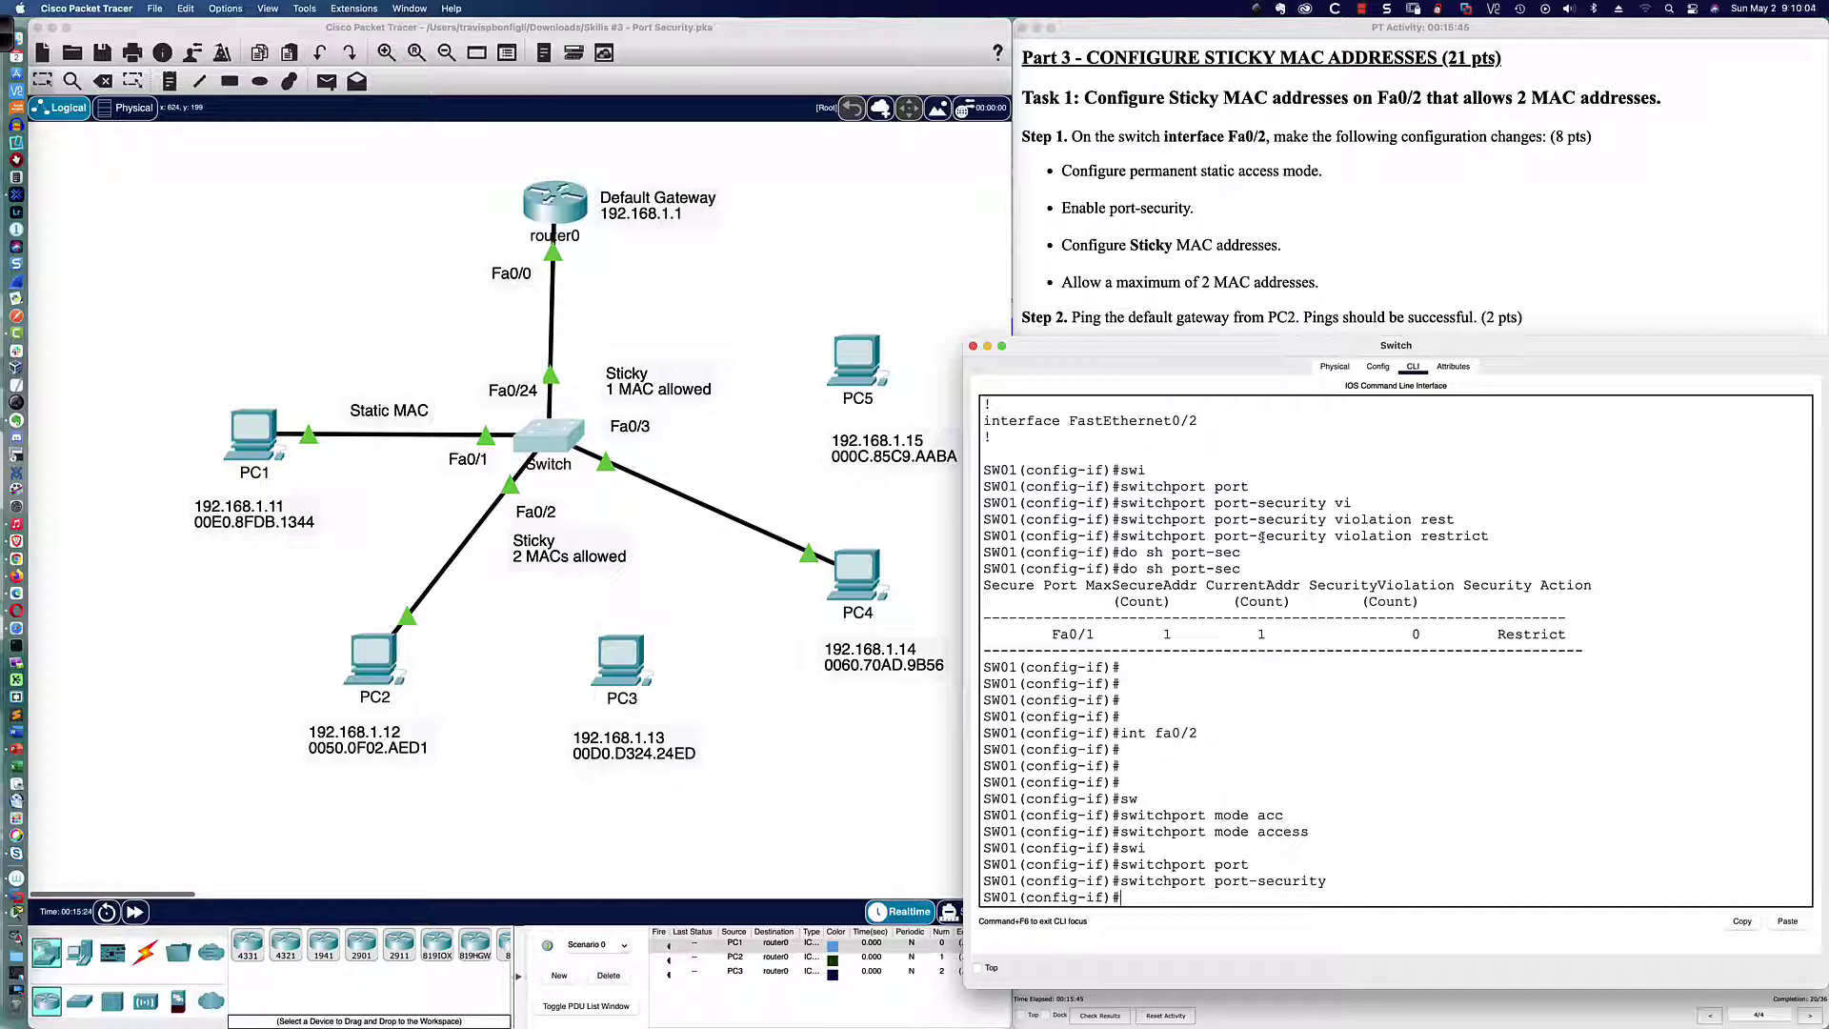
Configure sticky MAC address learning on interface fa0/2 with switchport port-security mac-address sticky
text(swi)
key(Tab)
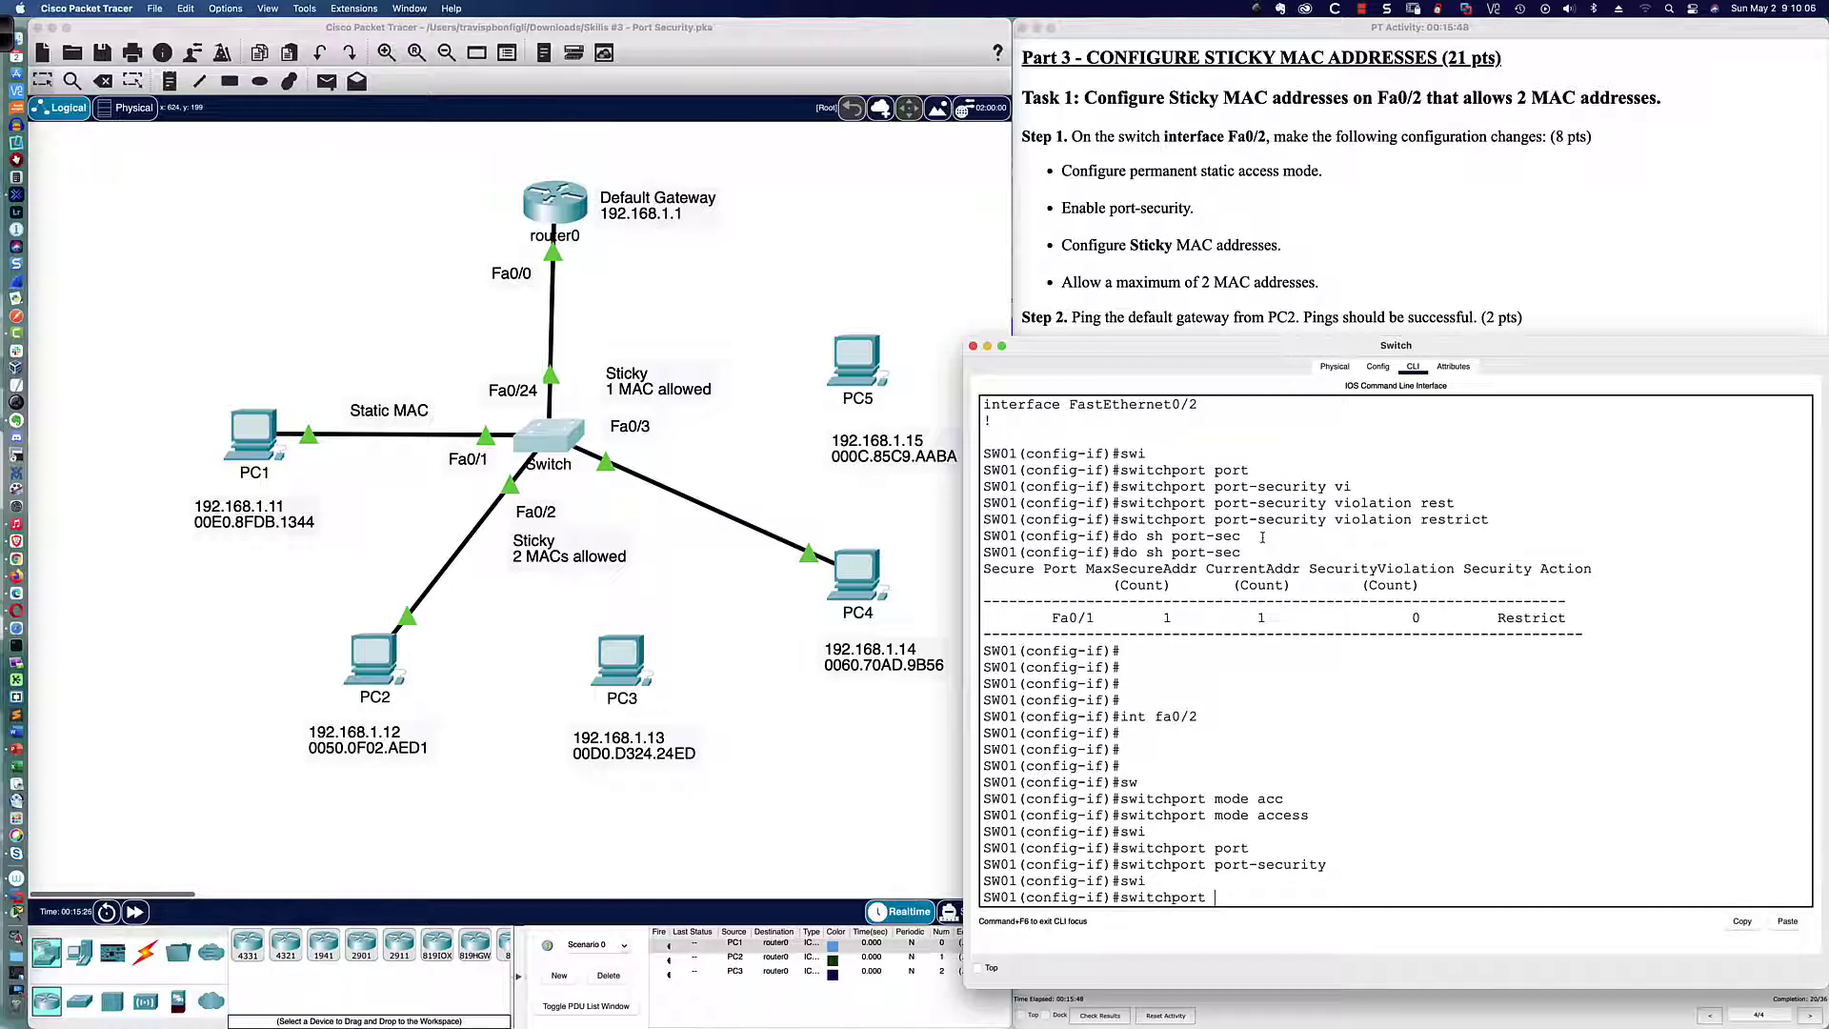
text(por)
key(Tab)
text(ma)
key(Tab)
text(c)
key(Tab)
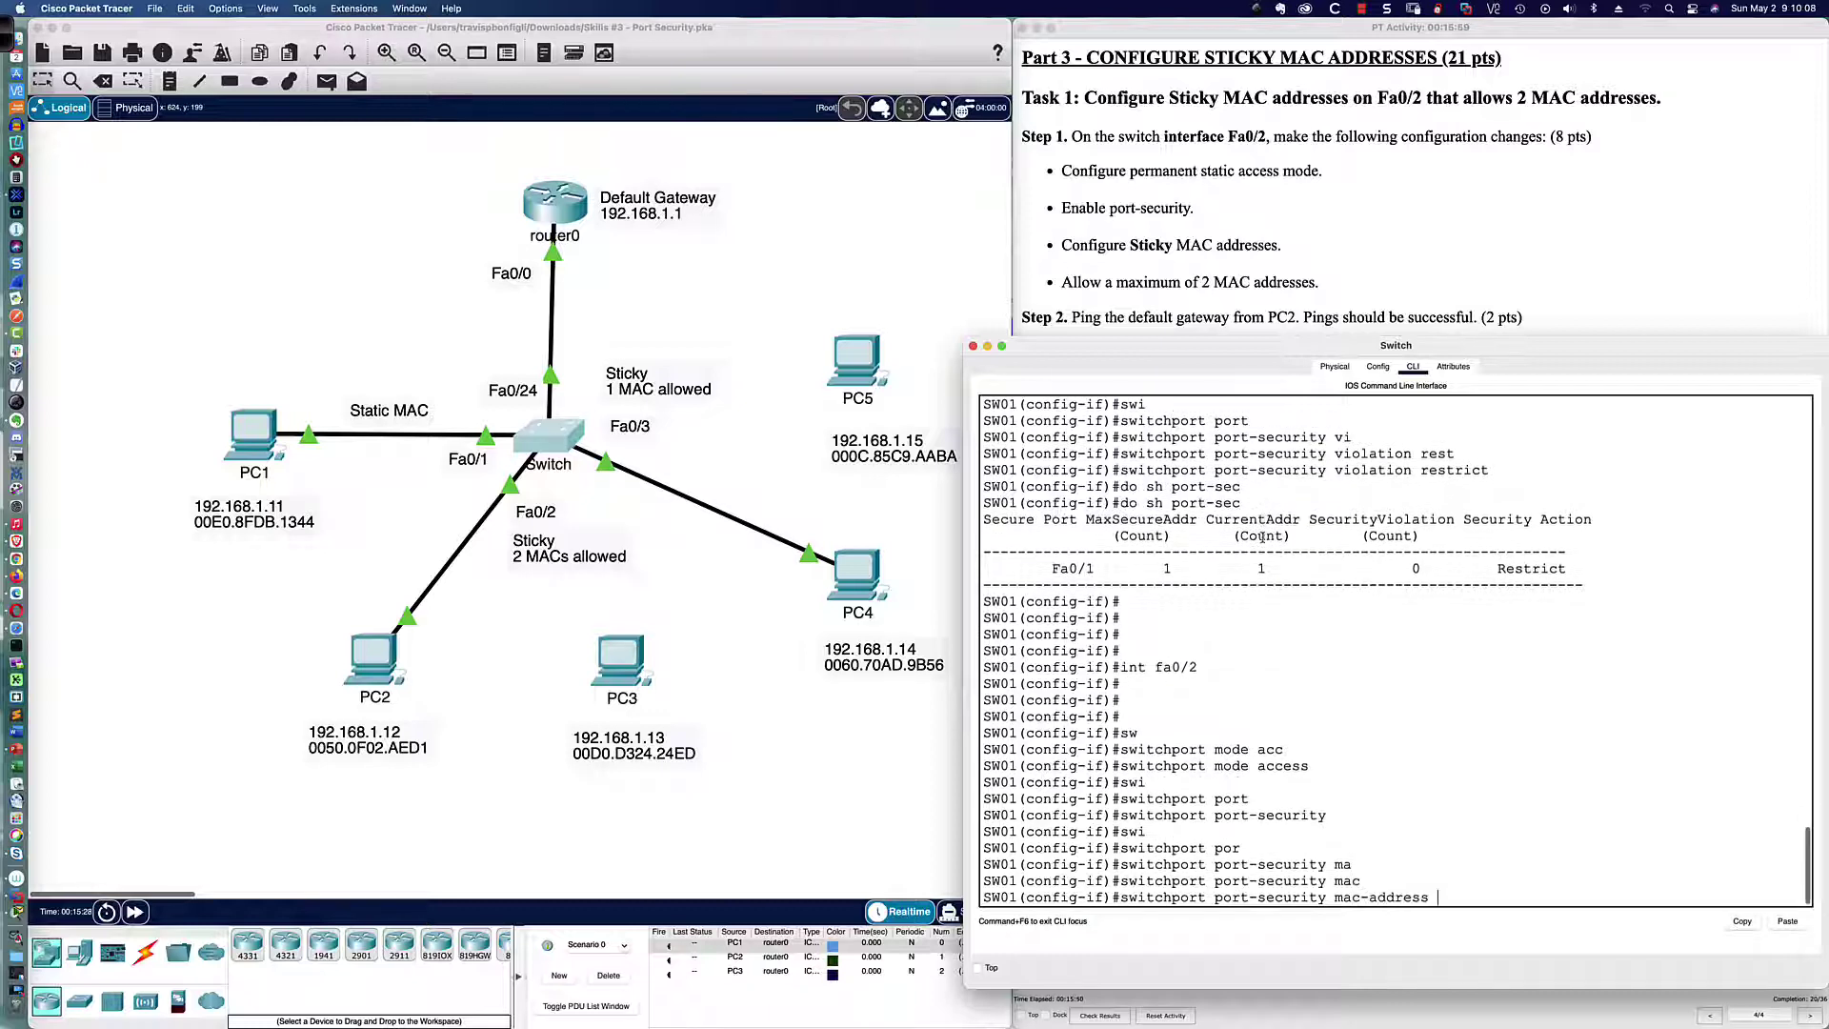
text(sti)
key(Tab)
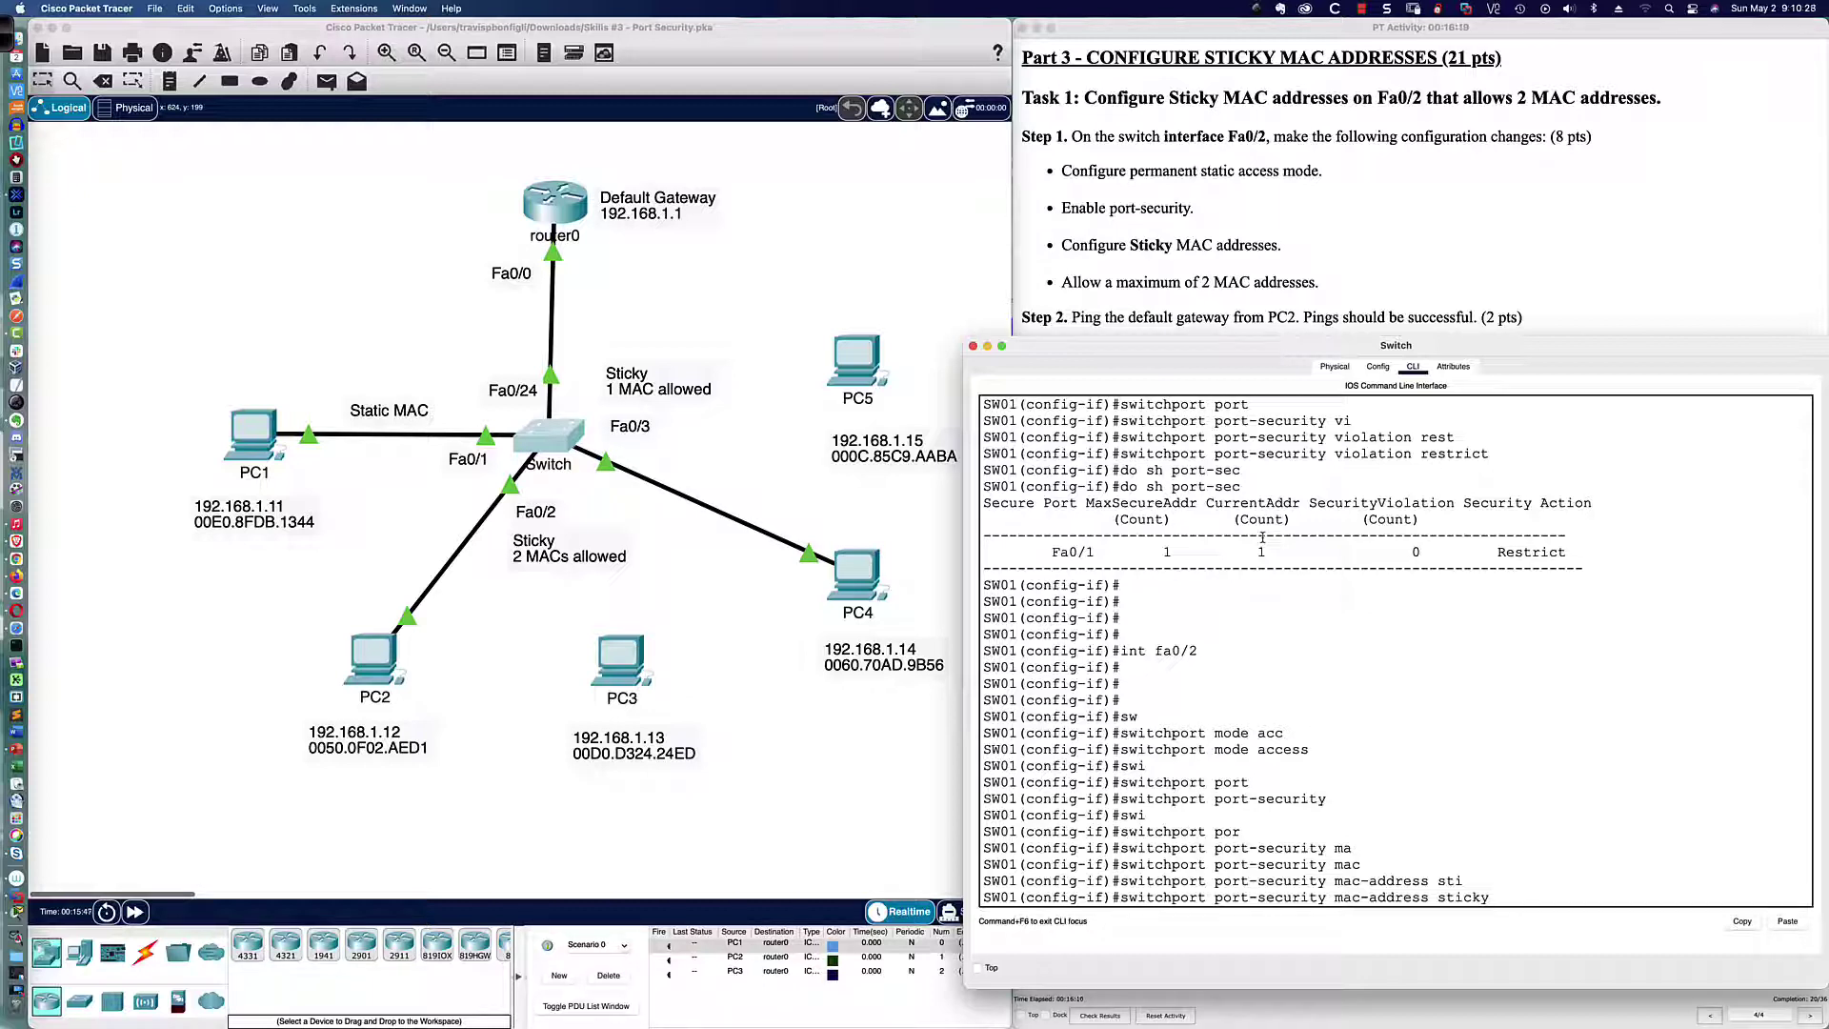
key(Return)
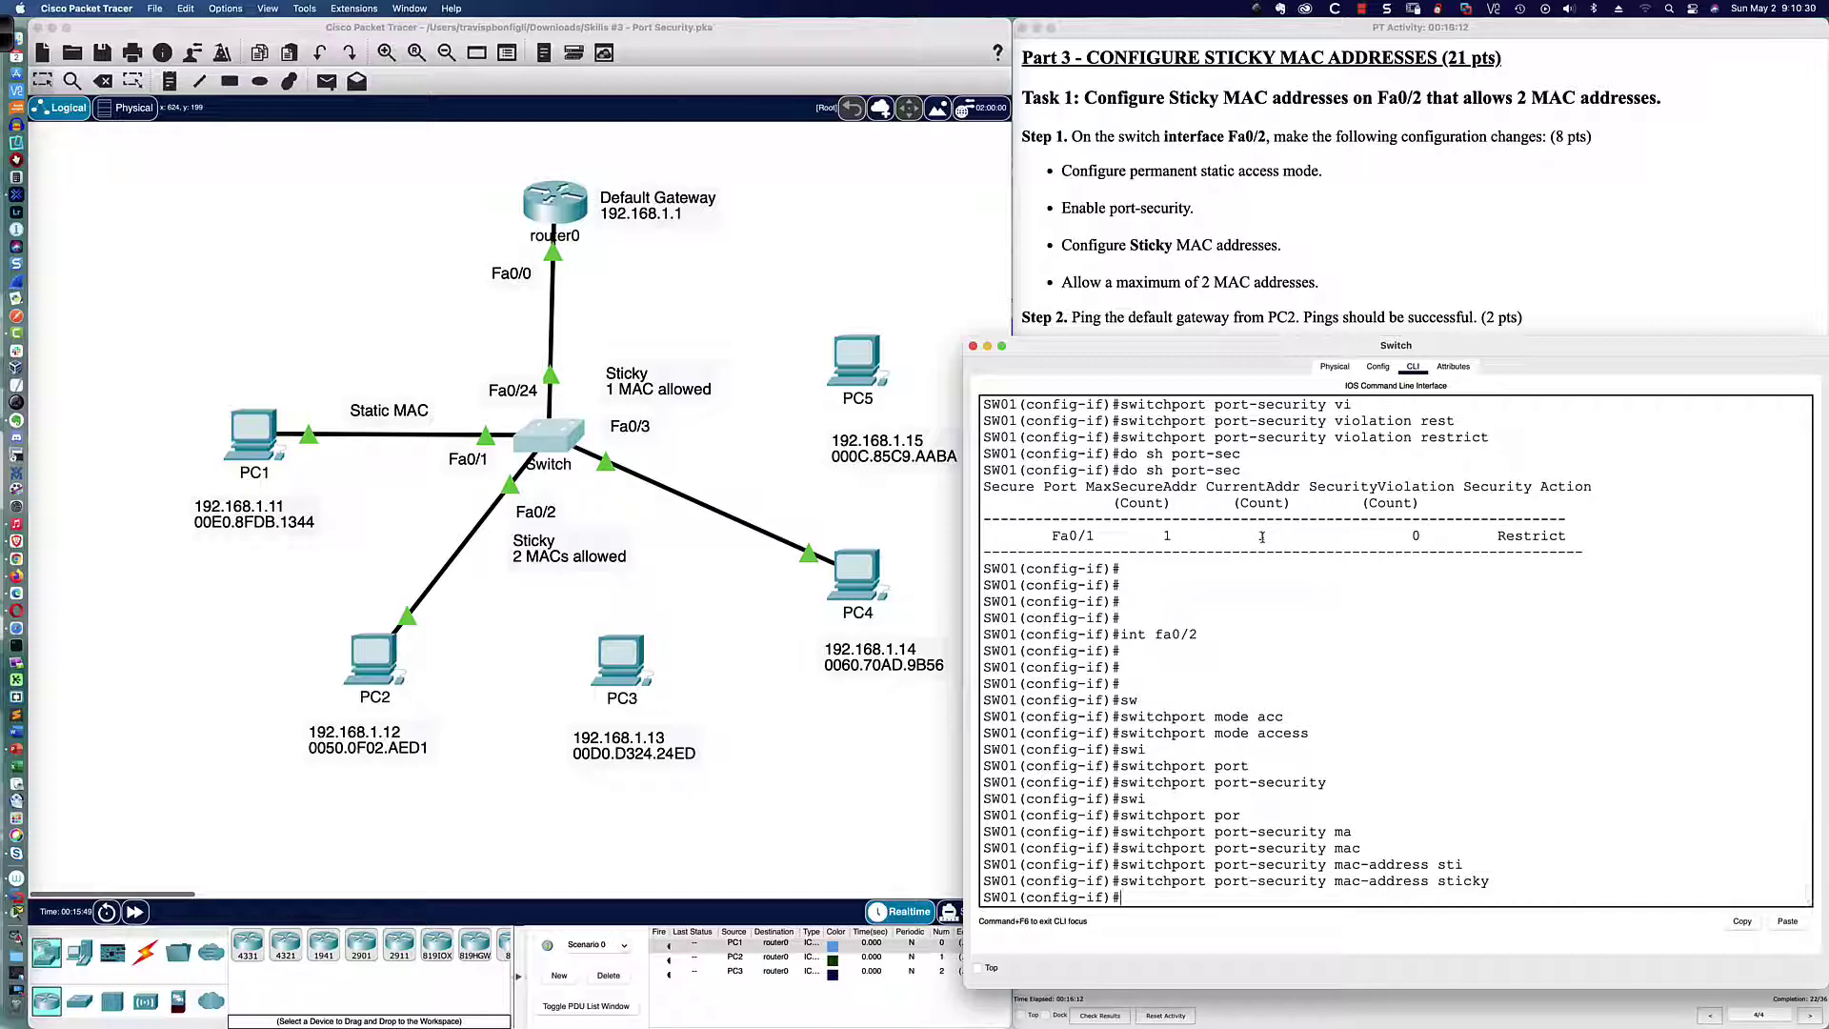
Display the running configuration with do sh ru, check the FastEthernet0/2 section, and exit the listing
text(do sh ru)
key(Return)
key(space)
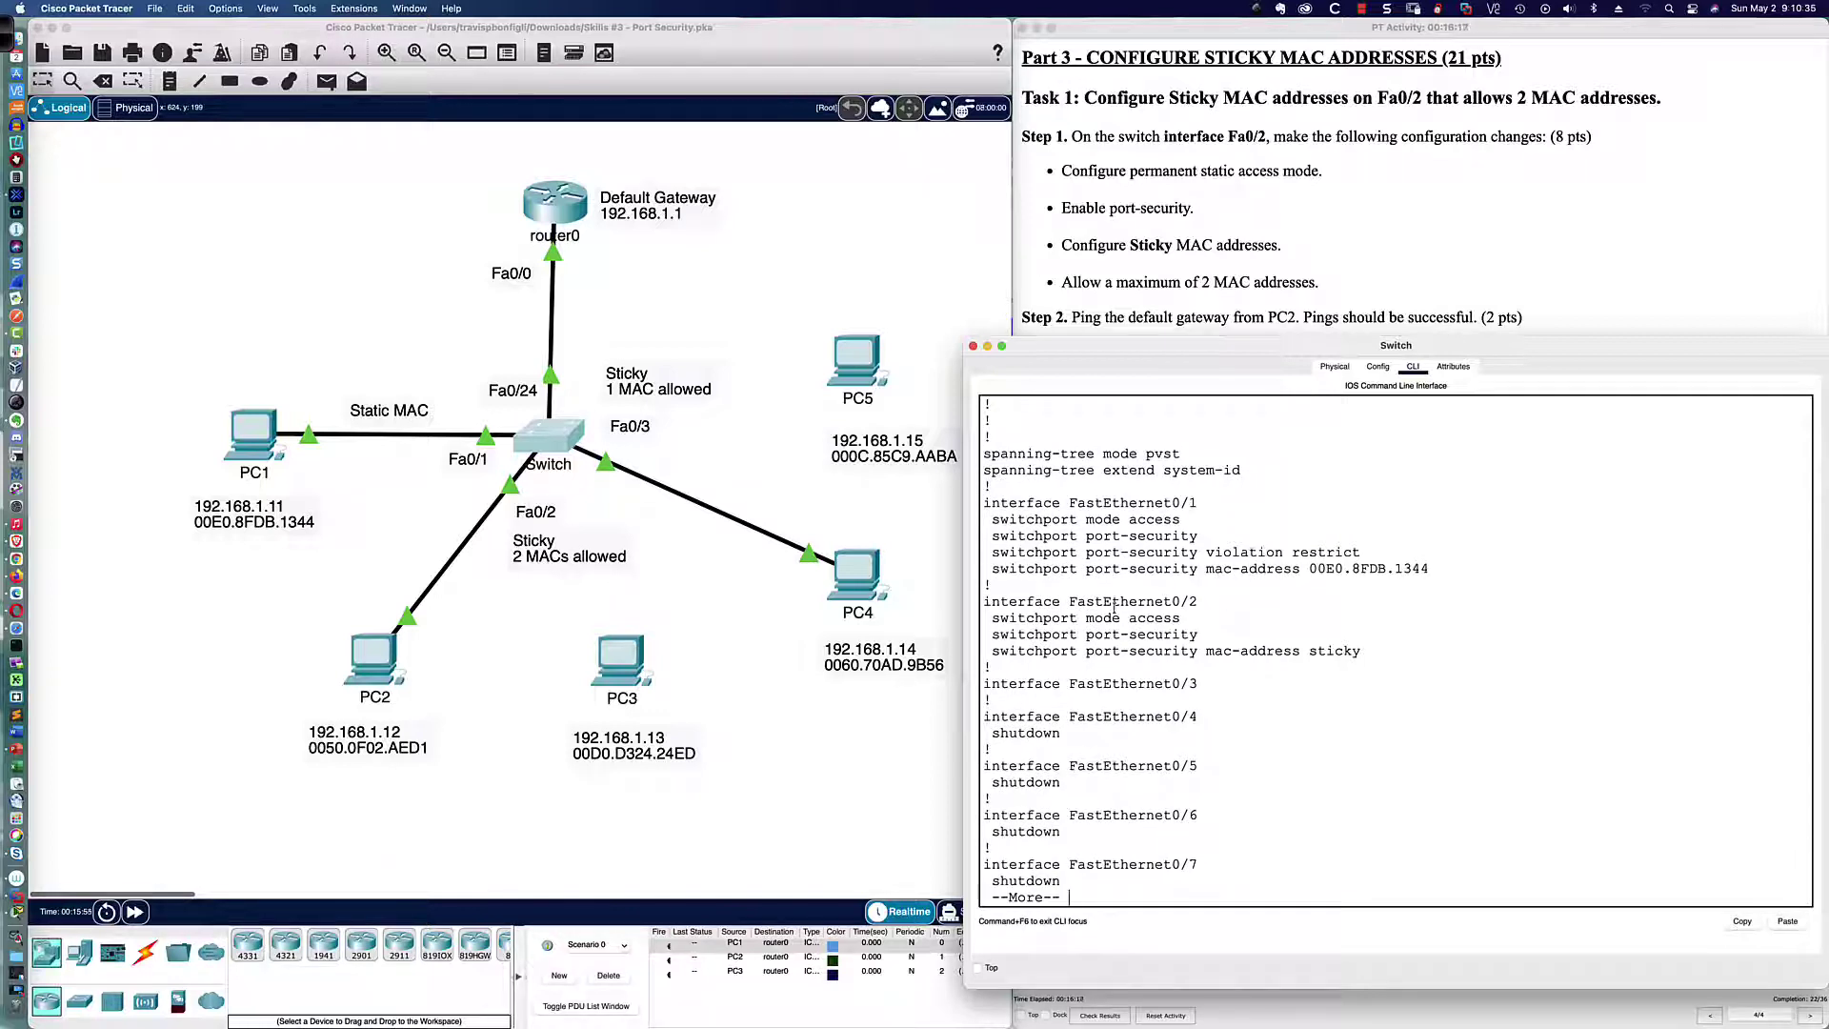
drag(987, 586, 1373, 651)
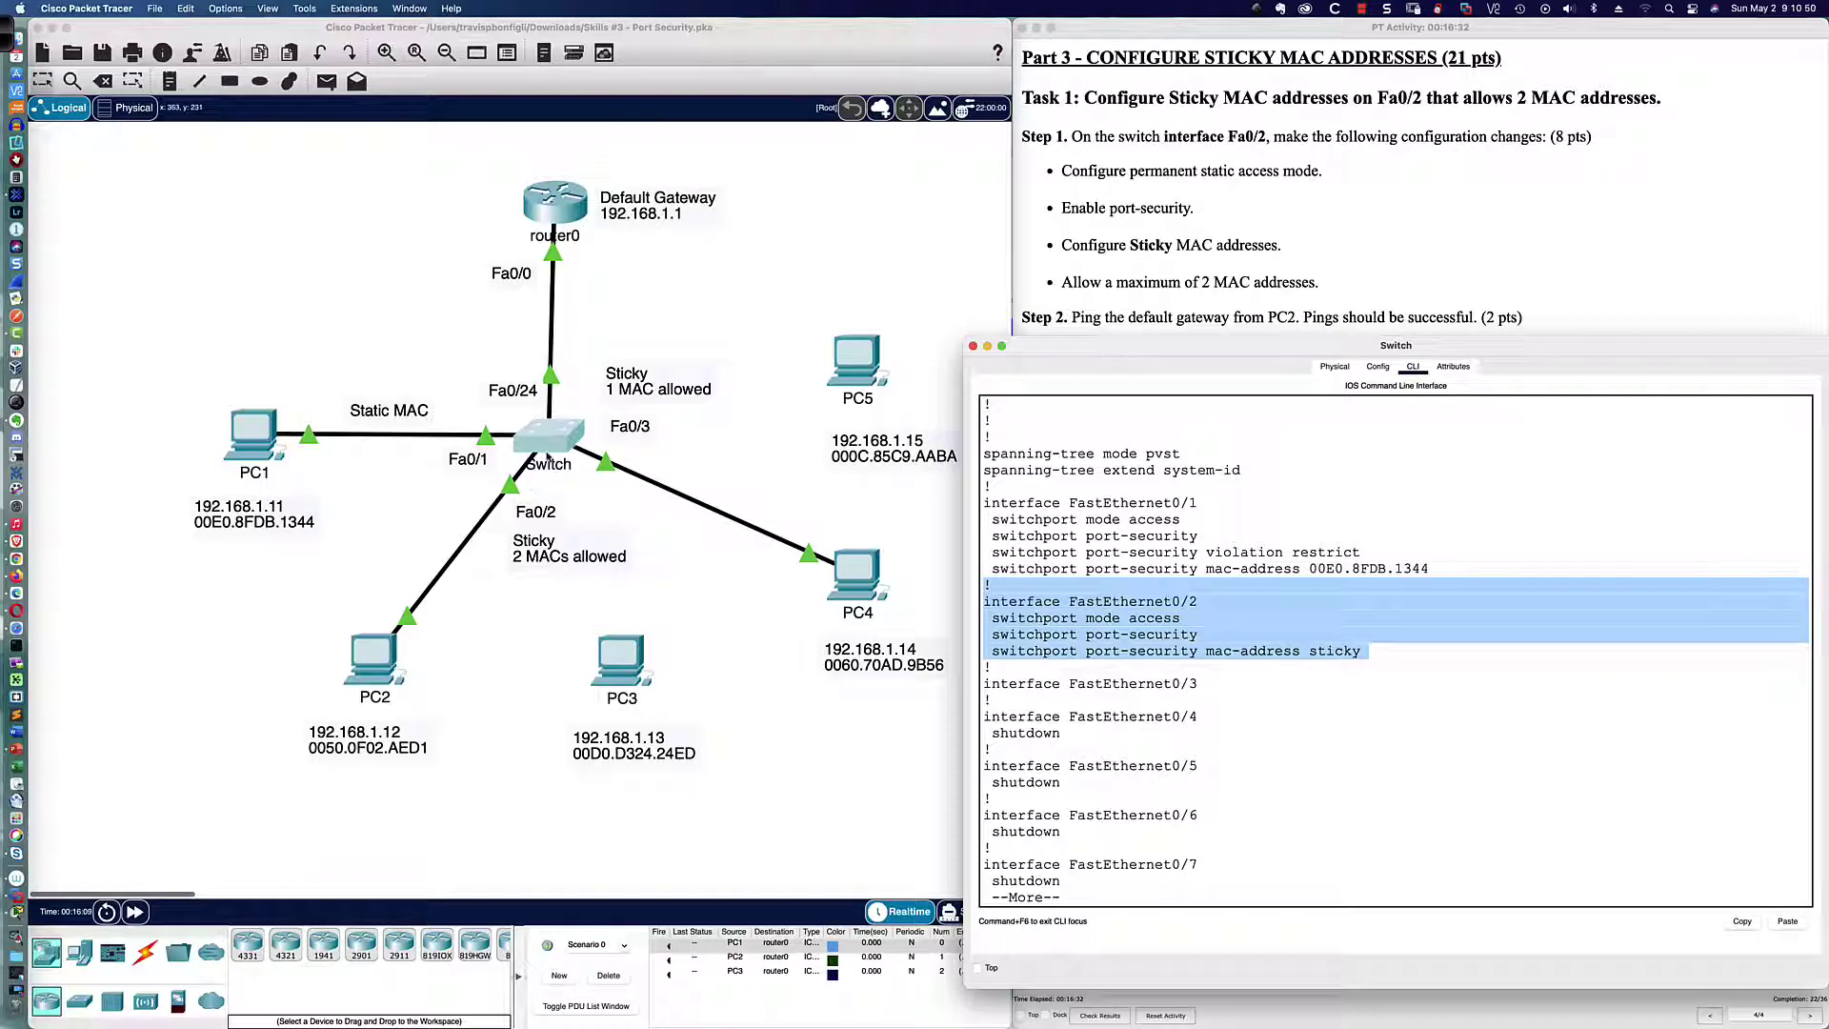
click(1249, 855)
key(q)
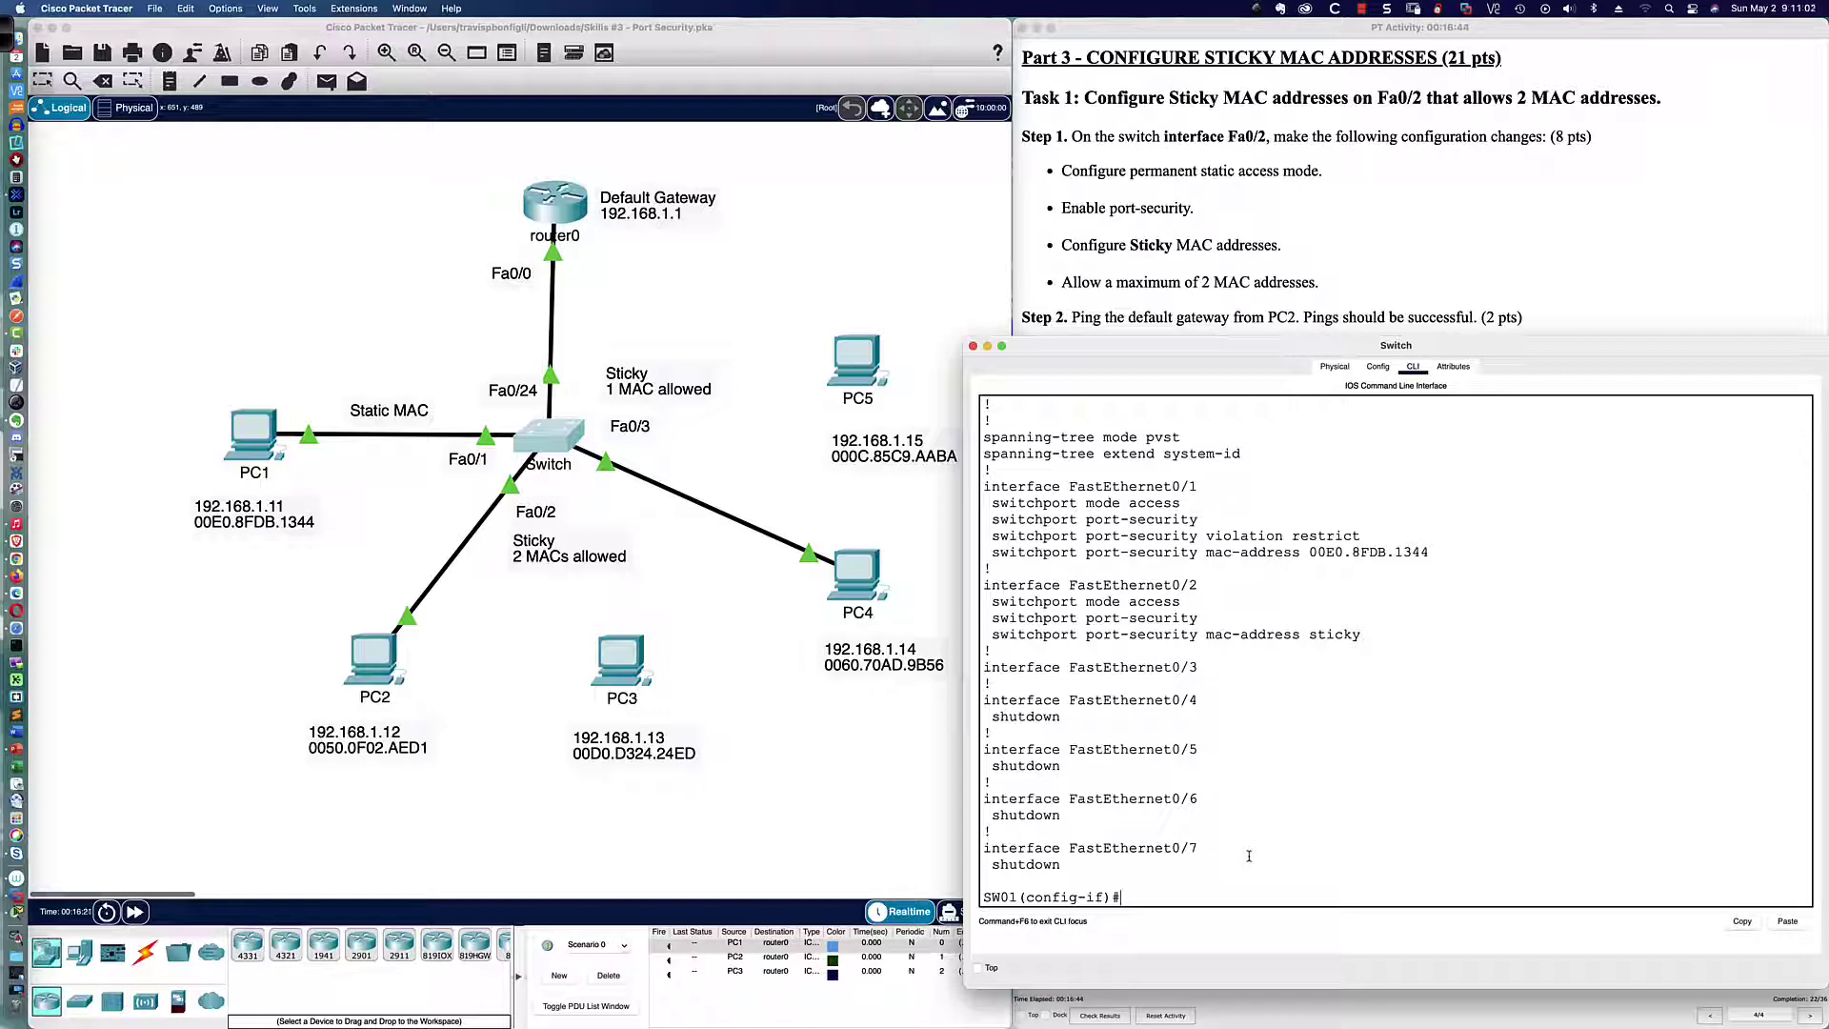
Allow a maximum of 2 MAC addresses on interface fa0/2 with switchport port-security maximum 2
text(swi)
key(Tab)
text(port)
key(Tab)
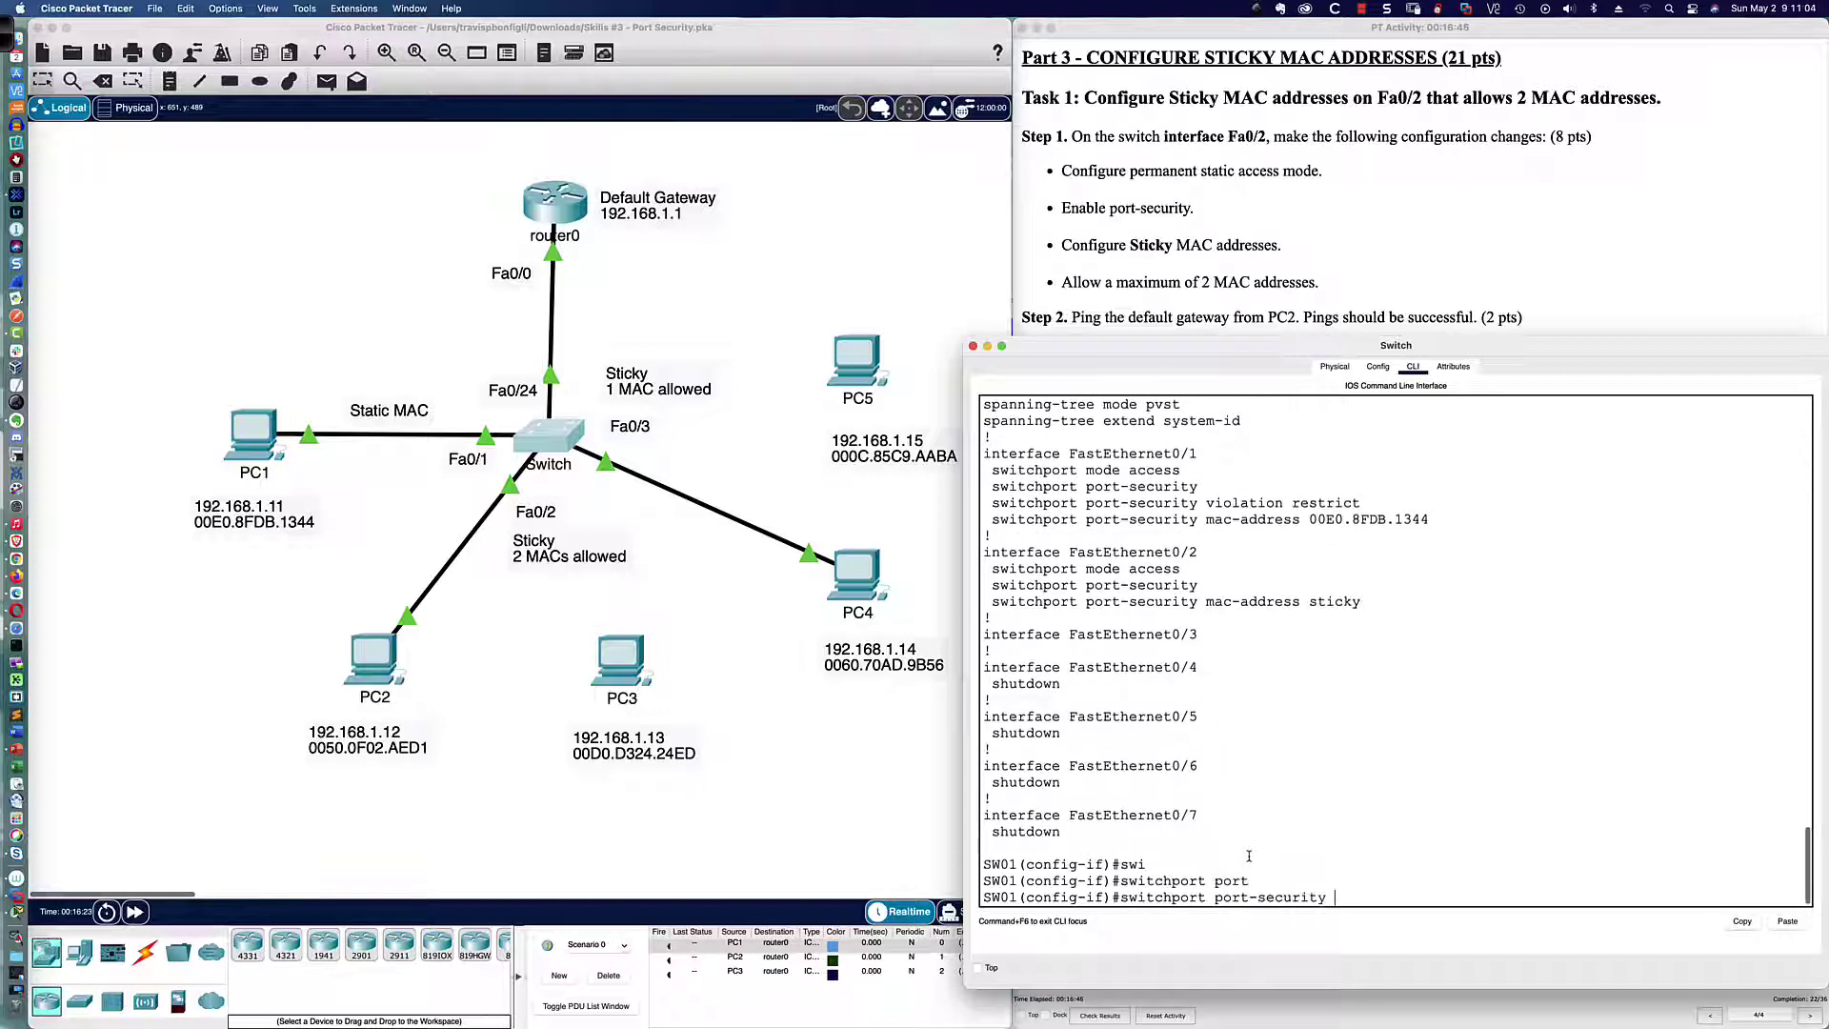
text(max)
key(Tab)
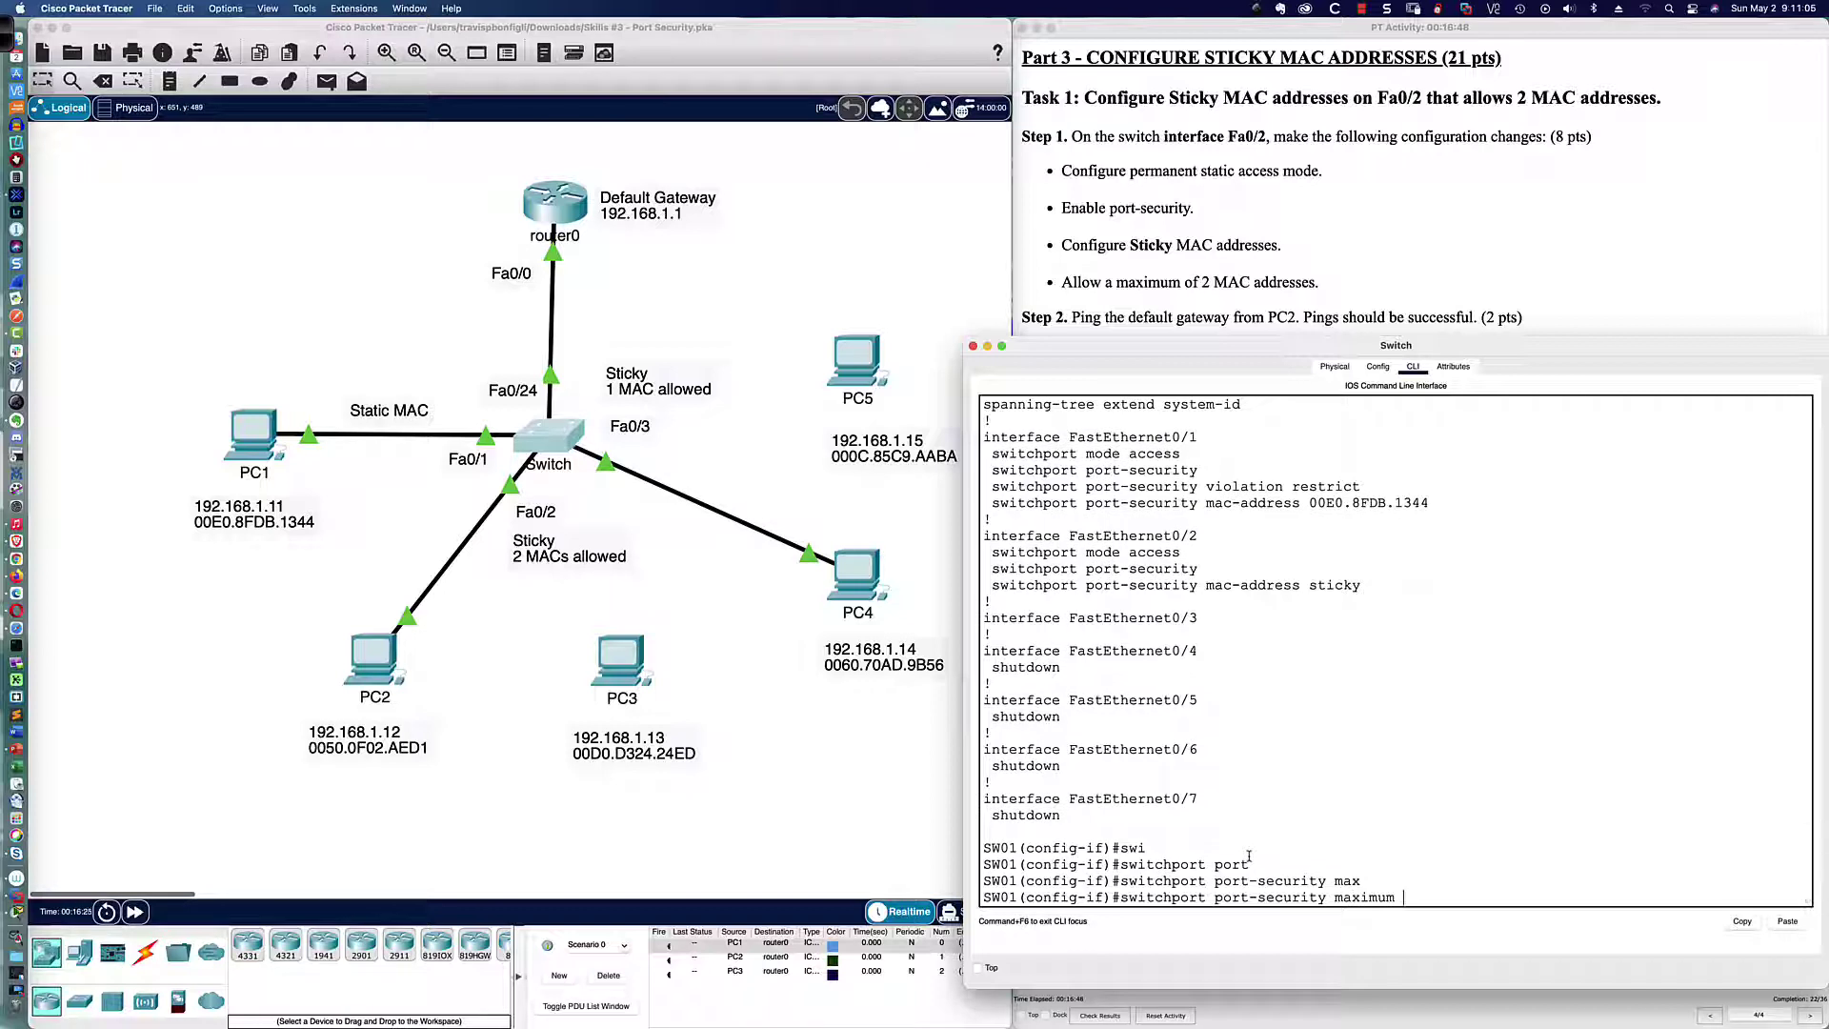
text(2)
key(Return)
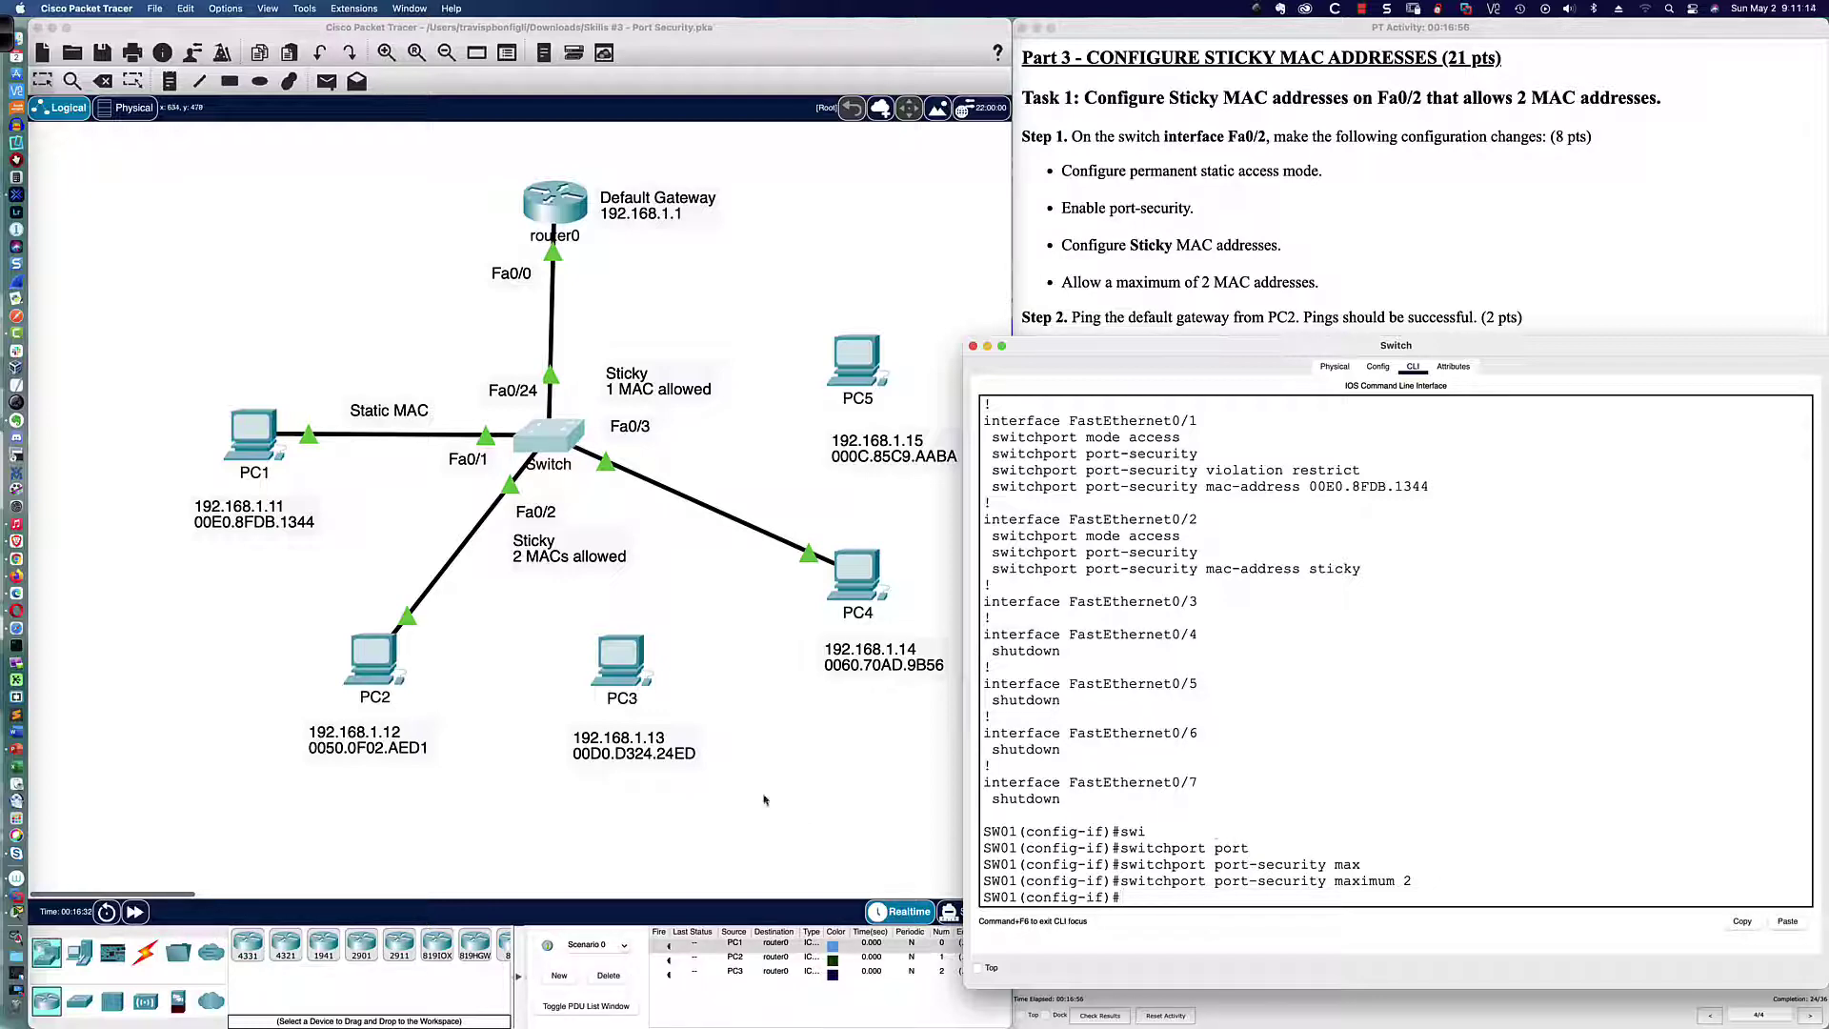
Open PC2's command prompt and ping the default gateway at 192.168.1.1
click(369, 657)
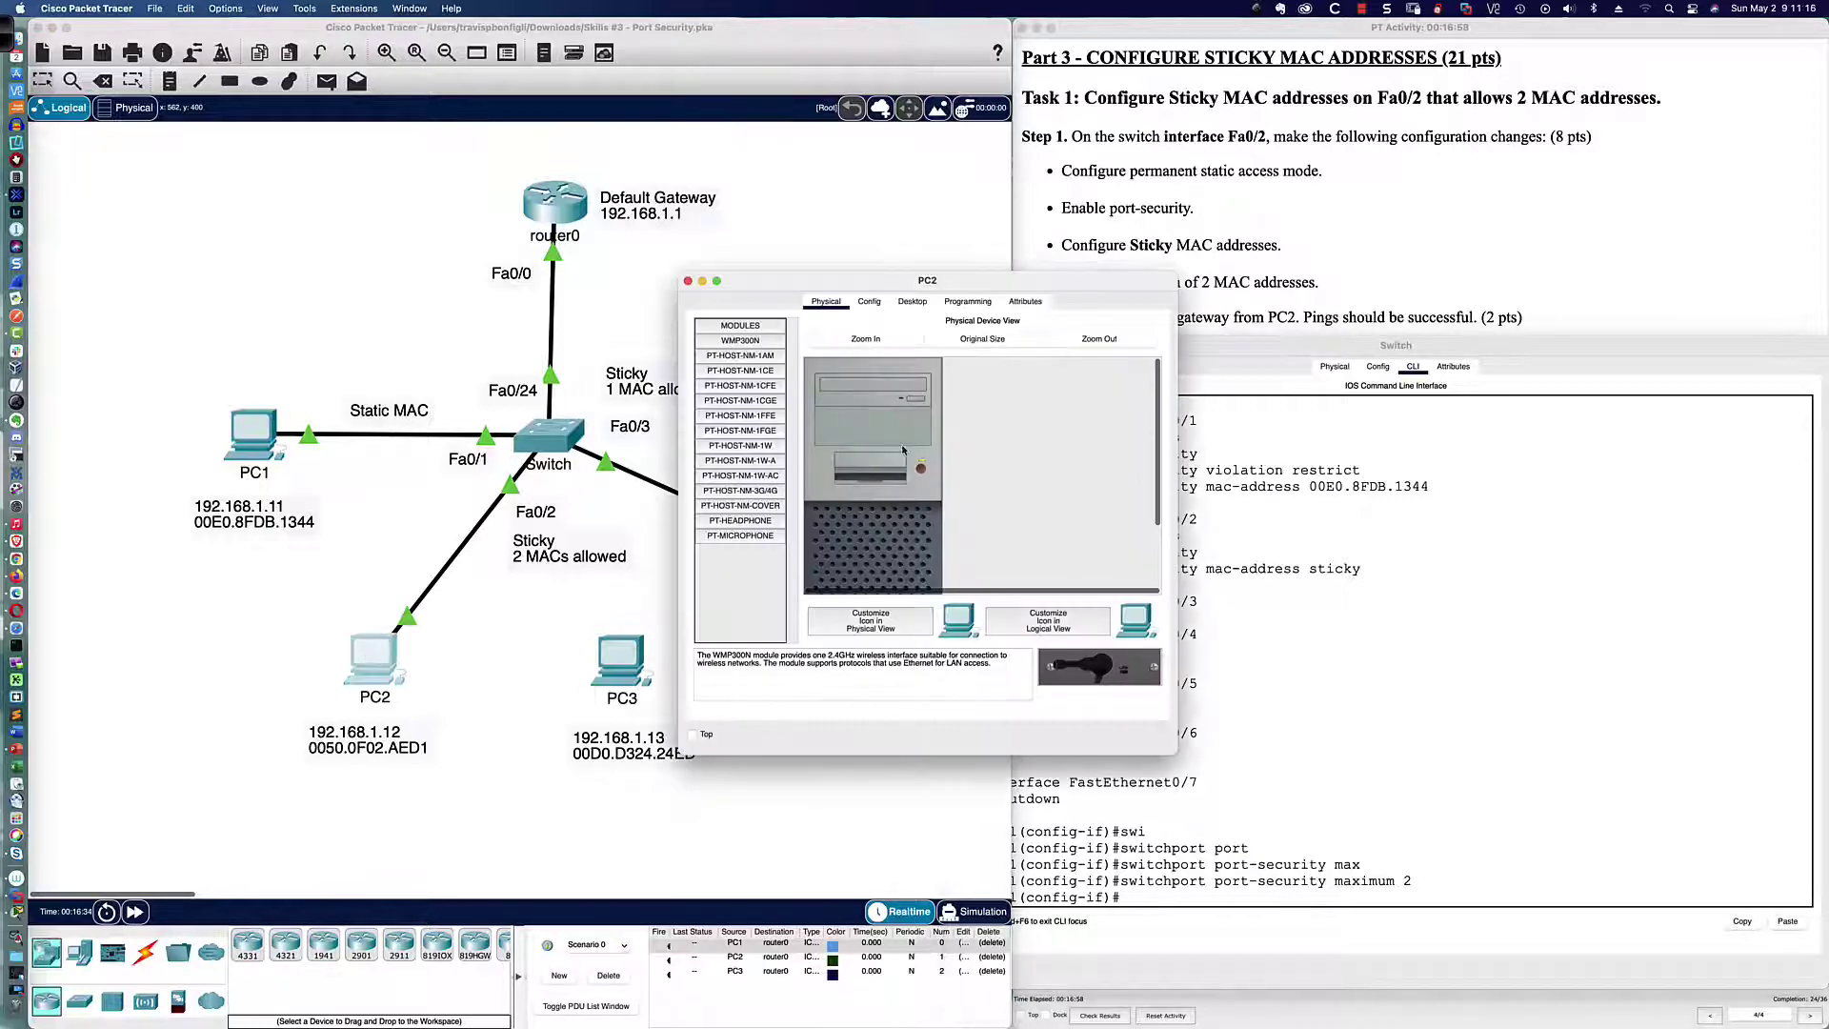
click(912, 302)
click(1003, 351)
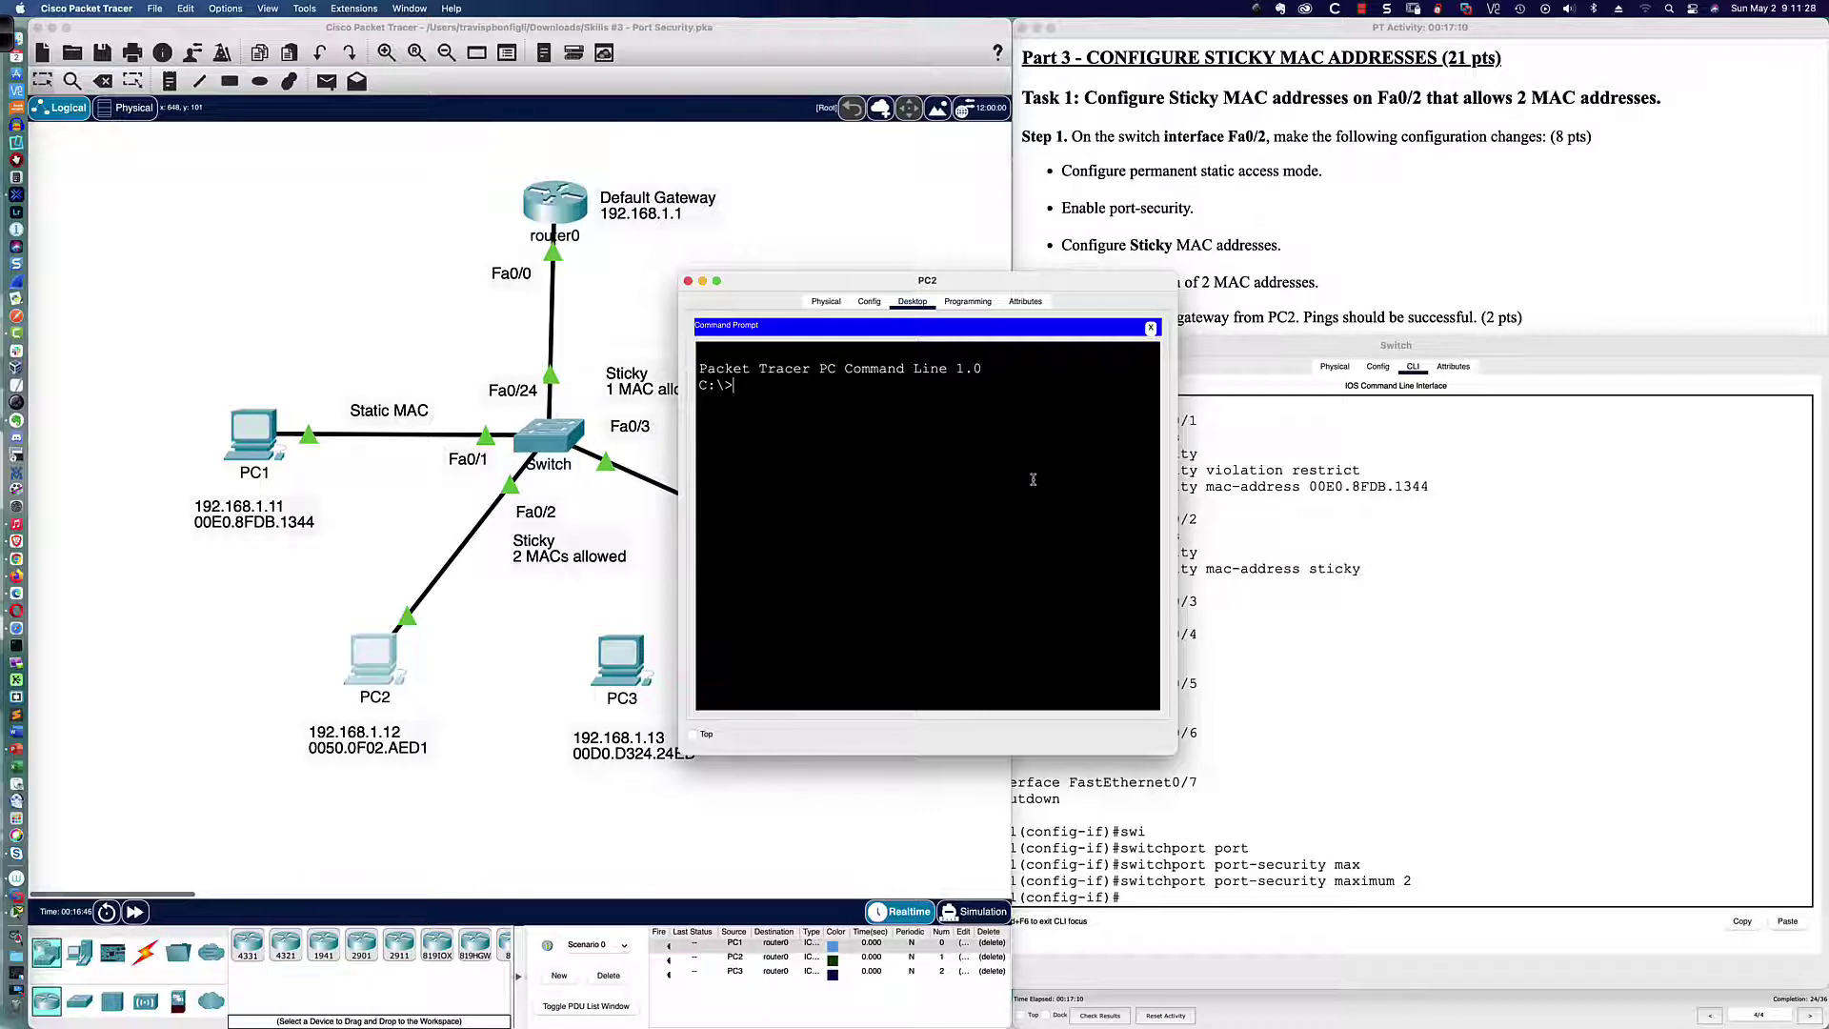
text(ping 192.168.1.1)
key(Return)
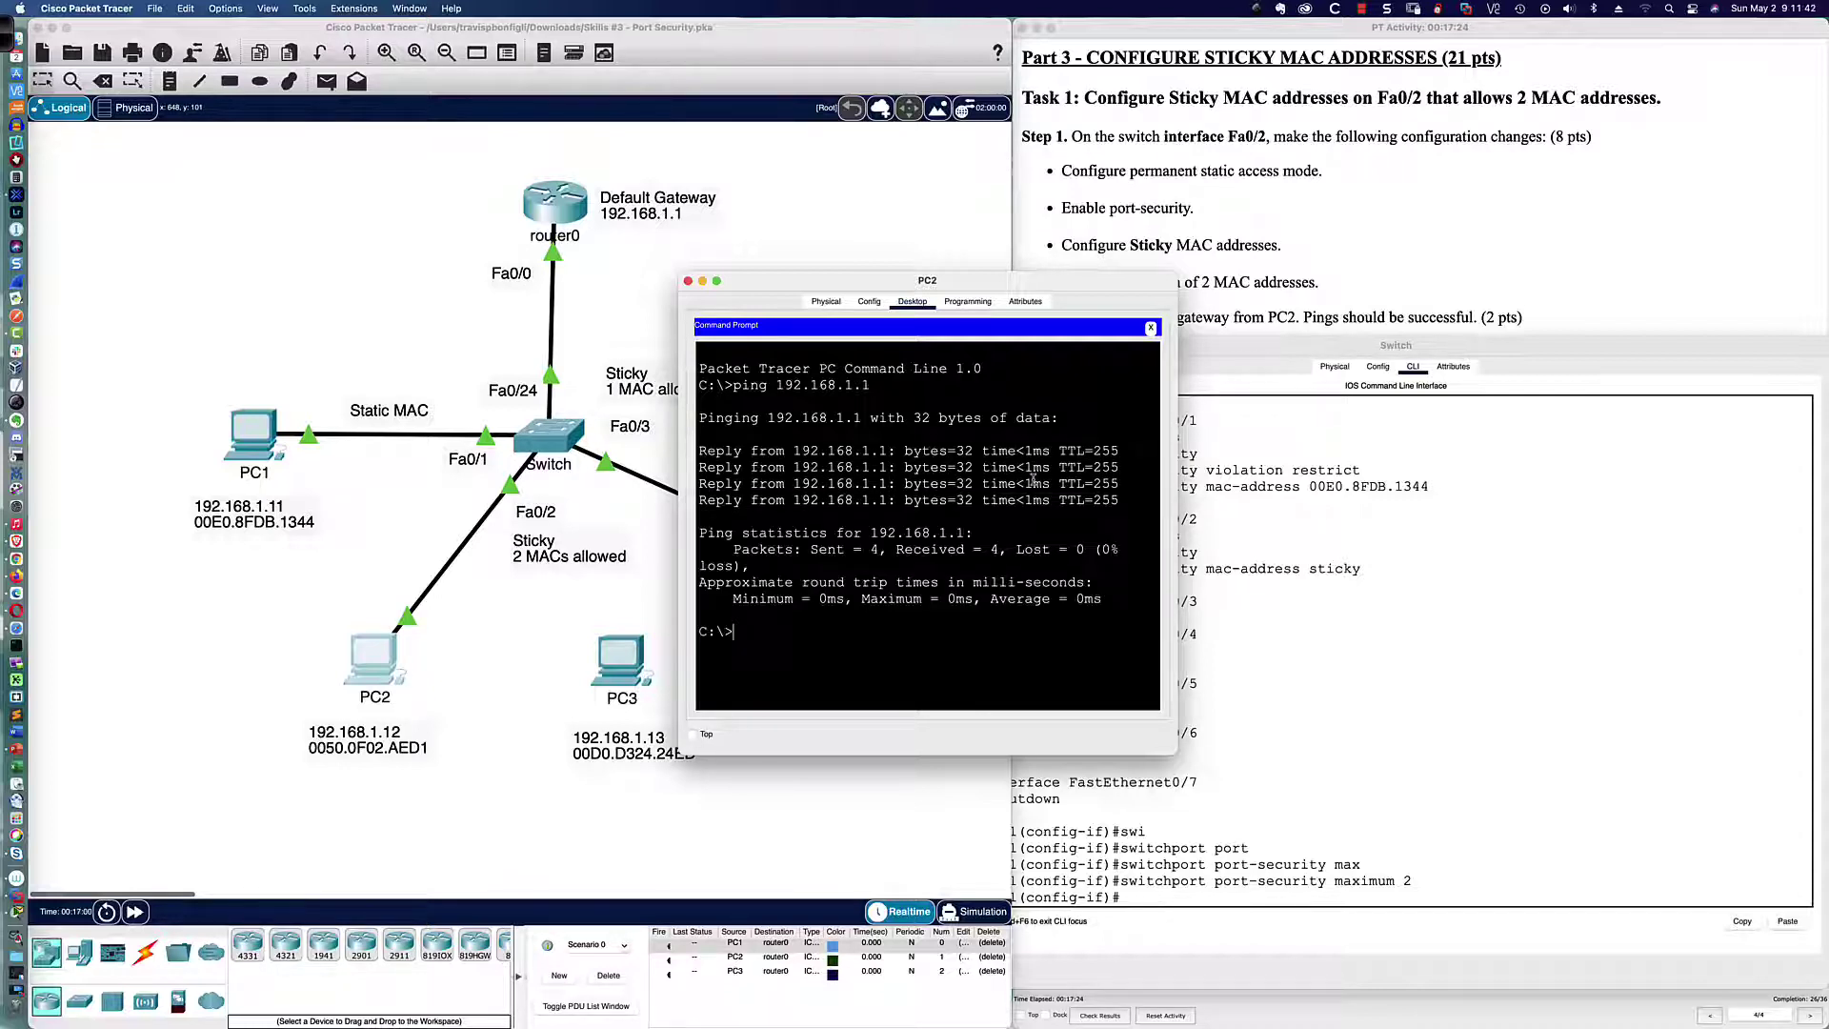
Return to the switch's CLI, run do sh run, and check the sticky MAC address and maximum lines under FastEthernet0/2
click(520, 437)
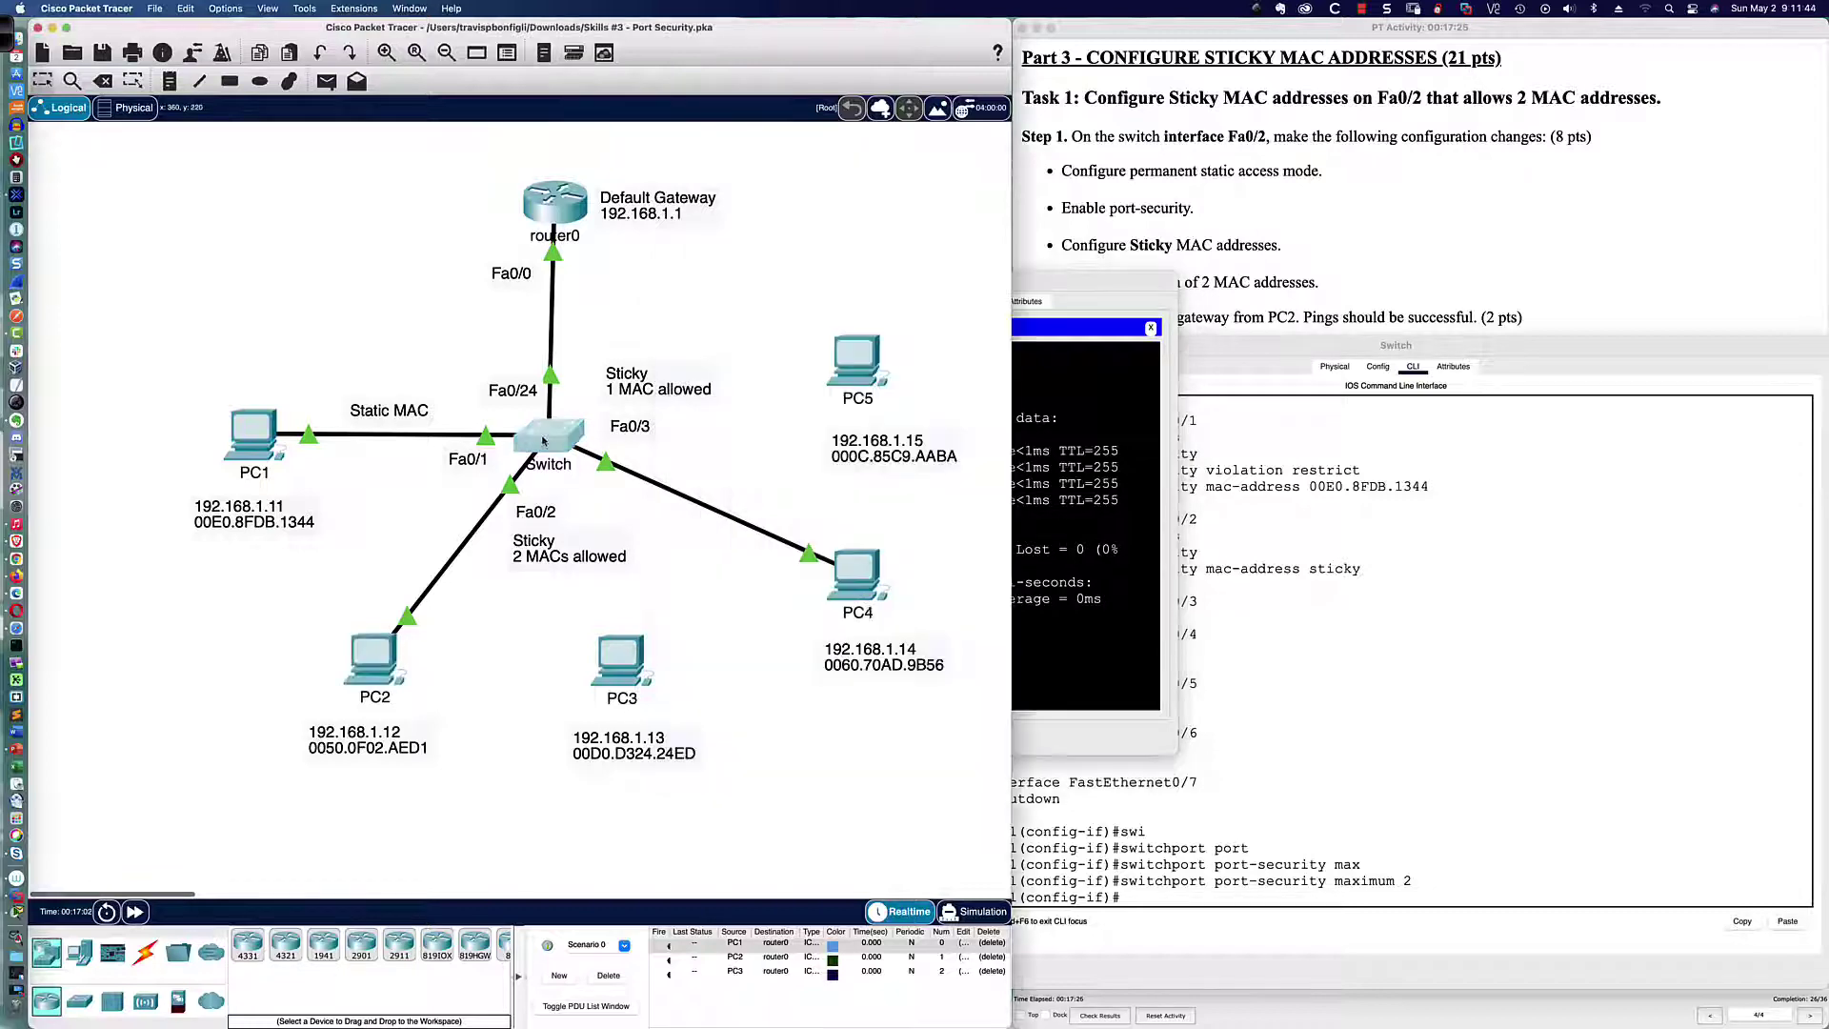
click(1074, 524)
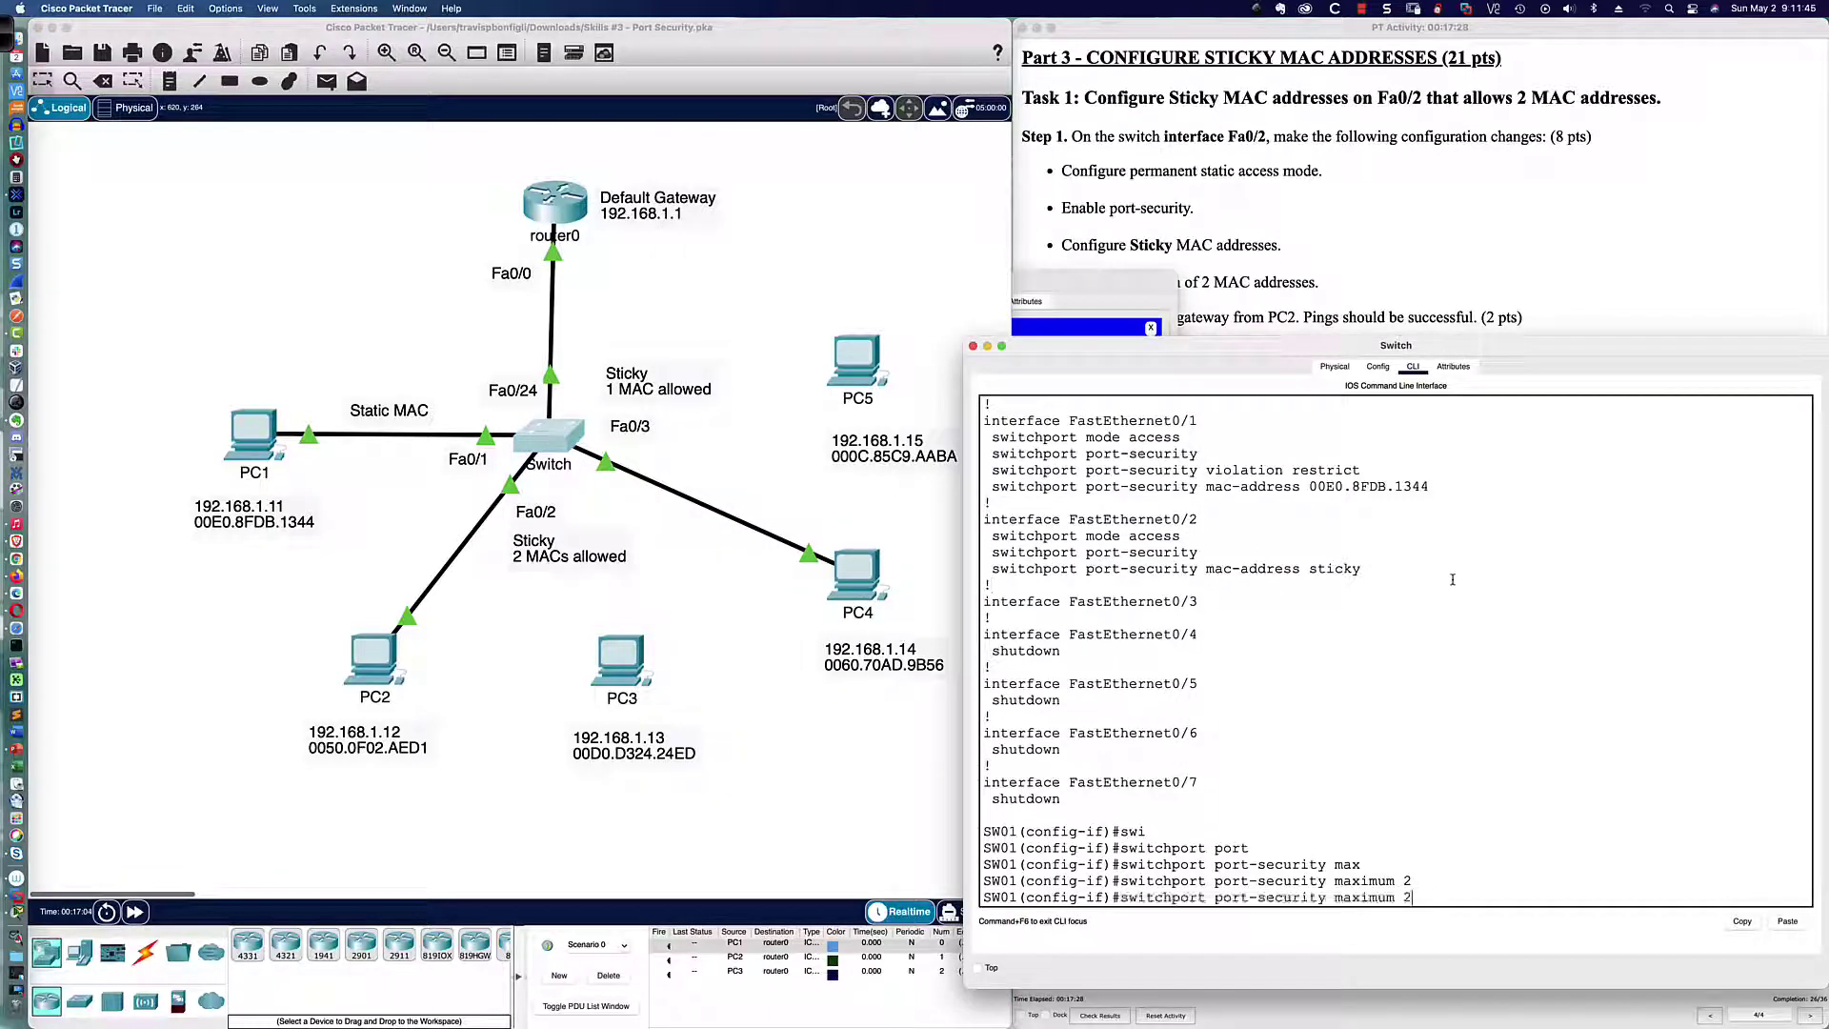
text(do sh run)
key(Return)
key(Return)
key(Return)
key(Return)
key(Return)
key(Return)
key(Return)
key(Return)
key(Return)
key(Return)
key(Return)
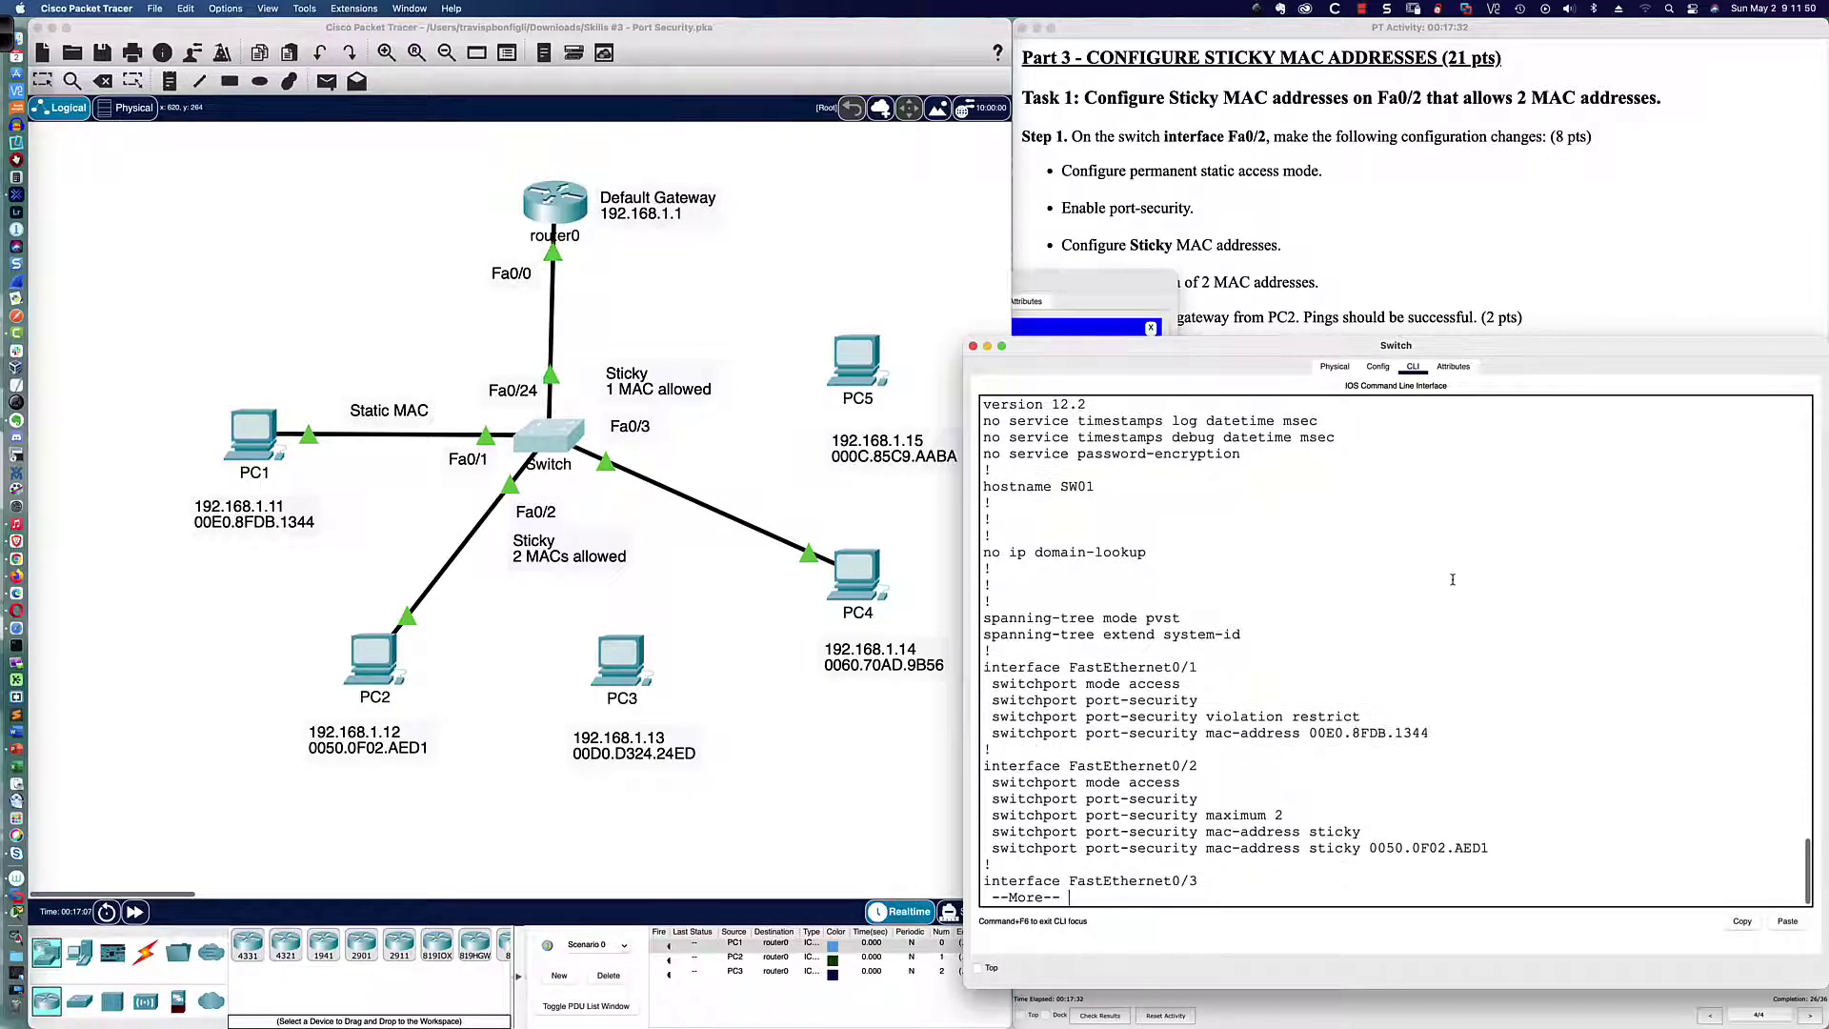
key(Return)
key(Return)
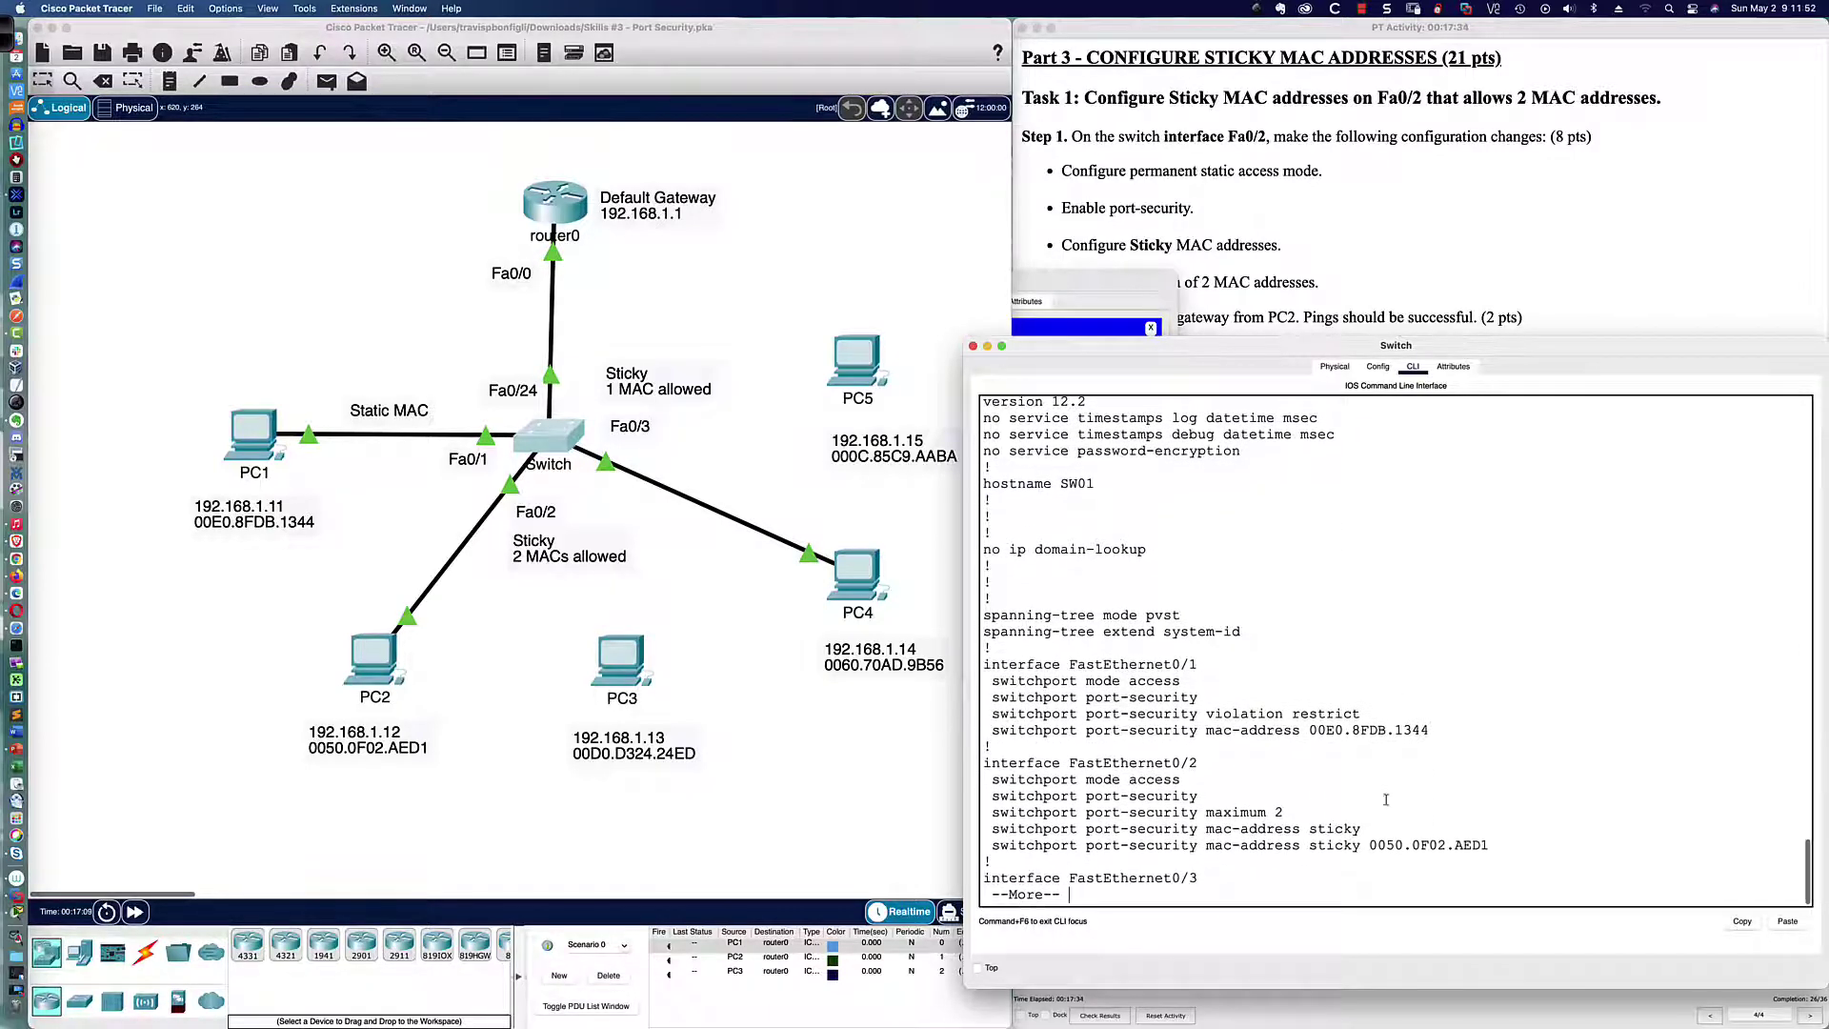
drag(1312, 845, 1488, 846)
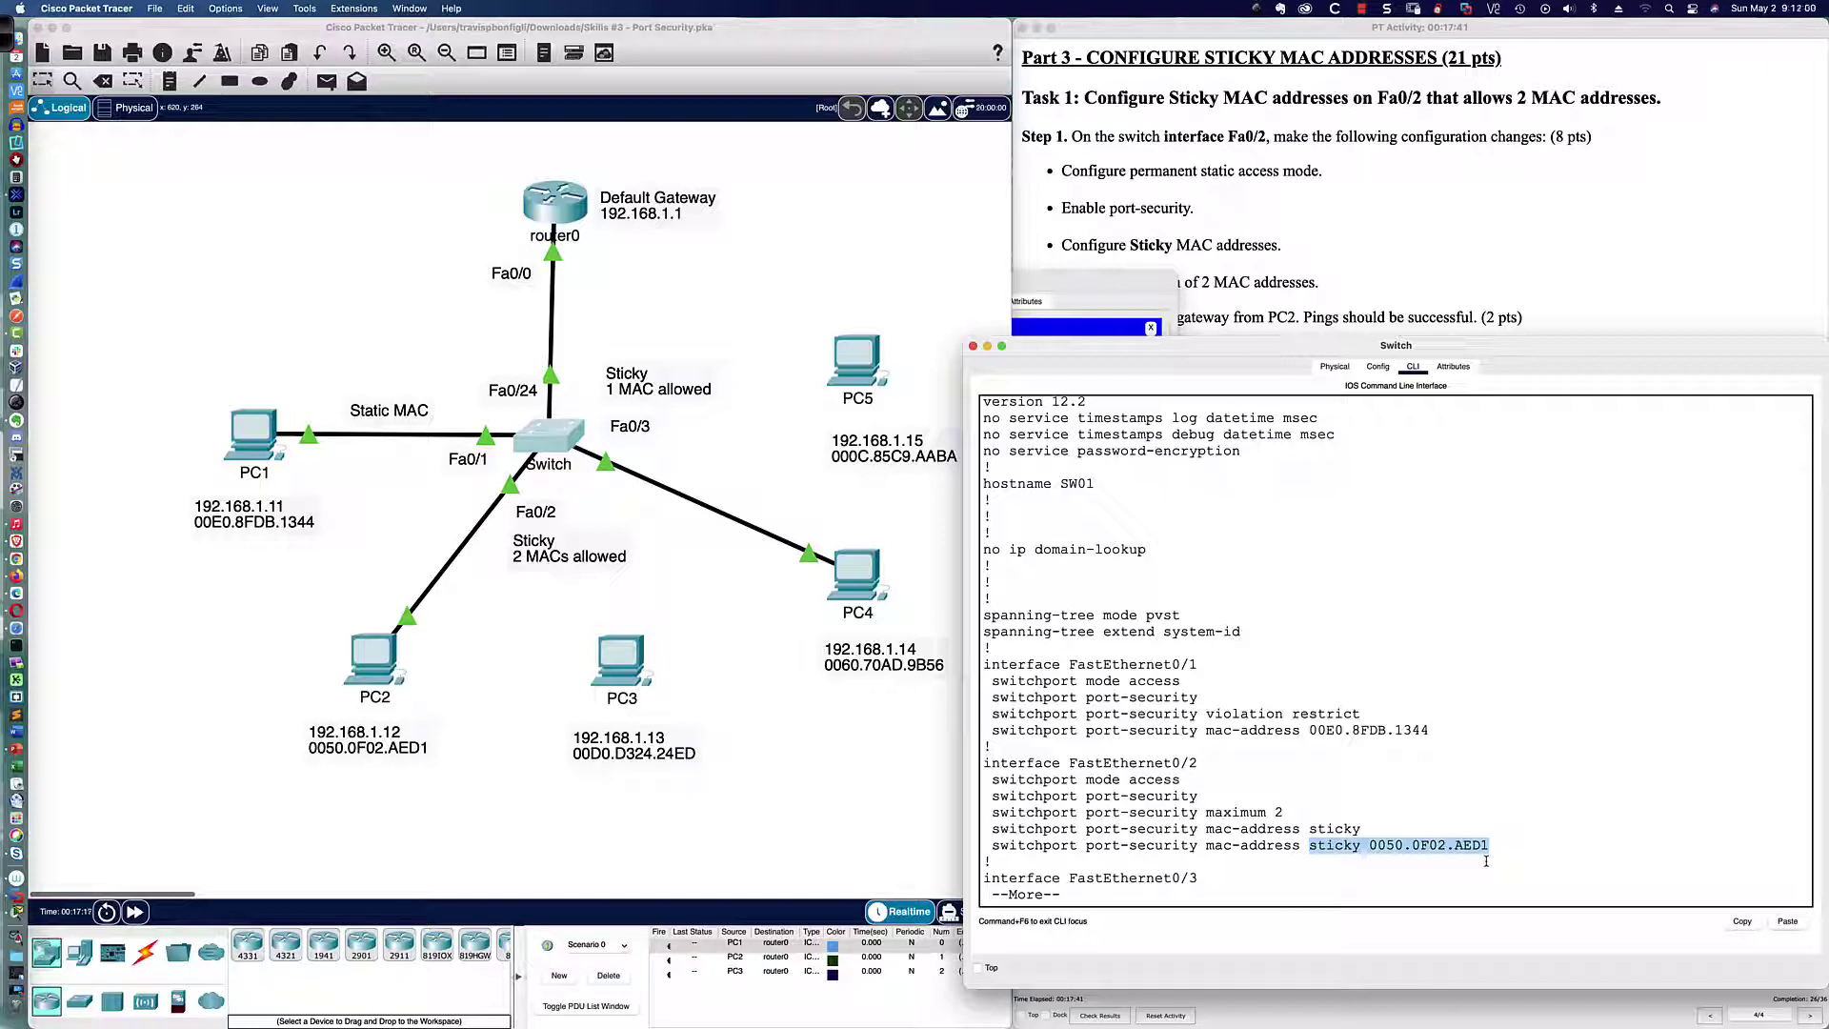
drag(1192, 820, 1290, 817)
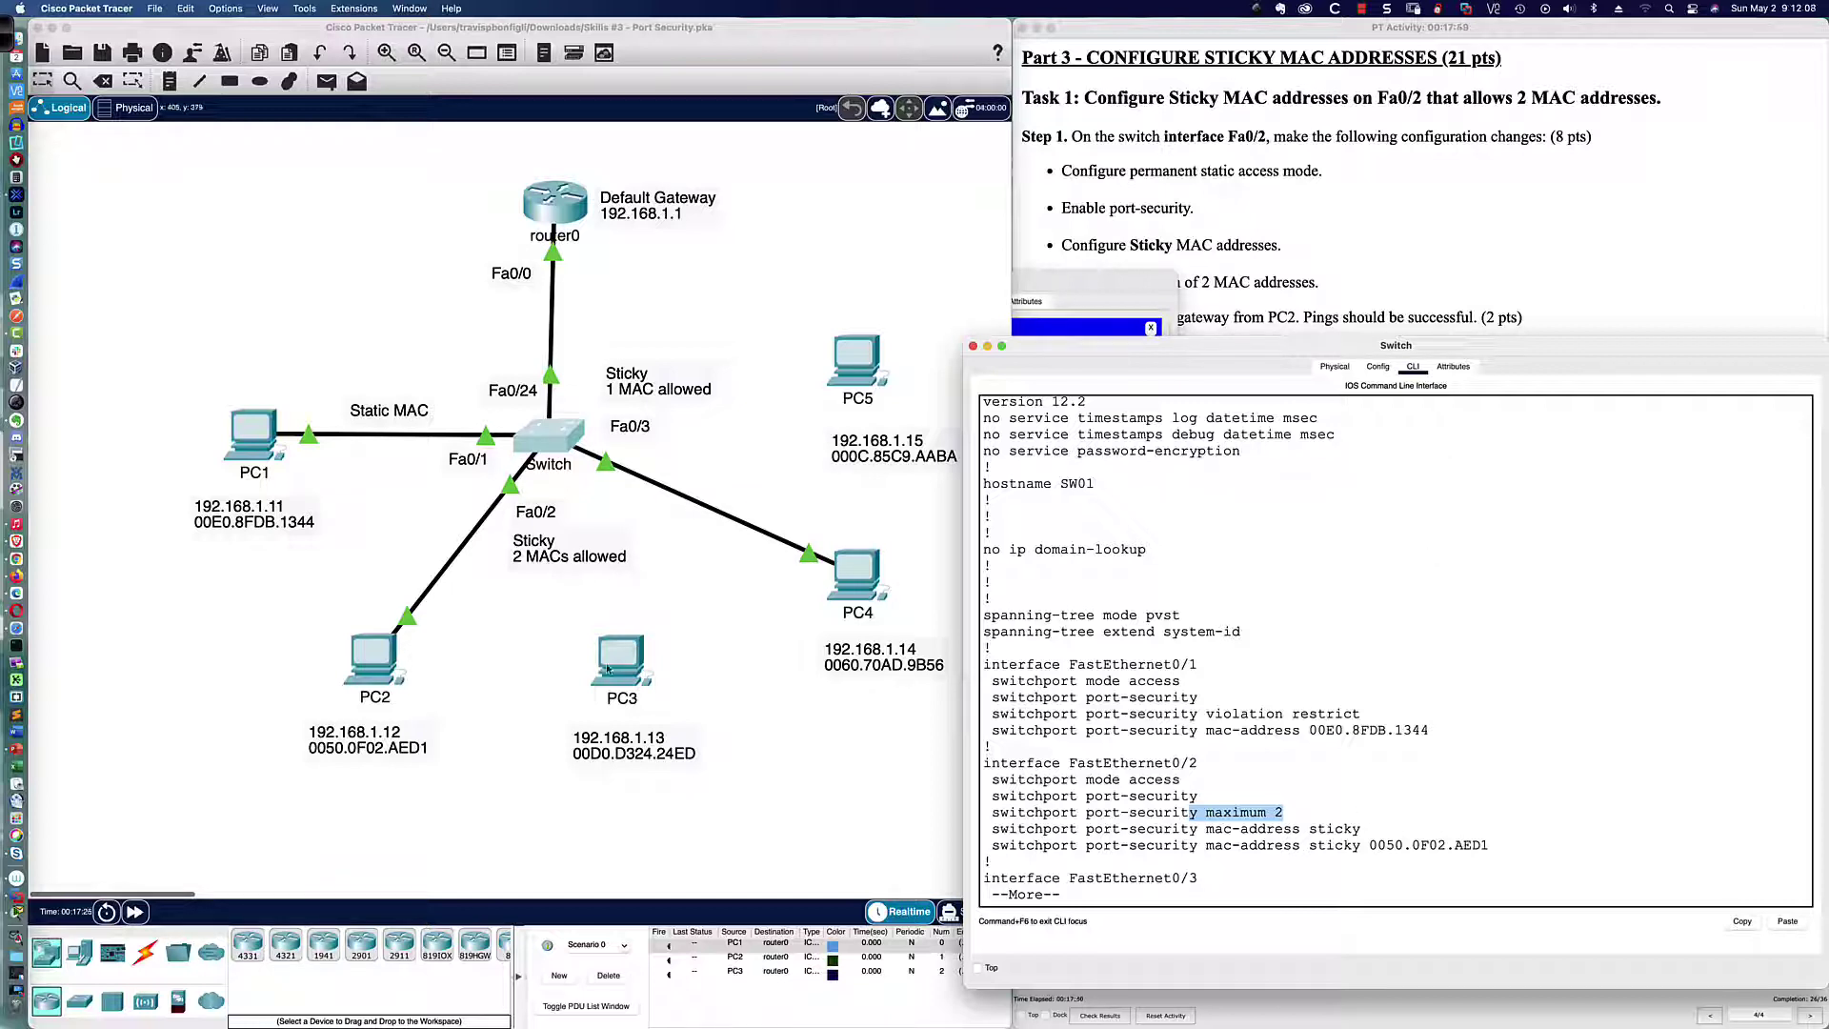
Read the Task 2 instructions, exit the configuration listing in the switch's CLI, and move its window over the topology to uncover the instructions
click(1348, 276)
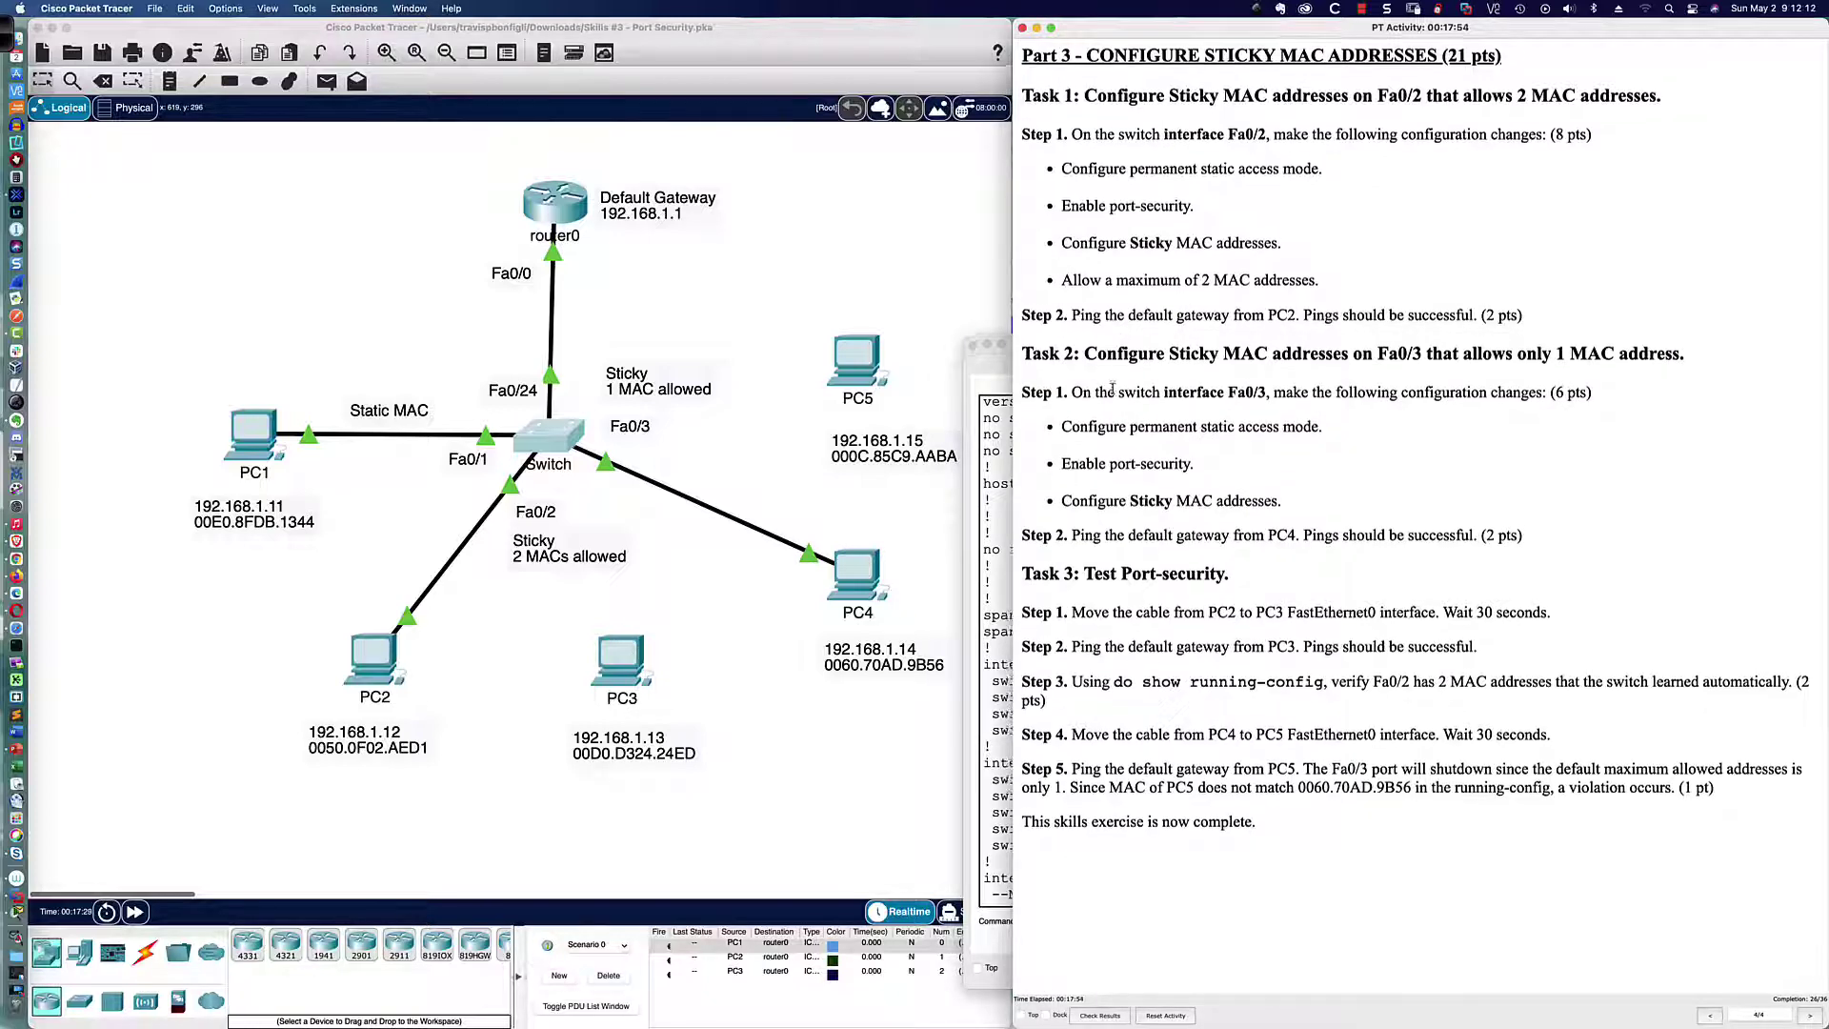
scroll(1219, 378, down, 2)
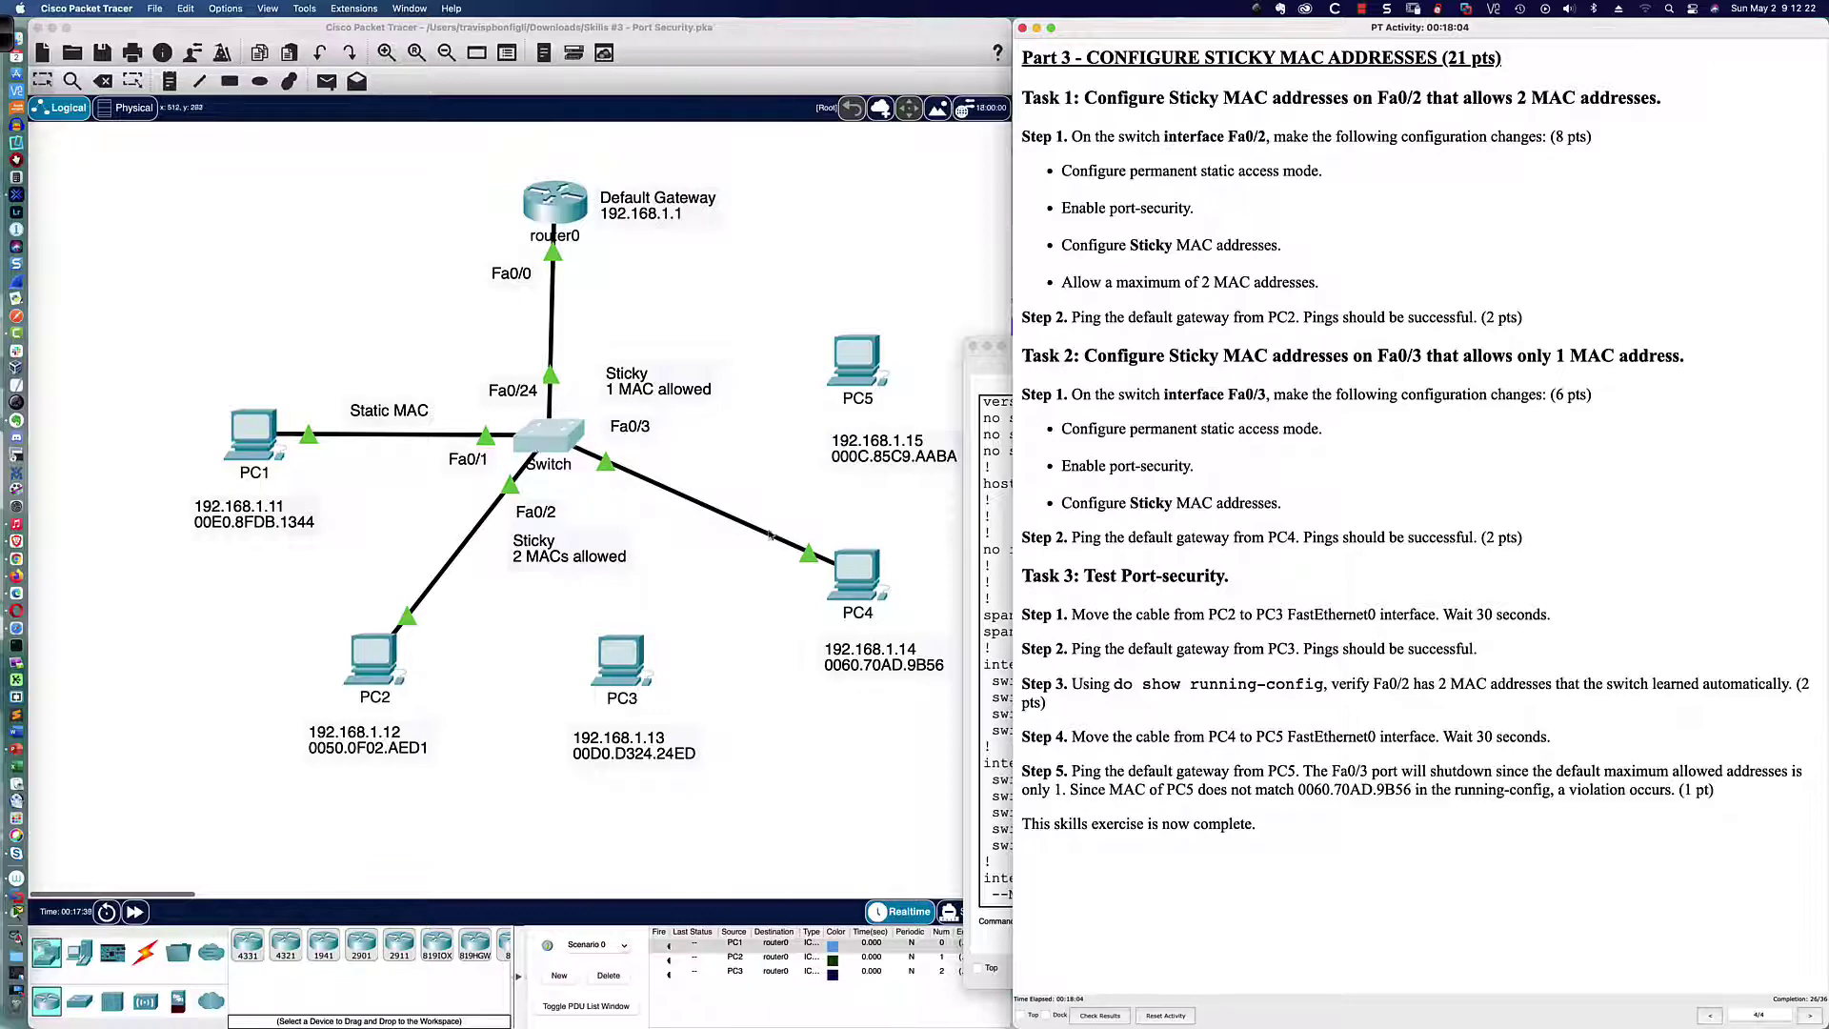
click(559, 443)
click(1312, 682)
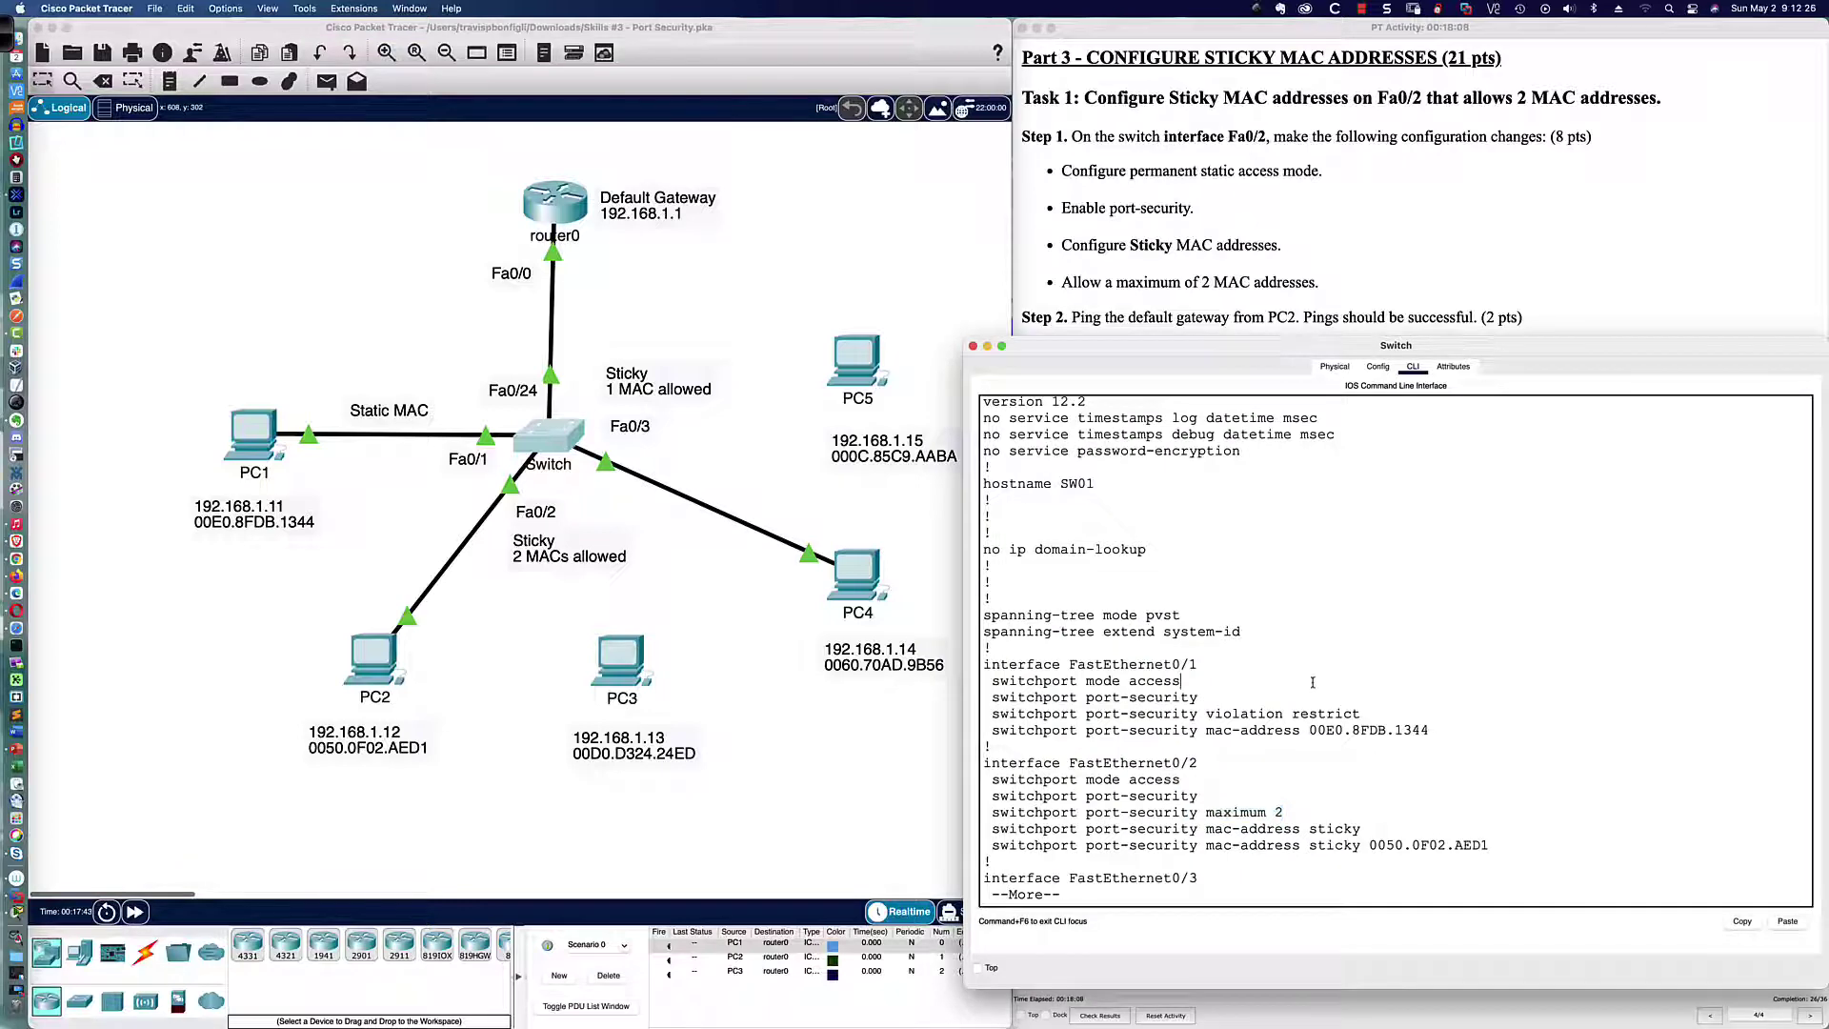
key(q)
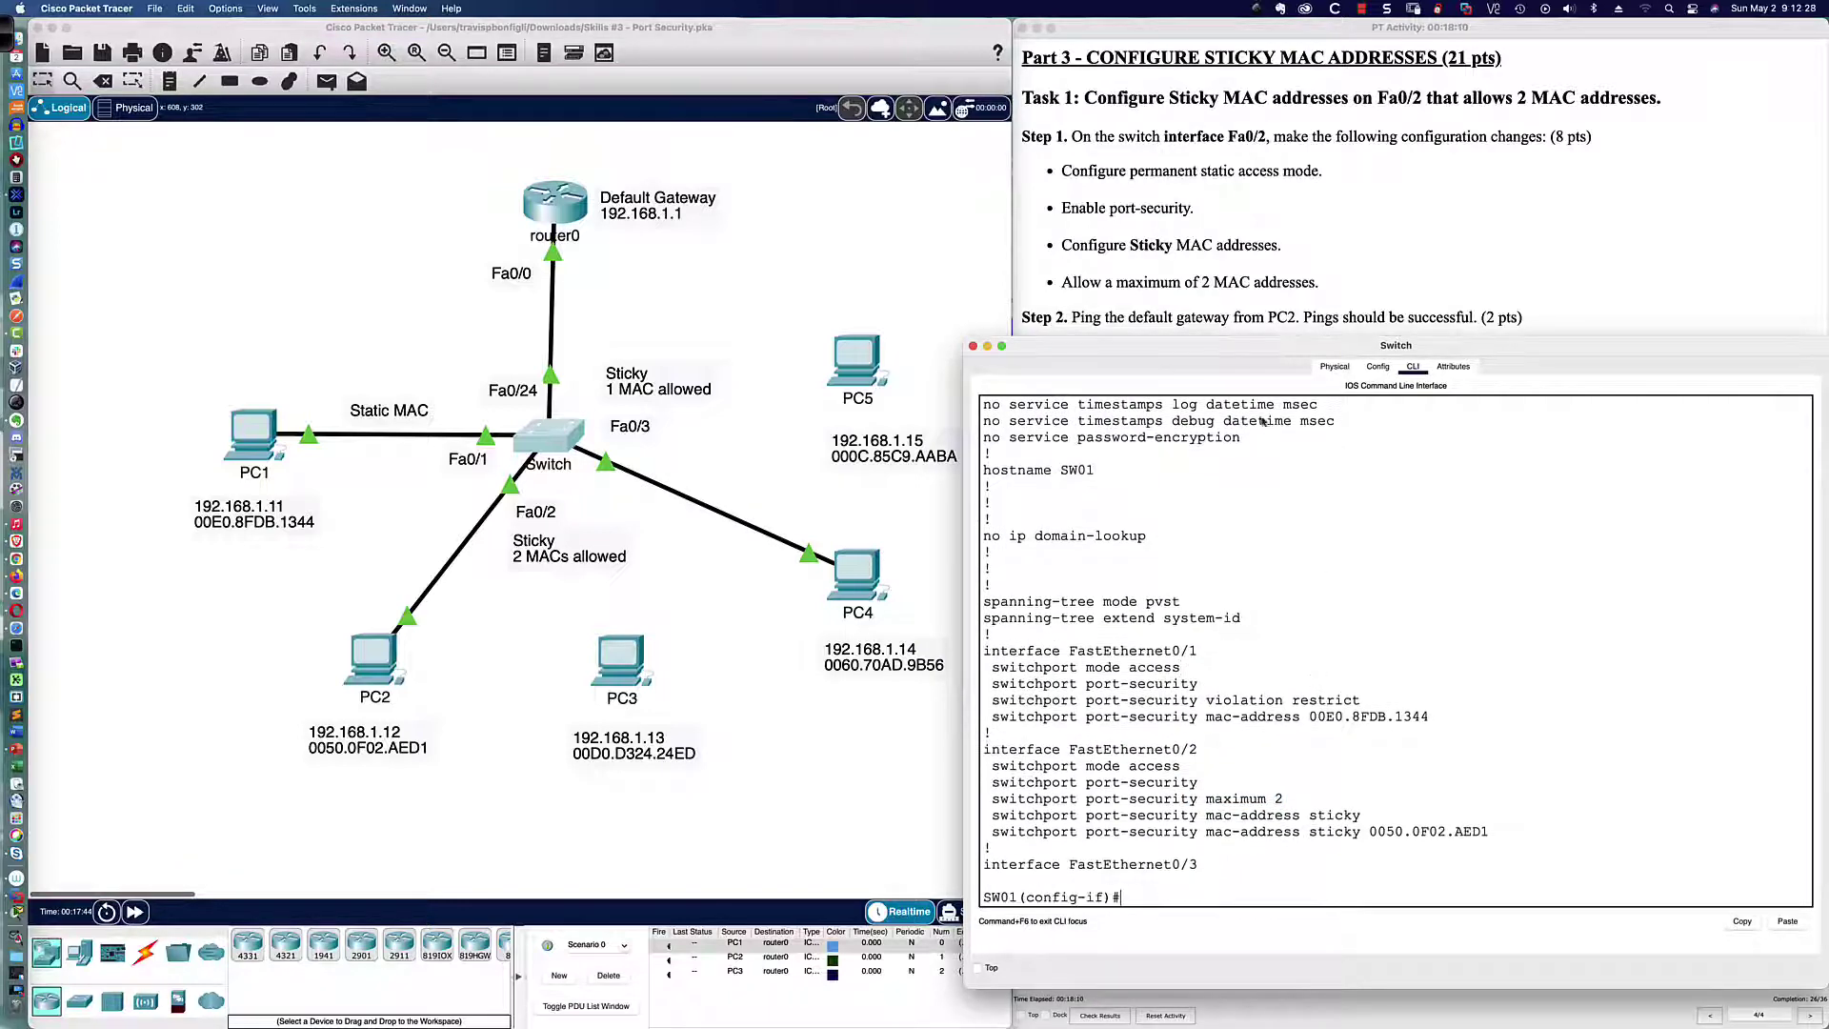
drag(1219, 352, 400, 385)
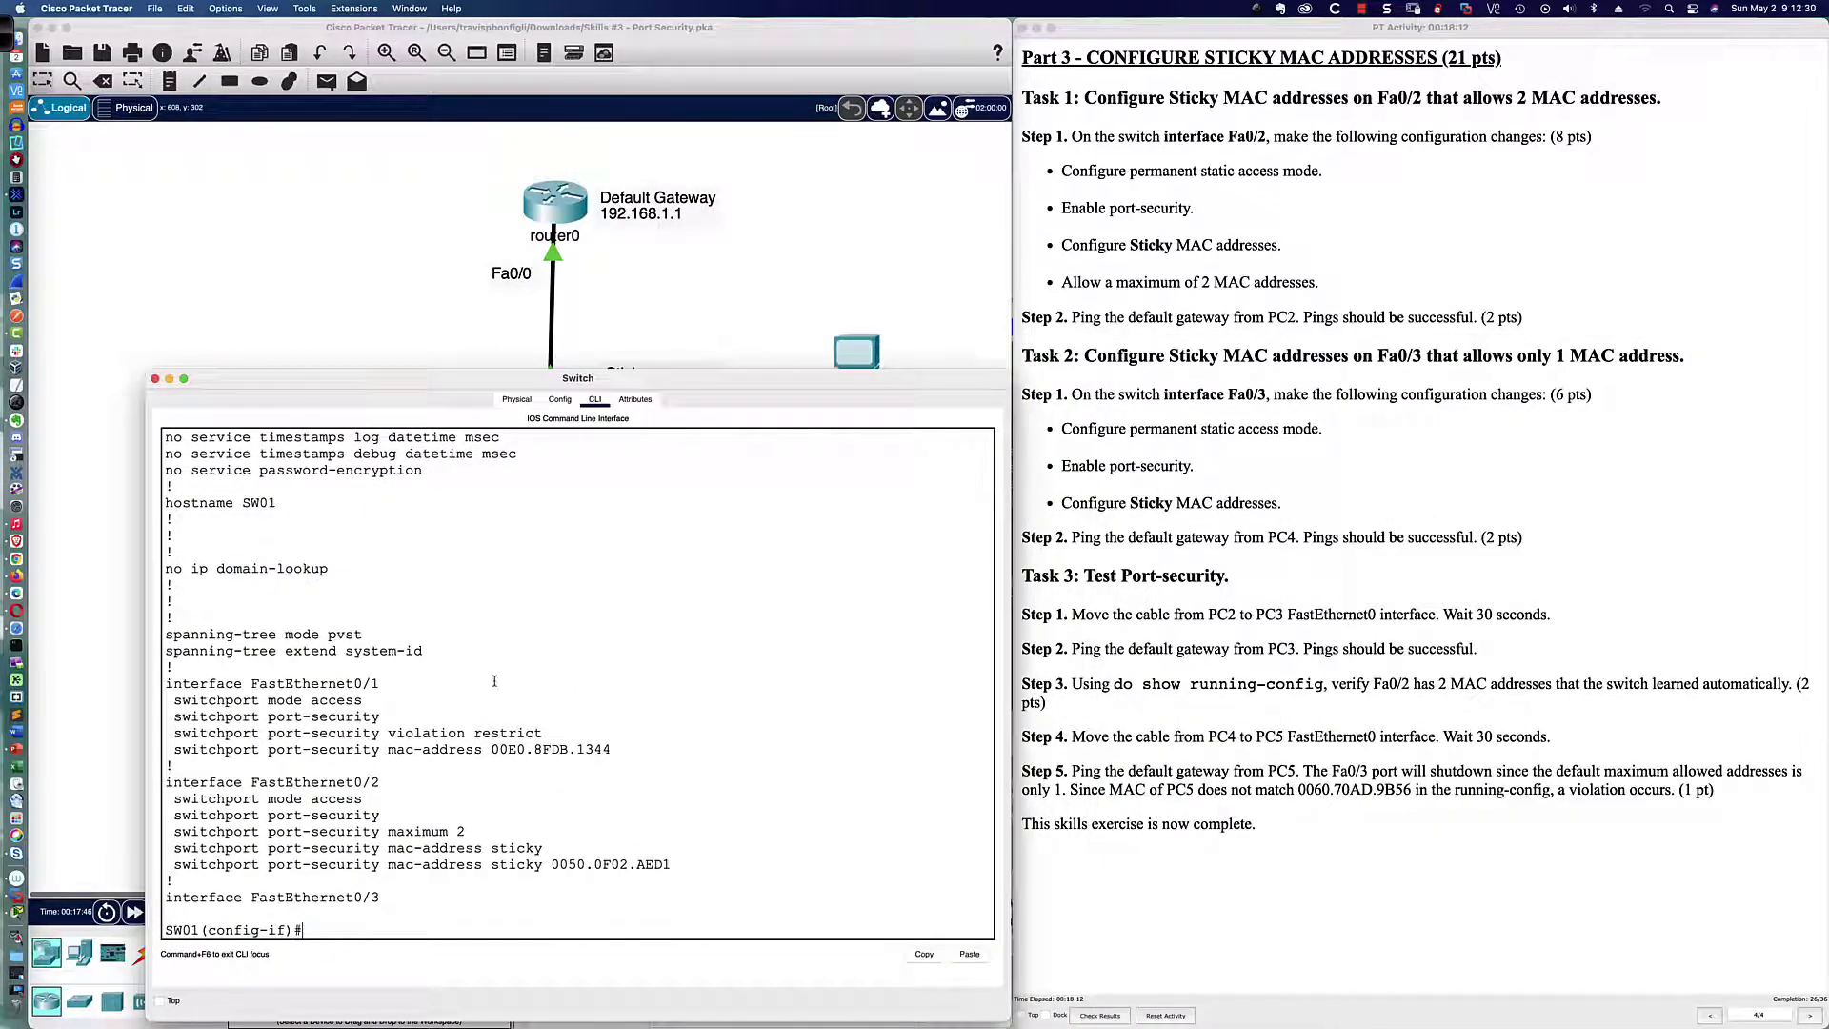
Enter interface configuration with int fa0/2 and apply switchport mode access
text(int fa0/2)
key(Return)
text(swi)
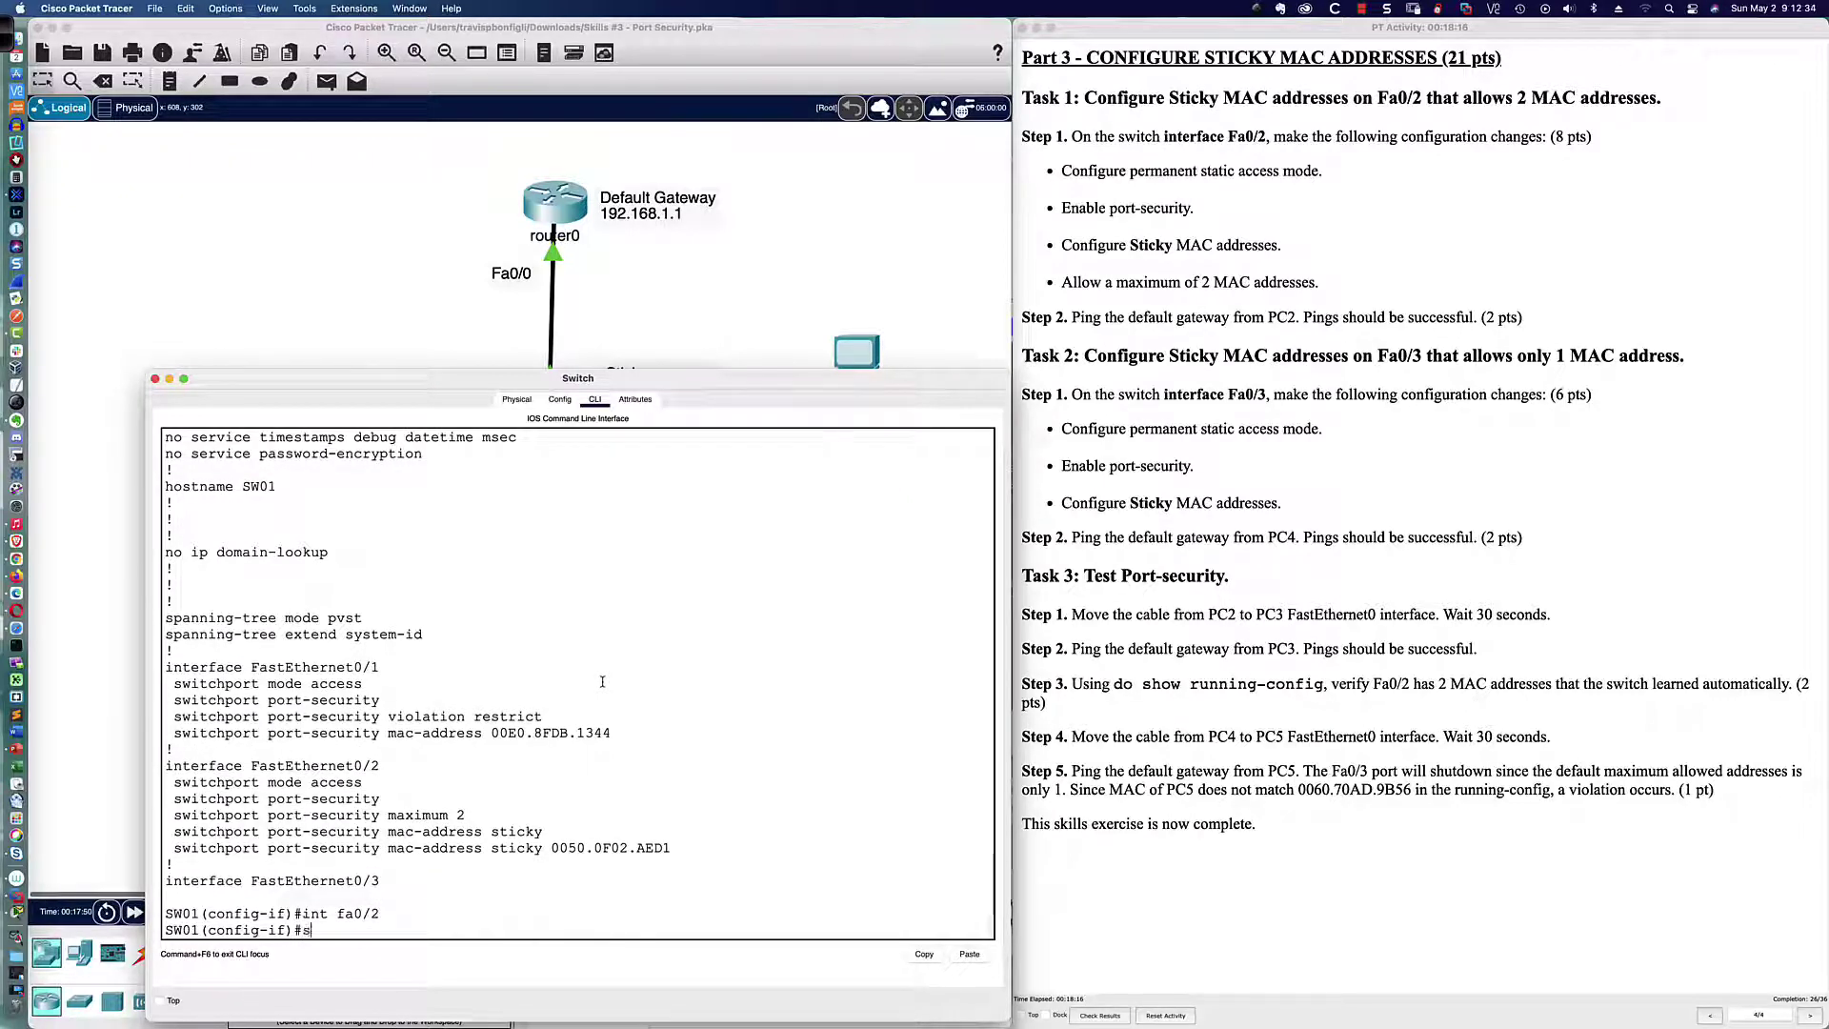
key(Tab)
text(mode acc)
key(Tab)
key(Return)
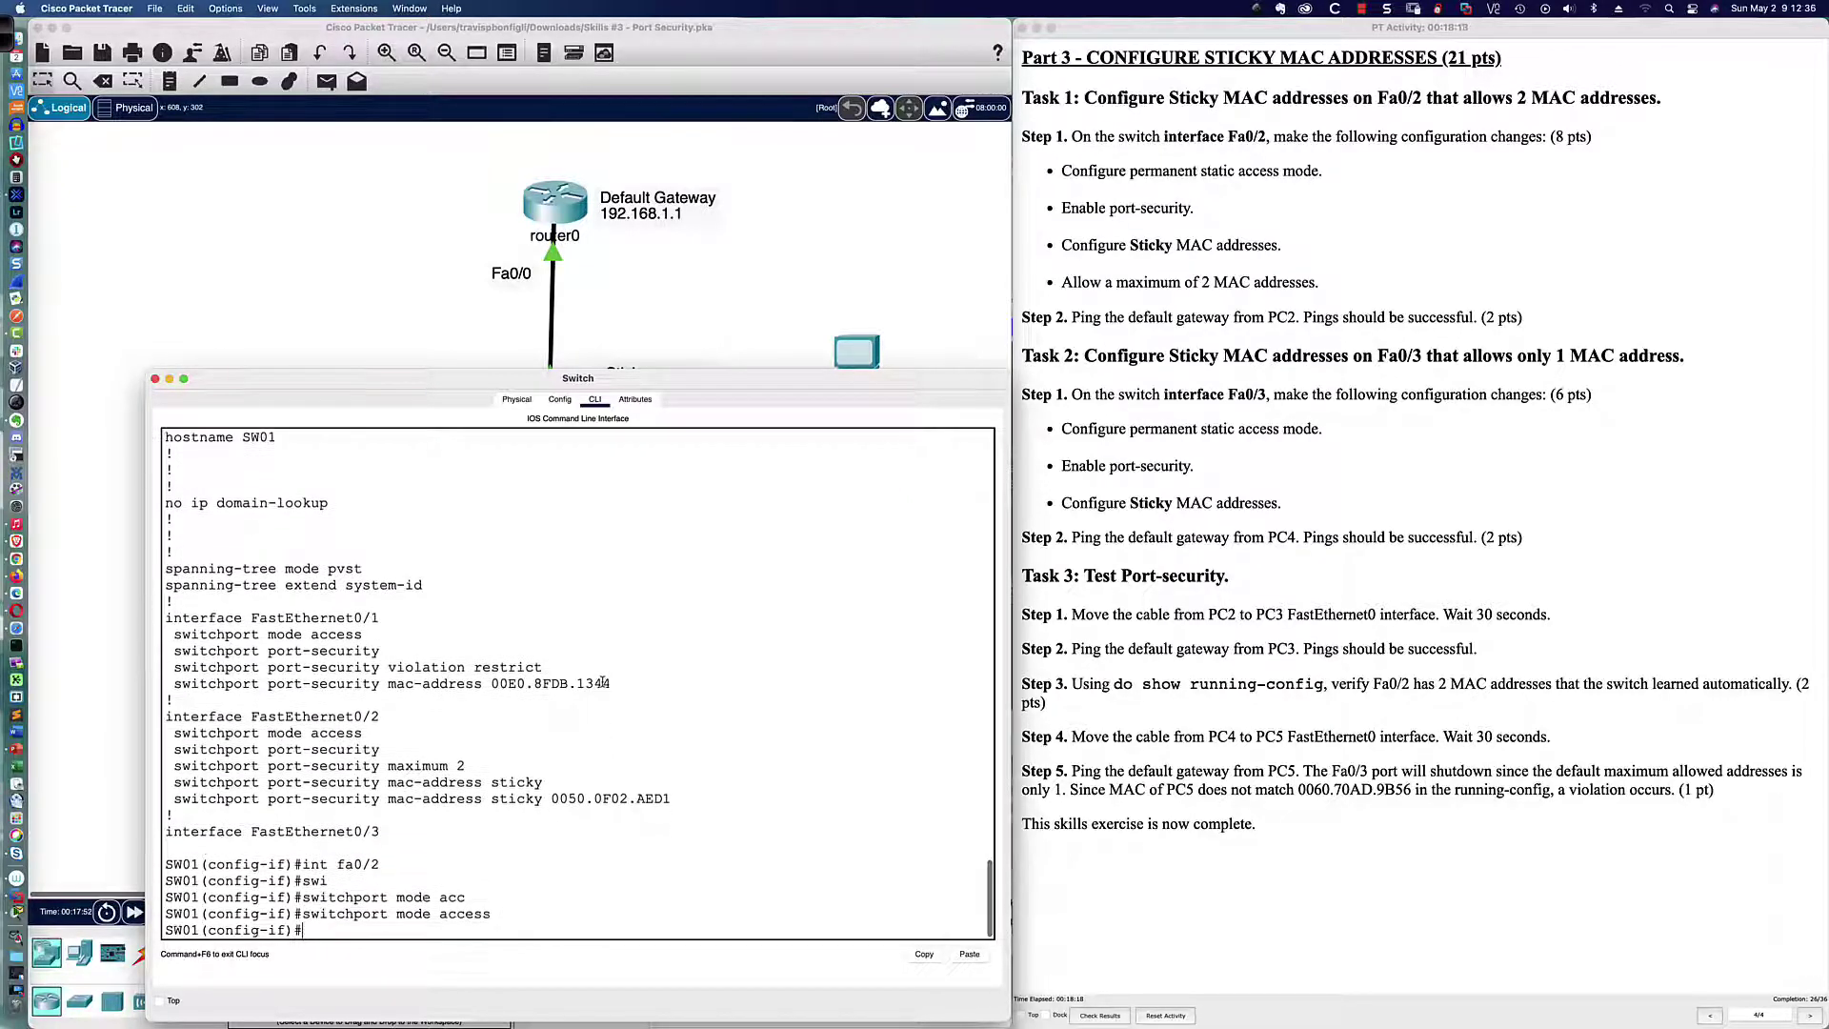
Apply switchport port-security on the currently selected interface fa0/2
text(swi)
key(Tab)
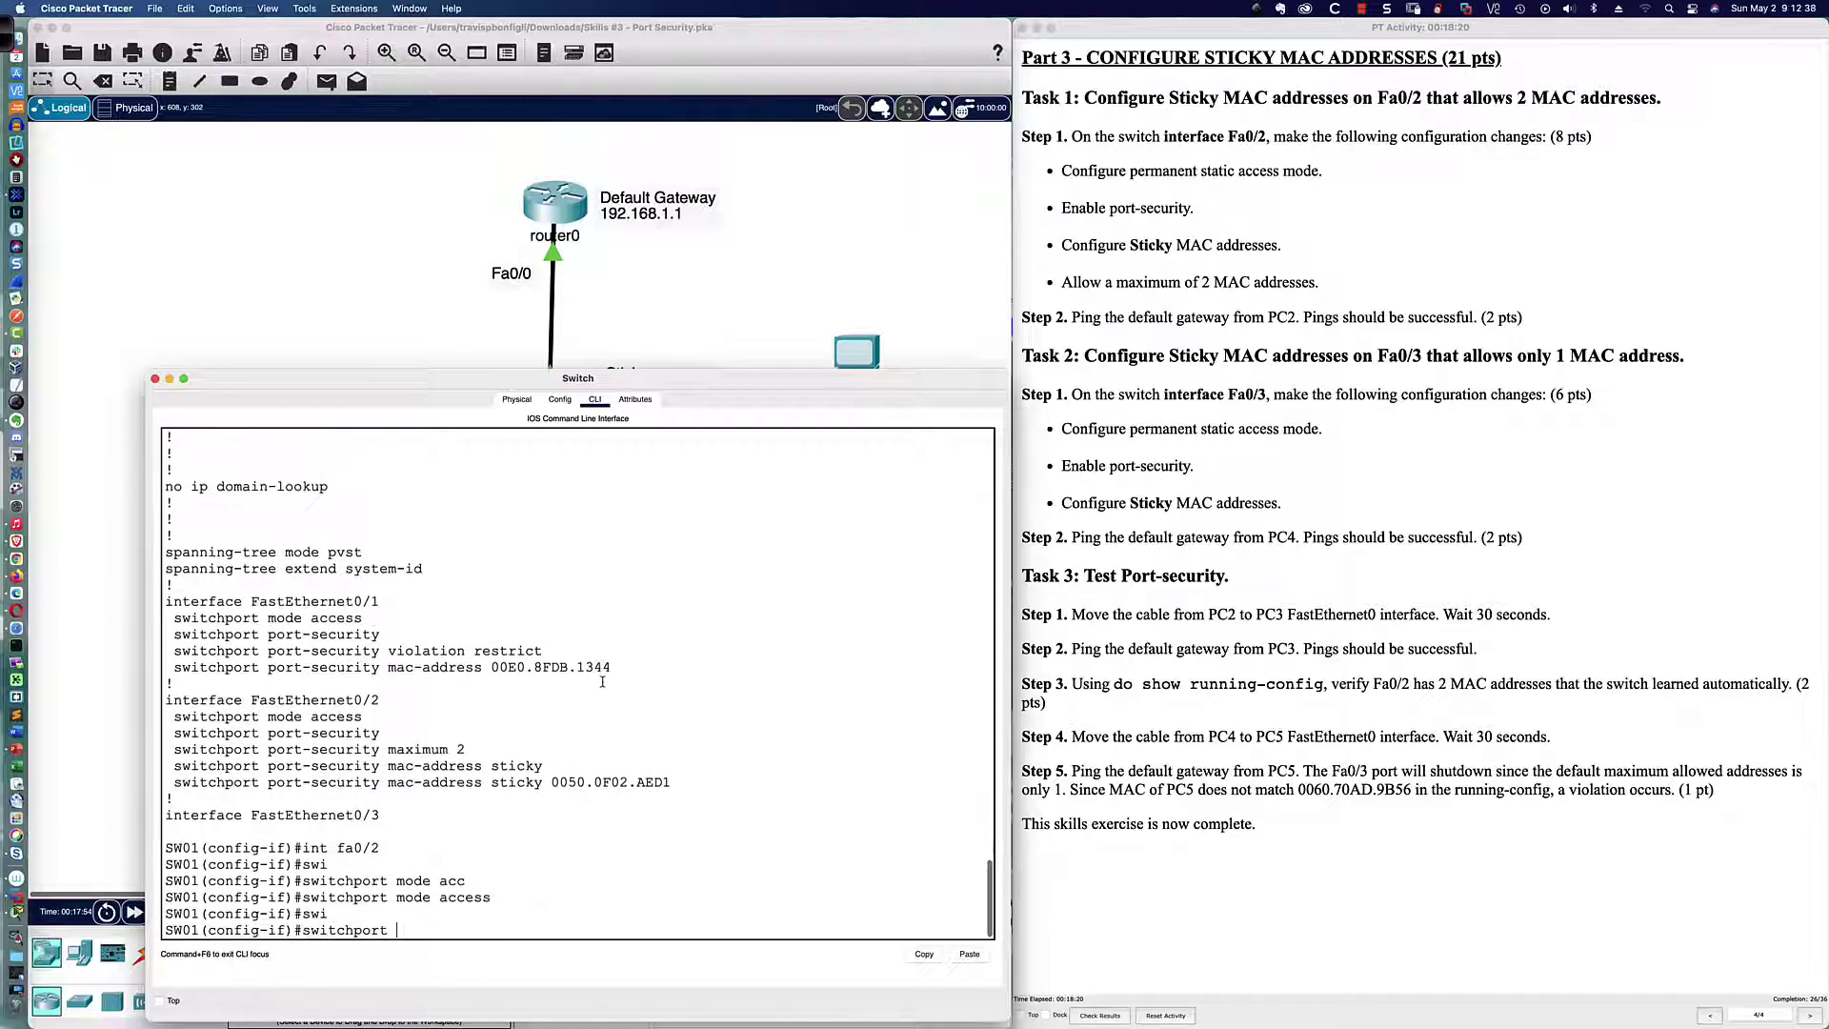
text(port)
key(Tab)
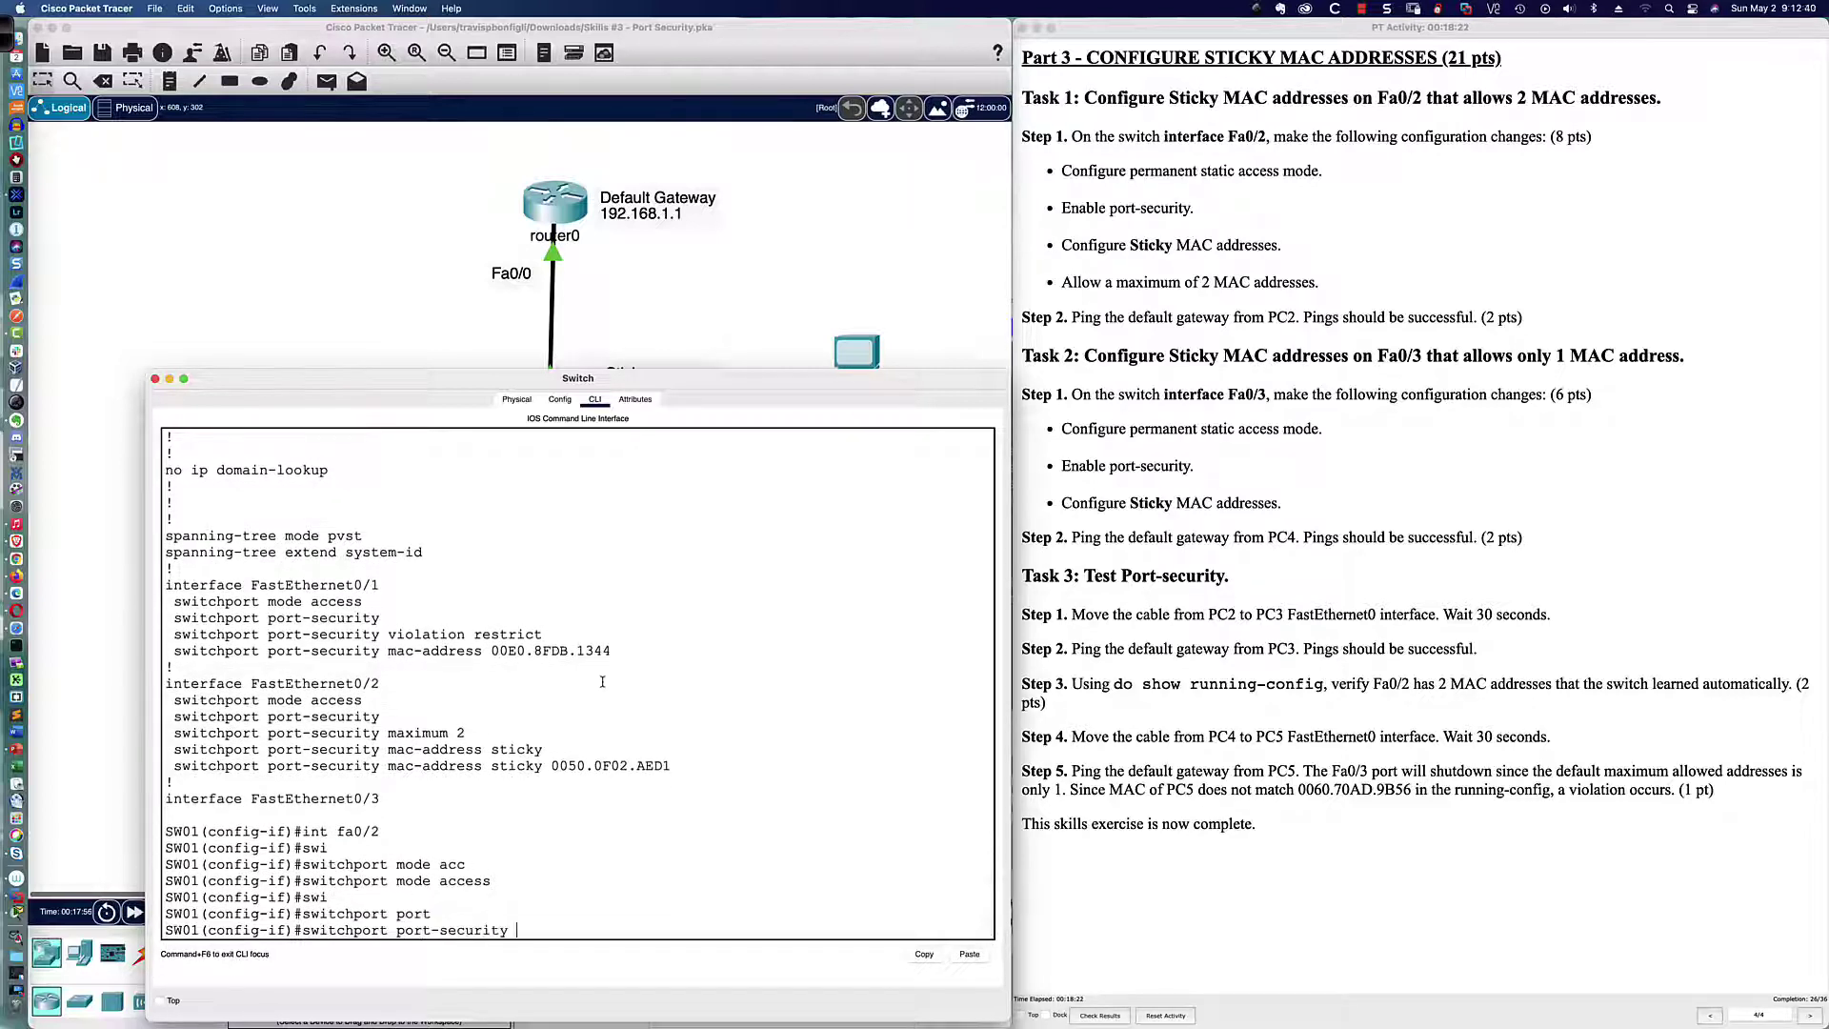
key(Return)
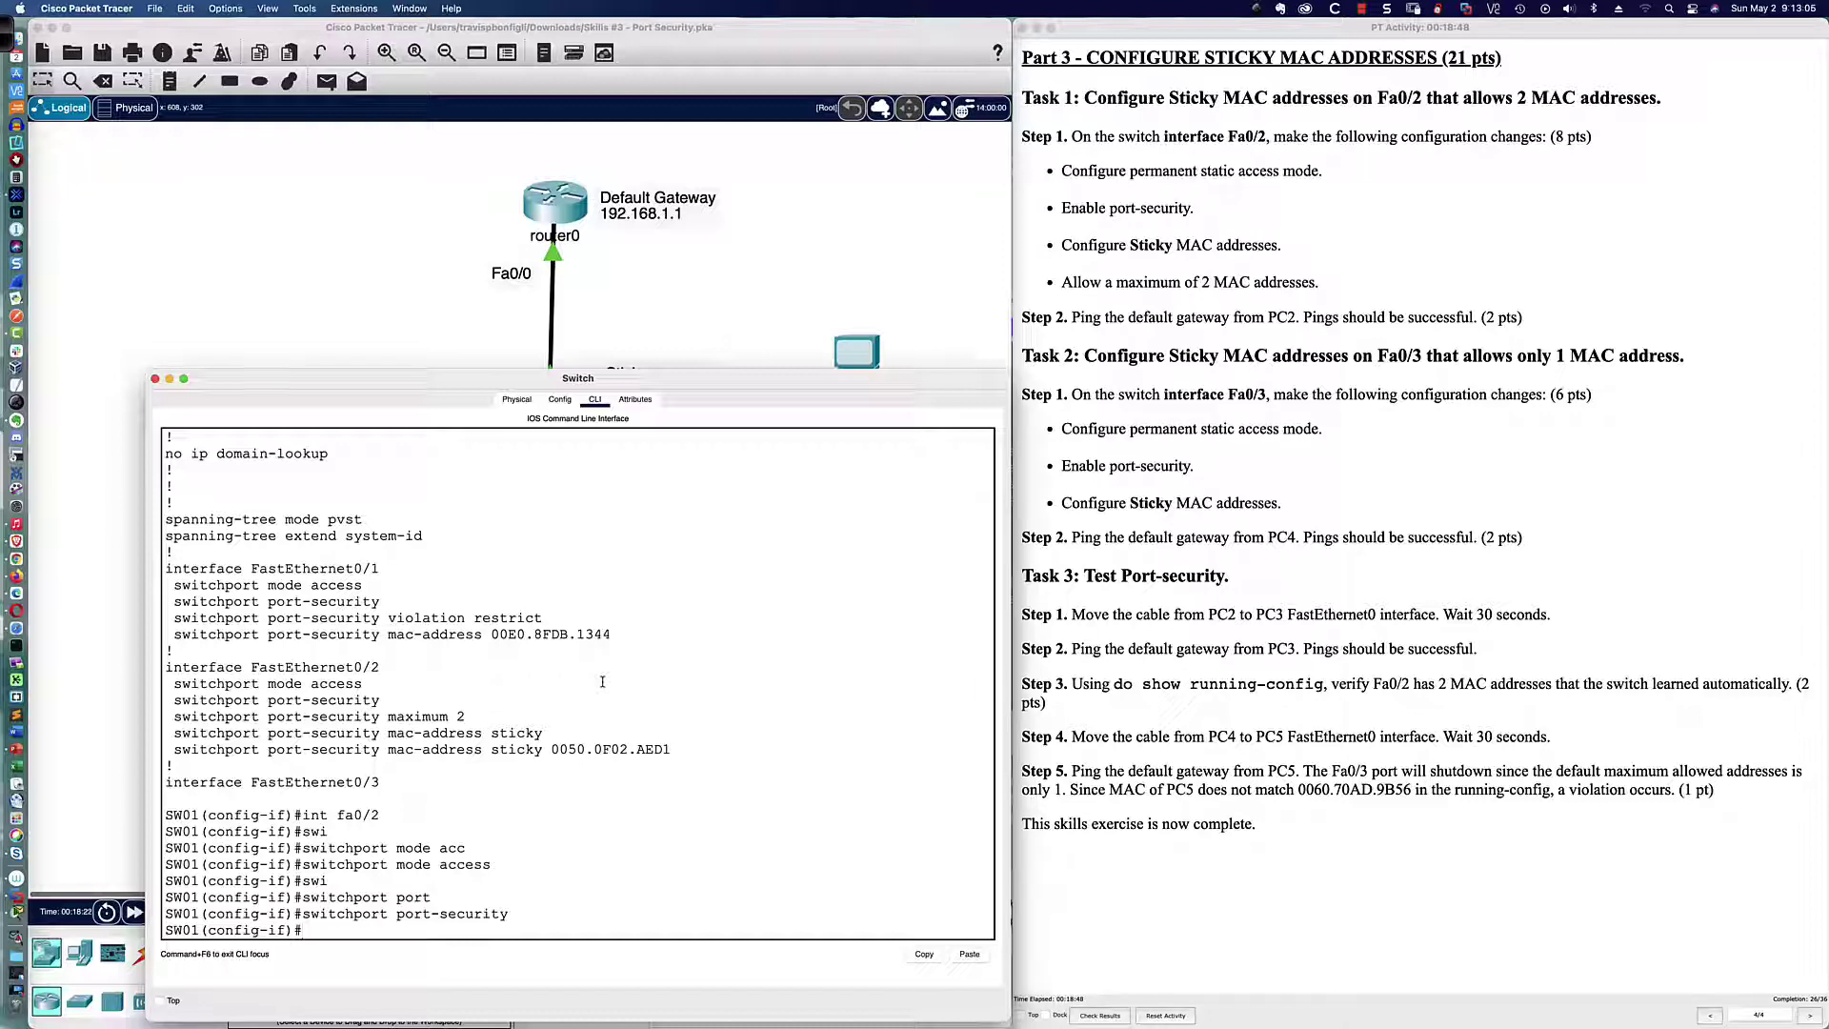
Apply switchport port-security mac-address sticky on the currently selected interface fa0/2
text(swi)
key(Tab)
text(port)
key(Tab)
text(ma)
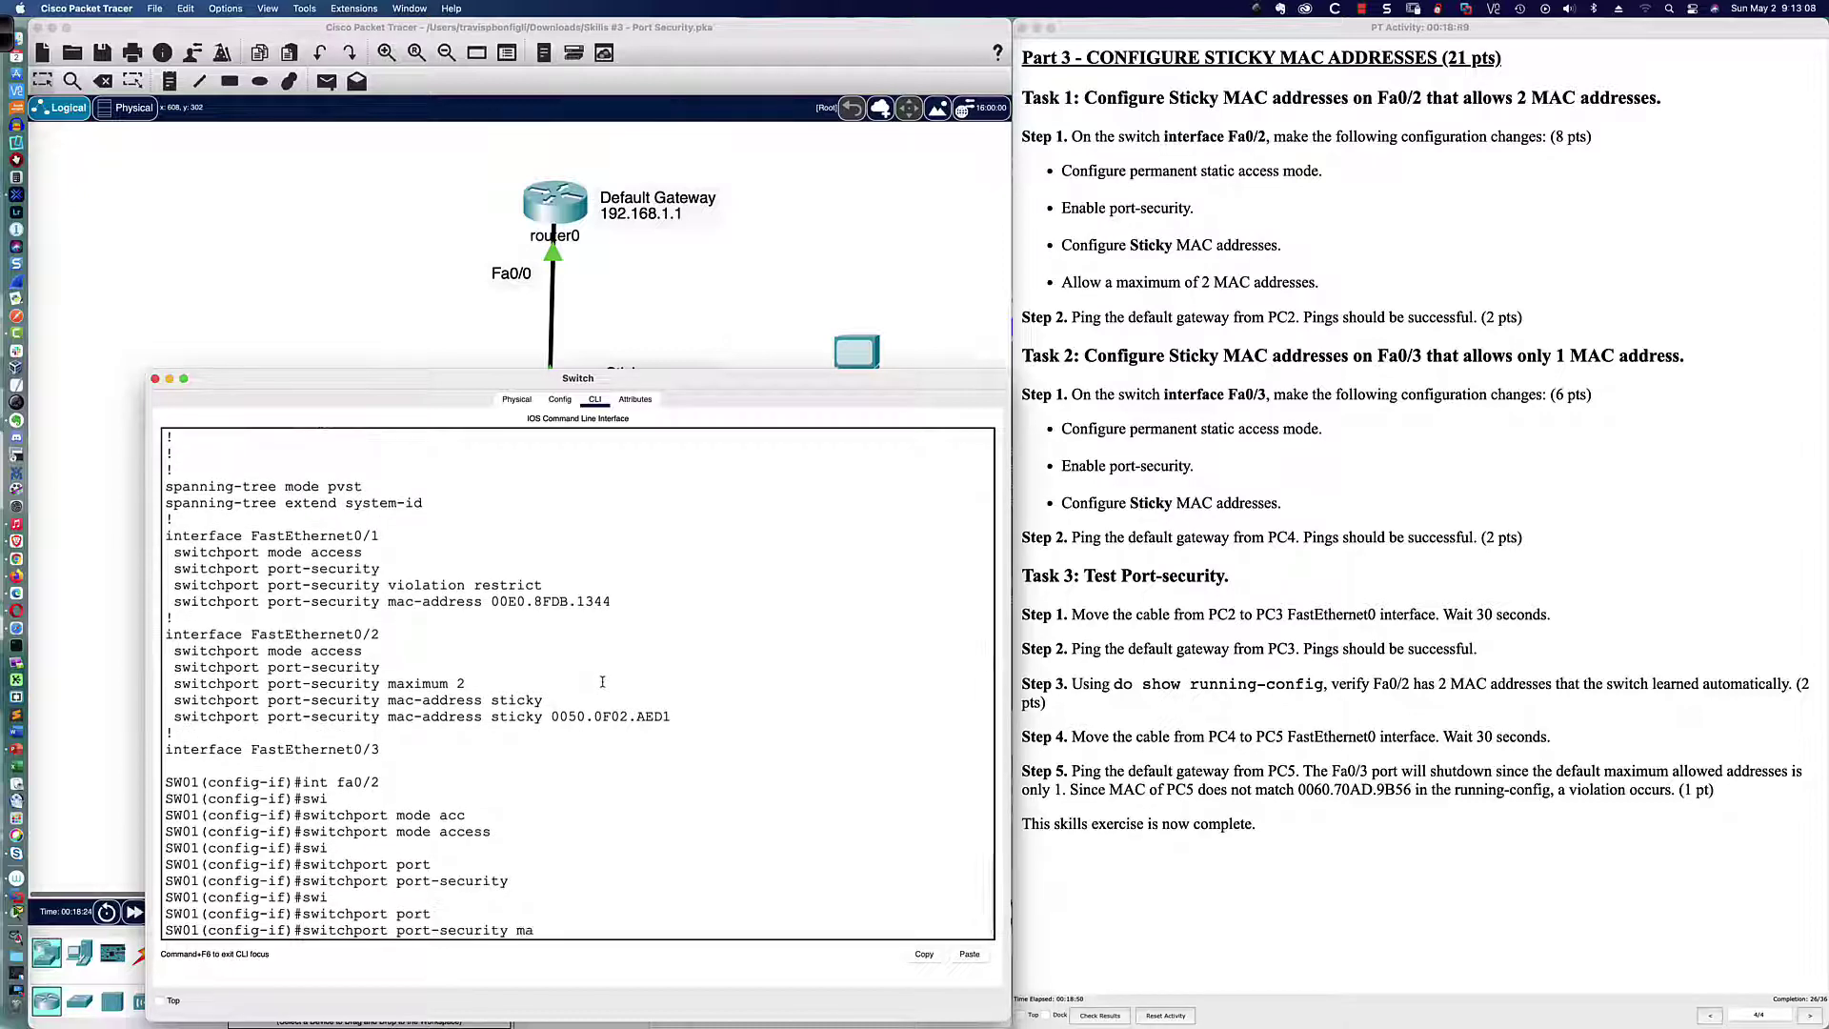
text(c)
key(Tab)
text(sti)
key(Tab)
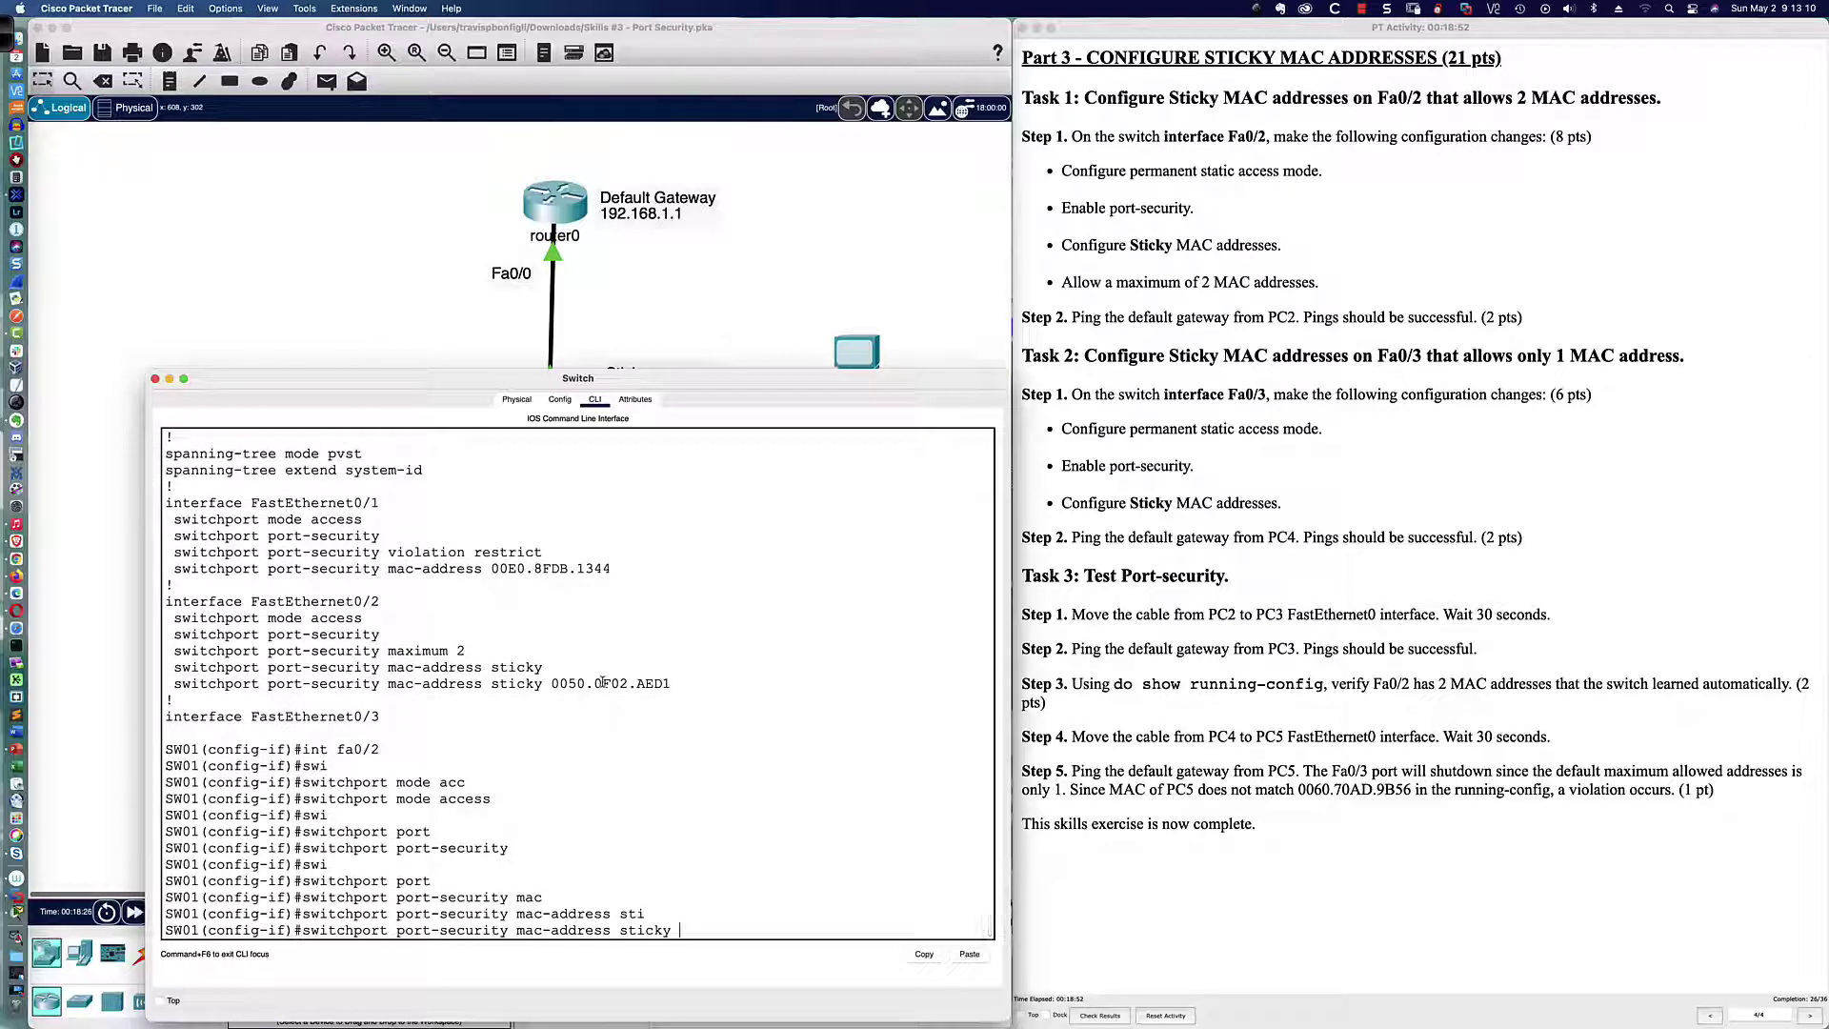
key(Return)
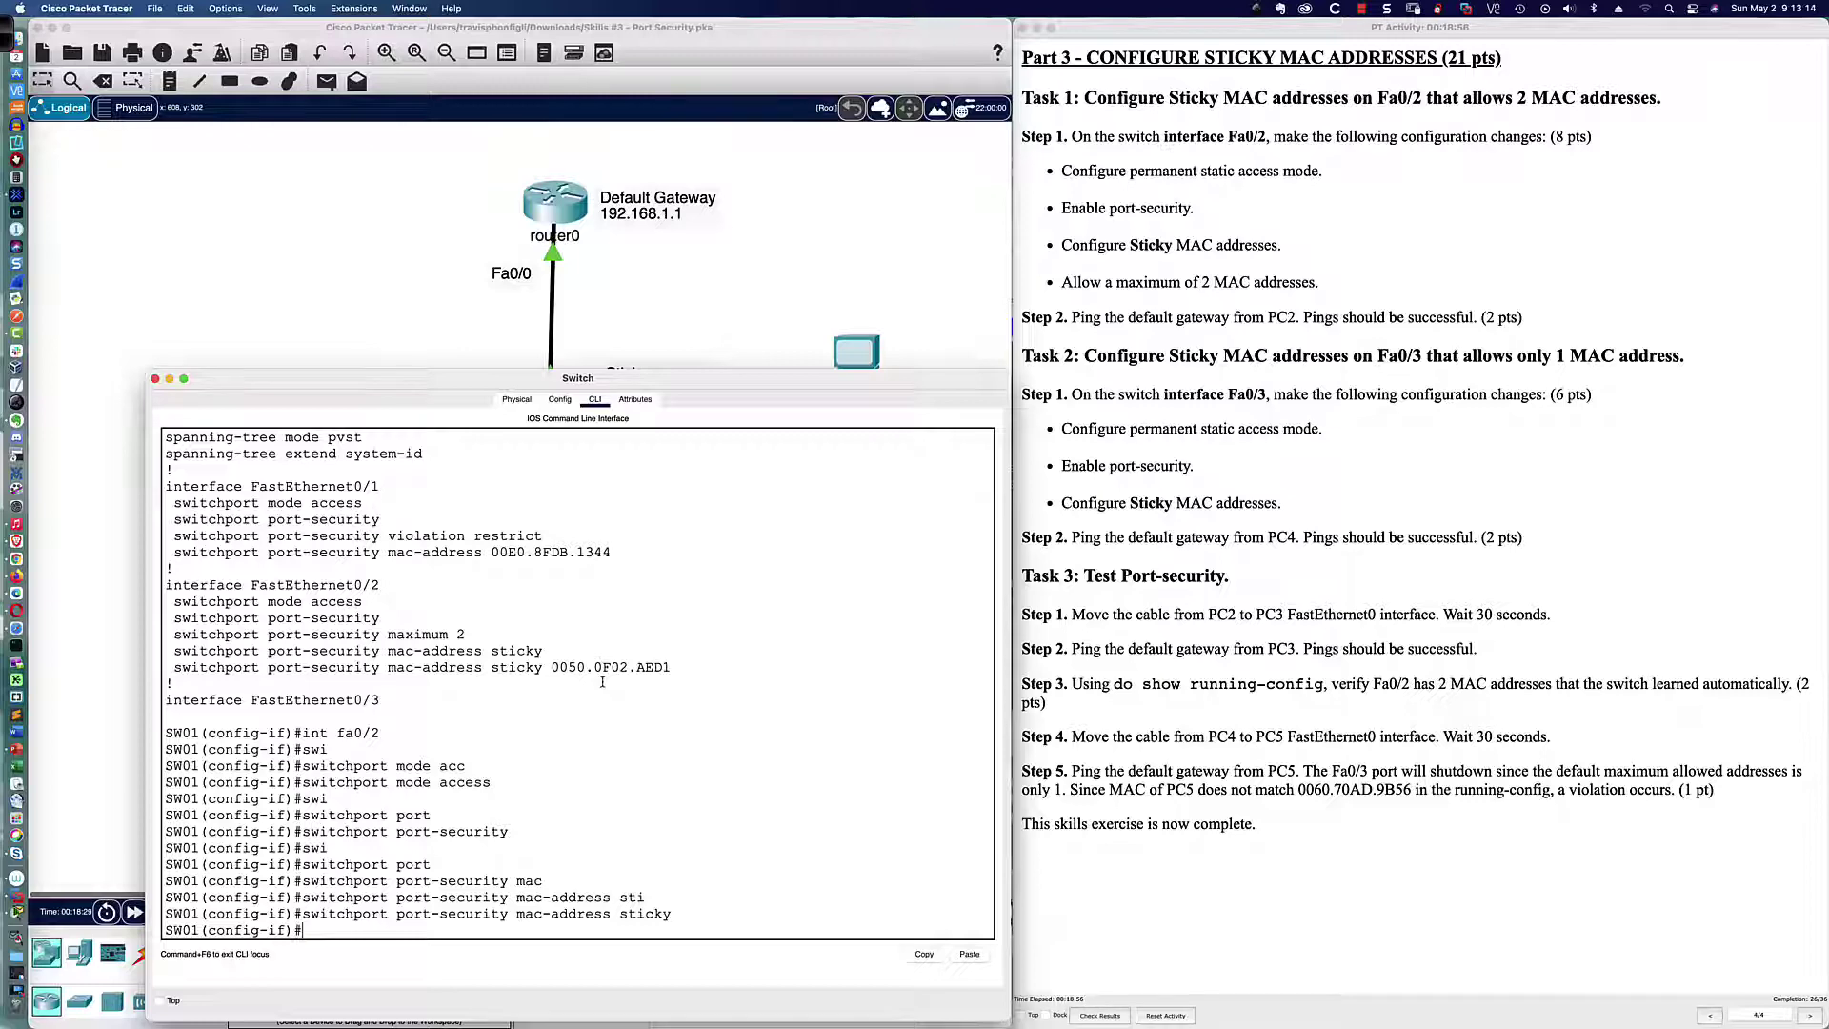
Display the running configuration with do sh run, check the FastEthernet0/3 section, and review the commands entered before it
text(do sh run)
key(Return)
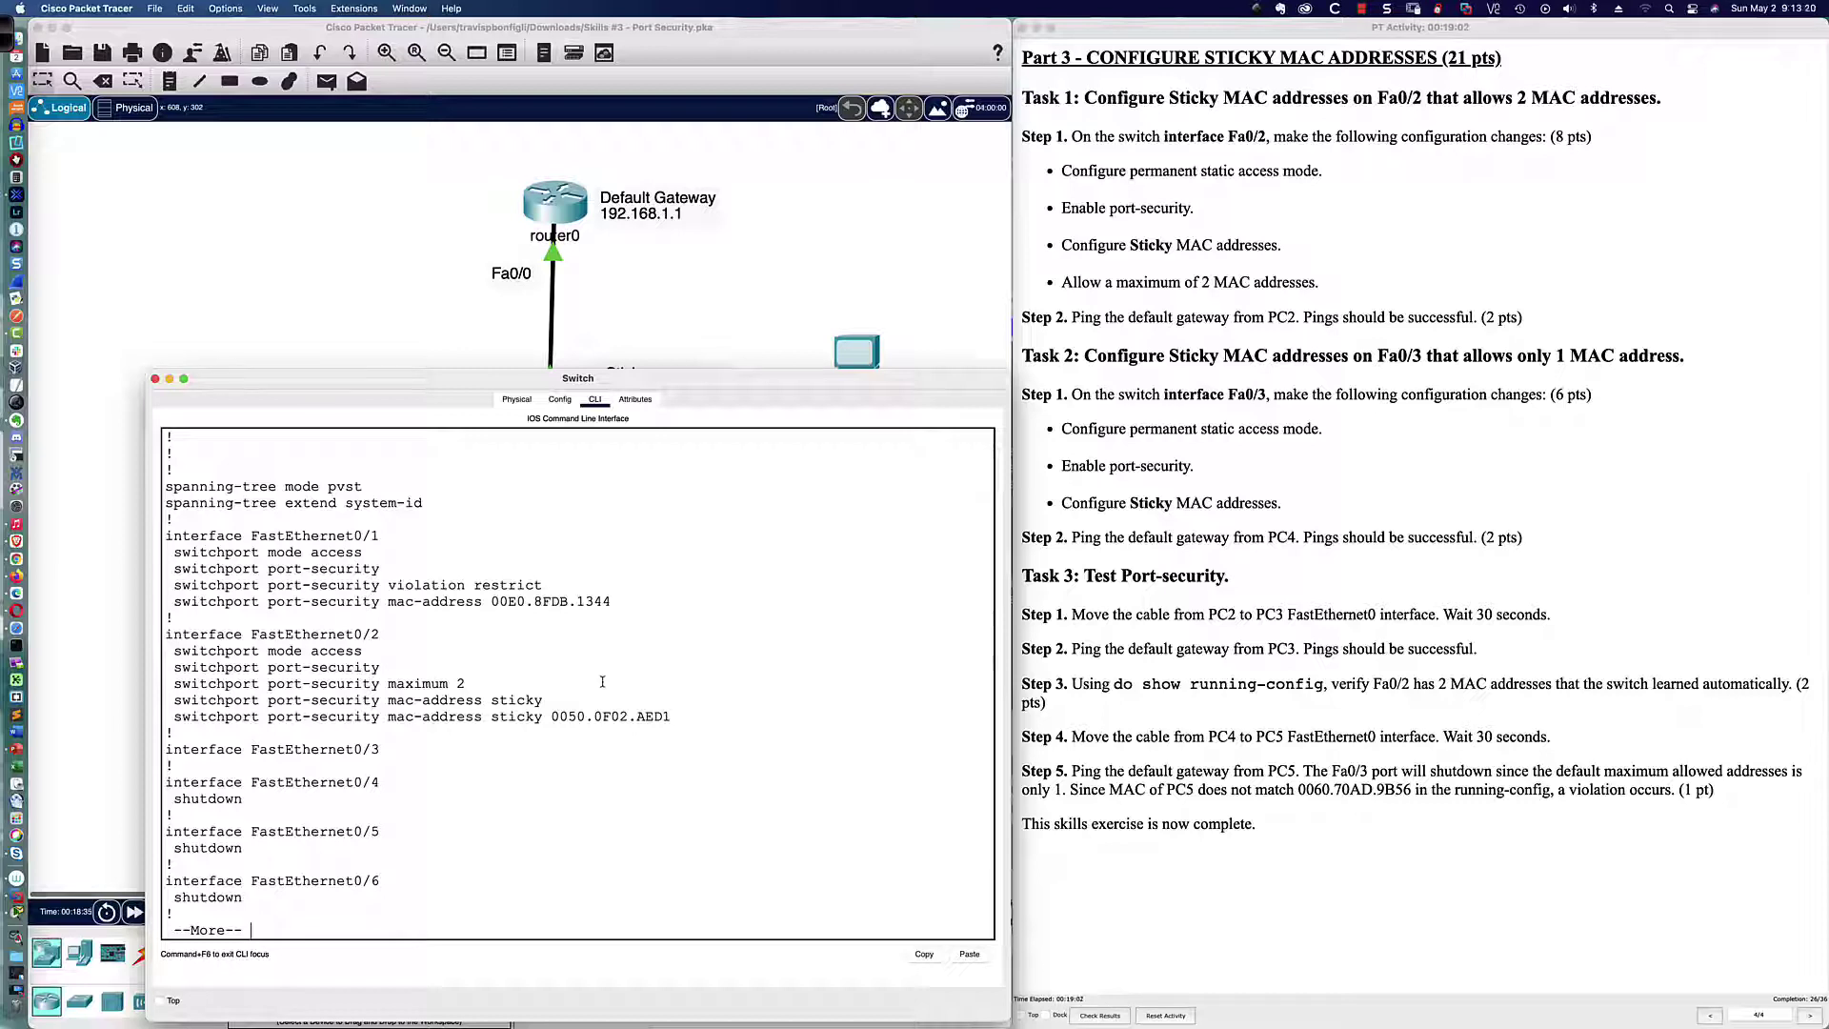
key(q)
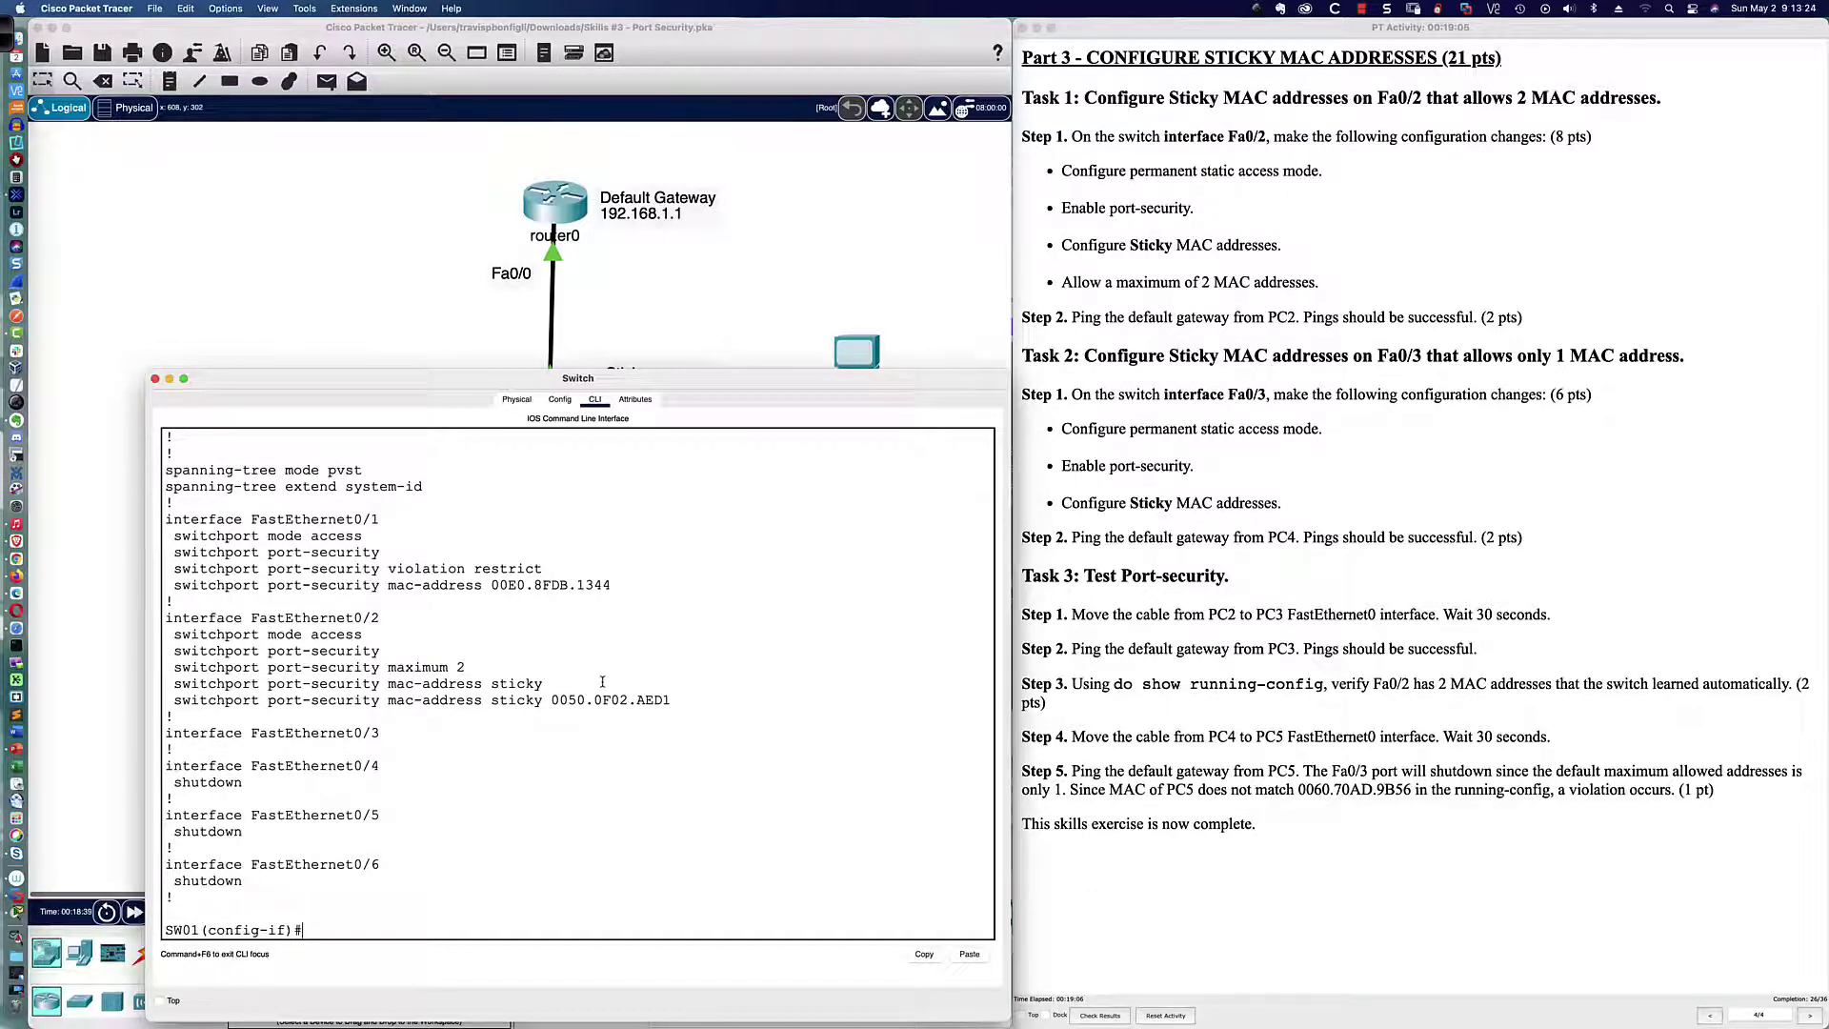
scroll(602, 682, up, 9)
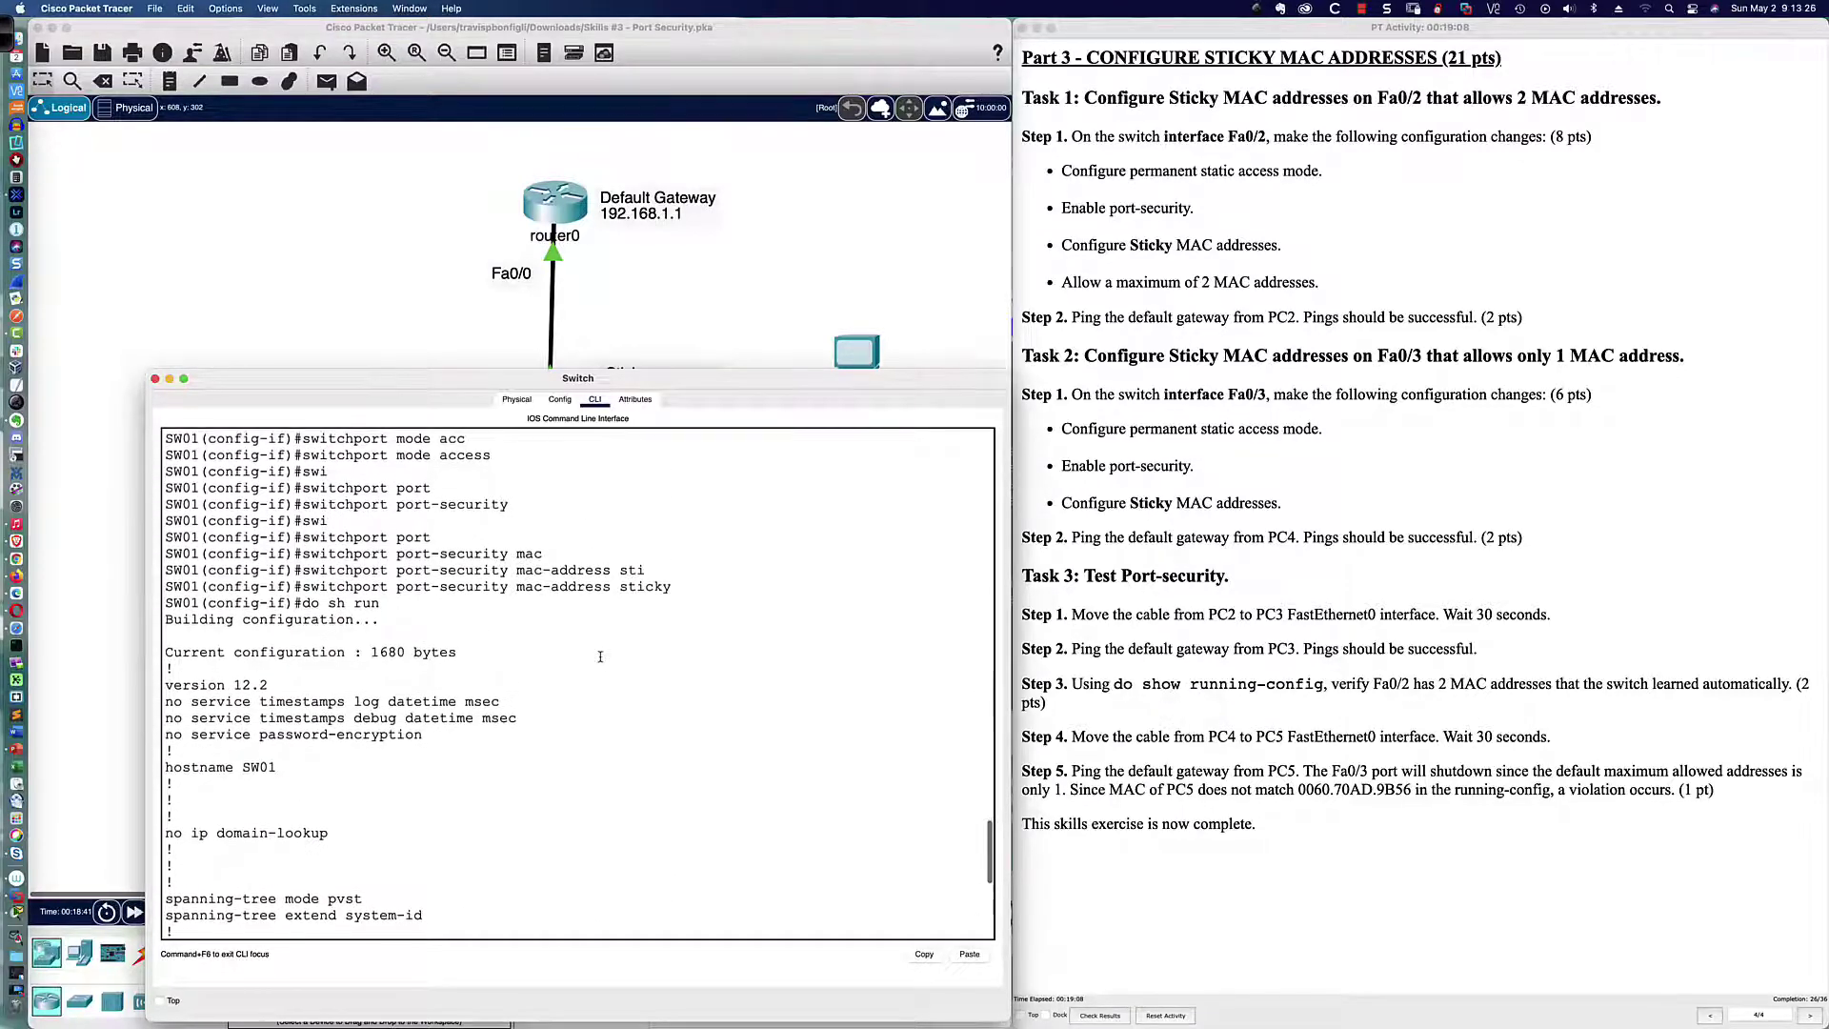
Check which interface the earlier port-security commands were entered on, and select the correct one with int fa0/3
scroll(600, 656, down, 3)
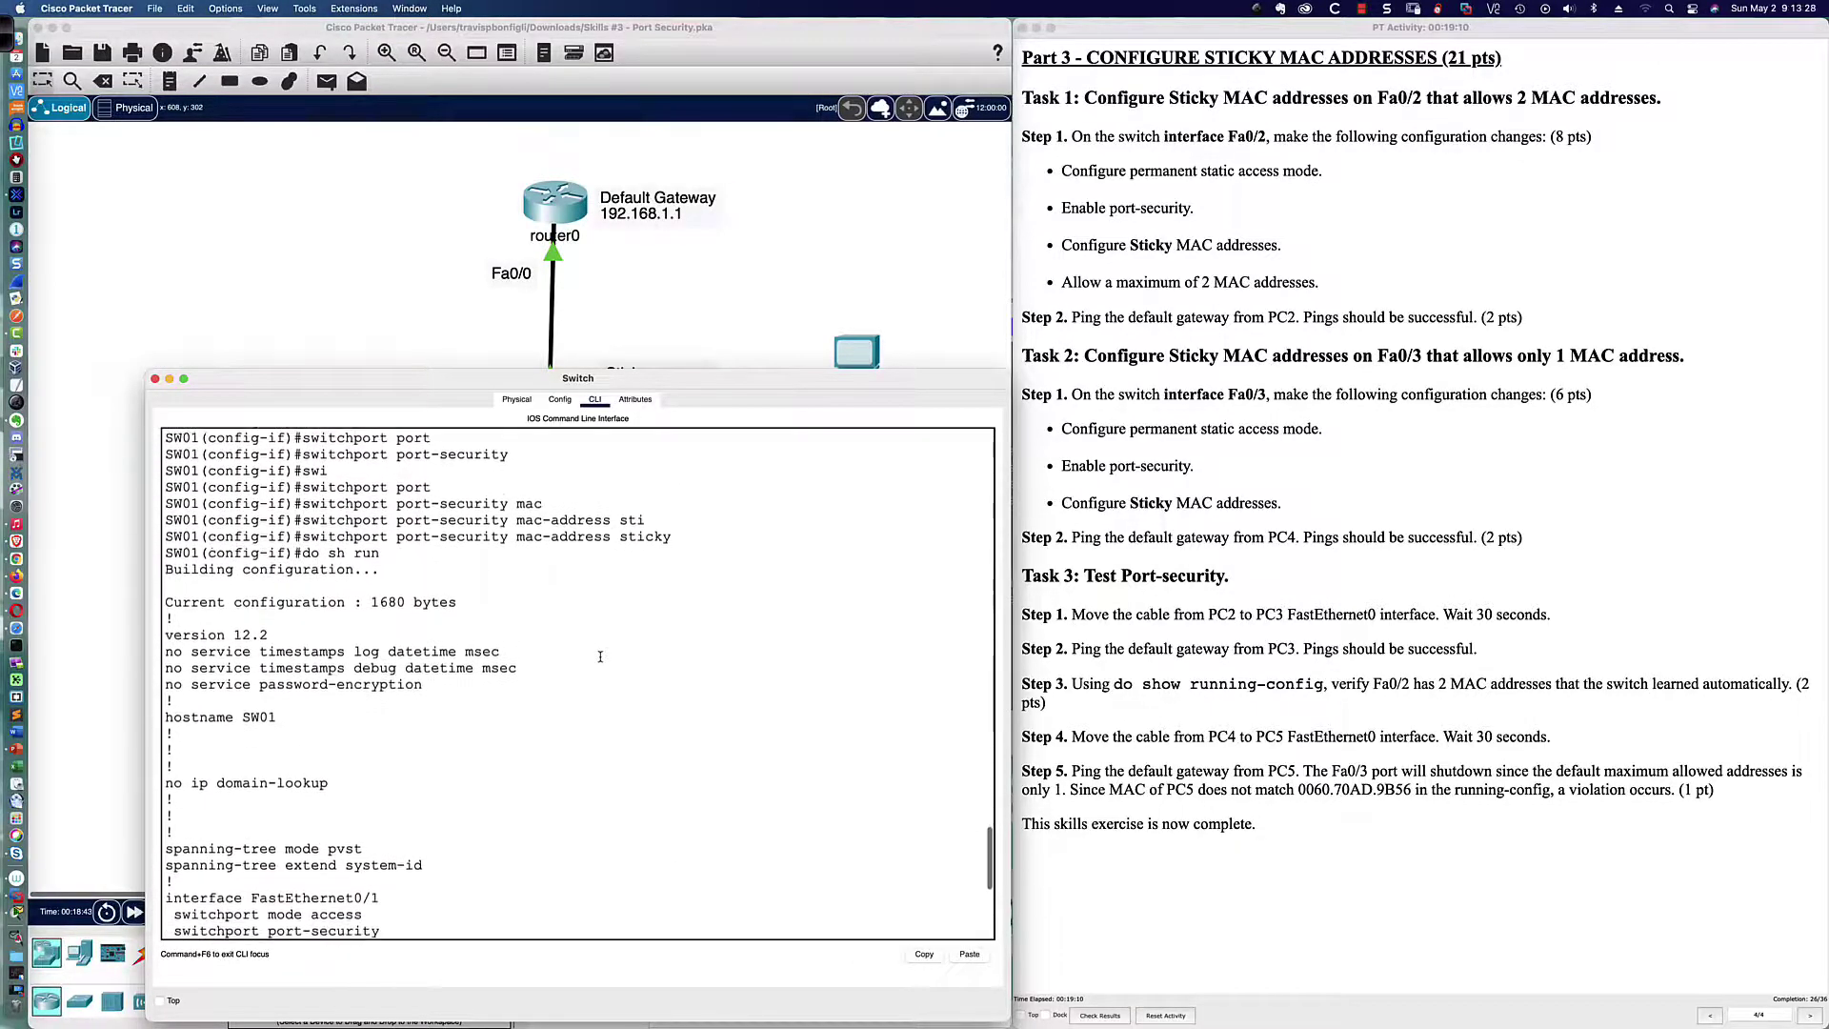
scroll(600, 656, up, 7)
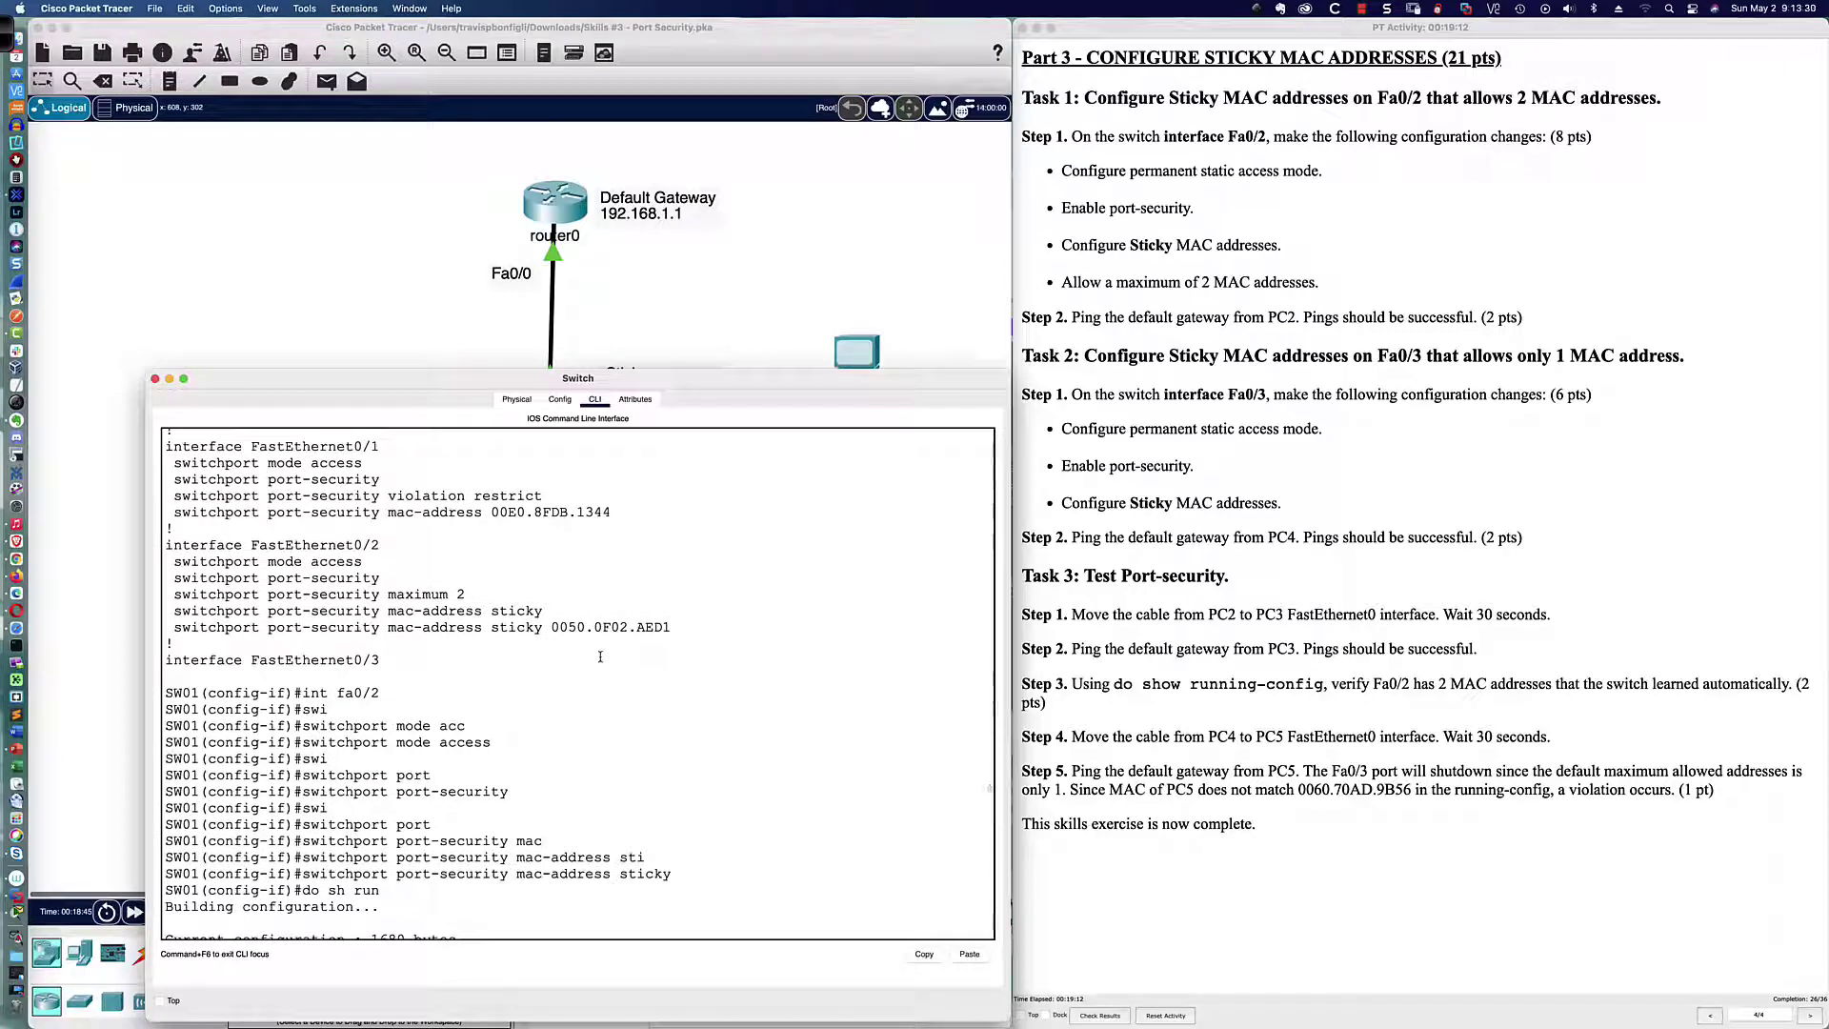
drag(322, 693, 417, 692)
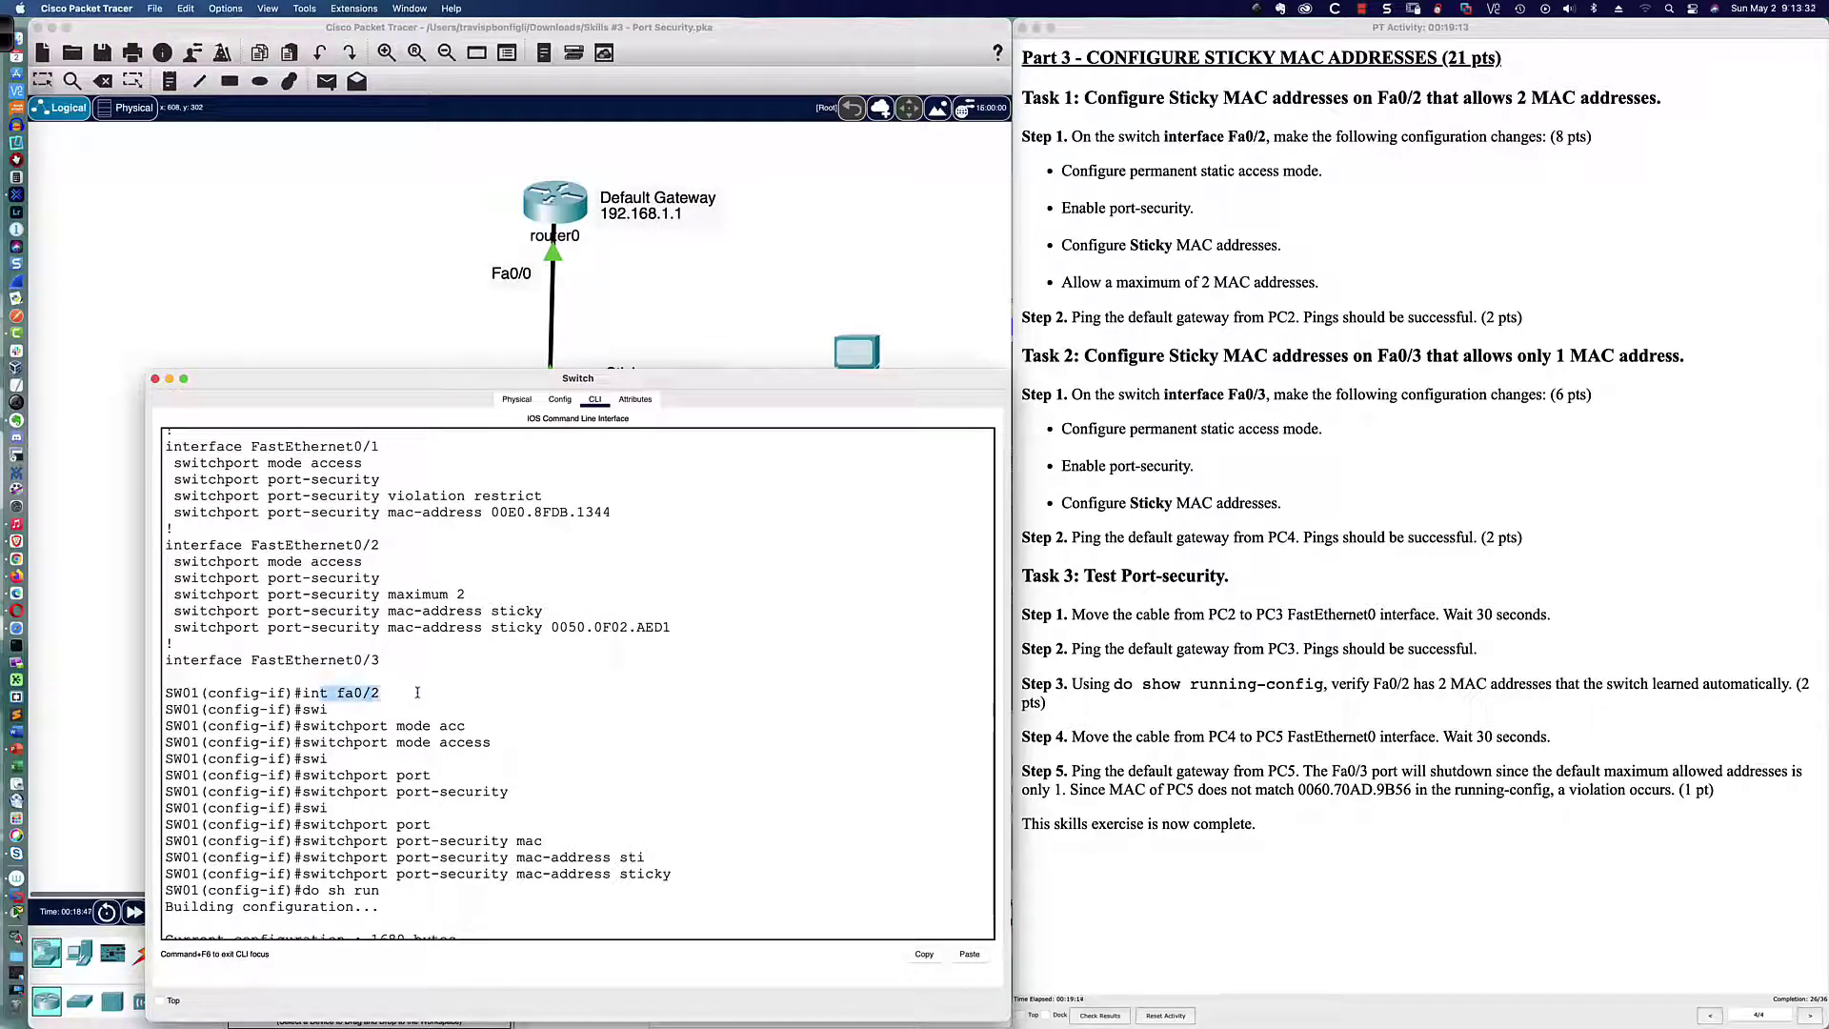
click(638, 703)
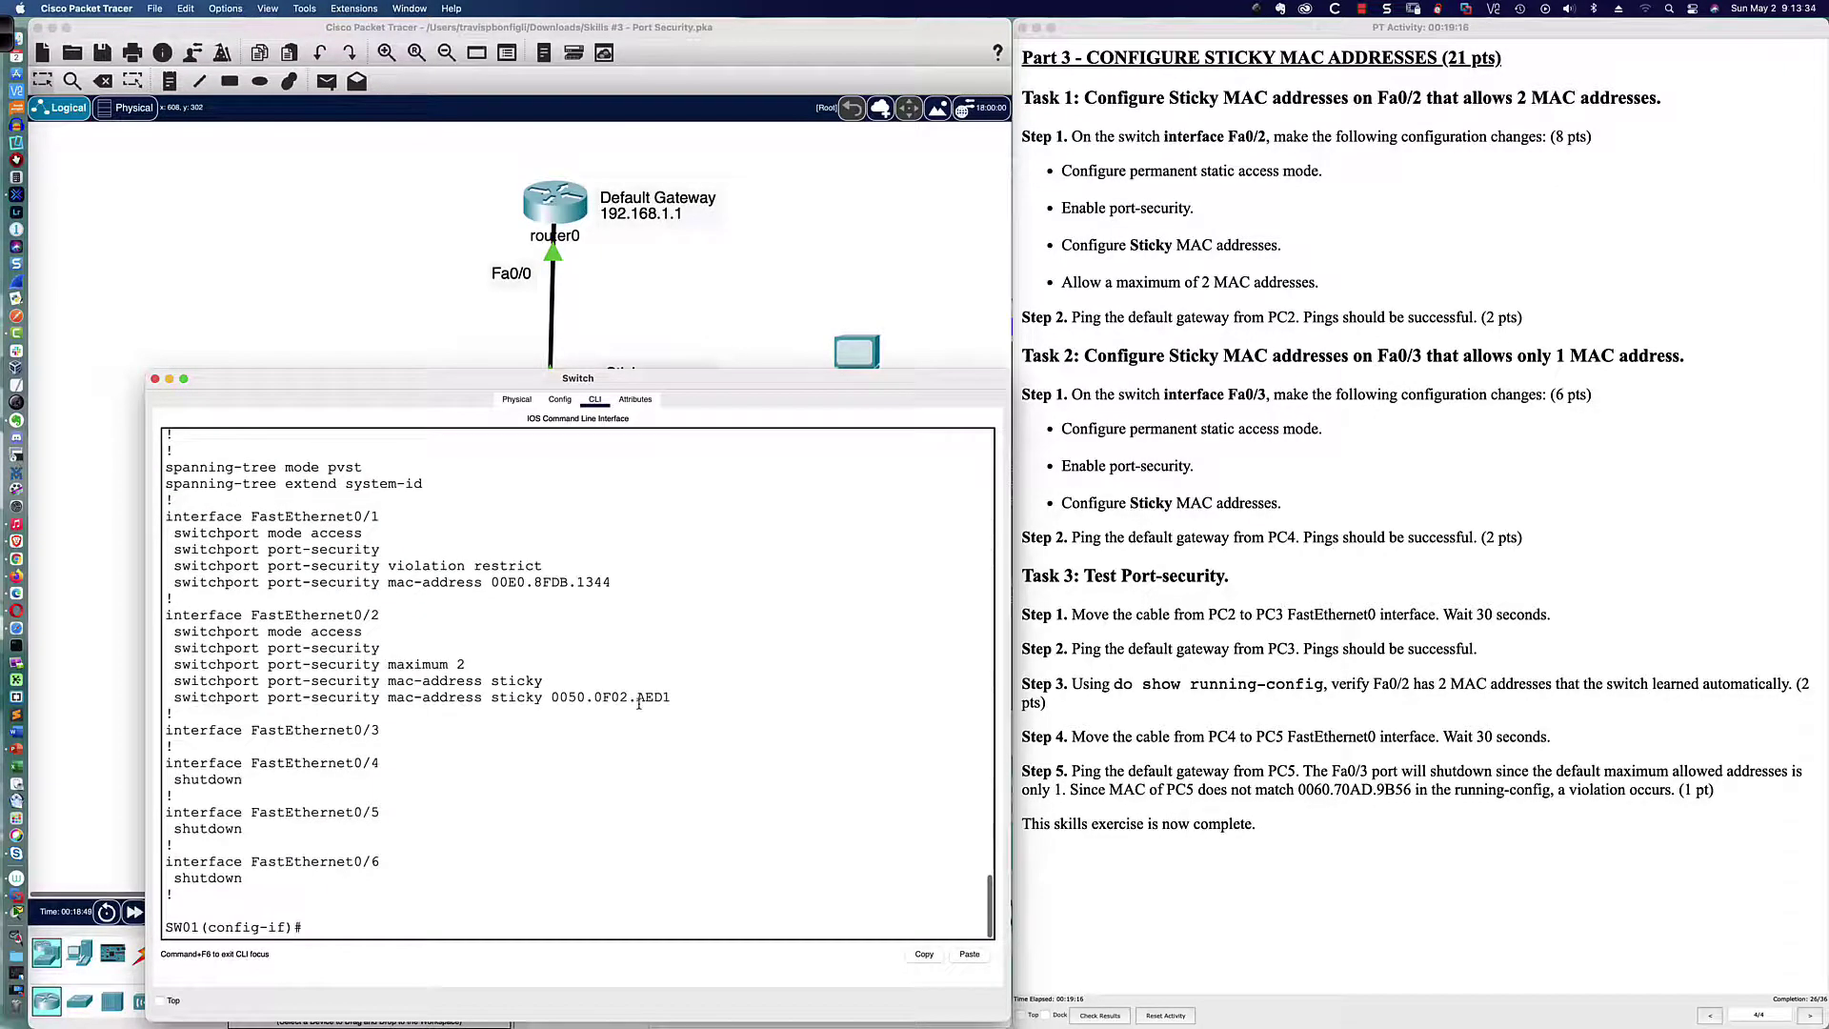
scroll(639, 703, up, 10)
scroll(638, 703, down, 10)
text(int fa0/3)
key(Return)
key(Return)
key(Return)
key(Return)
key(Return)
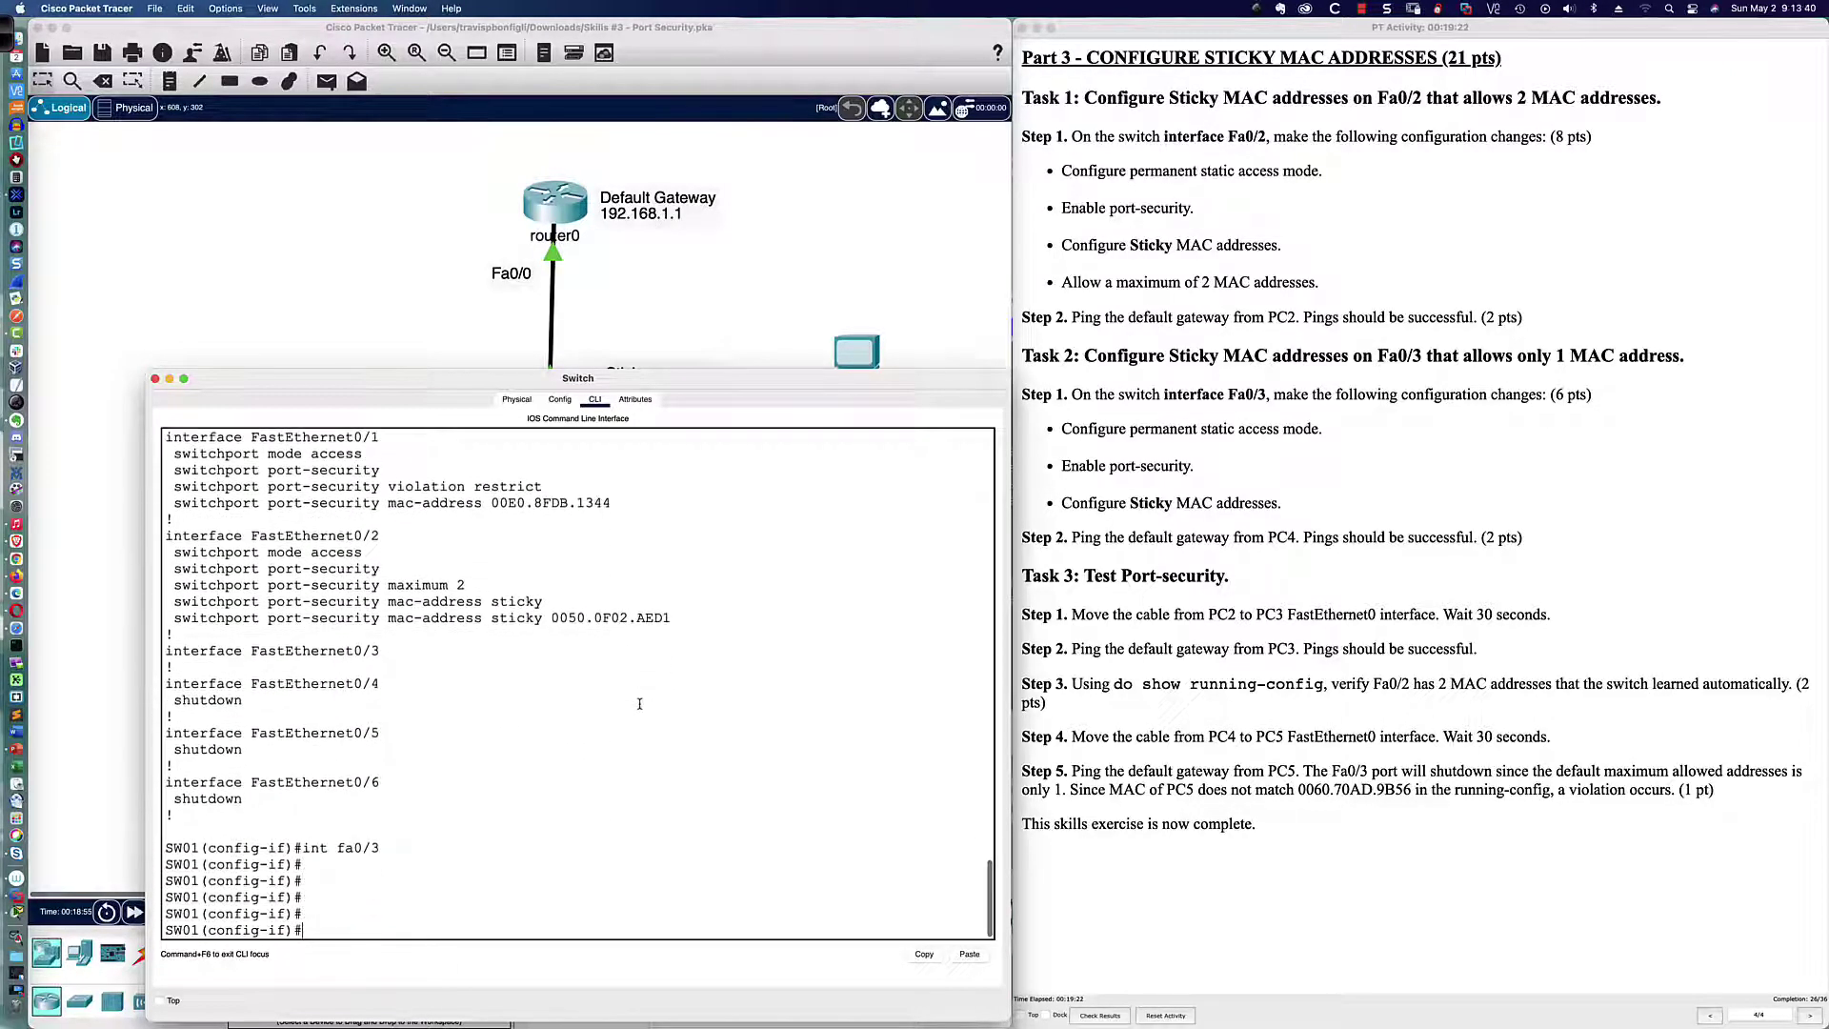
Try to enable port security on interface fa0/3 with switchport port-security
text(swi)
key(Tab)
text(port)
key(Tab)
key(Return)
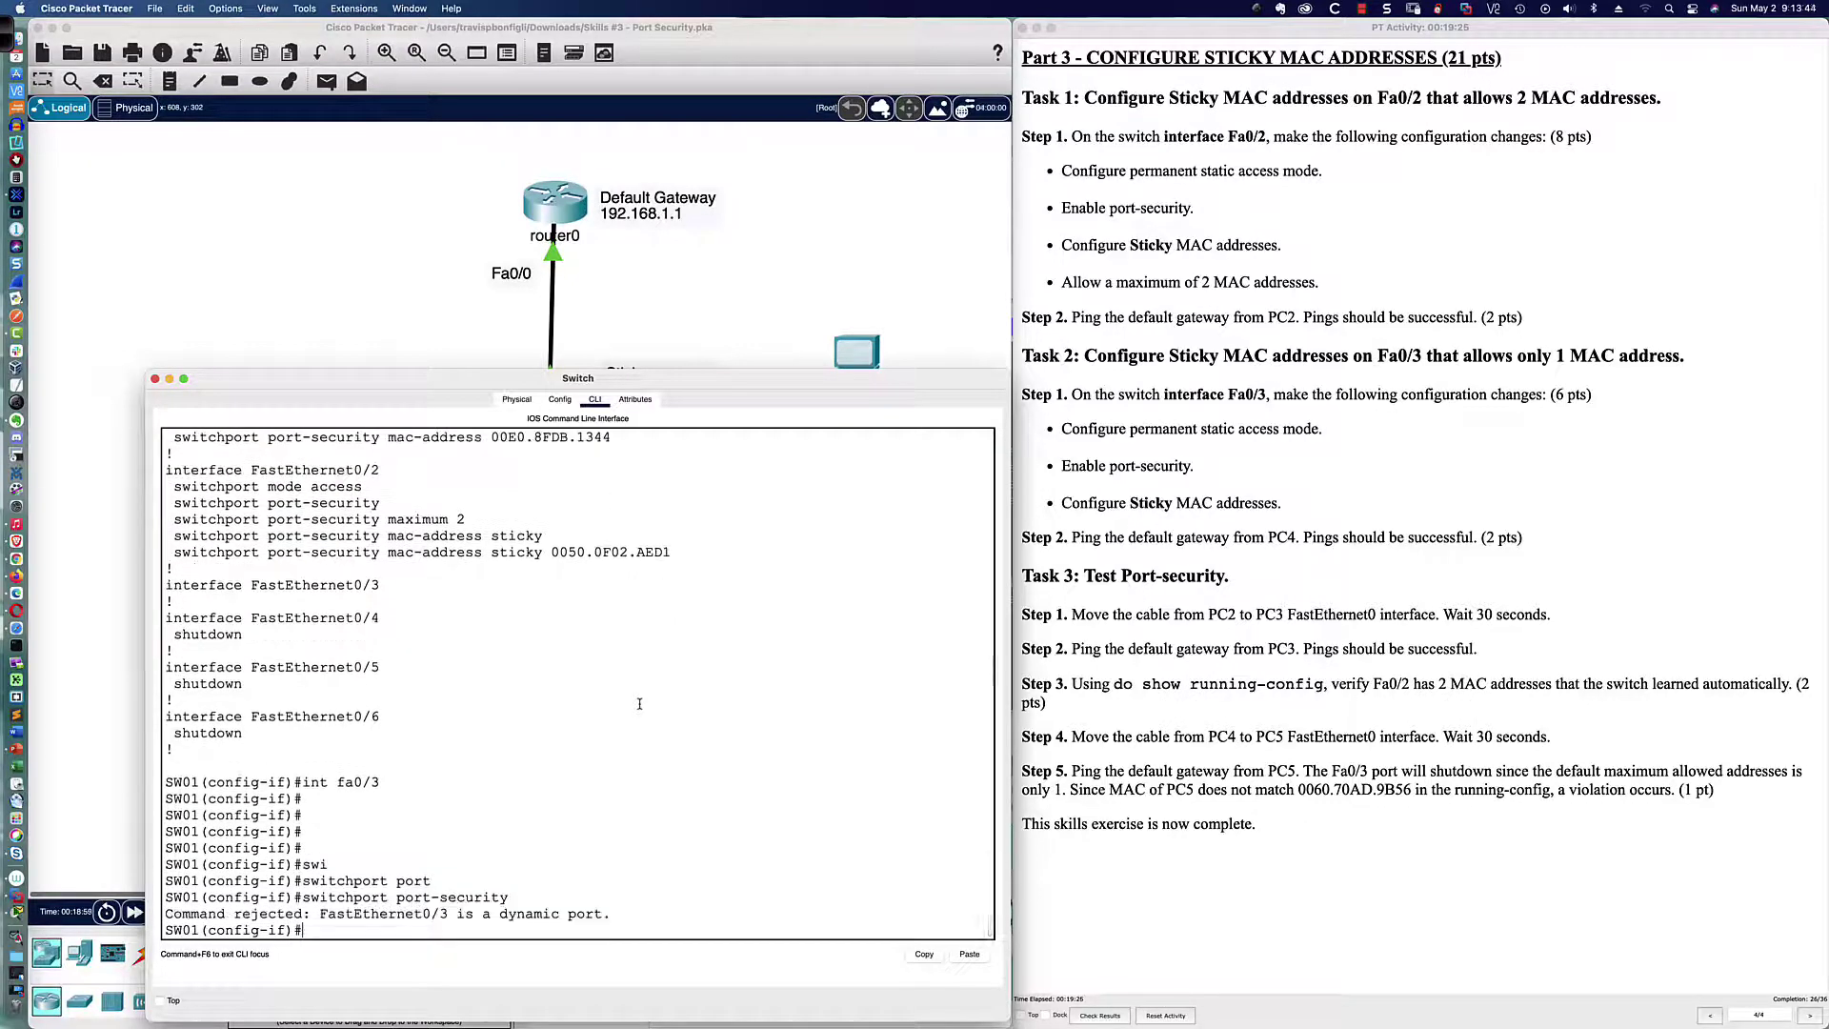
Set interface fa0/3 to permanent access mode with switchport mode access
text(sw)
key(Tab)
text(mode acc)
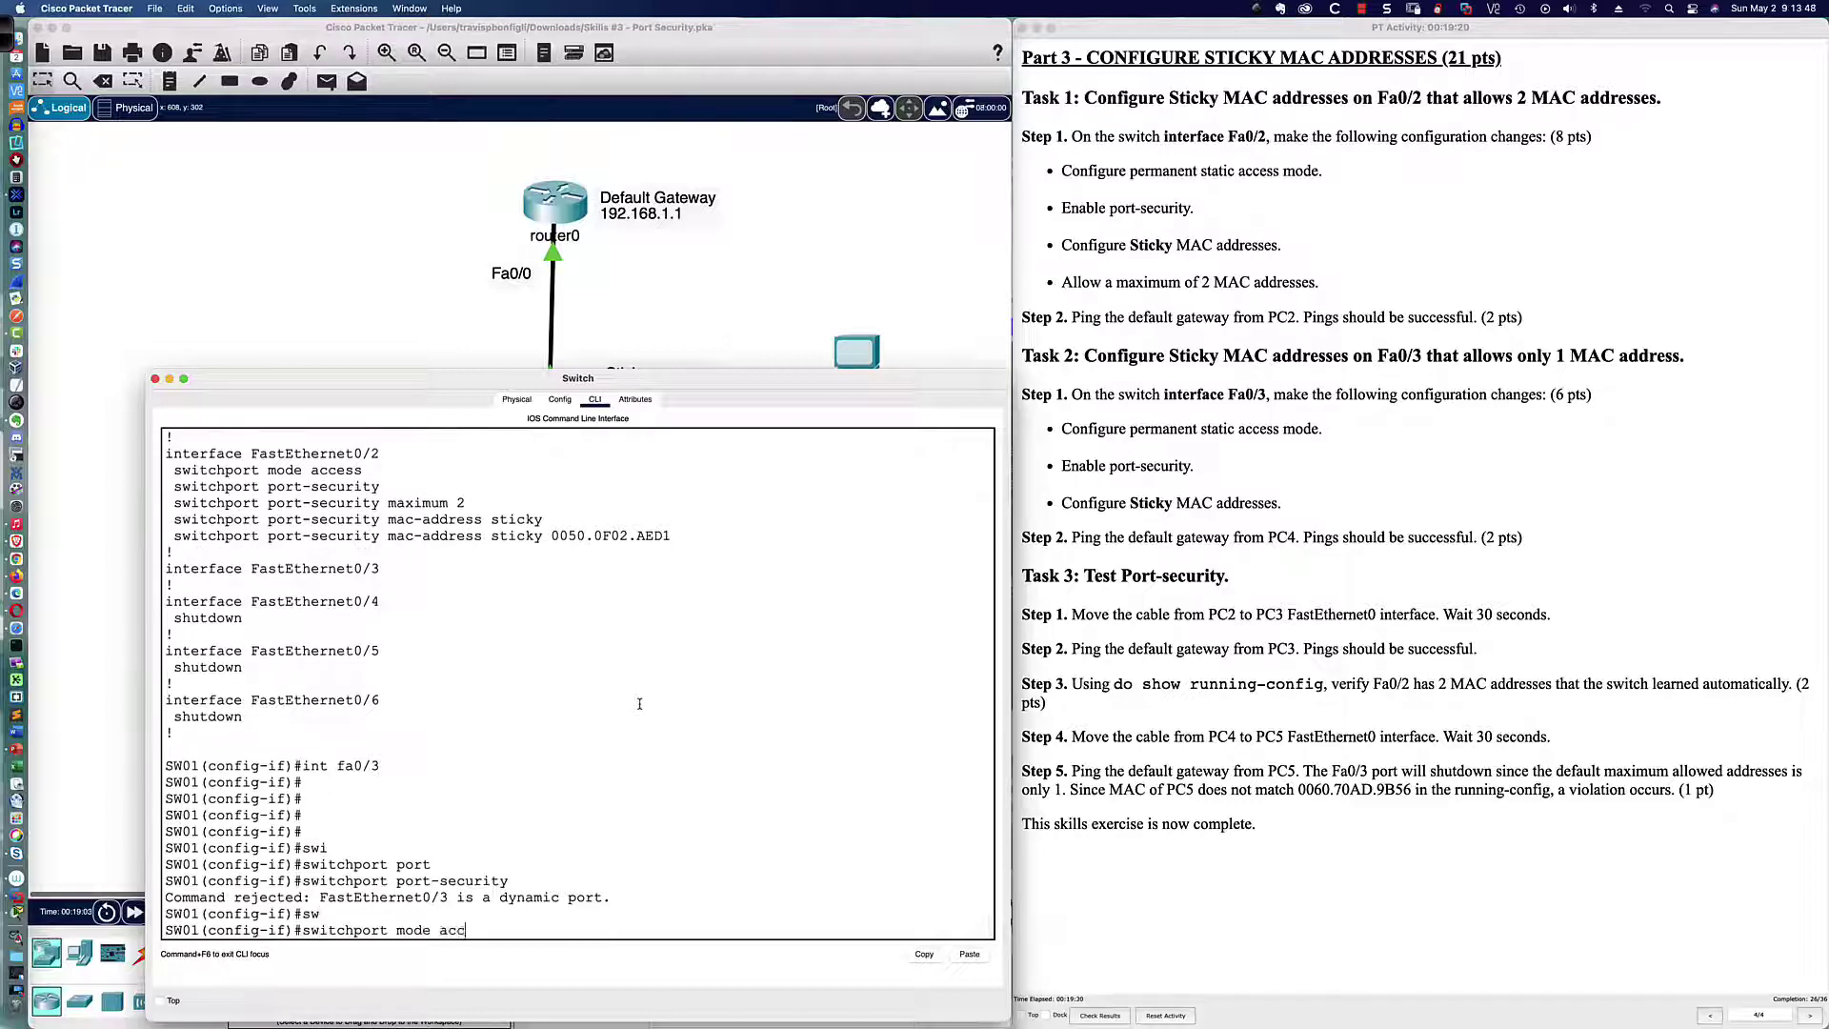
key(Tab)
key(Return)
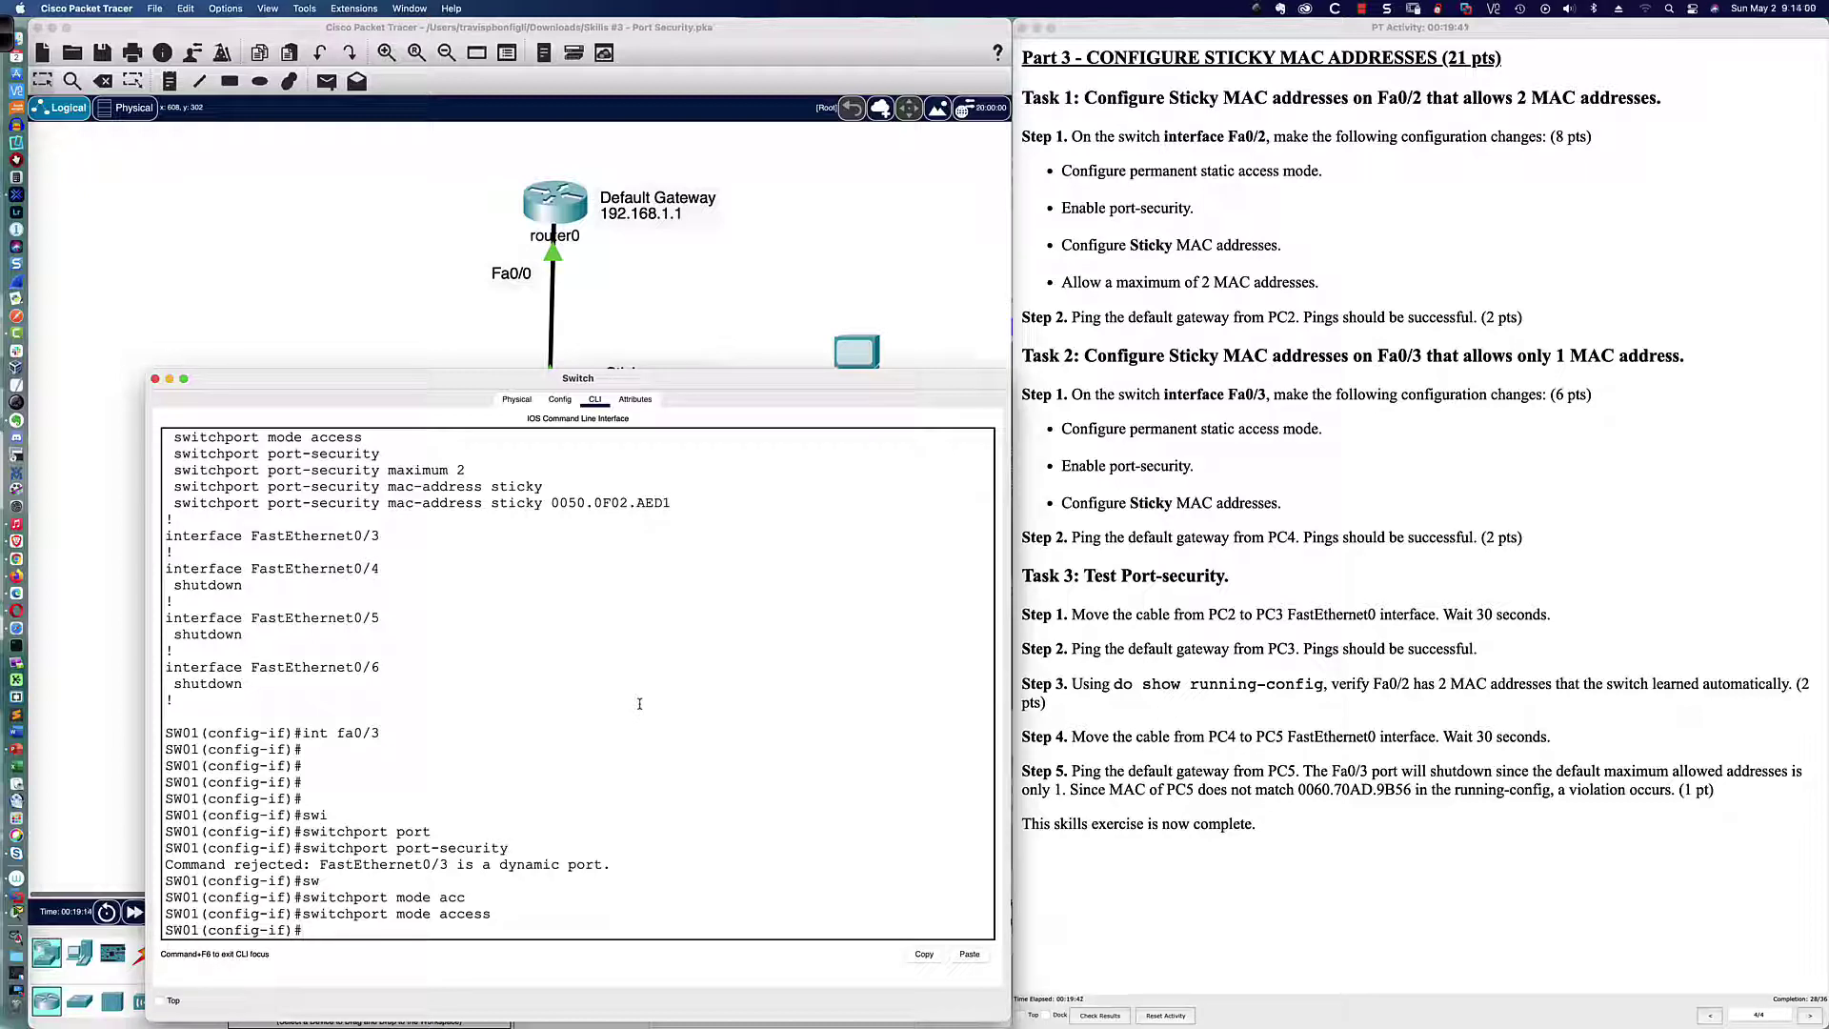
Enable port security on the access-mode interface fa0/3 with switchport port-security
text(swi)
key(Tab)
text(port)
key(Tab)
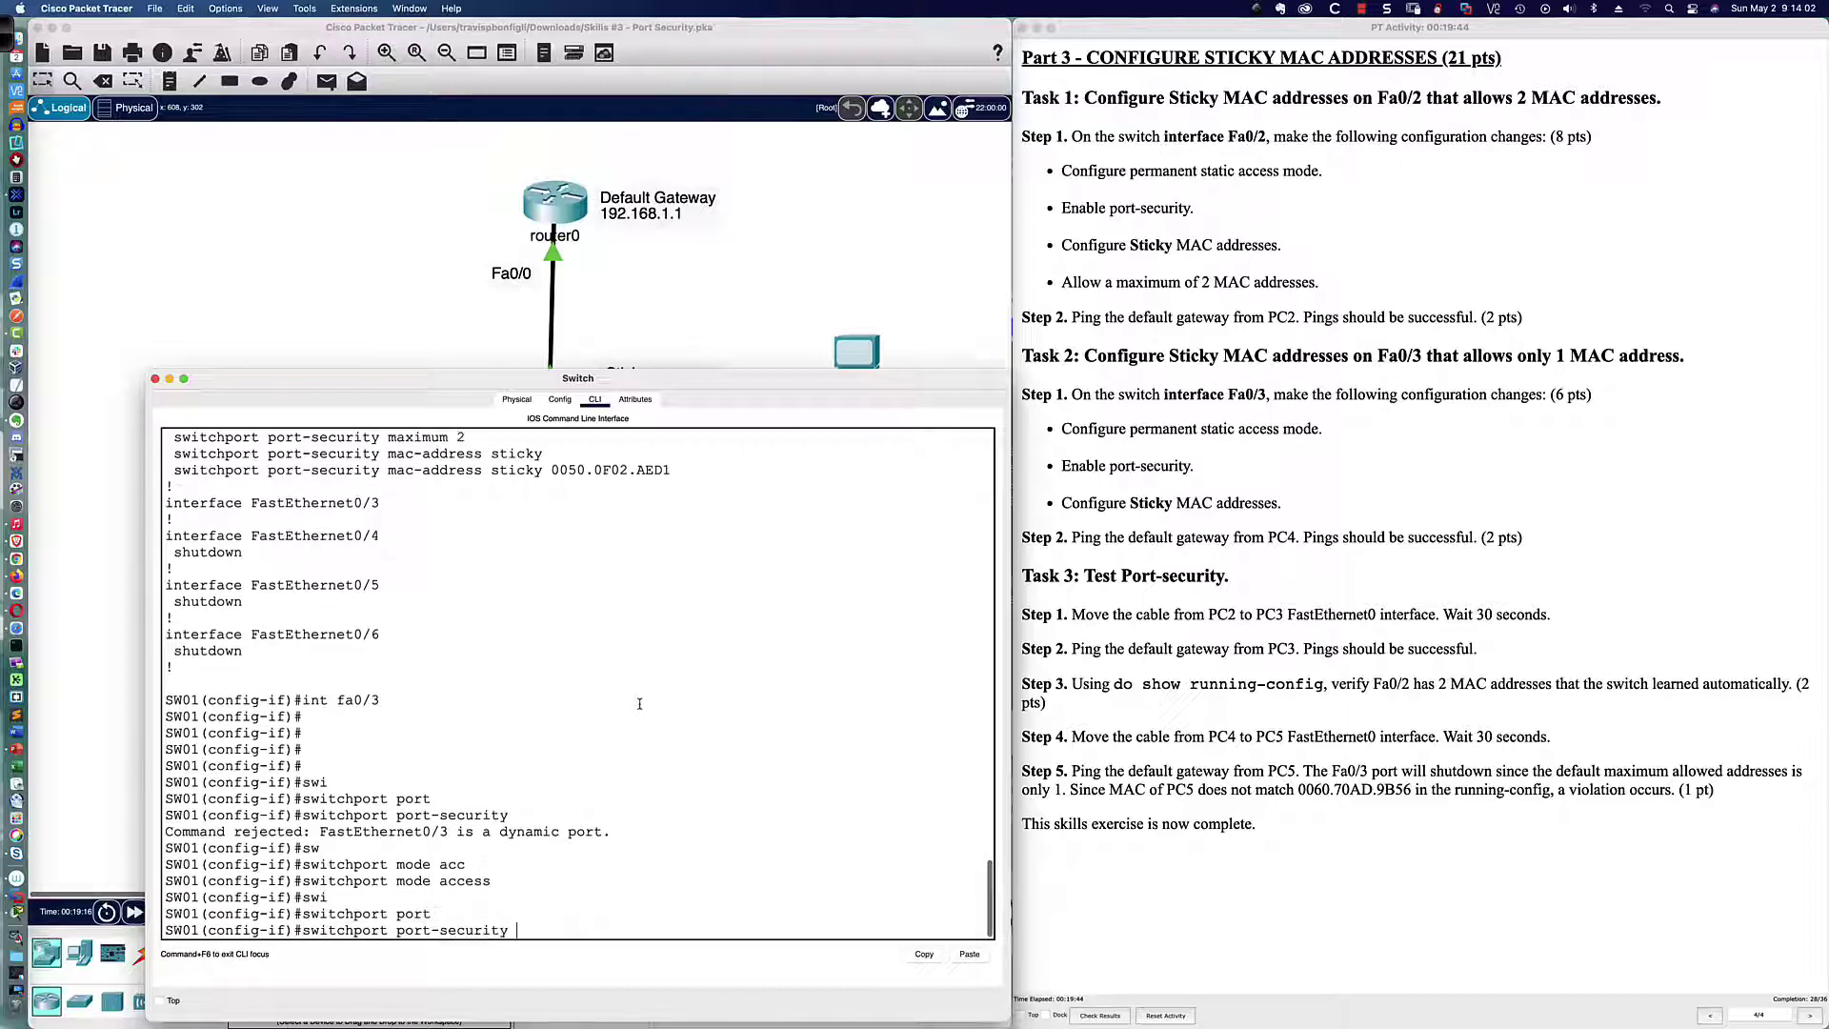
key(Return)
Configure sticky MAC address learning on interface fa0/3 with switchport port-security mac-address sticky
text(swi)
key(Tab)
text(por)
key(Tab)
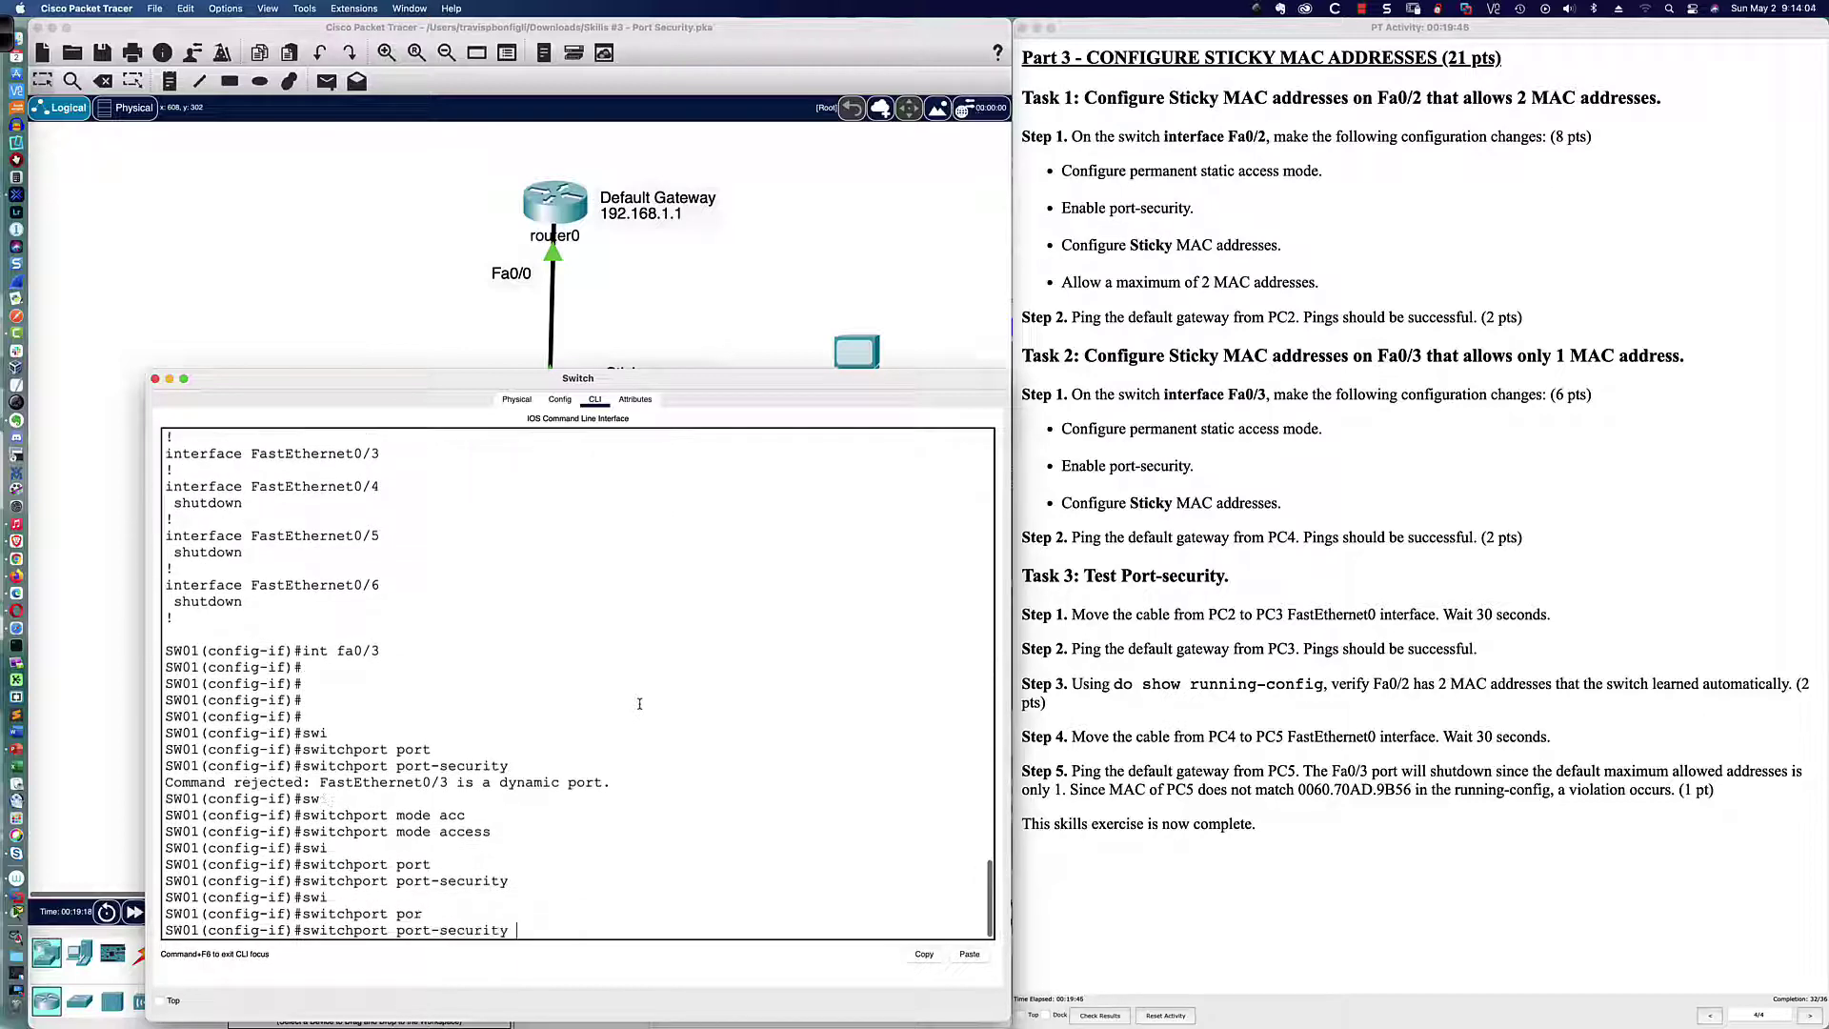
text(mac)
key(Tab)
text(st)
key(Tab)
key(Return)
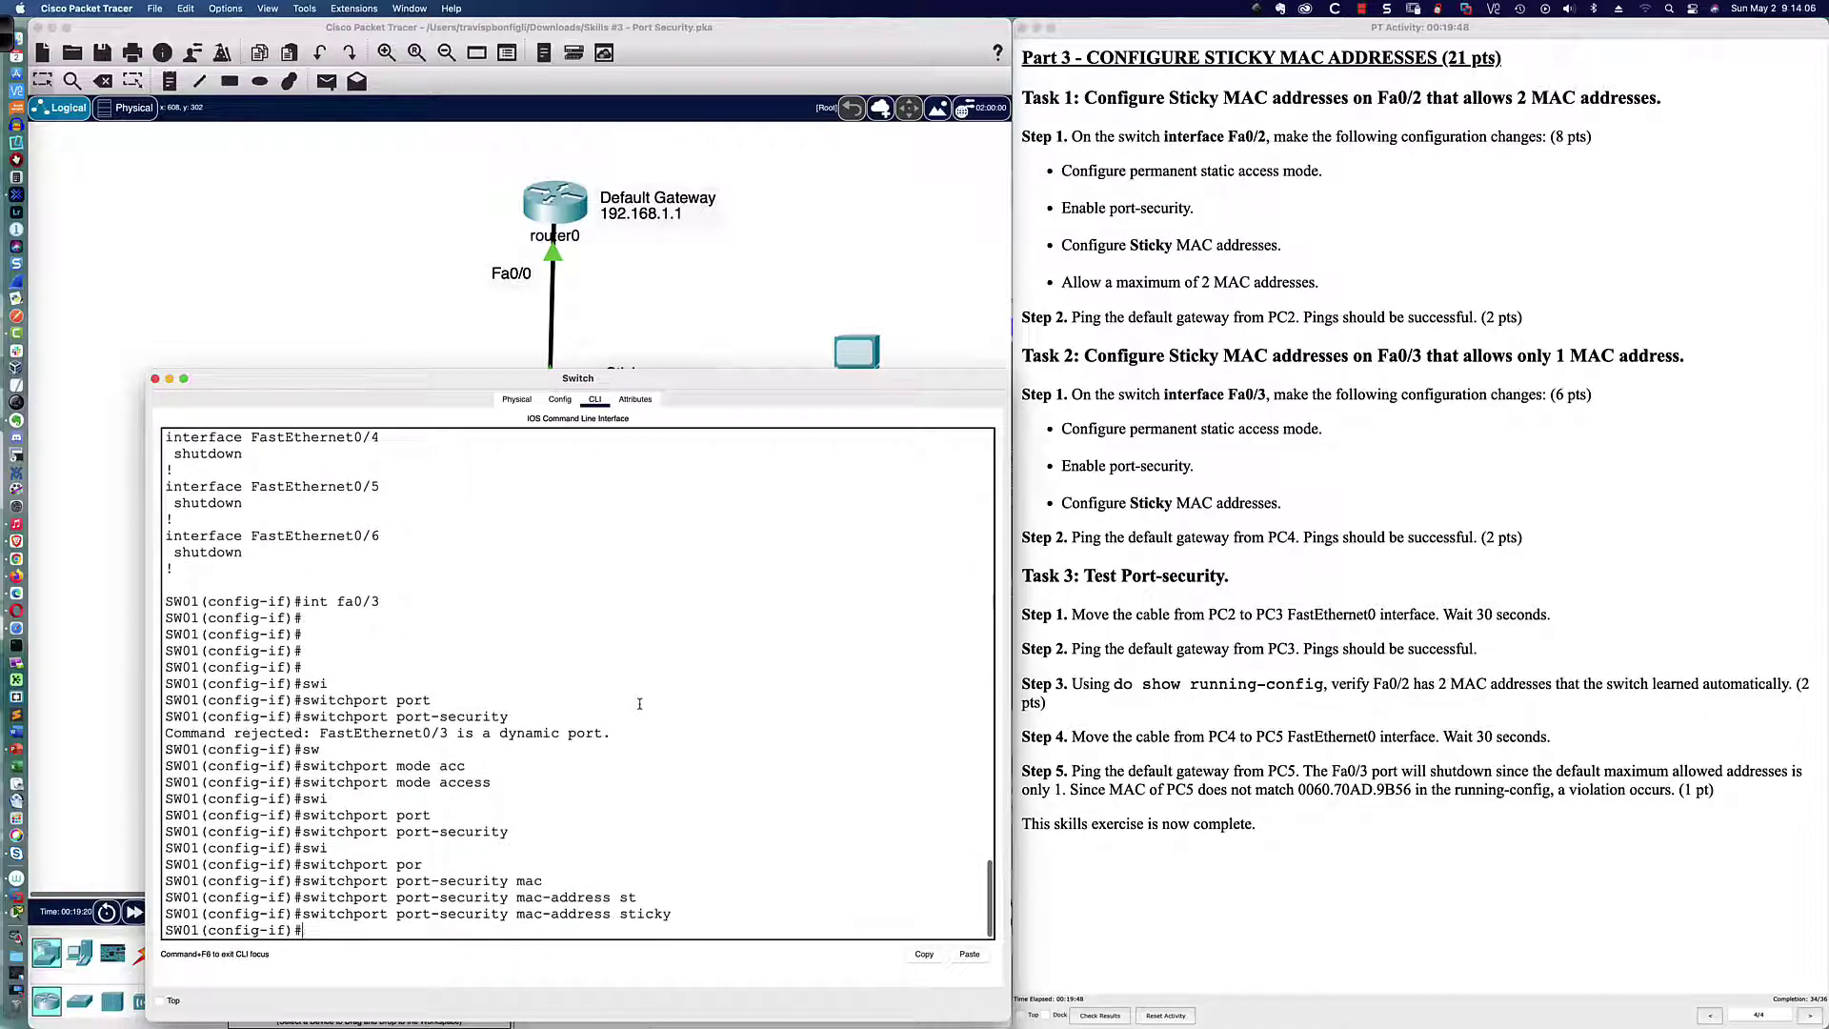
Display the running configuration with do sh run and check the port-security lines under FastEthernet0/3
text(do sh run)
key(Return)
key(space)
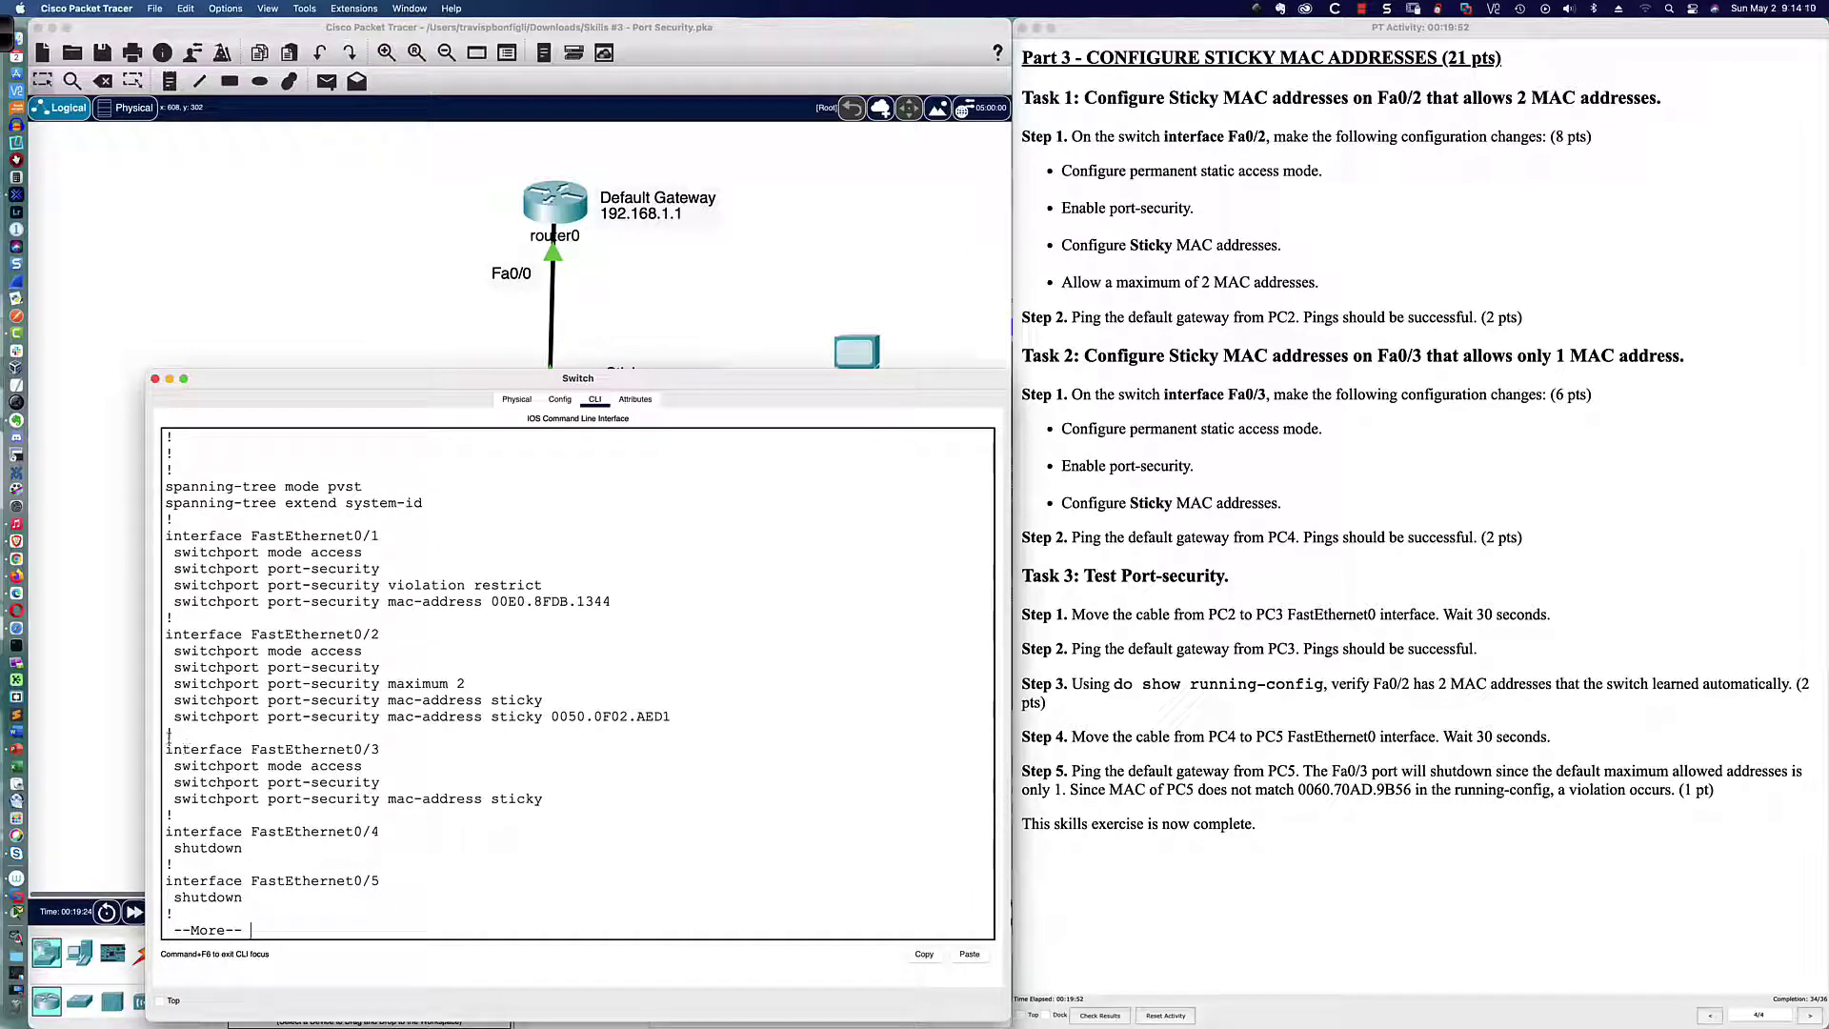
drag(167, 733, 563, 798)
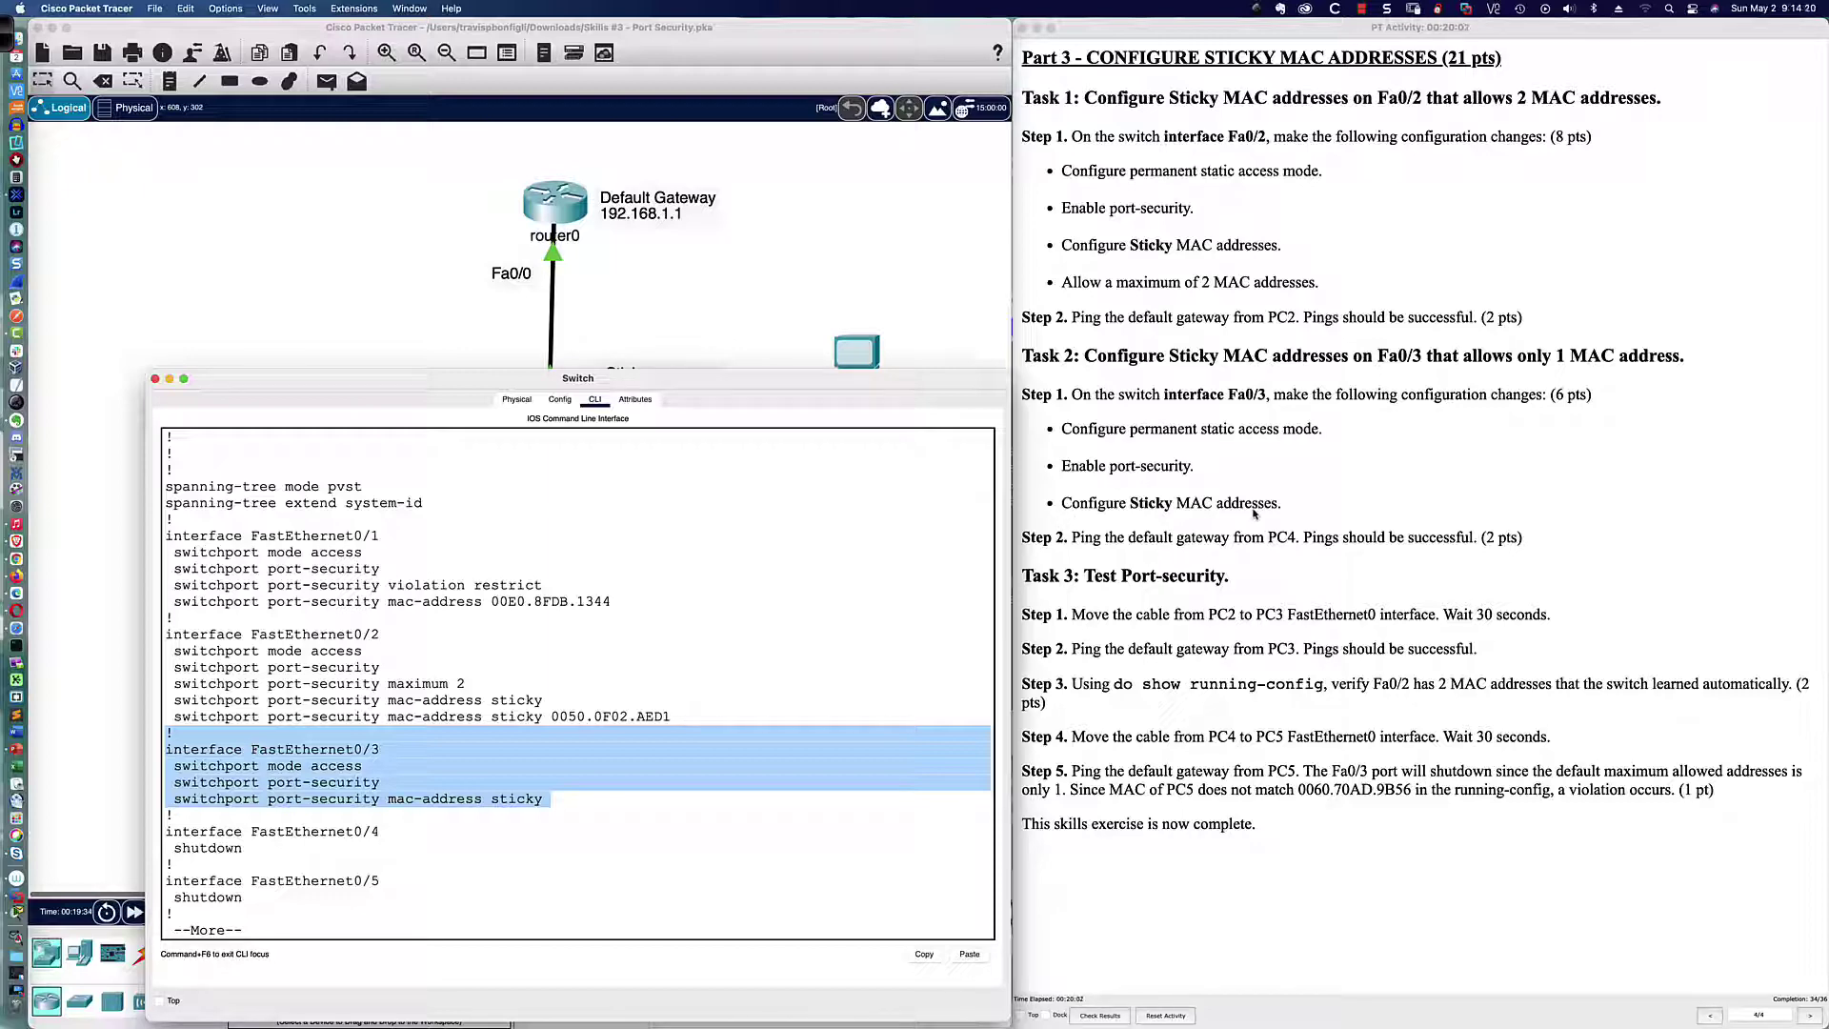
Open PC4's Command Prompt and ping the default gateway at 192.168.1.1
click(925, 335)
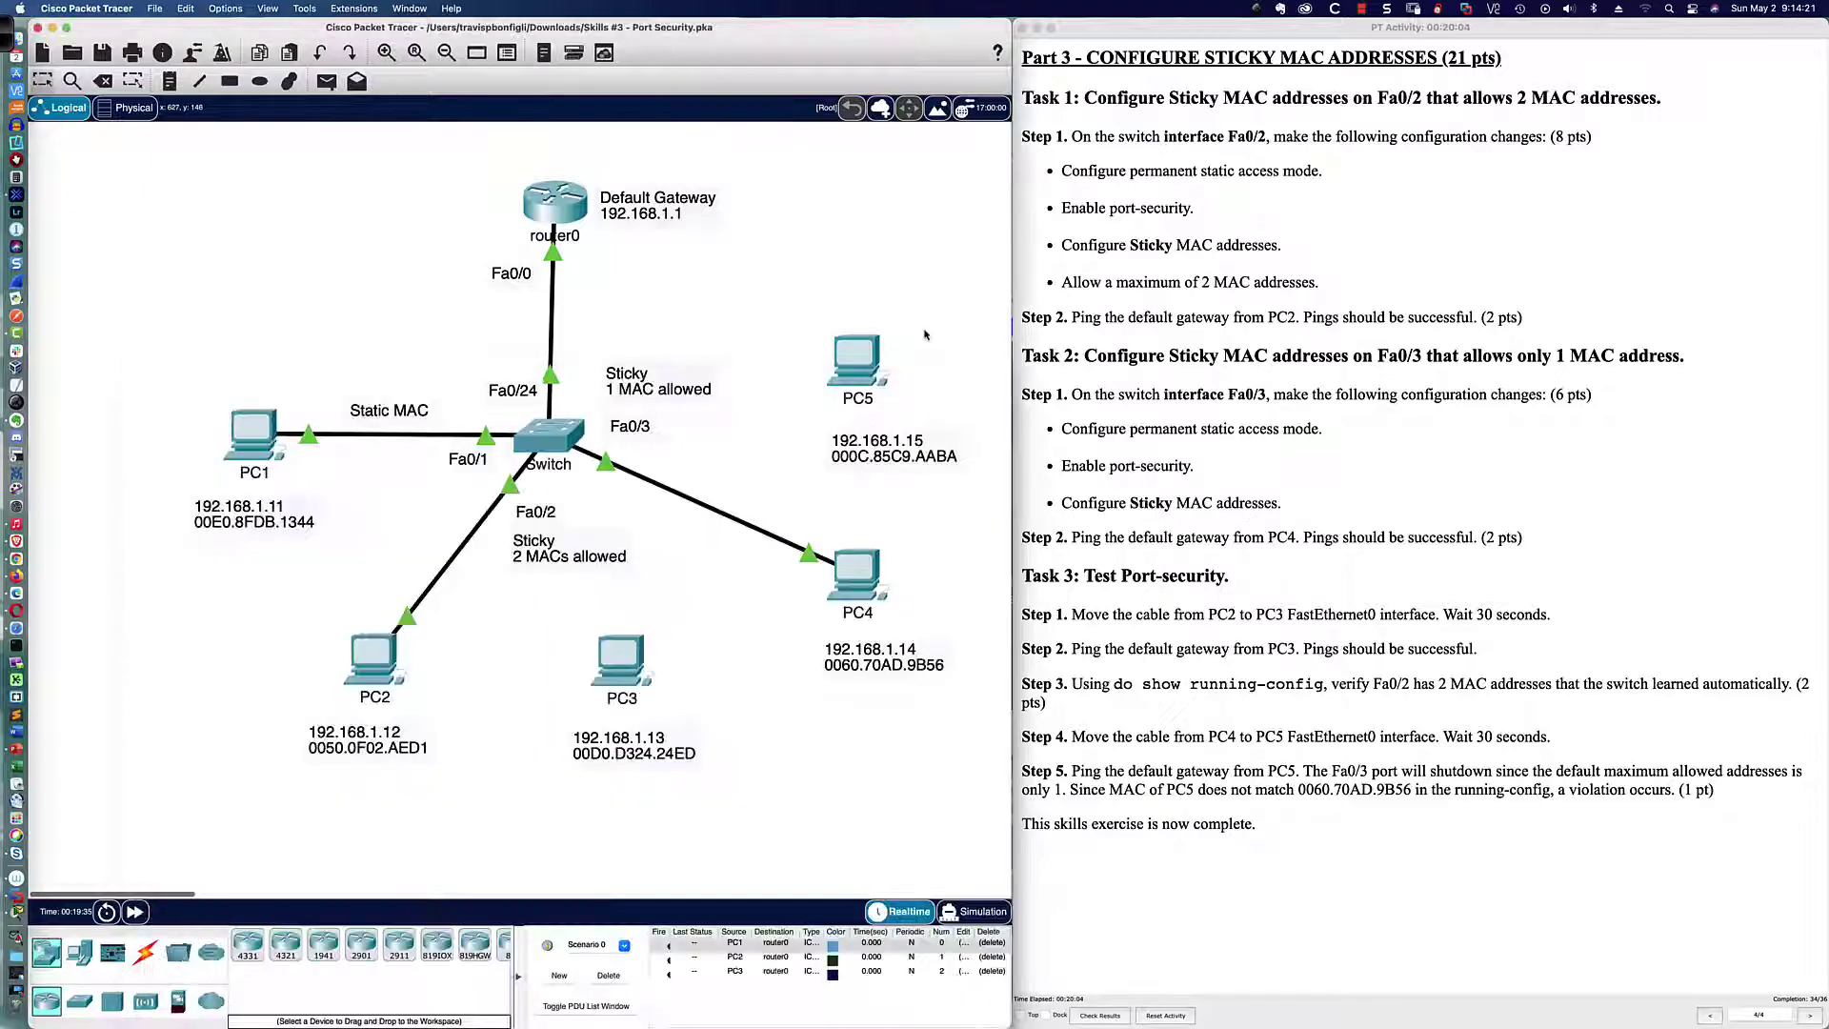
click(858, 584)
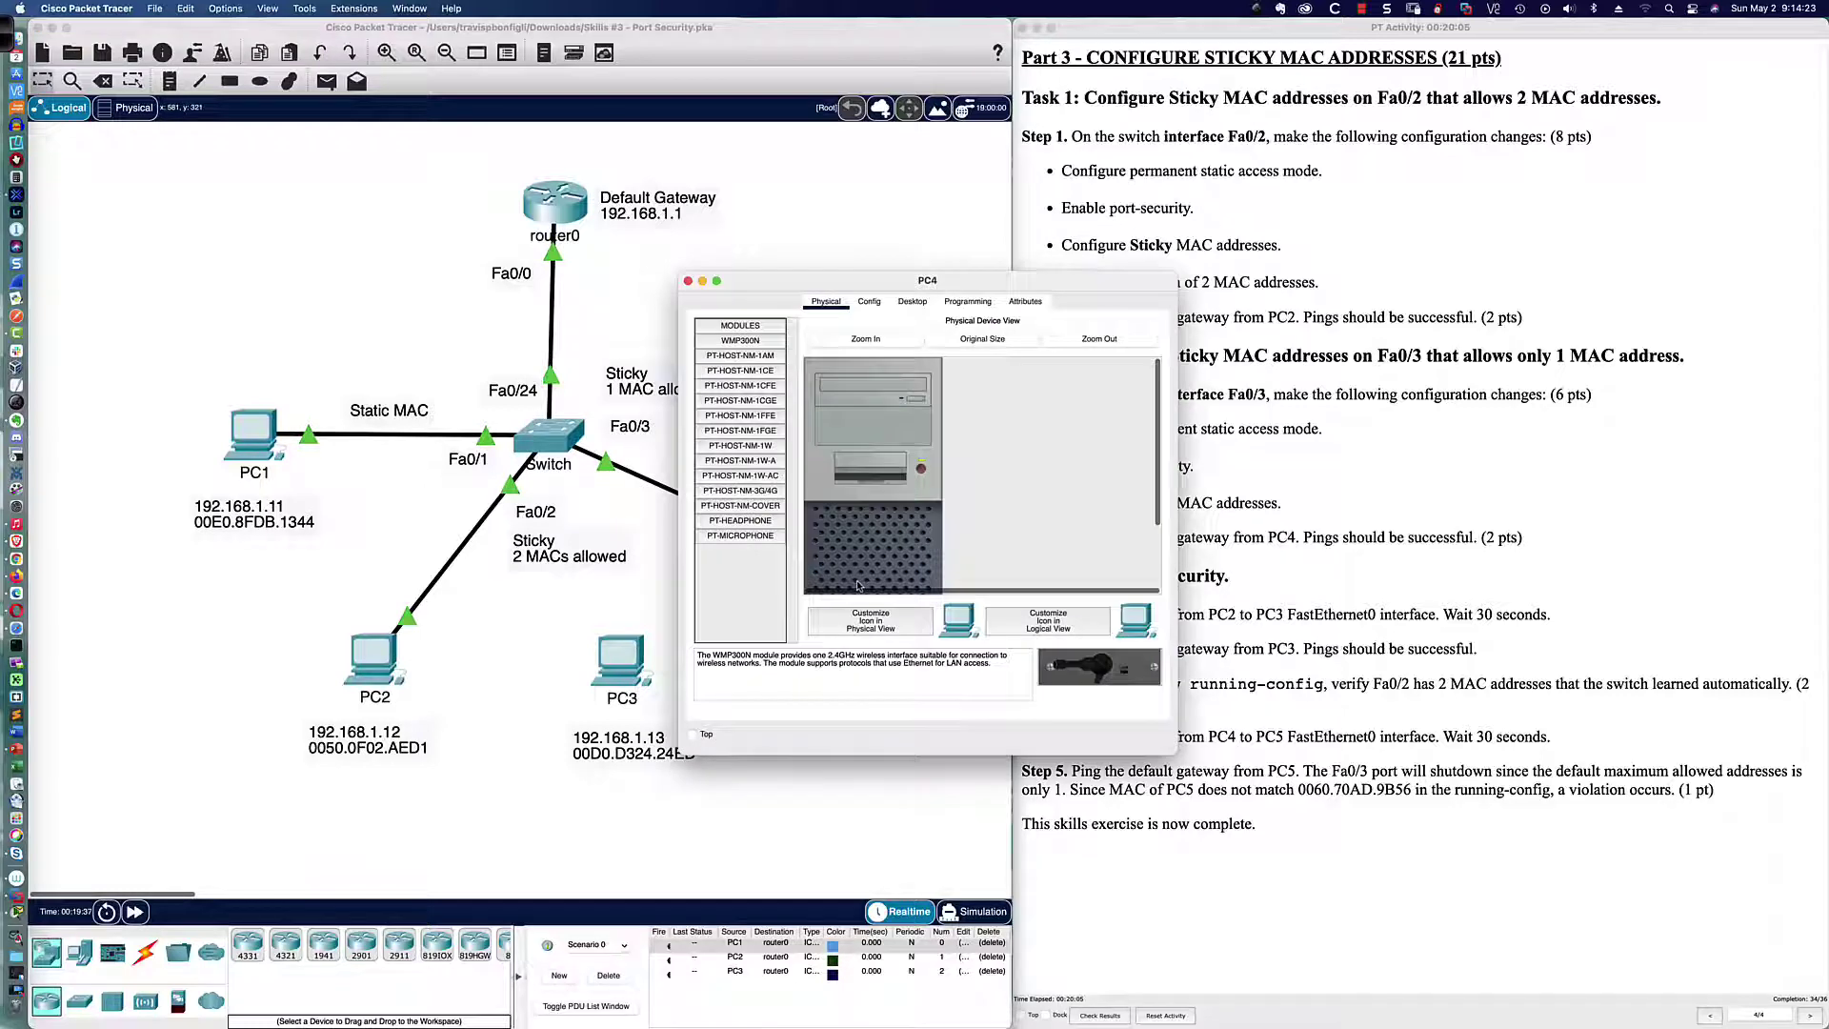
click(911, 300)
click(1021, 357)
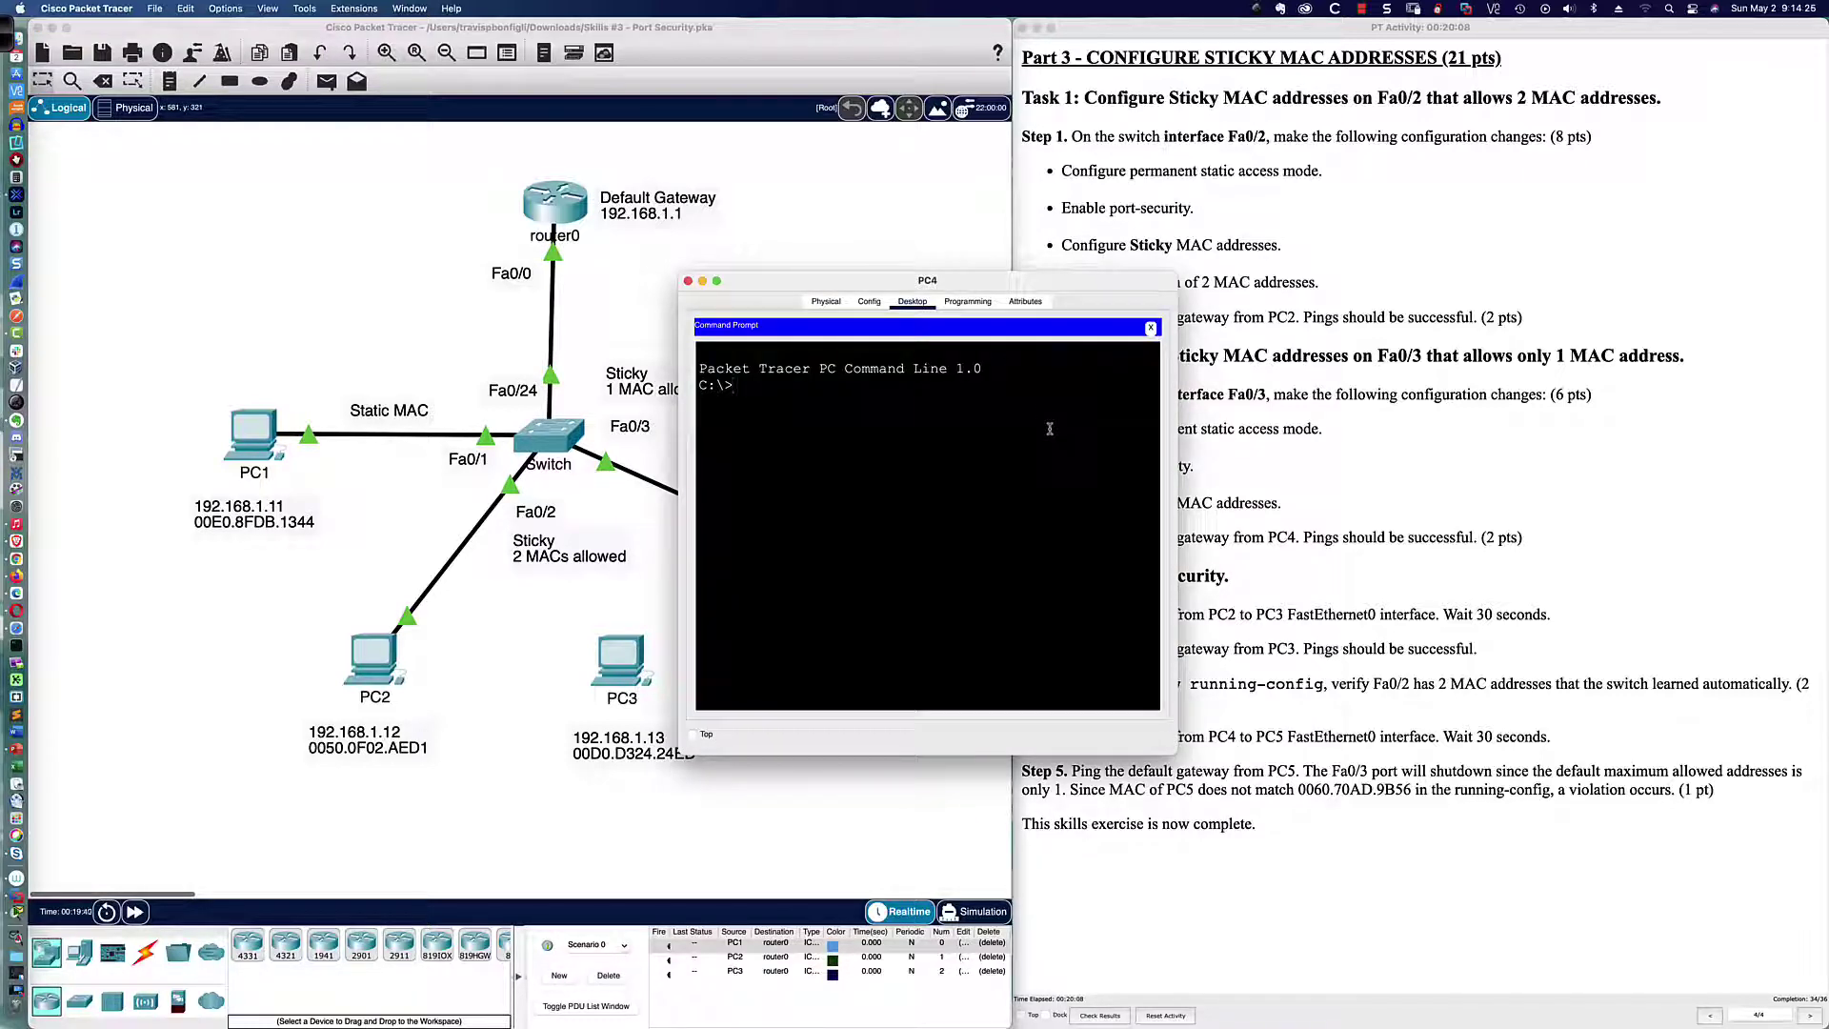
text(ping 192.168.1.1)
key(Return)
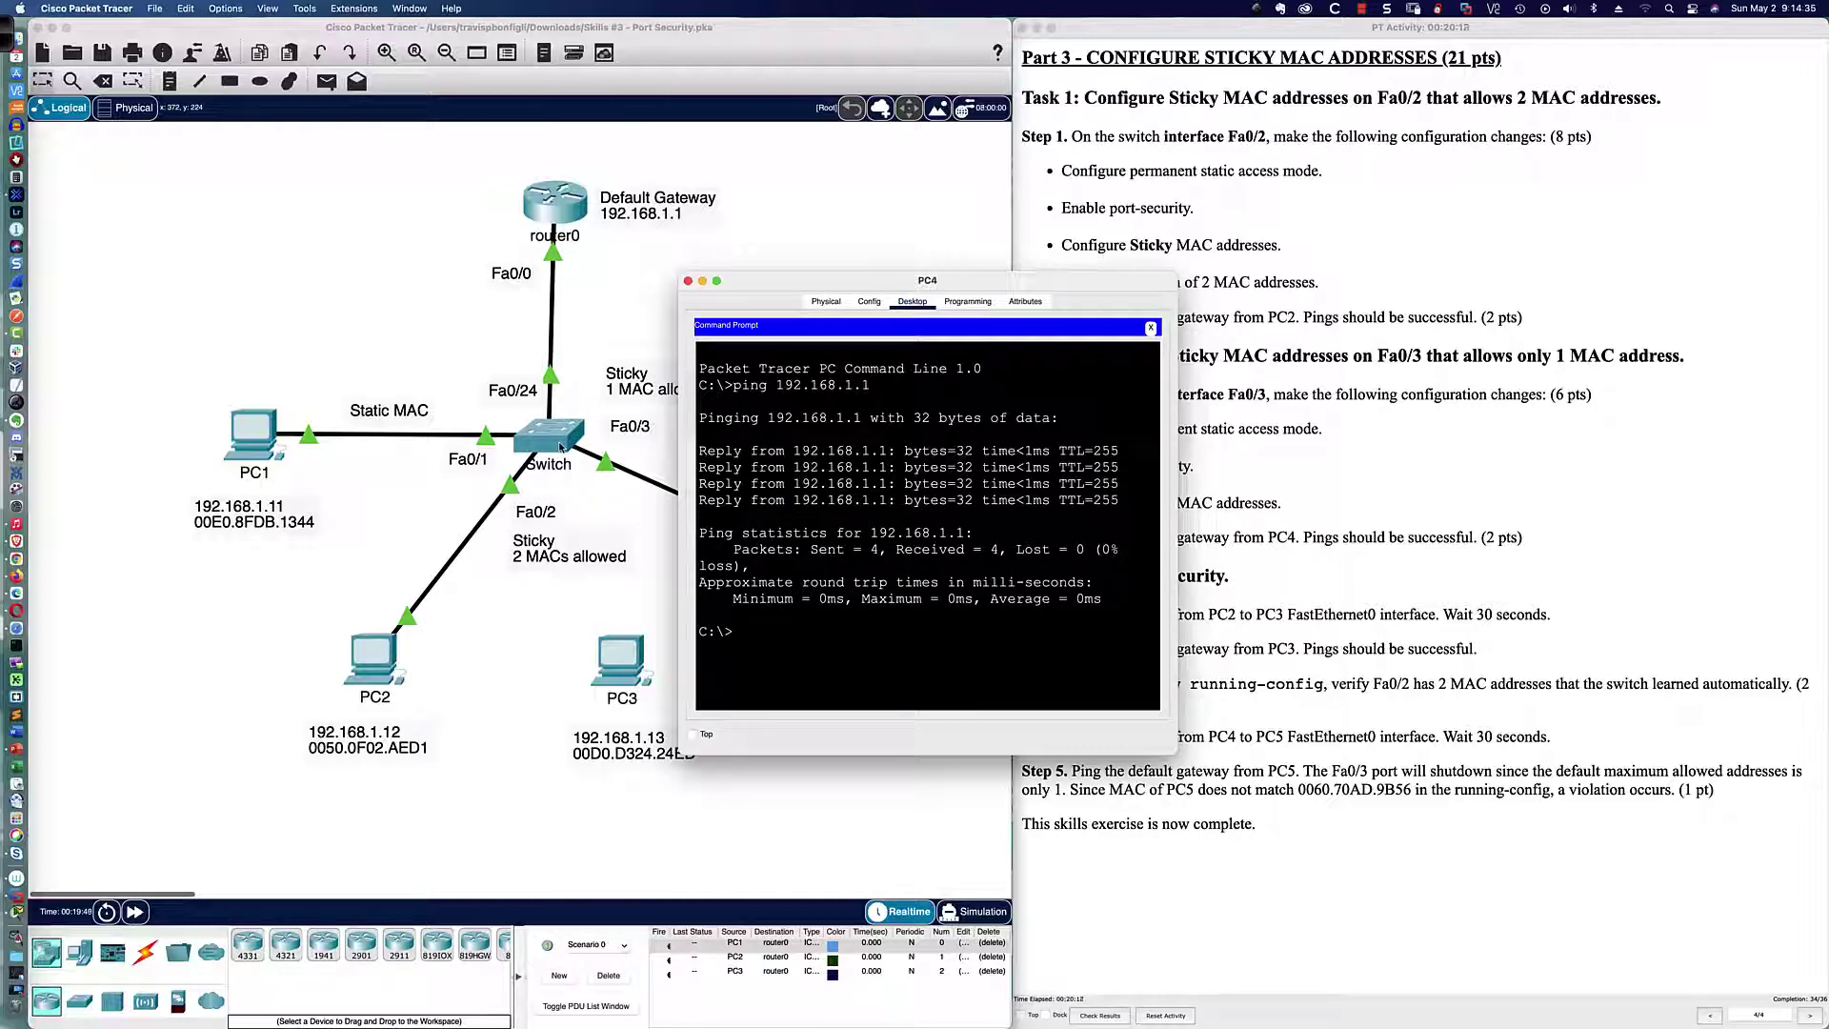
Return to the switch's CLI and exit the paged running-configuration output to the SW01(config-if)# prompt
click(655, 527)
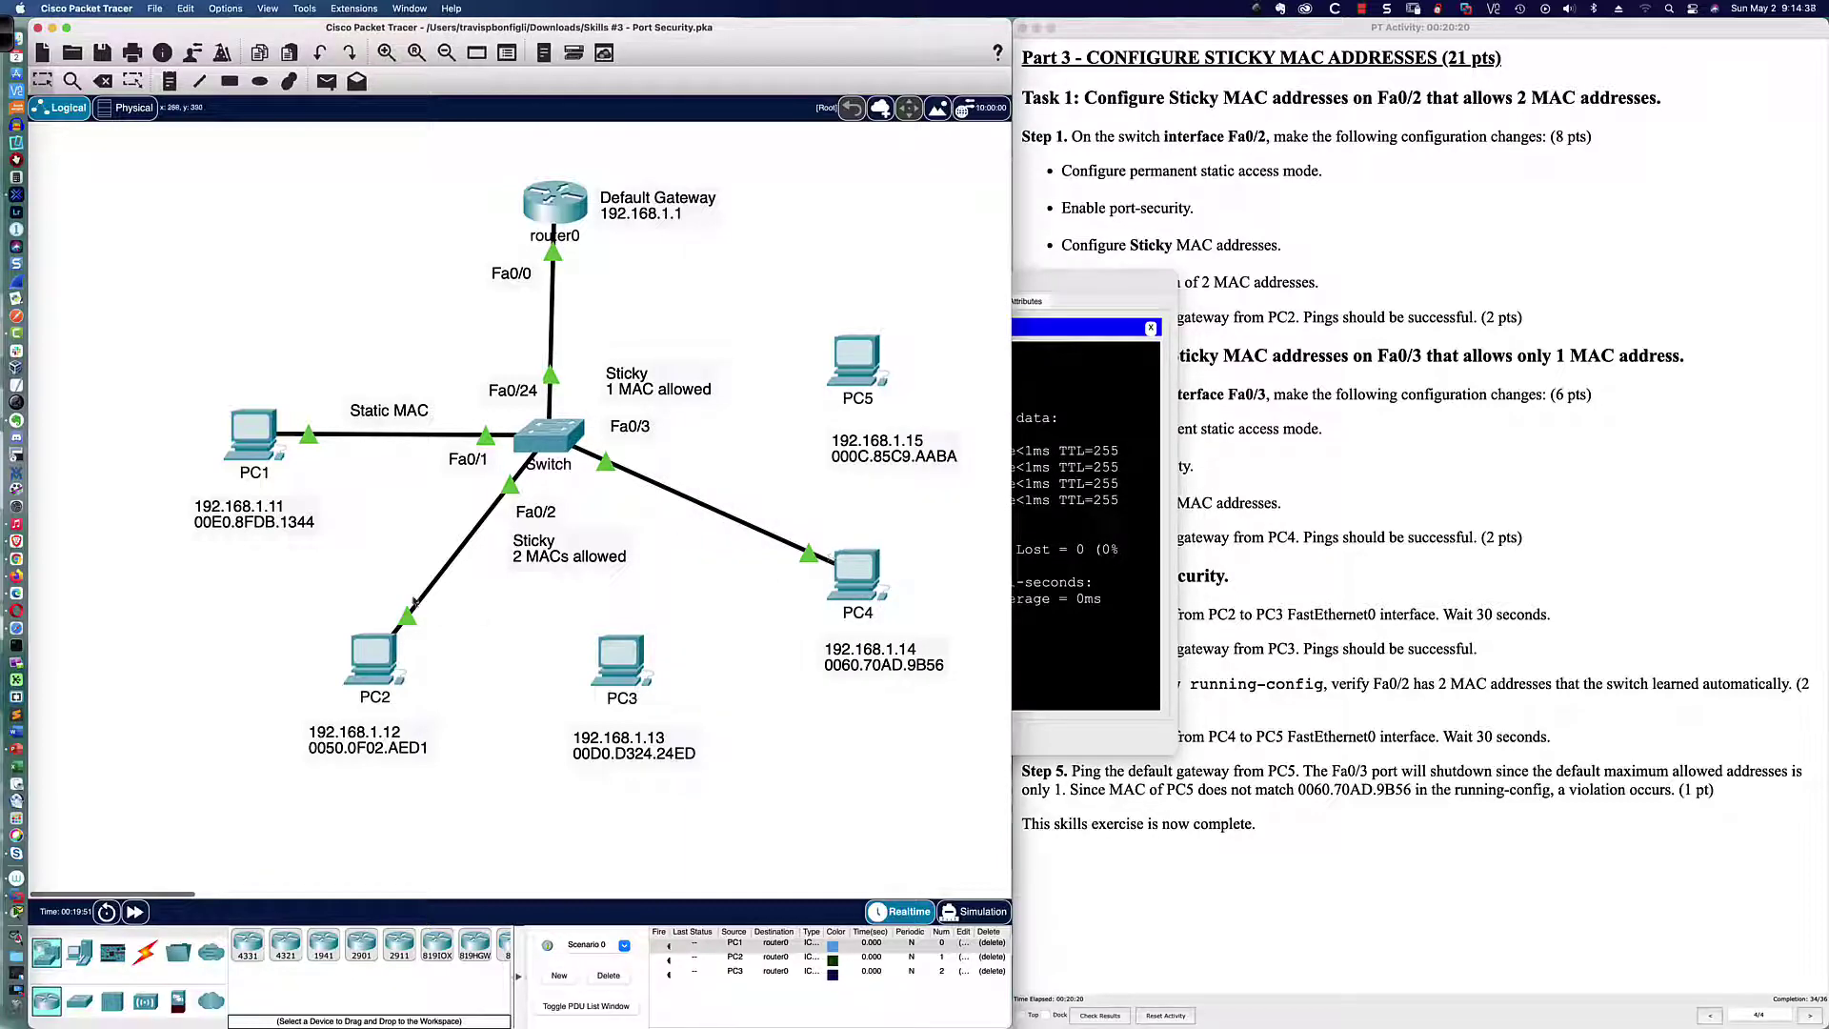
click(558, 443)
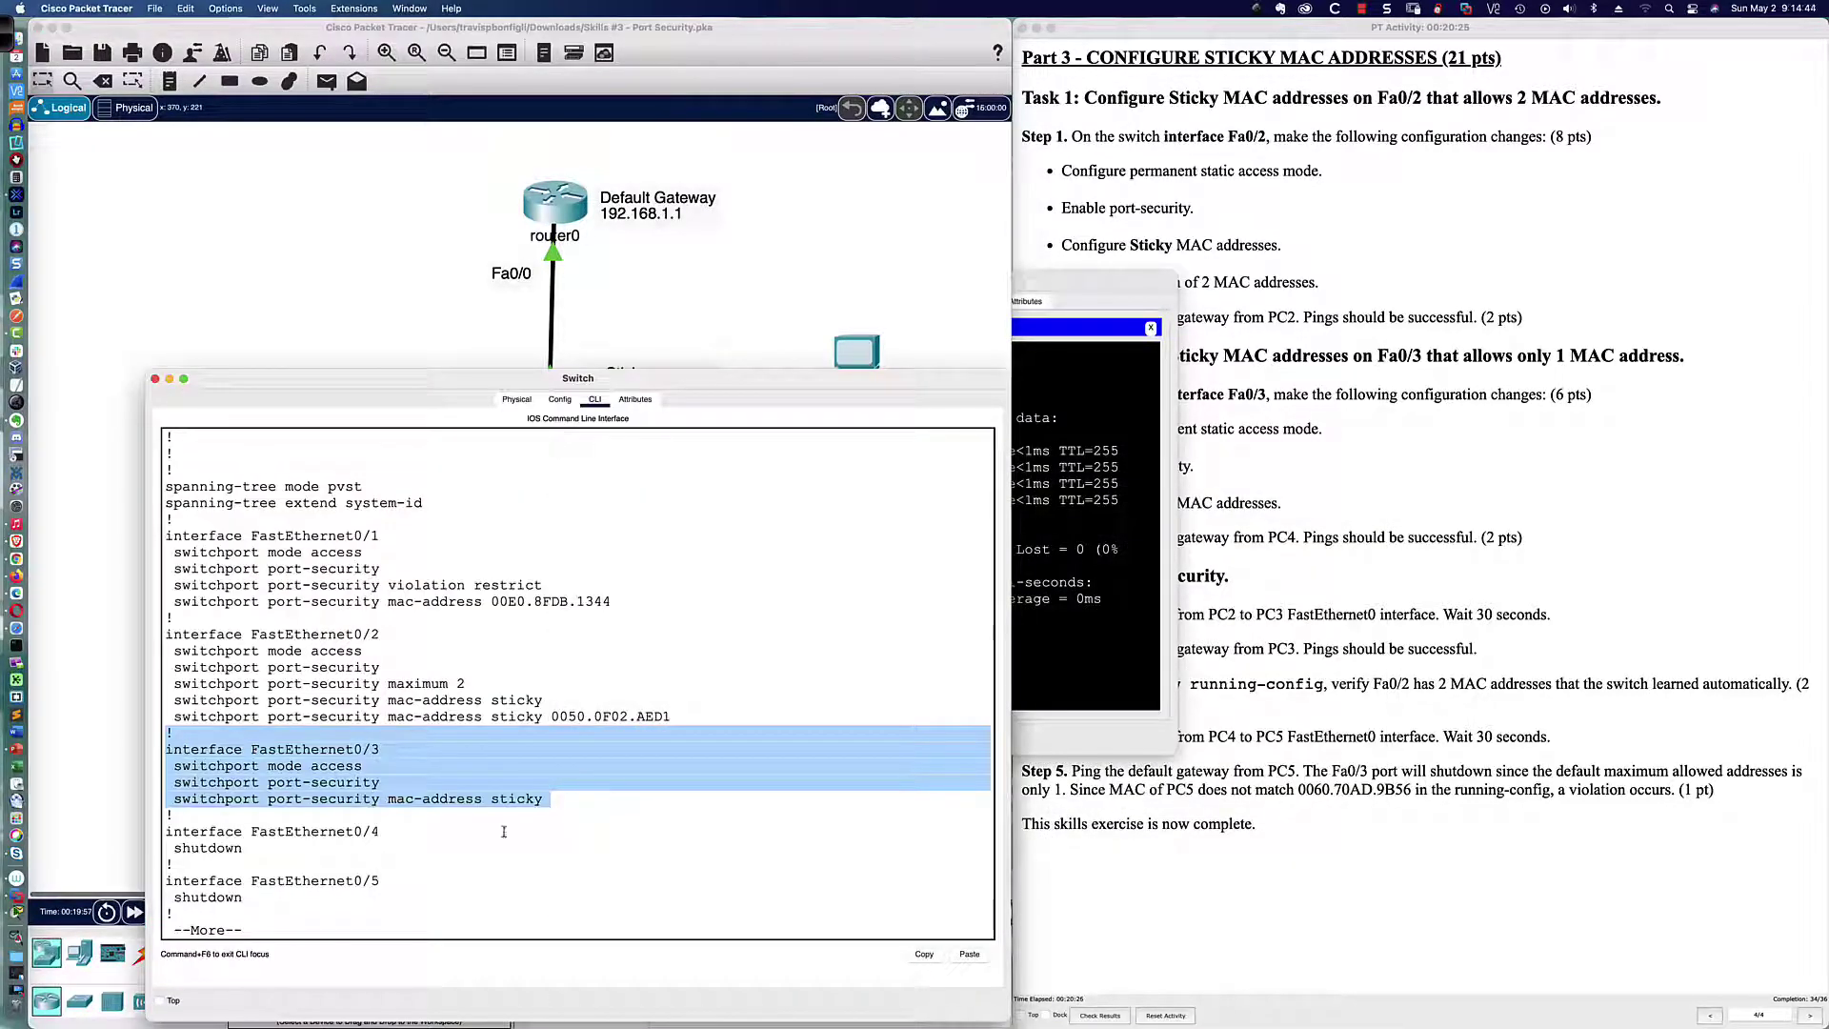
click(541, 848)
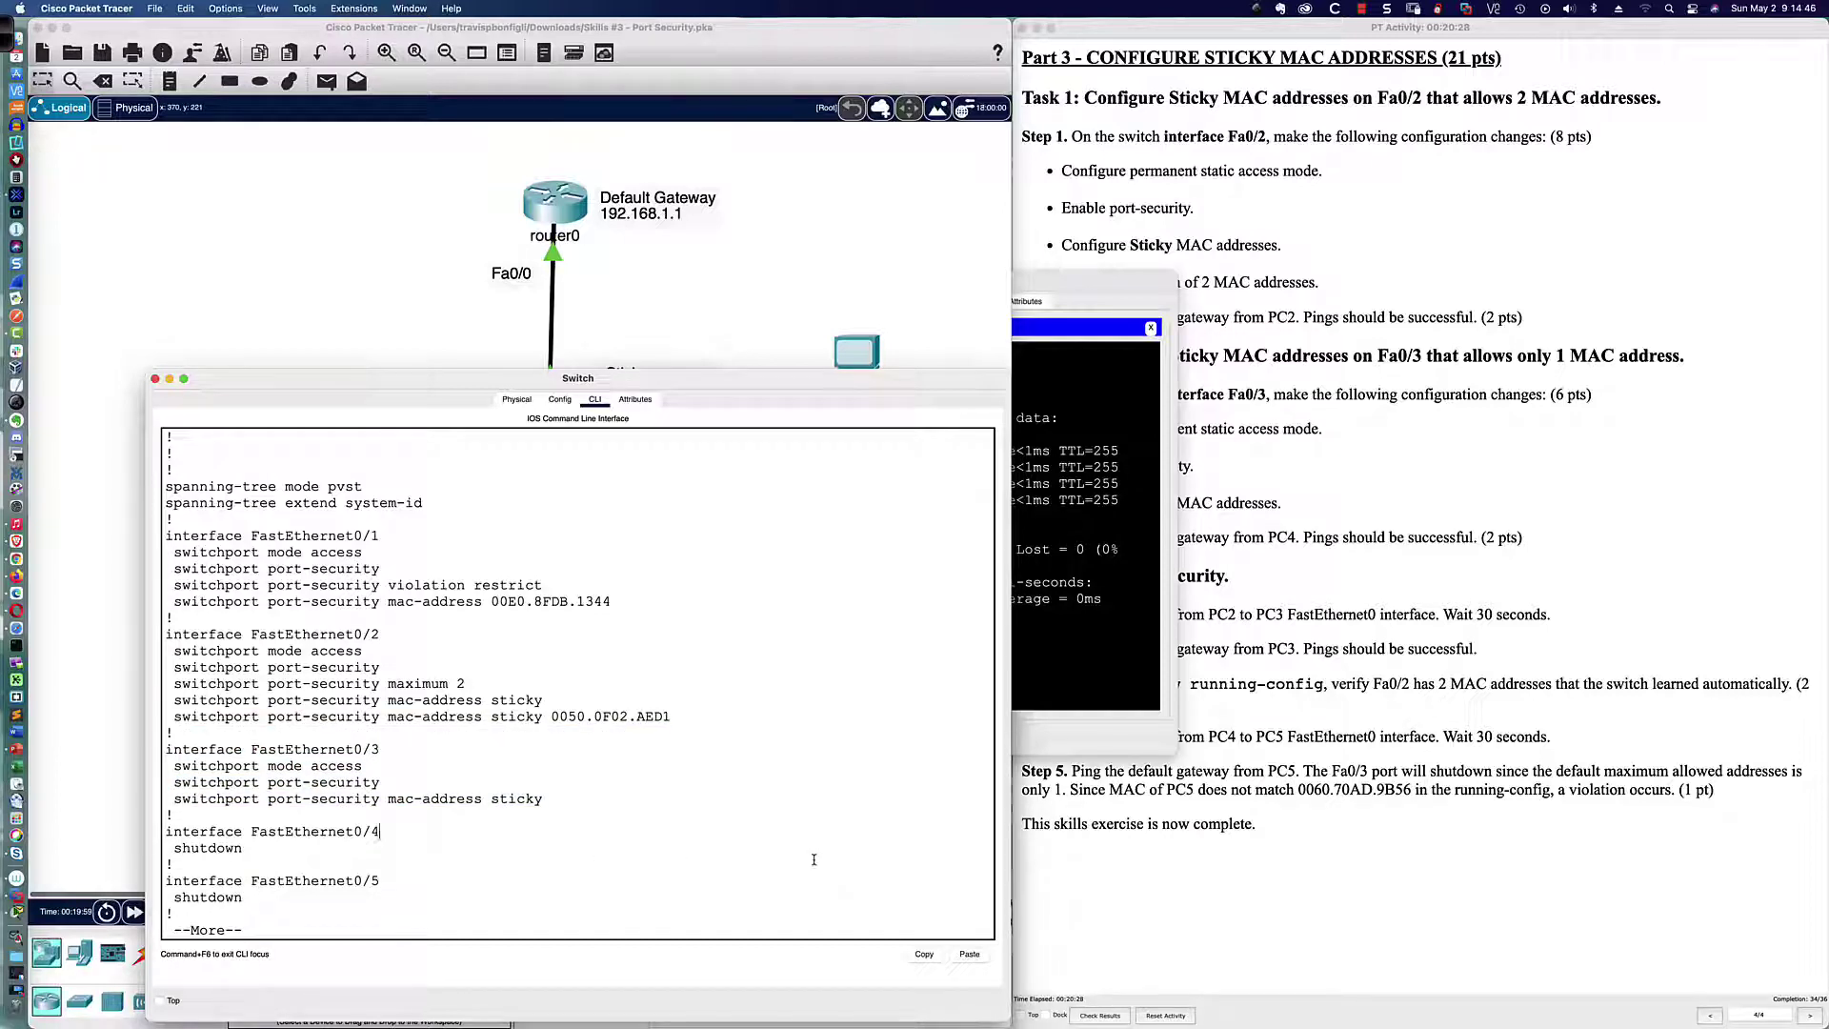
key(Return)
key(Return)
text(q)
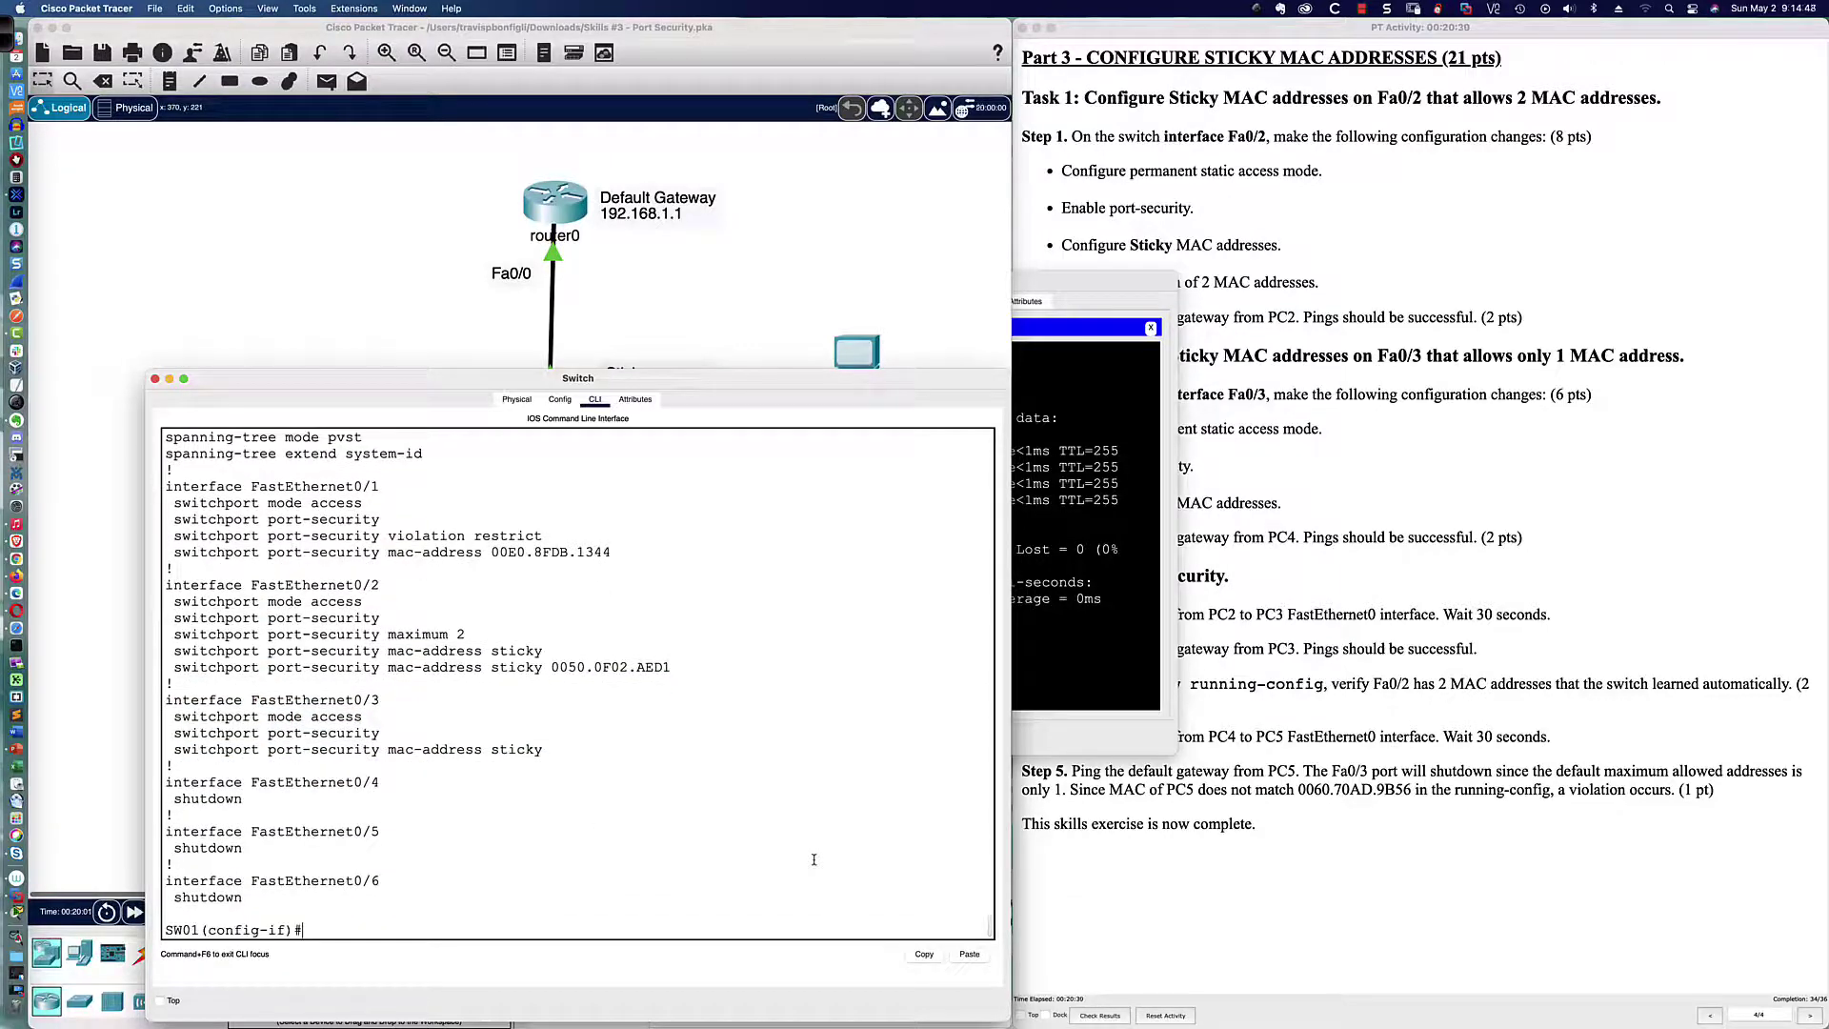
Run do sh run again and page through the configuration to check the sticky MAC address under FastEthernet0/3
text(switchport port-security mac-address sticky)
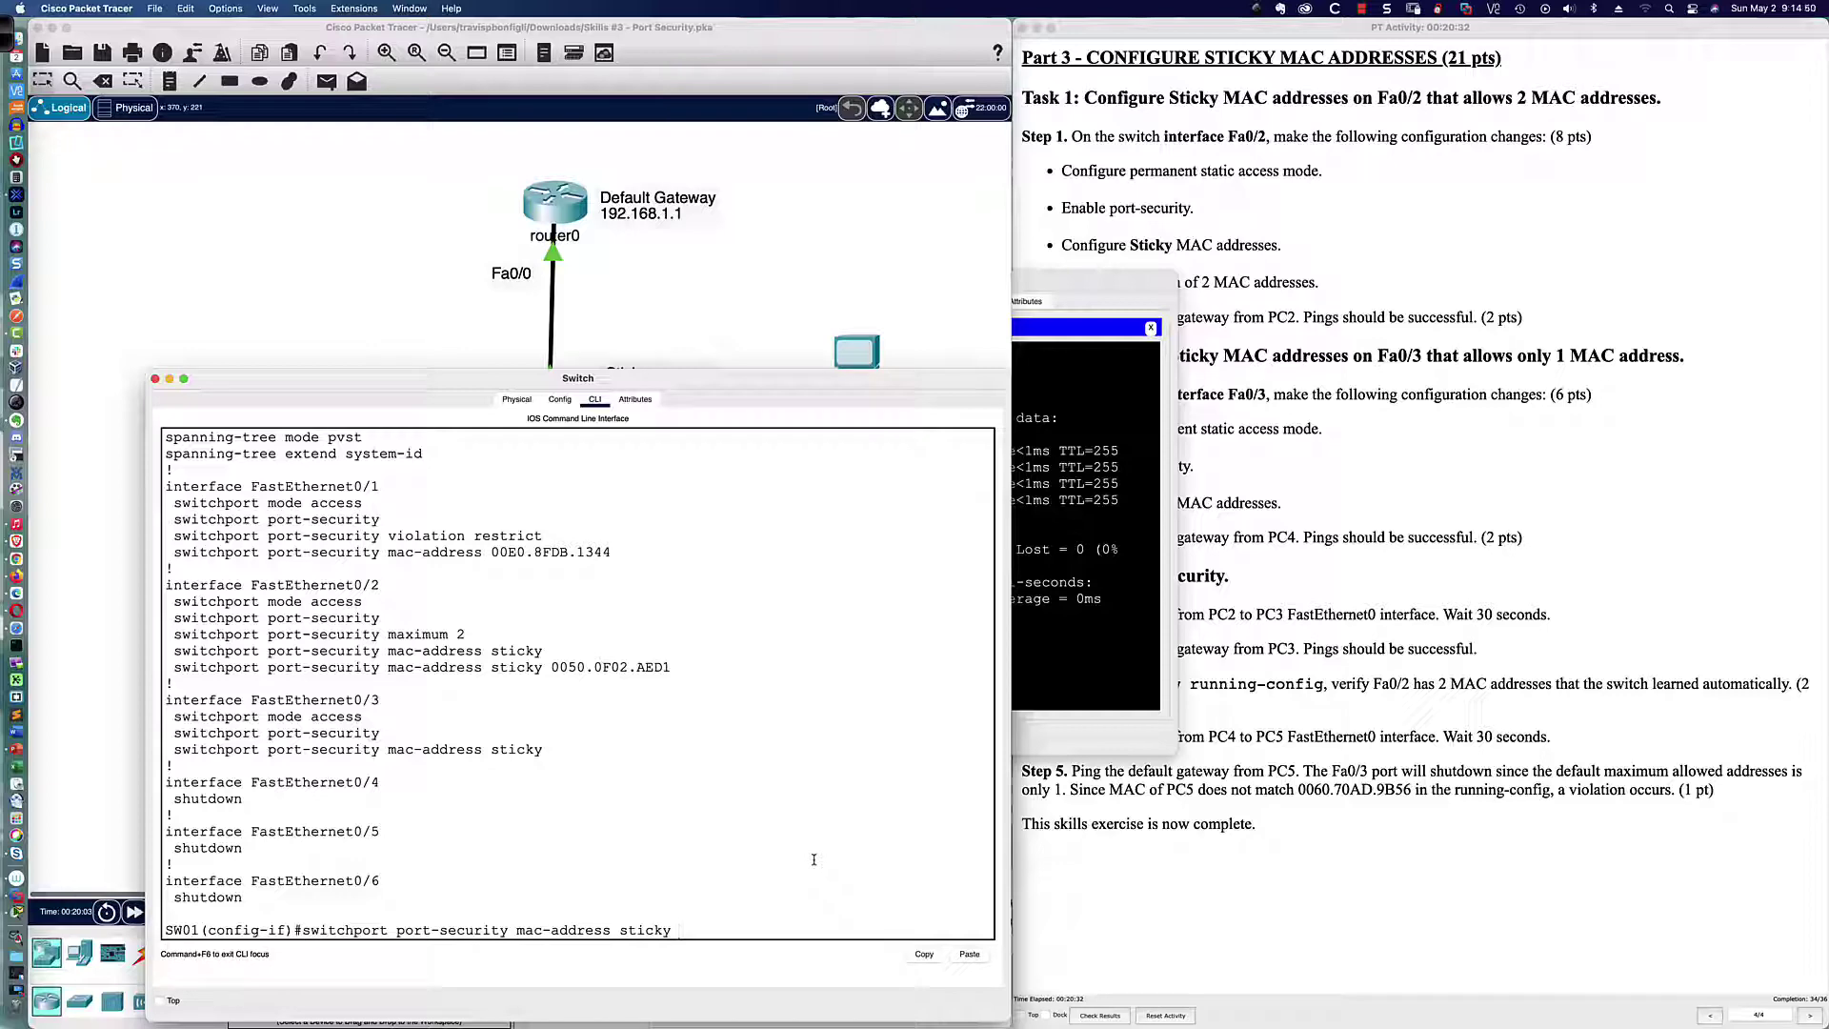
key(BackSpace)
key(BackSpace)
key(BackSpace)
key(BackSpace)
key(BackSpace)
key(BackSpace)
key(BackSpace)
key(BackSpace)
key(BackSpace)
key(BackSpace)
key(BackSpace)
key(BackSpace)
key(BackSpace)
key(BackSpace)
key(BackSpace)
key(BackSpace)
key(BackSpace)
key(BackSpace)
key(BackSpace)
key(BackSpace)
text(int fa0/3)
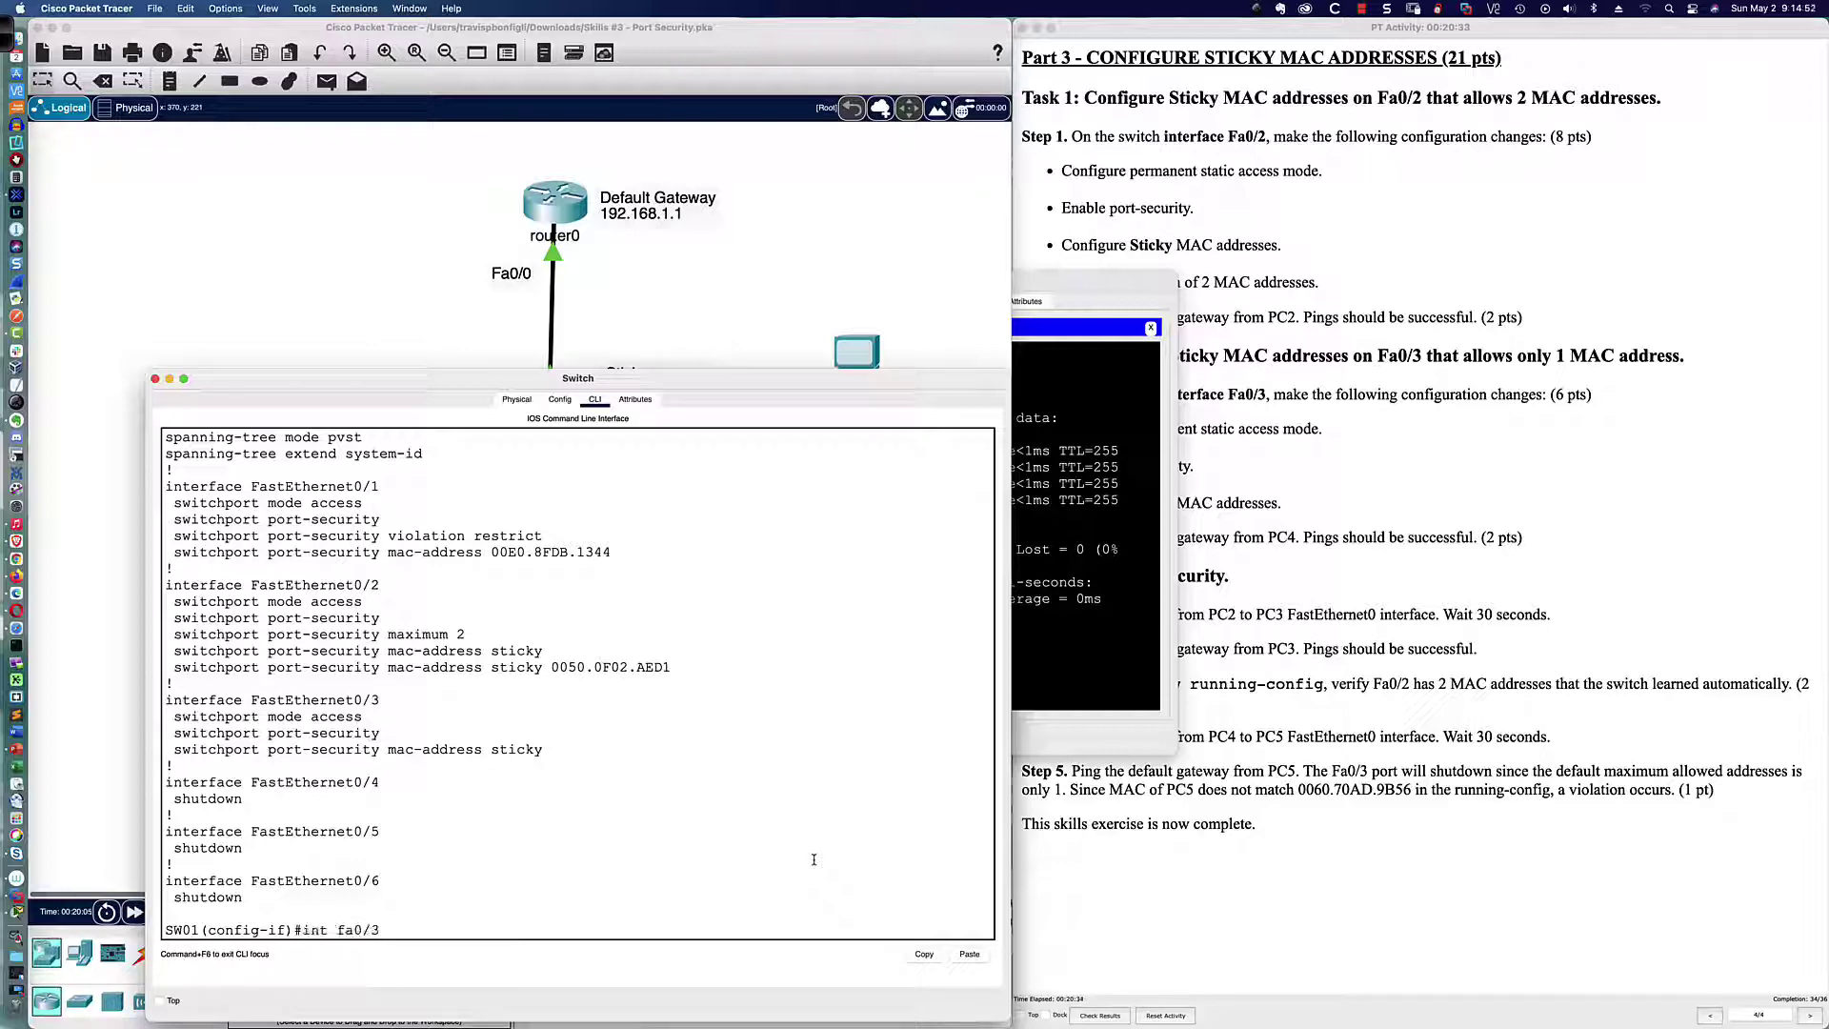
key(BackSpace)
key(BackSpace)
key(BackSpace)
key(BackSpace)
key(BackSpace)
key(BackSpace)
key(BackSpace)
key(BackSpace)
key(BackSpace)
text(do sh run)
key(Return)
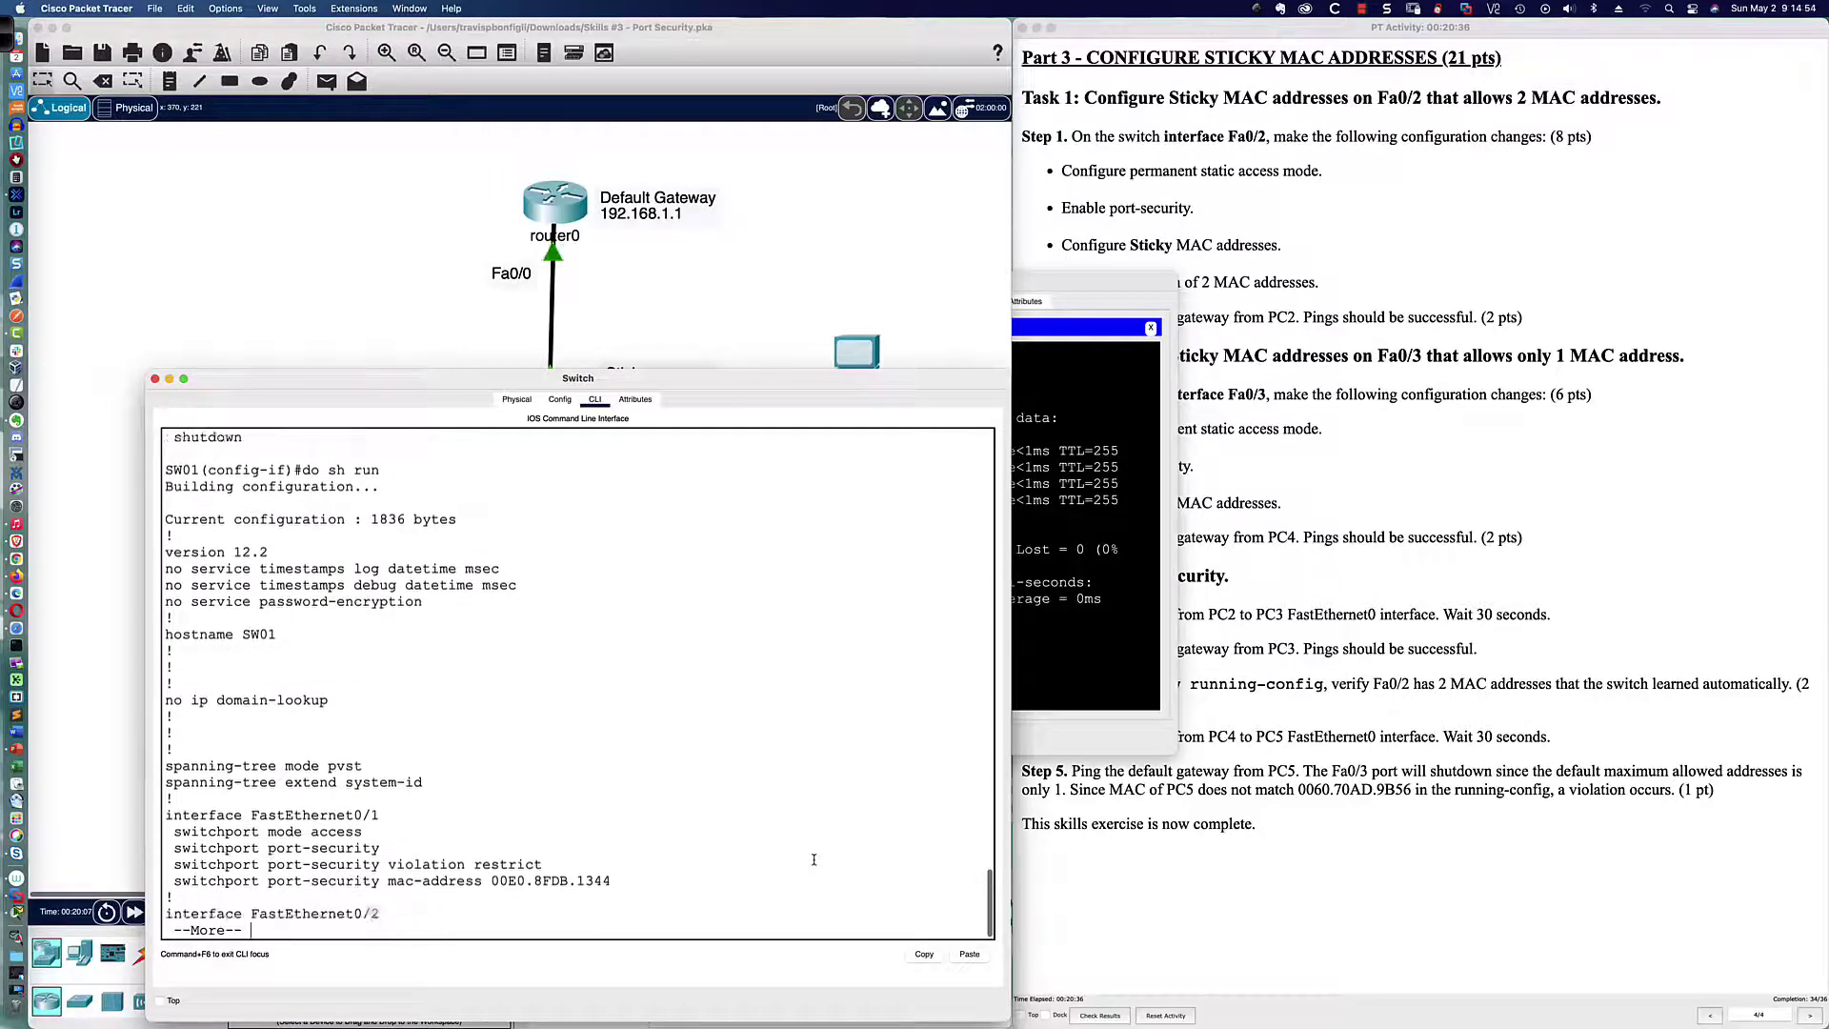
key(Return)
key(Return)
key(Return)
key(Return)
key(Return)
key(Return)
key(Return)
key(Return)
key(Return)
key(Return)
key(Return)
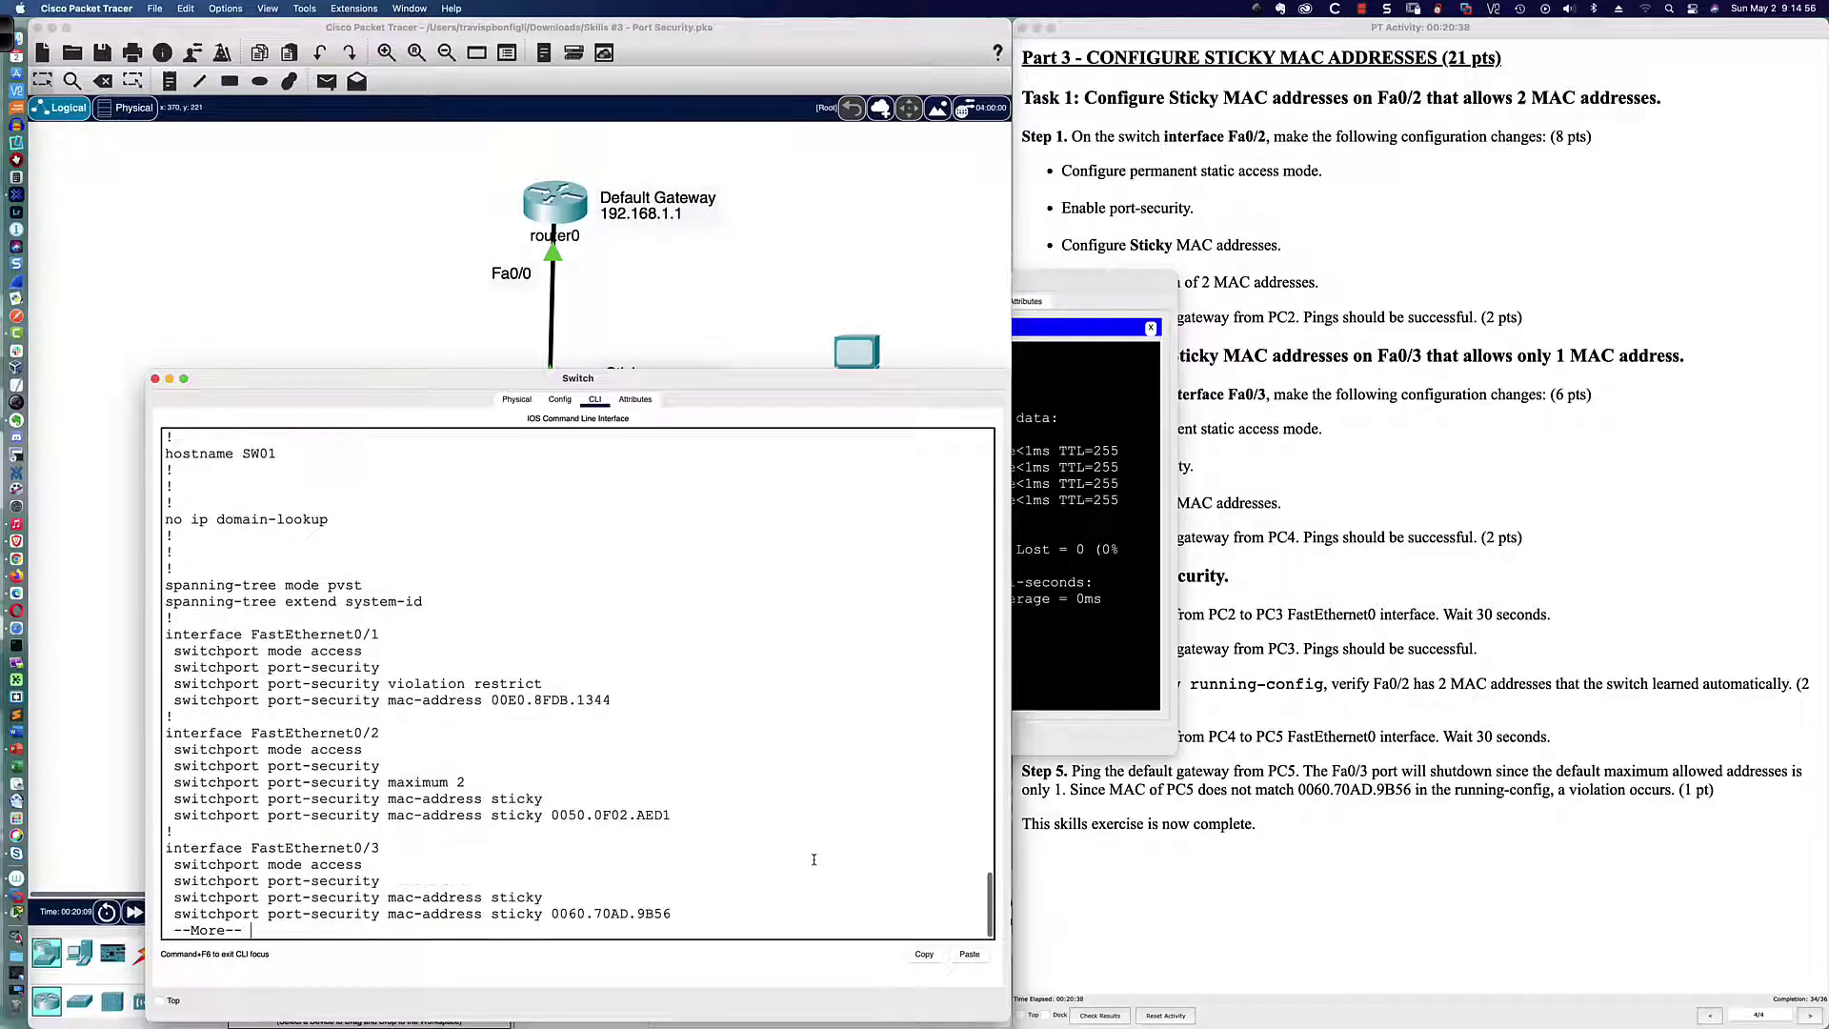
key(Return)
key(Return)
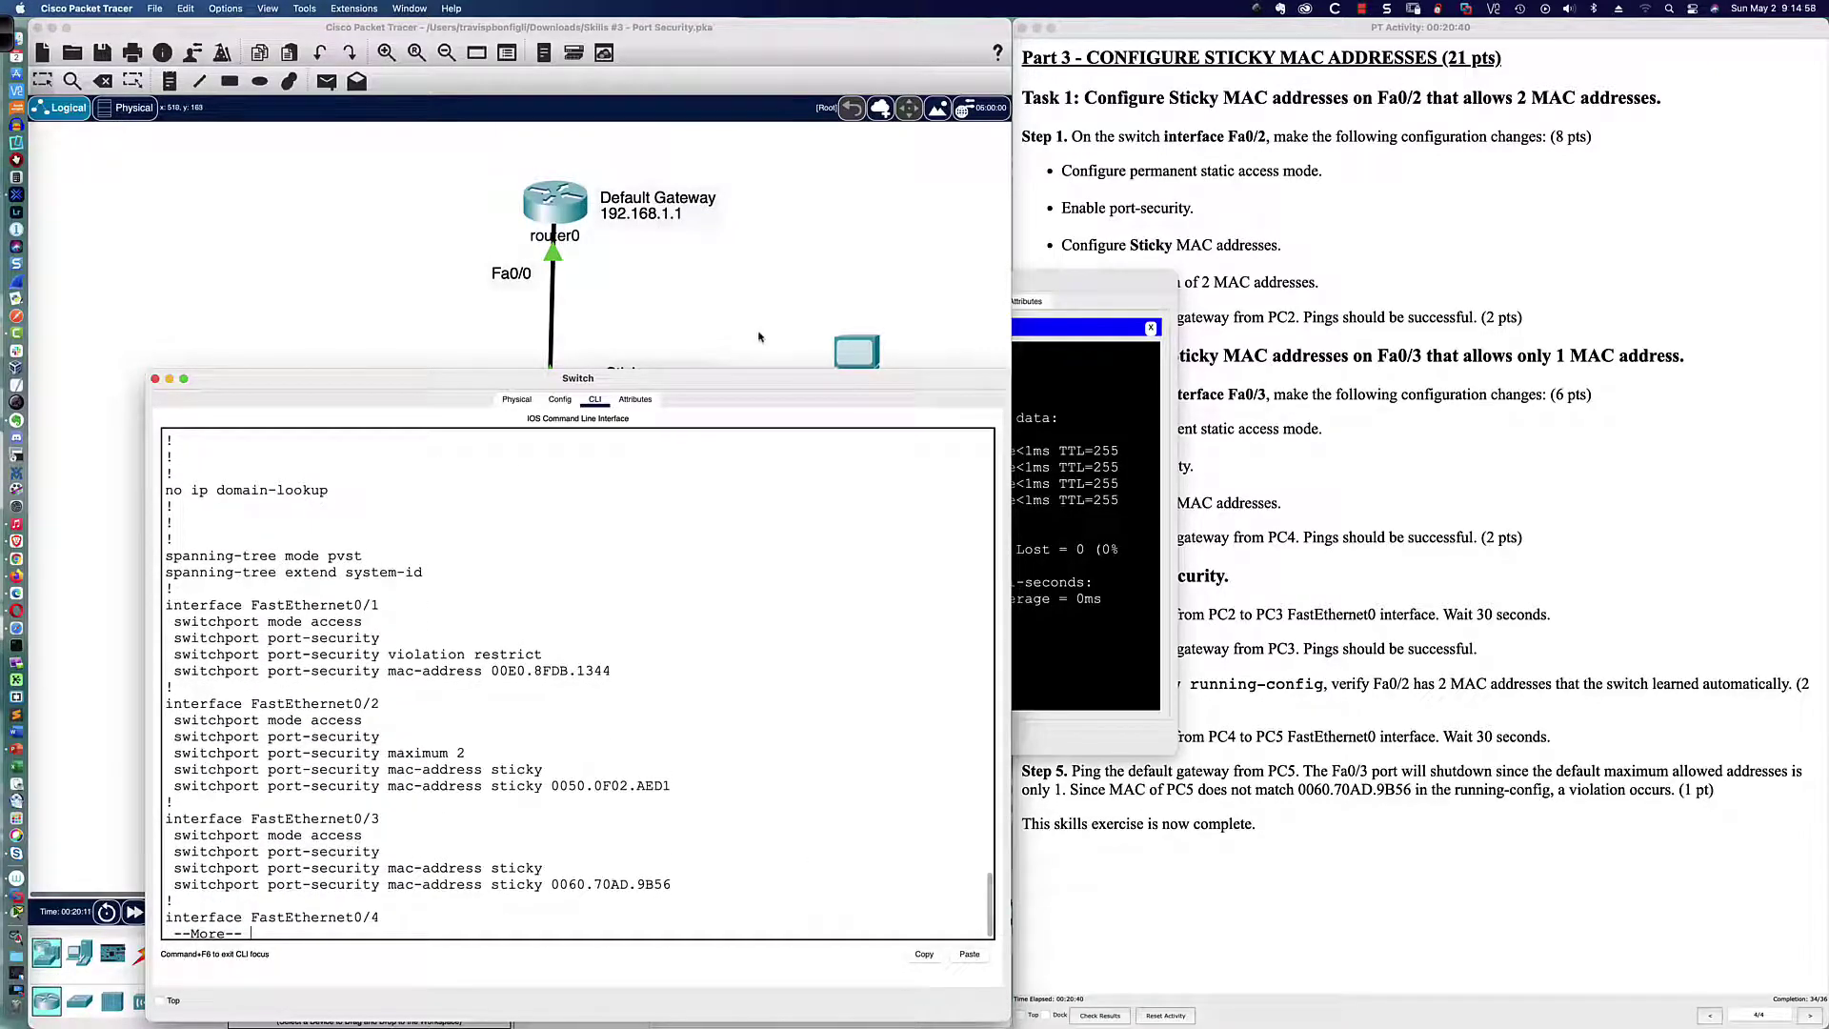
Close the switch window and review the Task 2 requirement for sticky MAC addresses on Fa0/3 in the activity instructions
key(super+w)
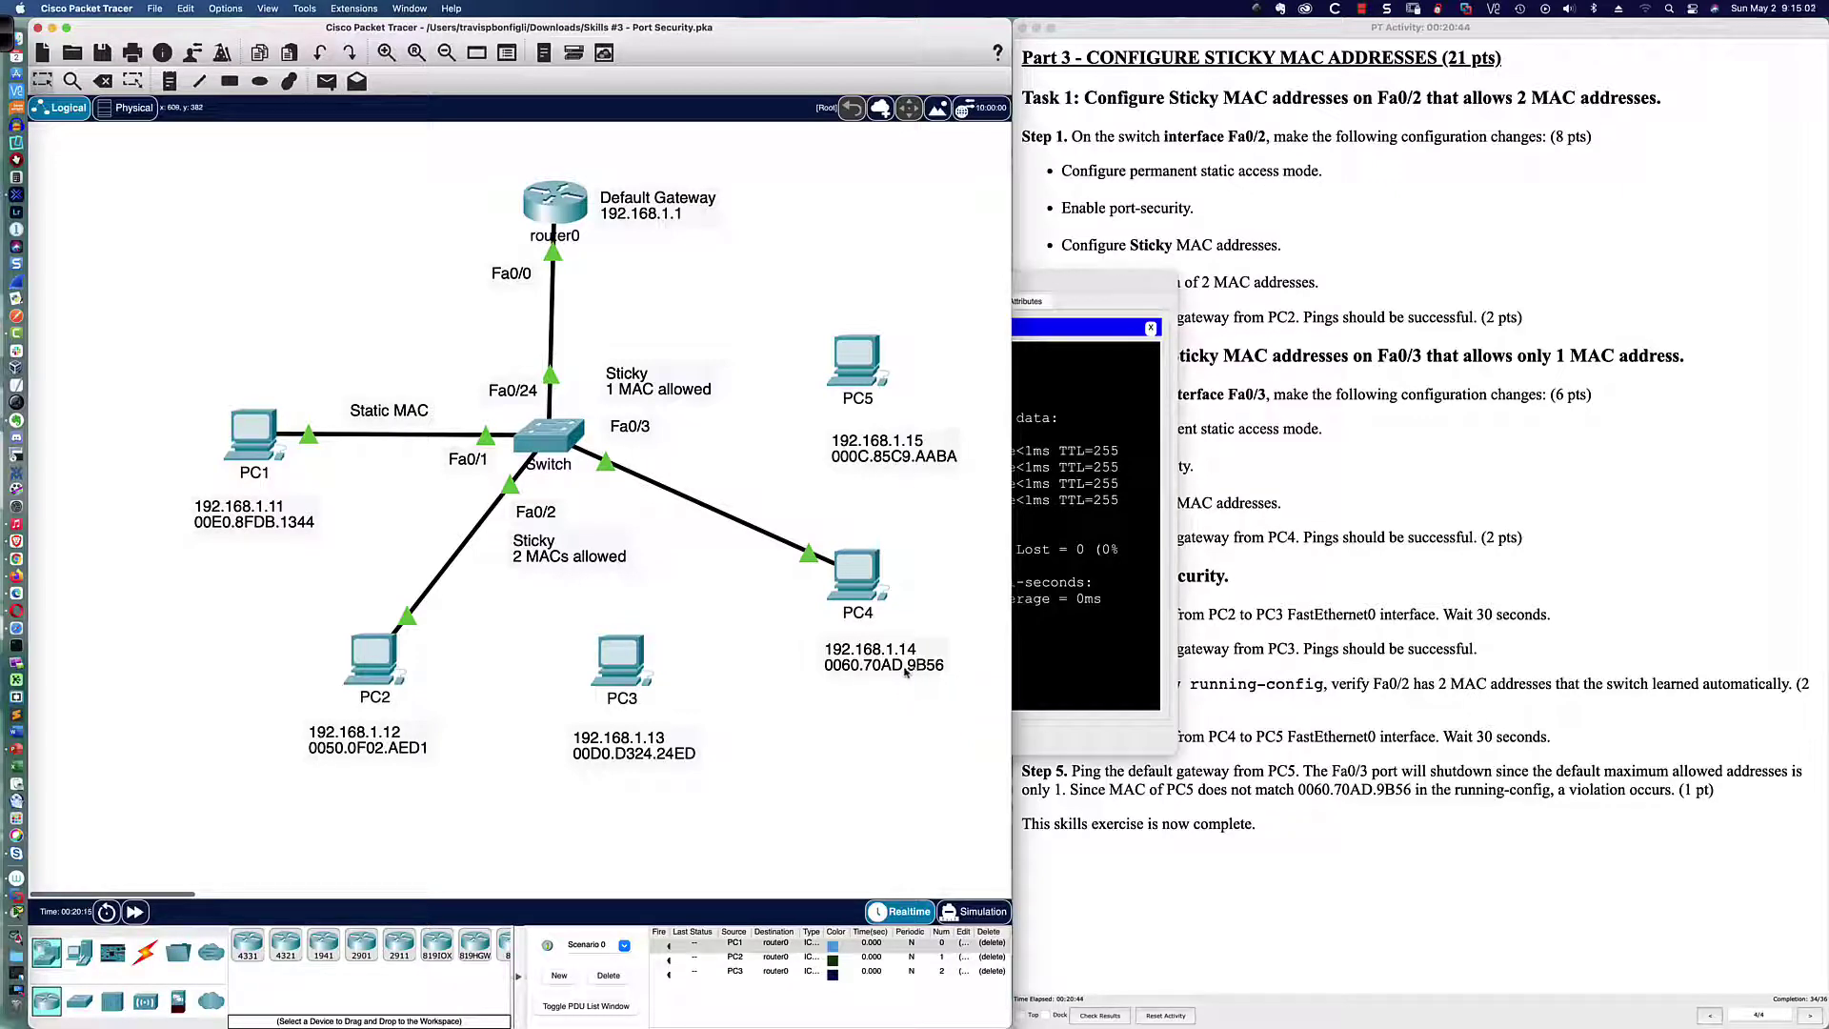
click(1366, 873)
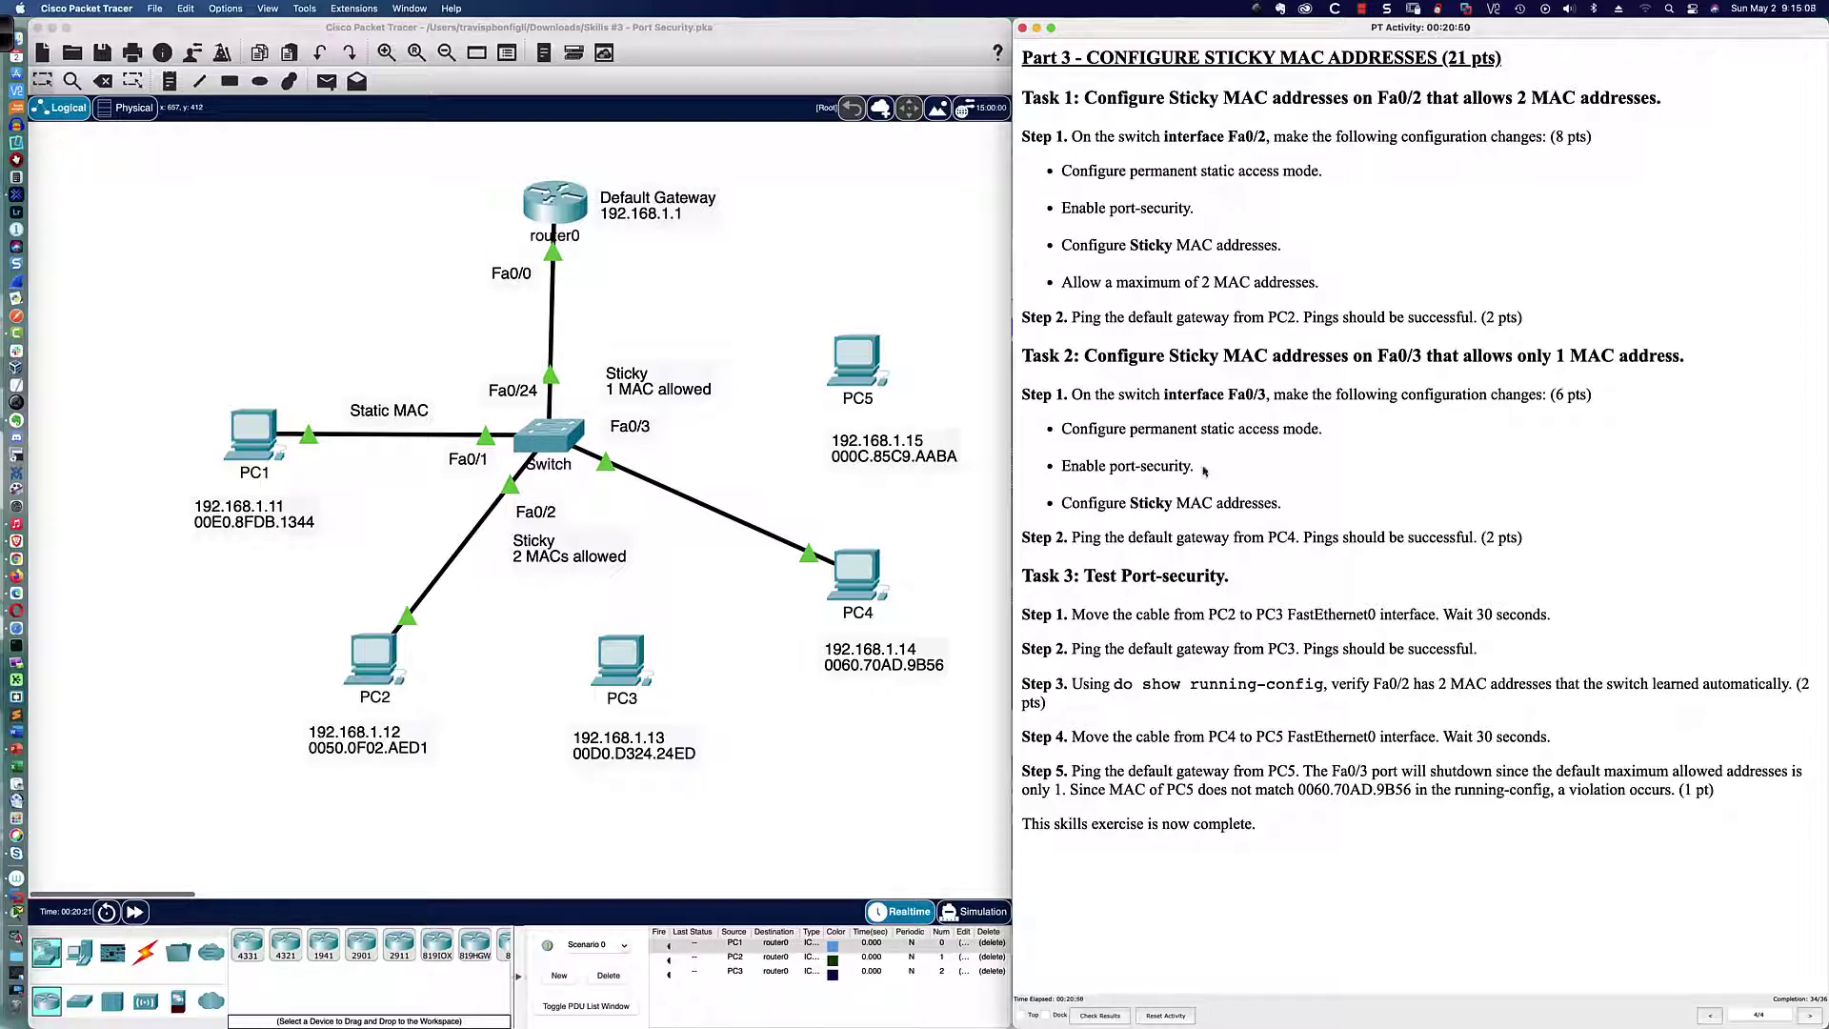
drag(1375, 355, 1596, 356)
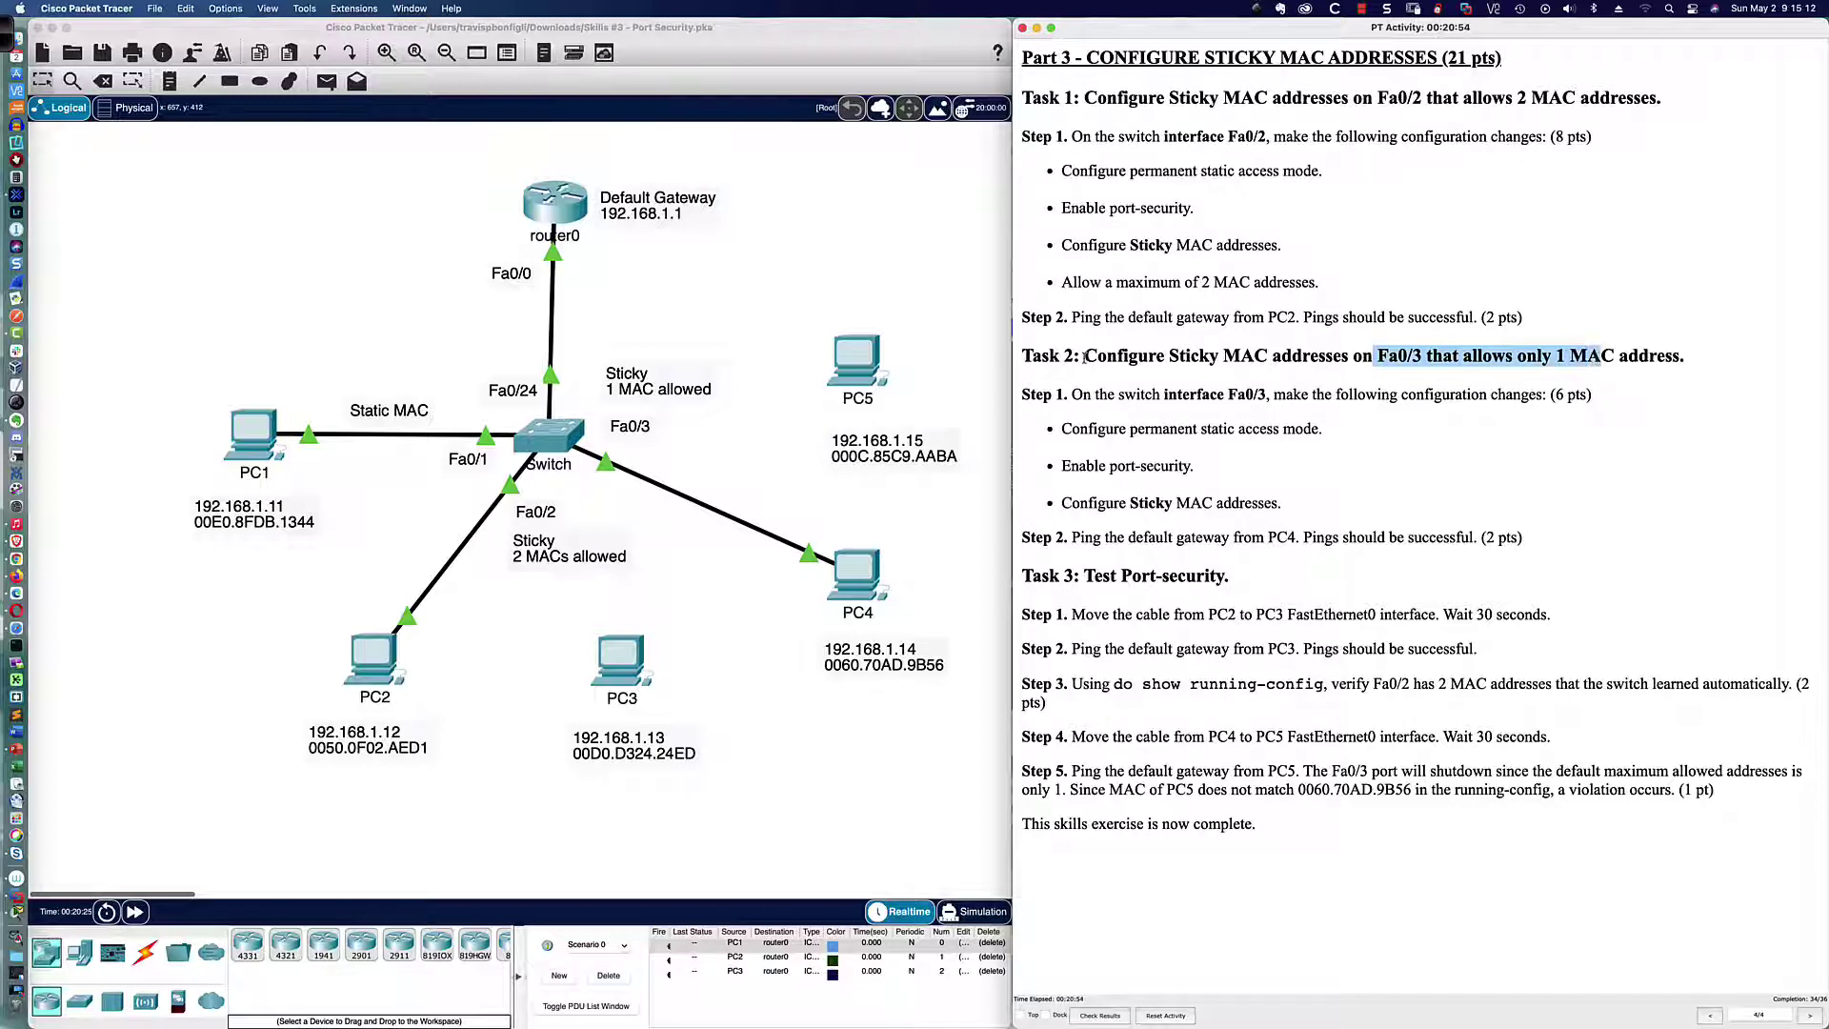
drag(1084, 357, 1678, 355)
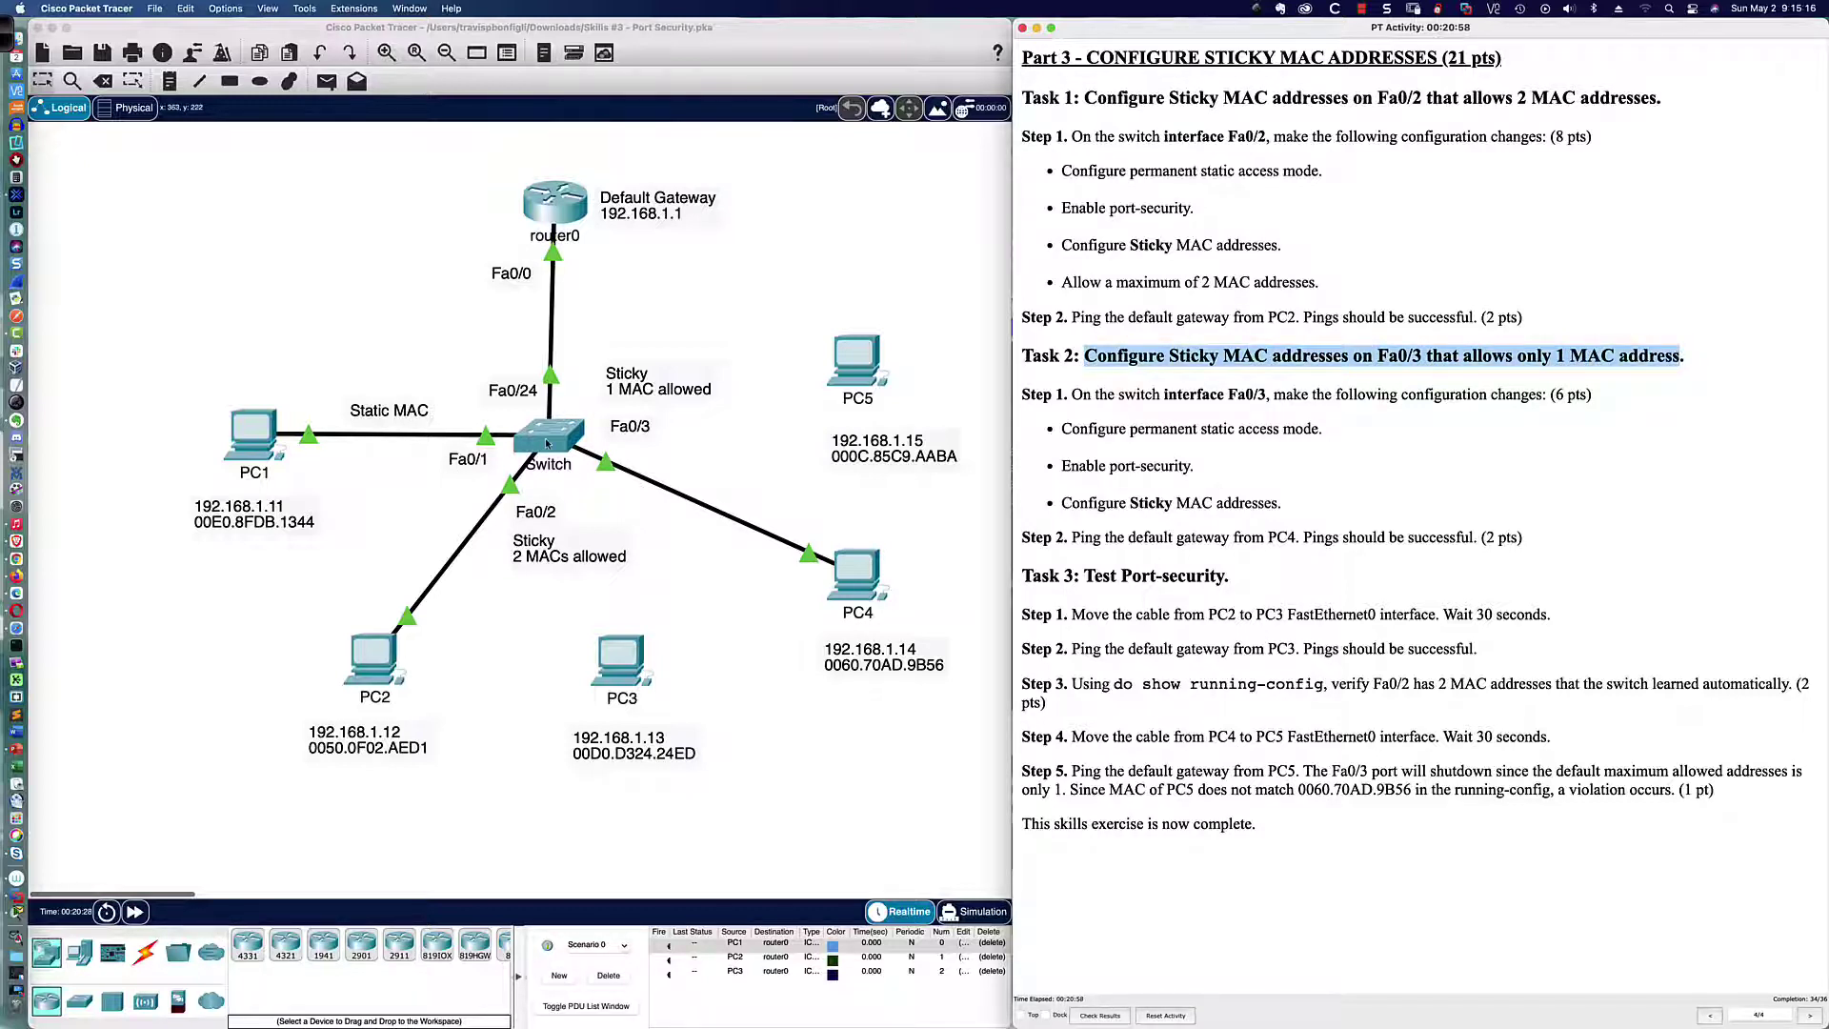
click(547, 443)
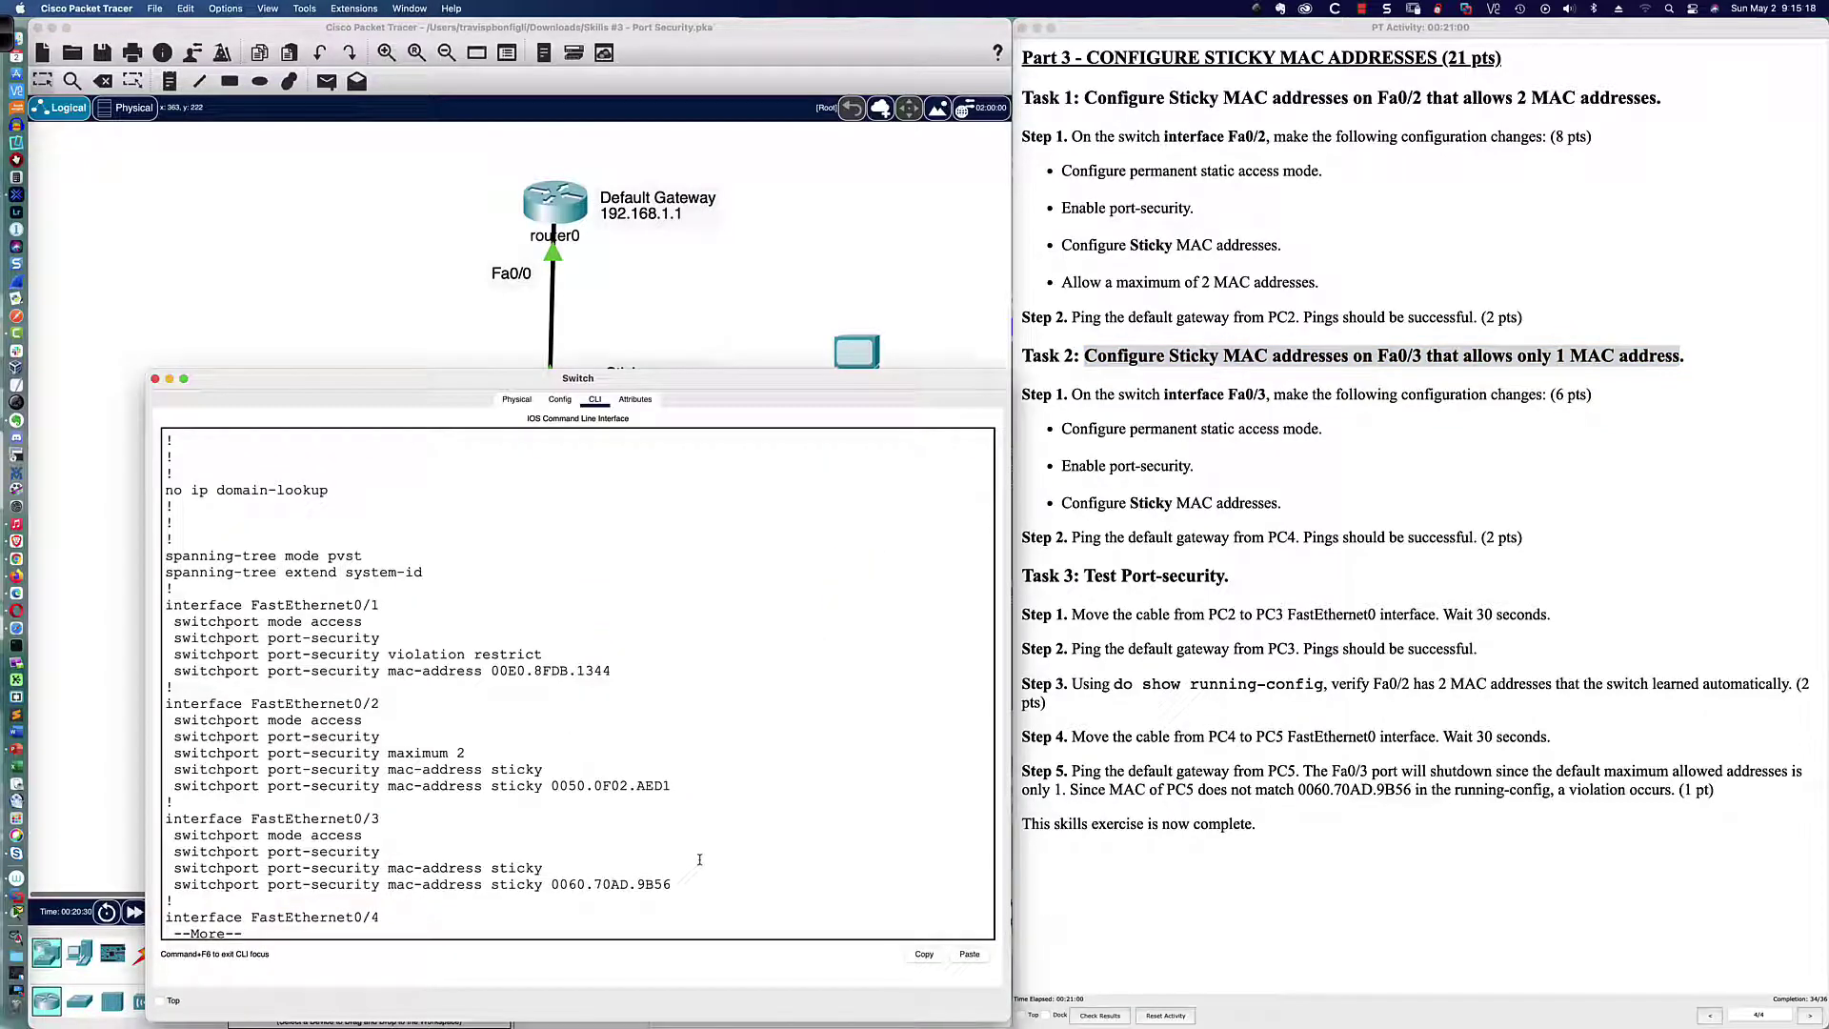
text(qswi)
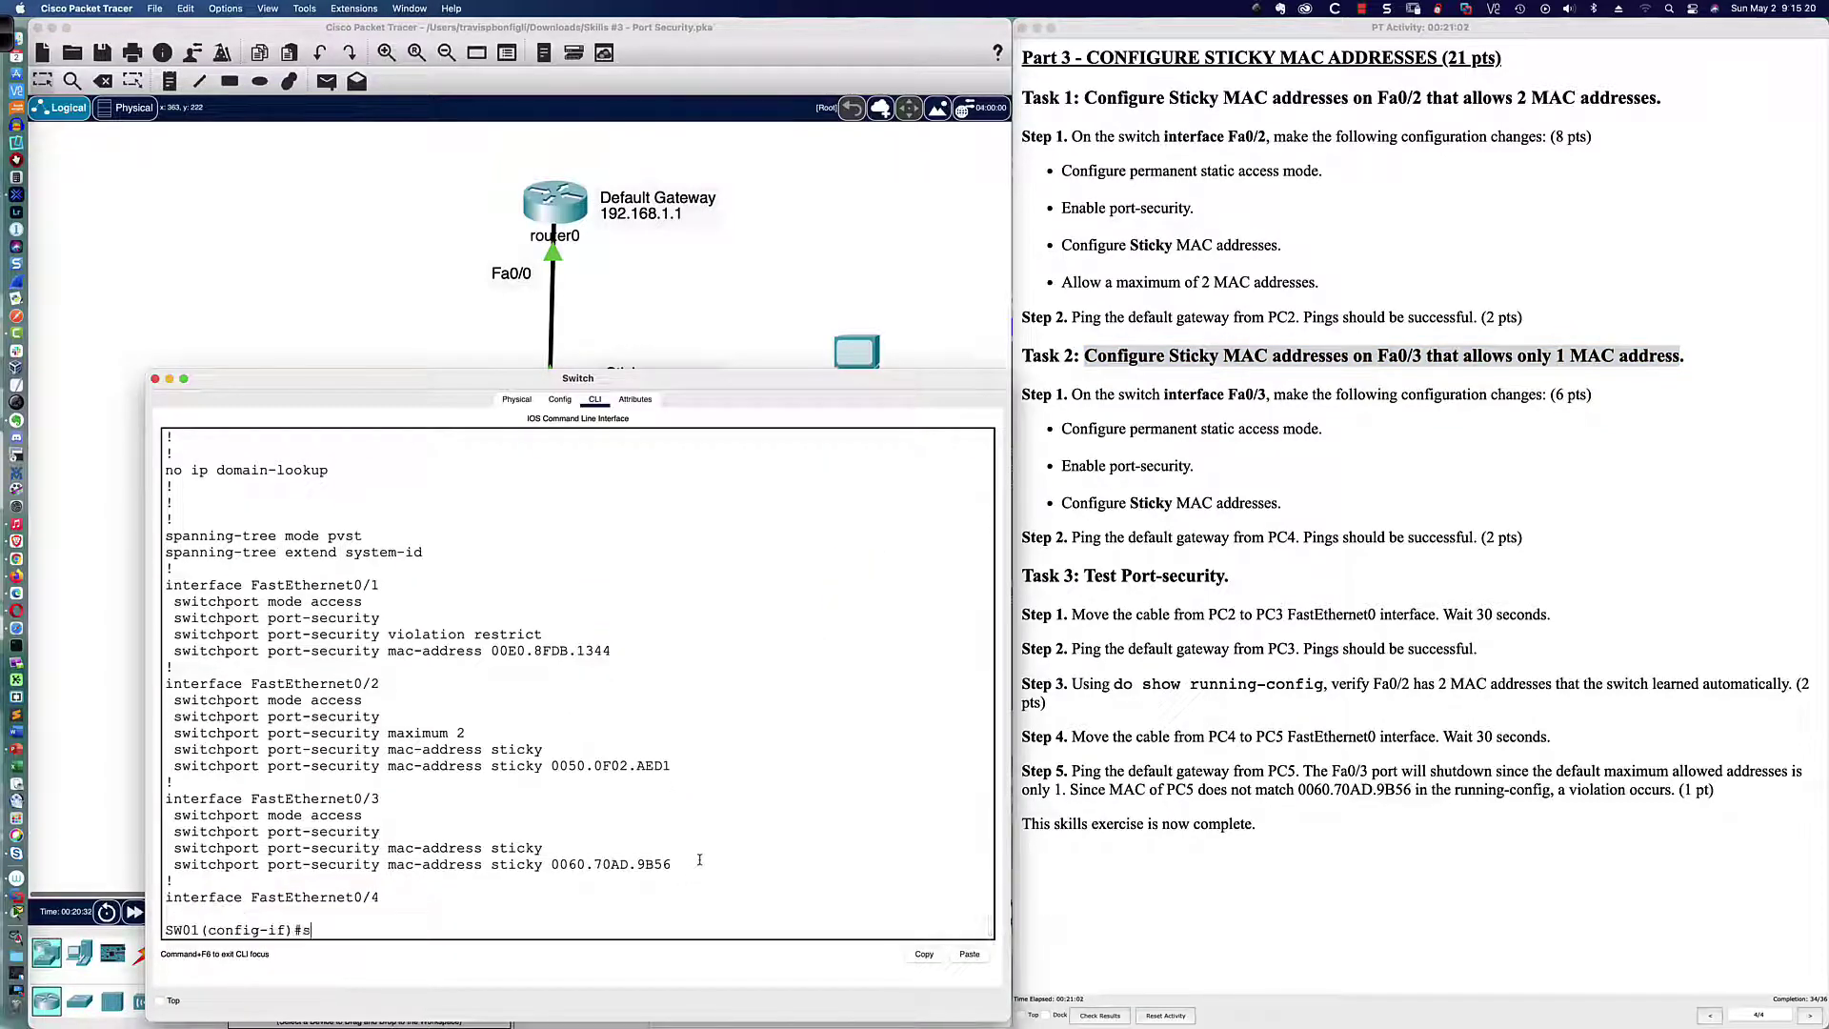
key(Tab)
text(port)
key(Tab)
text(max)
key(Tab)
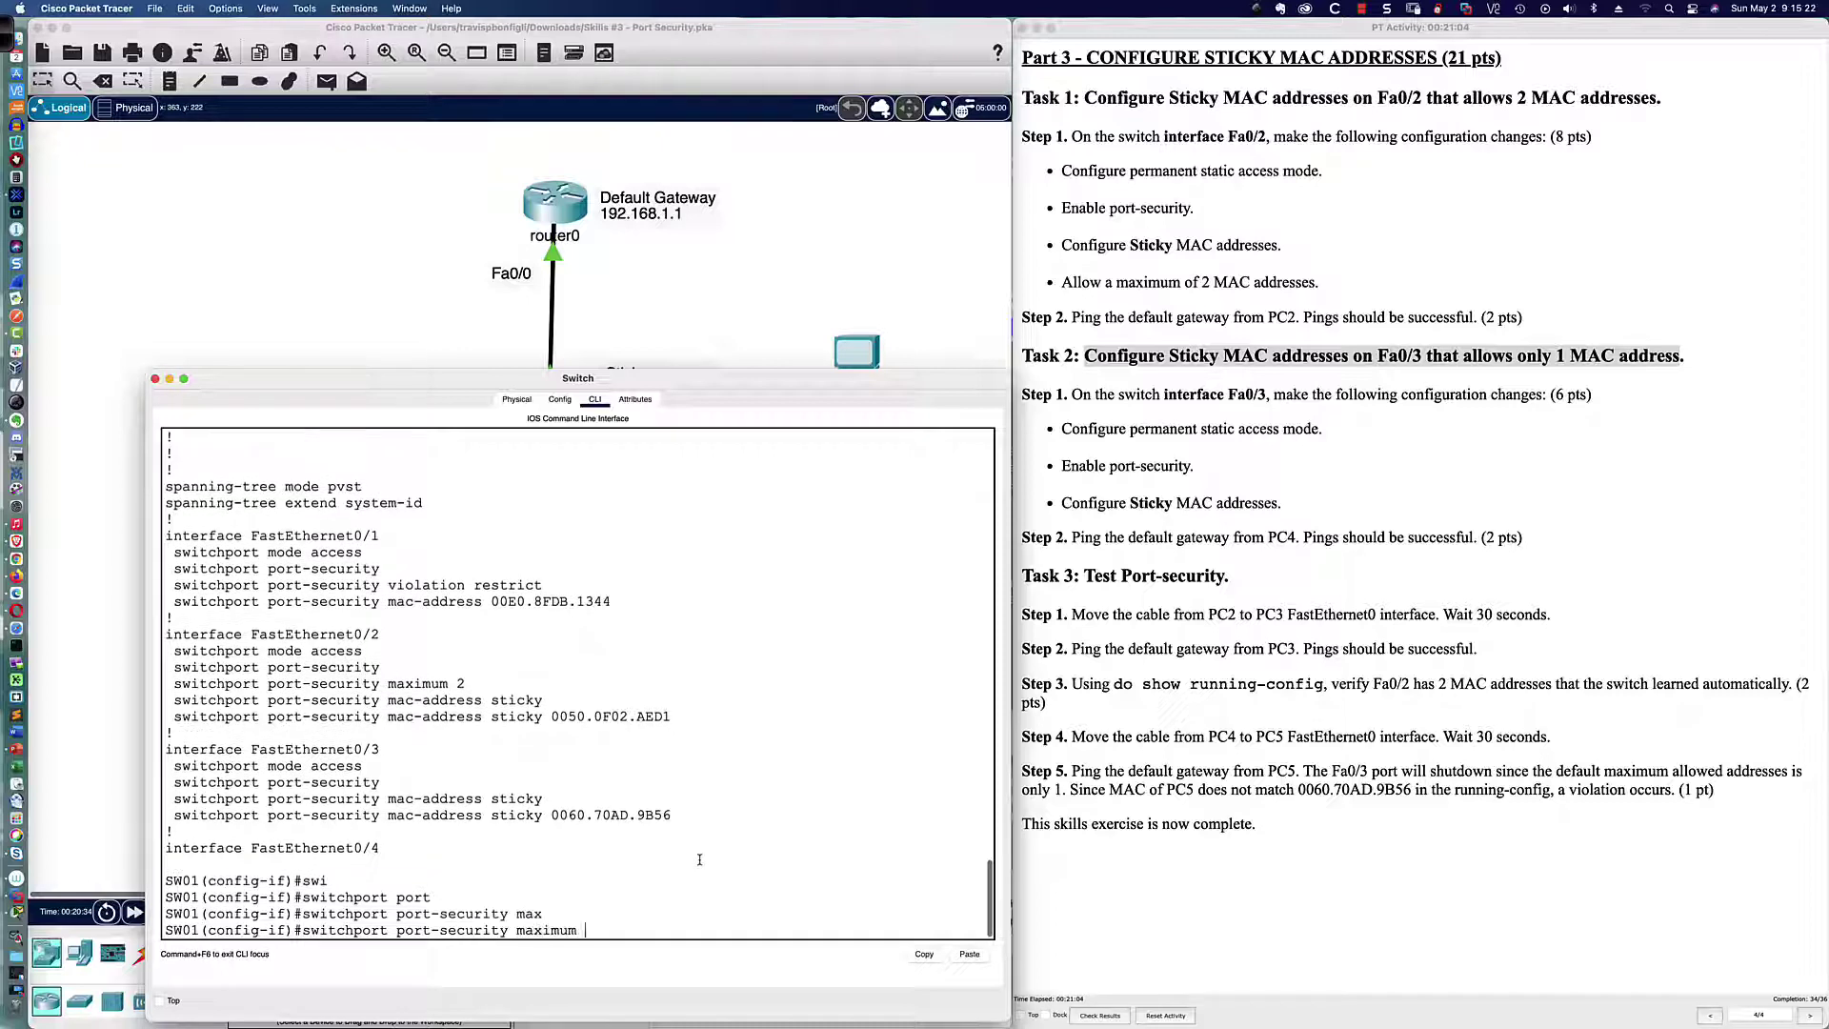
text(1)
key(BackSpace)
key(BackSpace)
key(BackSpace)
key(BackSpace)
key(BackSpace)
key(BackSpace)
key(BackSpace)
key(BackSpace)
key(BackSpace)
key(BackSpace)
key(BackSpace)
key(BackSpace)
key(BackSpace)
key(BackSpace)
key(BackSpace)
key(BackSpace)
key(BackSpace)
key(BackSpace)
key(BackSpace)
key(BackSpace)
key(BackSpace)
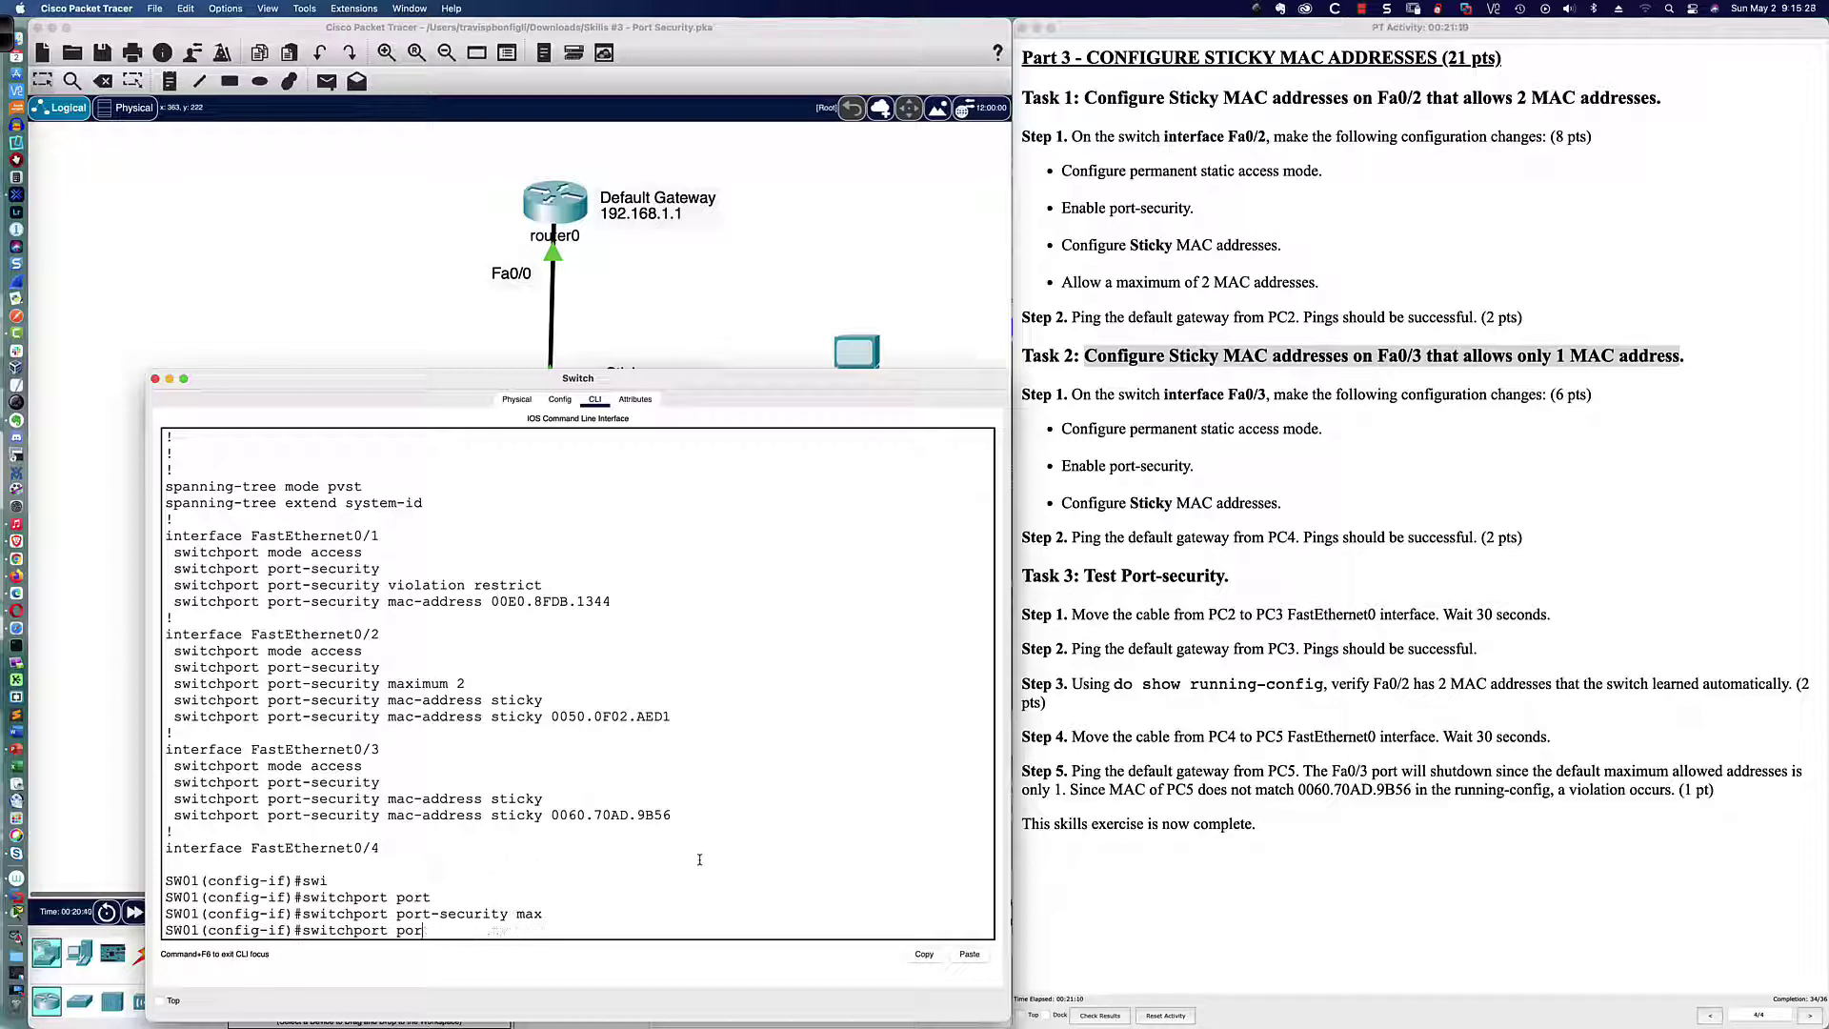
key(BackSpace)
key(BackSpace)
key(BackSpace)
key(BackSpace)
key(BackSpace)
key(BackSpace)
key(BackSpace)
key(BackSpace)
key(Return)
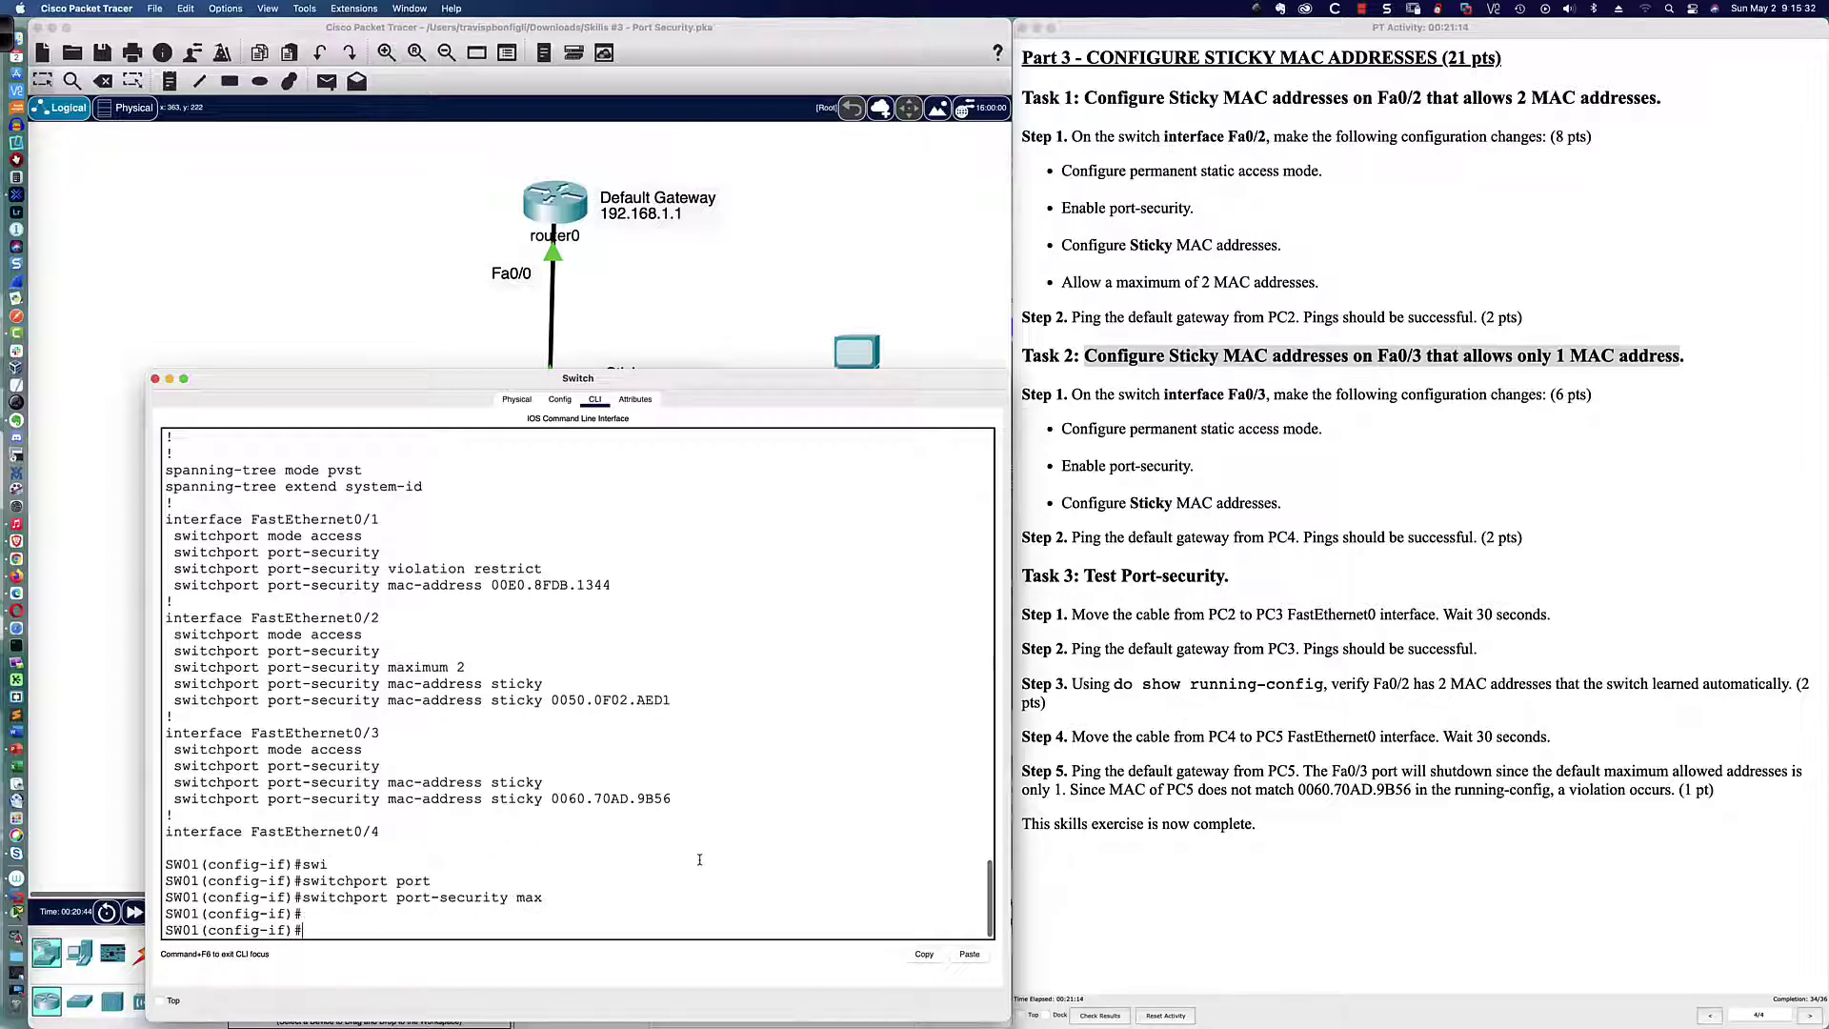
Run do sh port-sec on the switch and check the maximum secure addresses for Fa0/3 and Fa0/2
text(do sh port-sec)
key(Return)
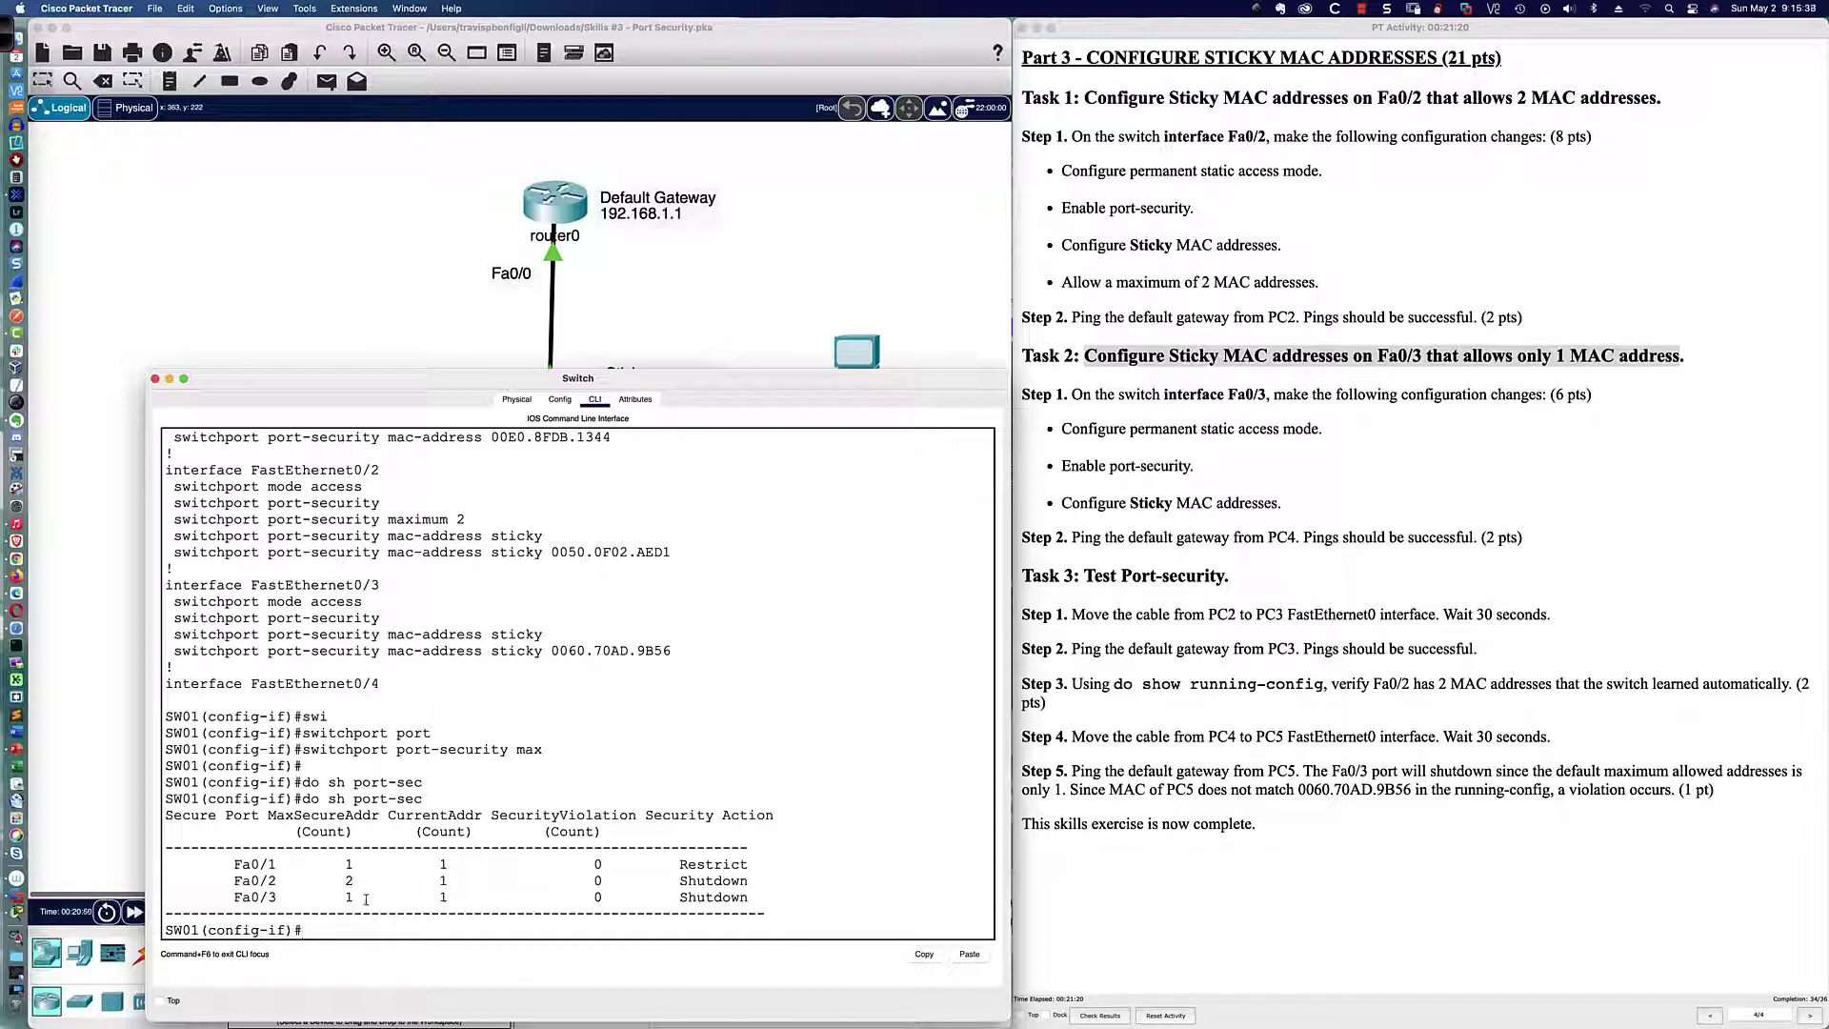
drag(344, 897, 357, 898)
double_click(349, 880)
click(851, 878)
Set the port-security maximum on the switch's Fa0/3 interface to 1 MAC address
text(swi)
key(Tab)
text(port)
key(Tab)
text(ma)
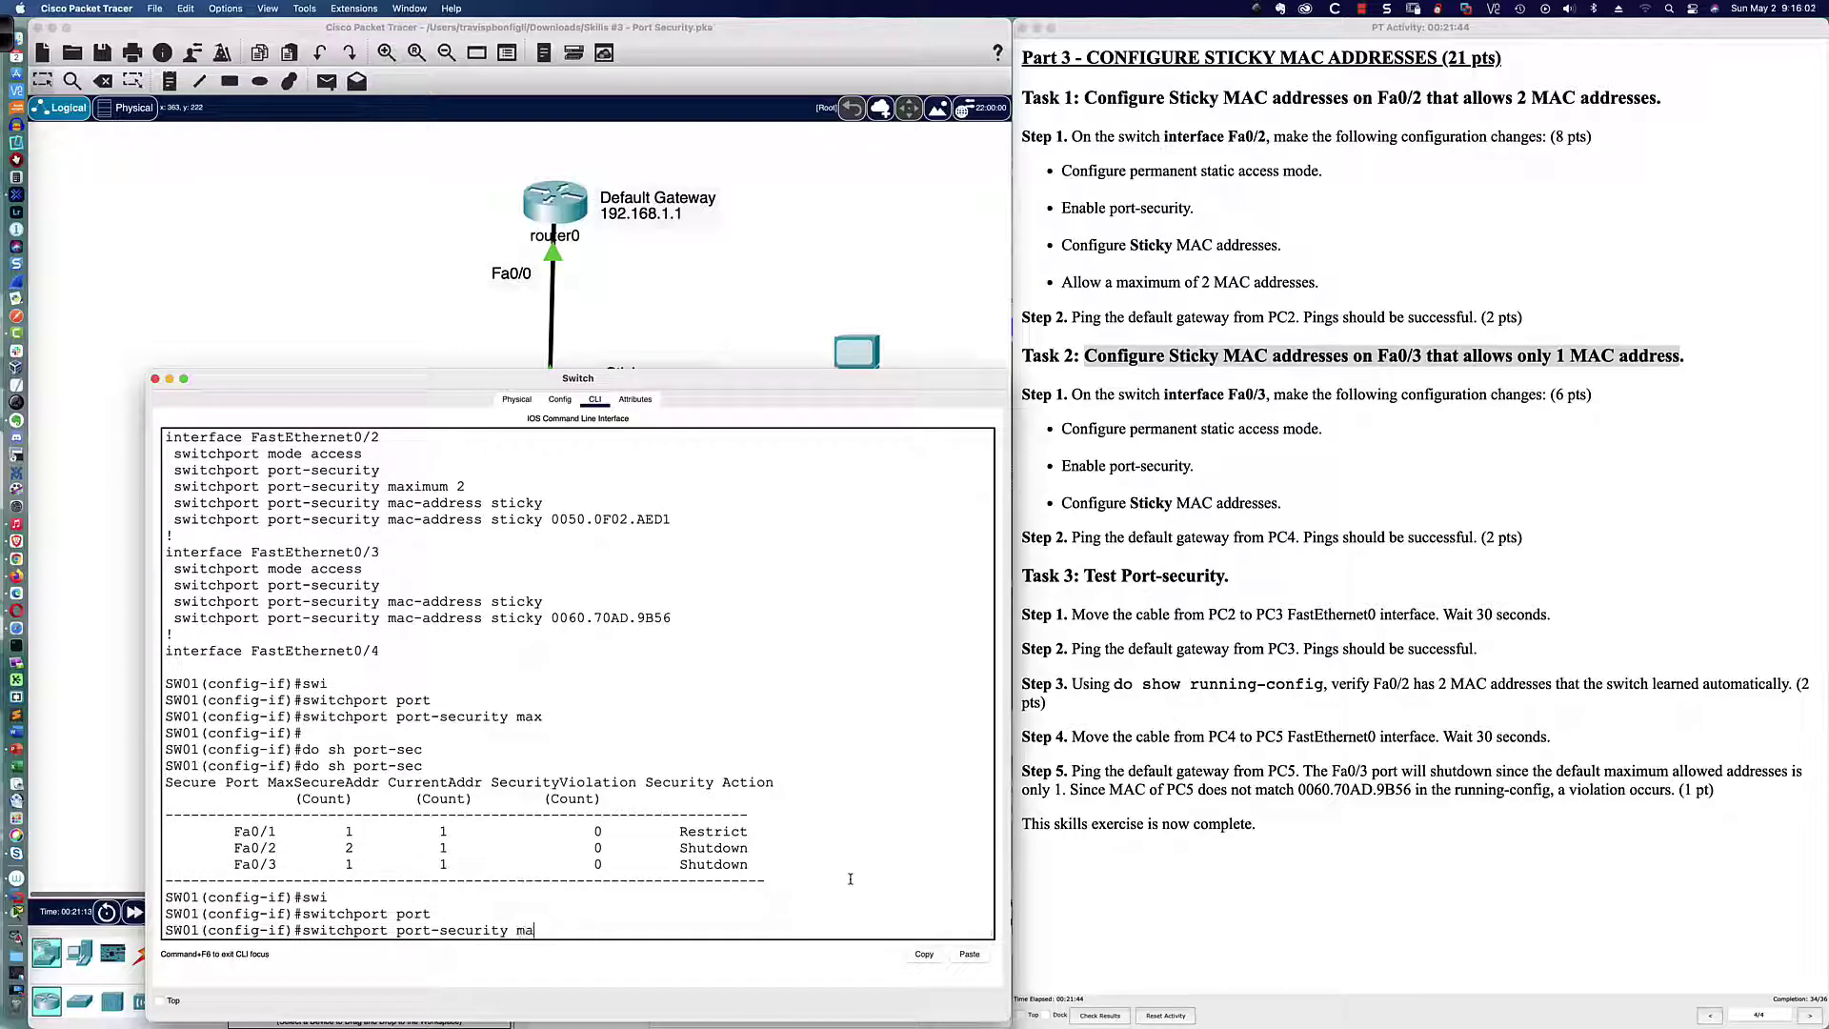
text(x)
key(Tab)
text(1)
key(Return)
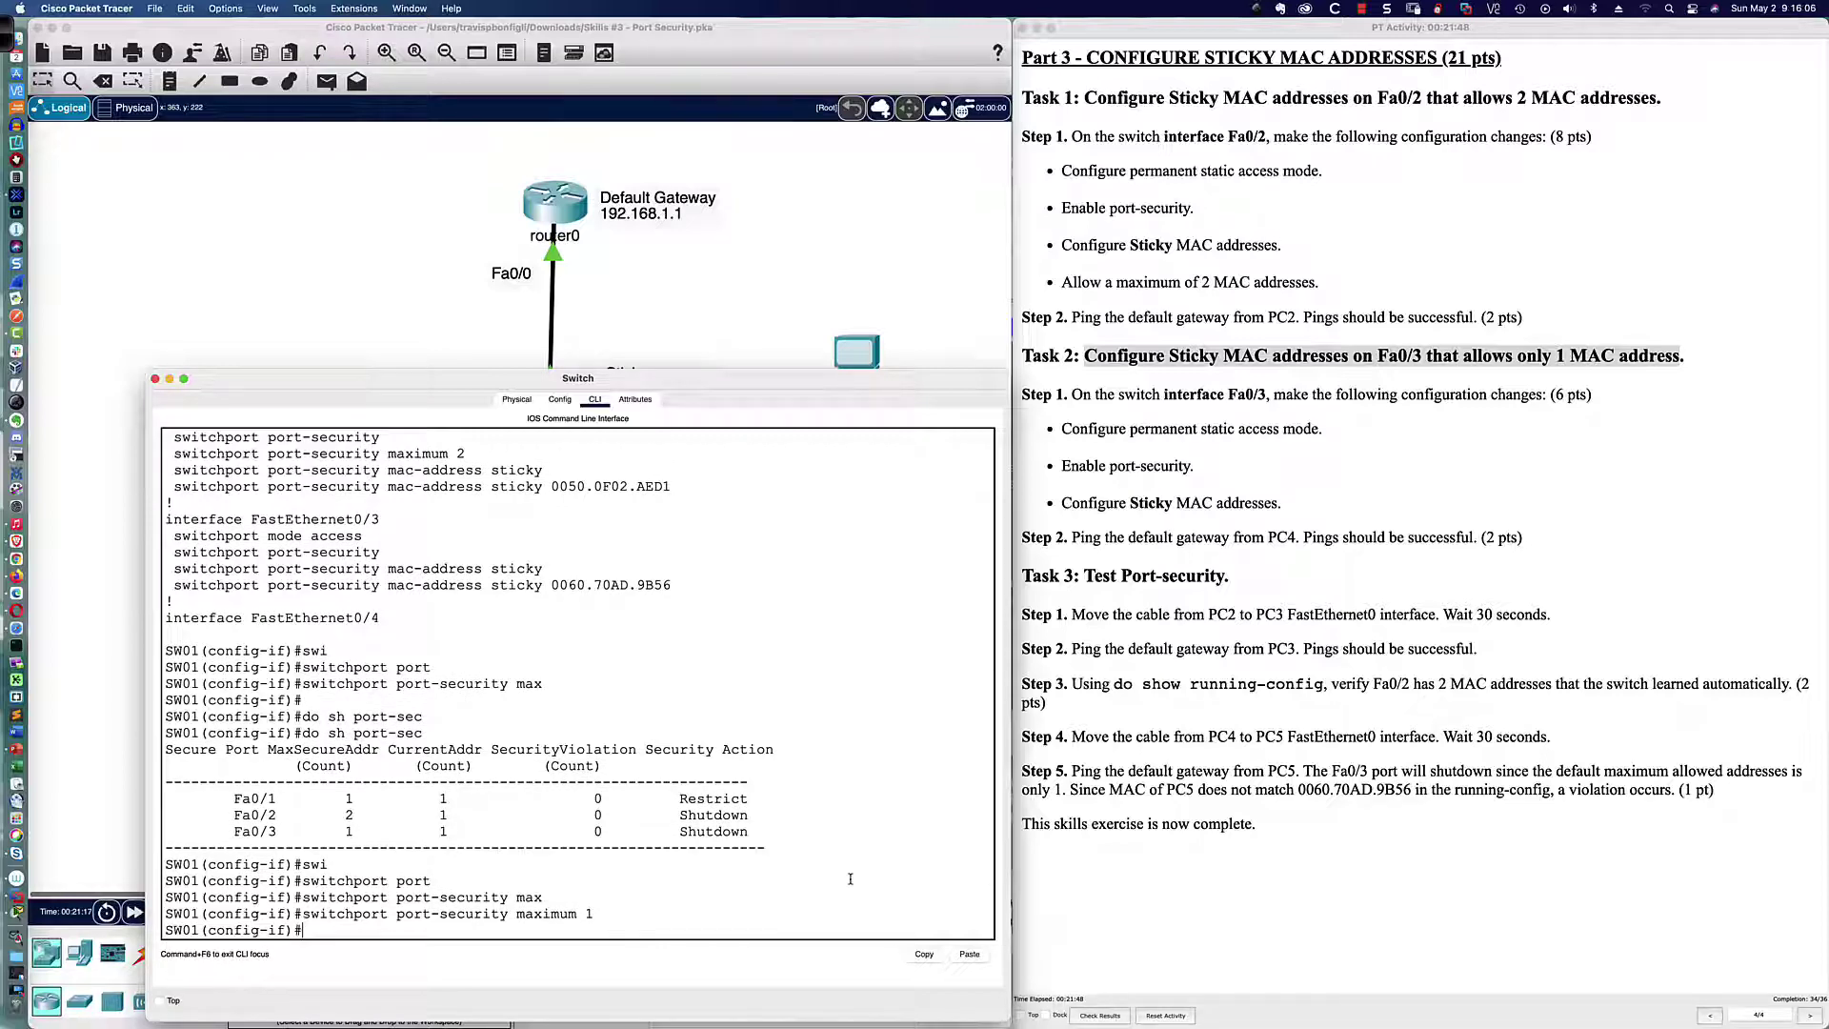
key(Return)
key(Return)
key(Return)
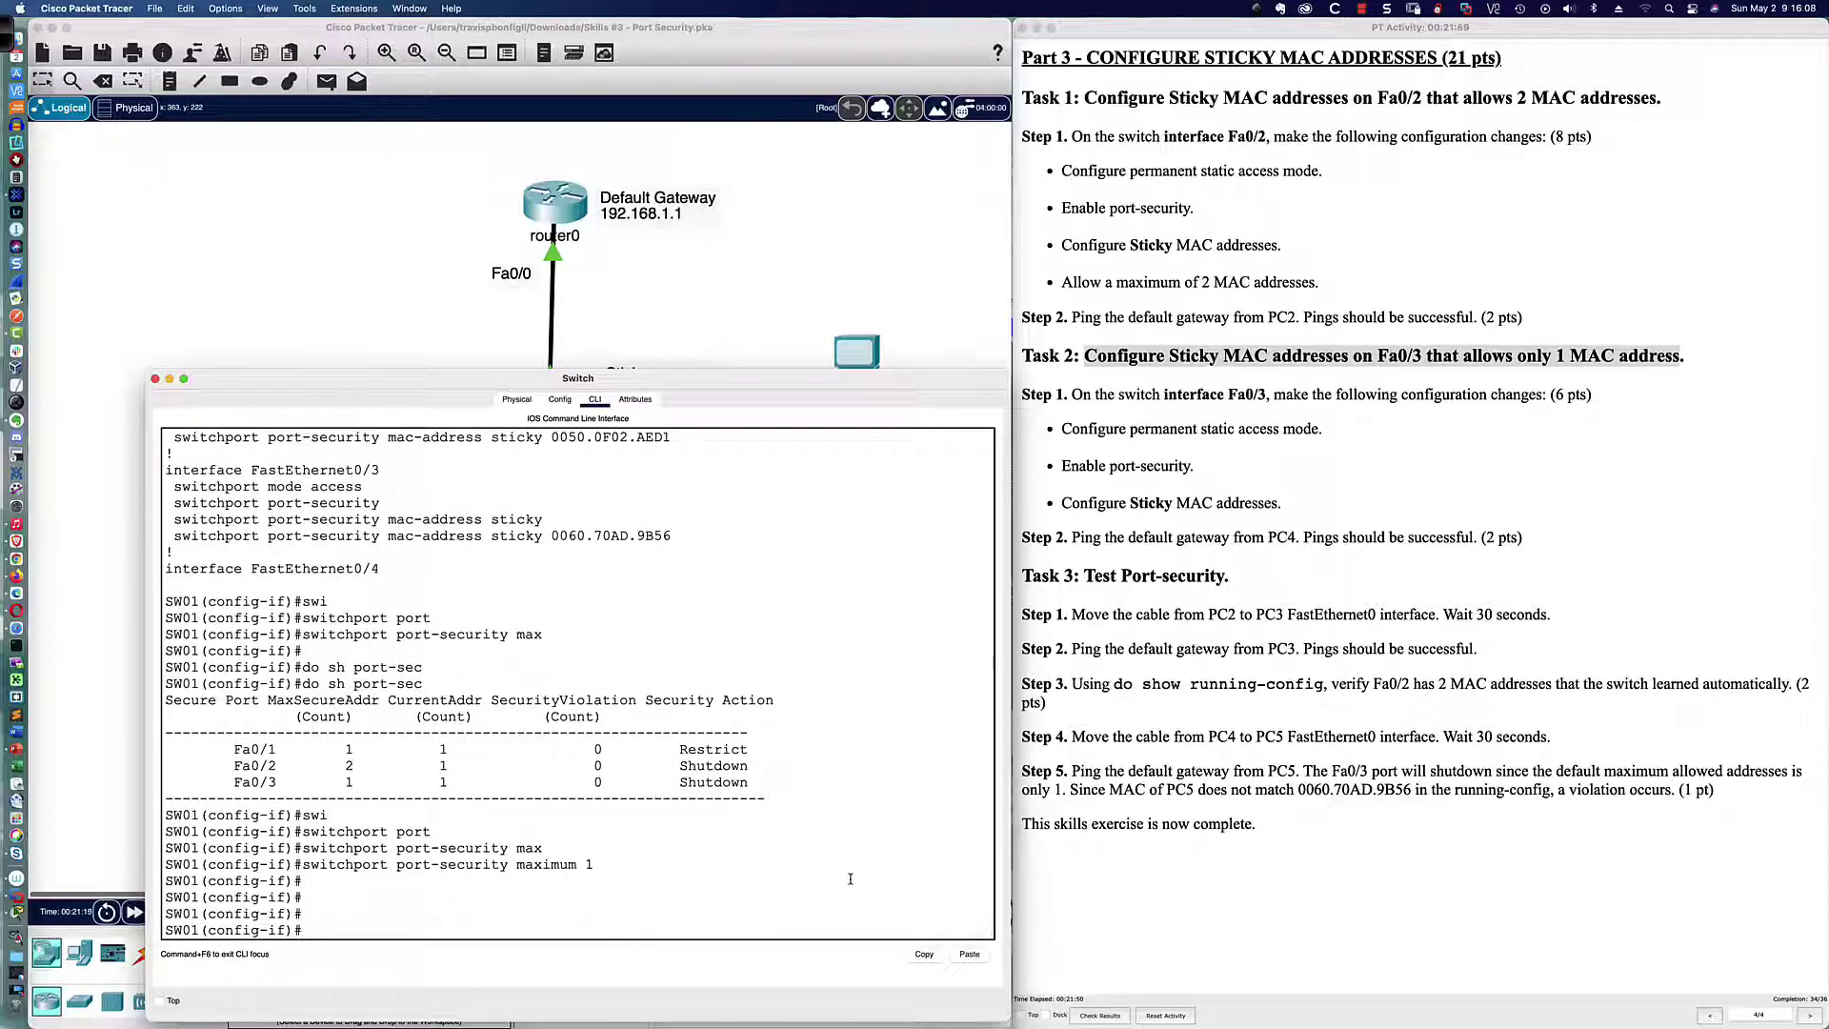
Run do sh run, page to the FastEthernet0/3 section to check its port-security lines, and exit the paged output
text(do sh run)
key(Return)
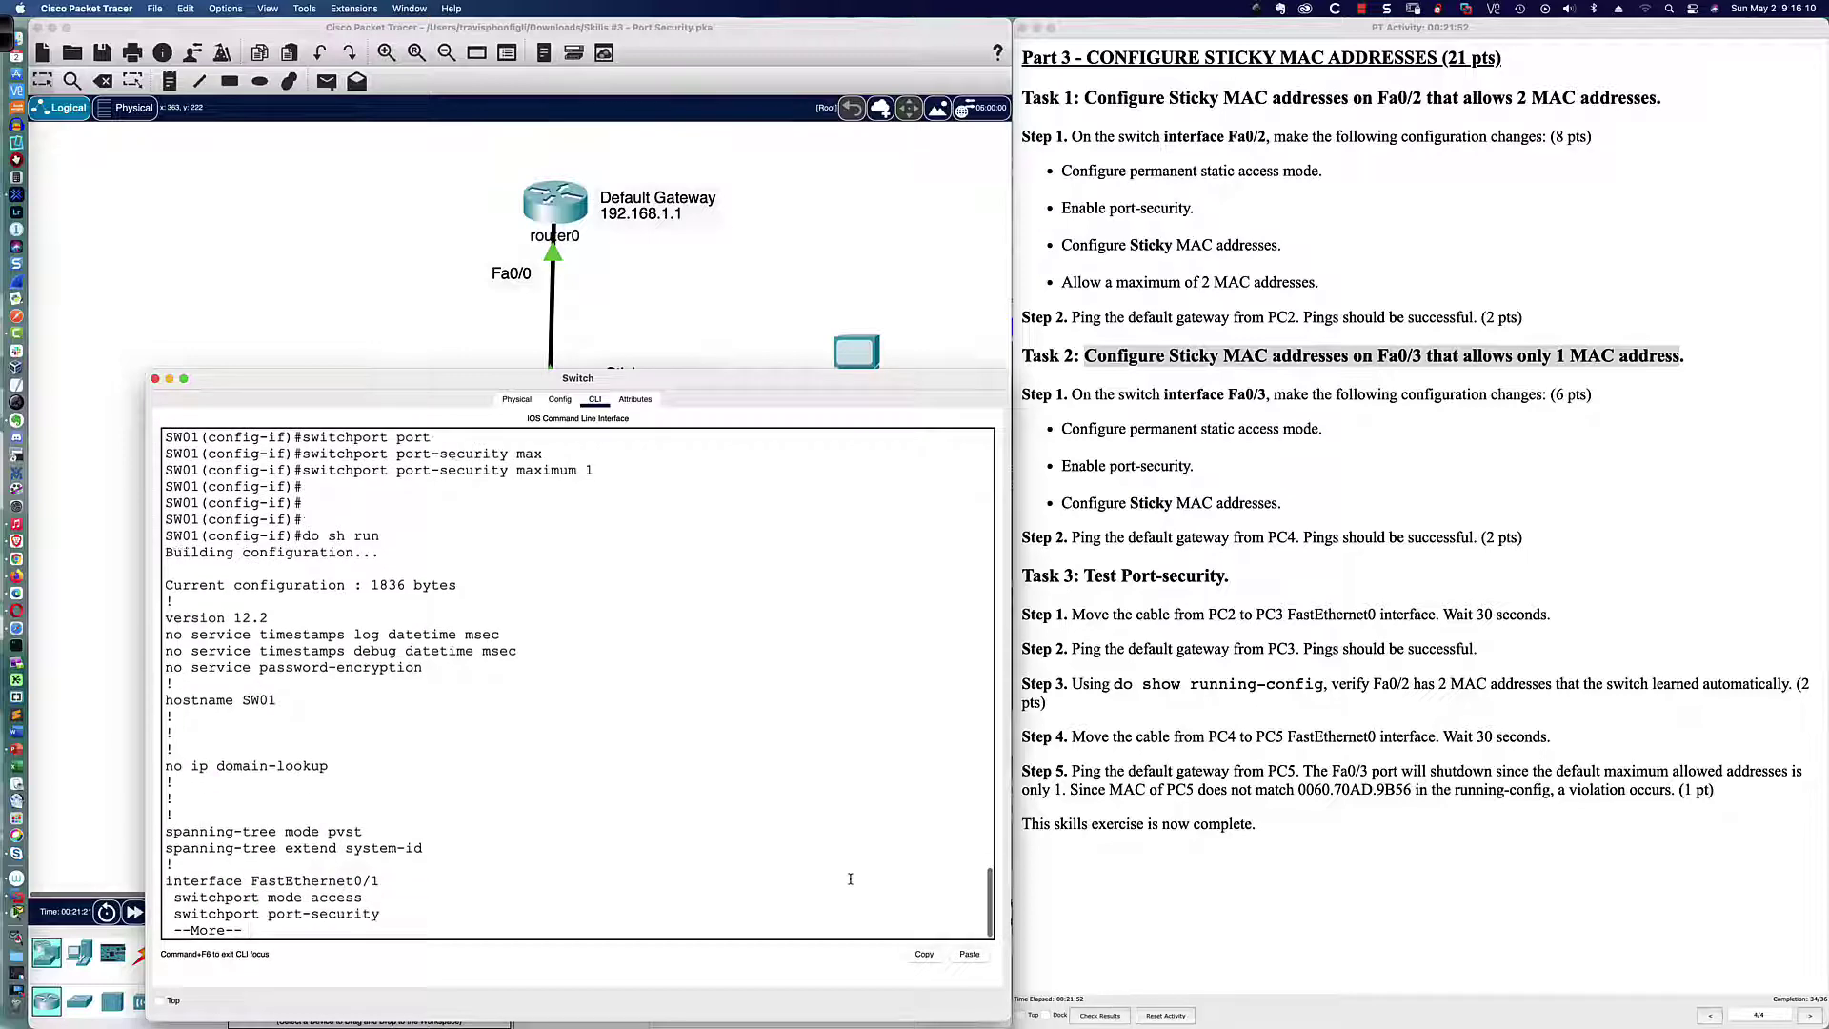
key(space)
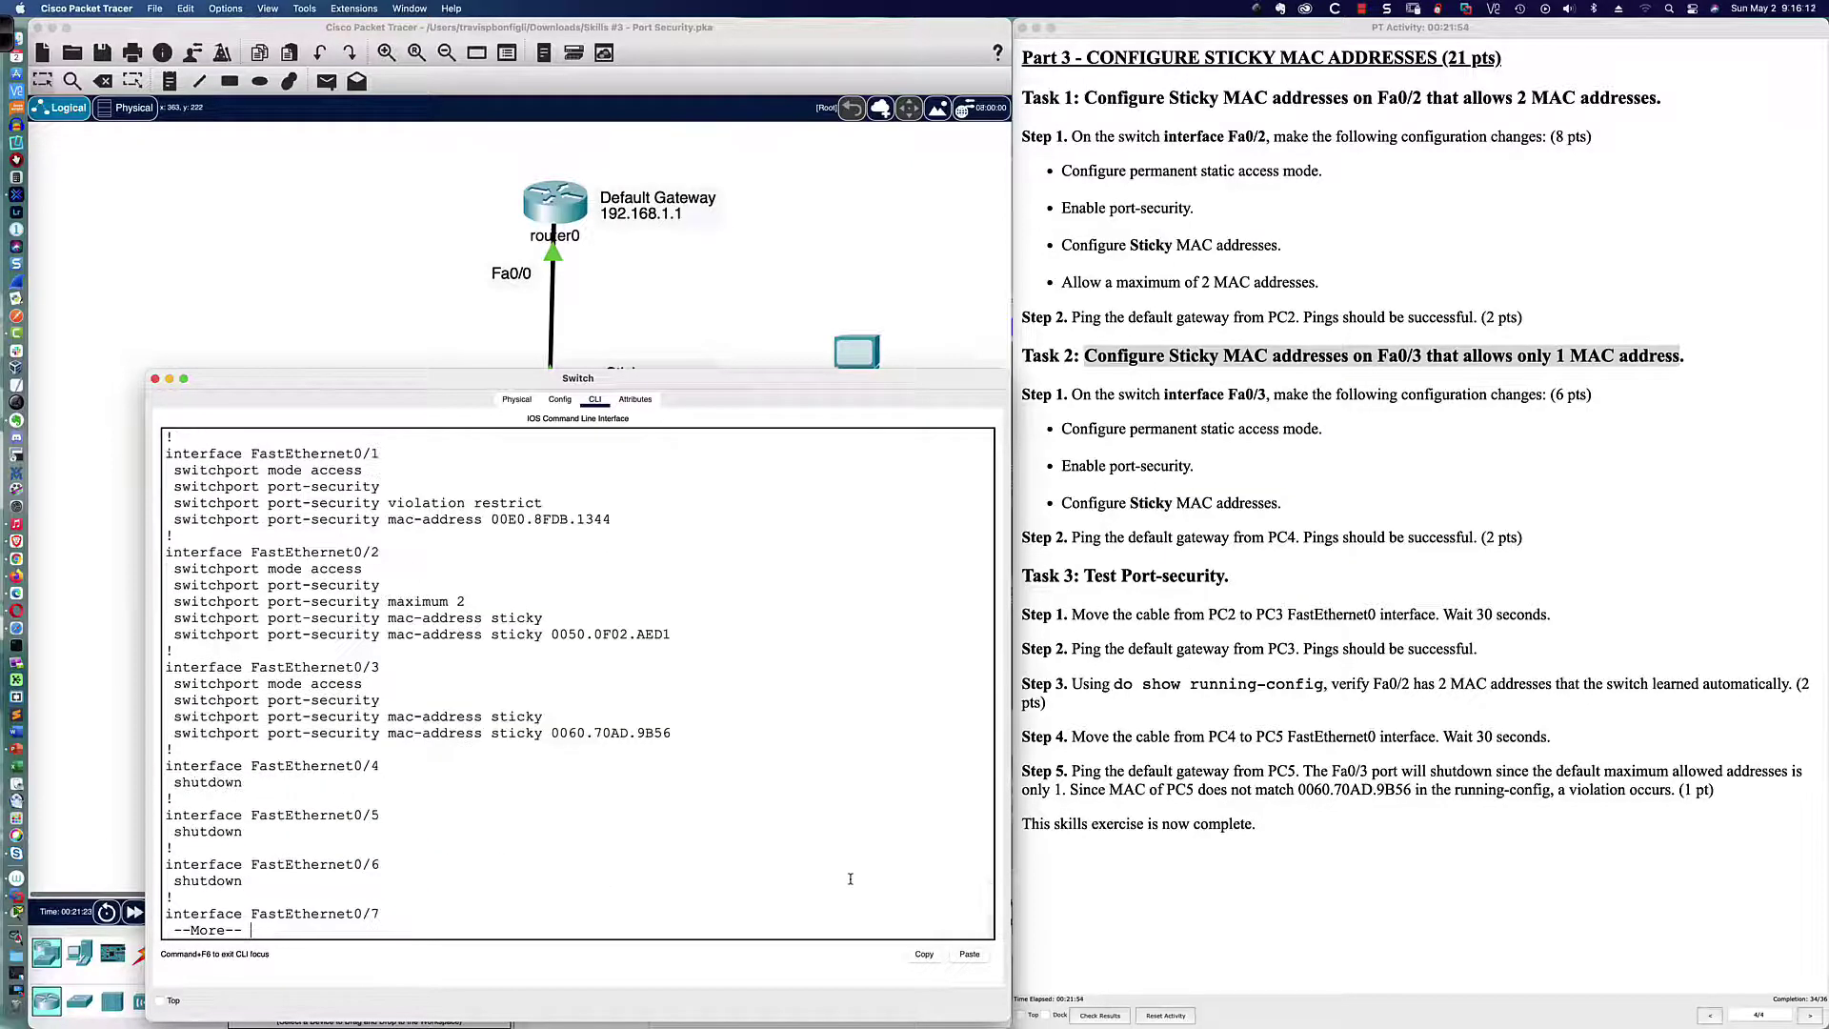
key(q)
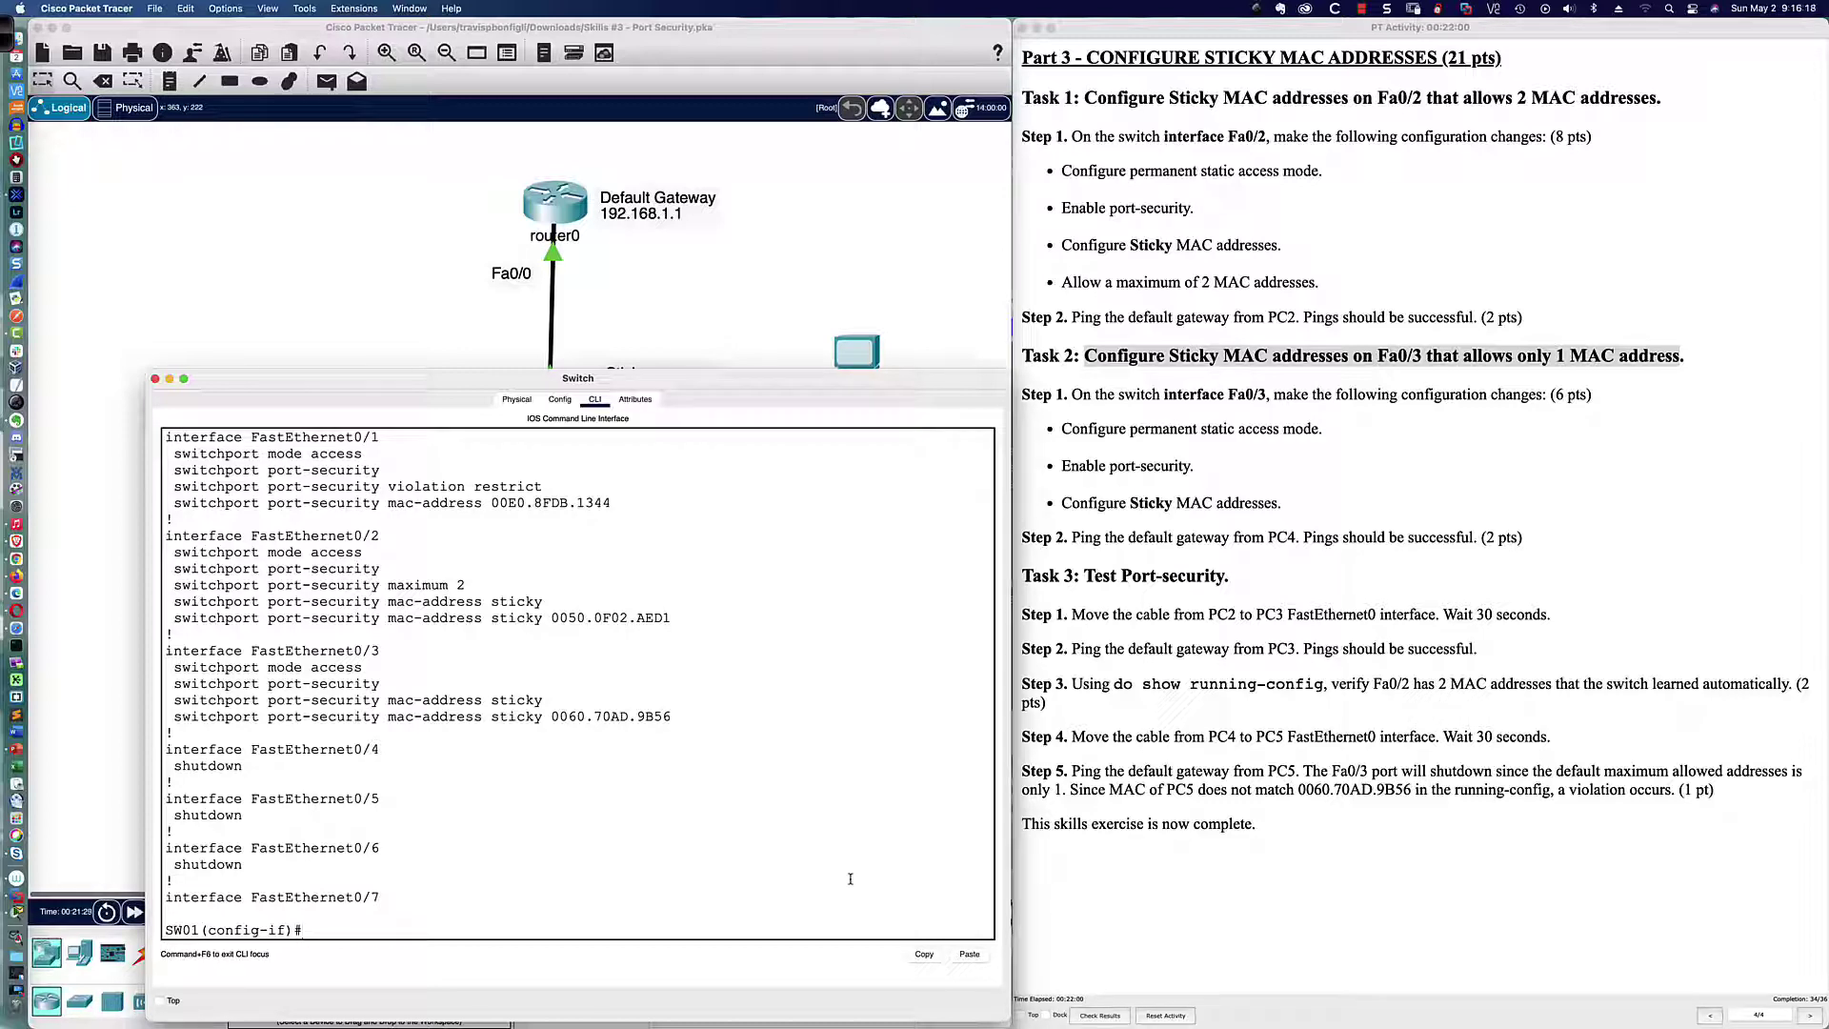
Run do sh port-sec again to recheck the address limit on Fa0/3
text(do sh port-sec)
key(Return)
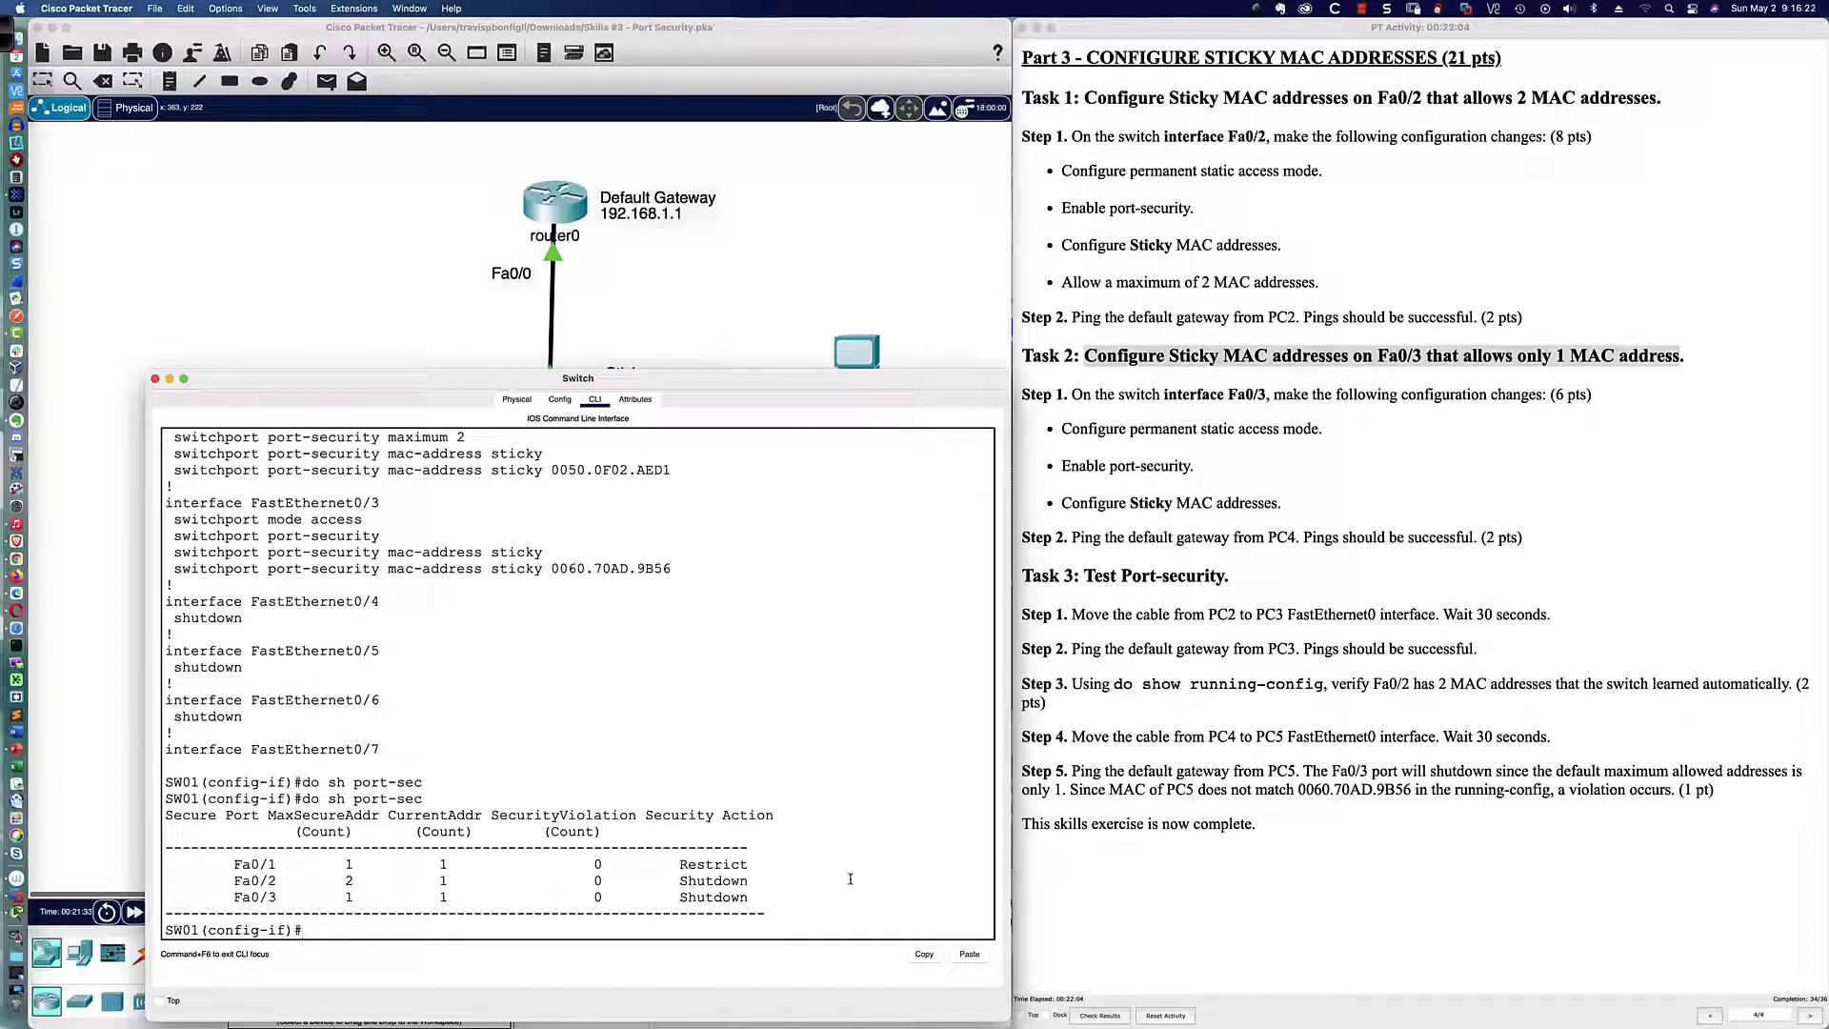
key(Return)
key(Return)
key(Return)
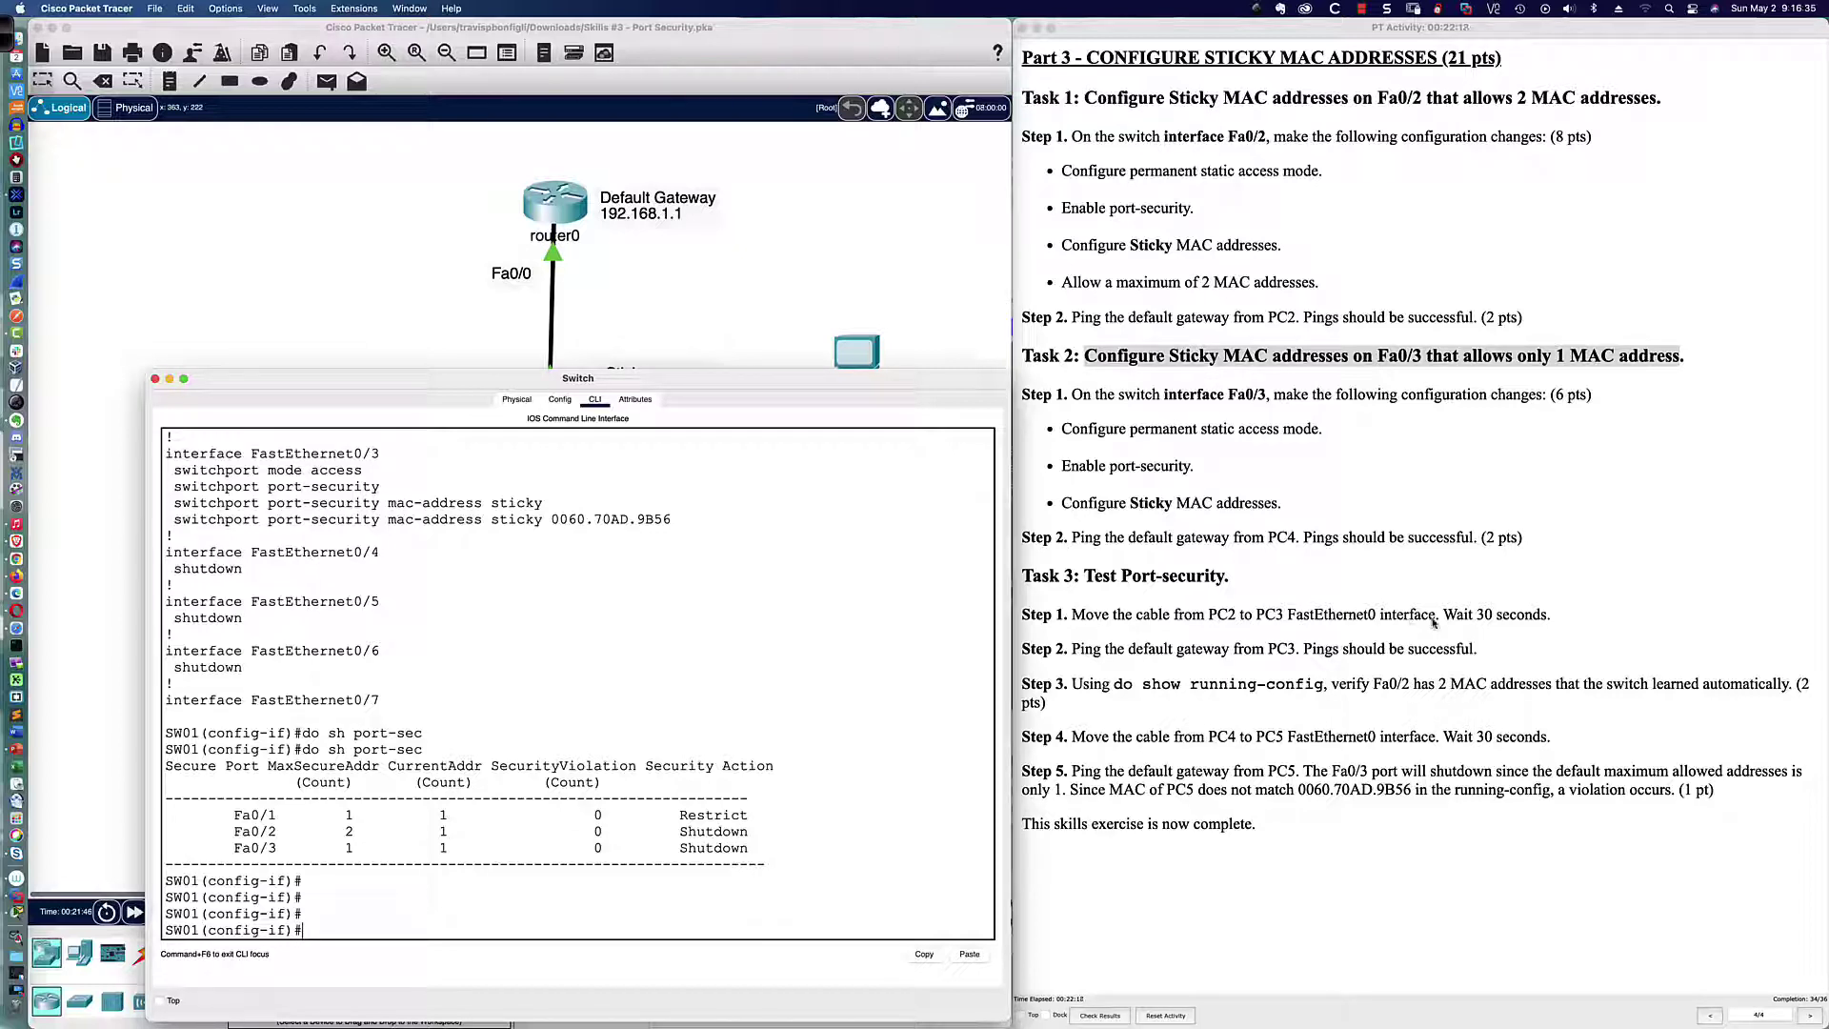
Bring the topology to the front and delete the cable between PC2 and the switch's Fa0/2 port
click(721, 327)
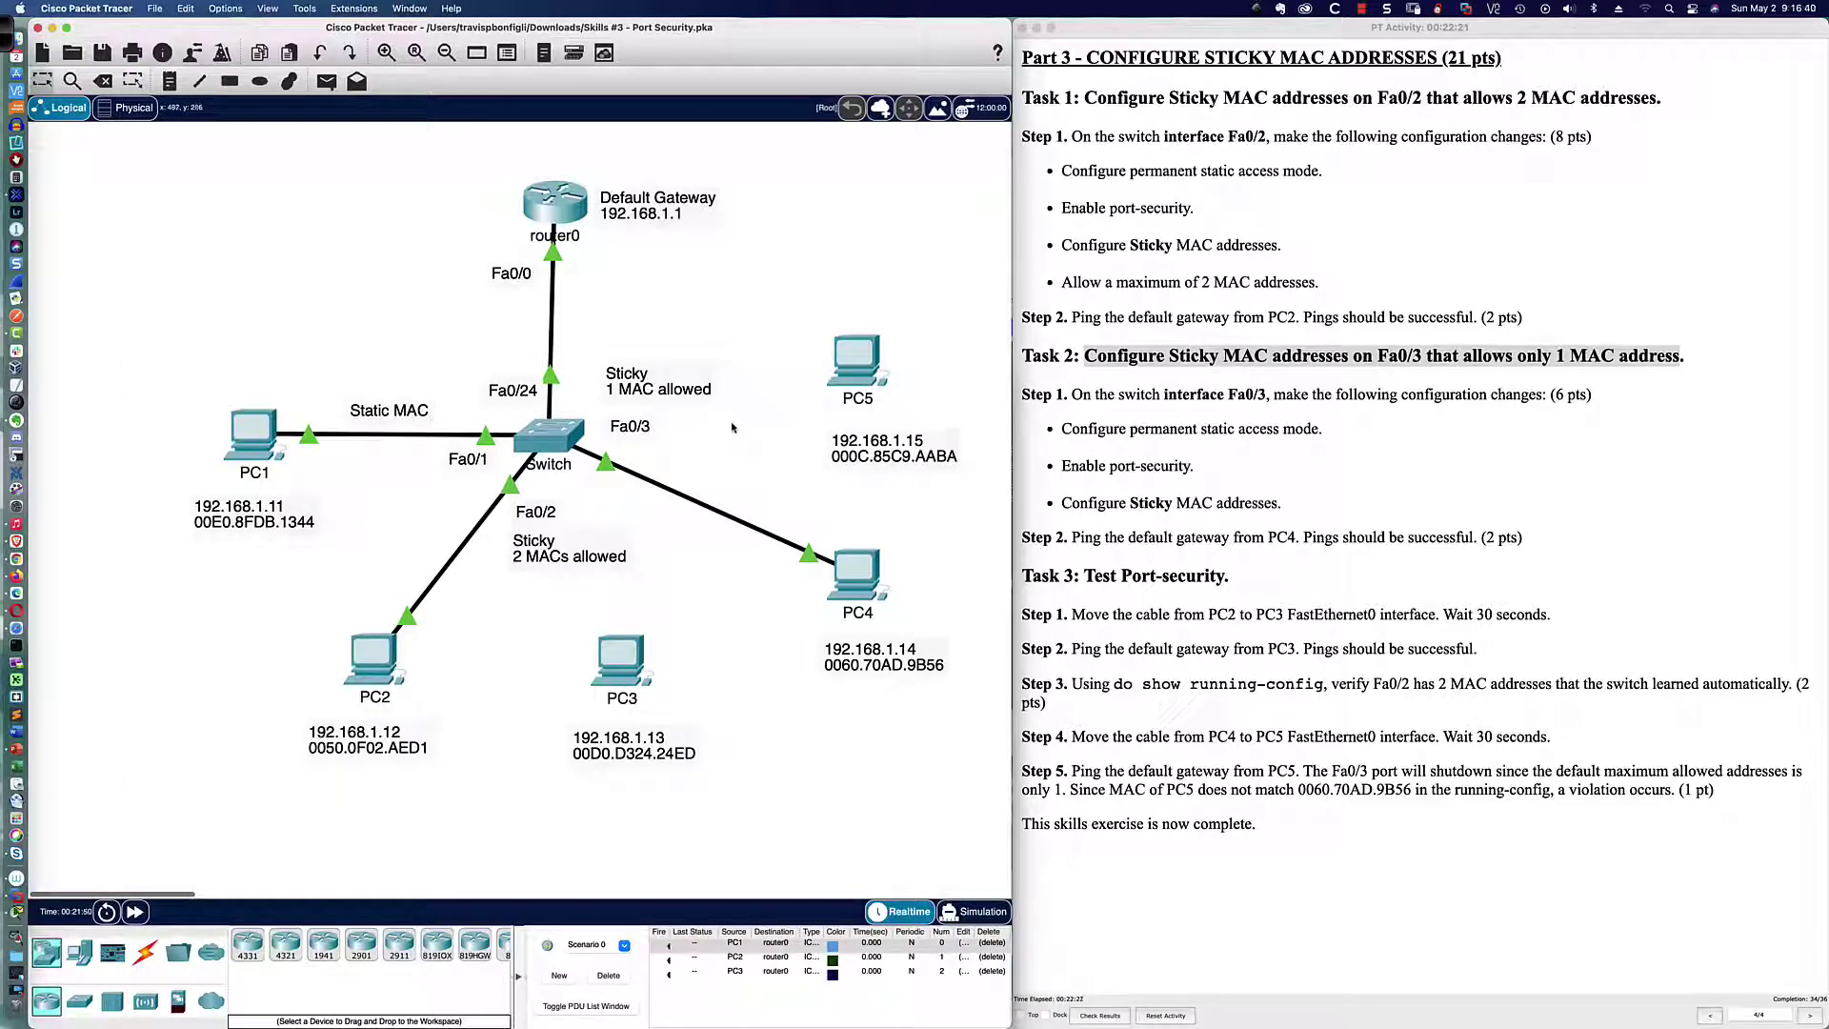
click(99, 81)
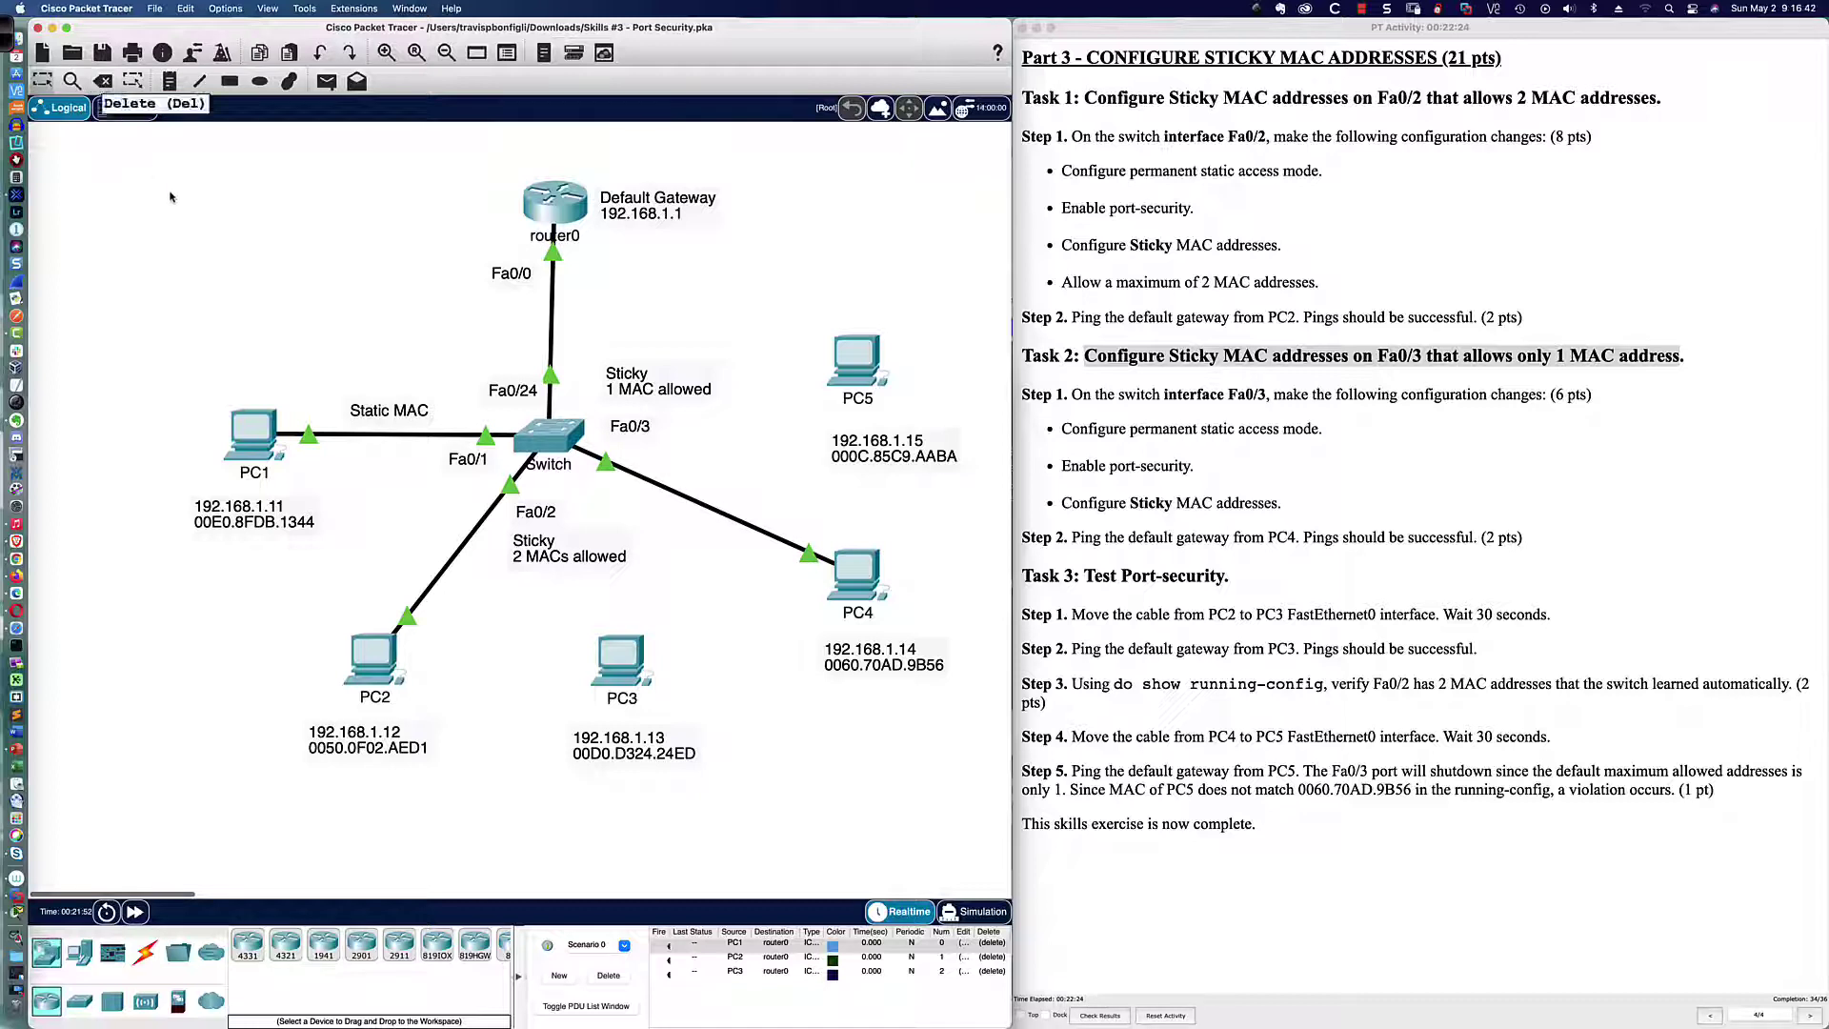
click(477, 528)
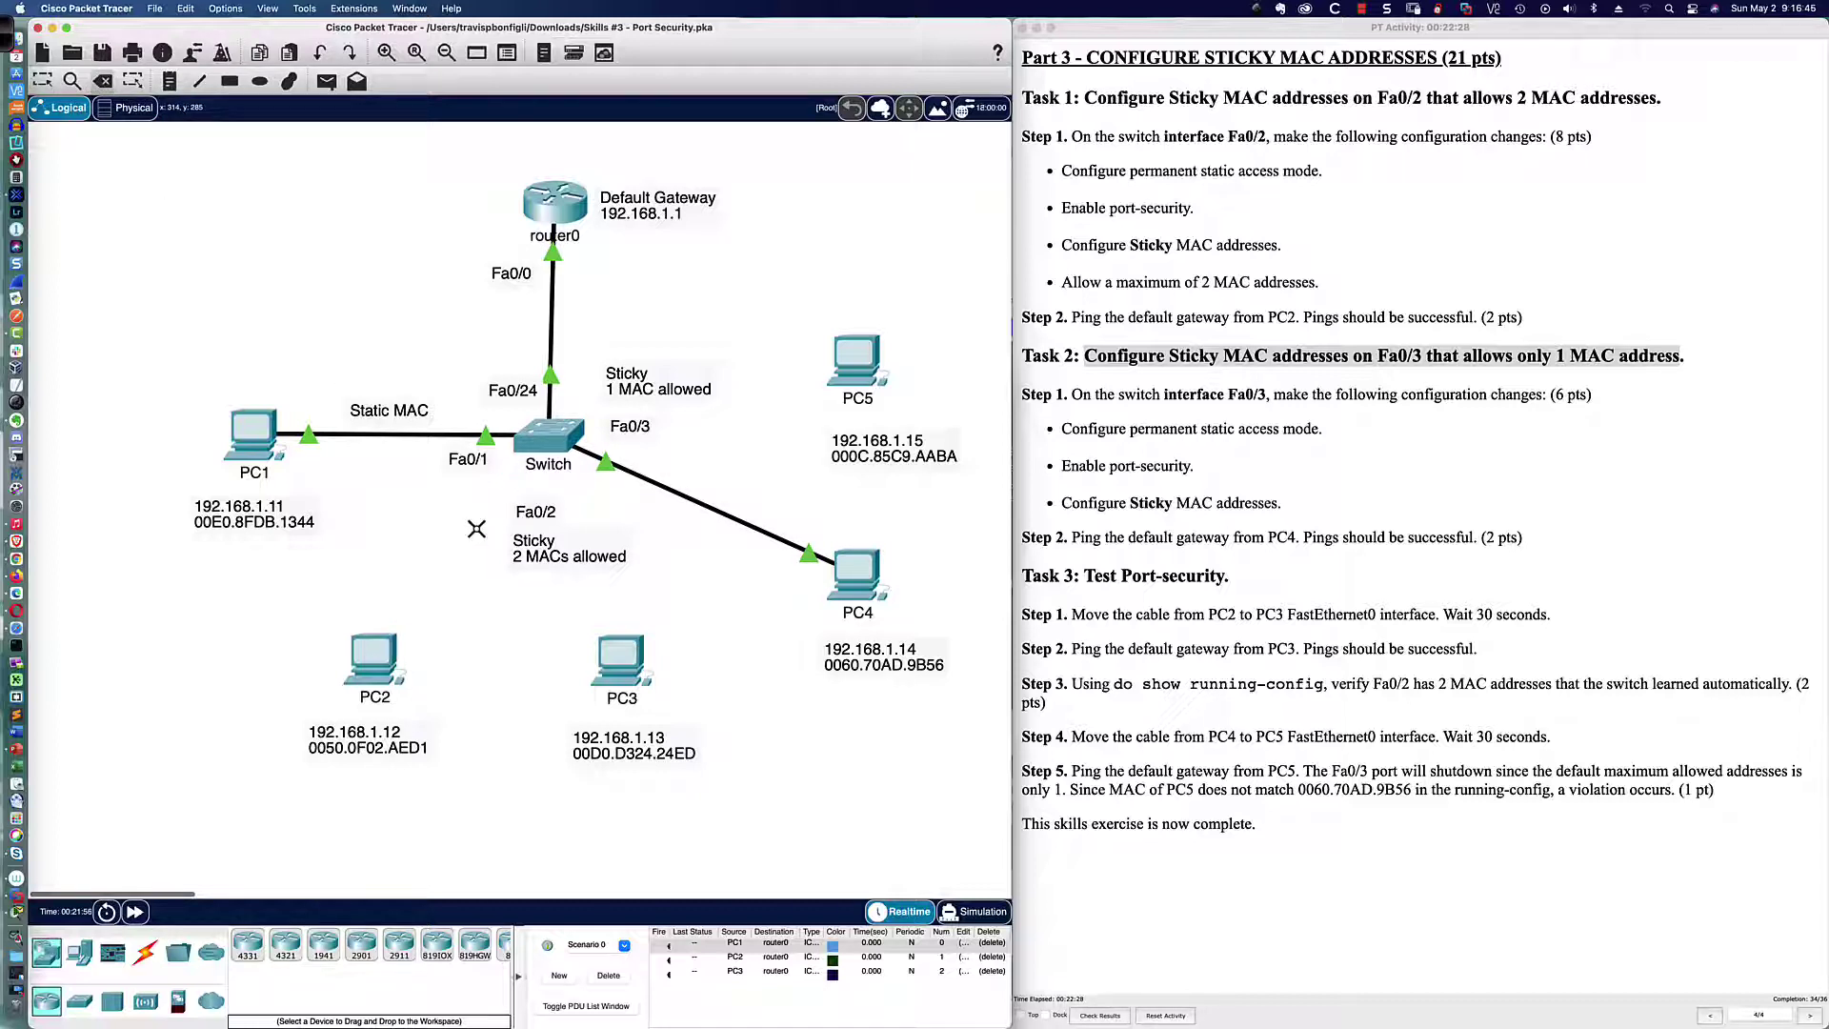
Connect PC3's FastEthernet0 to the switch's FastEthernet0/2 with a copper straight-through cable
click(42, 80)
click(144, 953)
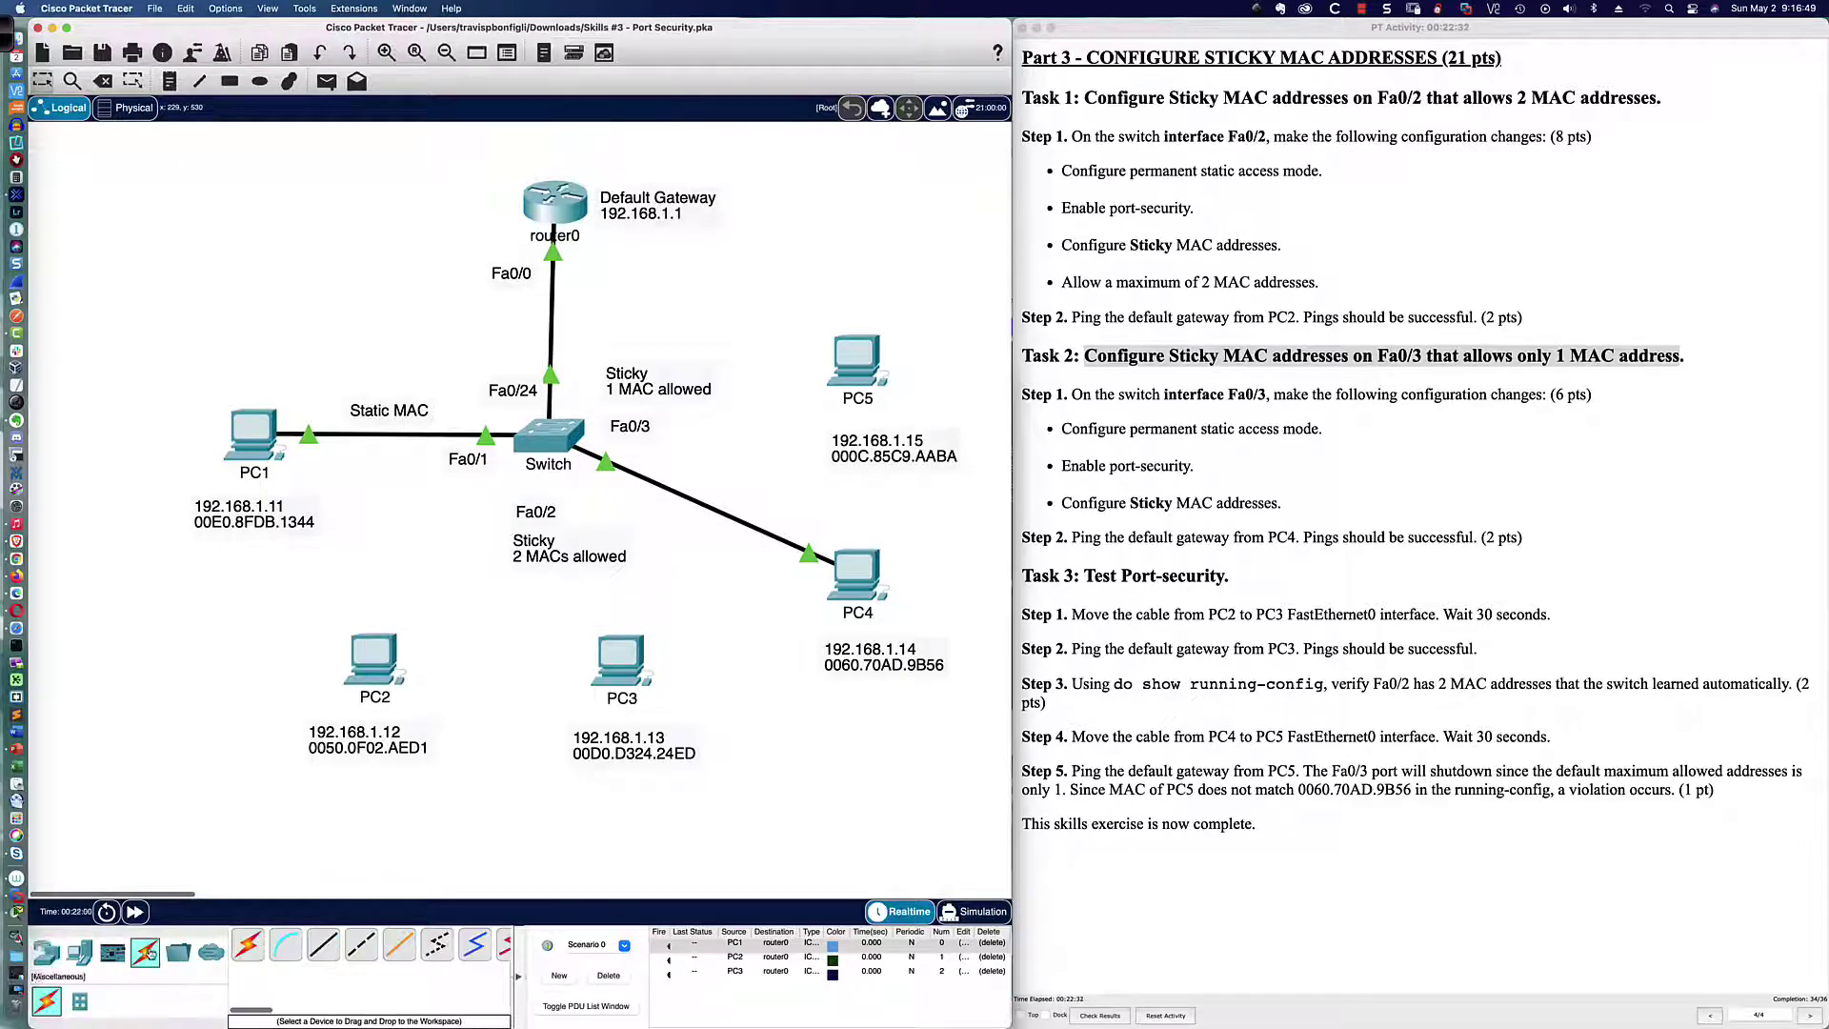
click(323, 944)
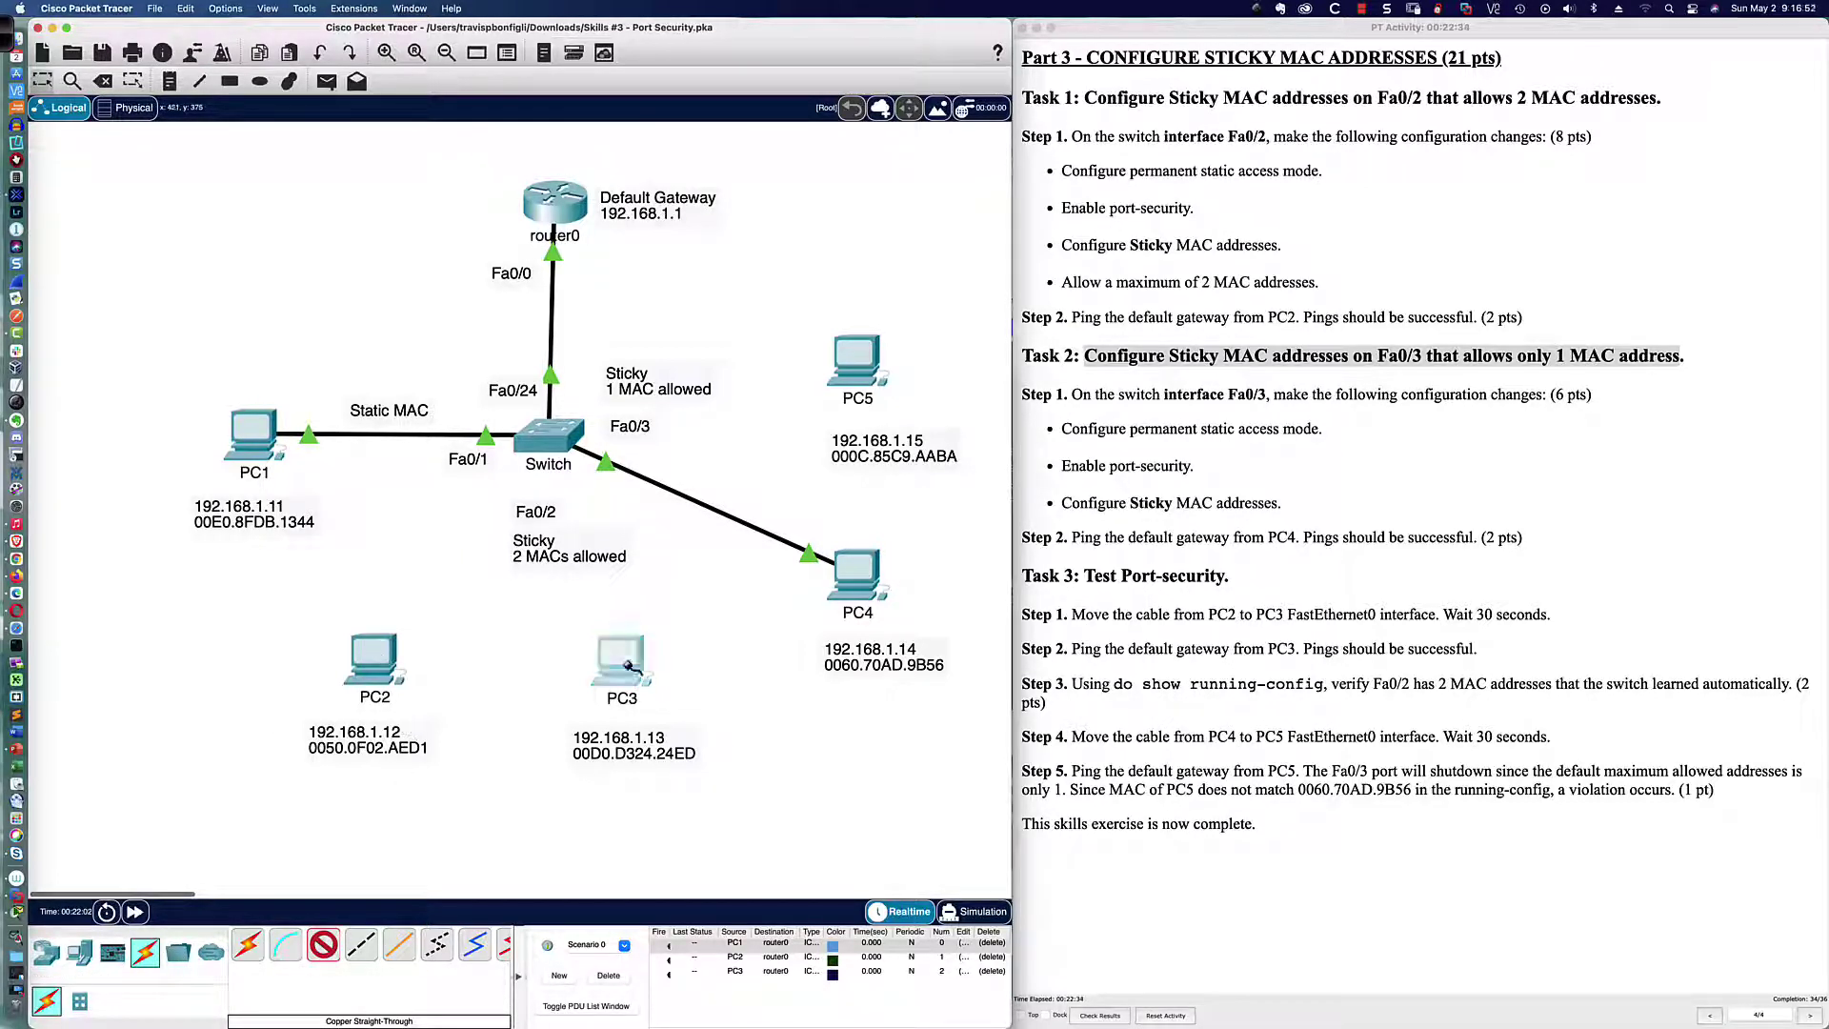
click(624, 662)
click(678, 712)
click(557, 440)
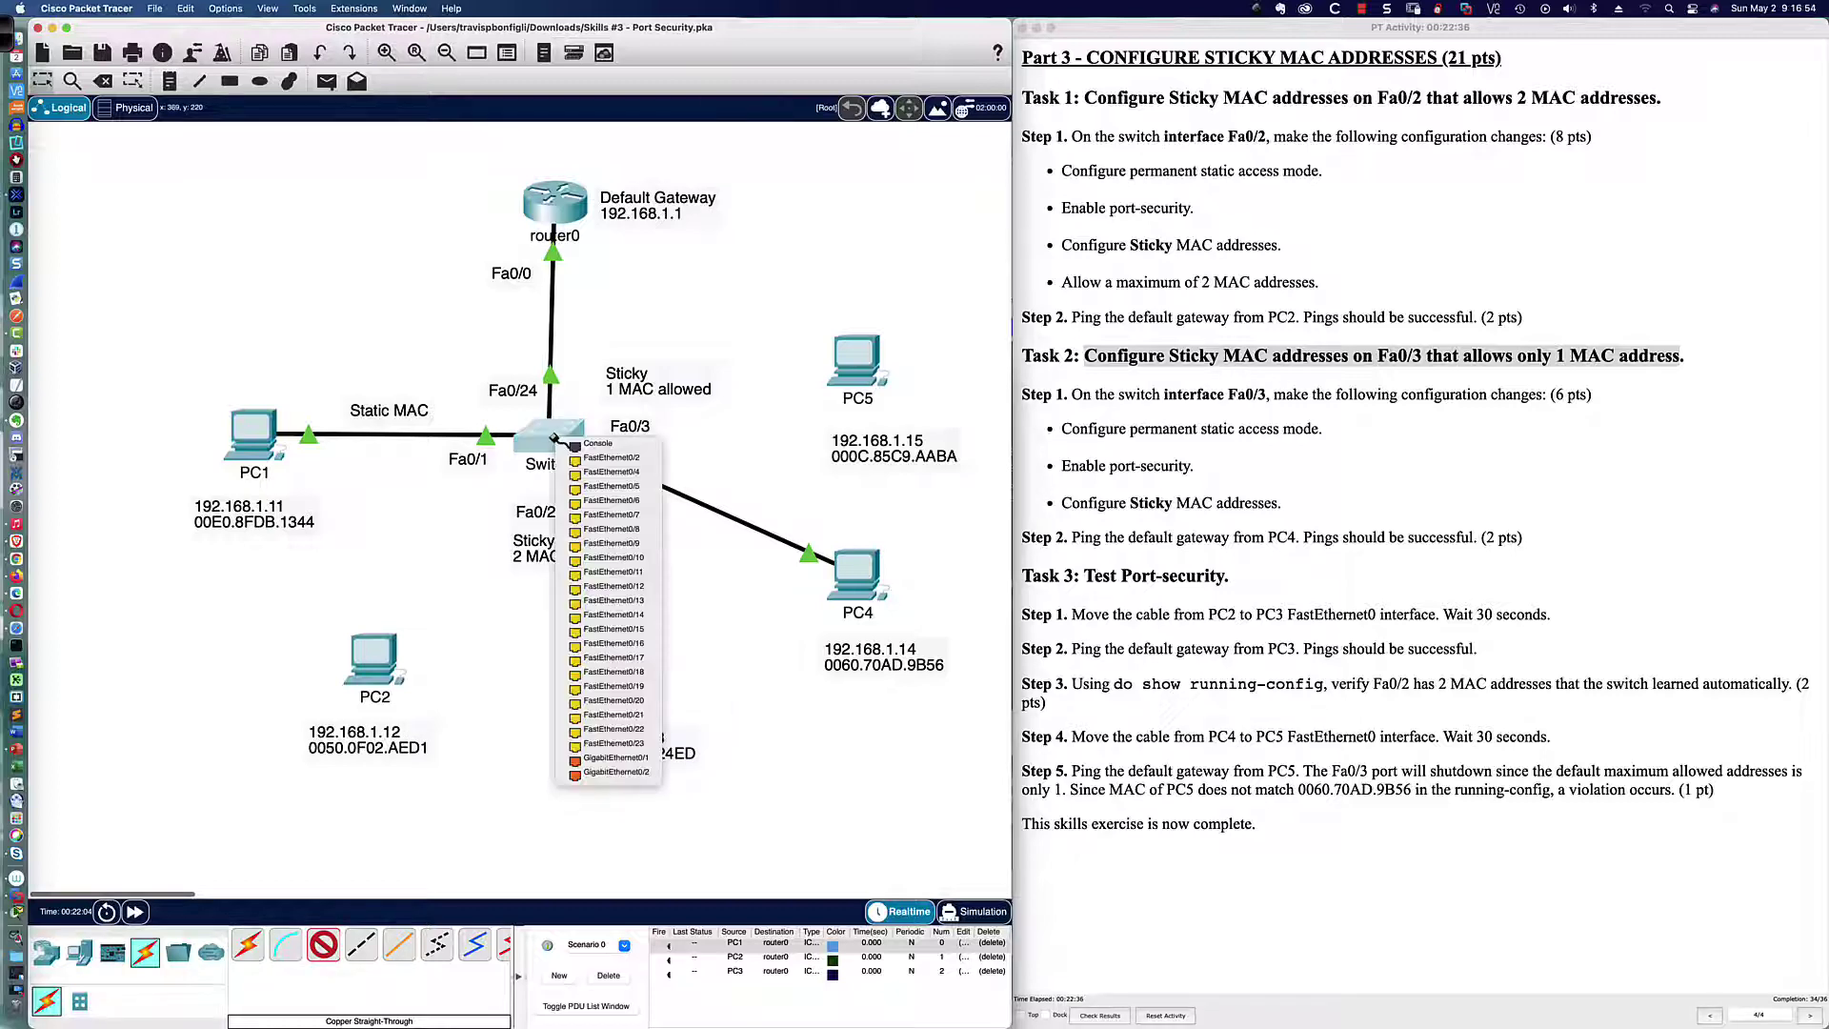
click(592, 459)
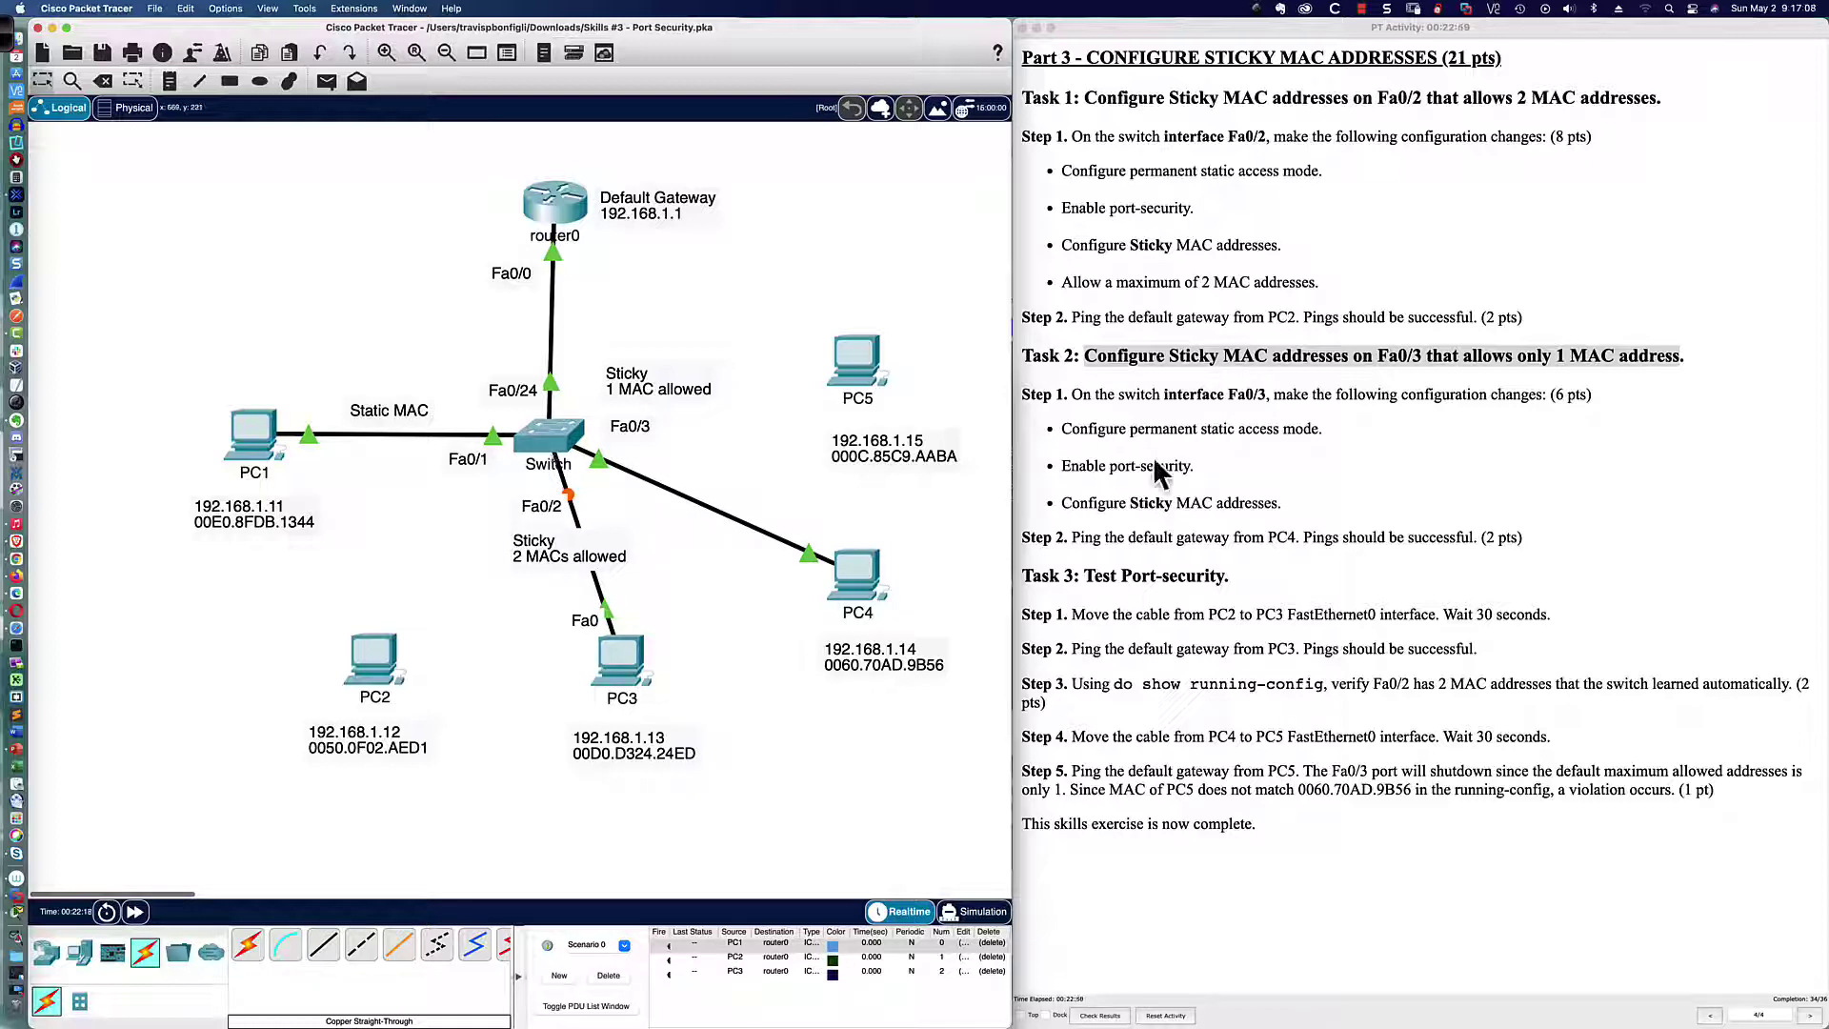
Fast-forward the simulation time and ping the default gateway 192.168.1.1 from PC3's Command Prompt
click(136, 912)
click(621, 660)
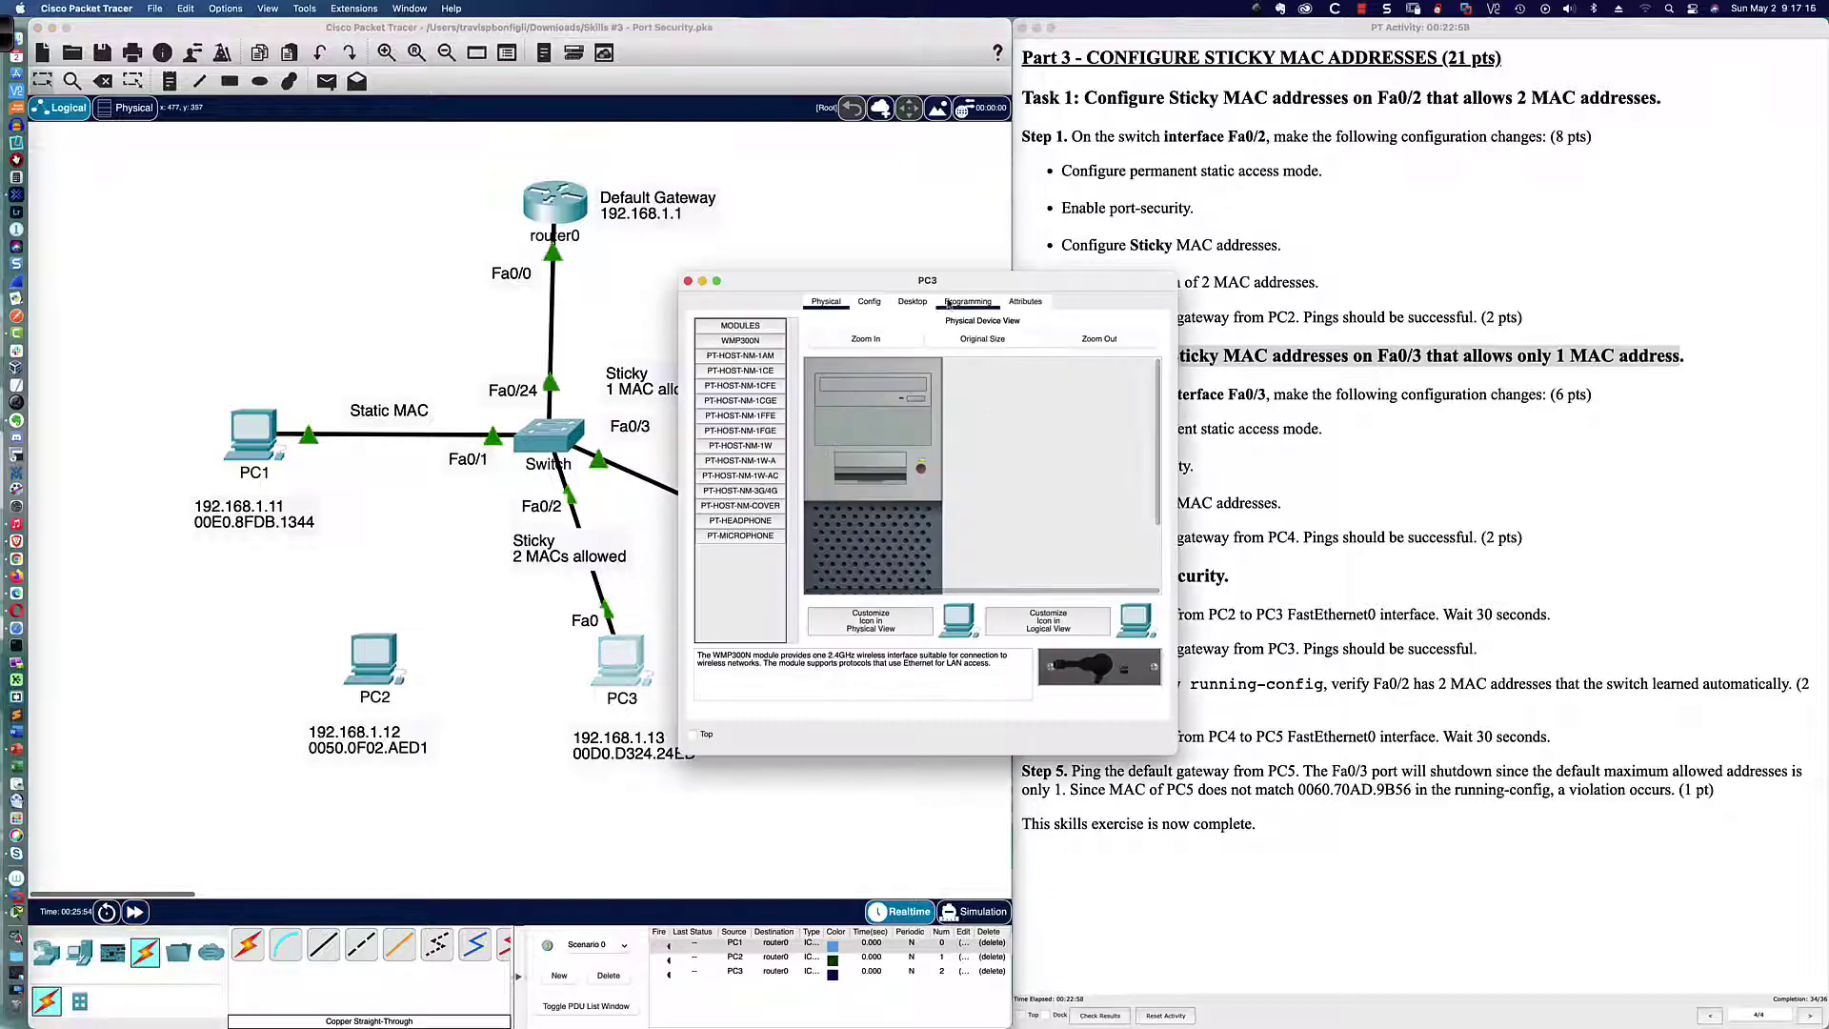
click(913, 303)
click(1022, 360)
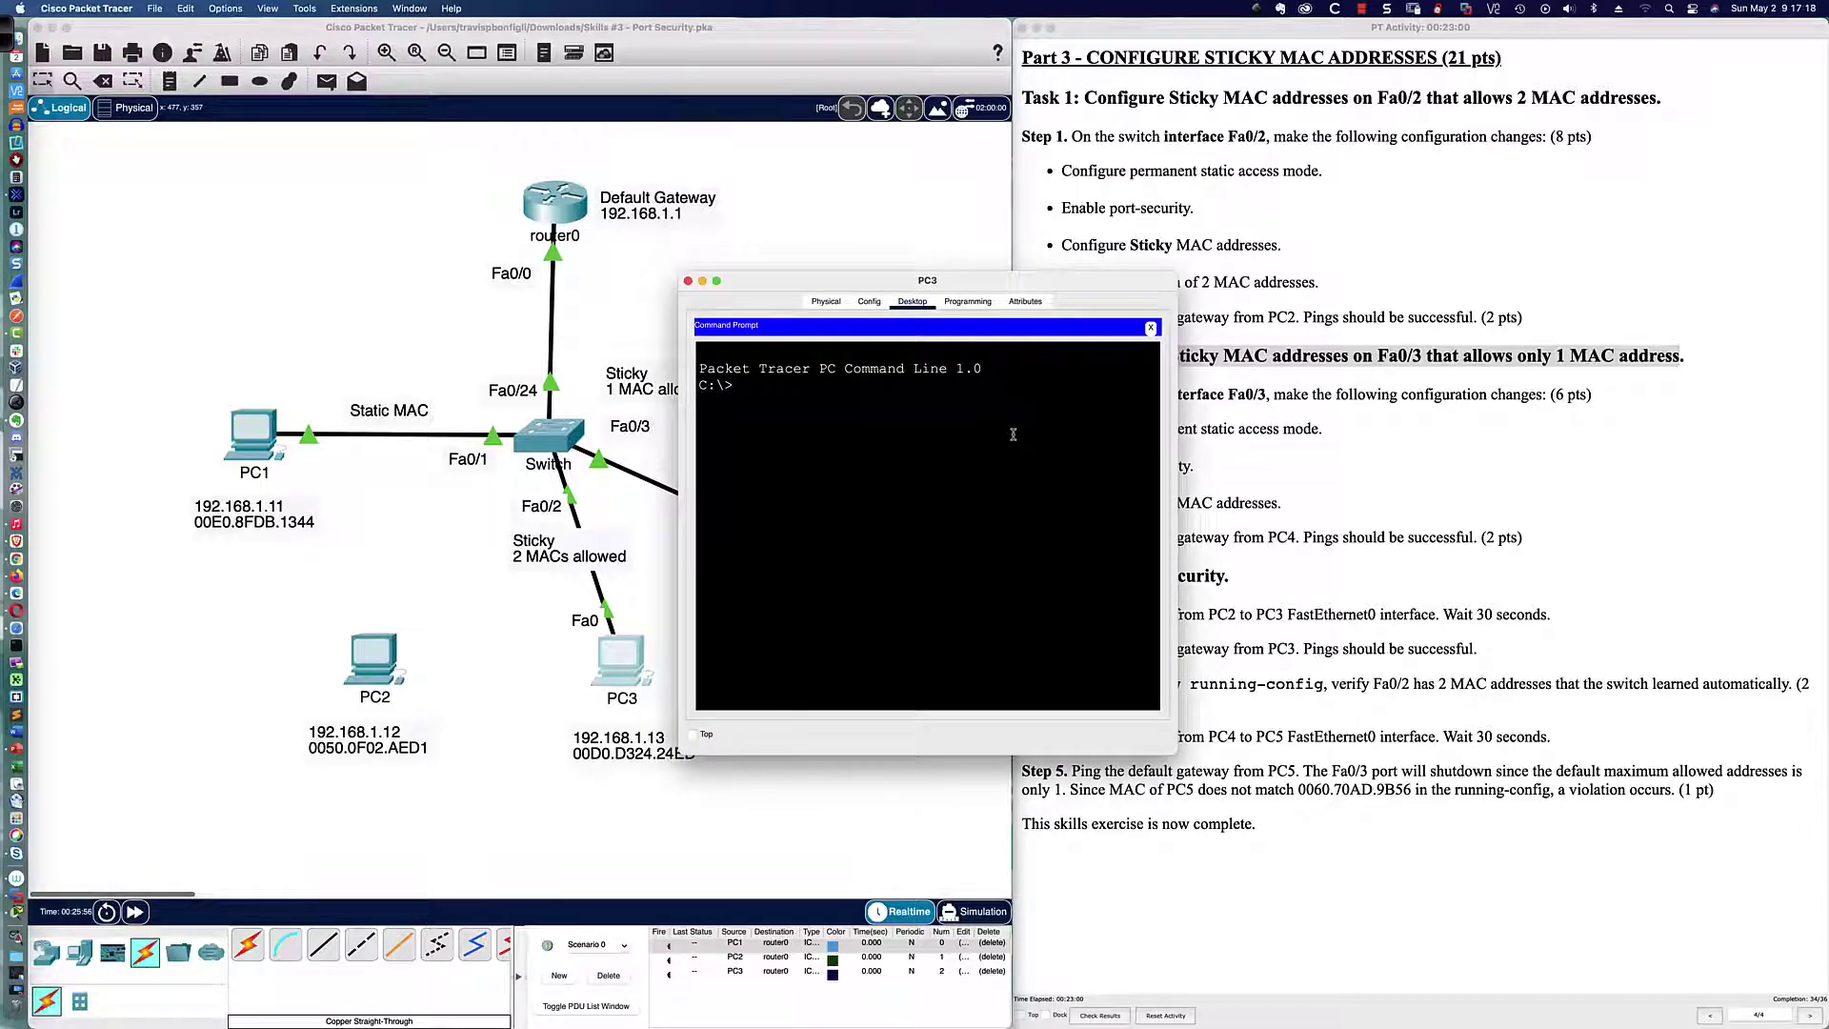
text(ping 192.168.1.1)
key(Return)
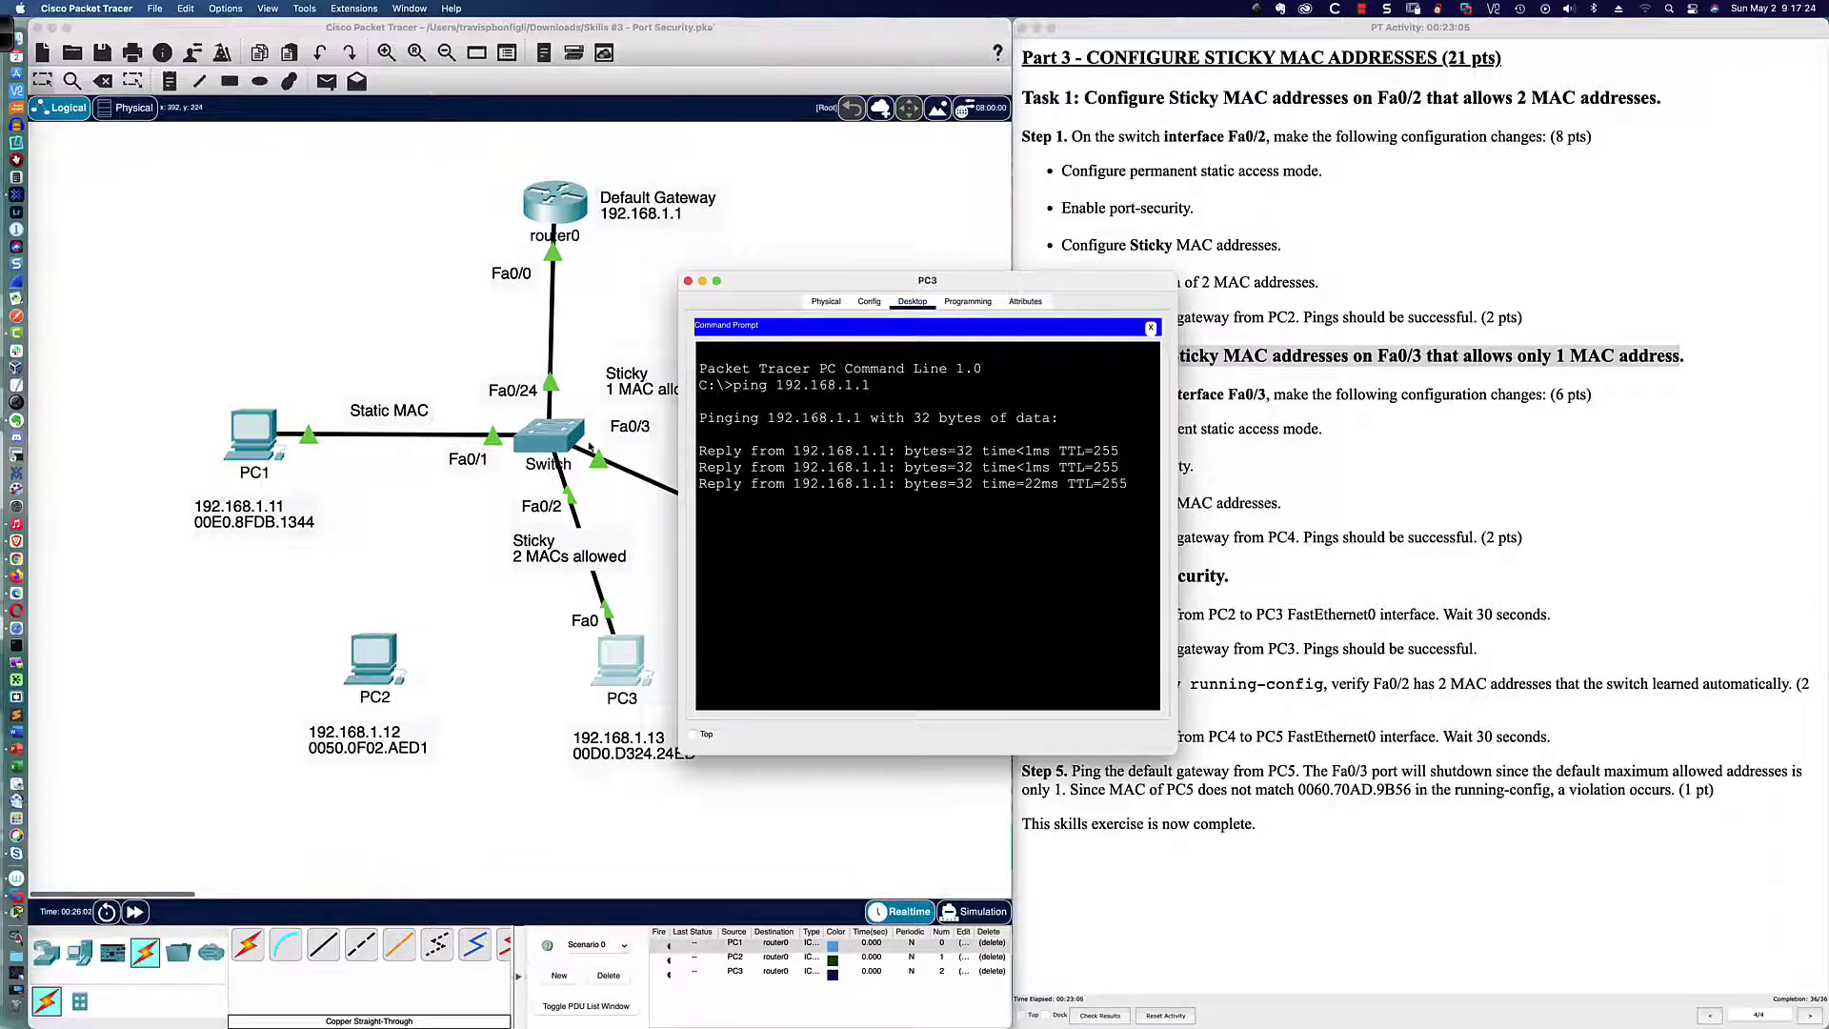
Run do sh run in the switch's CLI and check the sticky MAC addresses listed under FastEthernet0/2
click(559, 444)
click(559, 443)
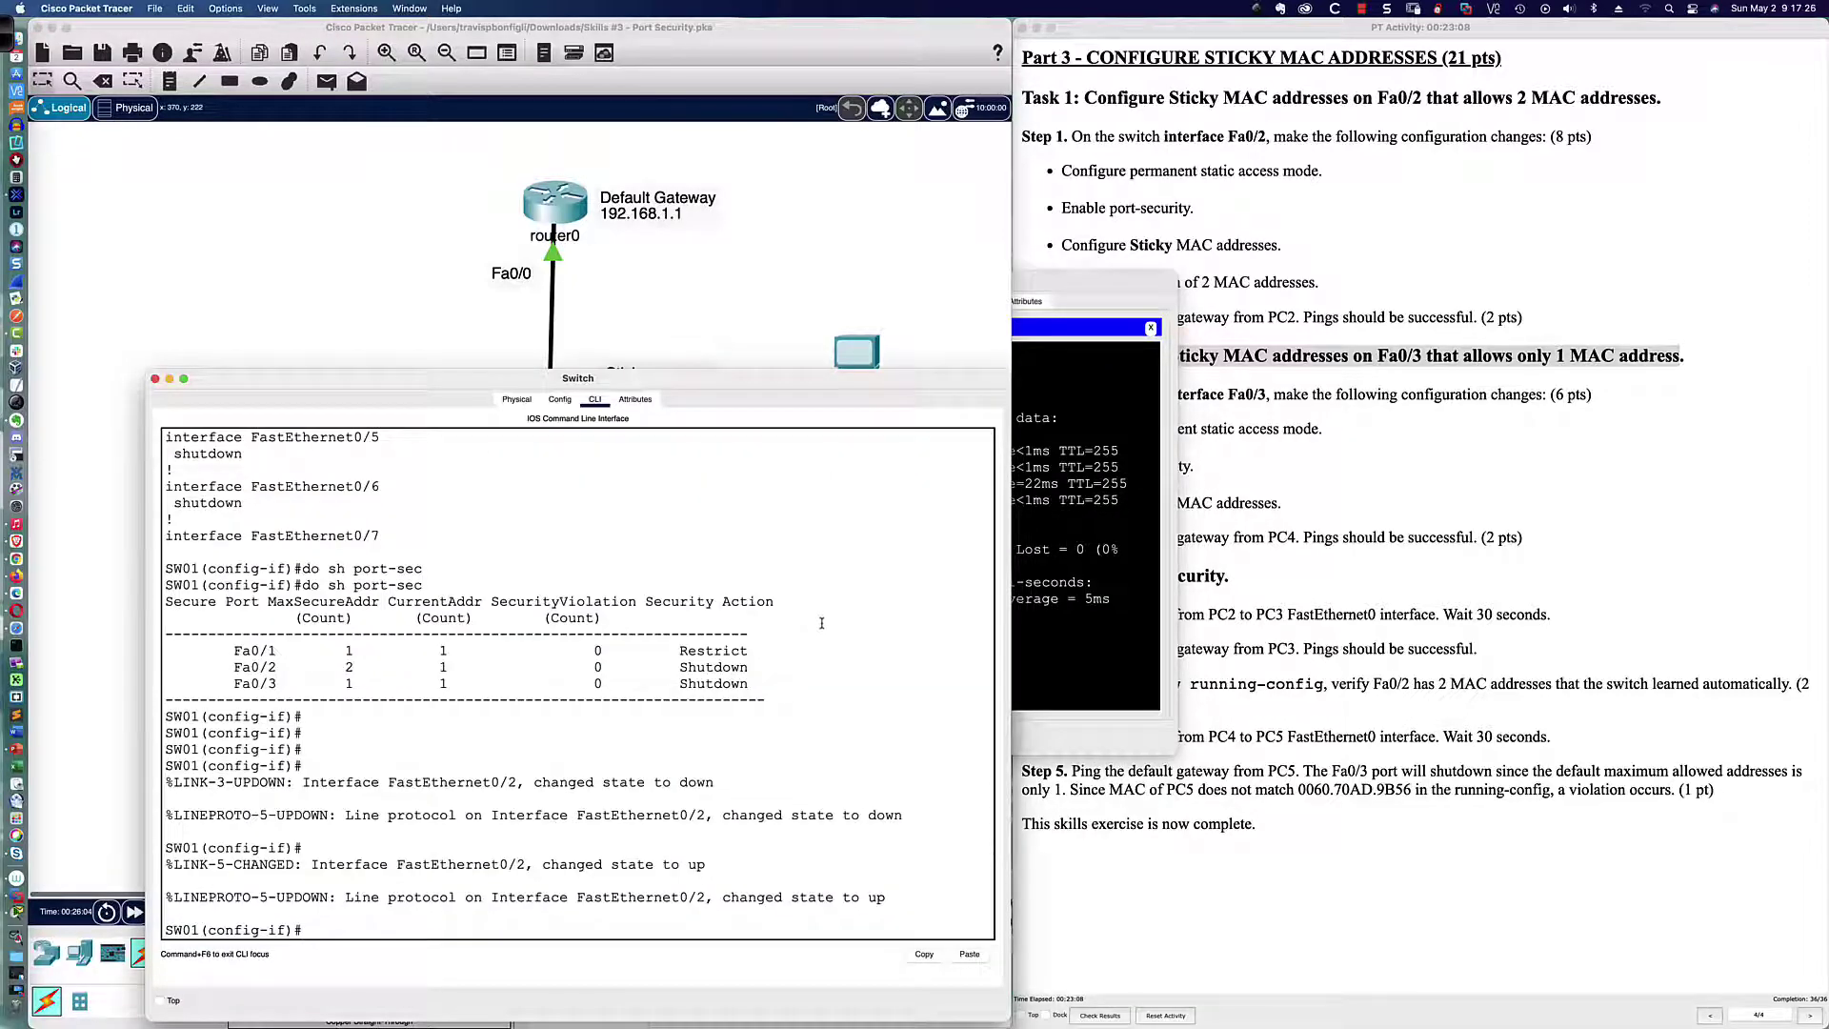
text(do sh run)
key(Return)
key(space)
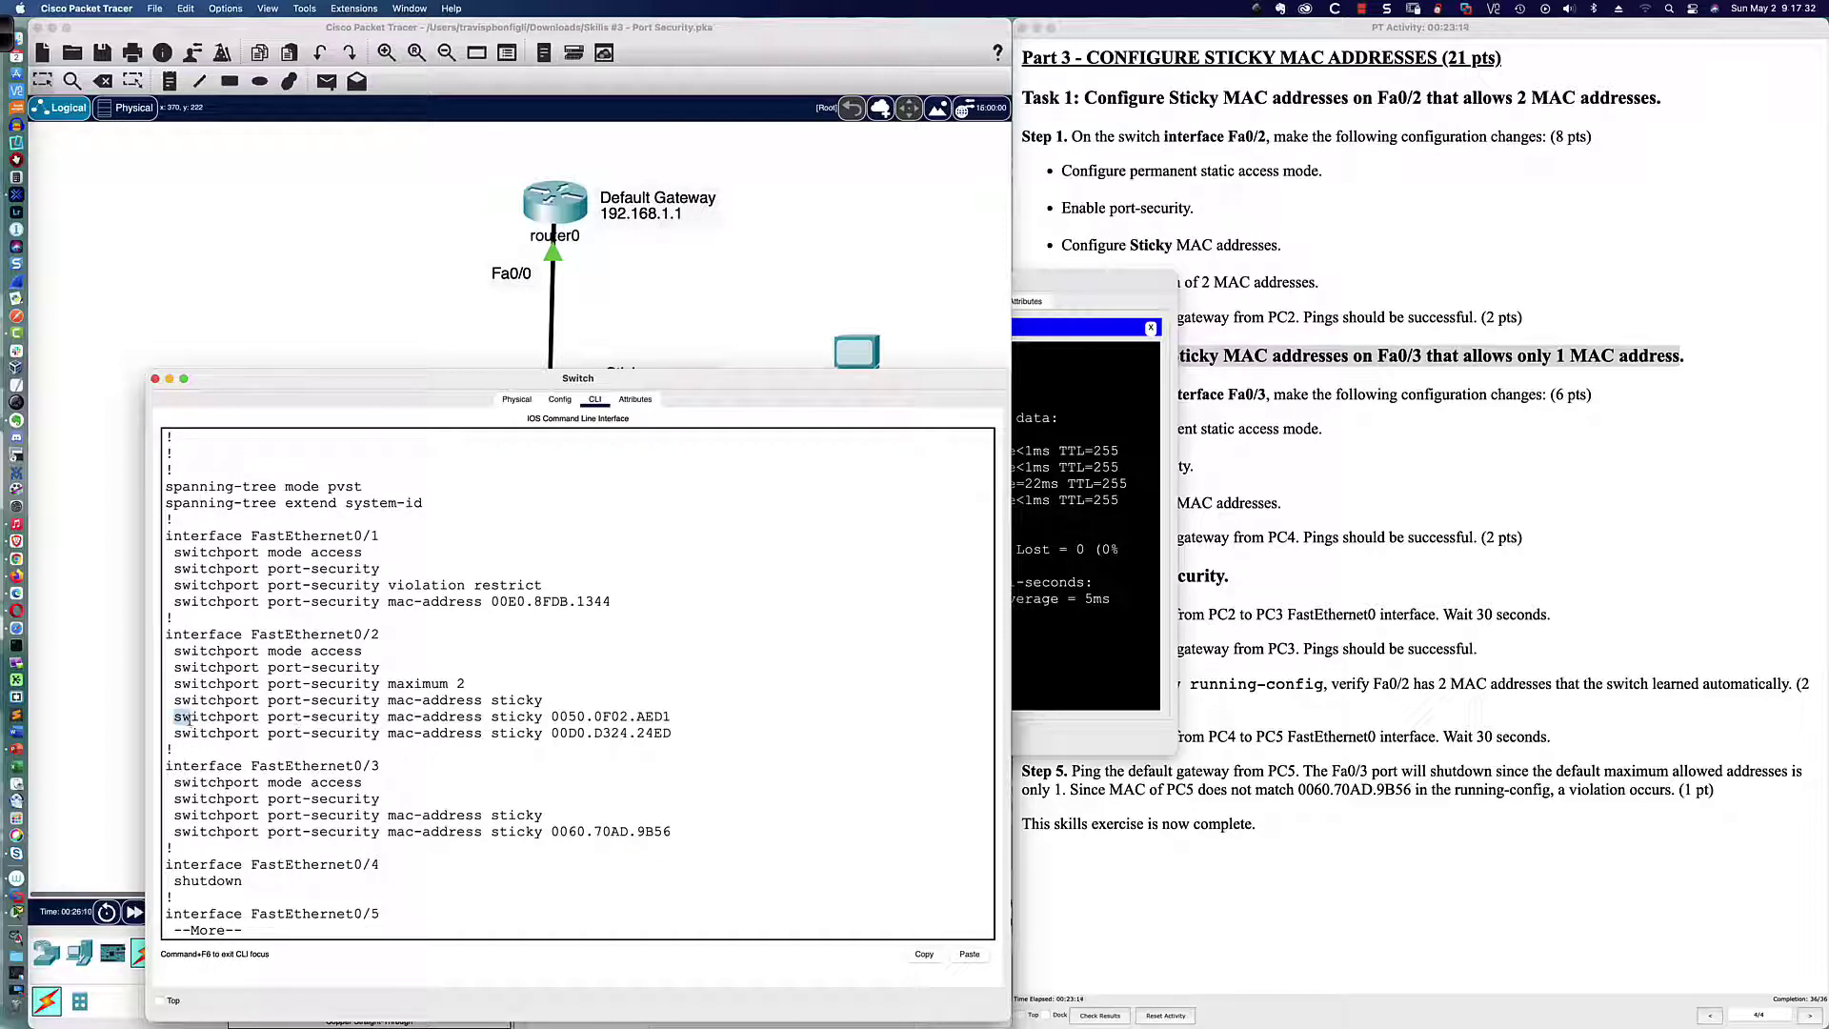
drag(174, 716, 682, 730)
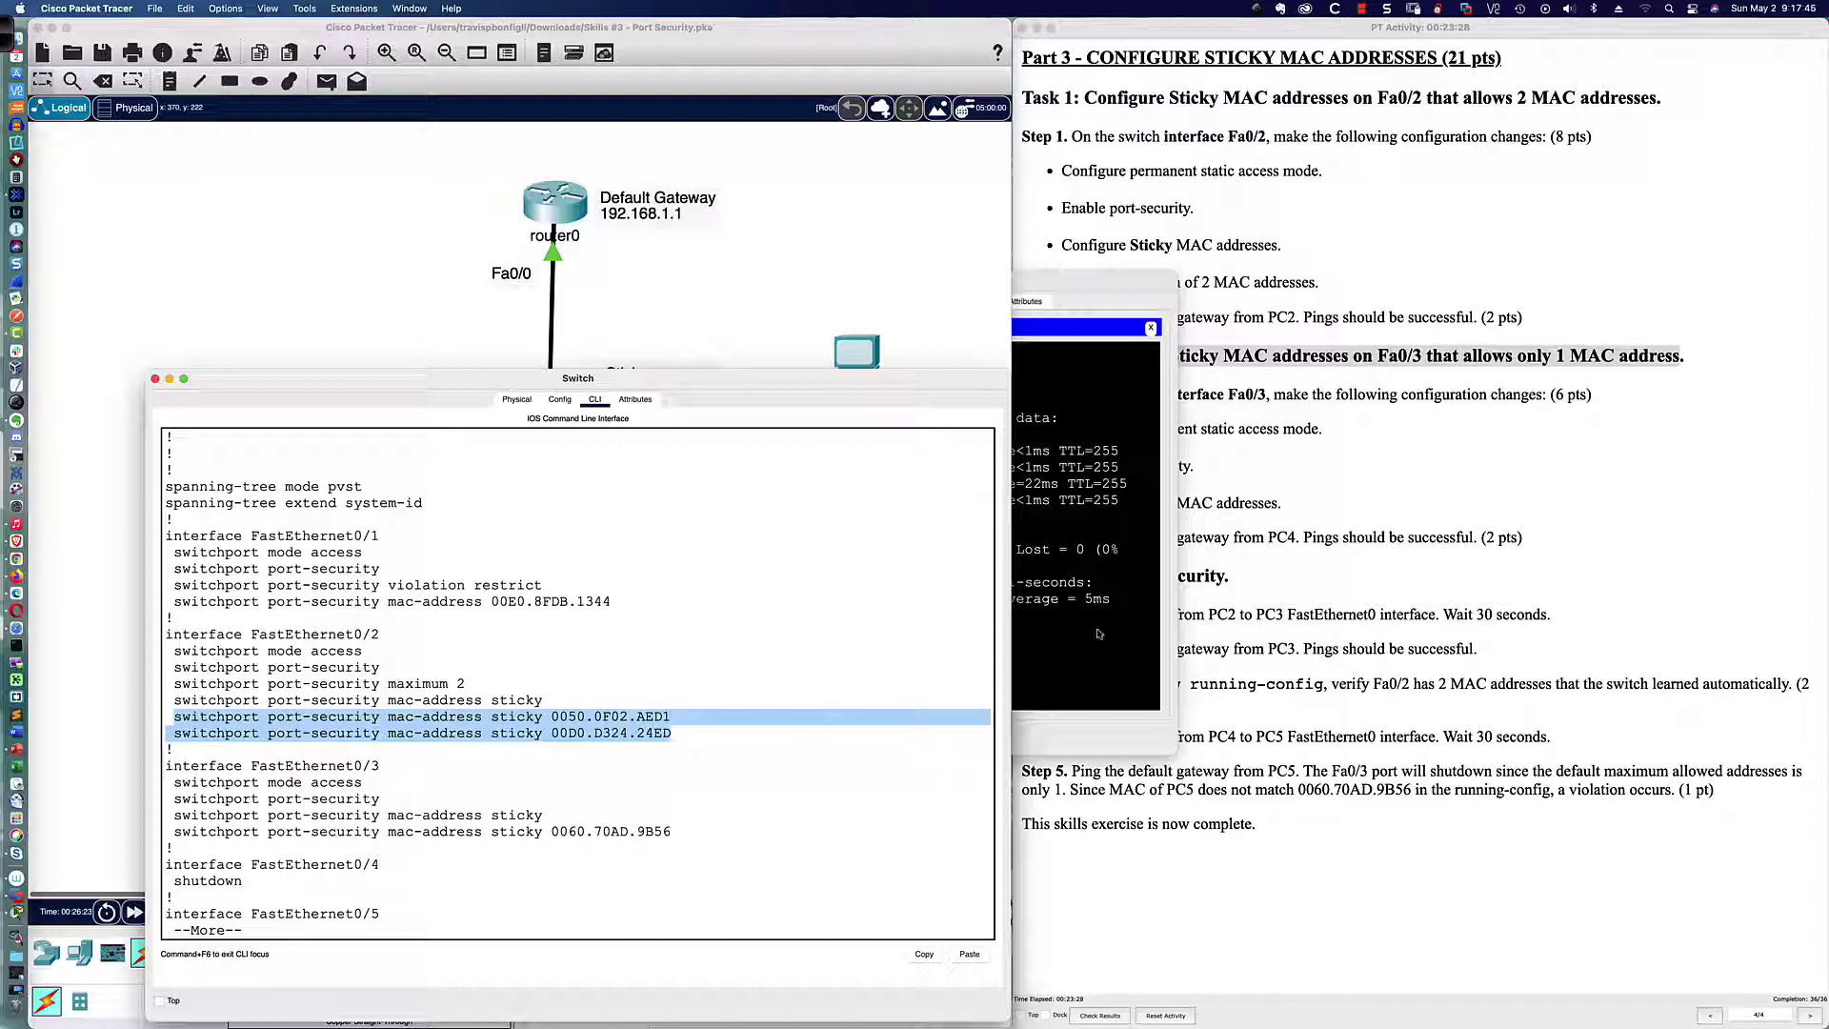
Review PC3's ping output and the Task 3 Step 3 instruction on verifying Fa0/2 with do show running-config
click(1065, 631)
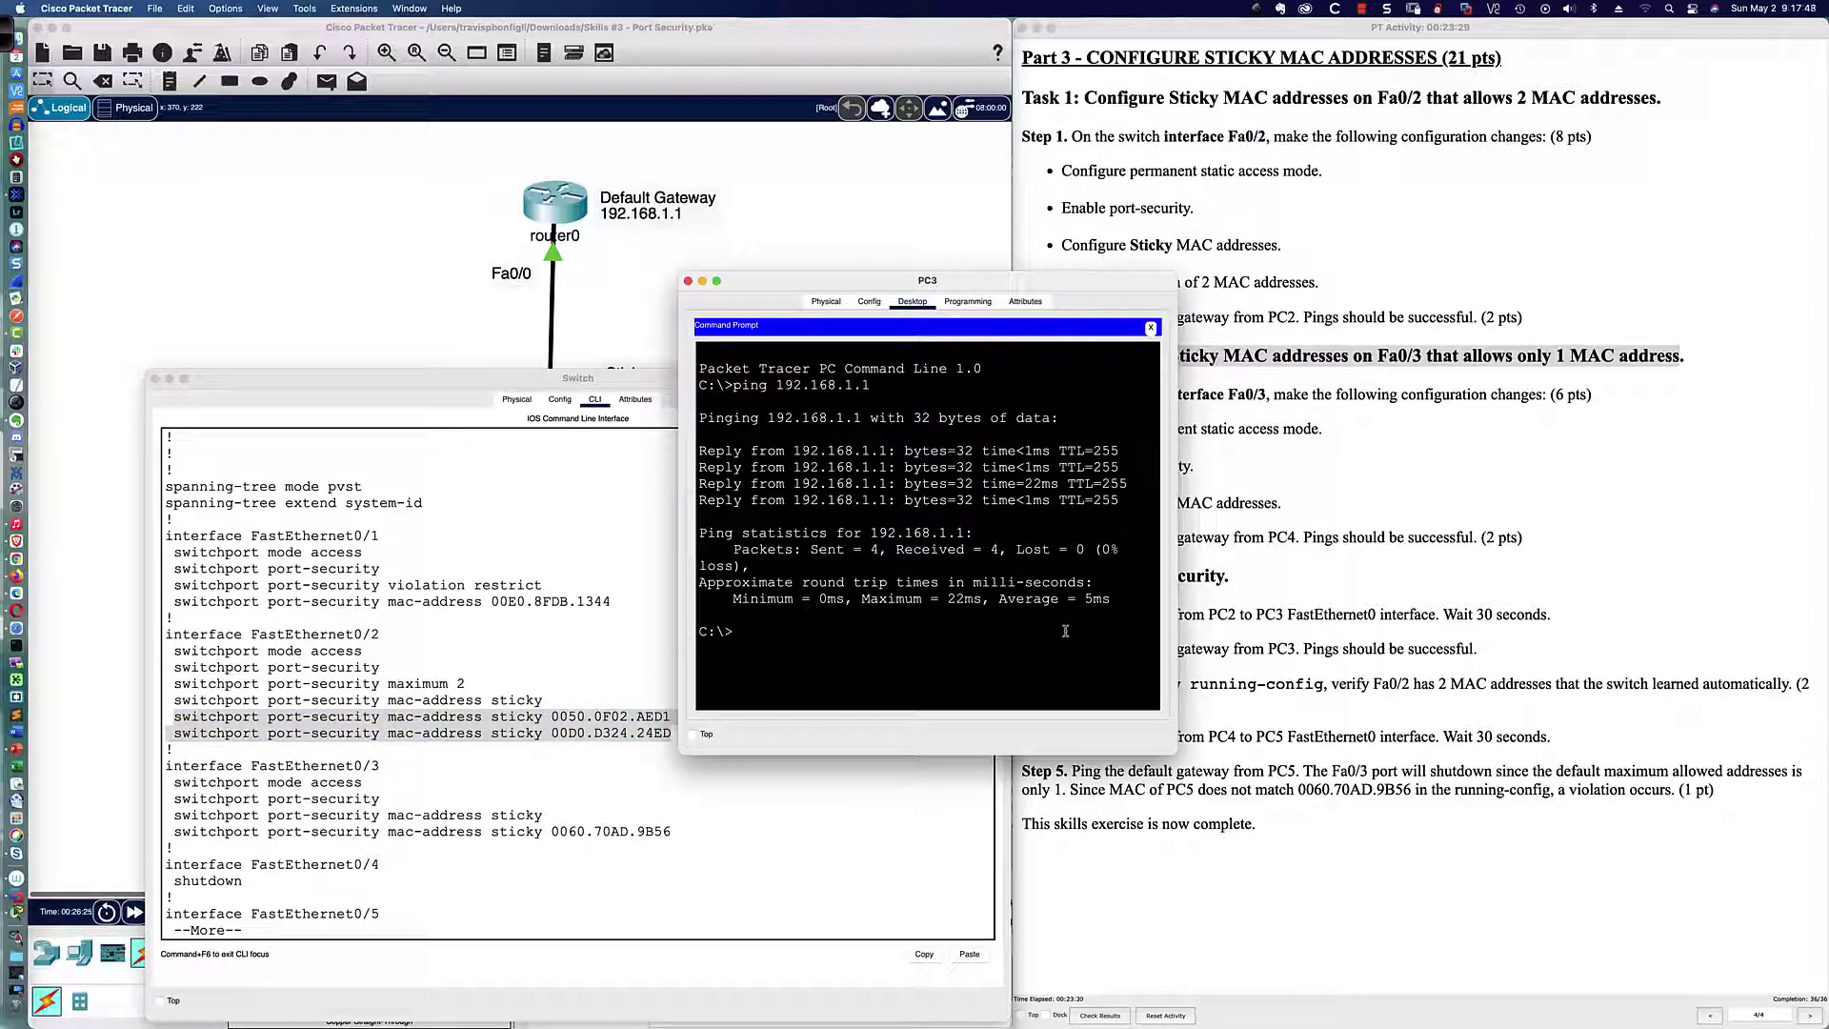
click(1407, 633)
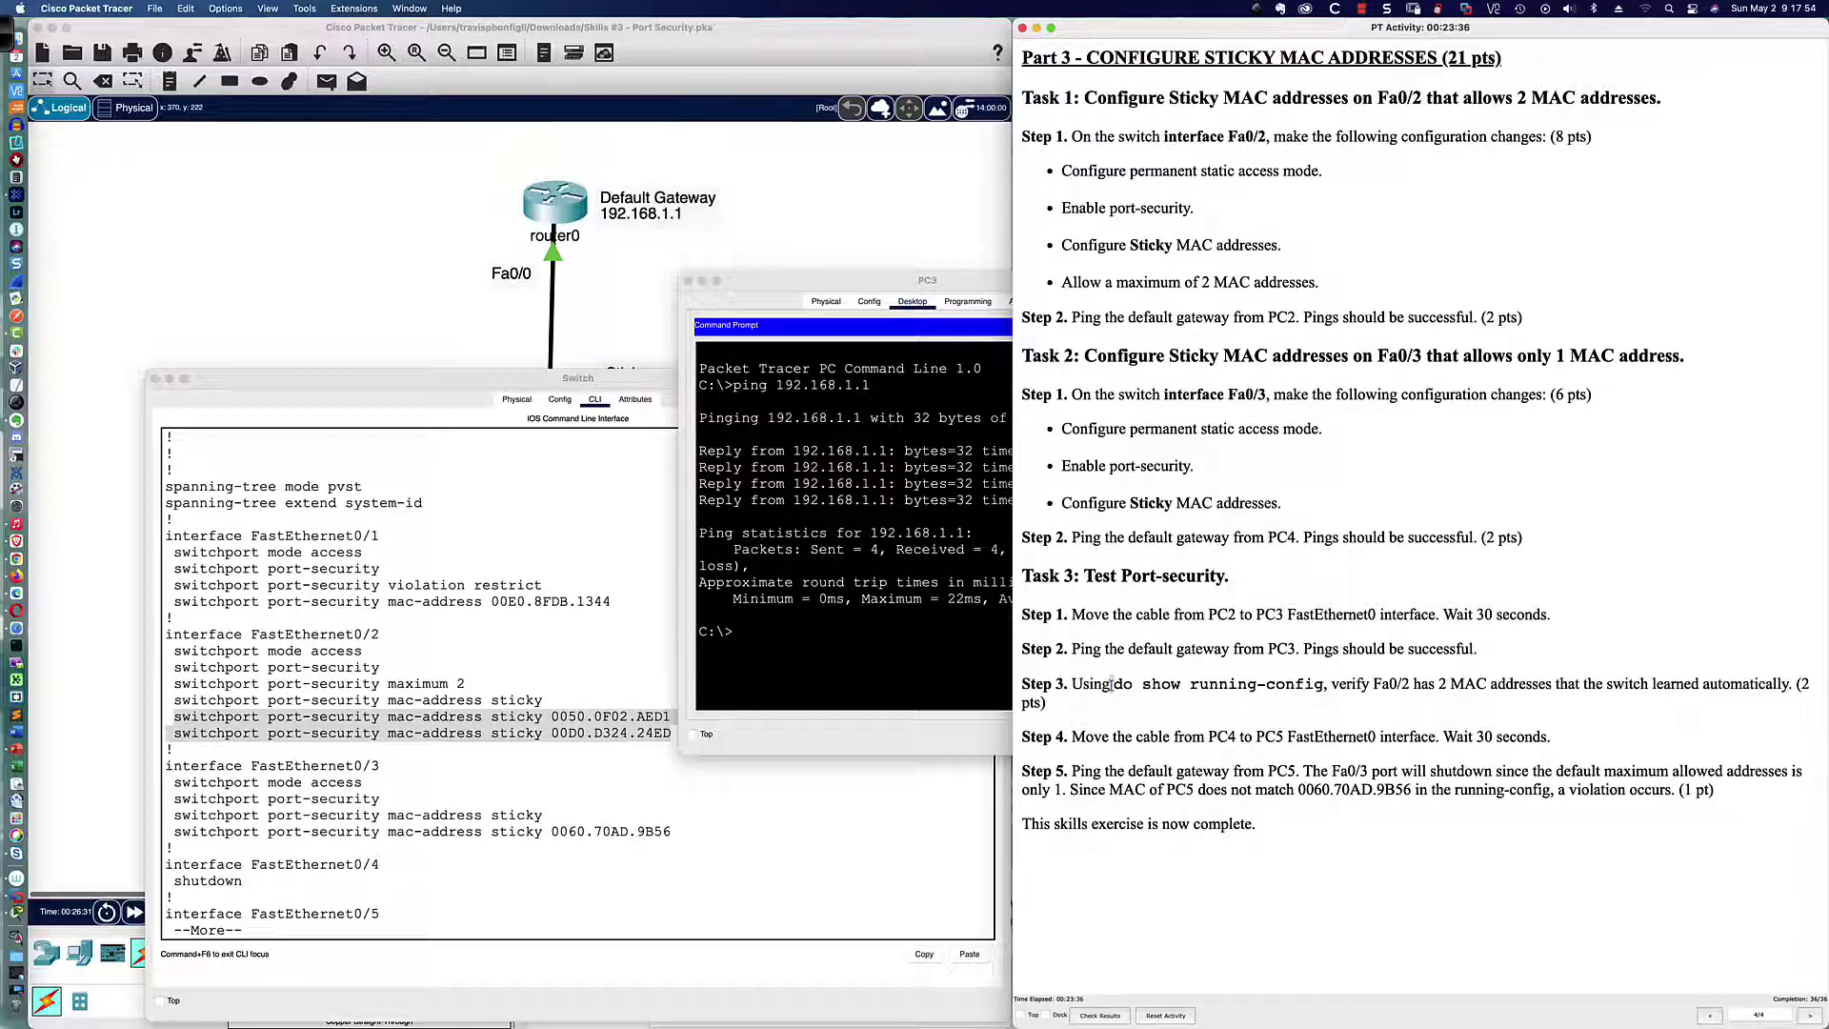
drag(1111, 684, 1390, 690)
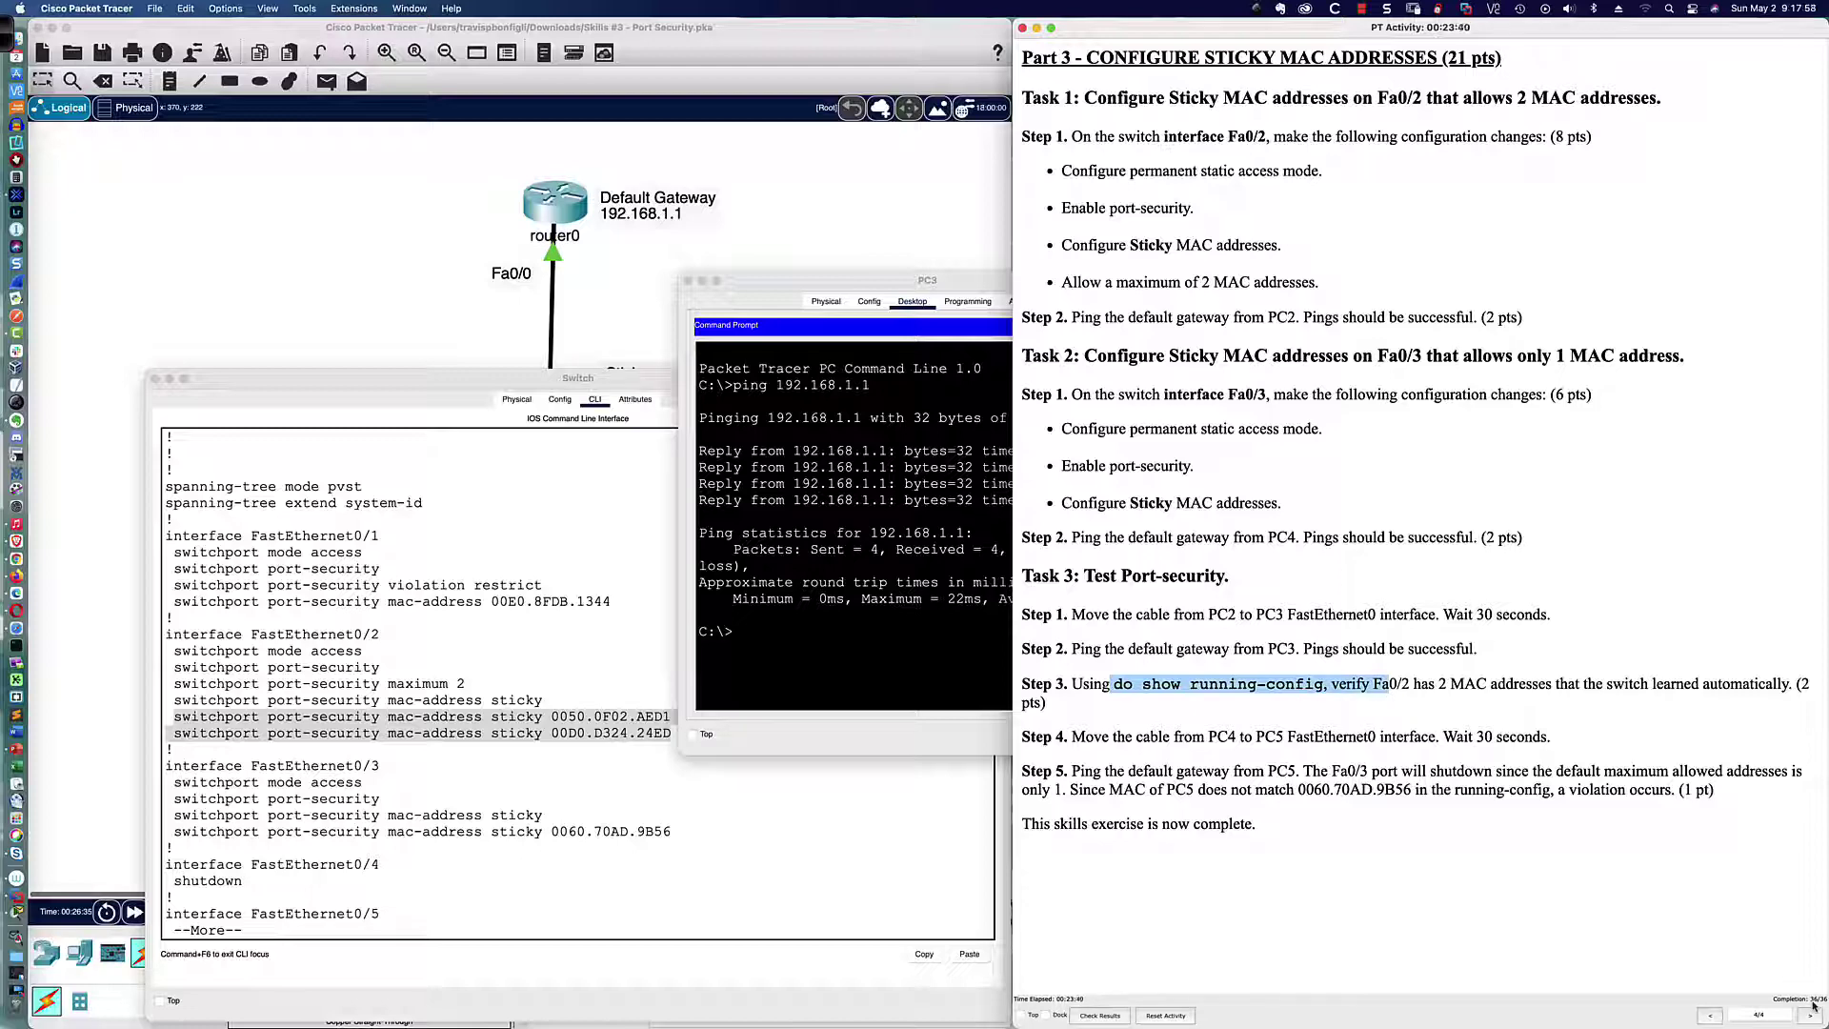
click(1123, 687)
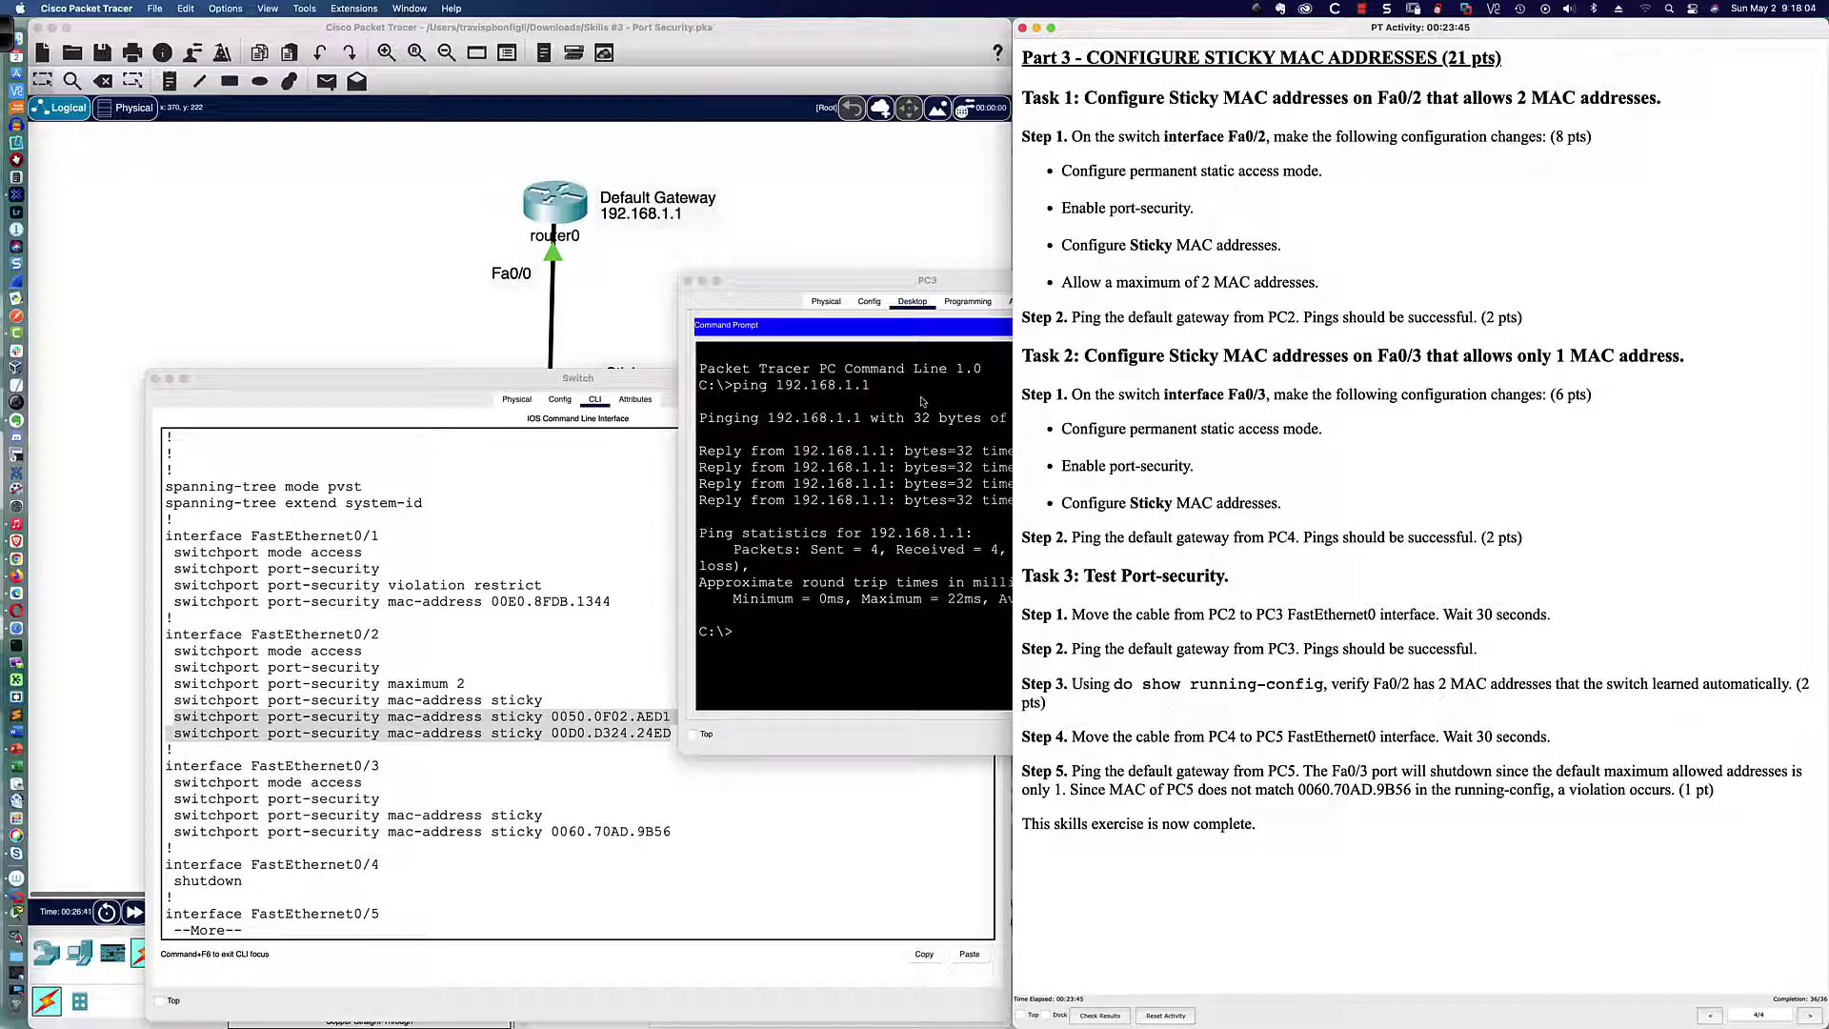
Return to the topology and delete the cable between PC4 and the switch's Fa0/3 port
click(853, 251)
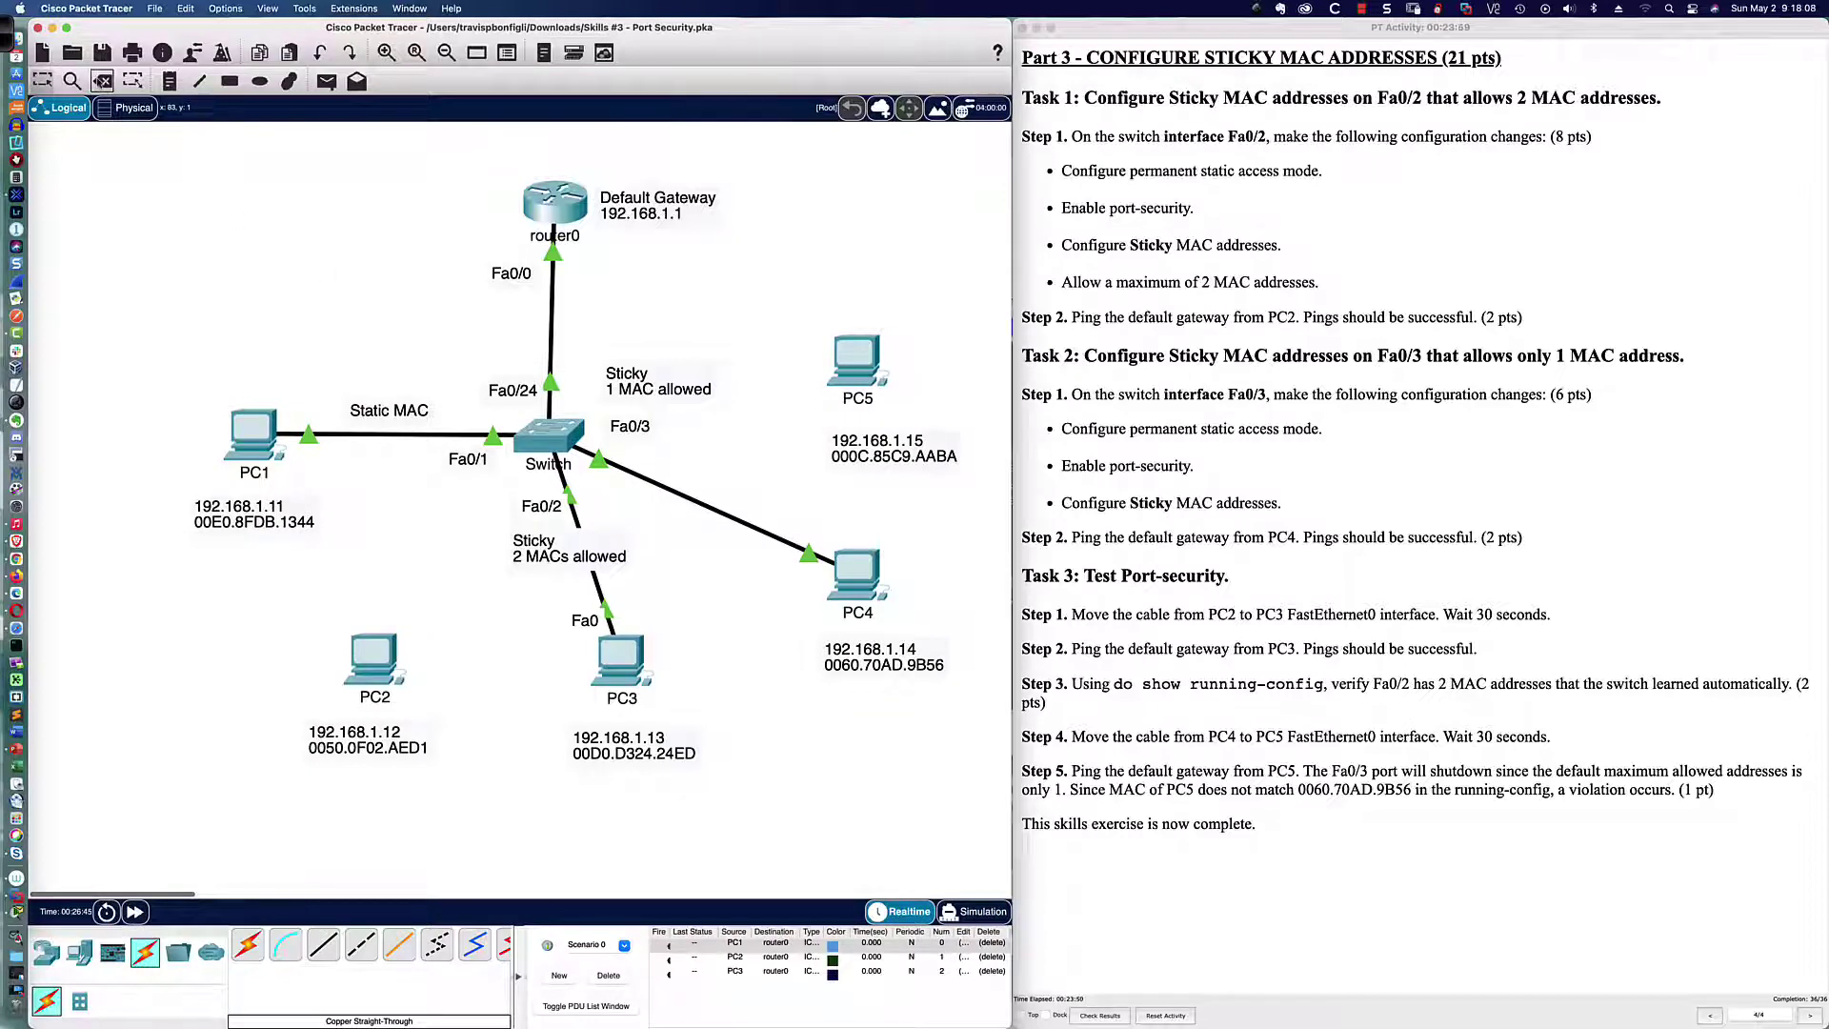
click(103, 81)
click(722, 513)
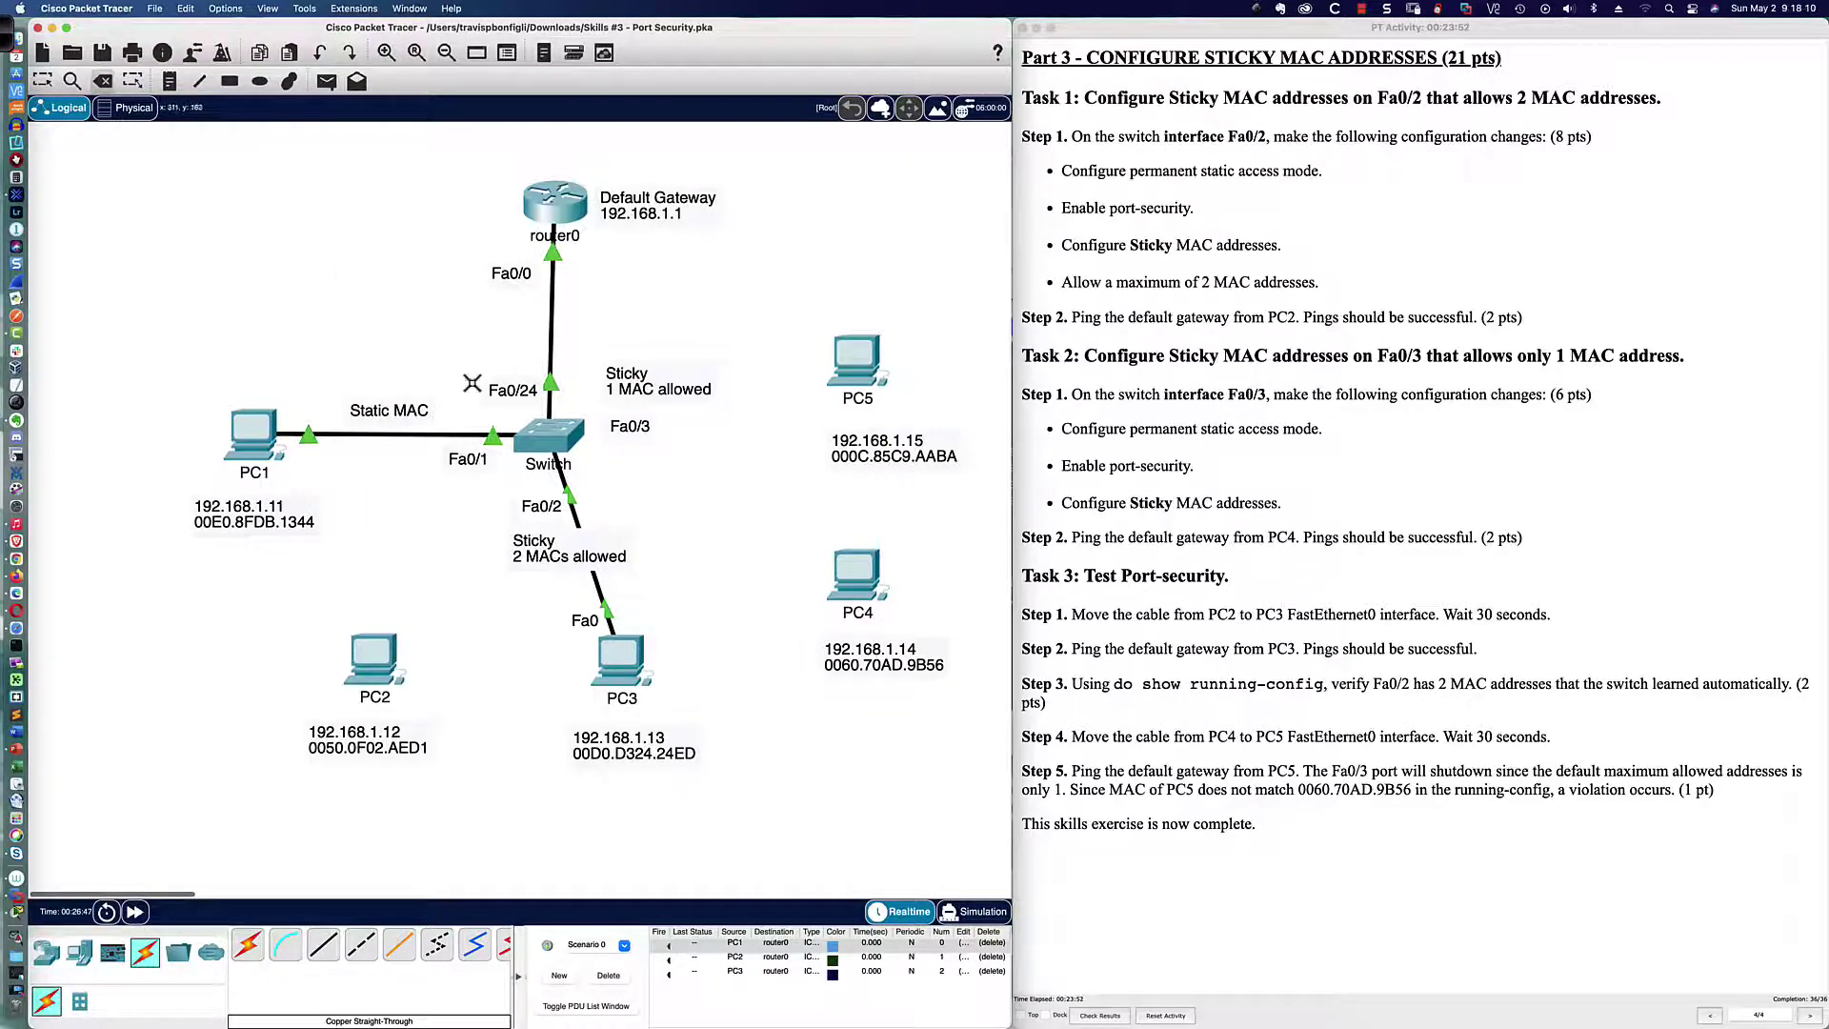
Connect PC5's FastEthernet0 to the switch's FastEthernet0/3 with a copper straight-through cable
click(42, 81)
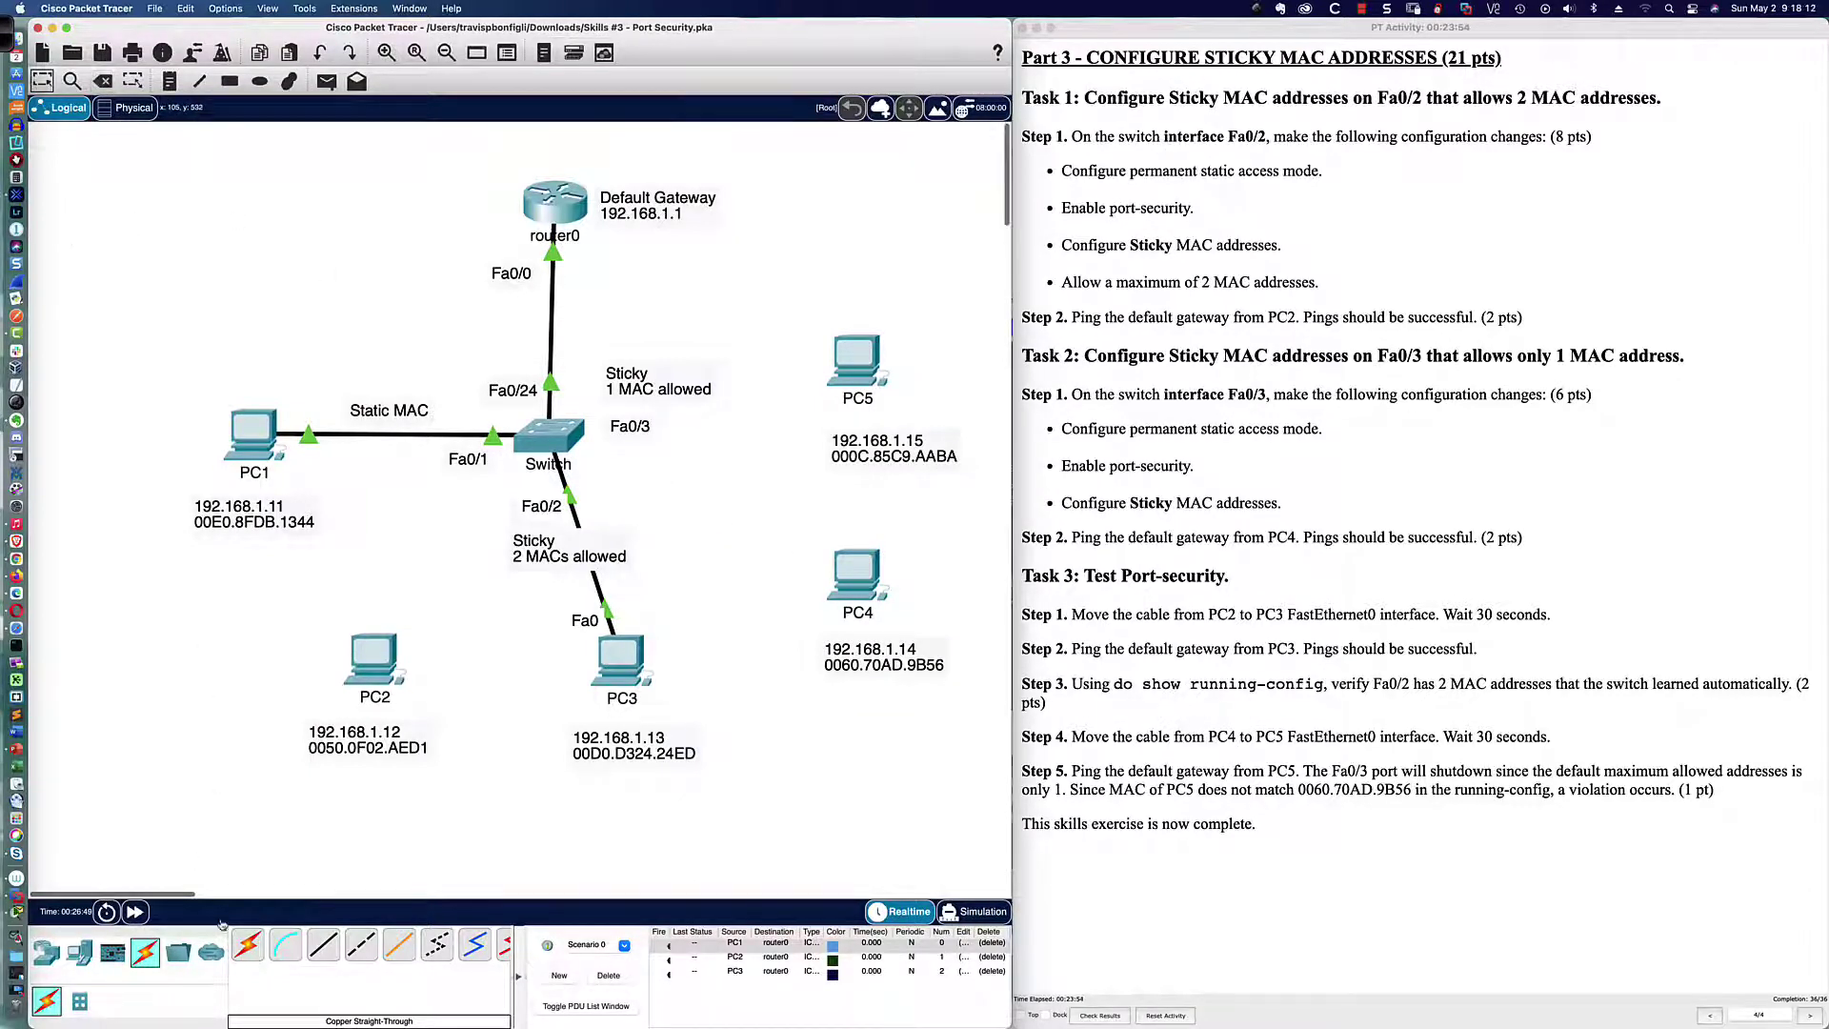
click(323, 944)
click(867, 364)
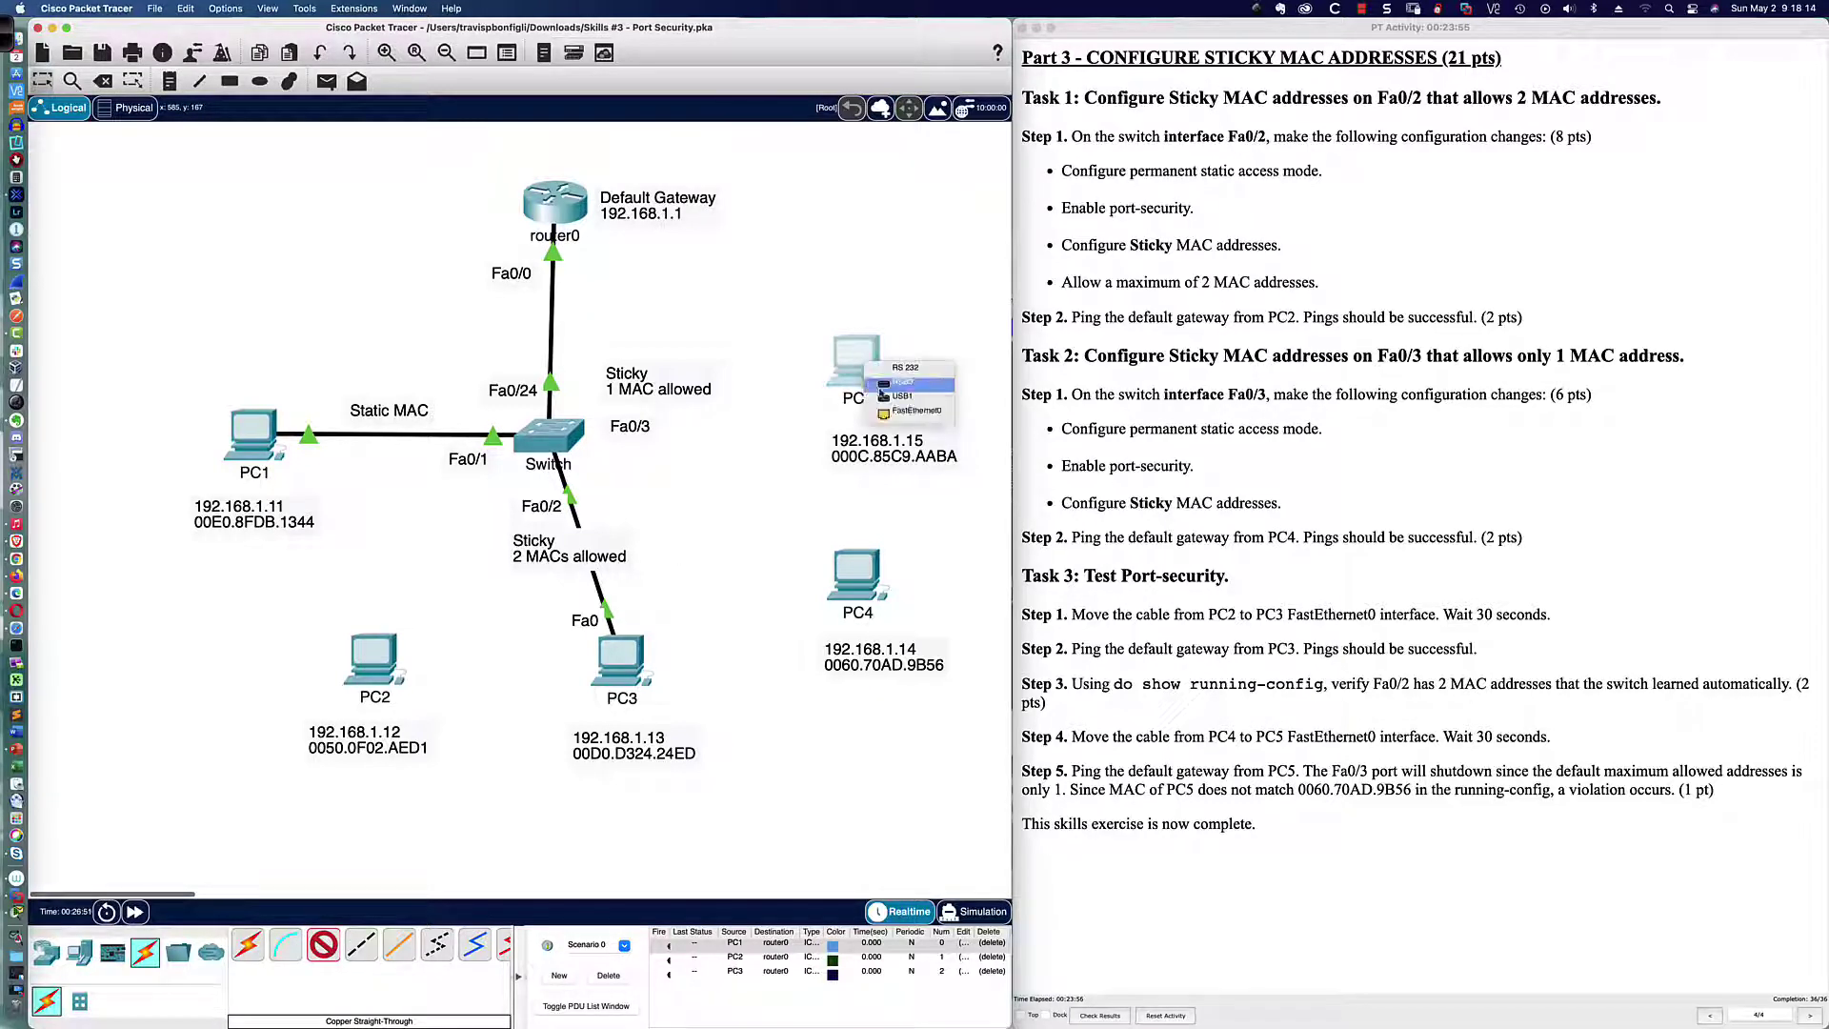
click(903, 411)
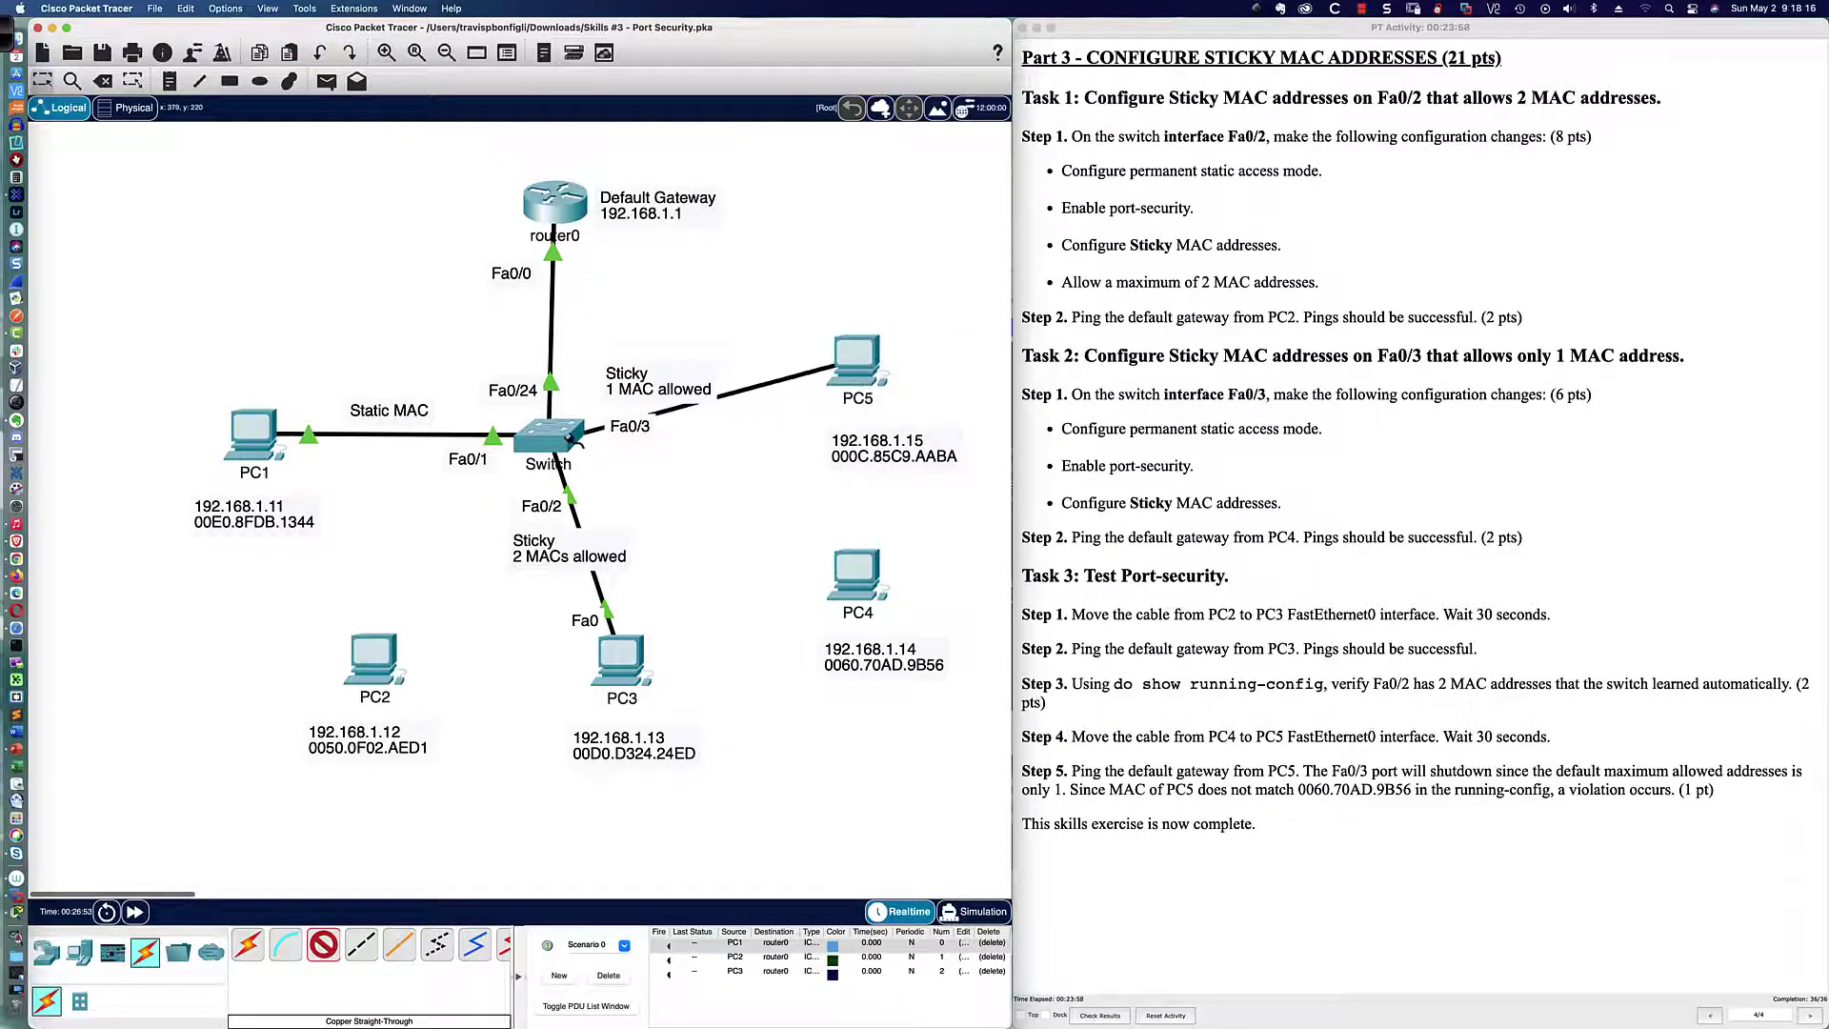
click(577, 436)
click(631, 469)
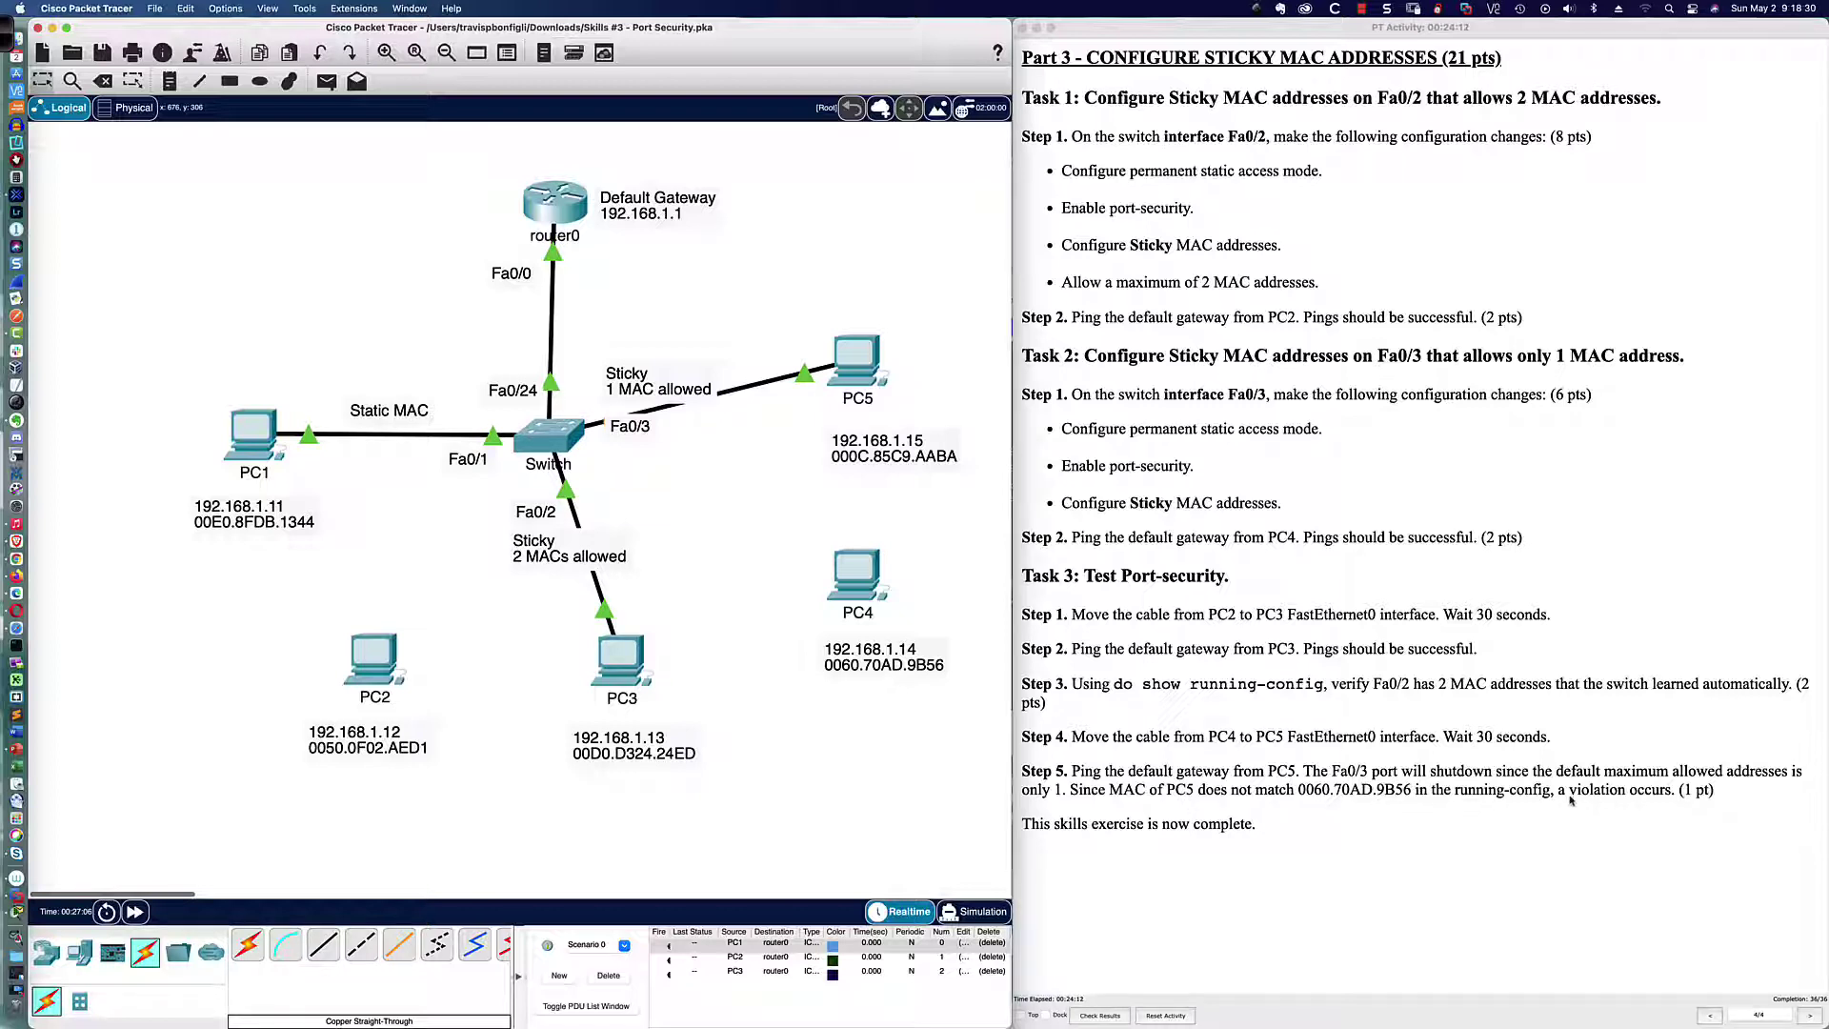
Review the violation note in Task 3 Step 5 and fast-forward the simulation time for PC5's new link
drag(1570, 800, 1719, 798)
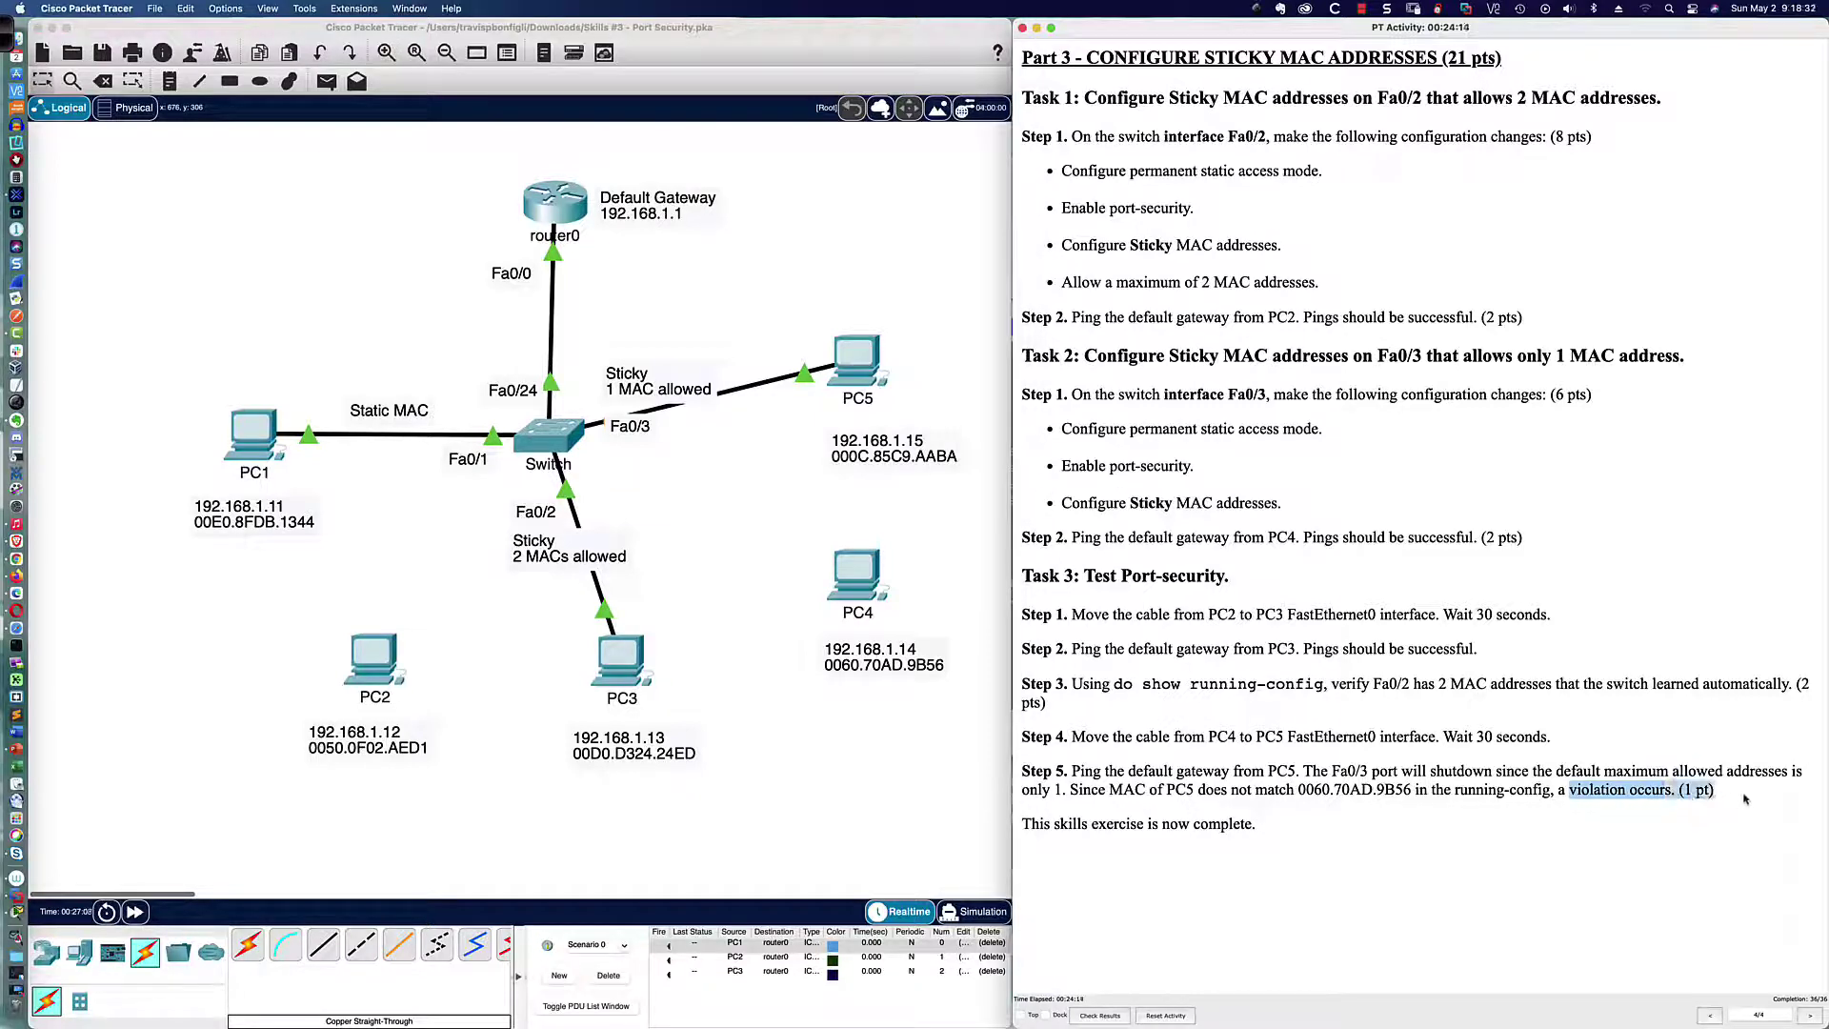
click(1403, 794)
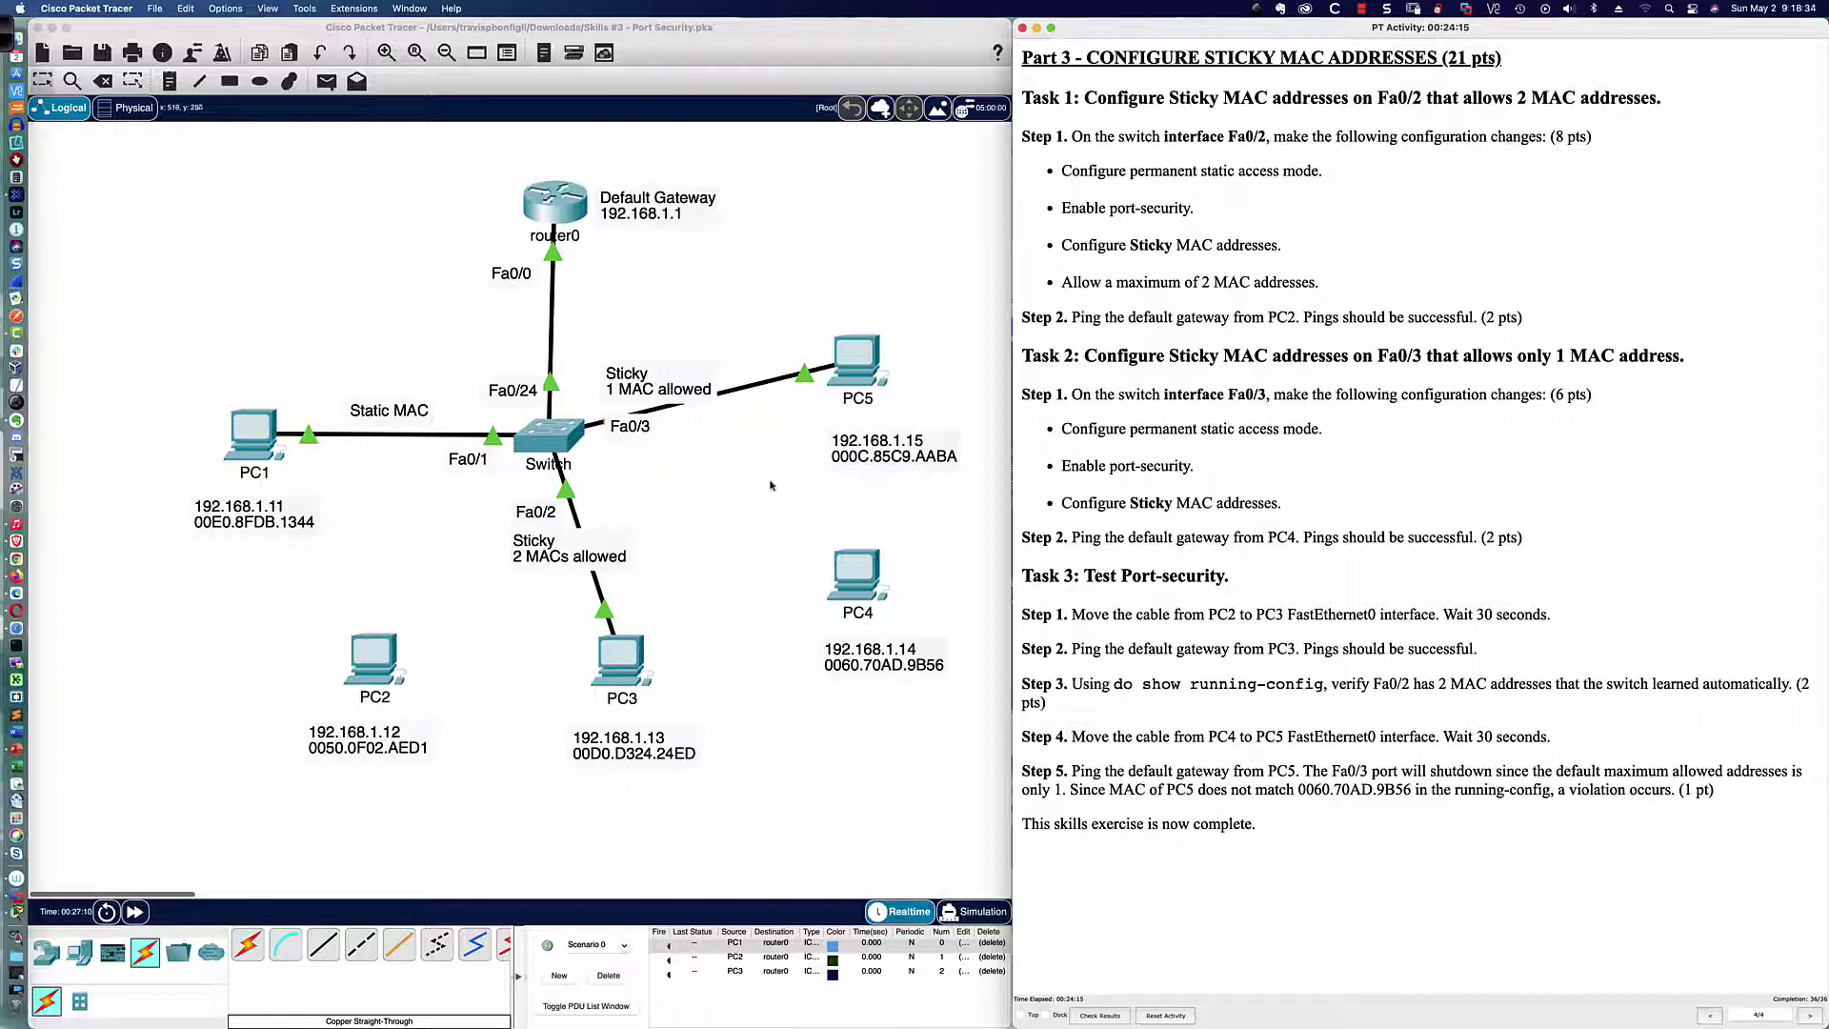
click(147, 915)
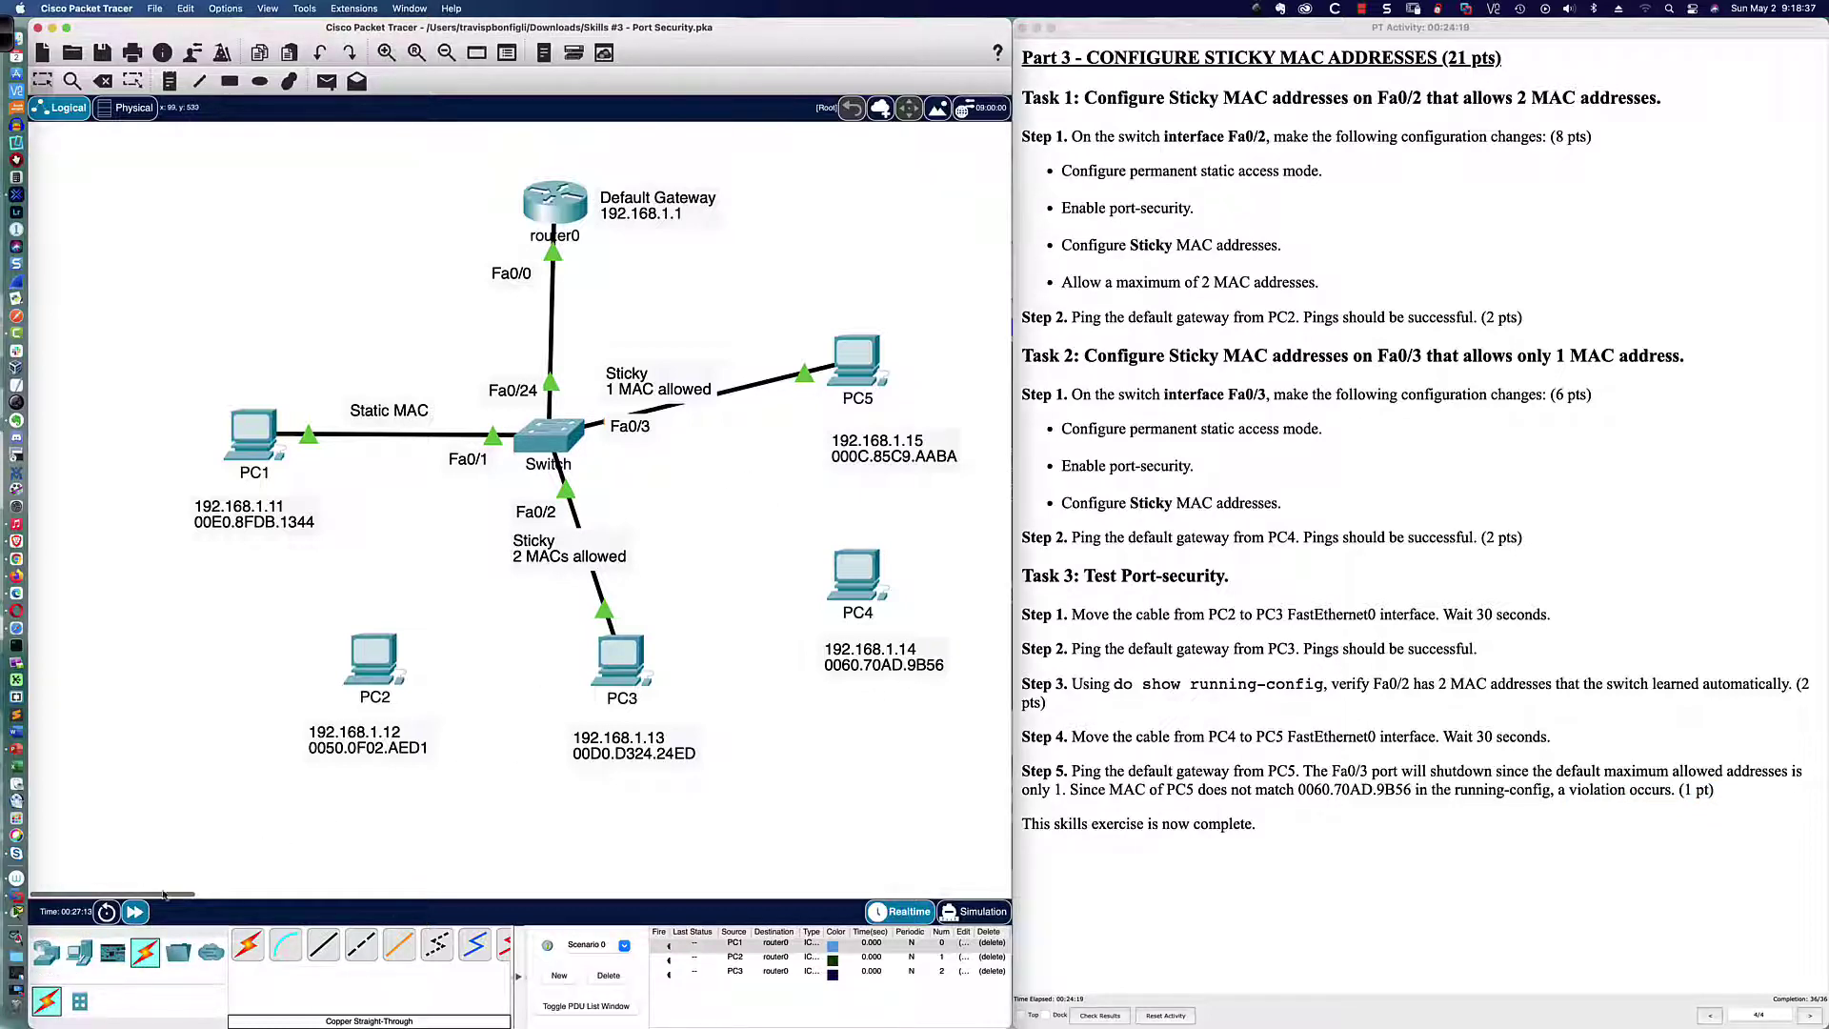
Fast-forward the simulation time, run do sh port-sec on the switch, and check the security violation count for Fa0/3
click(135, 913)
click(135, 915)
click(548, 440)
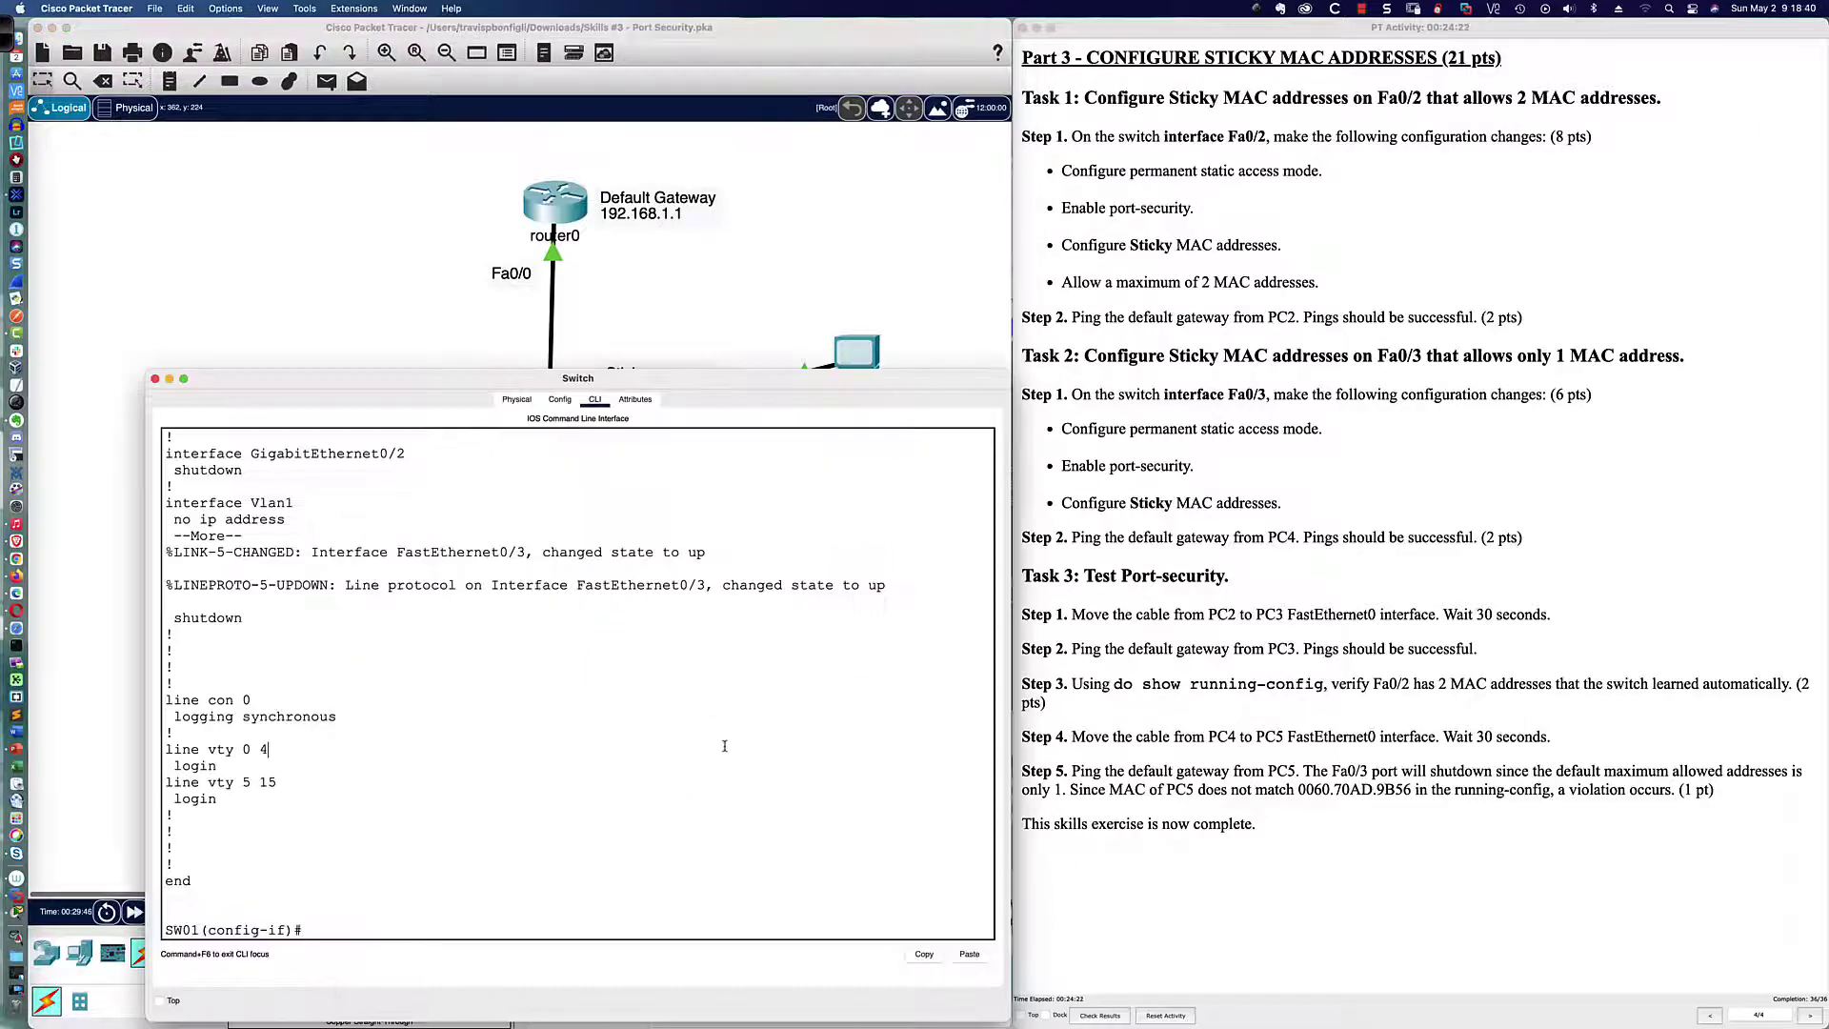
text(d)
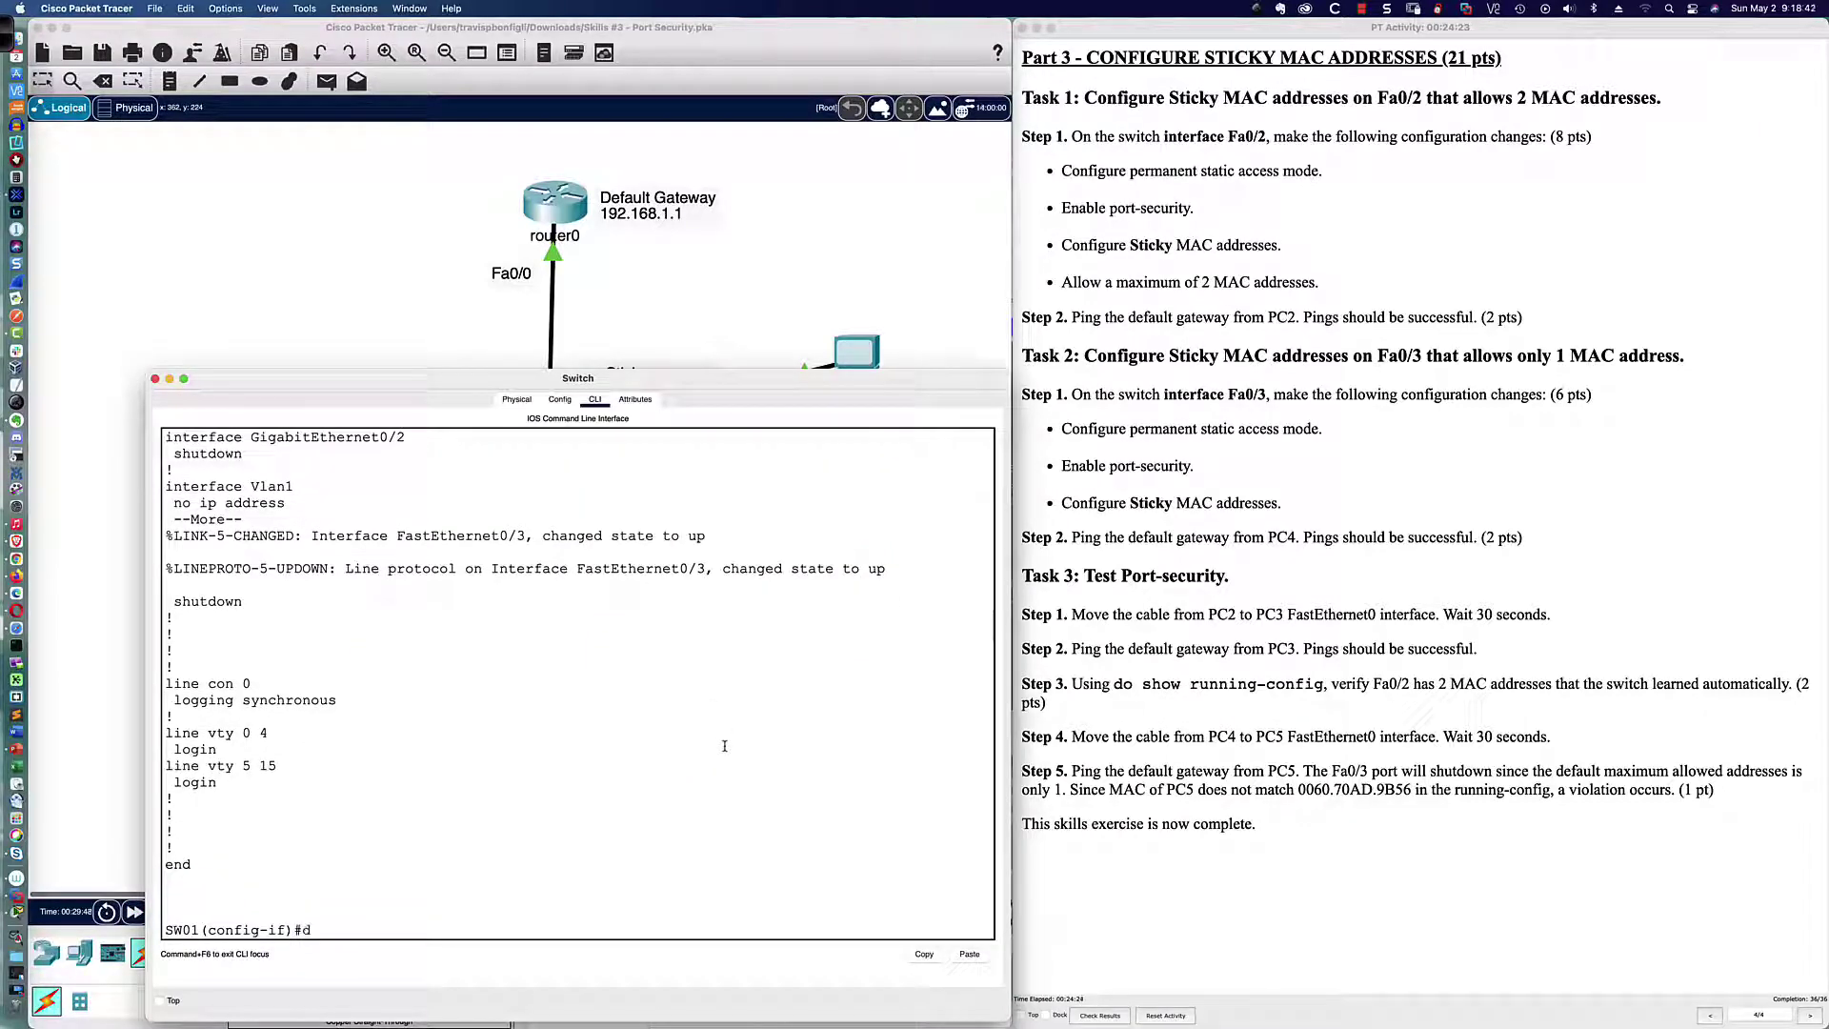
text(o sh port-sec)
key(Tab)
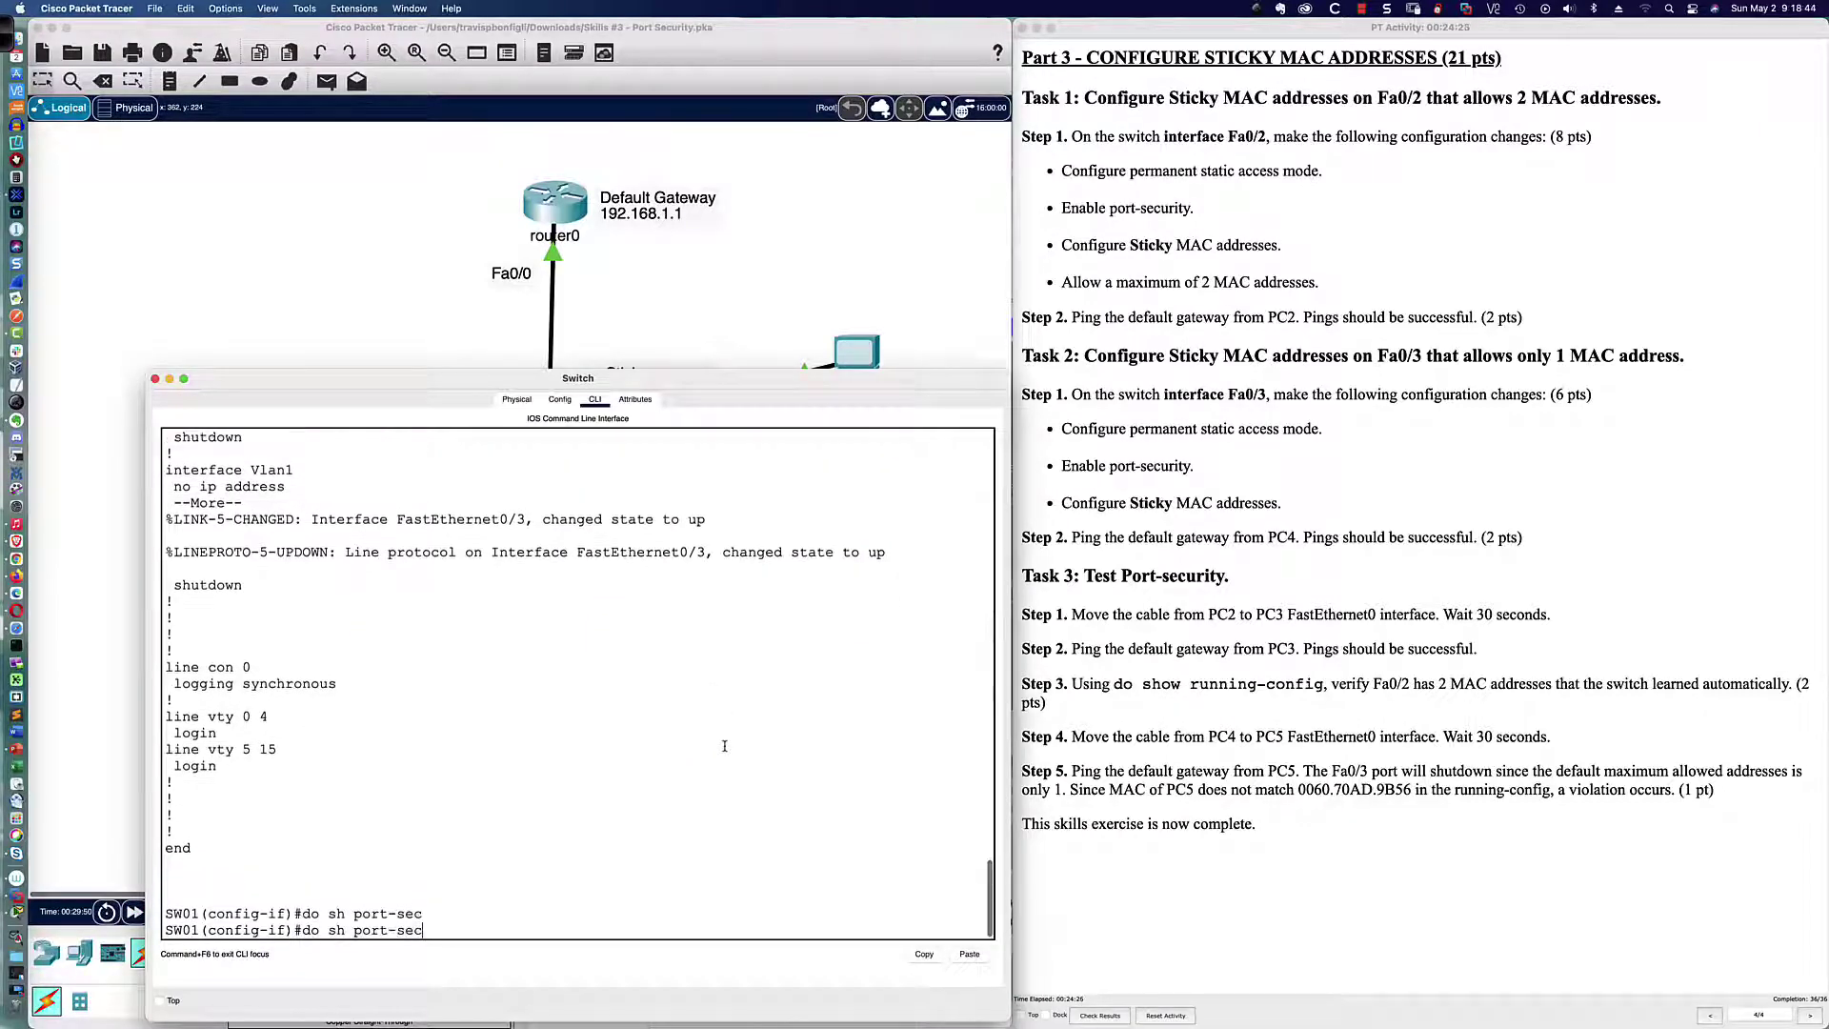
key(Return)
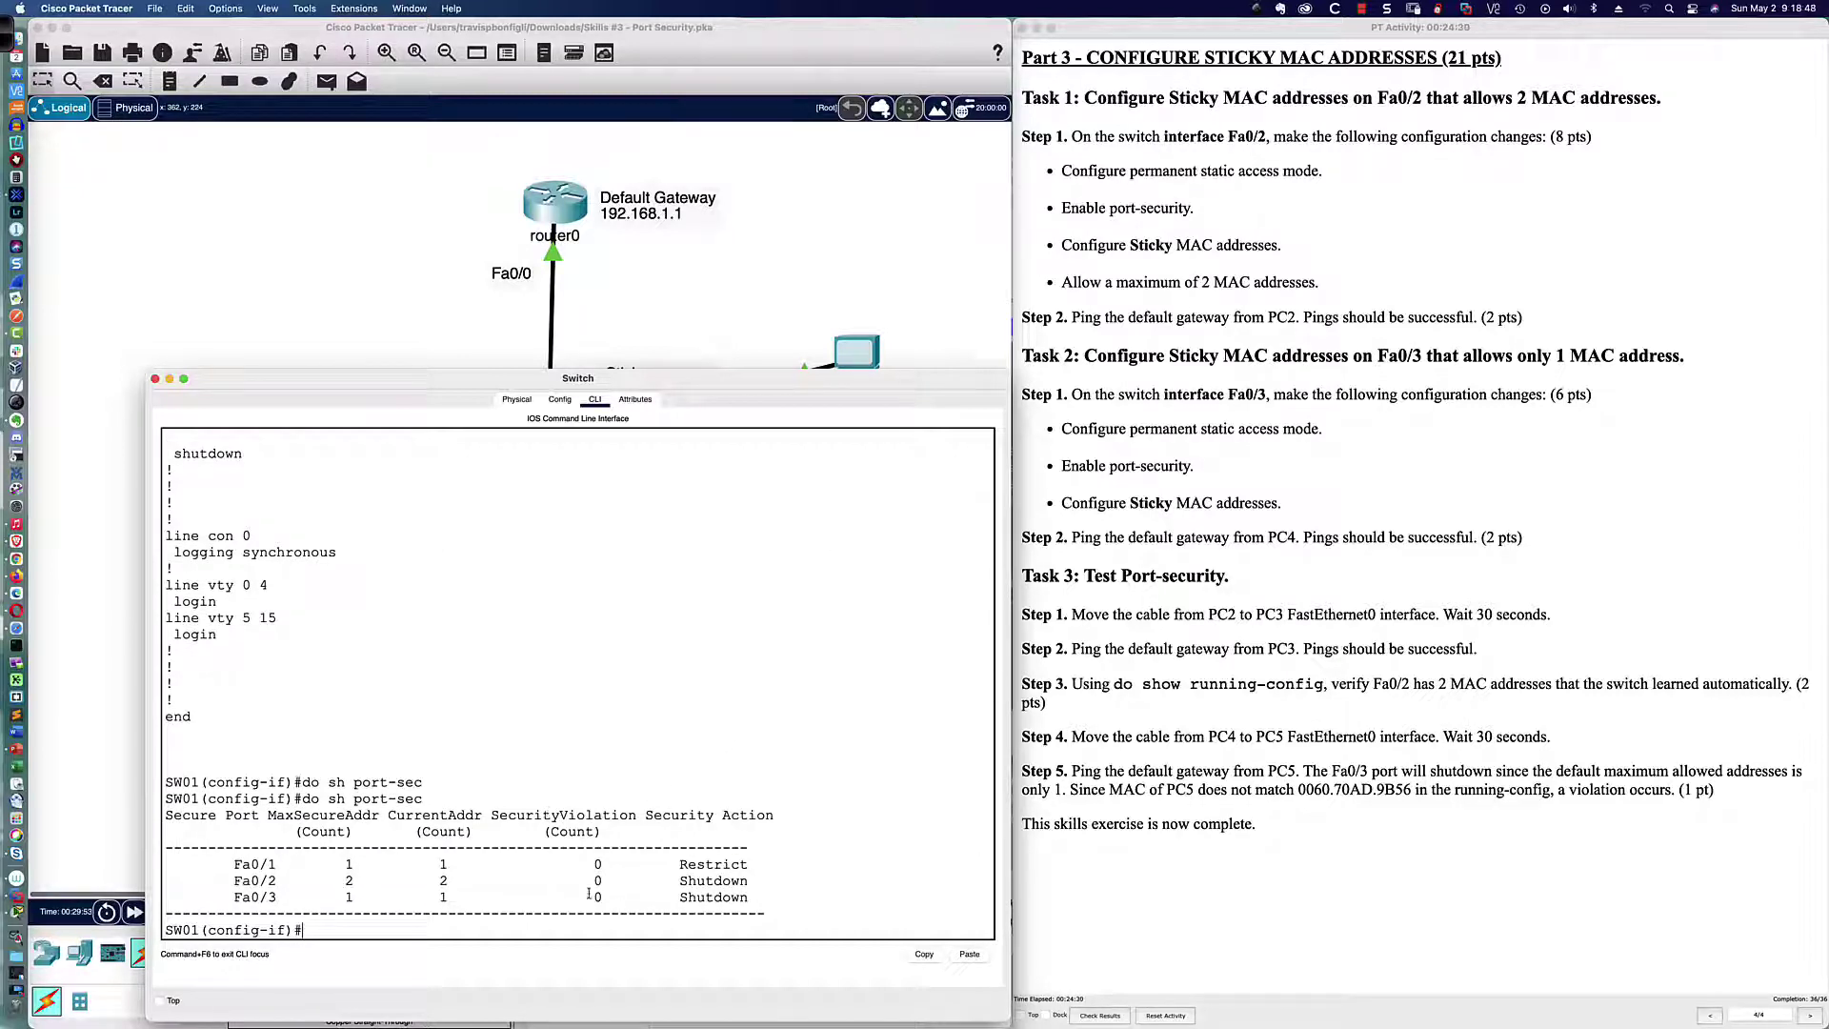
drag(589, 895, 619, 897)
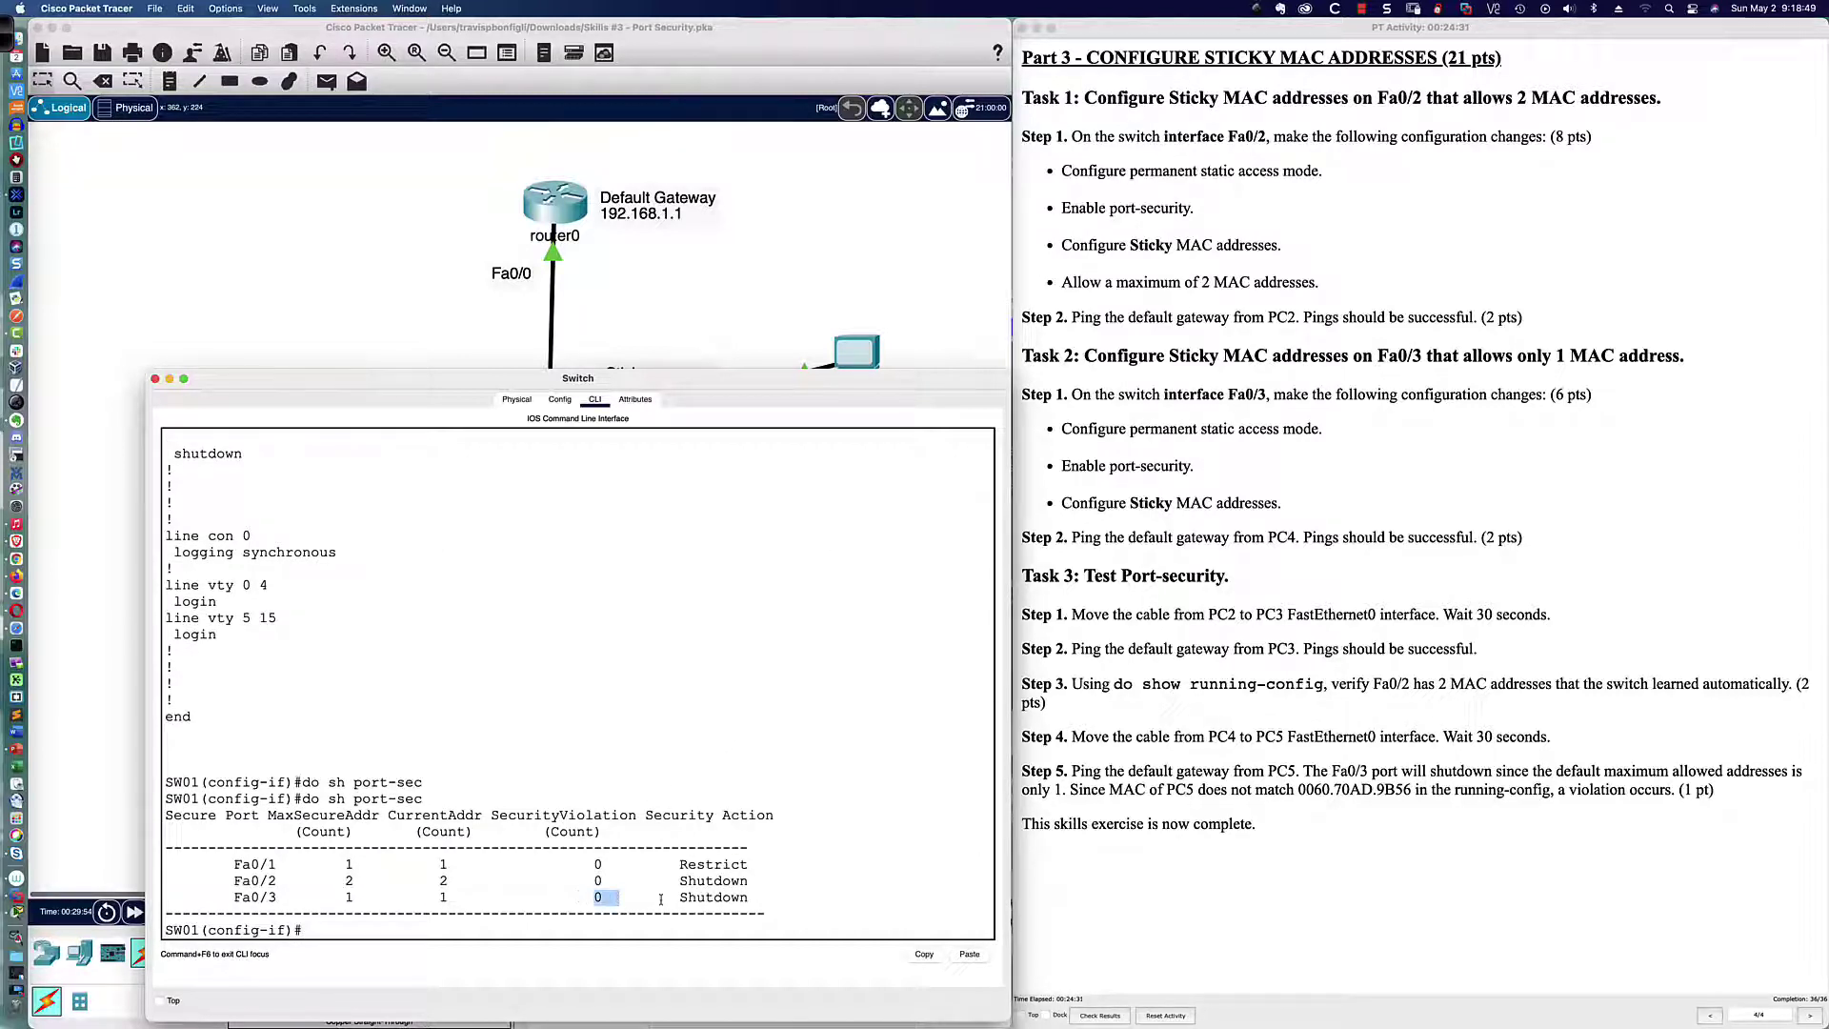
Run do sh run on the switch and review the port-security configuration and sticky MAC address under interface FastEthernet0/3
click(845, 896)
text(do sh run)
key(Return)
key(space)
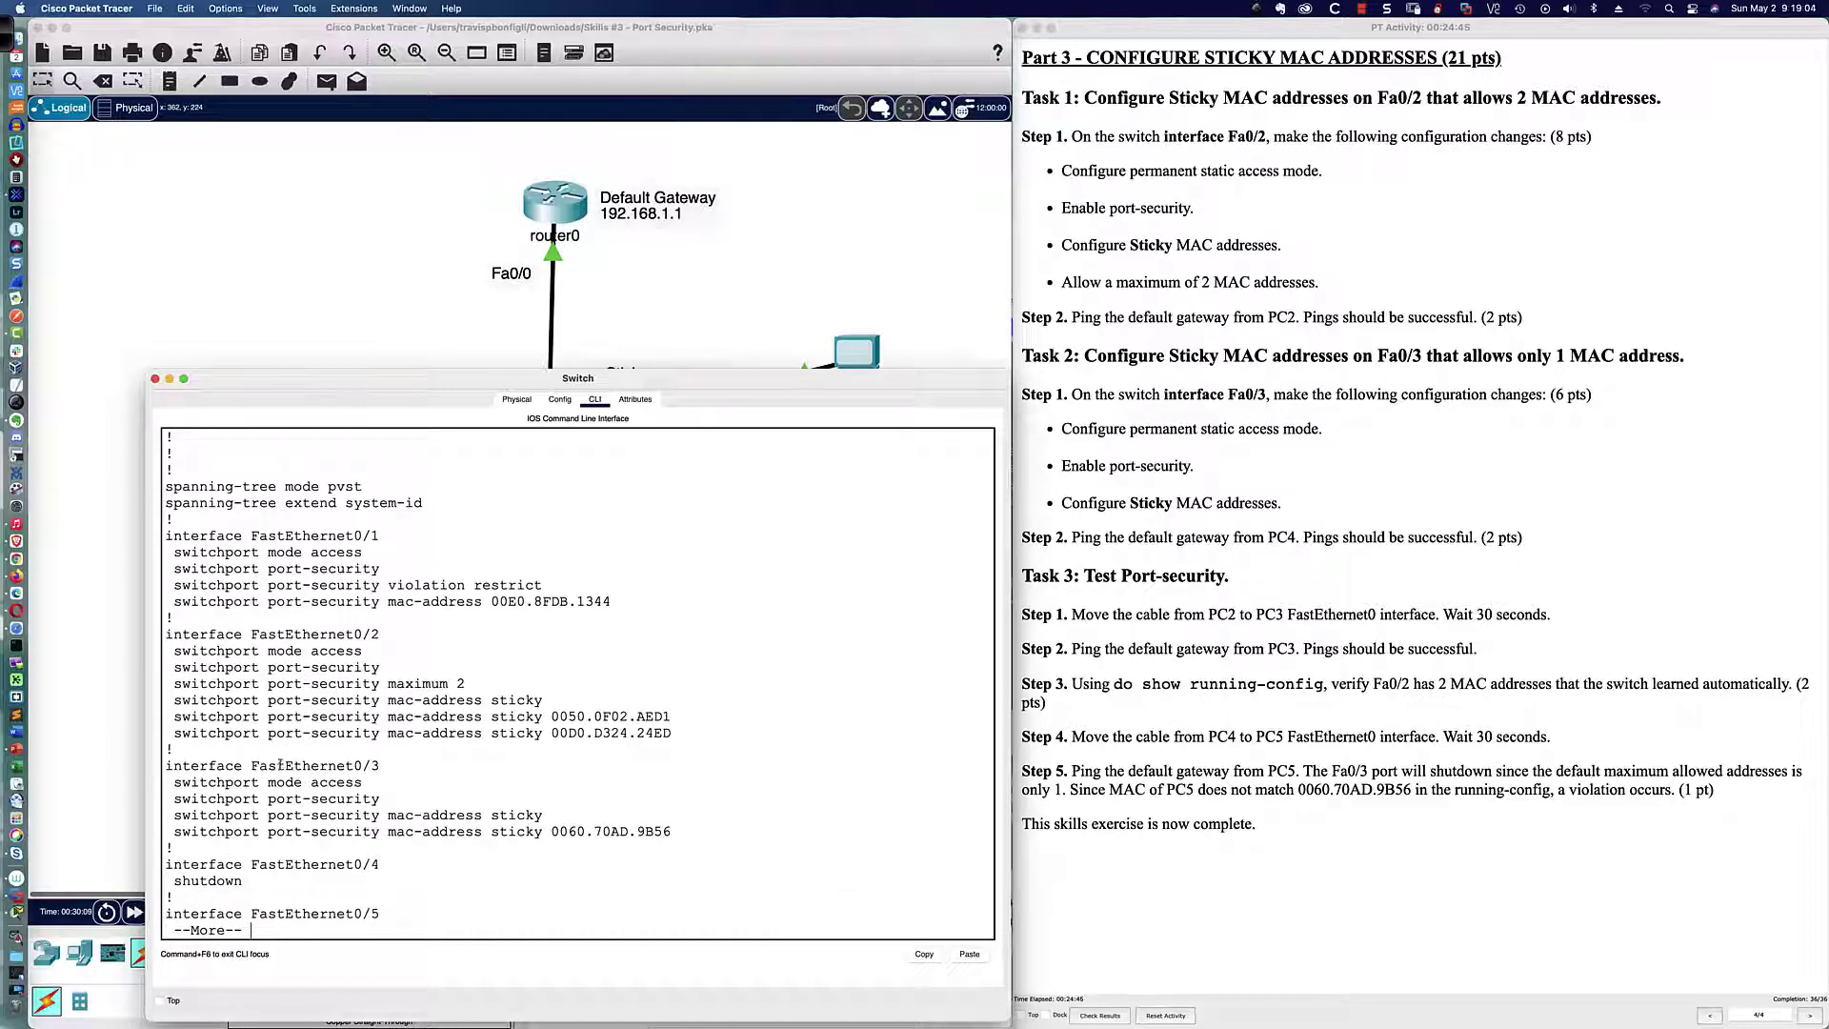
drag(172, 763, 692, 830)
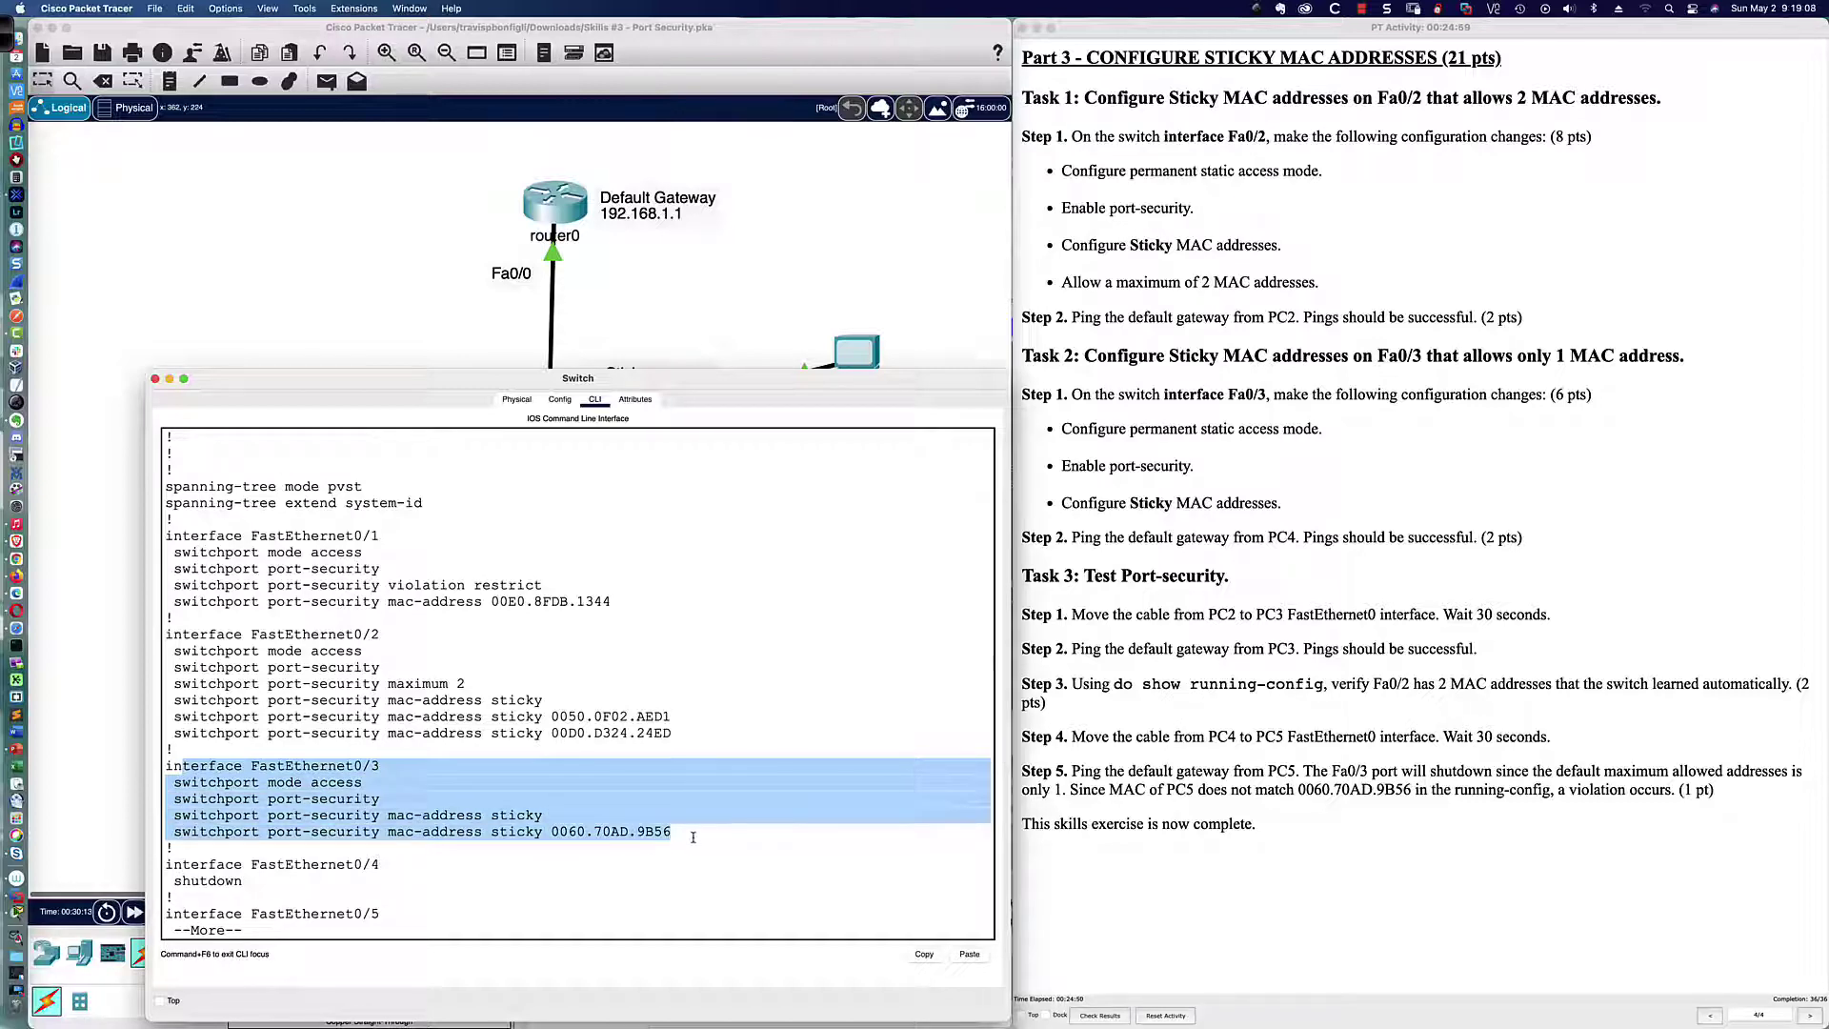
click(736, 383)
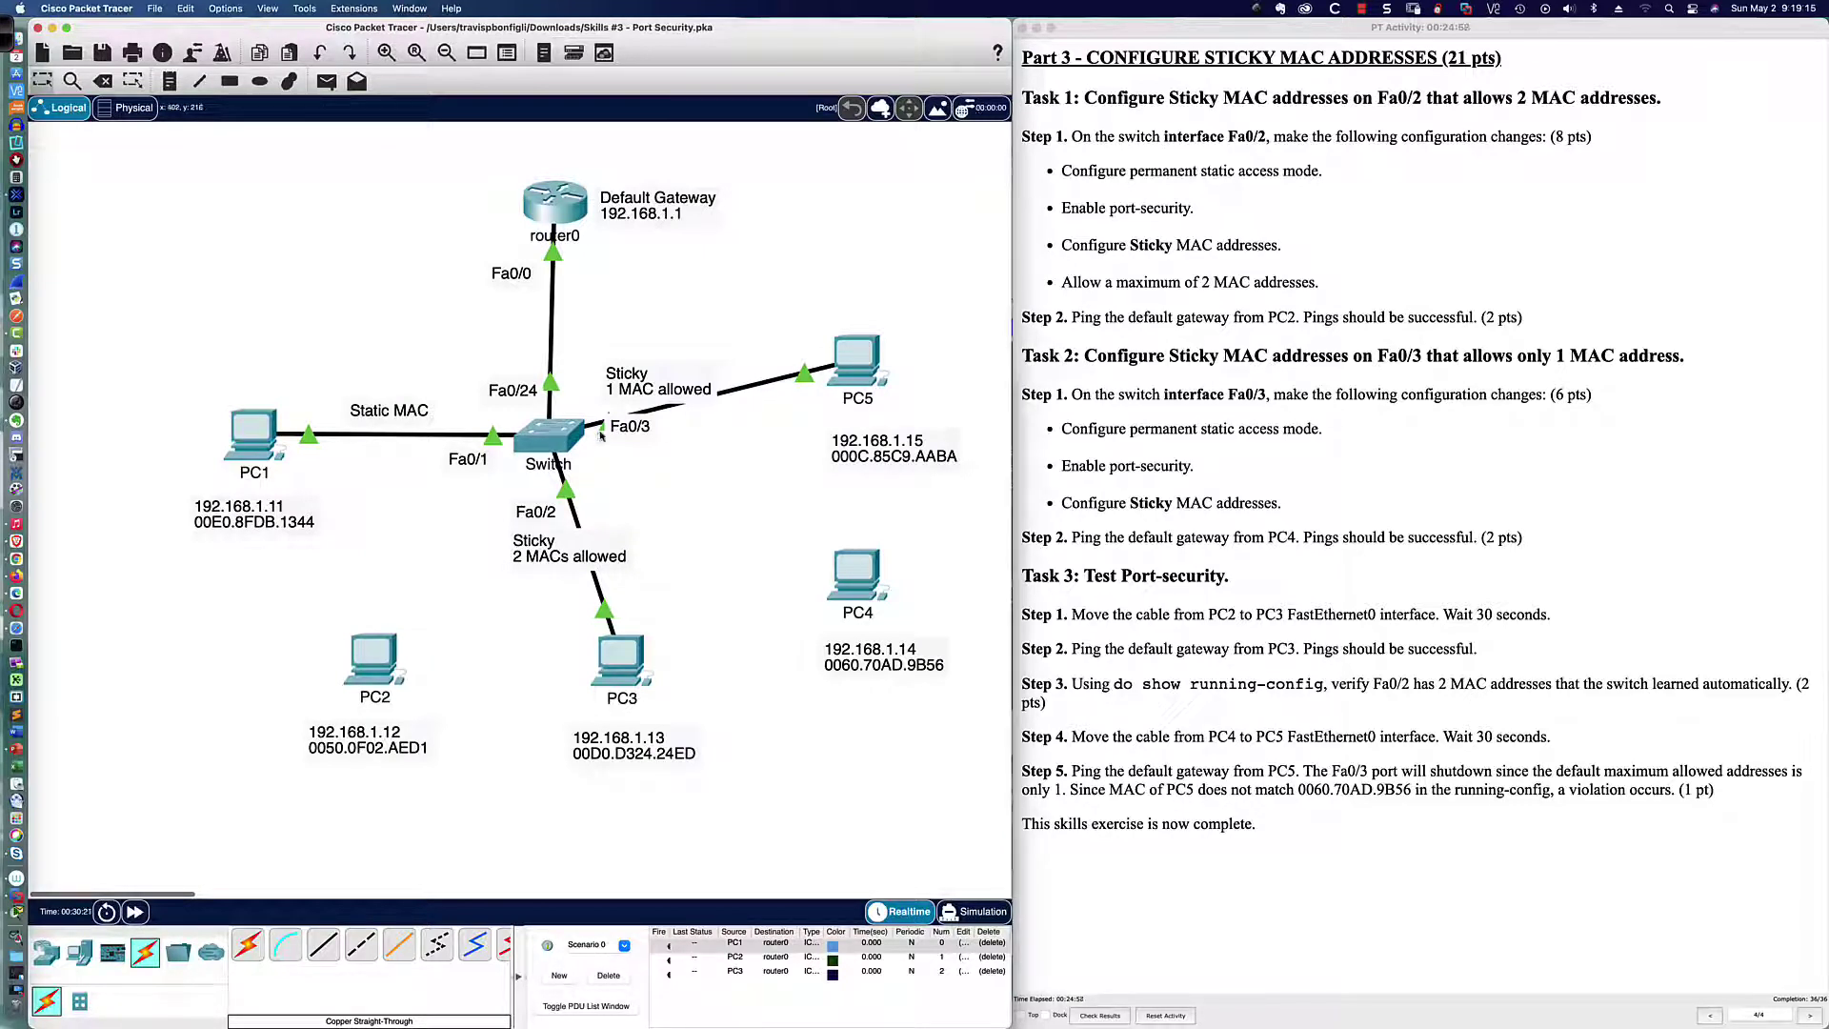
Ping the default gateway 192.168.1.1 from PC5's command prompt and return to the topology to check its link
click(854, 362)
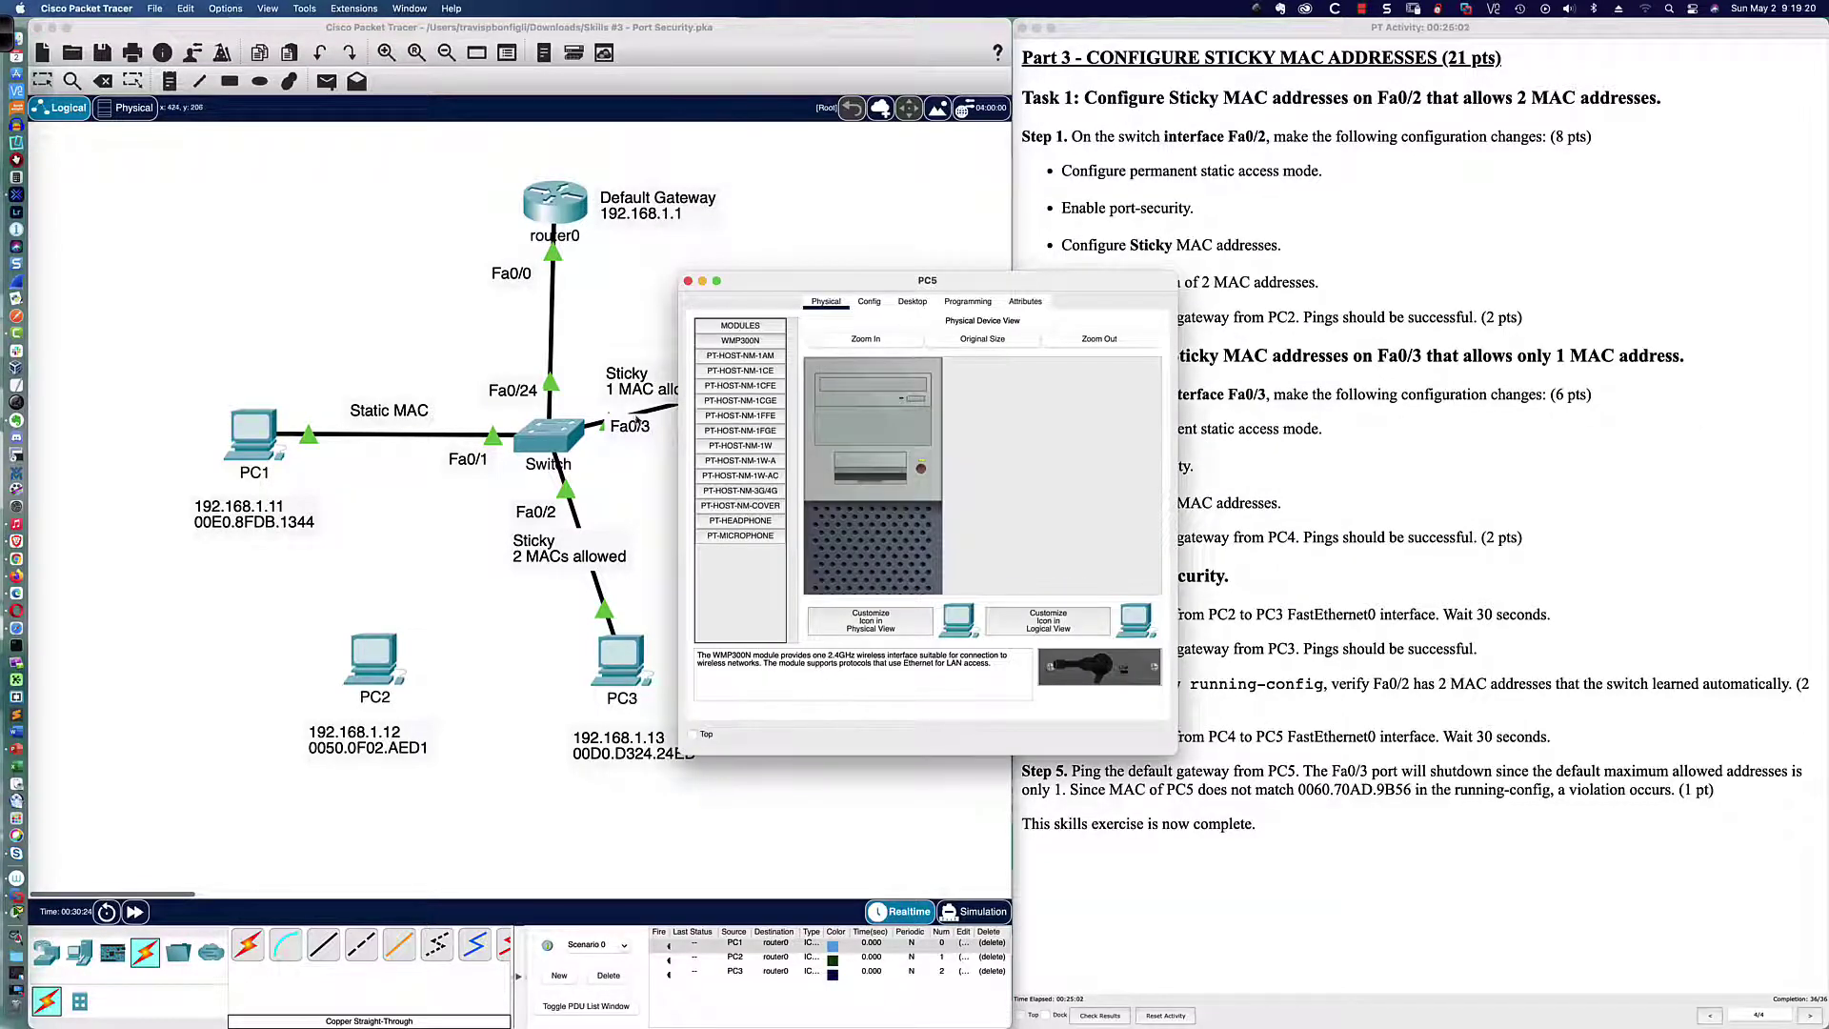
click(914, 303)
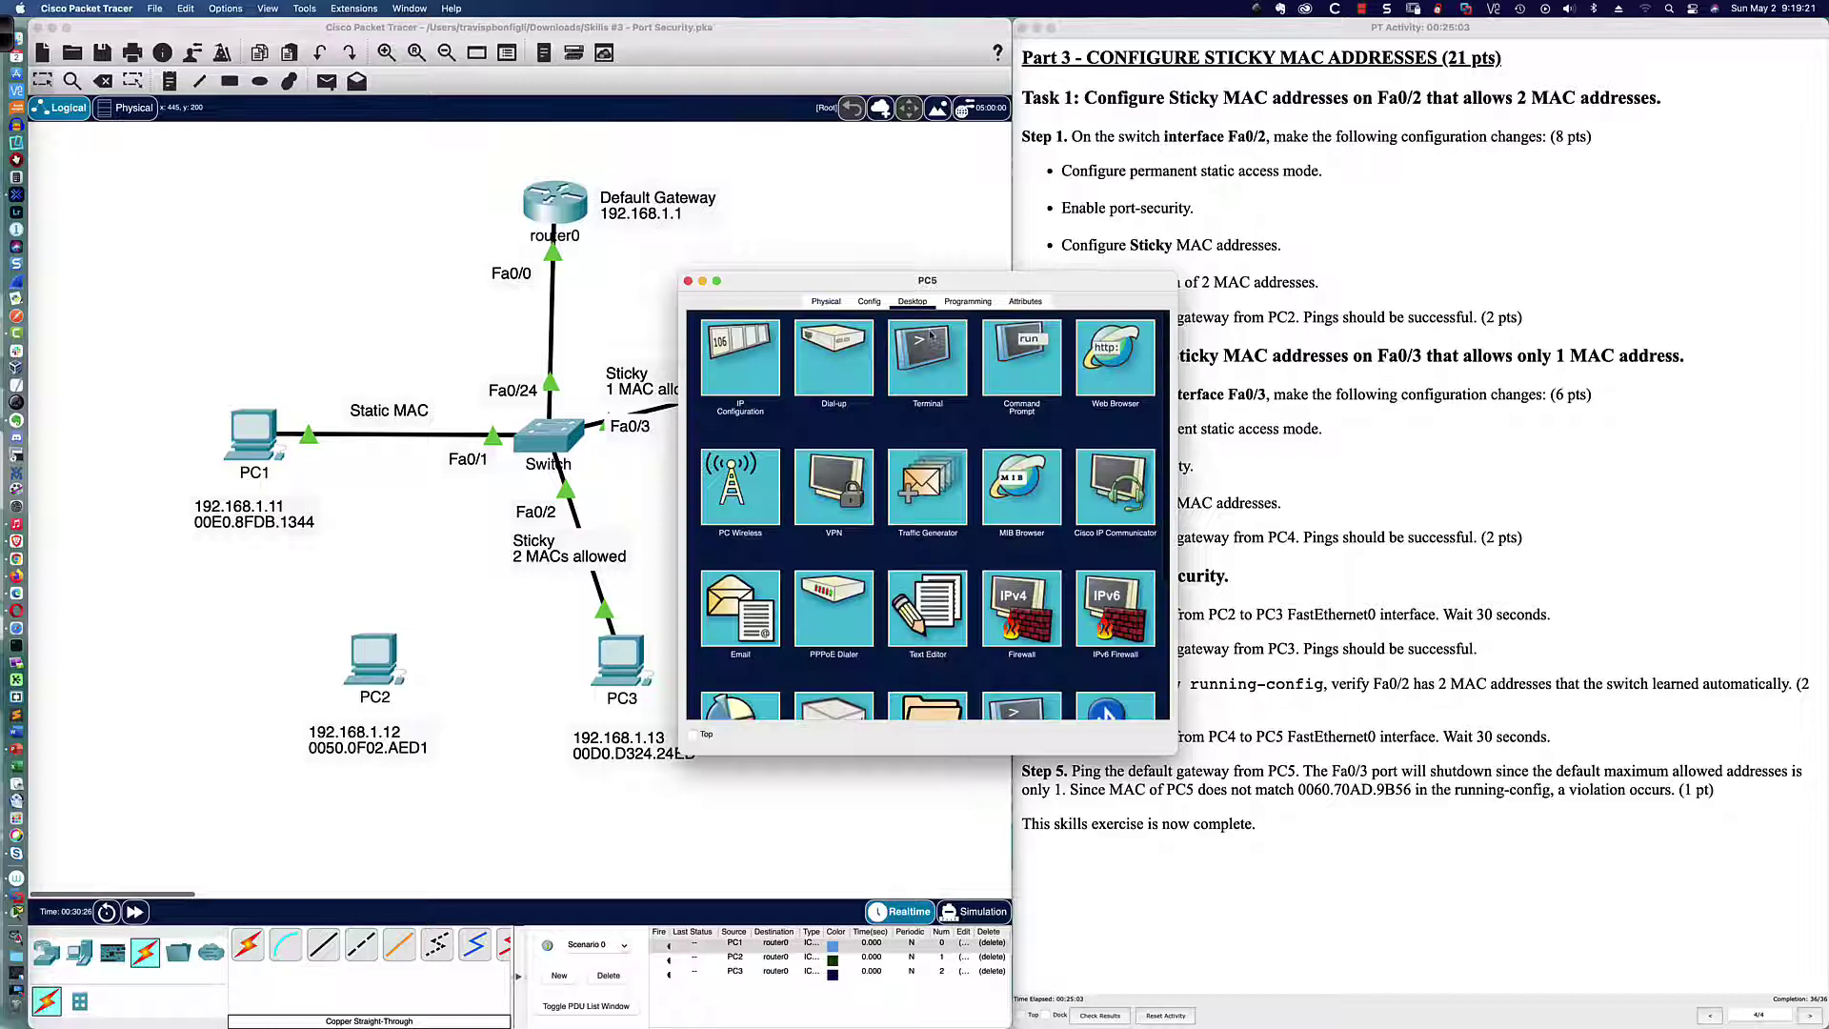
click(1021, 360)
text(ping)
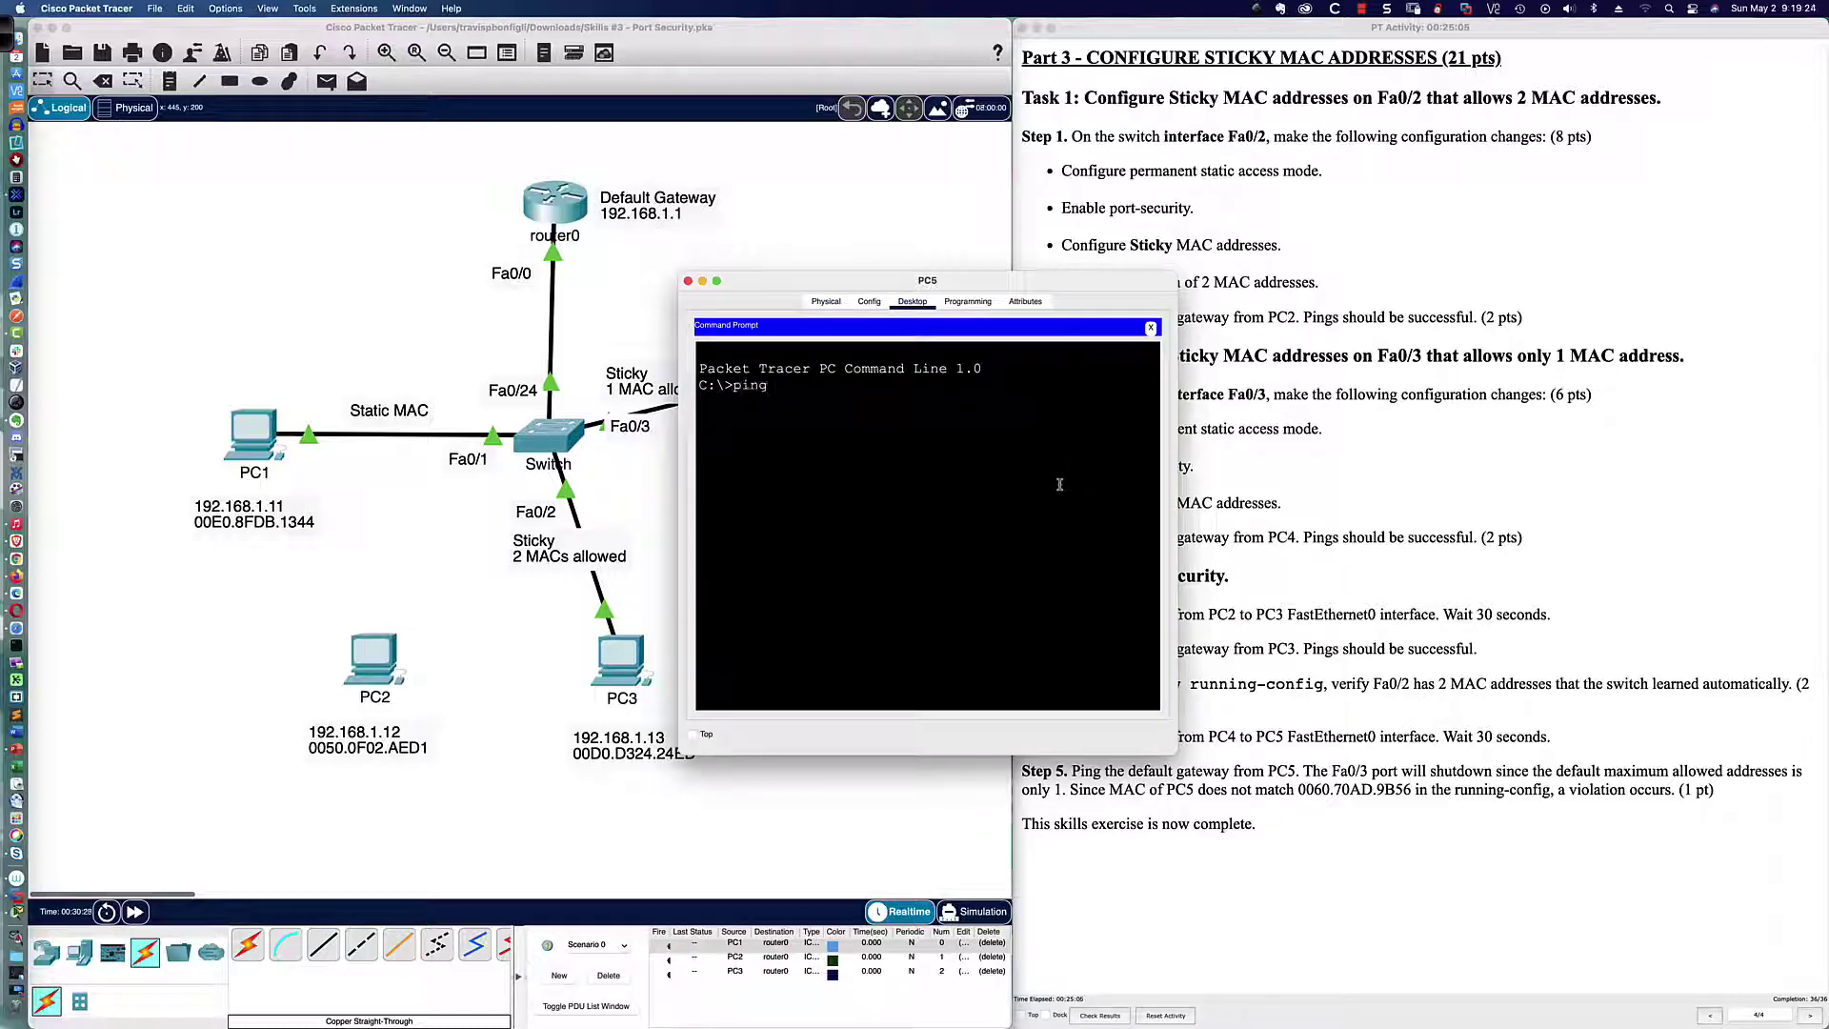
text( 192.168.1.1)
key(Return)
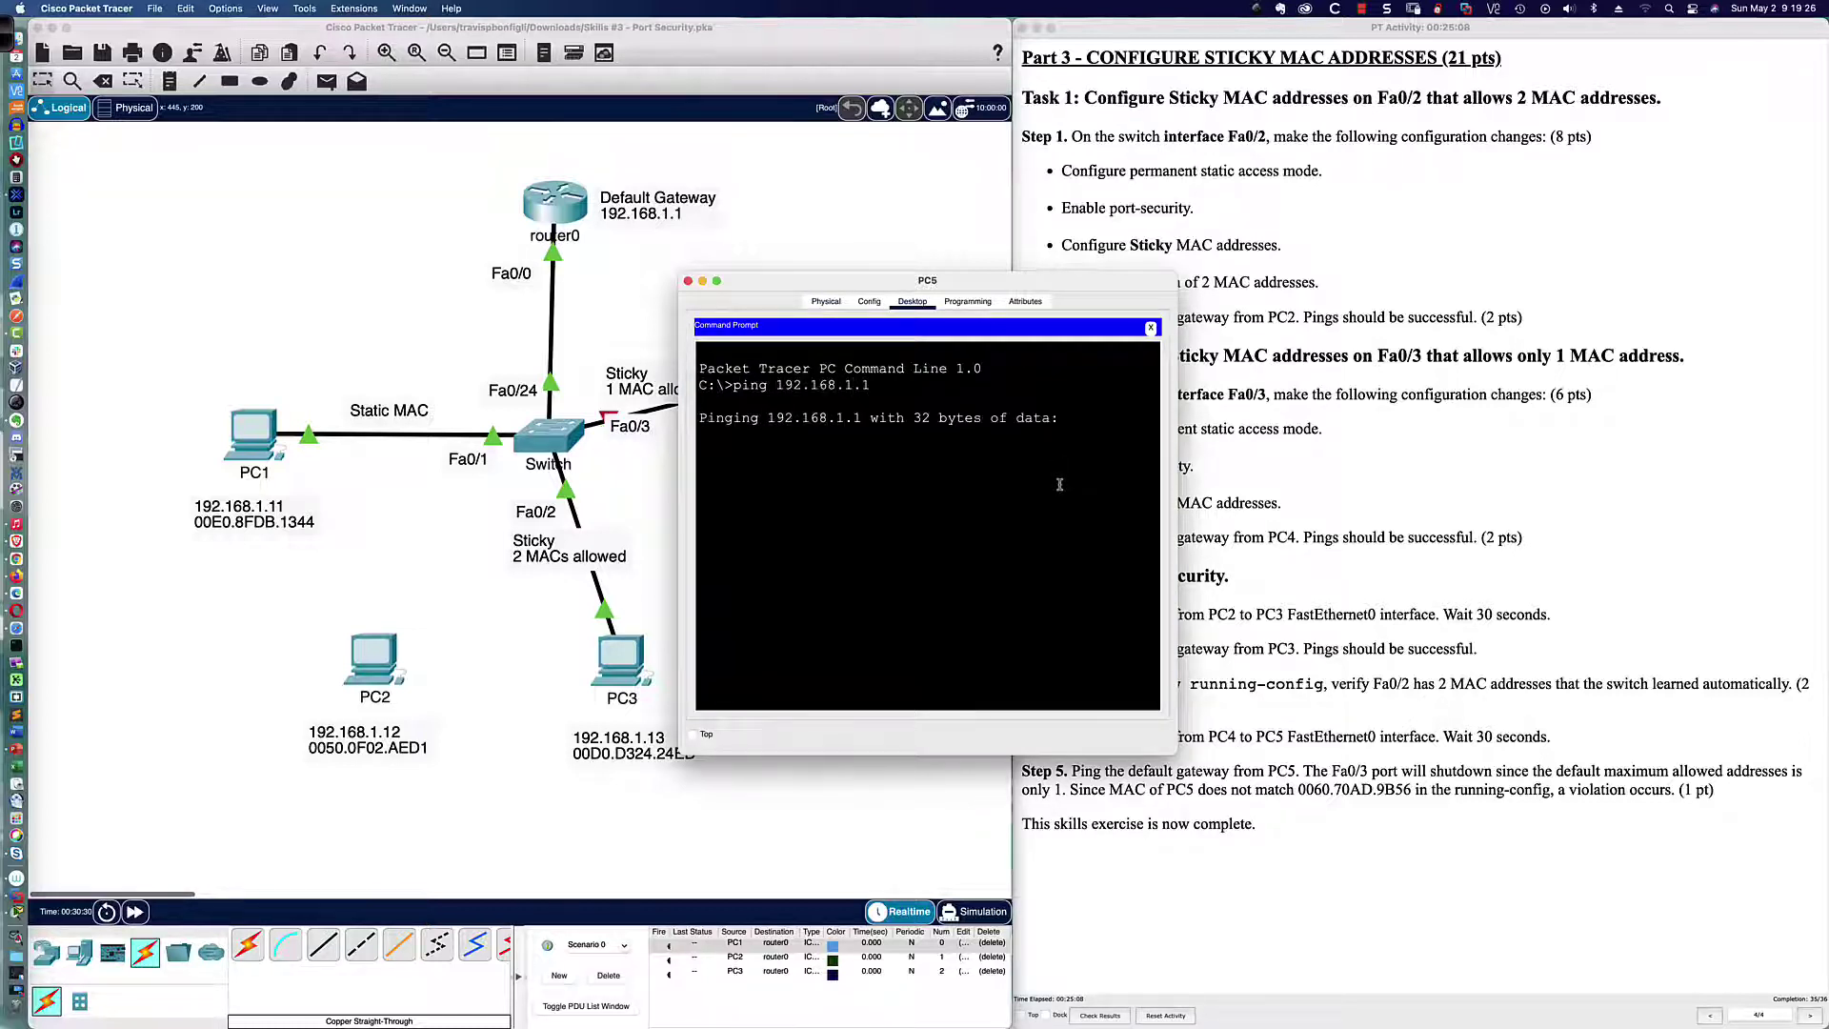
click(664, 464)
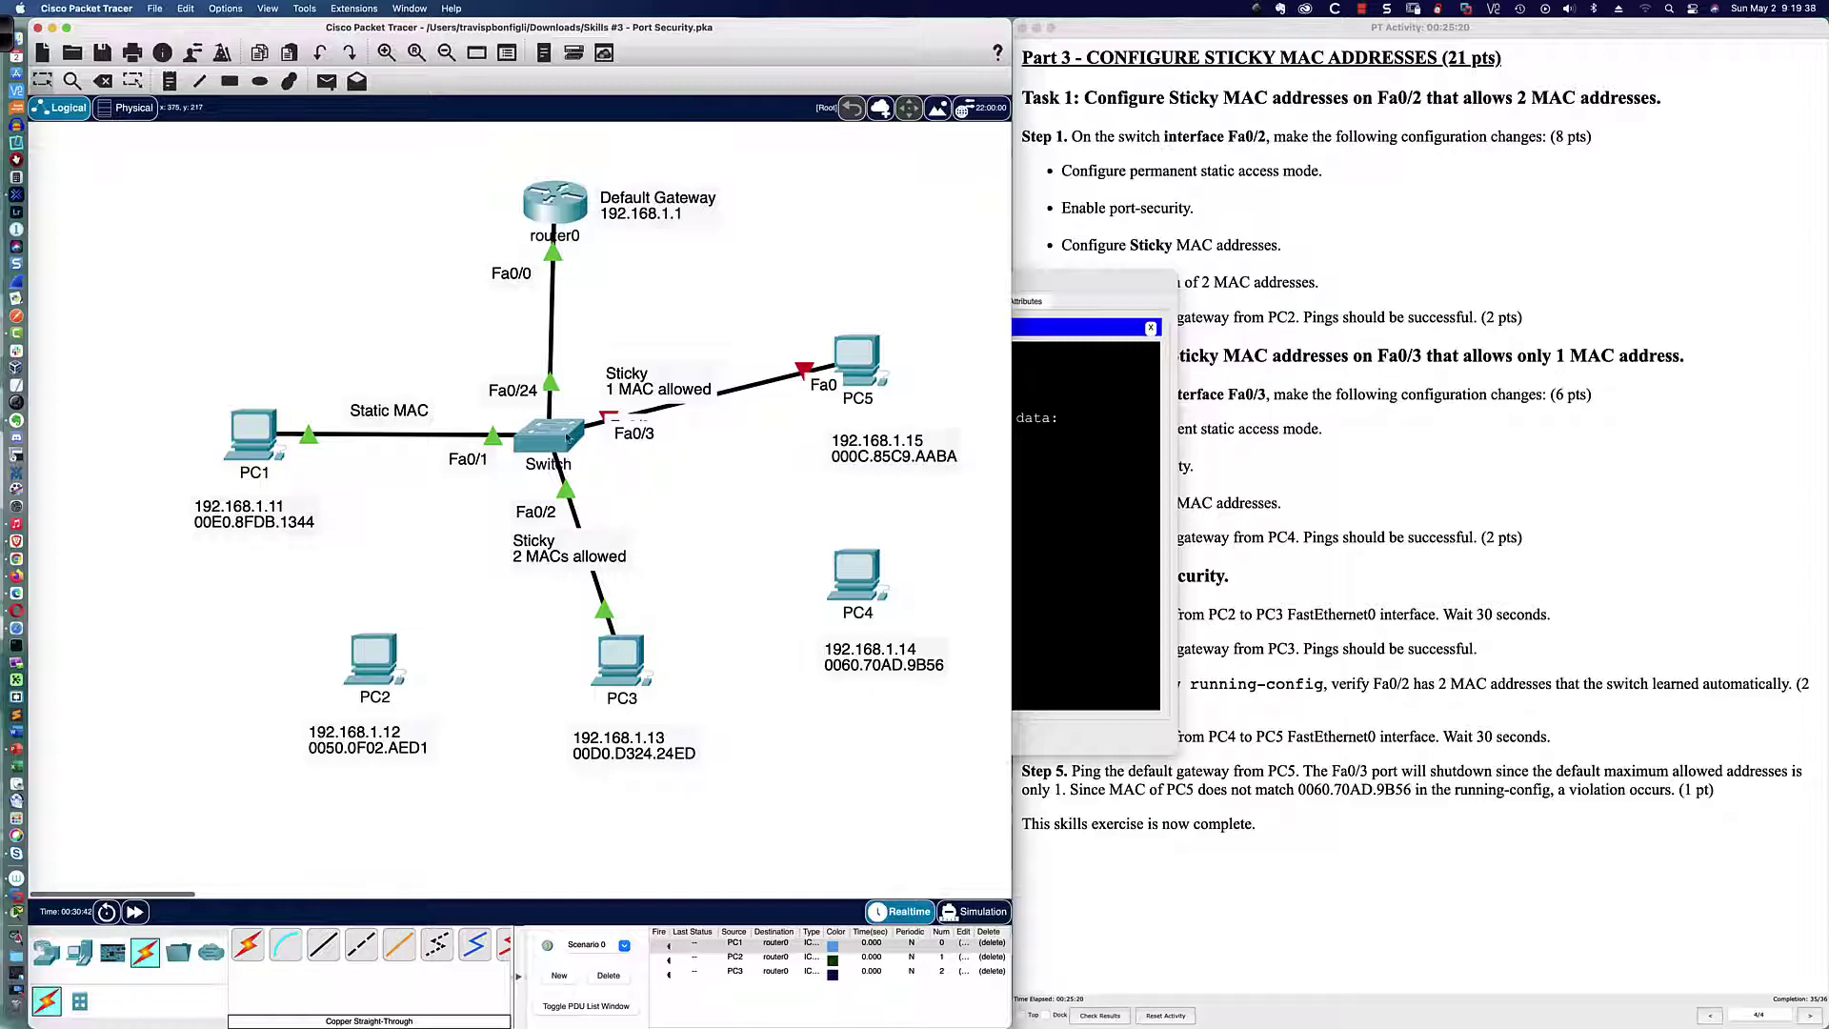
Leave the running-config listing on the switch, run do sh port-sec, and check Fa0/3's violation count and security action
click(548, 435)
text(q)
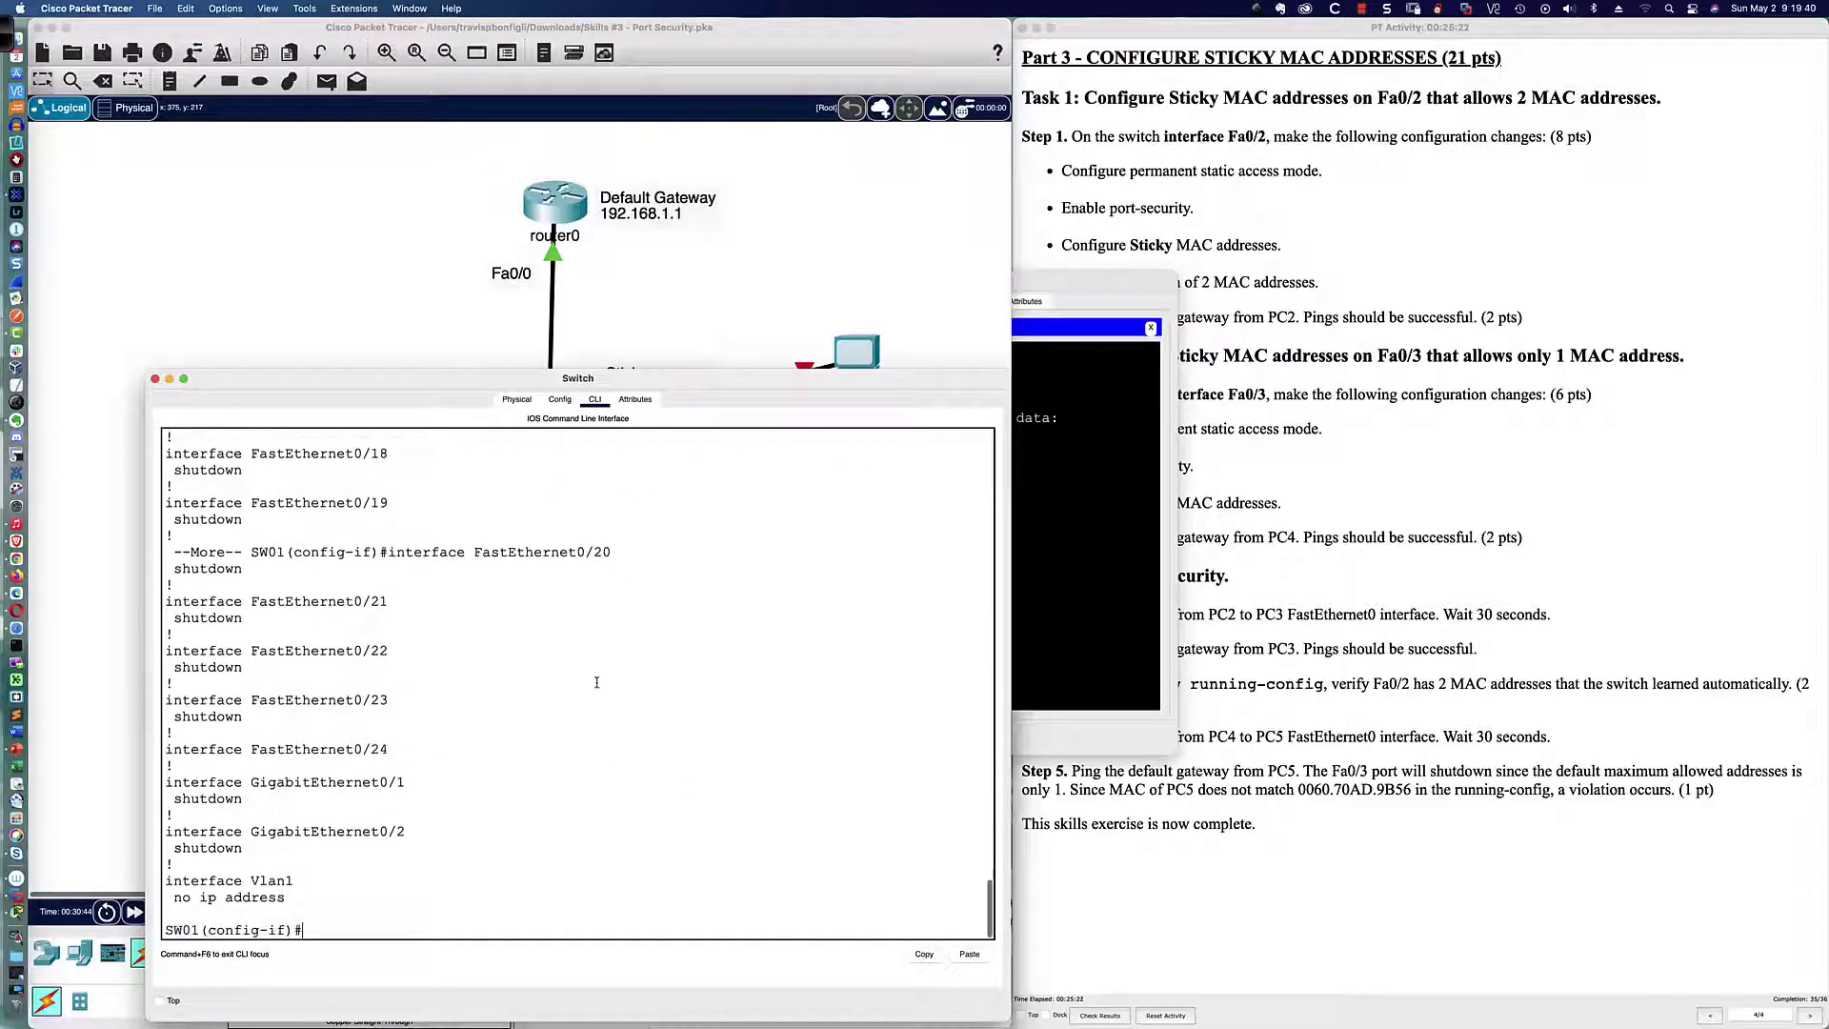
text(do sh port-sec)
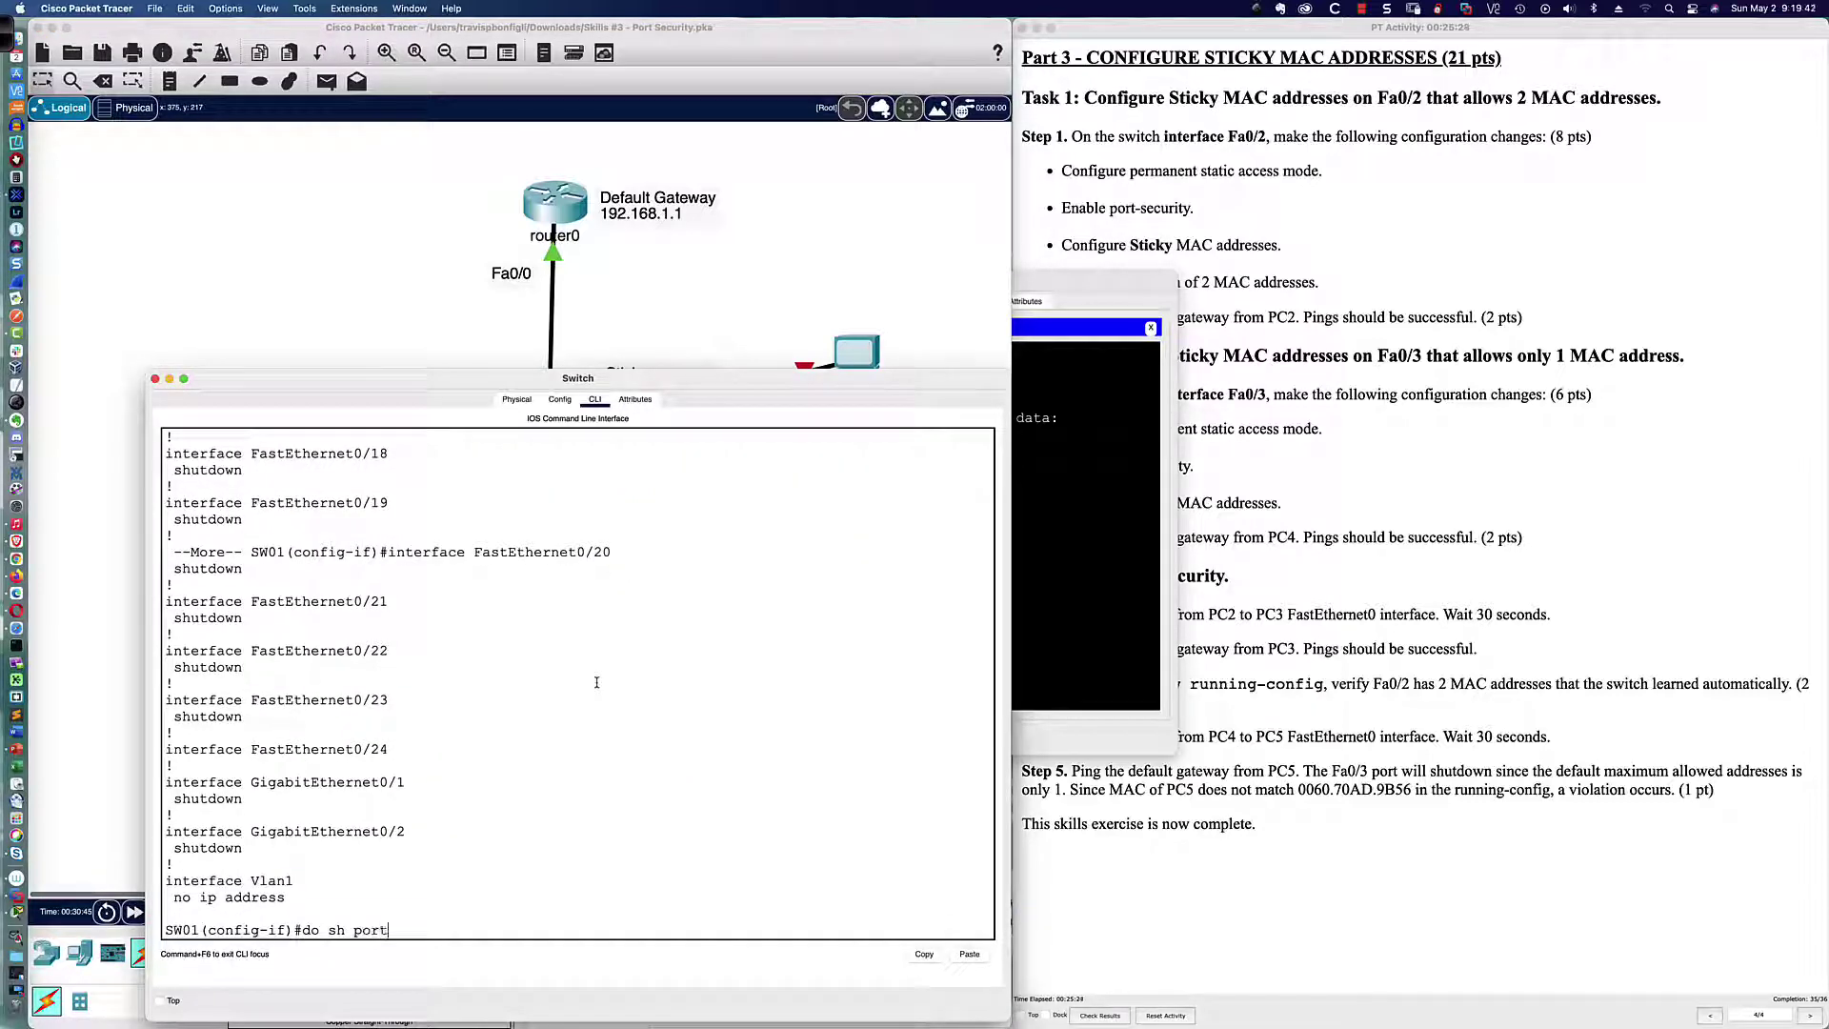
key(Tab)
key(Return)
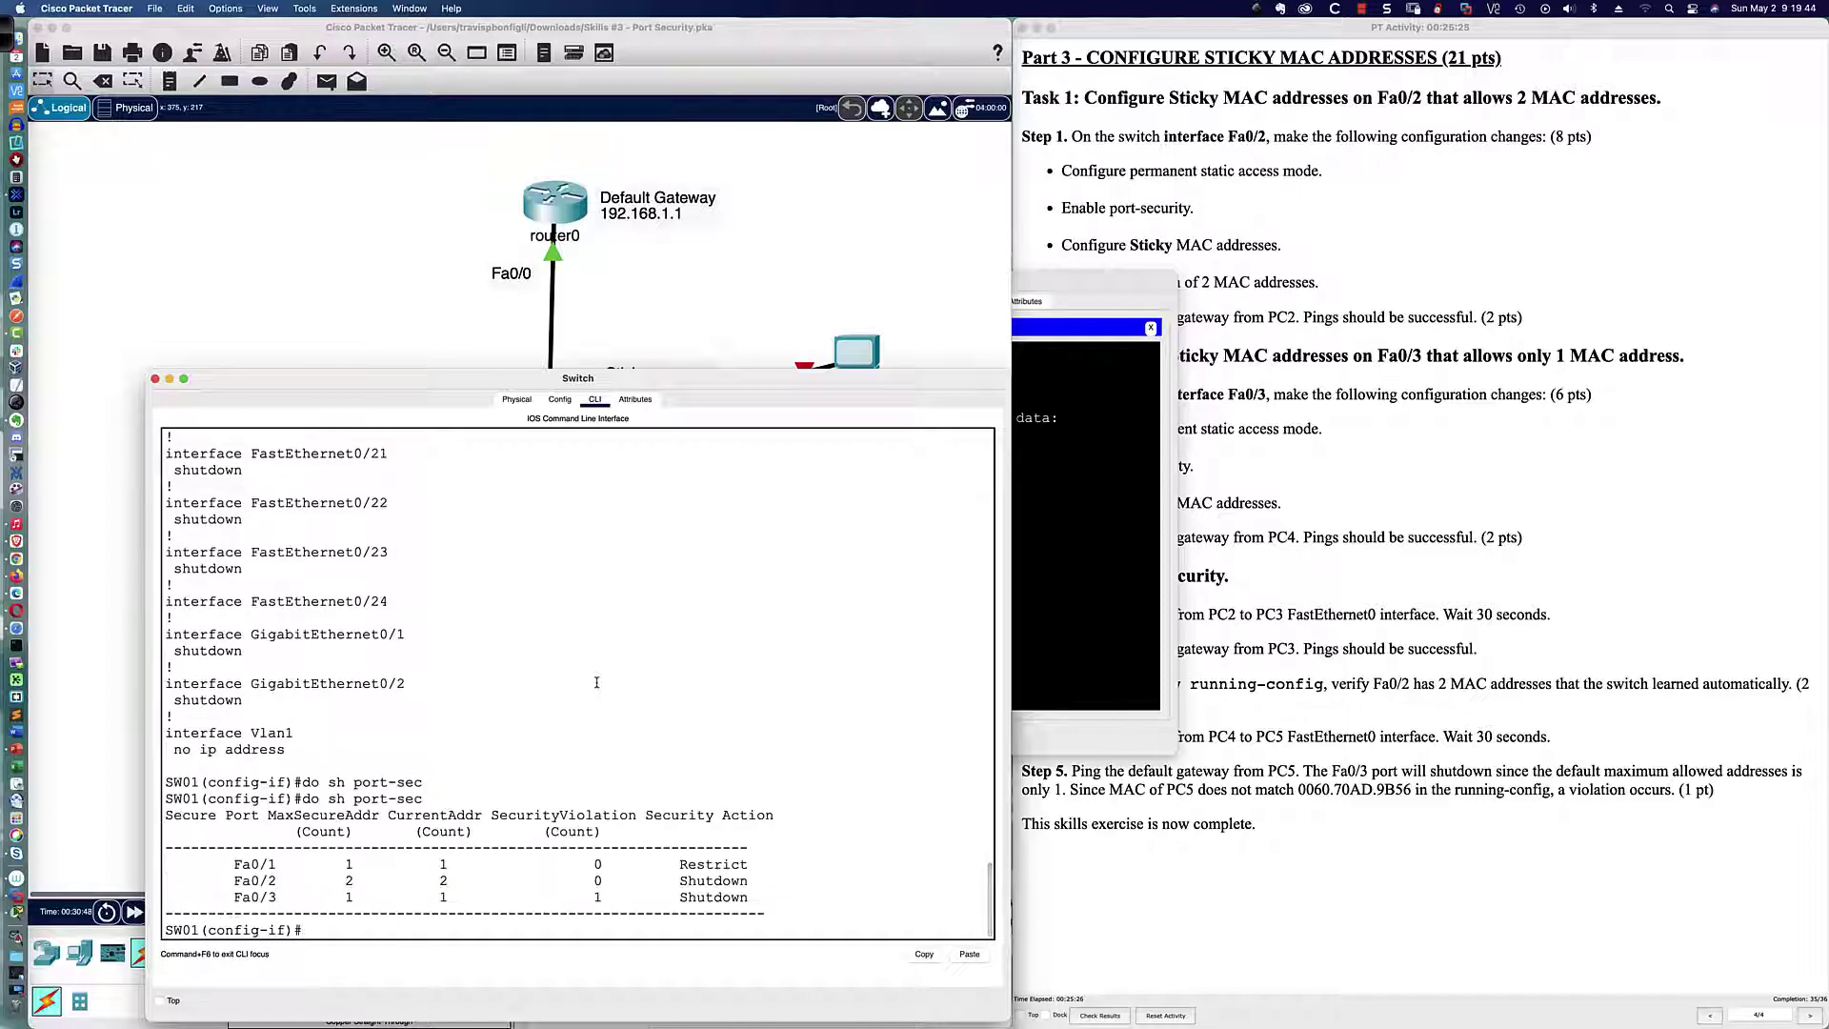
drag(591, 896, 749, 897)
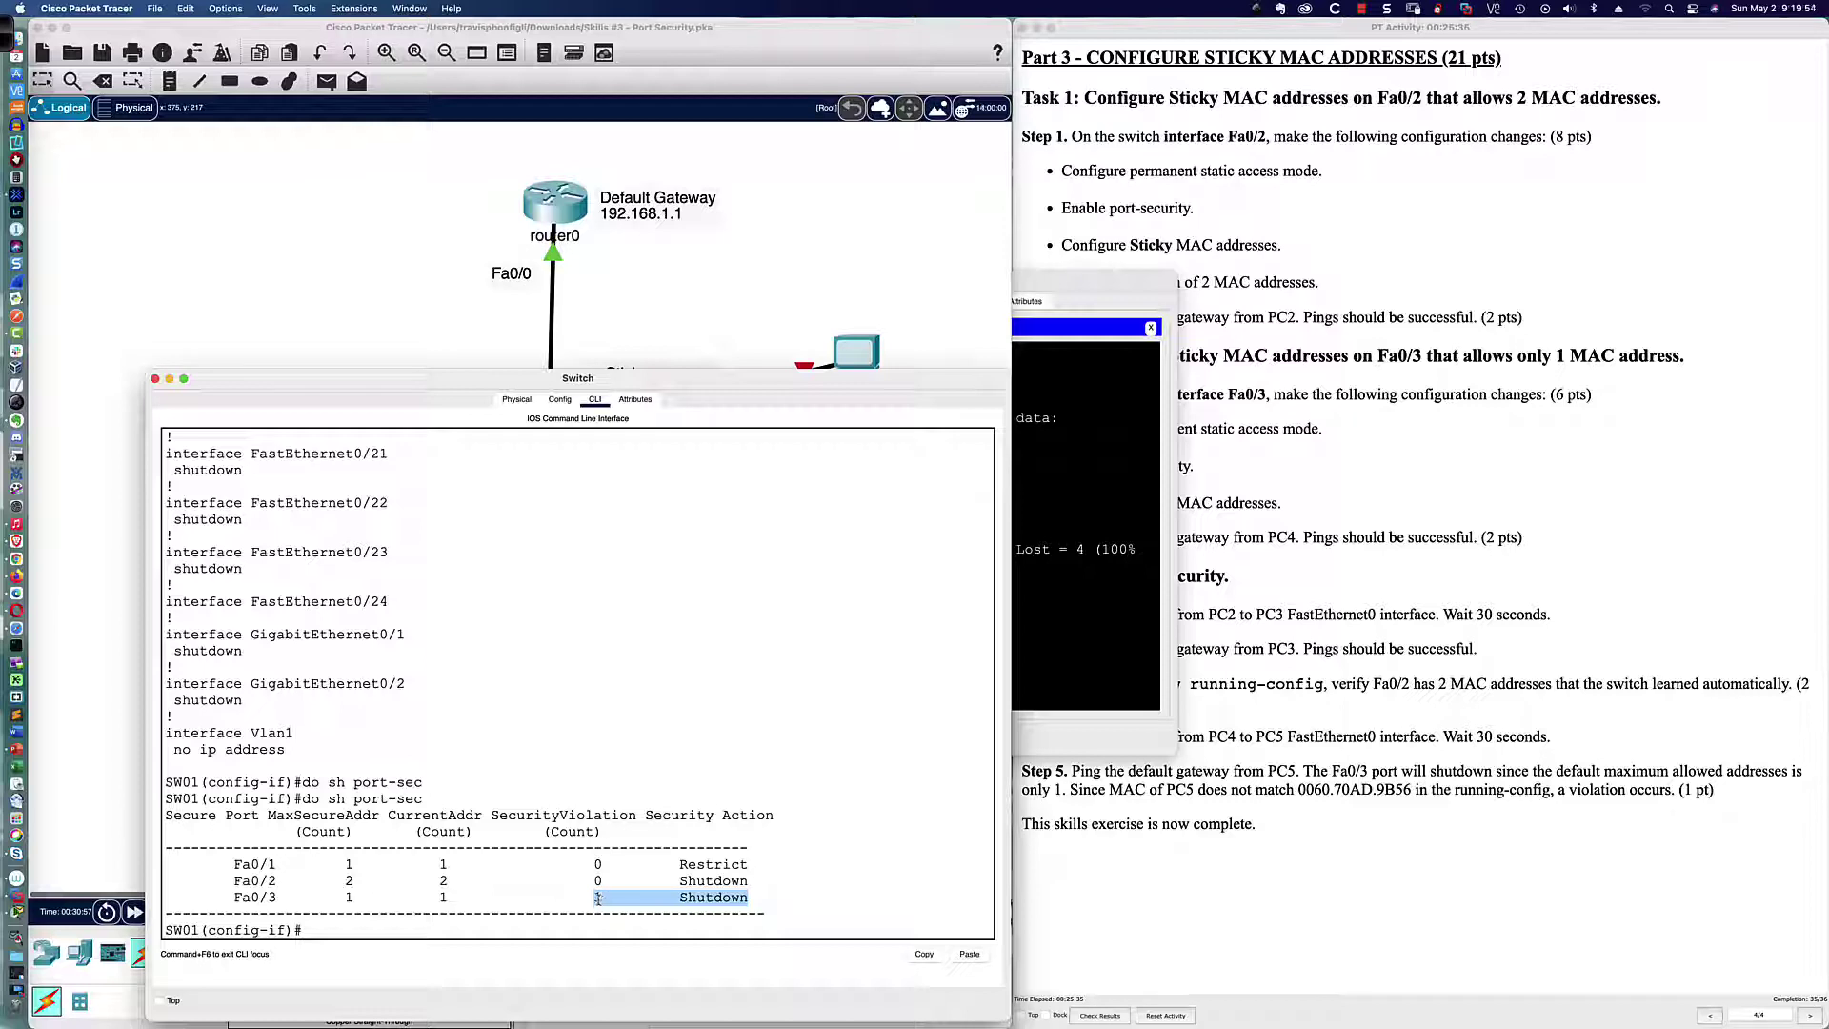
click(599, 899)
double_click(600, 898)
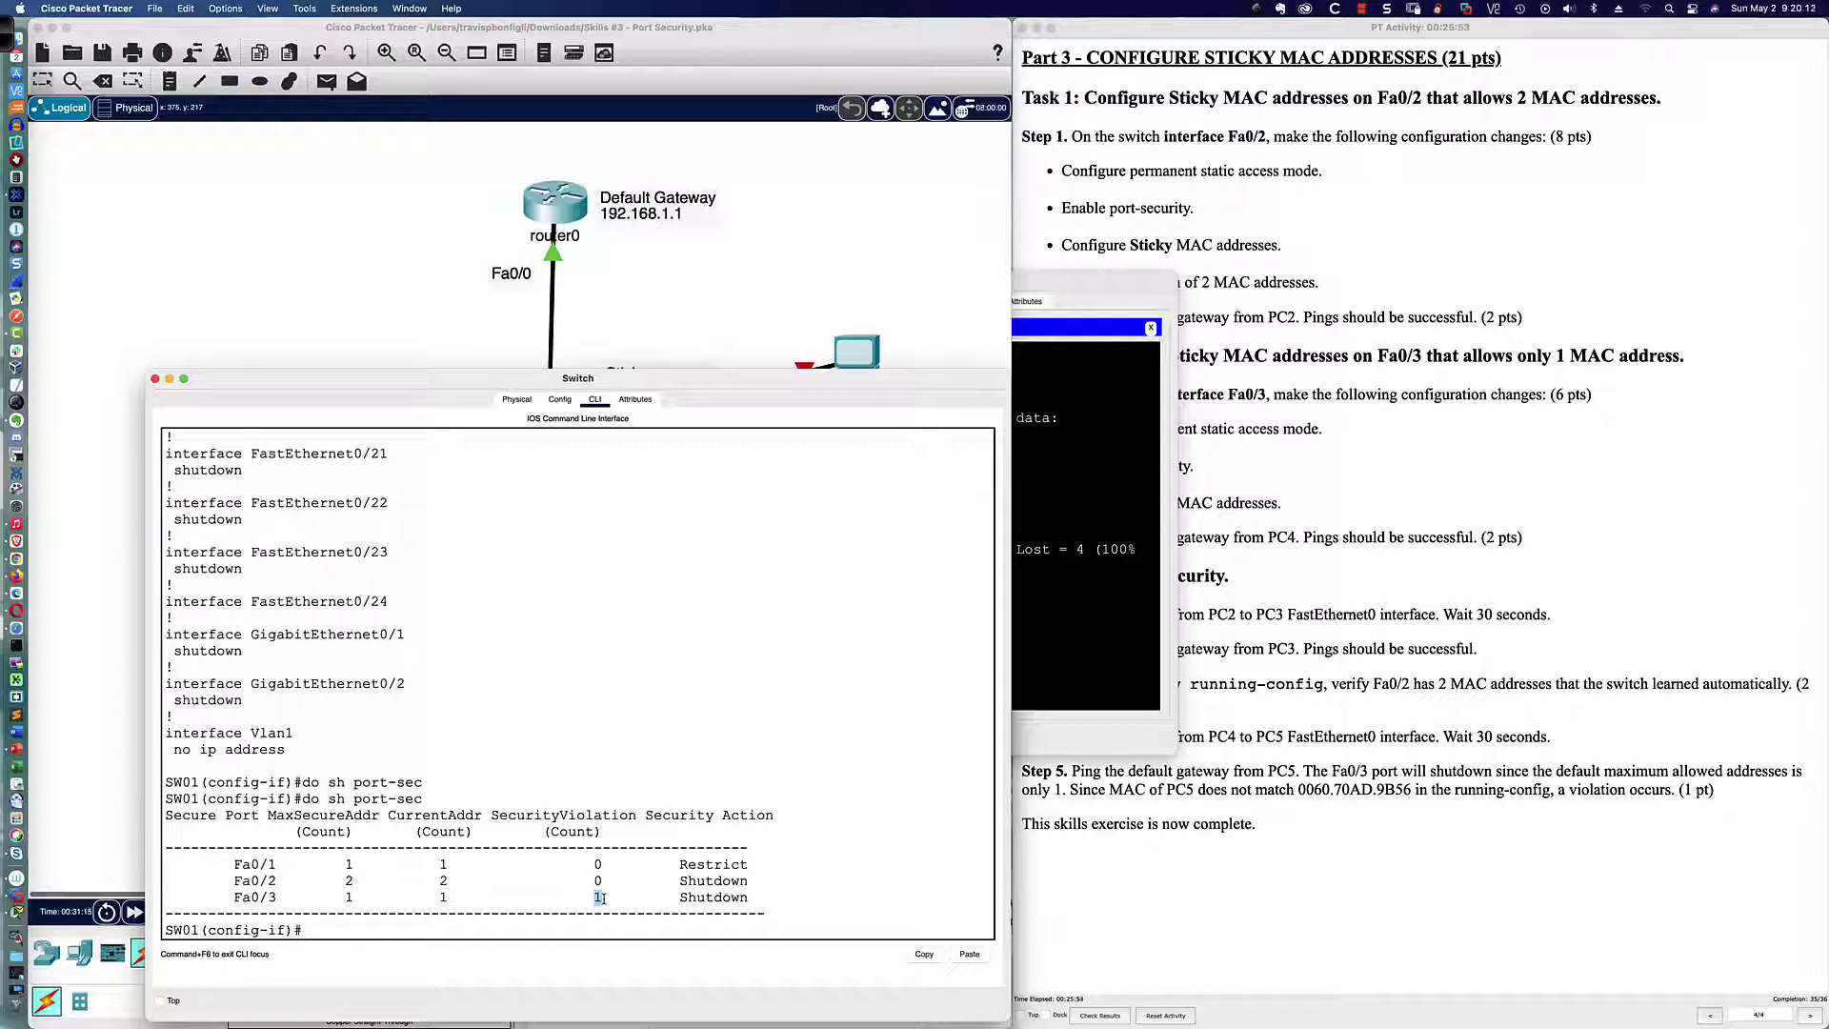
click(774, 902)
scroll(778, 641, down, 1)
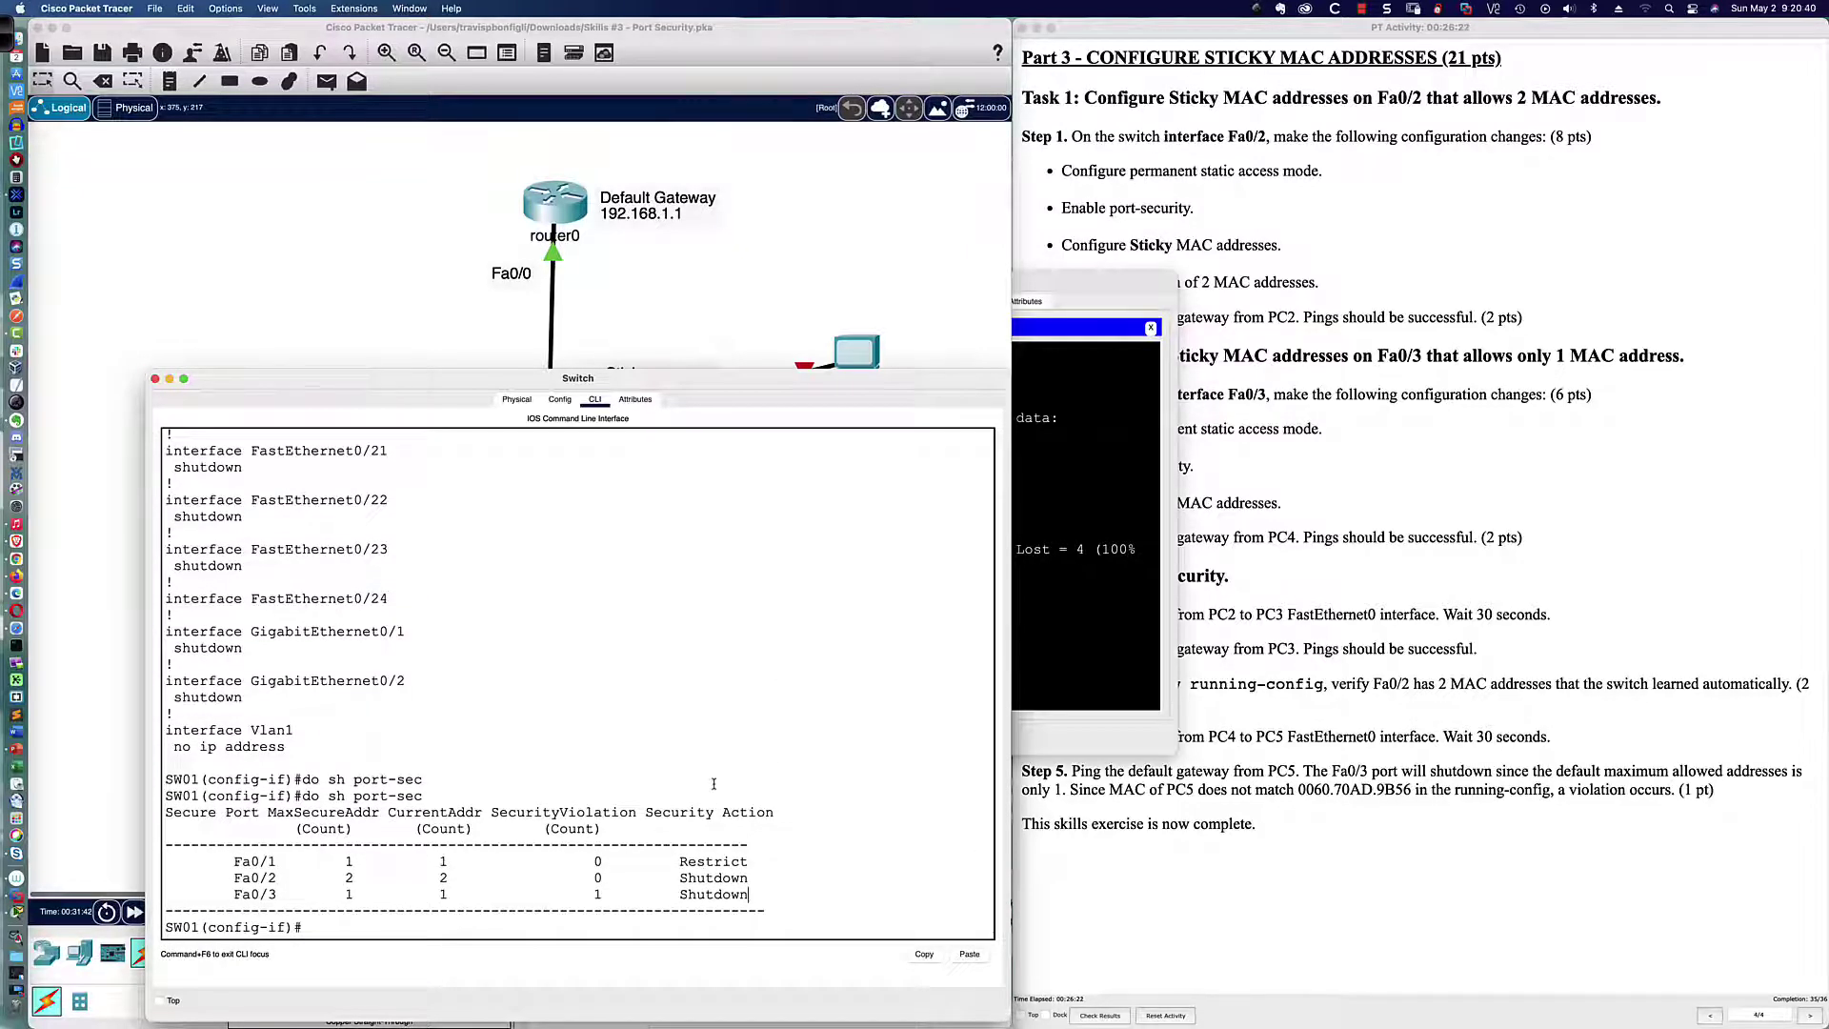
Exit configuration mode, look up the port-security show options, and run show port-security interface fa0/3
text(end)
key(Return)
text(show )
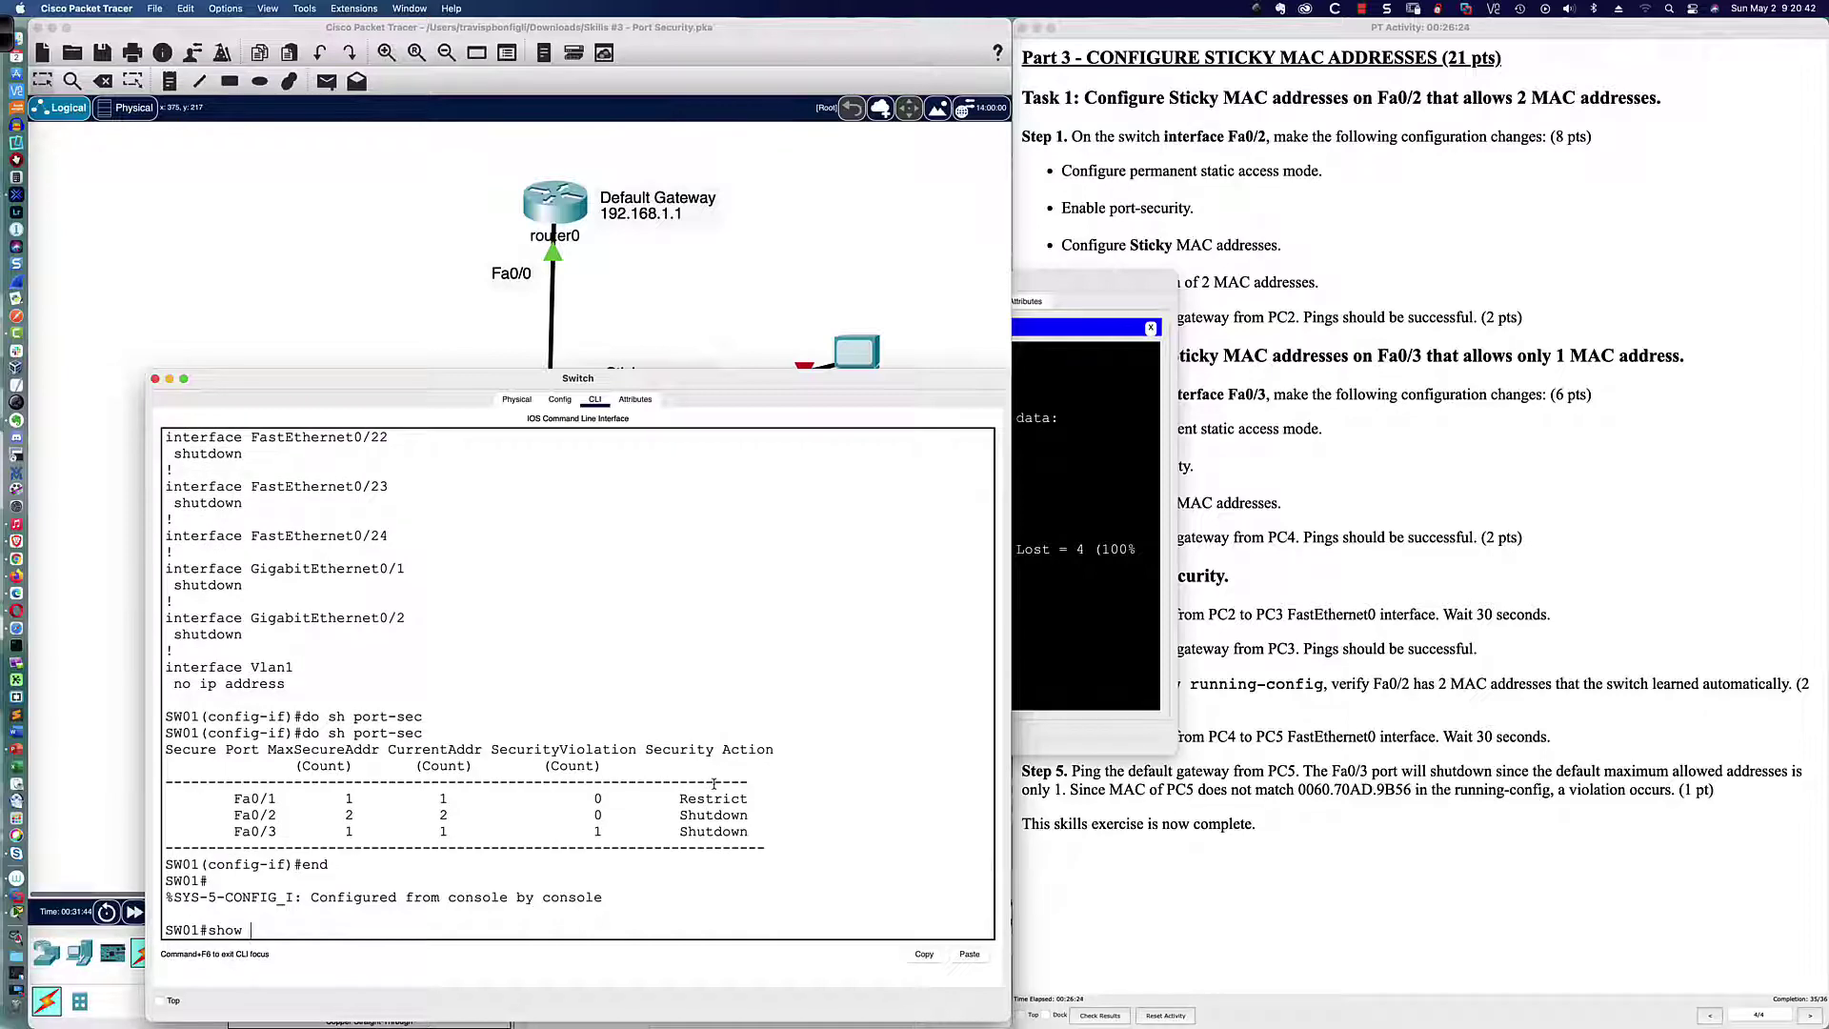
text(?show port)
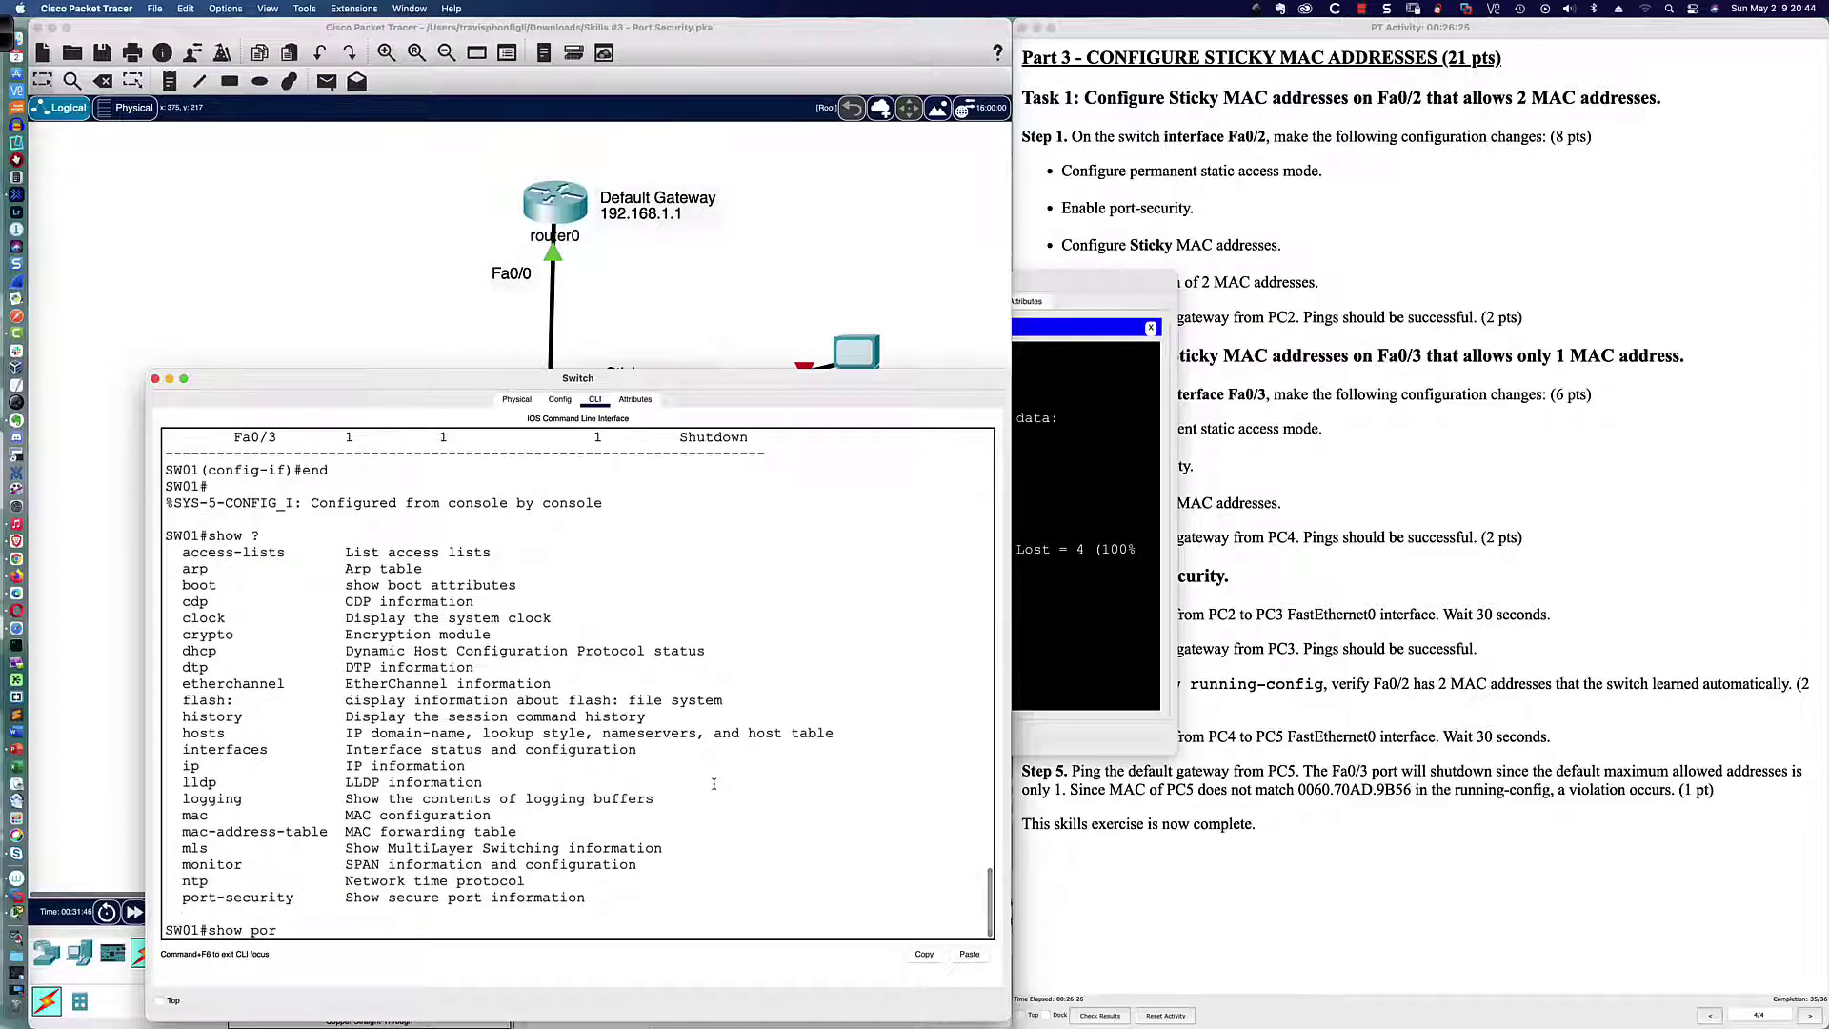
key(Tab)
text(?in)
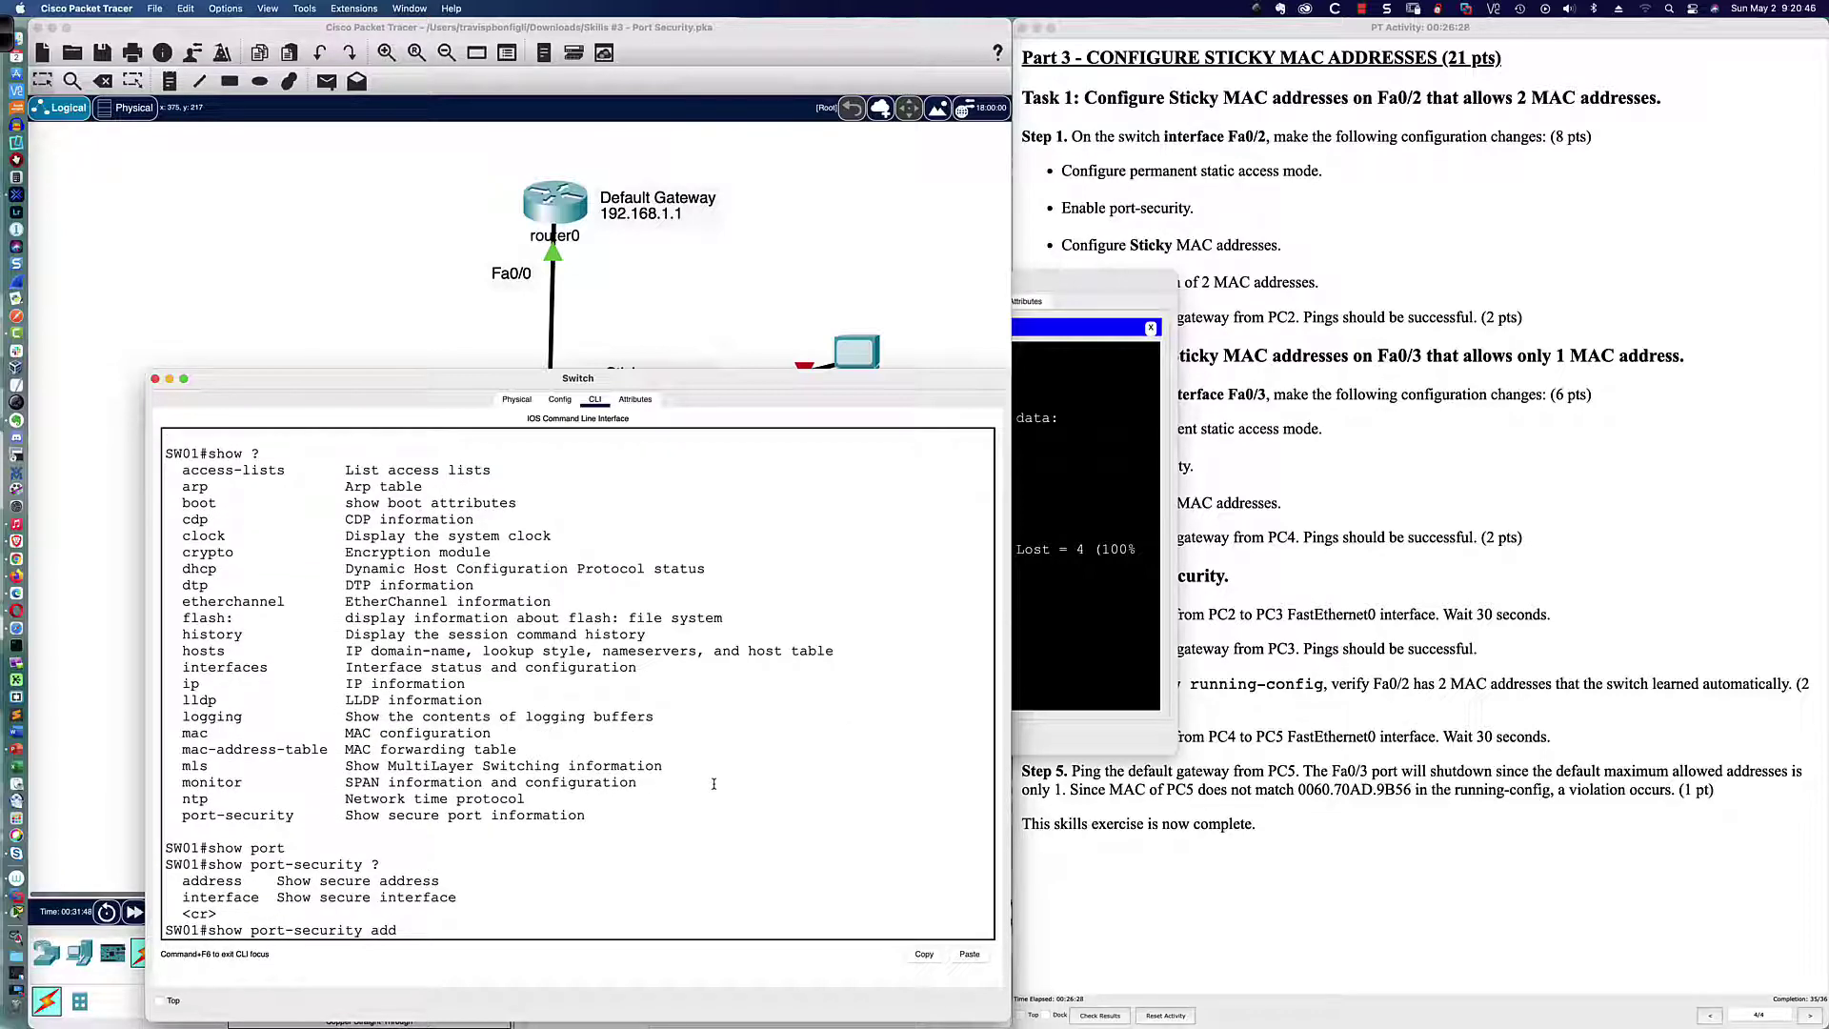
text(t)
key(Tab)
text(fa0/3)
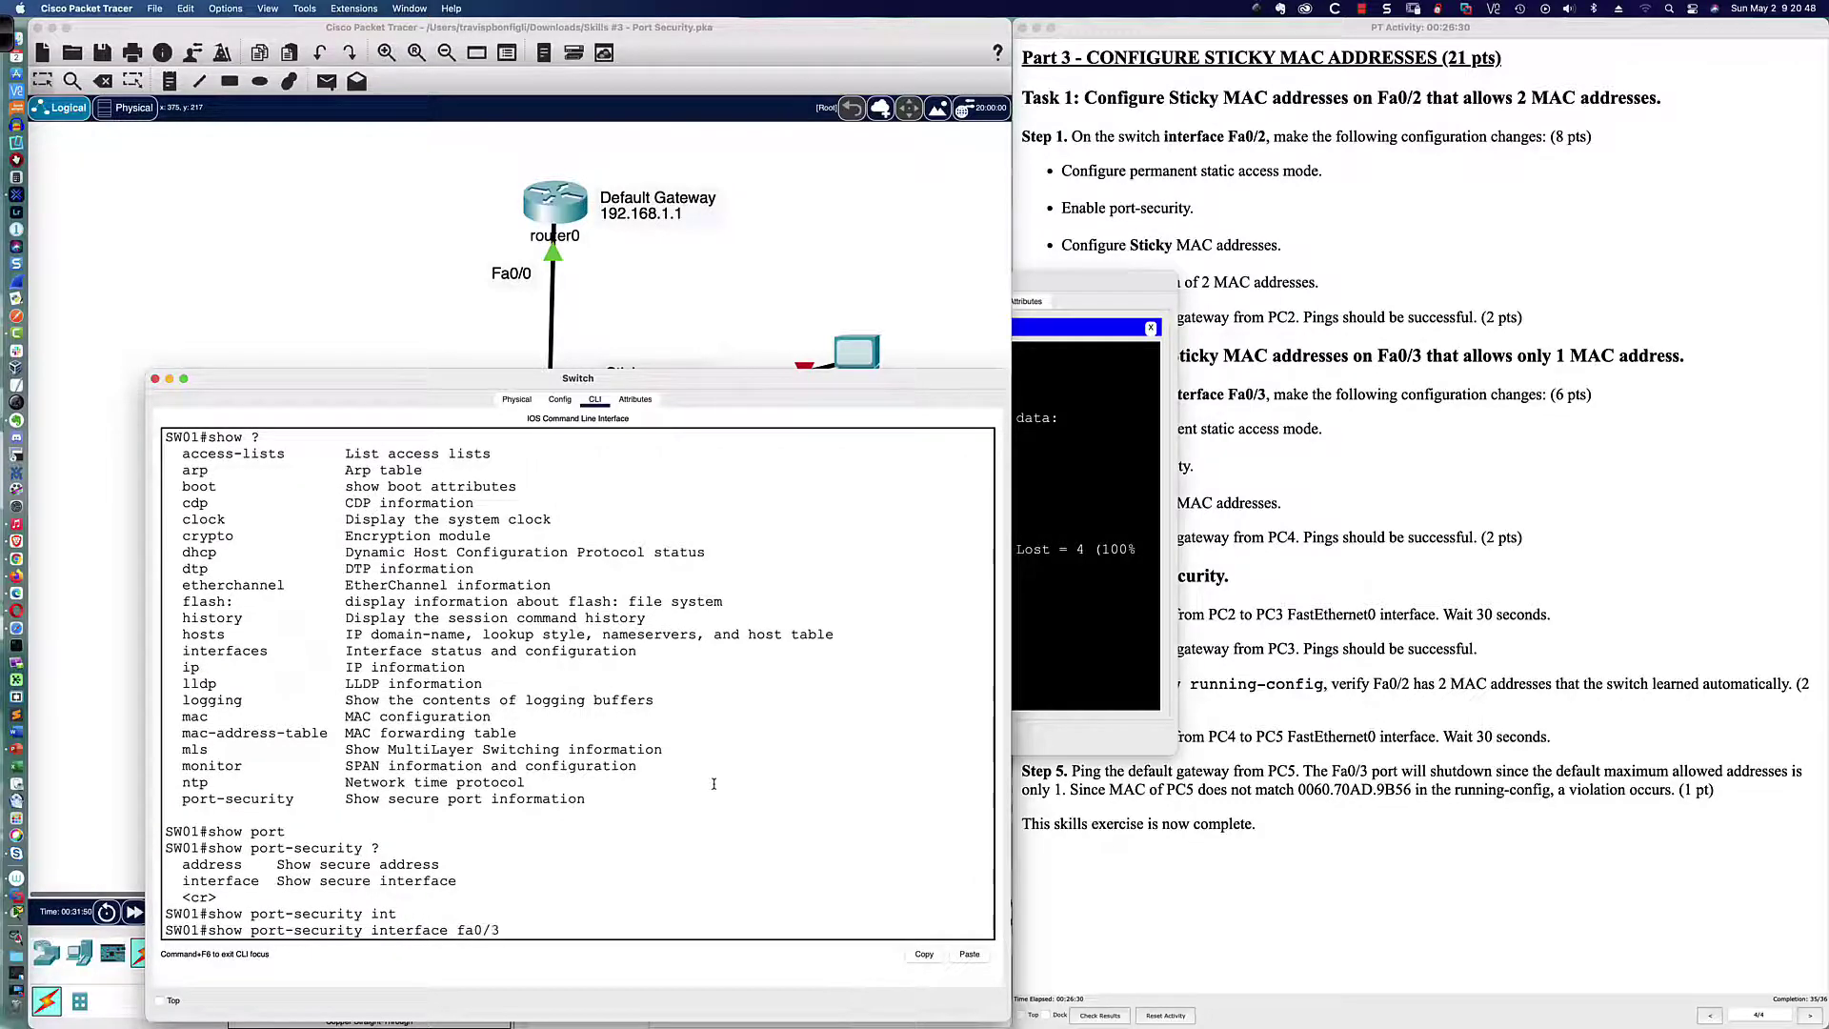
key(Return)
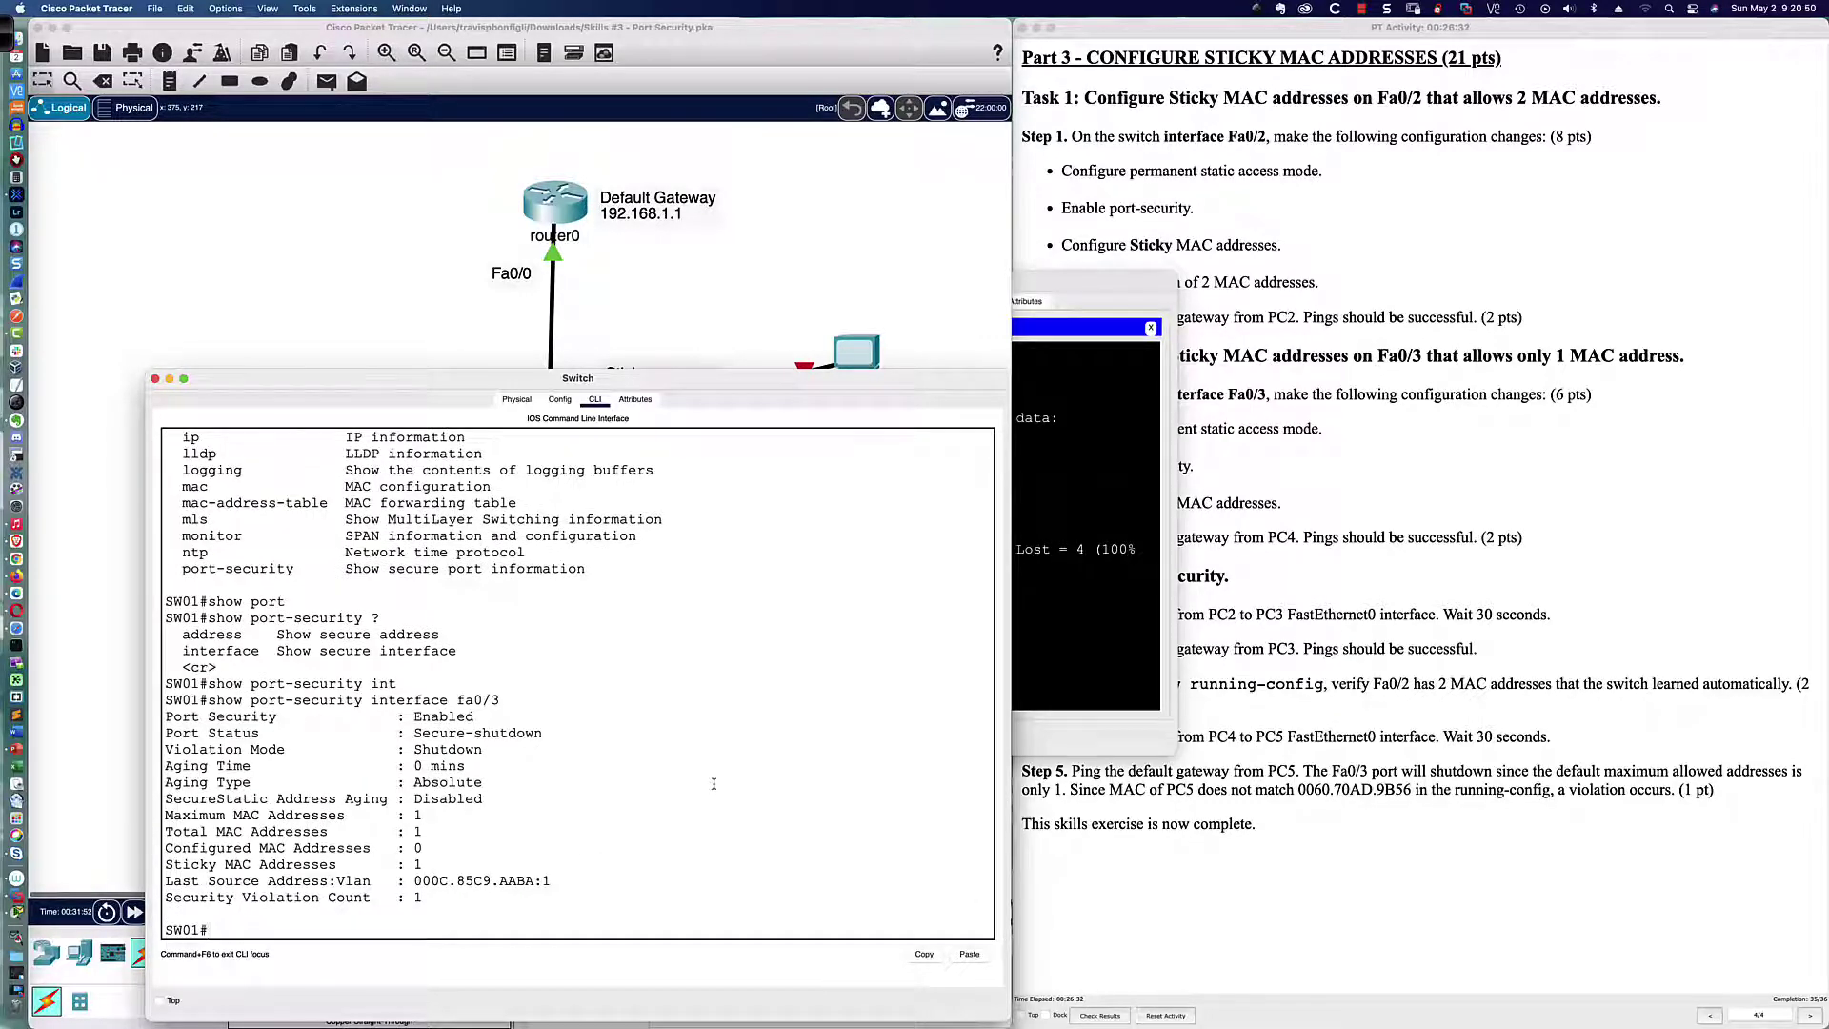
Review the Port Status and Violation Mode lines for Fa0/3, then return to the topology
drag(165, 732, 542, 738)
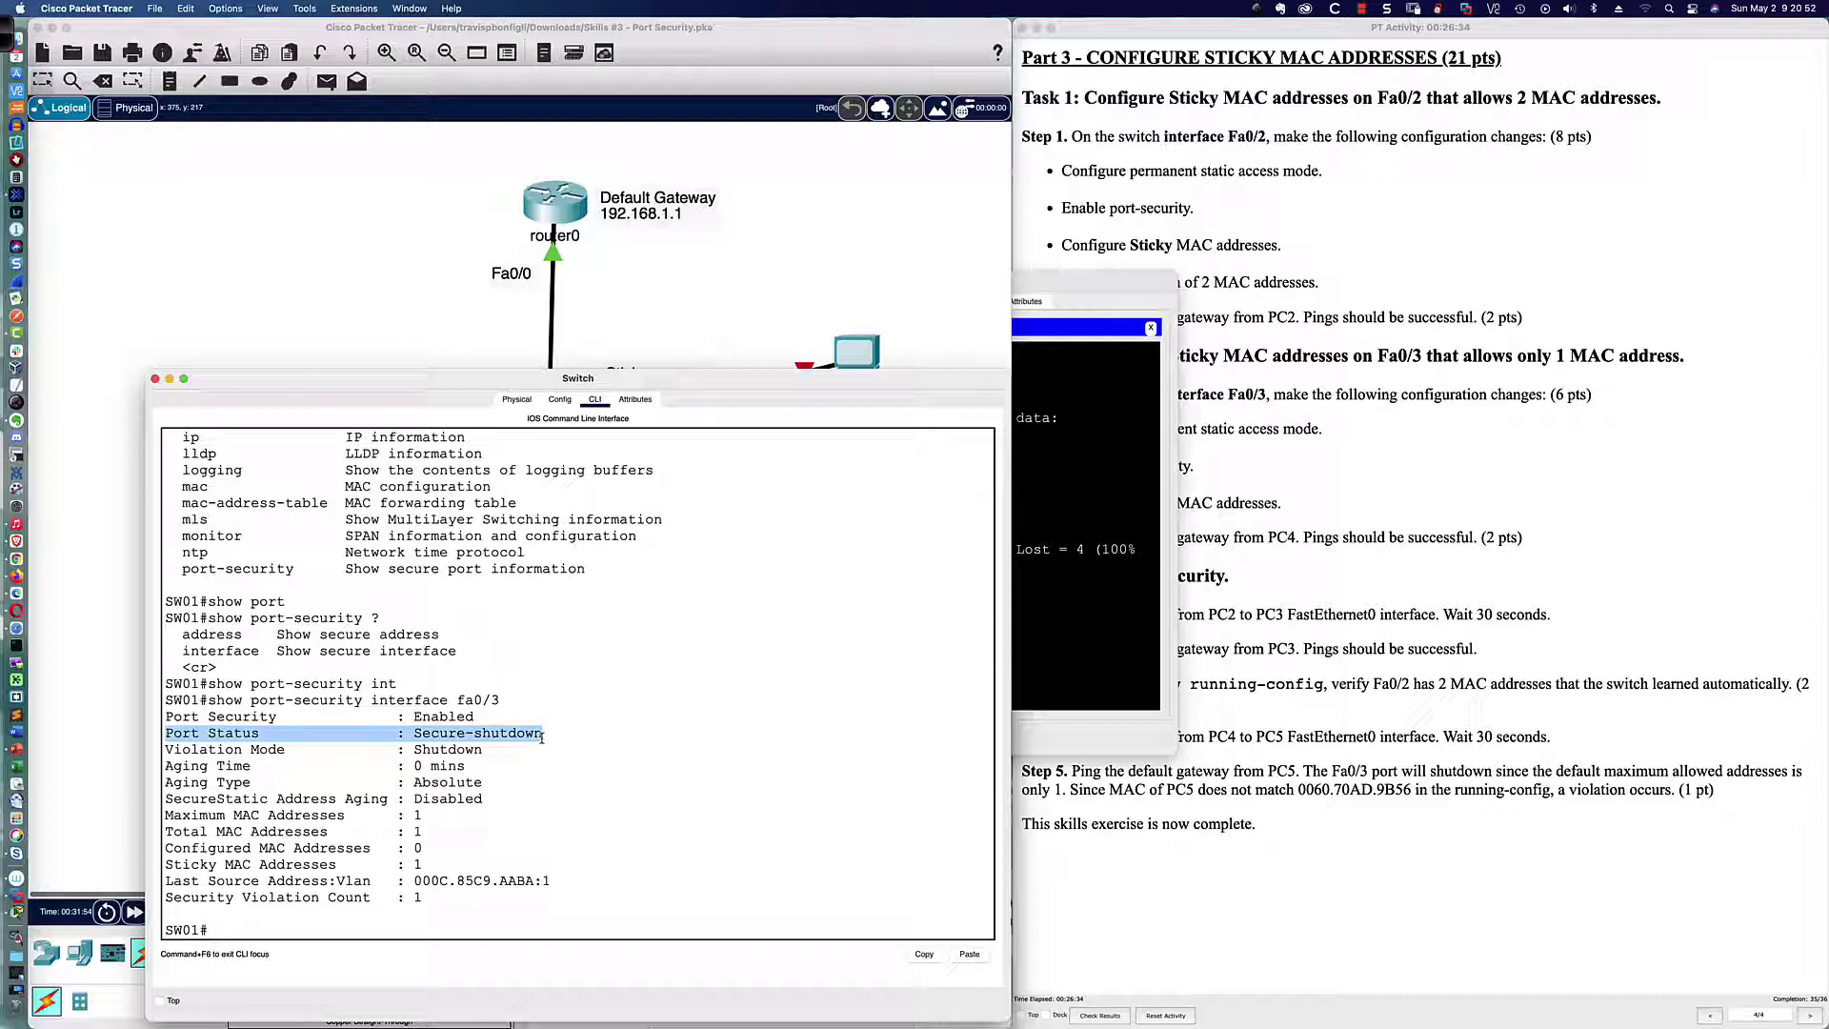
drag(166, 749, 498, 749)
click(566, 784)
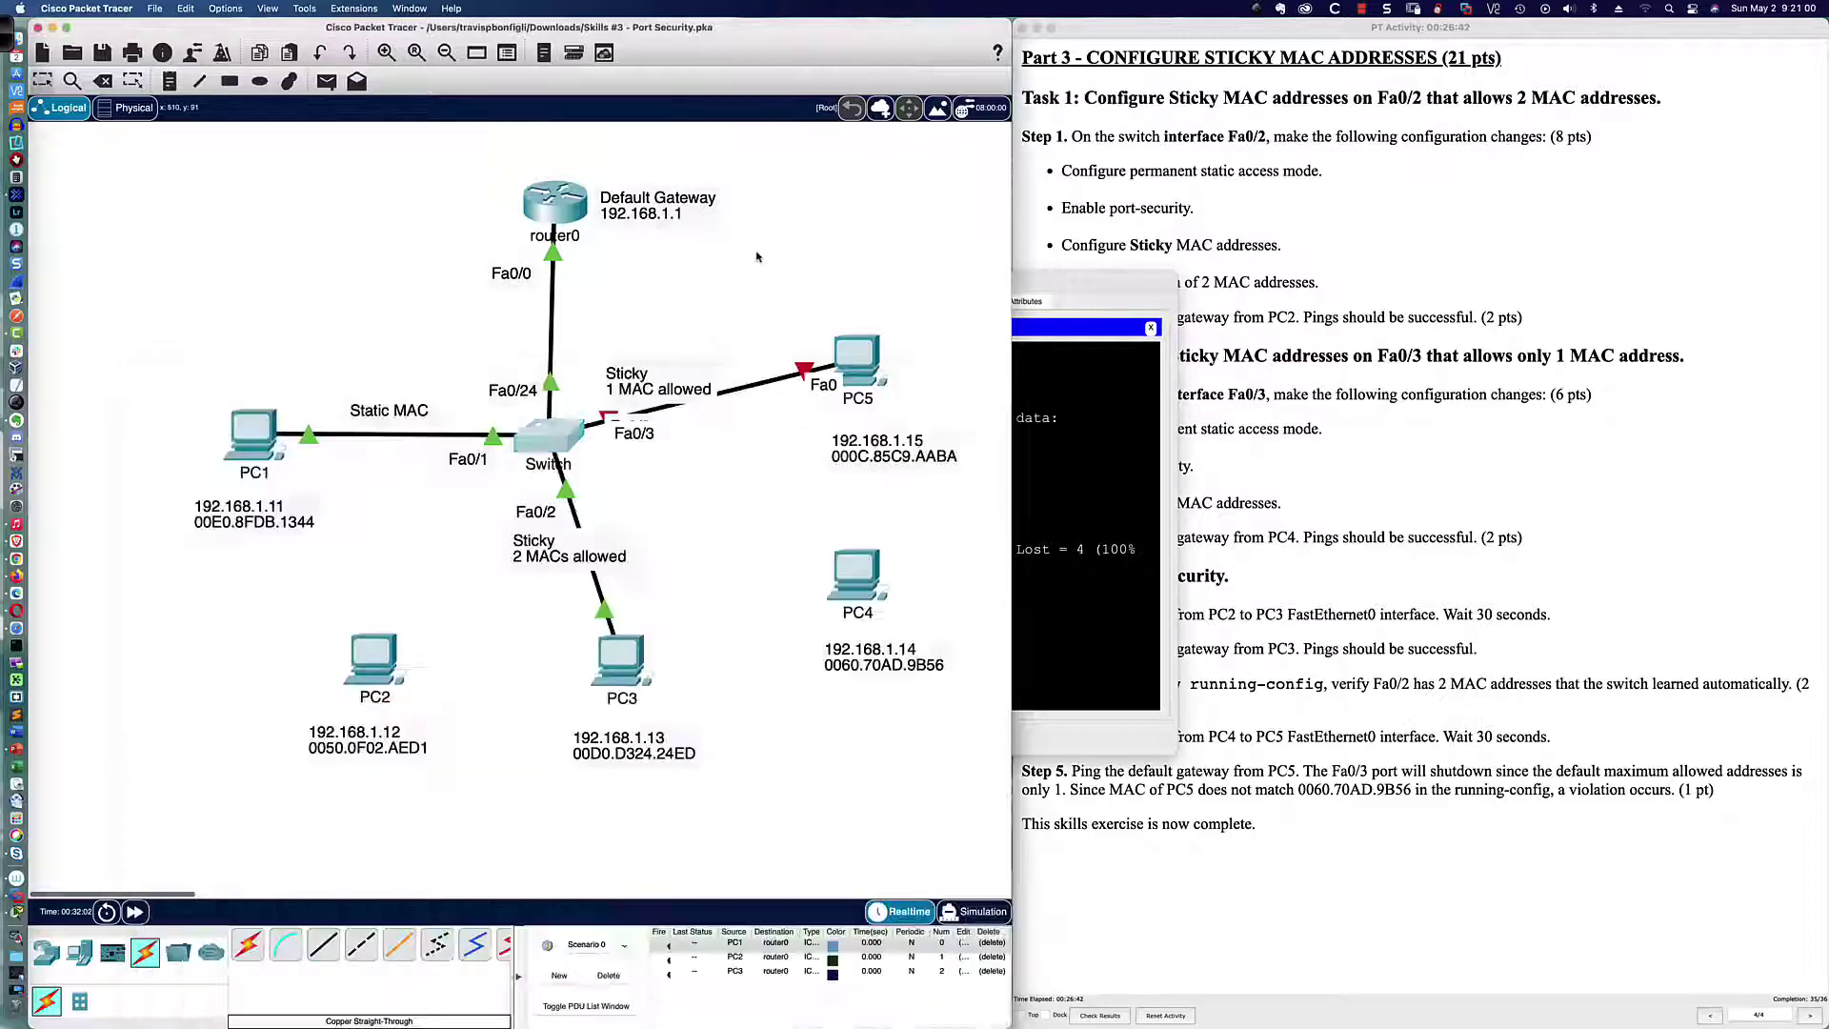
click(758, 259)
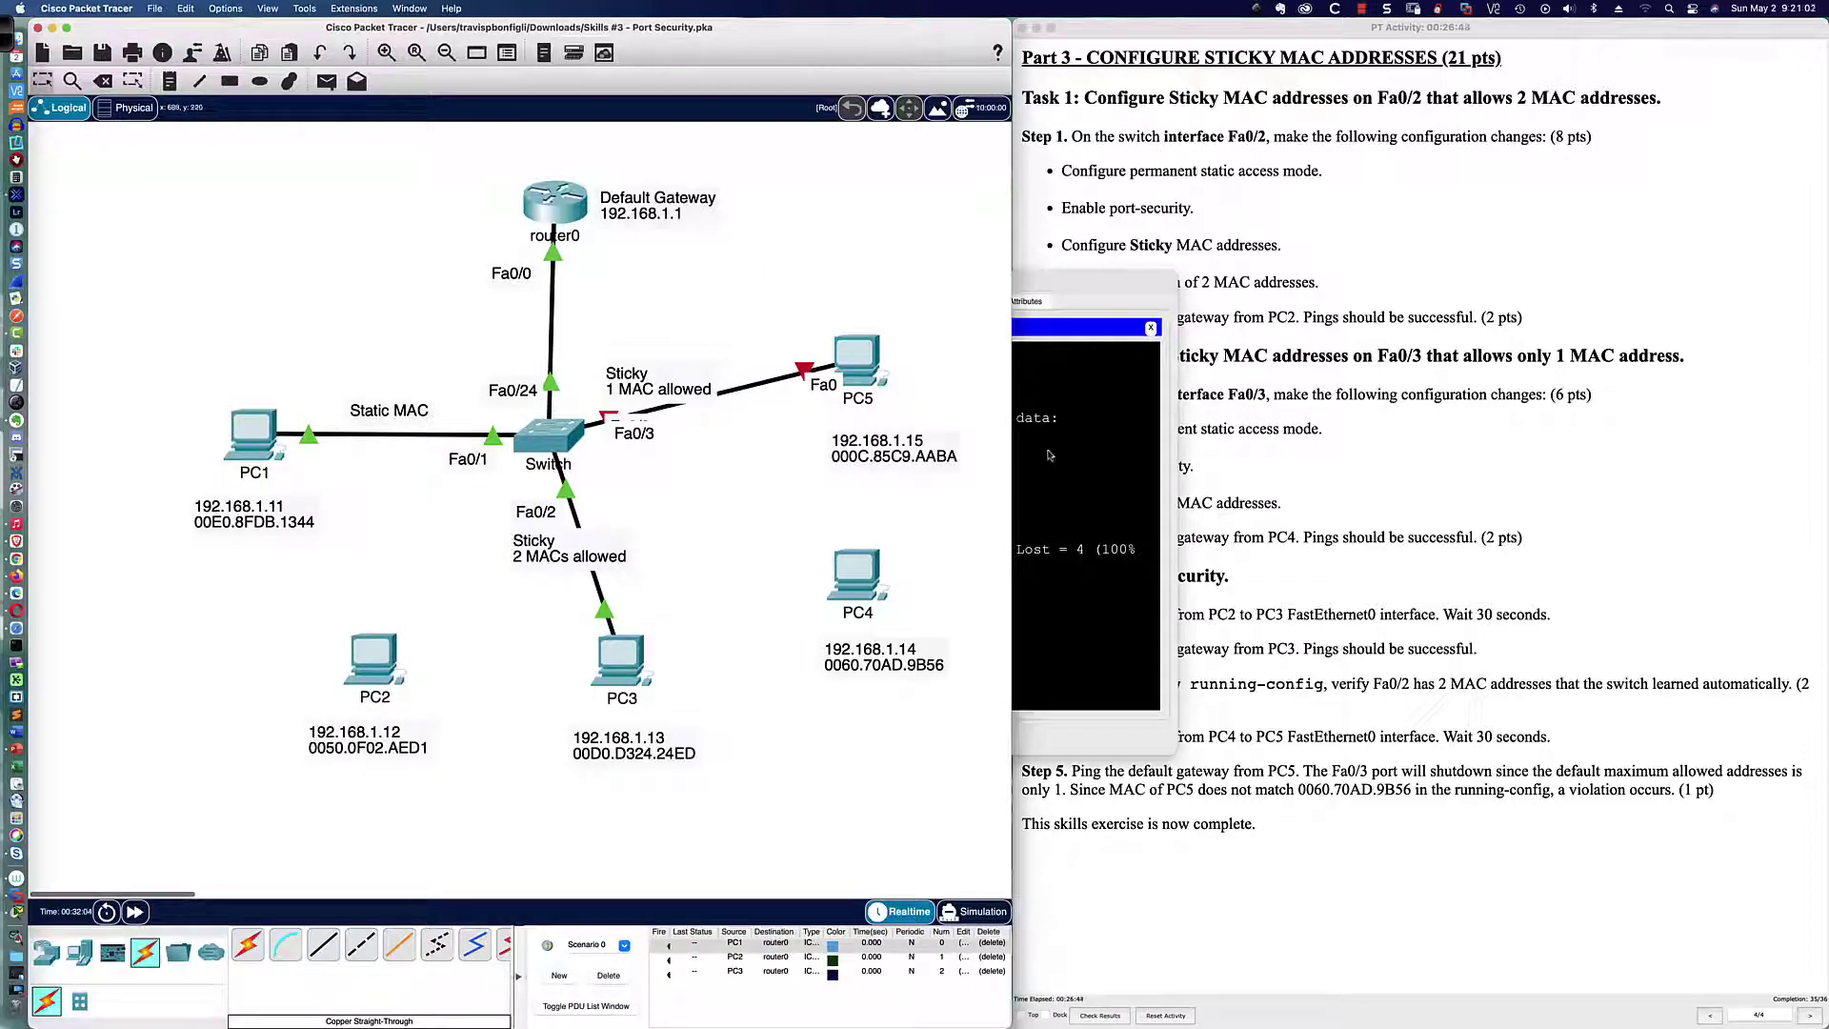
Run sh ip int bri on the switch and examine the status and protocol of FastEthernet0/3
click(560, 440)
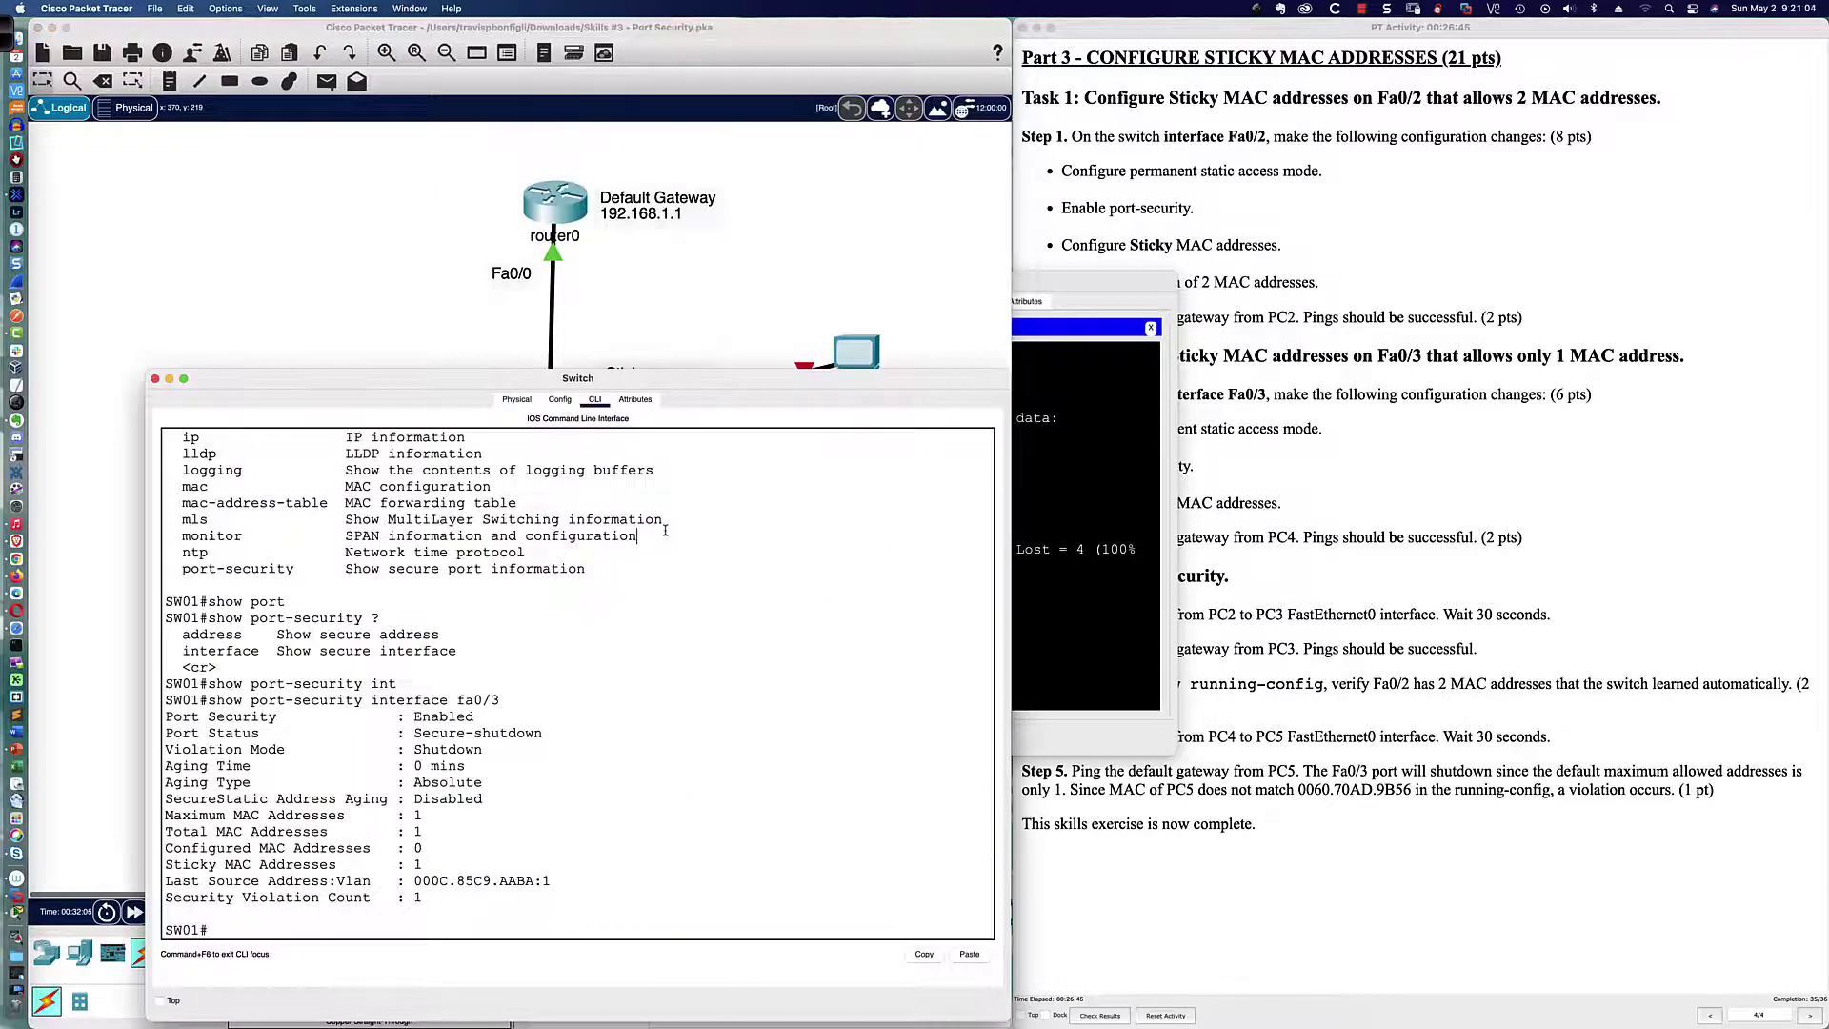
key(Return)
key(Return)
key(Return)
text(sh ip int bri)
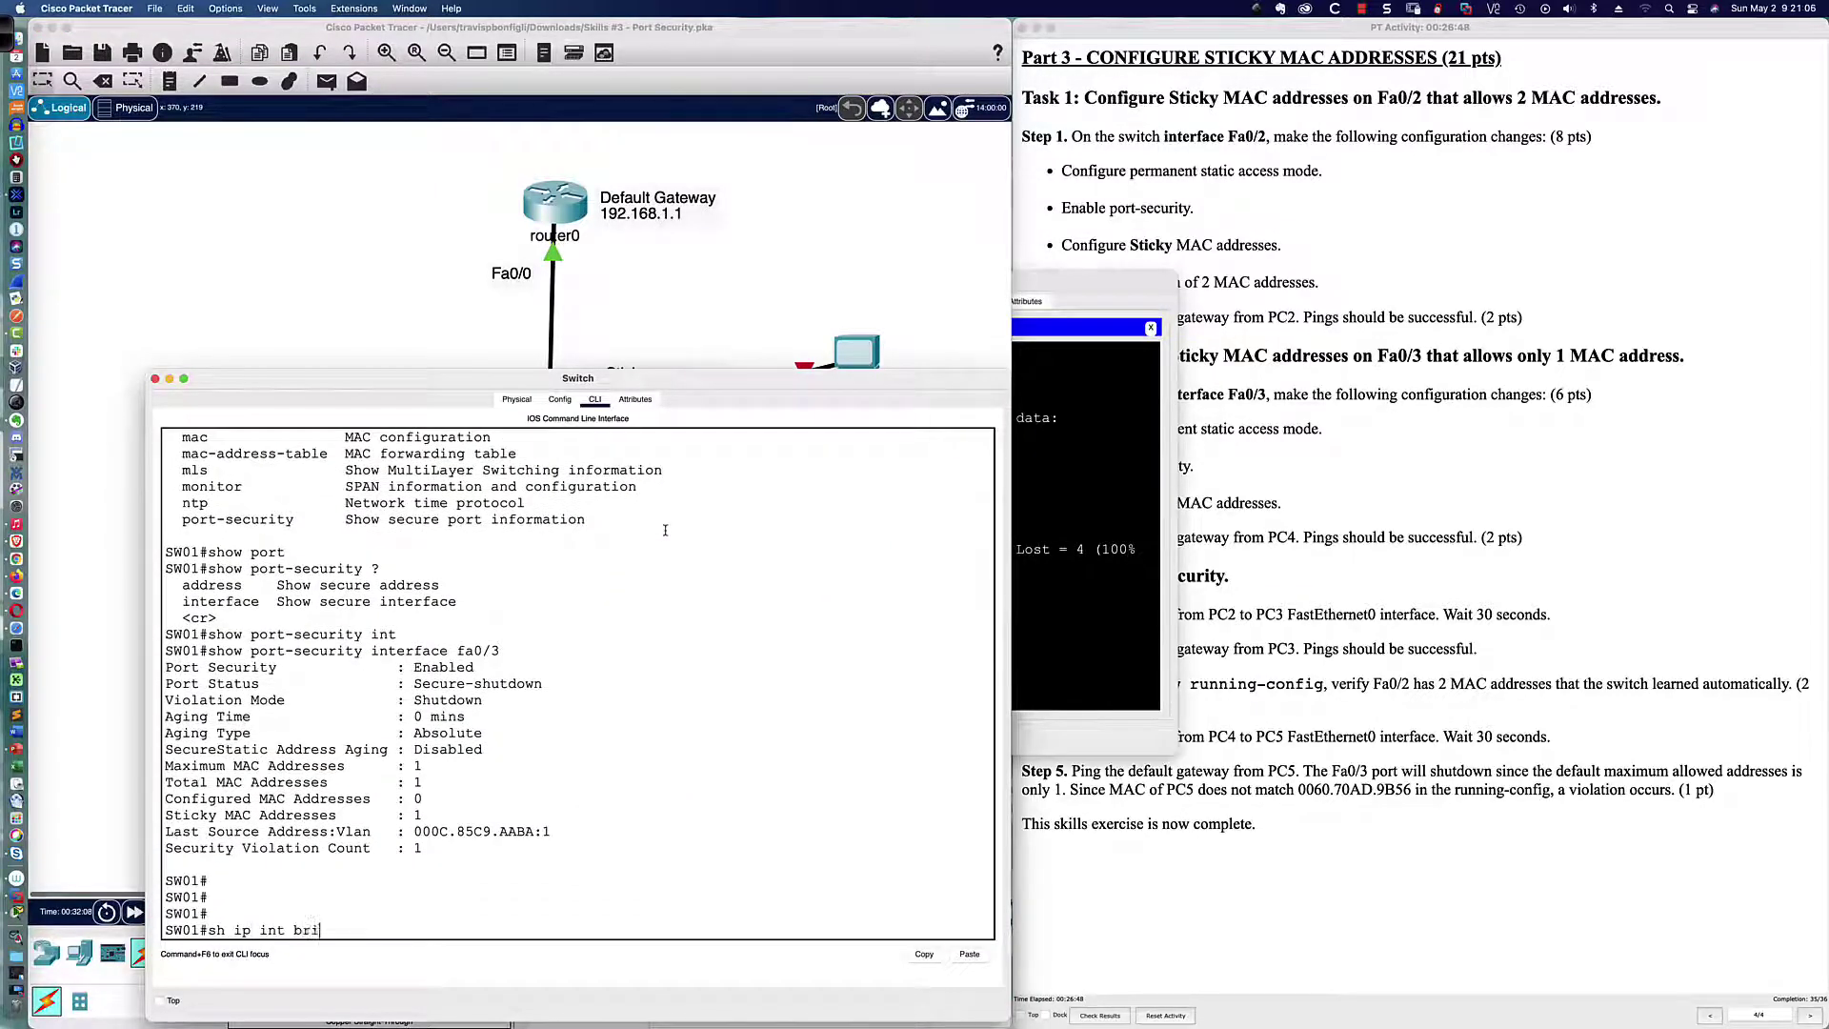
key(Return)
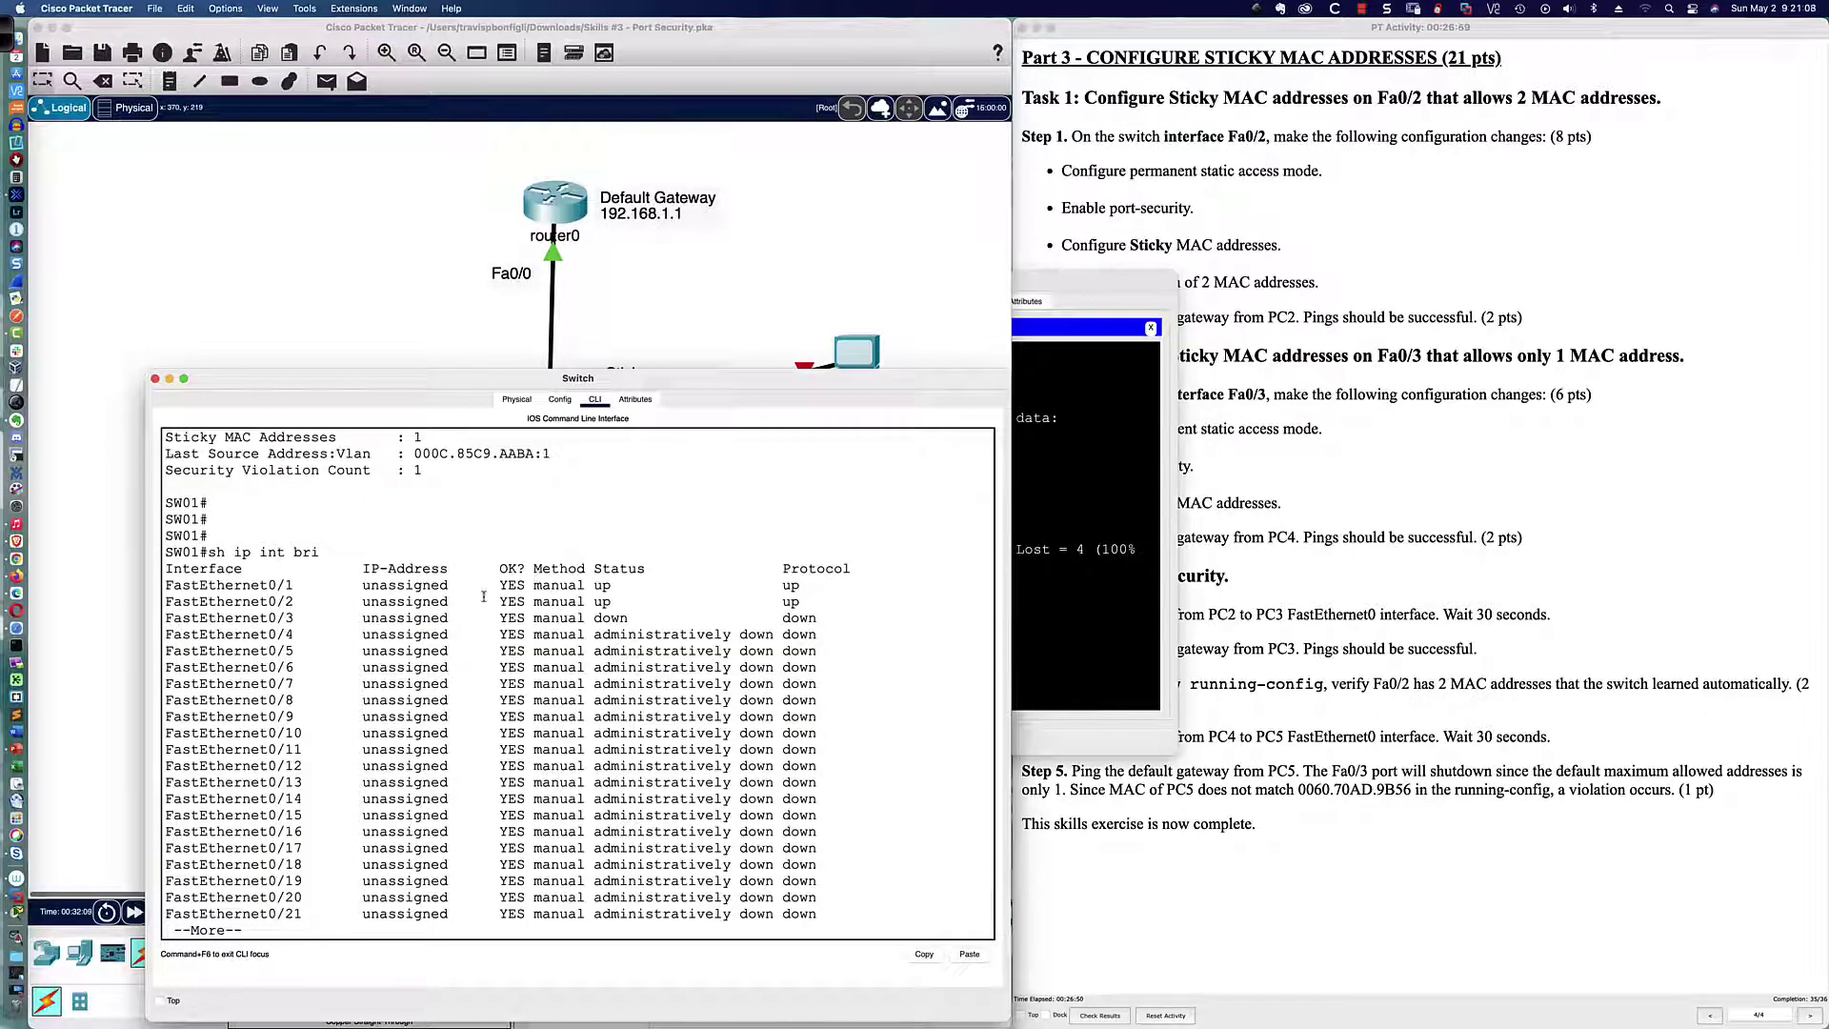
drag(208, 618, 815, 619)
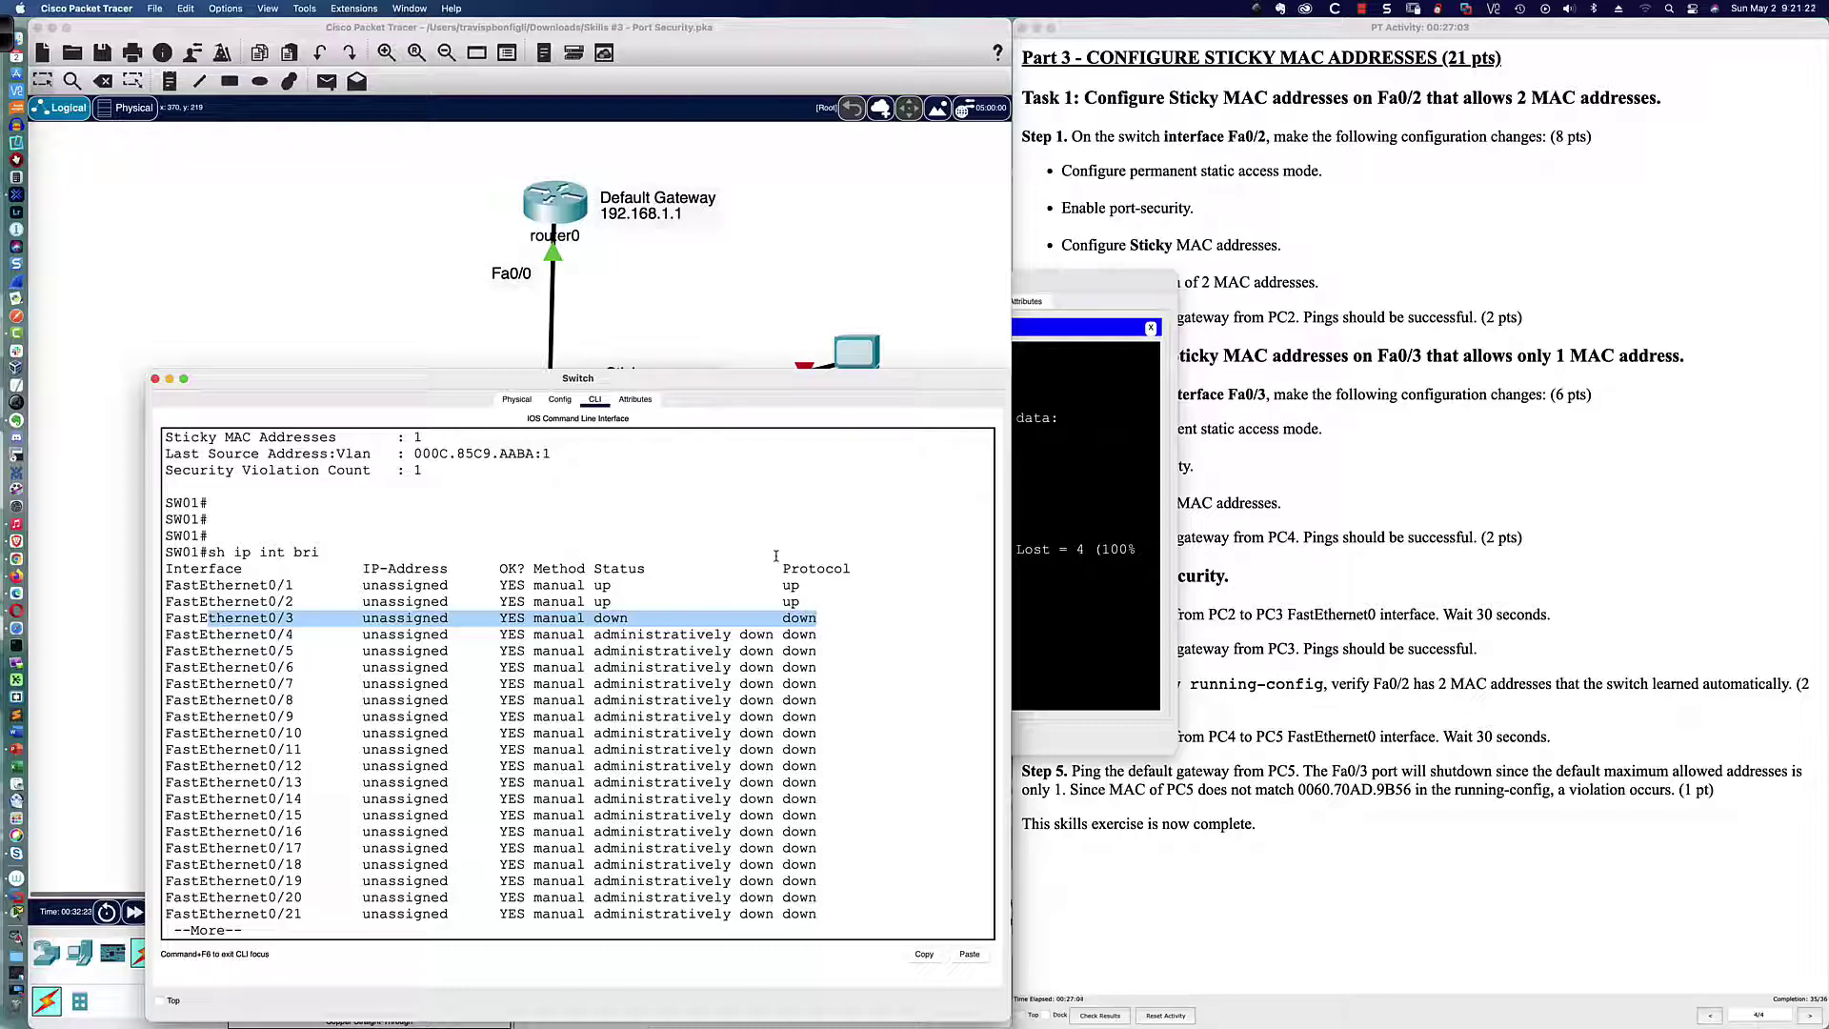
scroll(679, 547, down, 1)
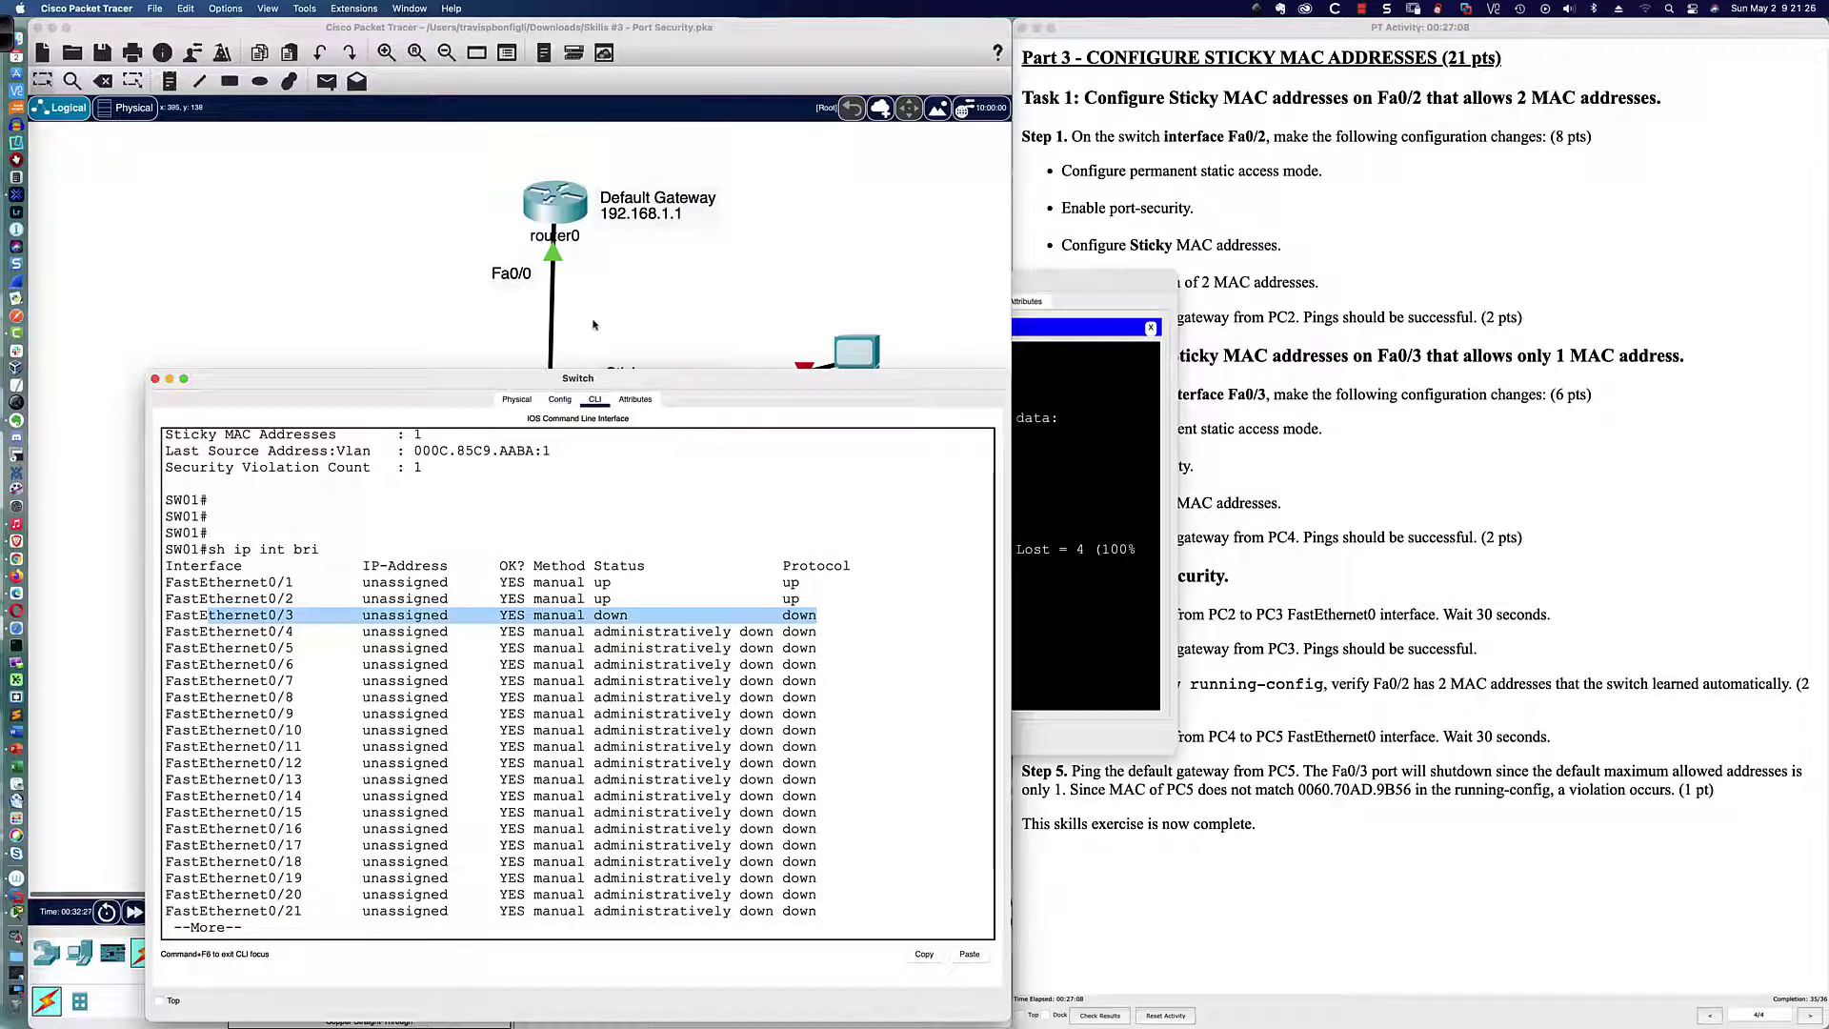
Close the switch window and delete the cable between PC5 and the switch's Fa0/3 port
click(154, 378)
click(103, 81)
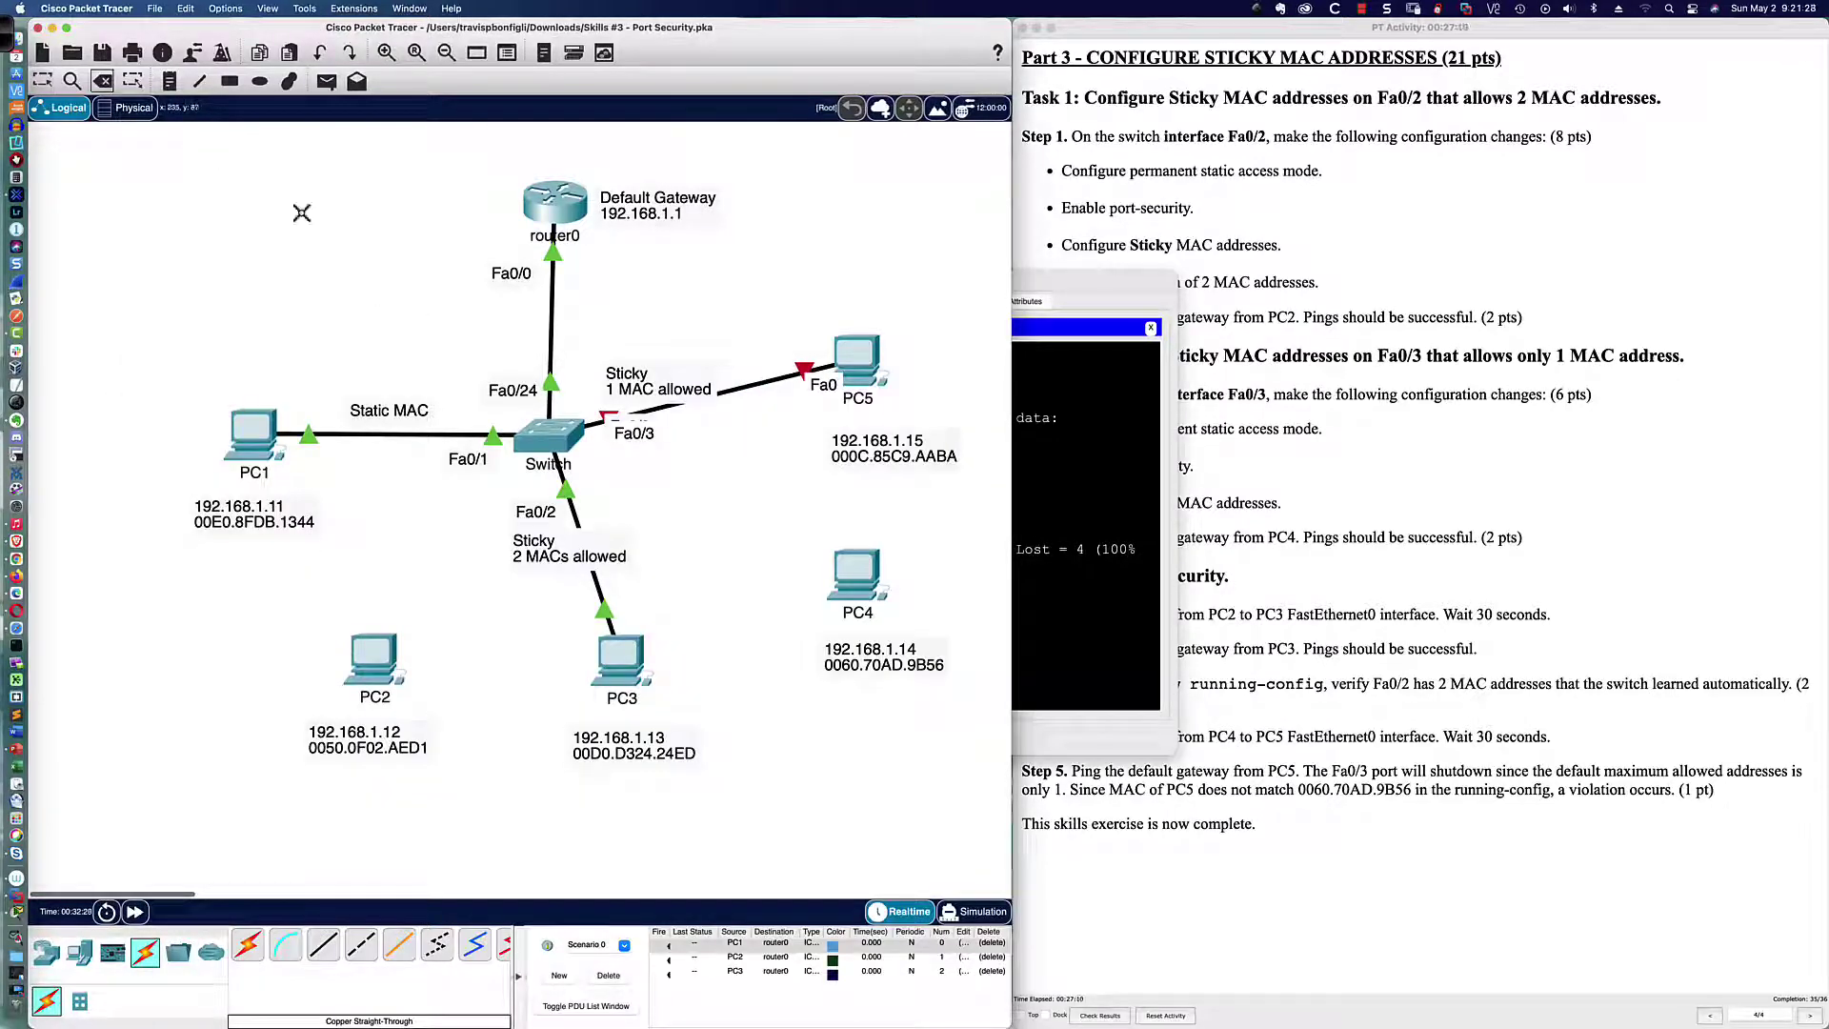
click(774, 380)
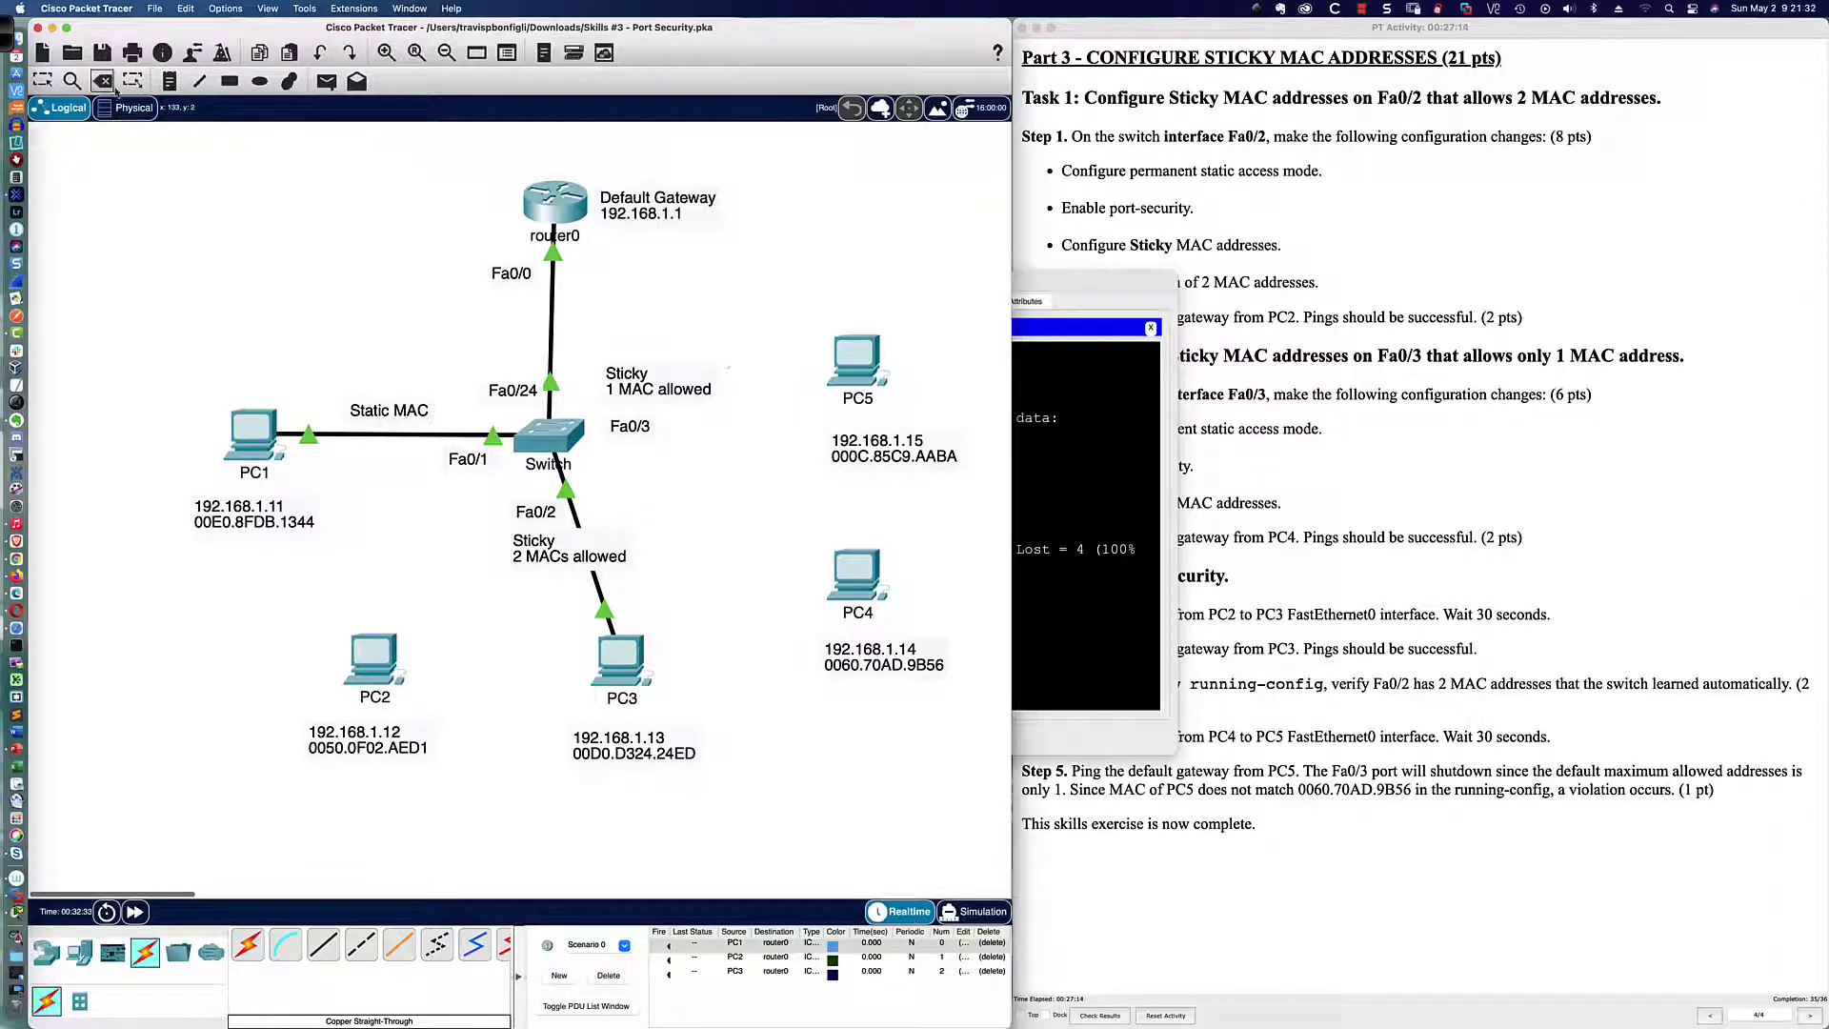
click(42, 80)
Connect PC4's FastEthernet0 port to the switch's FastEthernet0/3 port with a copper straight-through cable
click(323, 945)
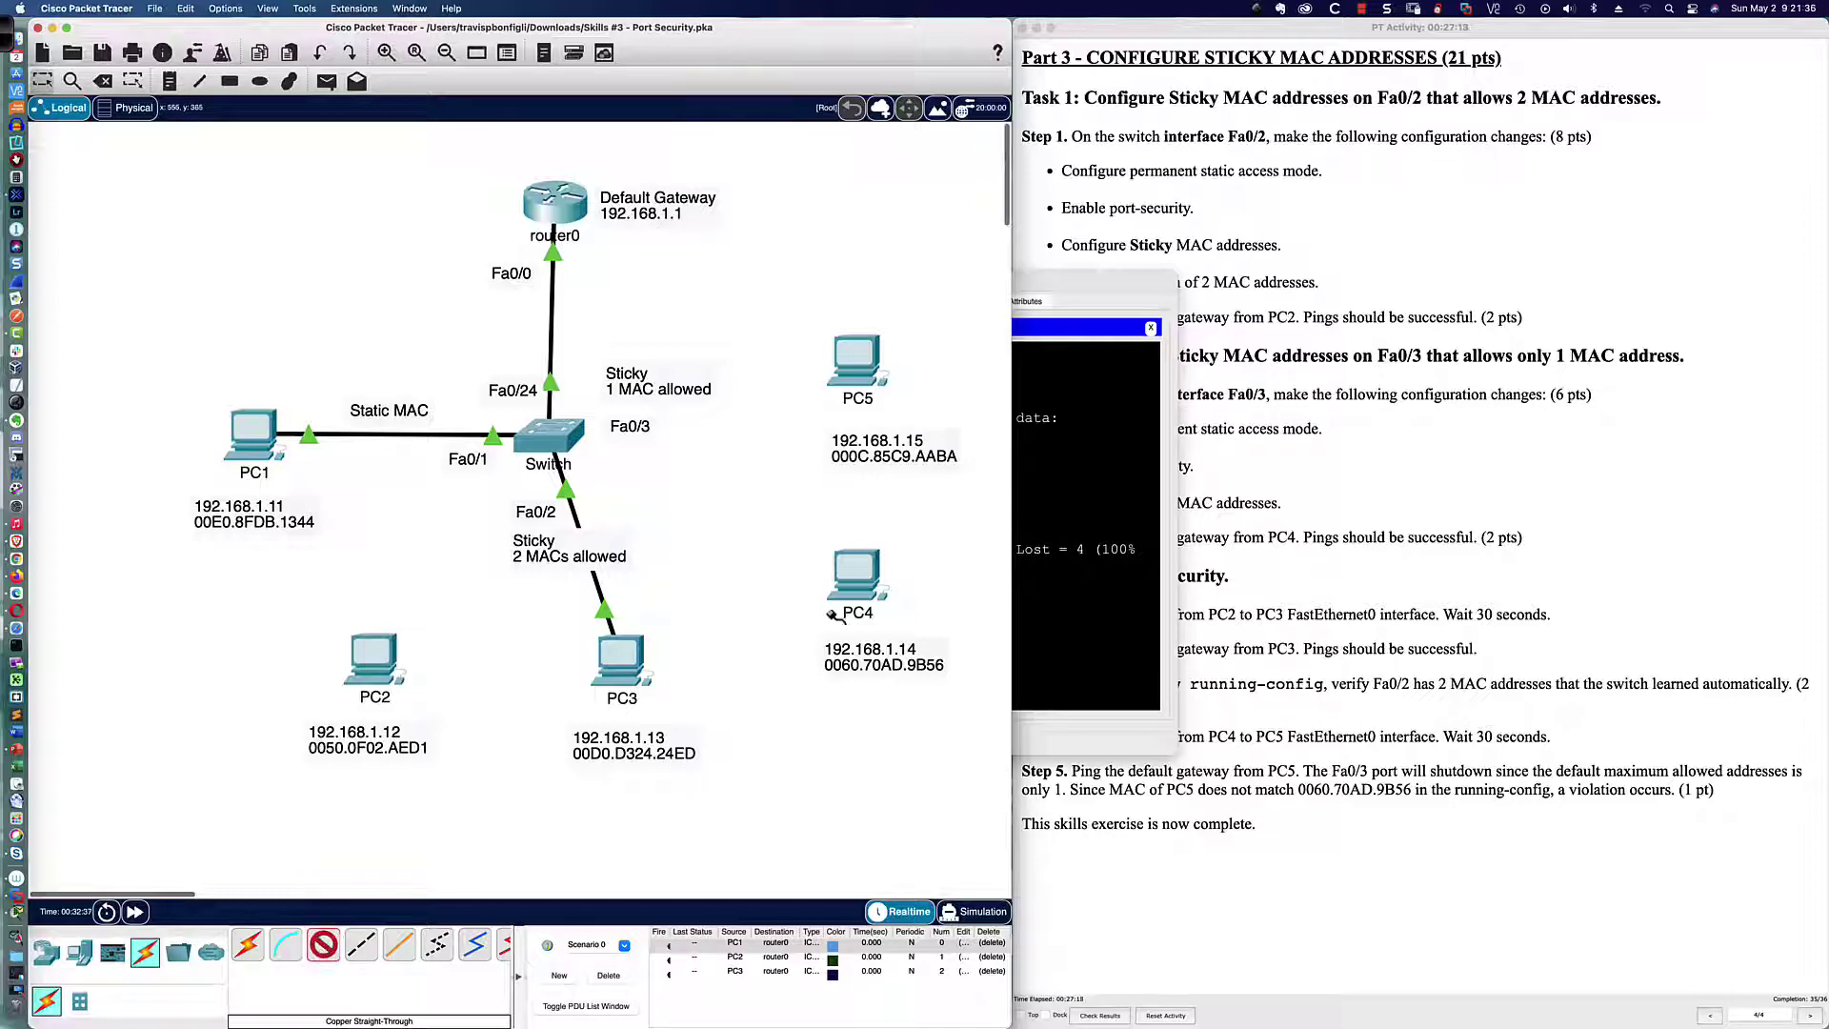
click(853, 574)
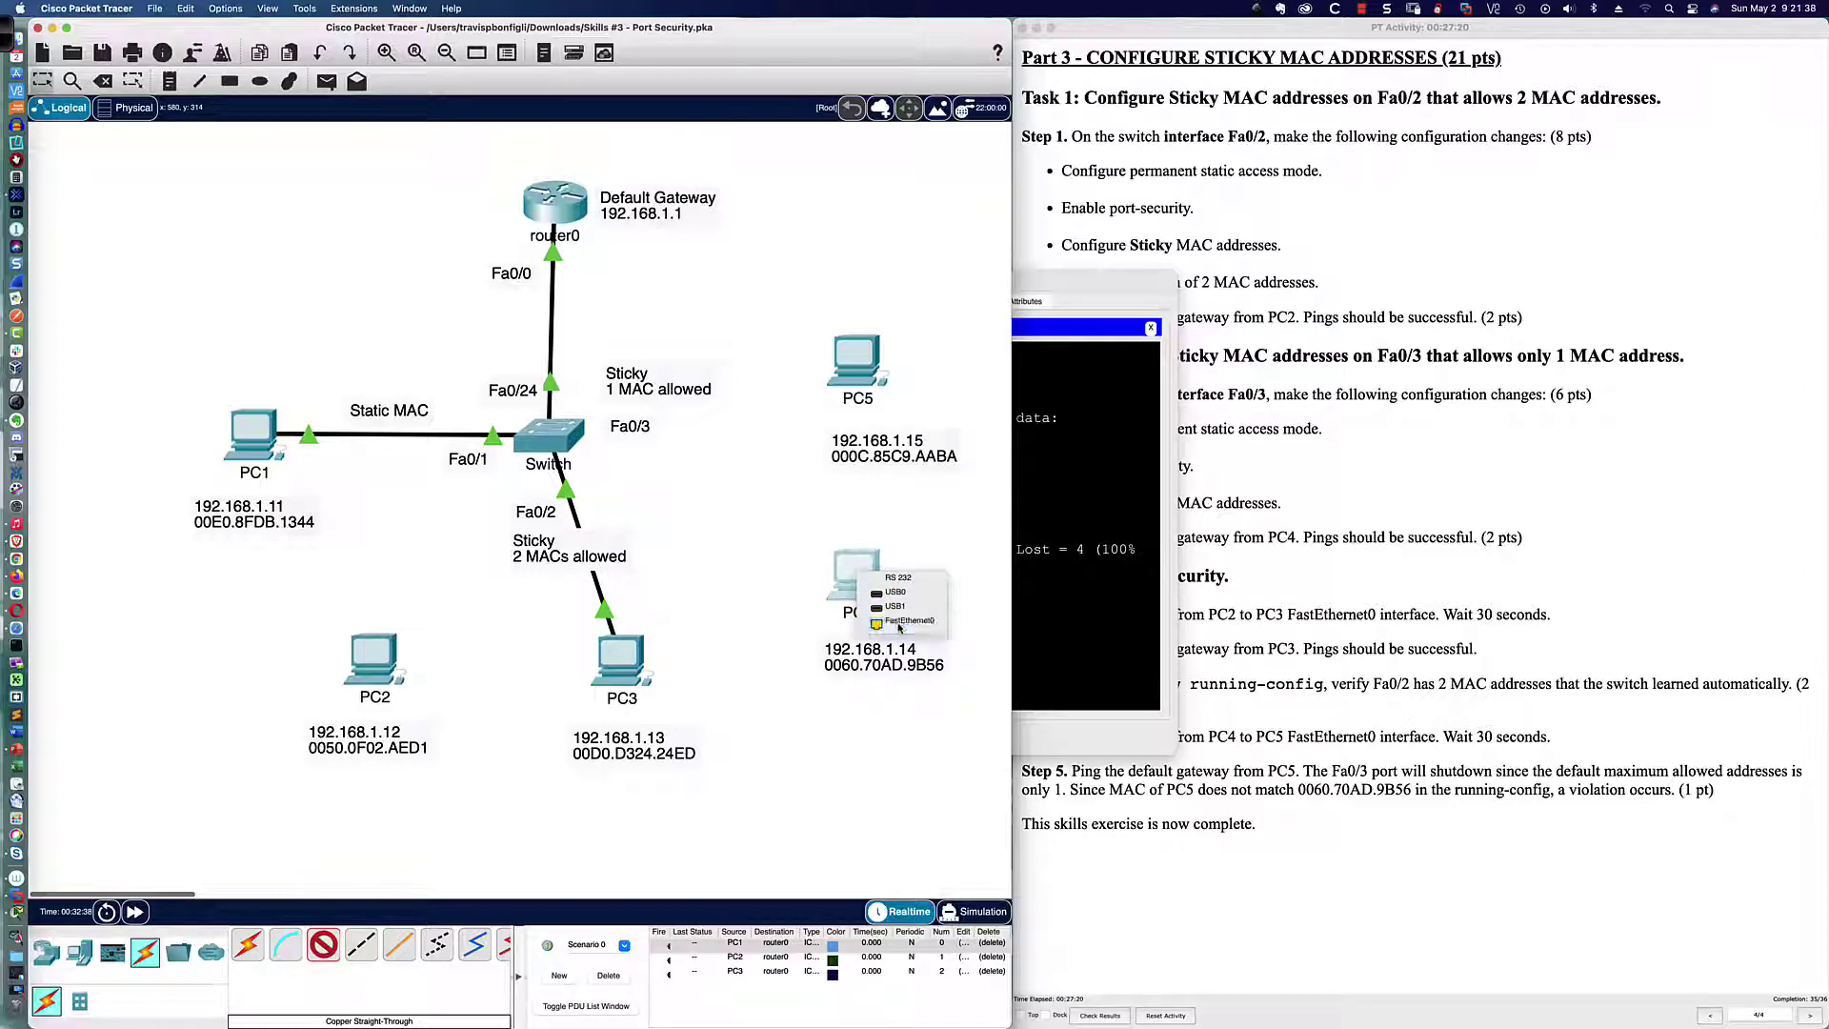
click(900, 625)
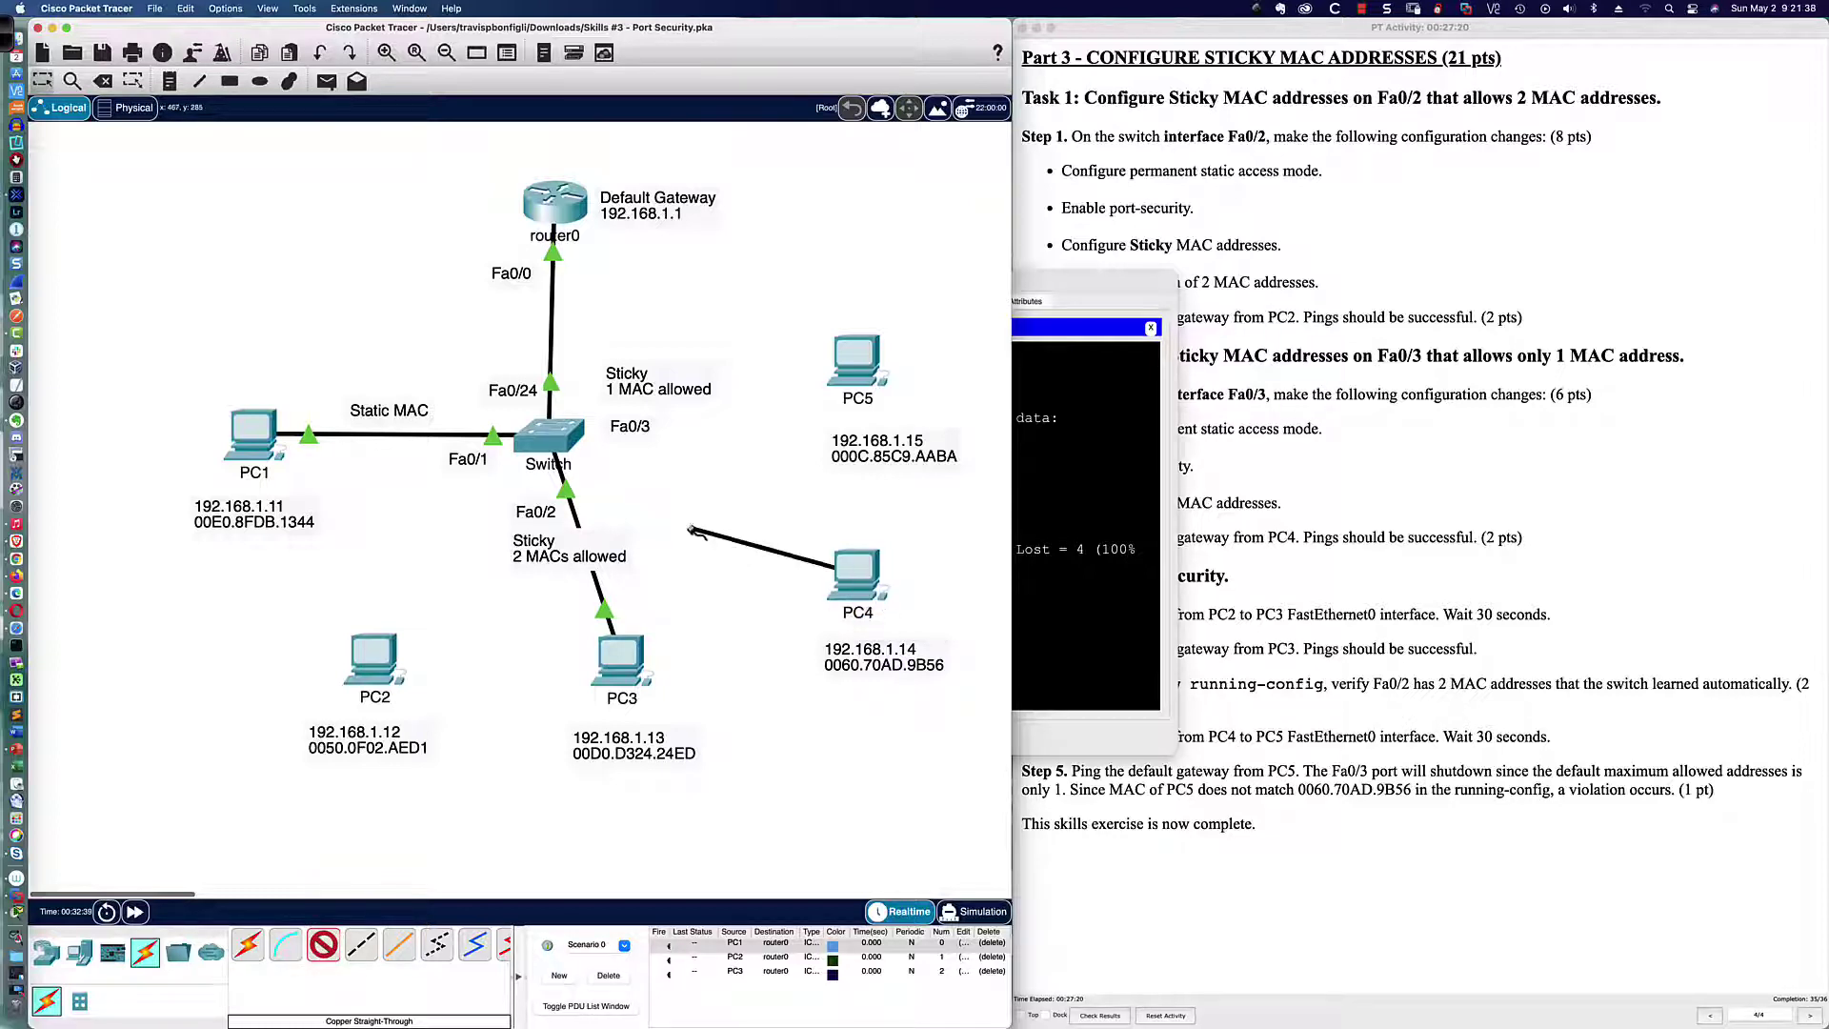
click(582, 442)
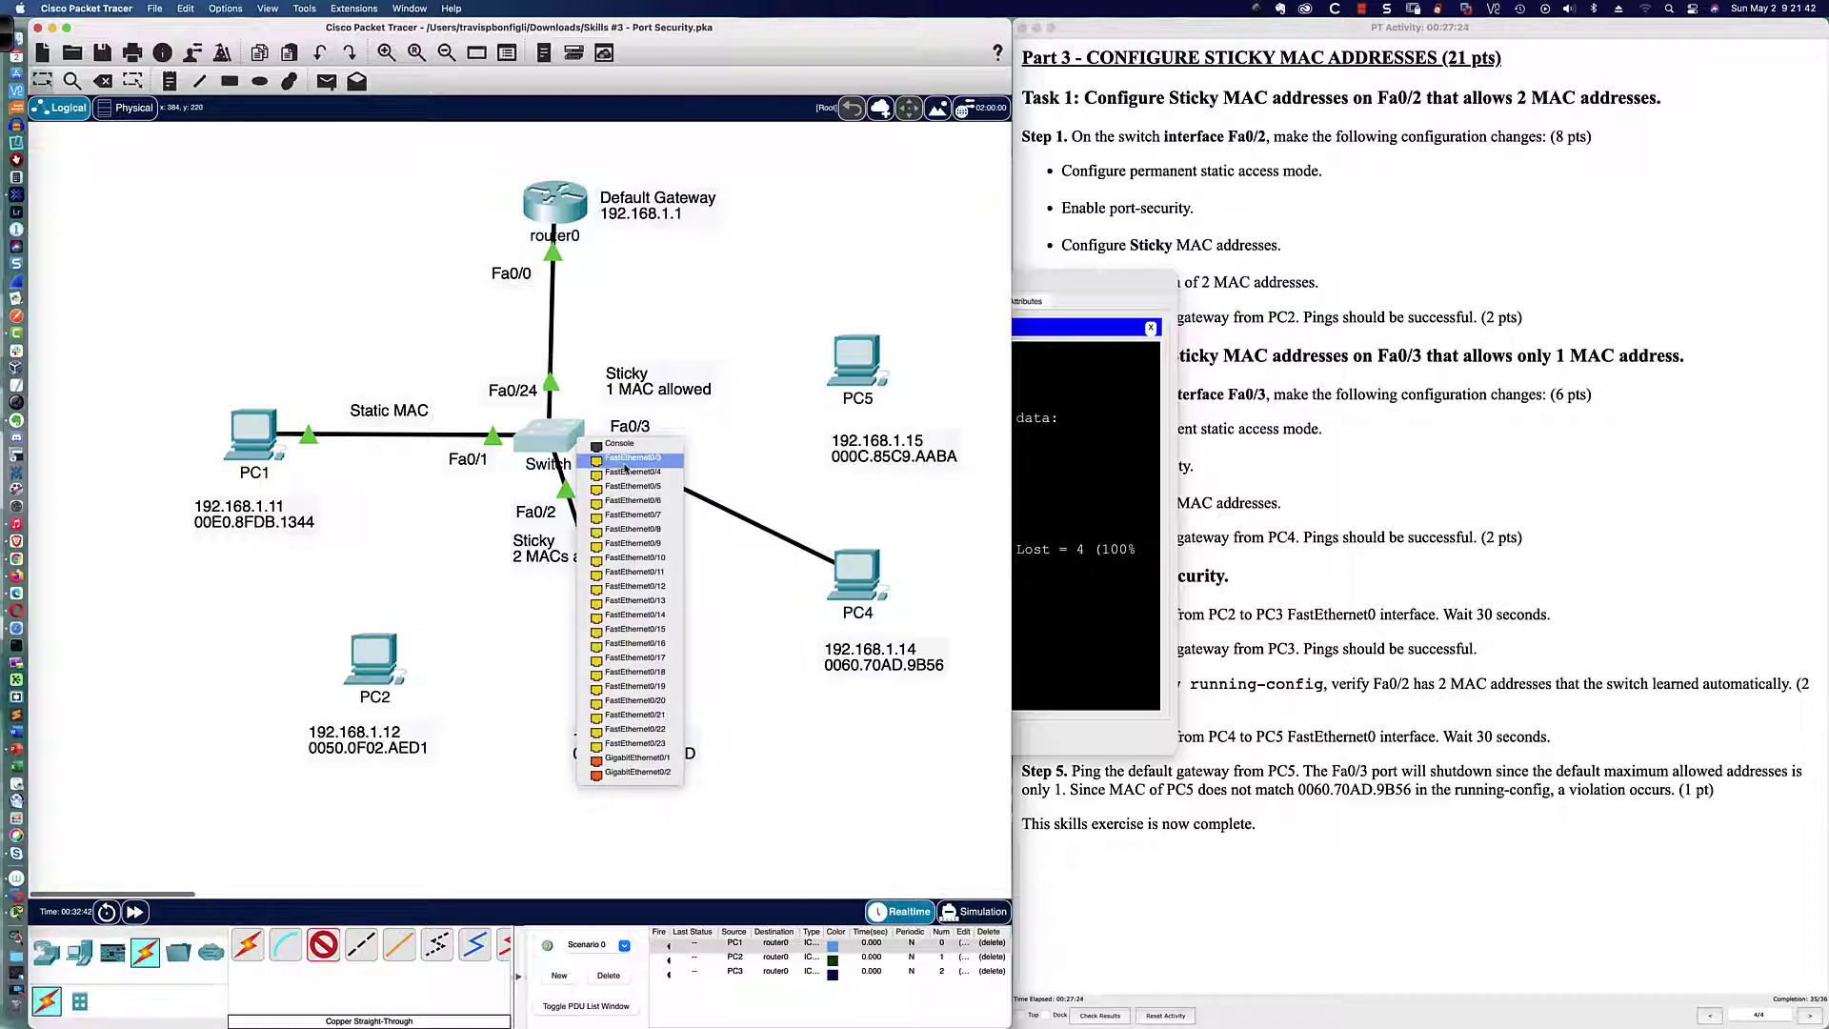
click(627, 461)
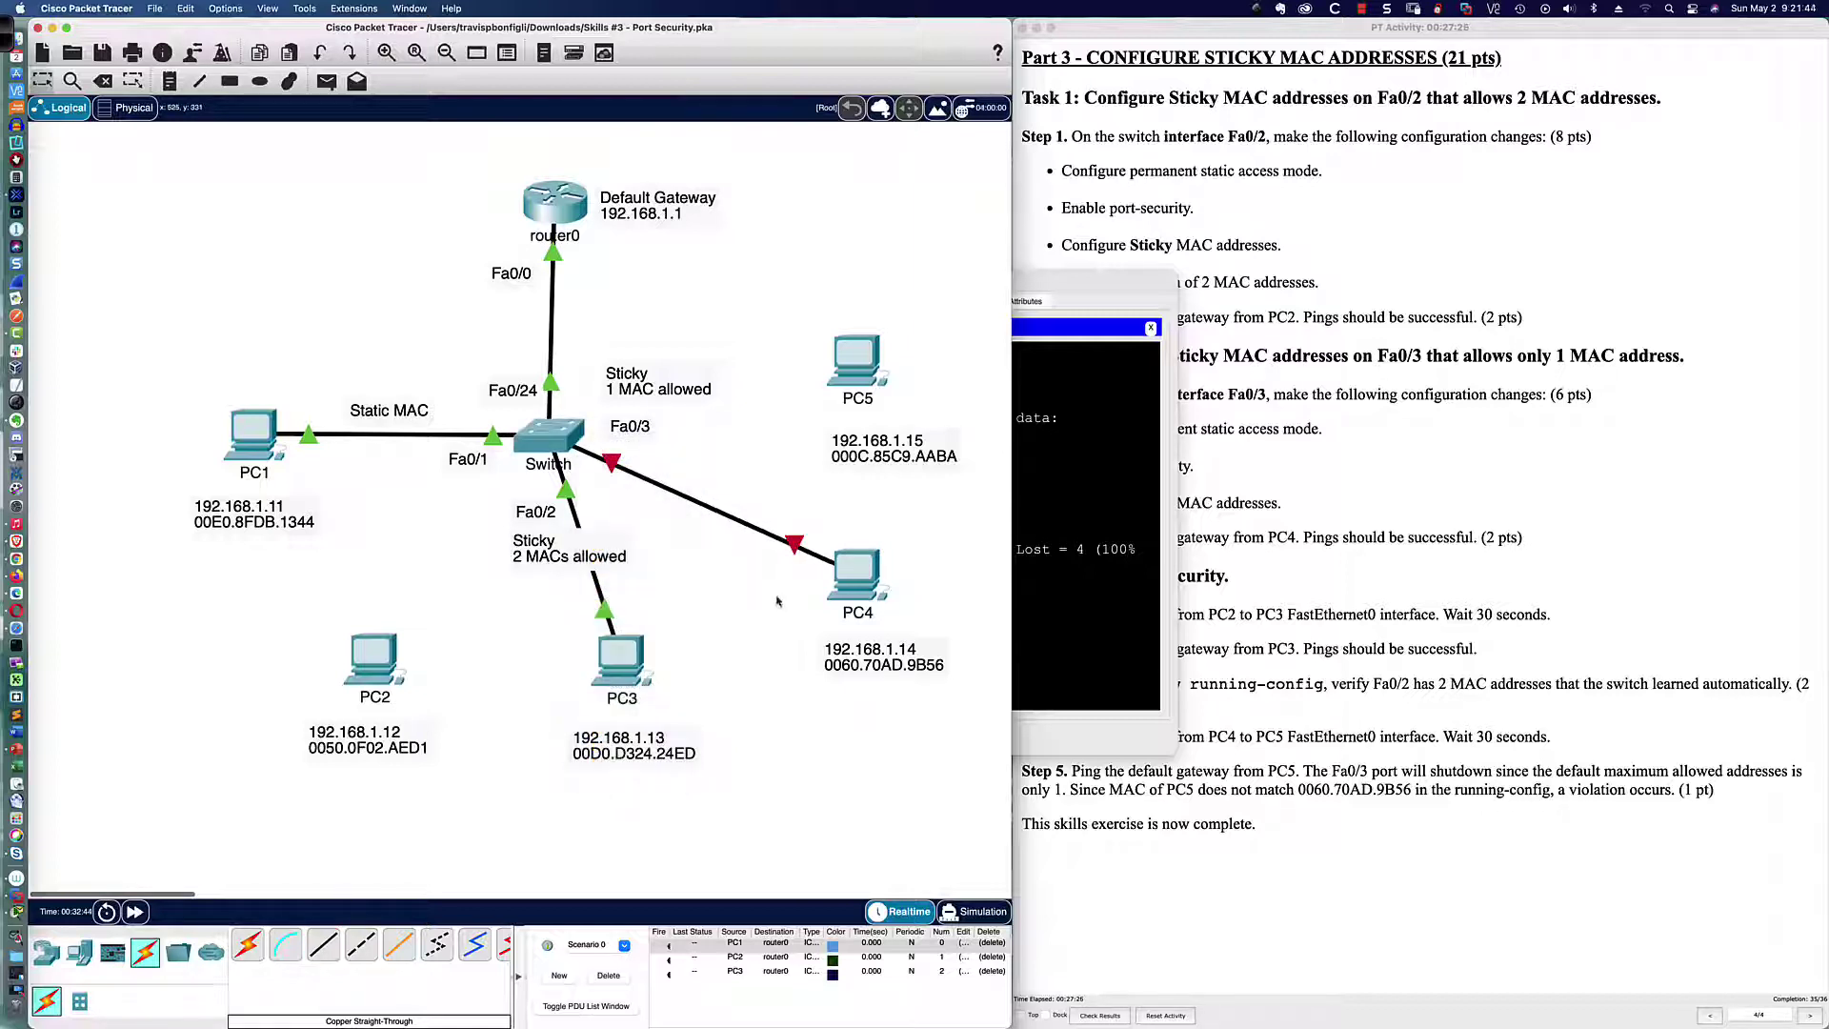
Ping the default gateway 192.168.1.1 from PC4's command prompt and move its window off the topology
mouse_move(855, 585)
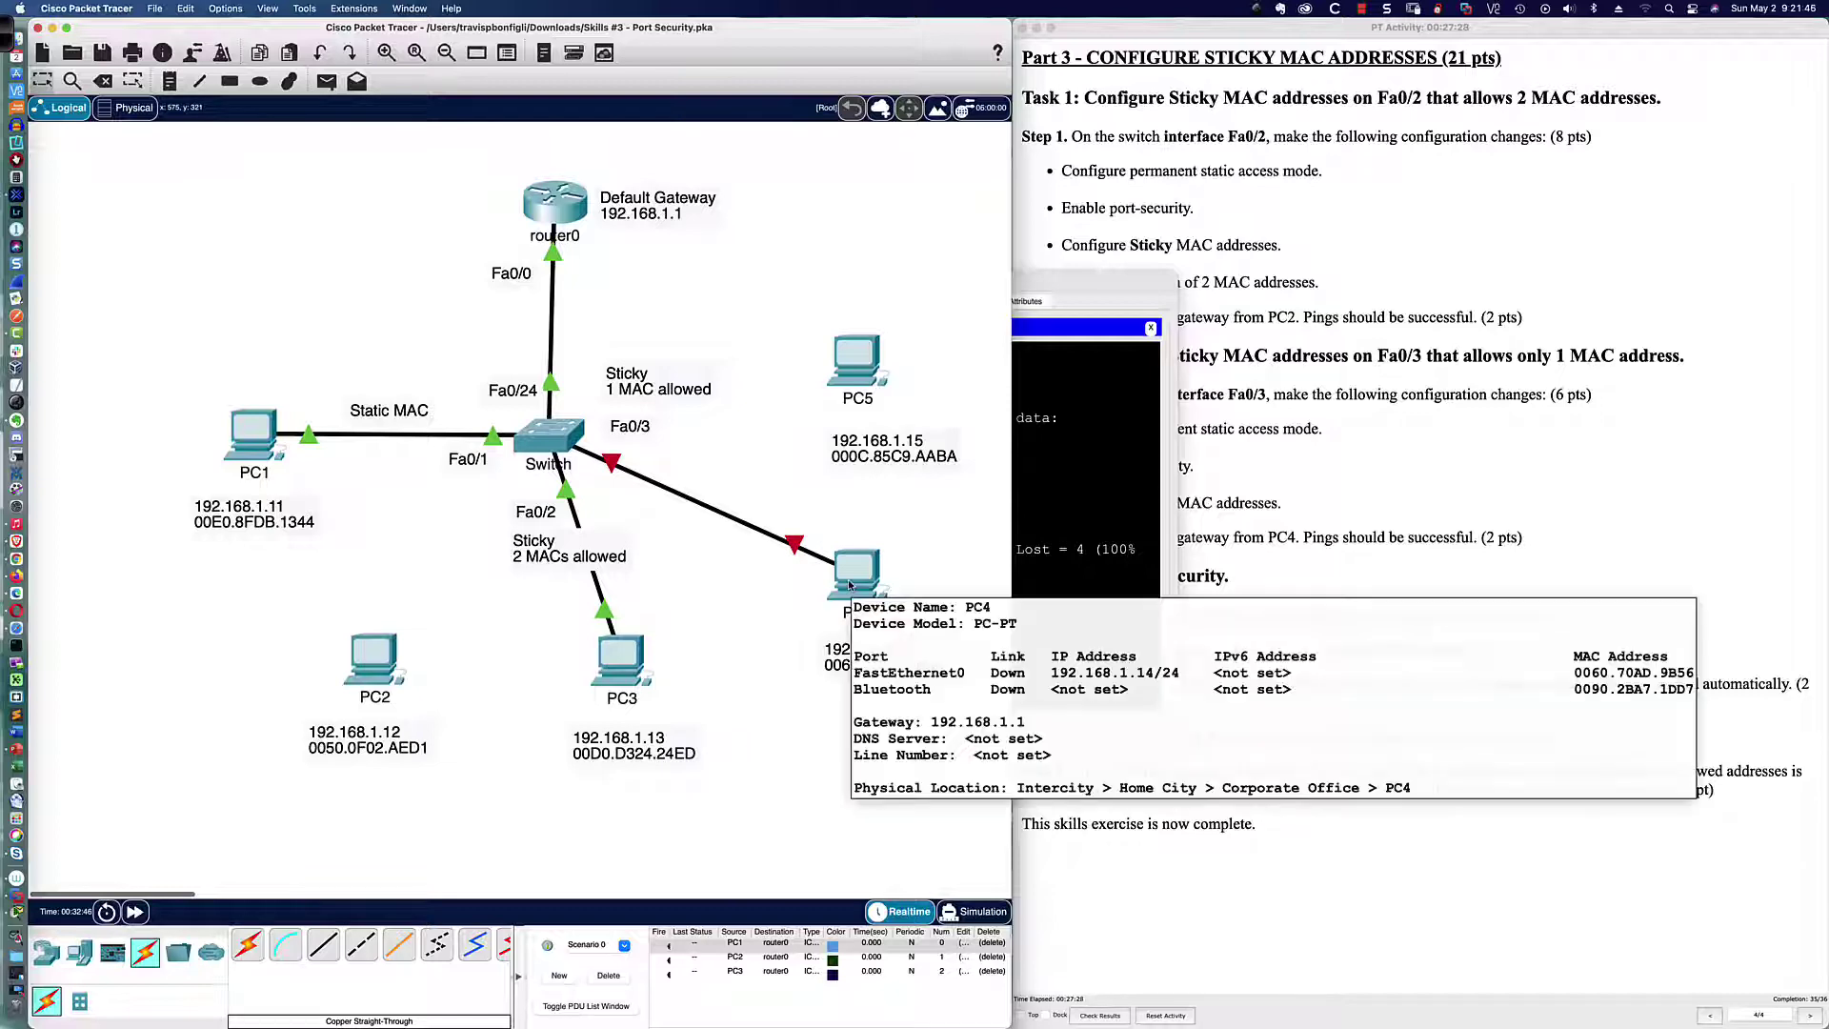
click(855, 569)
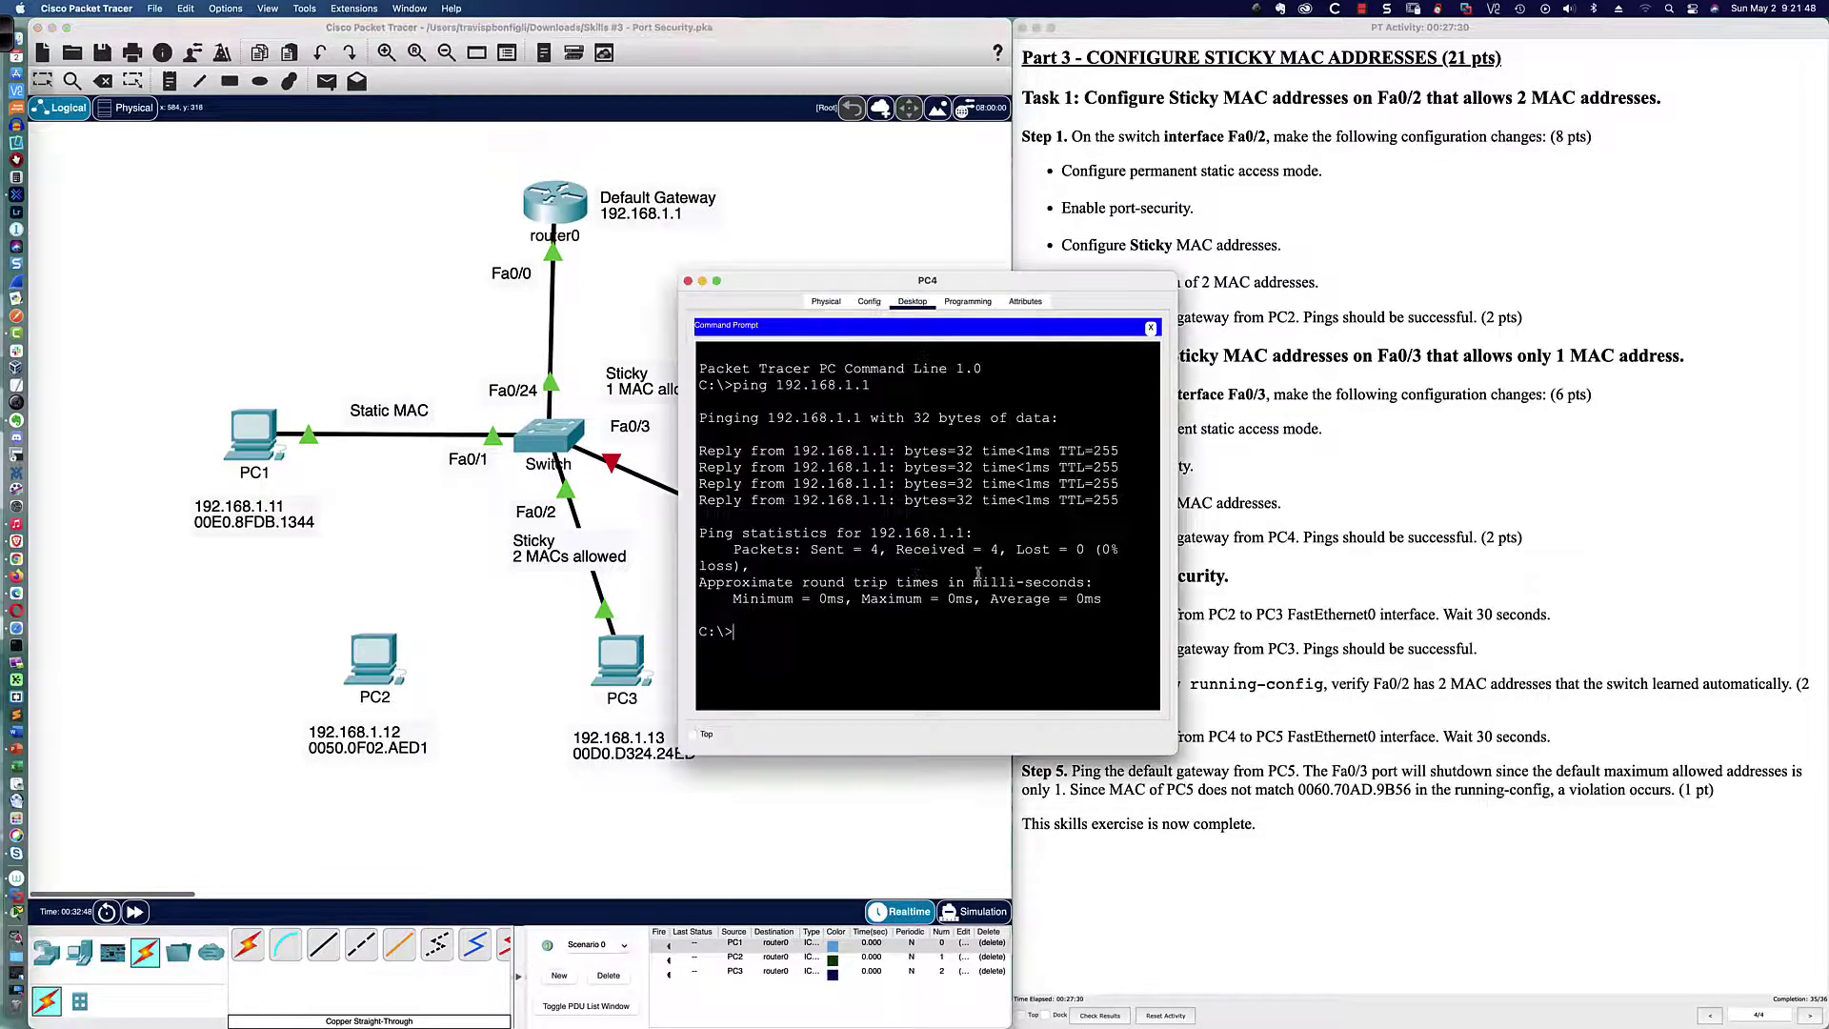
key(Return)
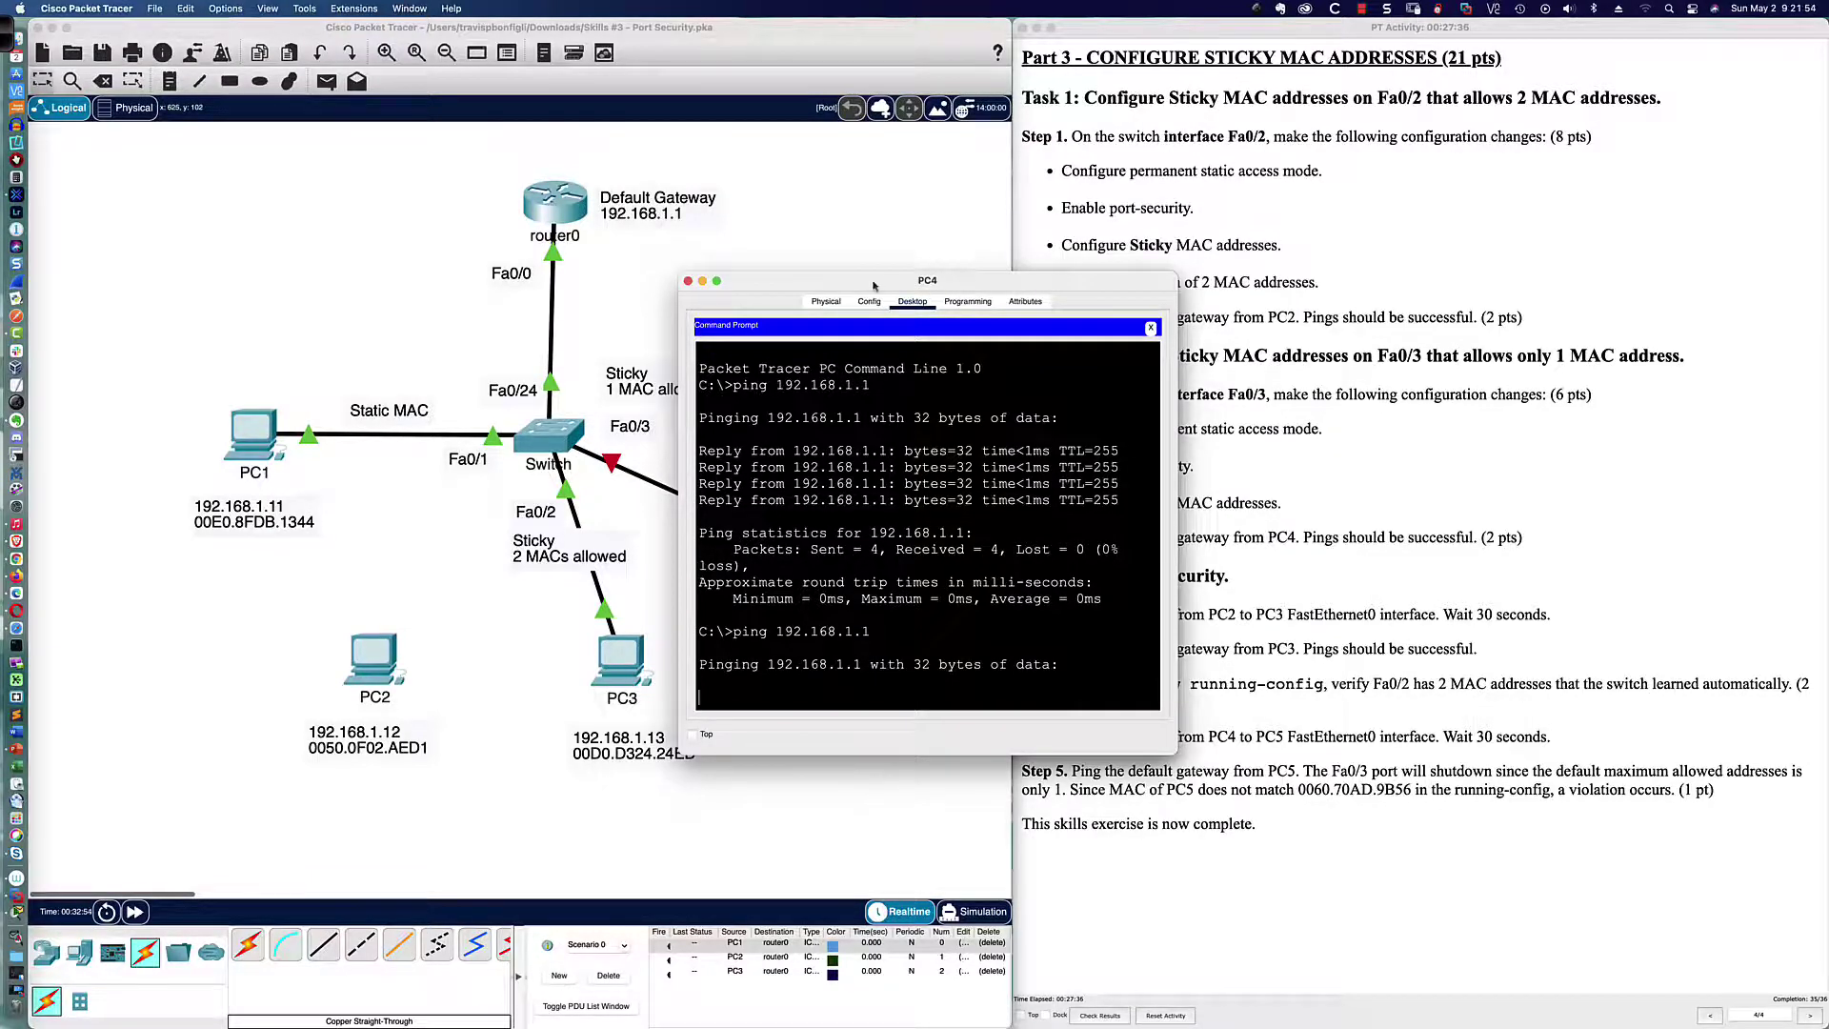
drag(874, 285, 1166, 225)
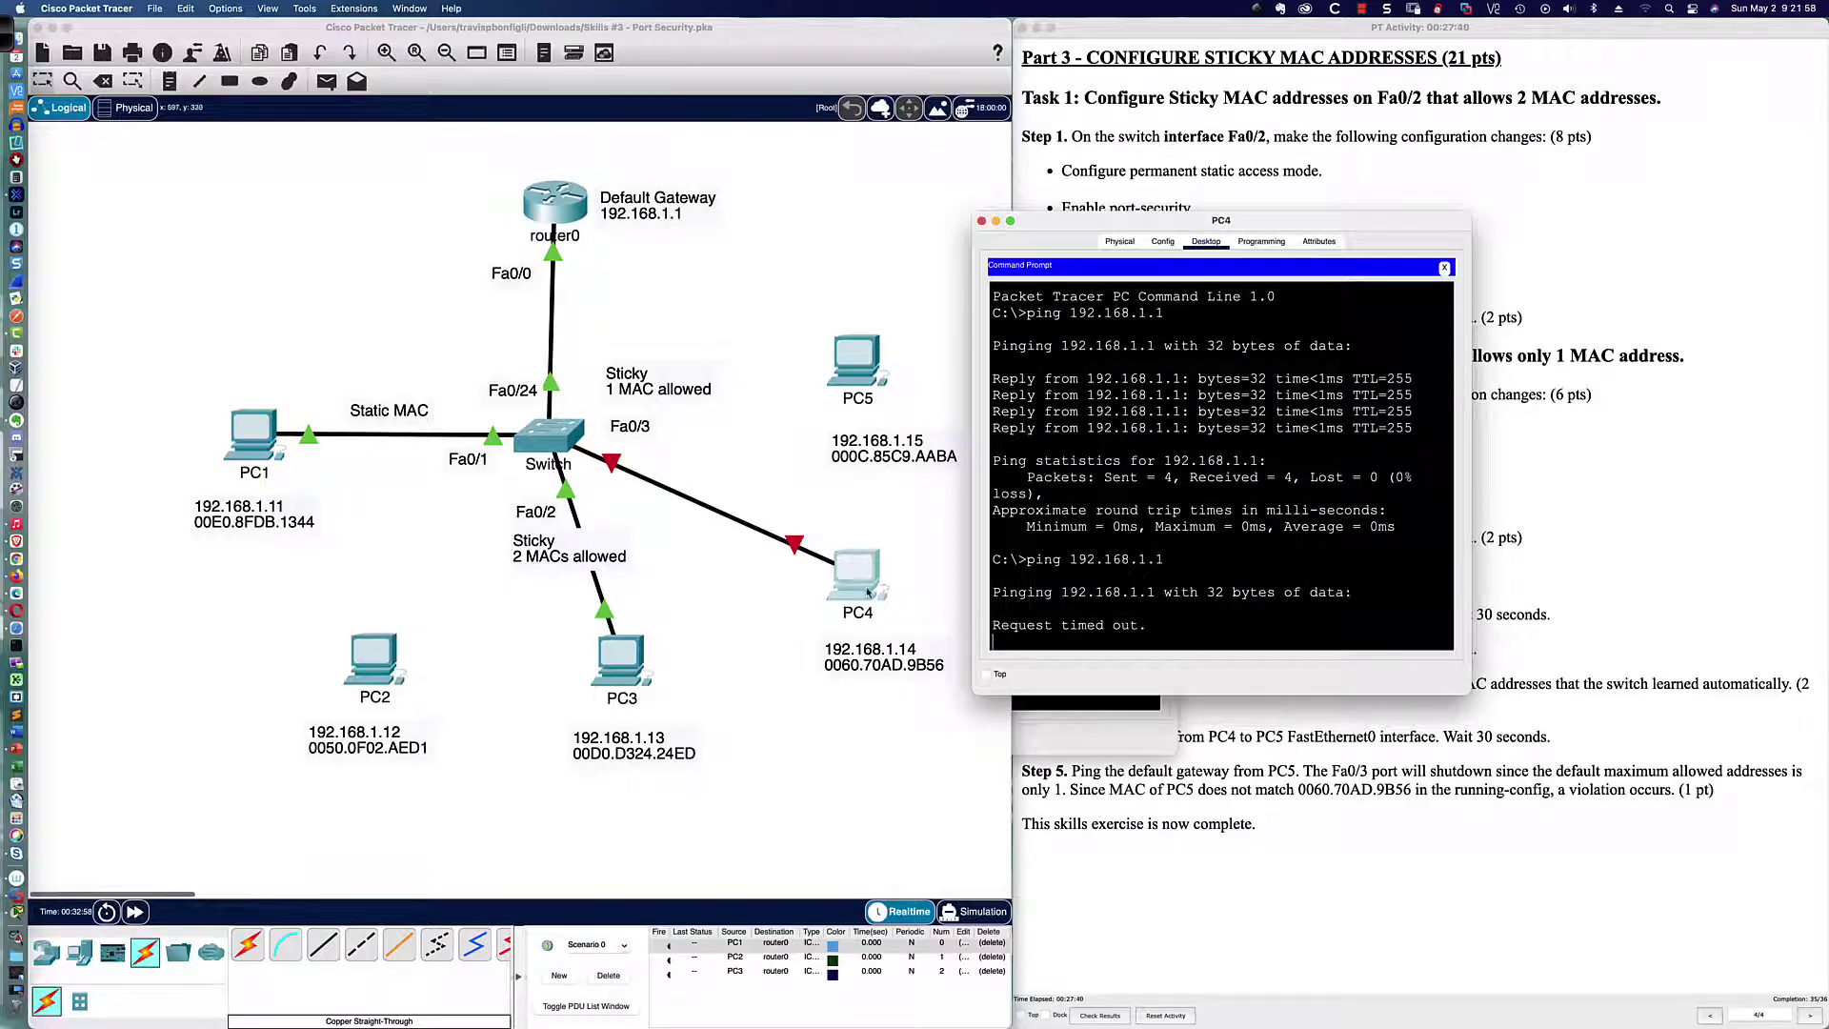
Run sh run on the switch and examine the FastEthernet0/3 port-security settings, keeping the topology uncovered
click(549, 436)
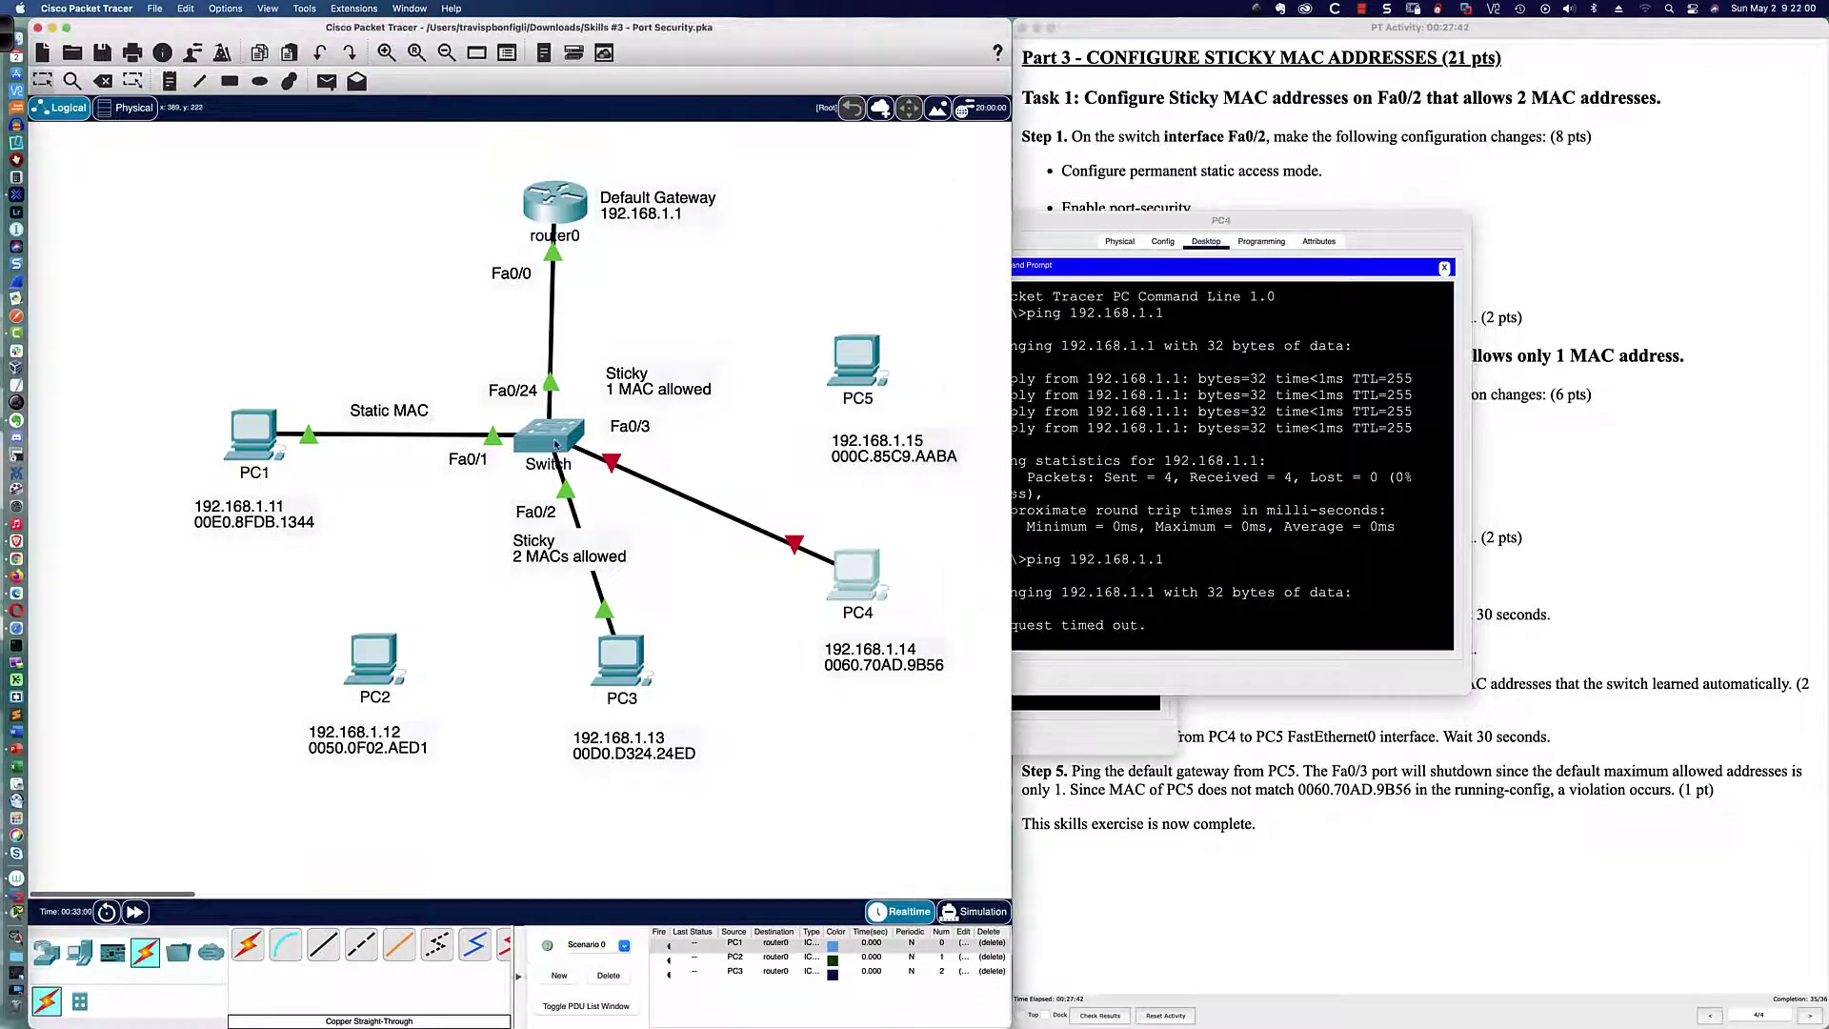
text(do sh run)
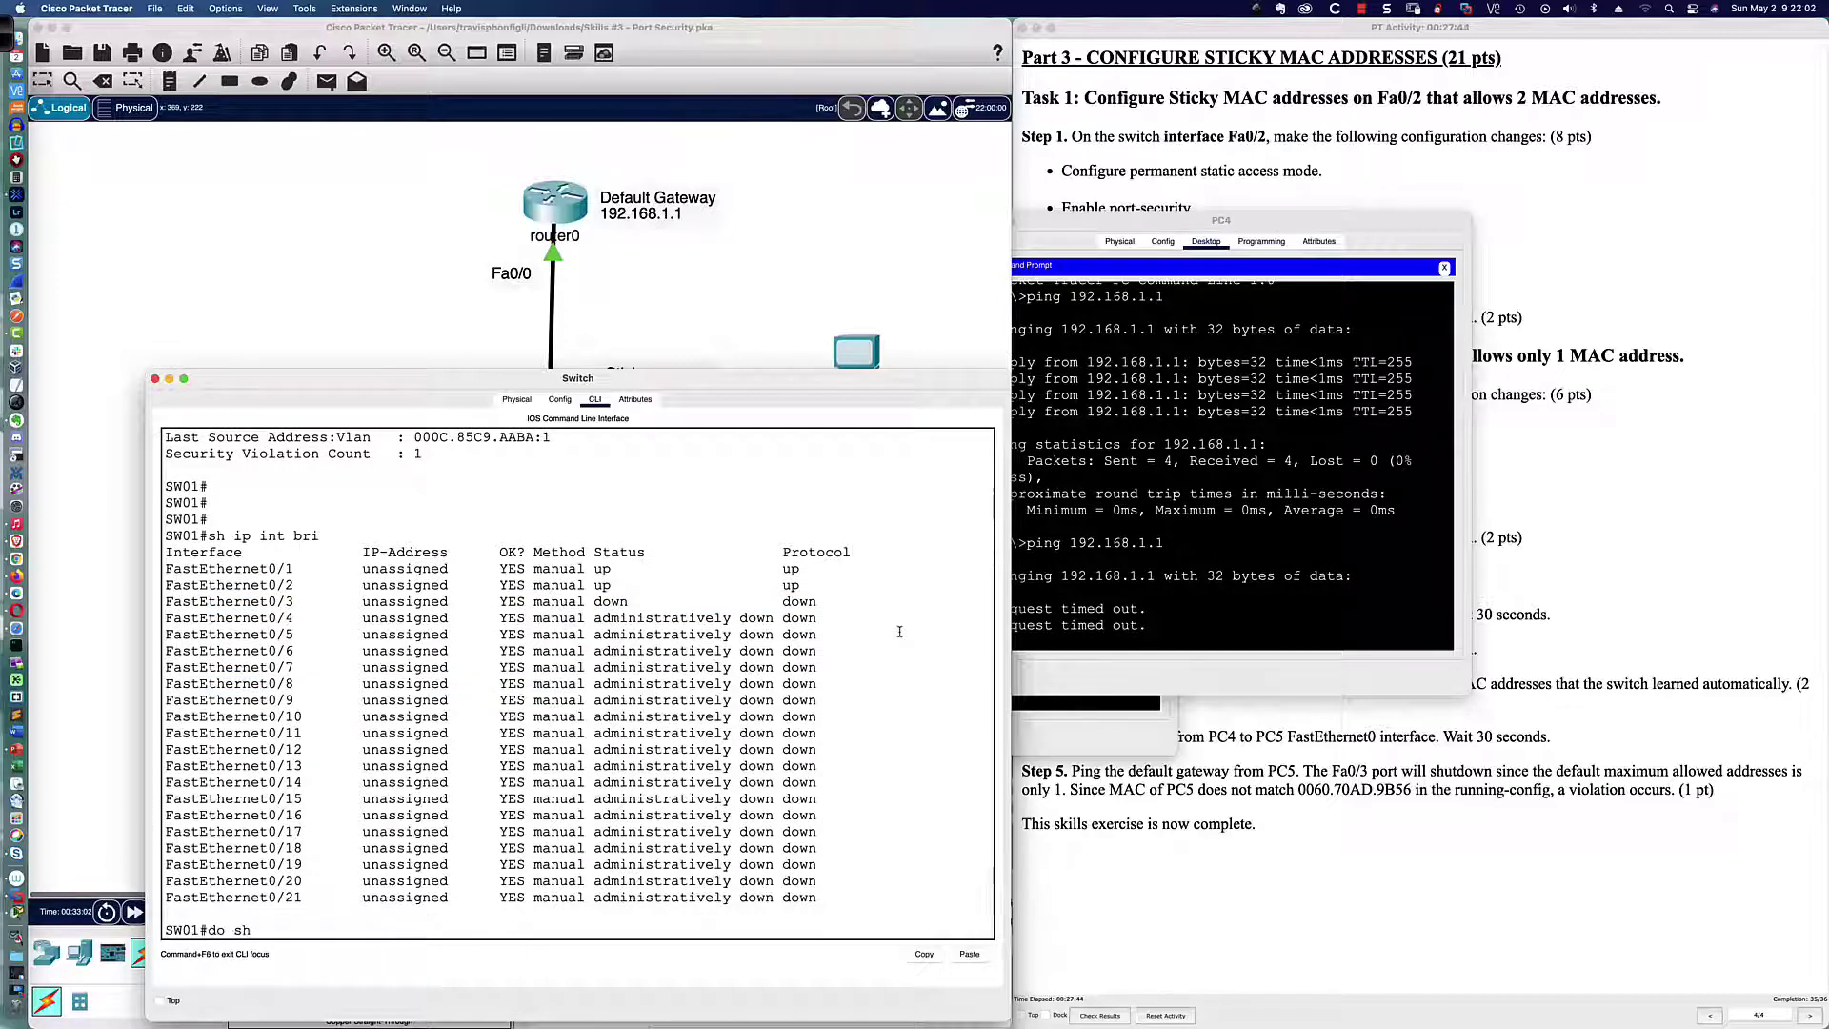
key(Return)
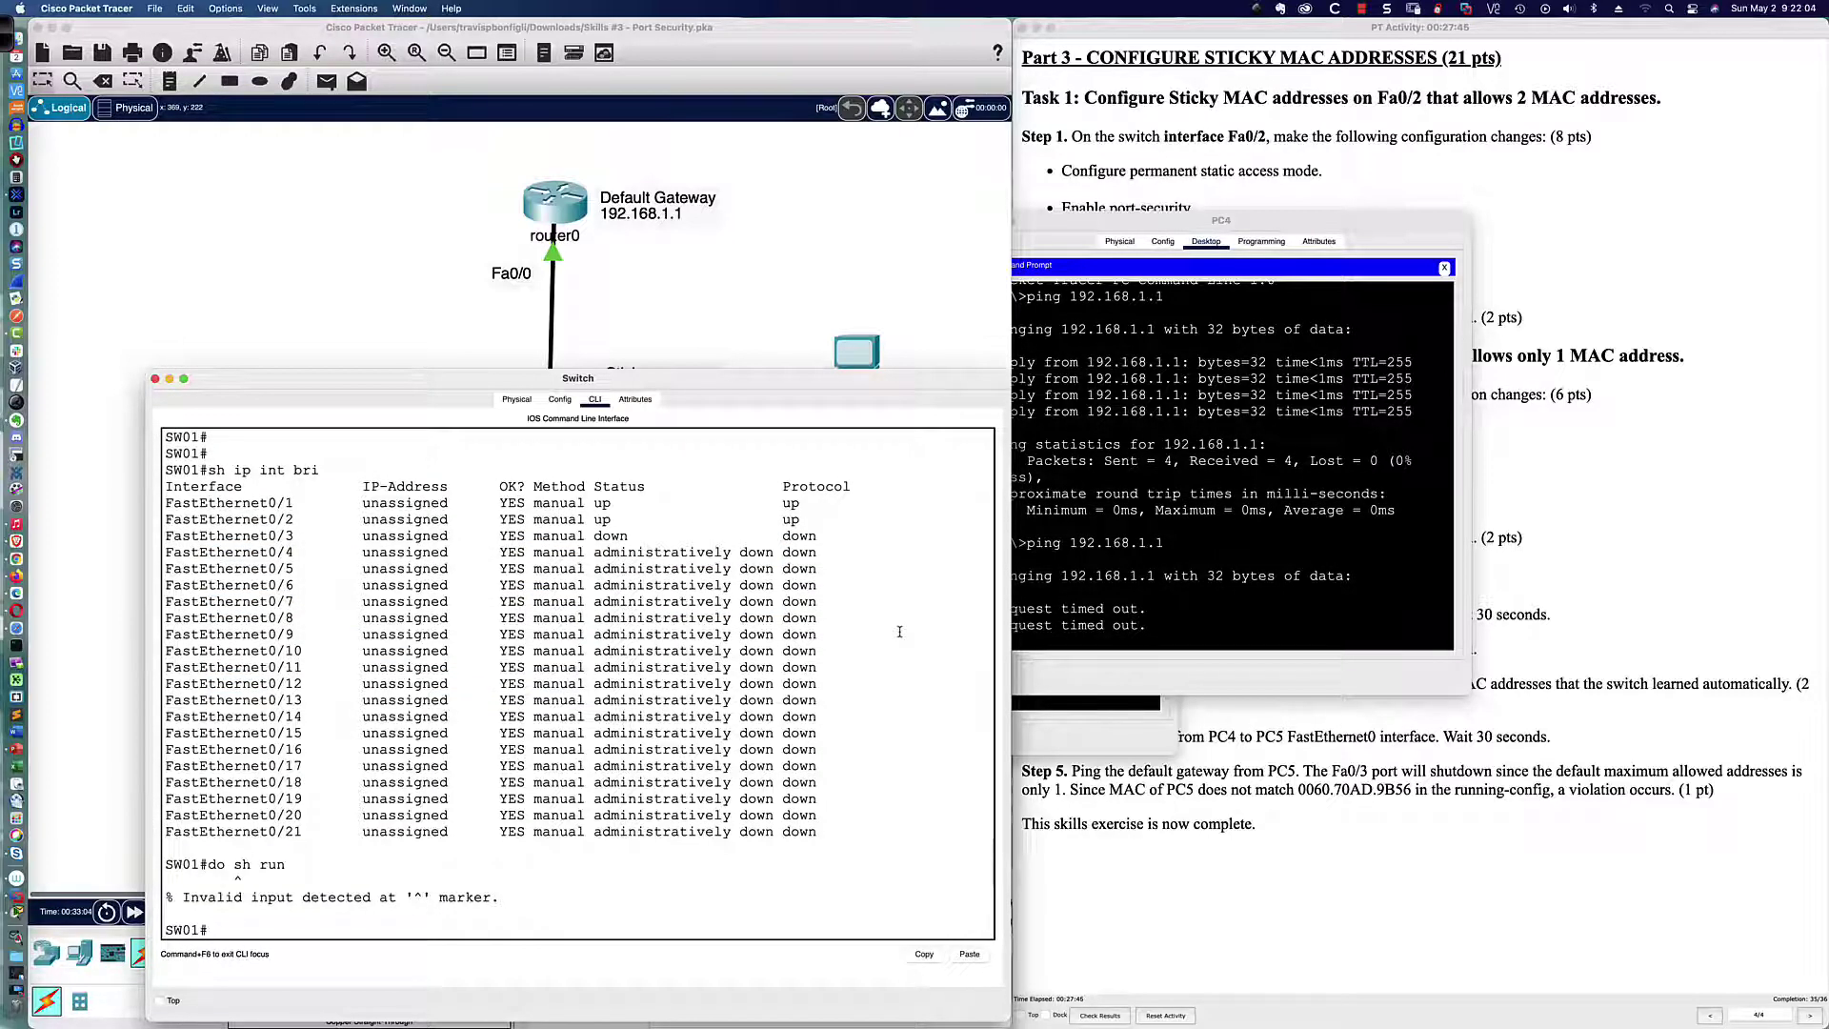
text(sh run)
key(Return)
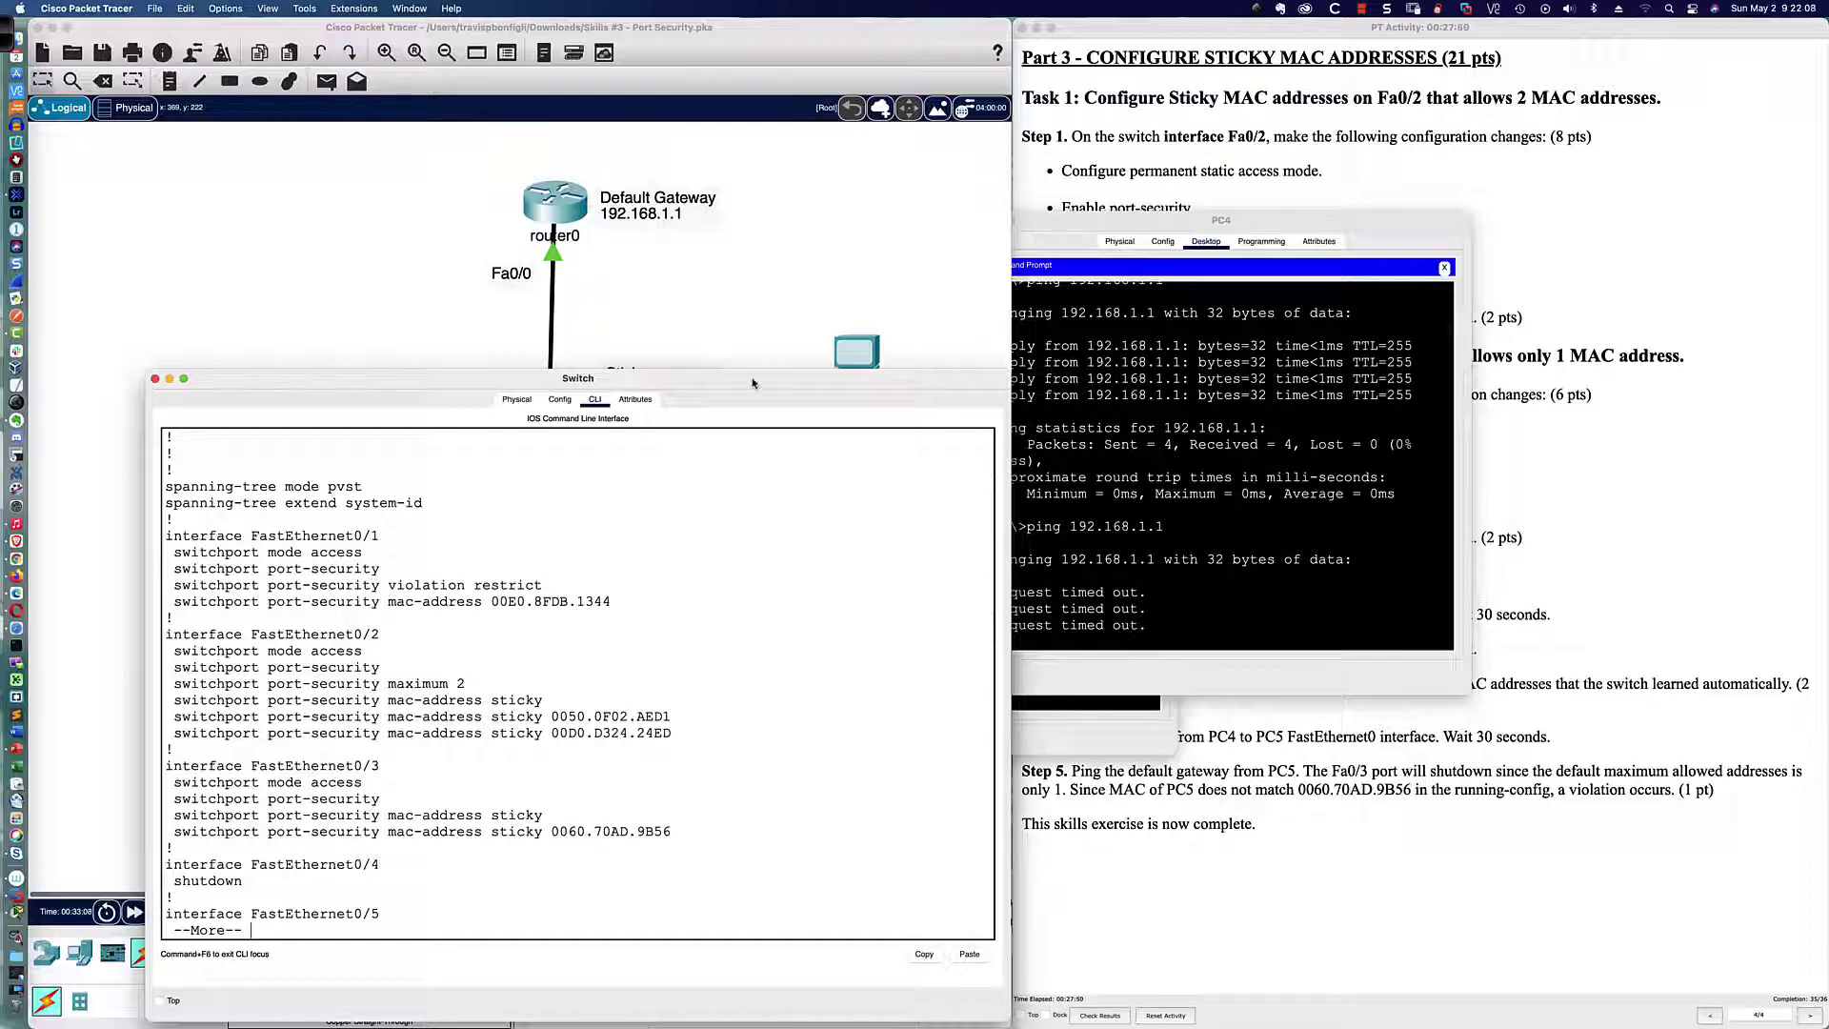
drag(752, 383, 1565, 384)
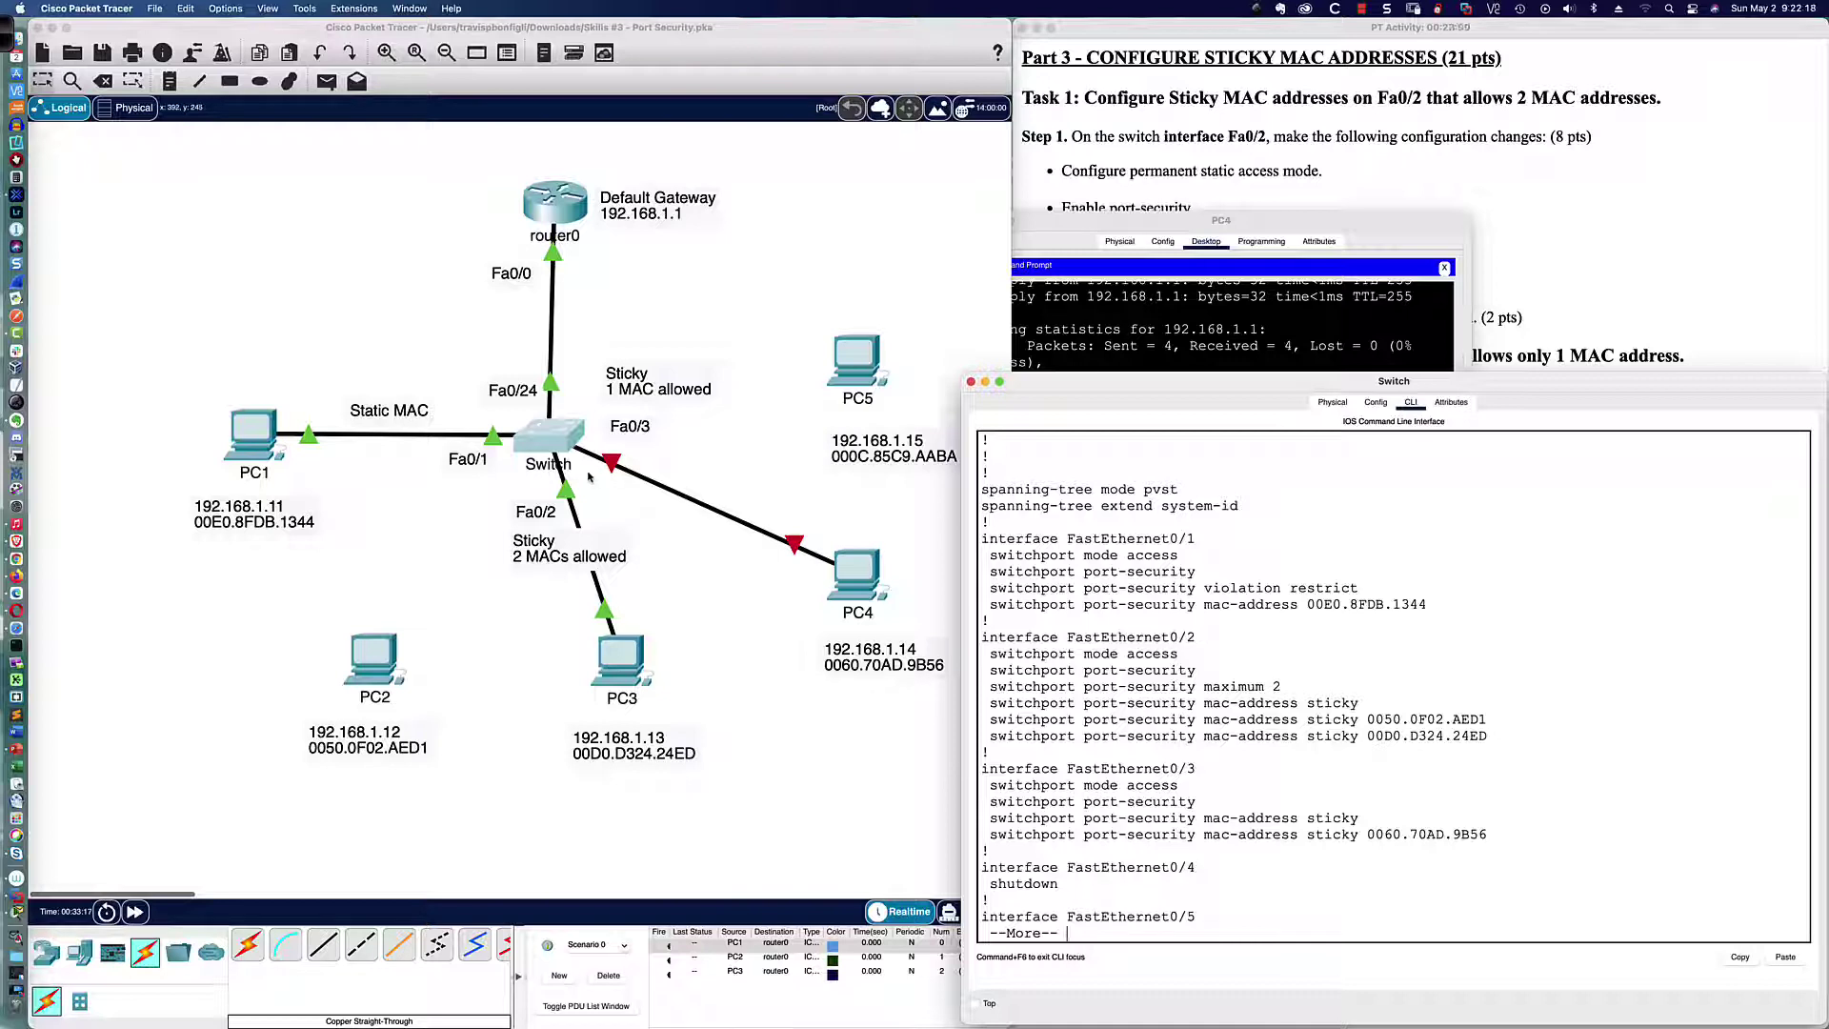
Quit the configuration listing, enter global configuration mode, and shut down interface fa0/3
click(1387, 770)
text(qconf t)
key(Return)
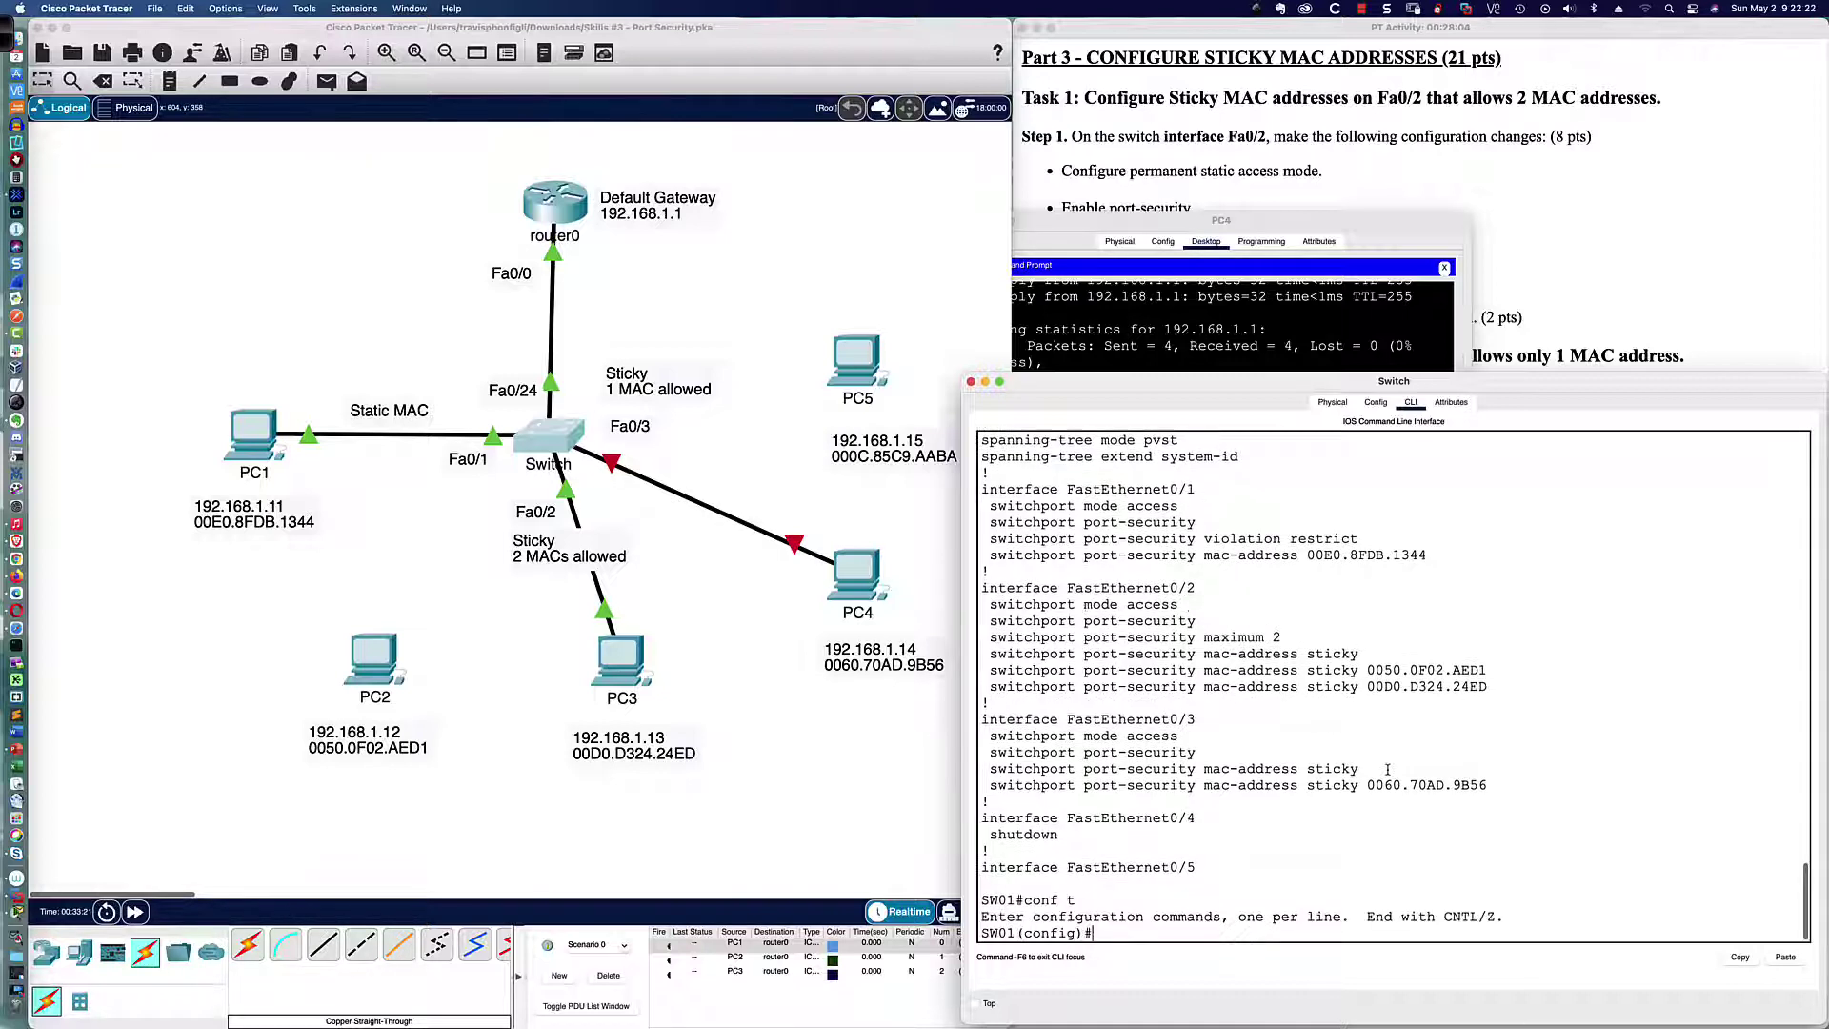
text(int fa0/3)
key(Return)
text(shut)
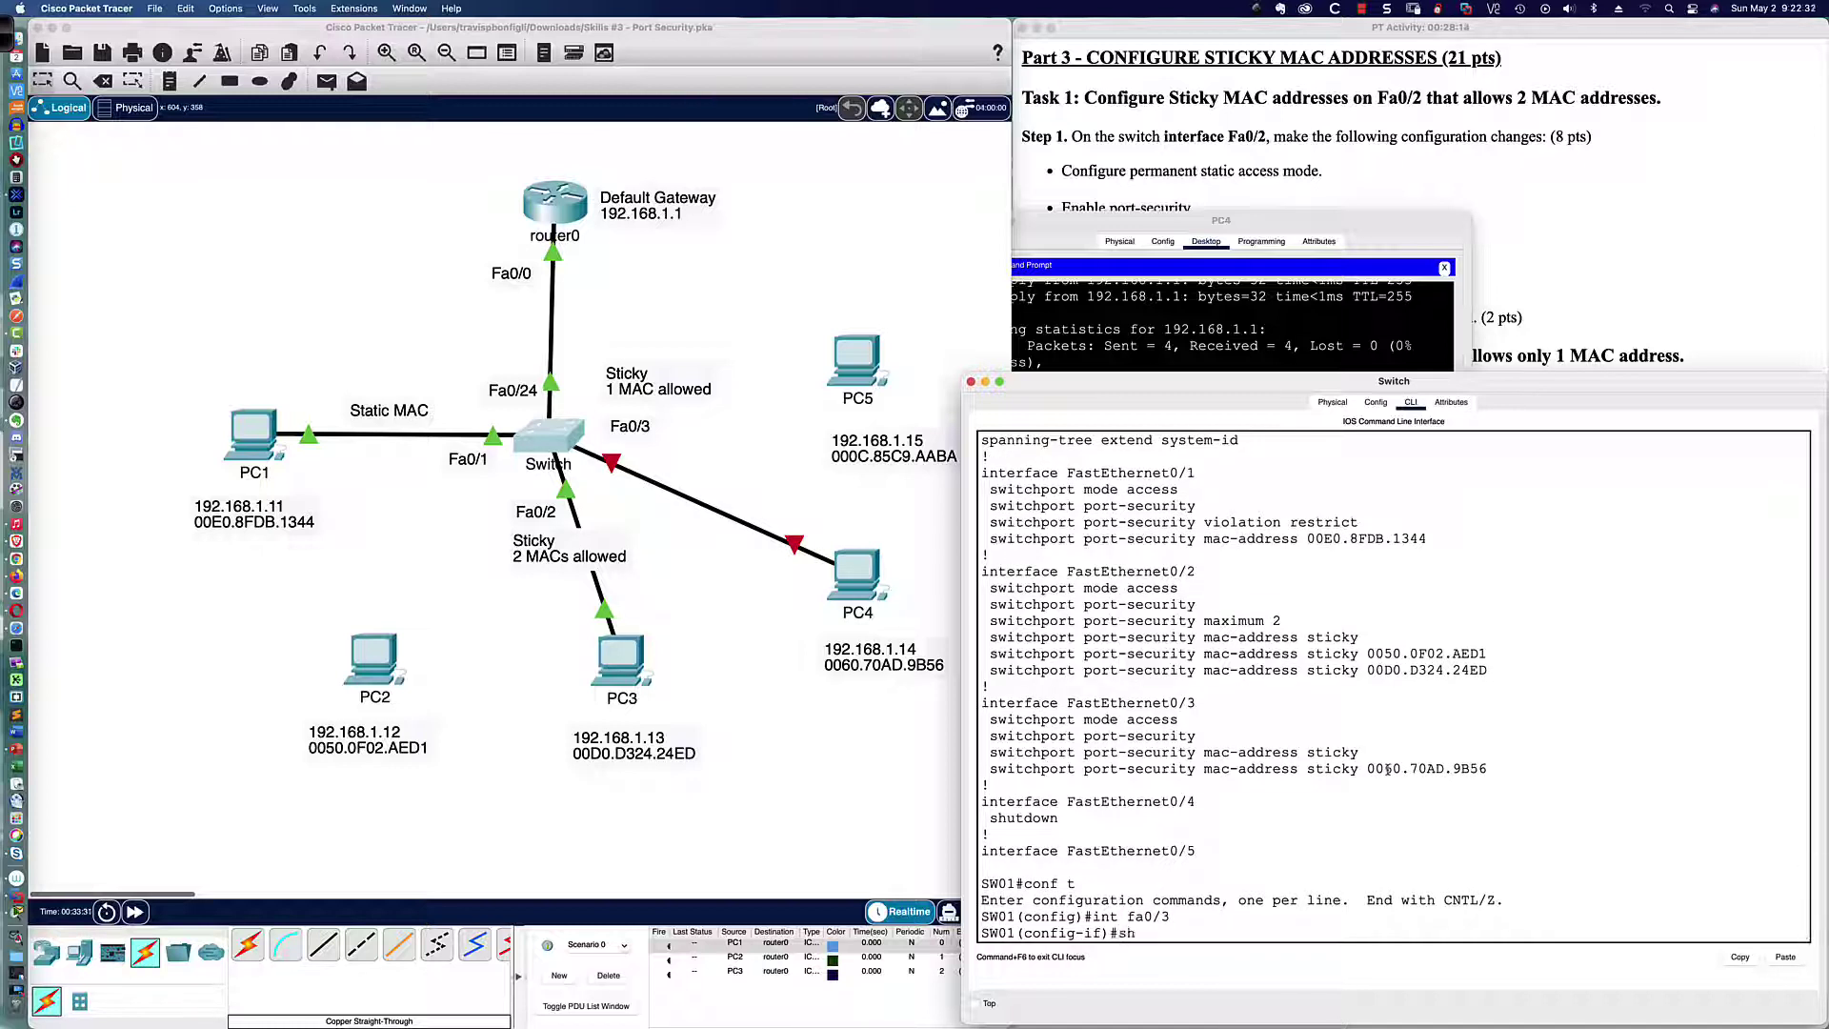
key(Return)
key(Return)
key(Return)
key(Return)
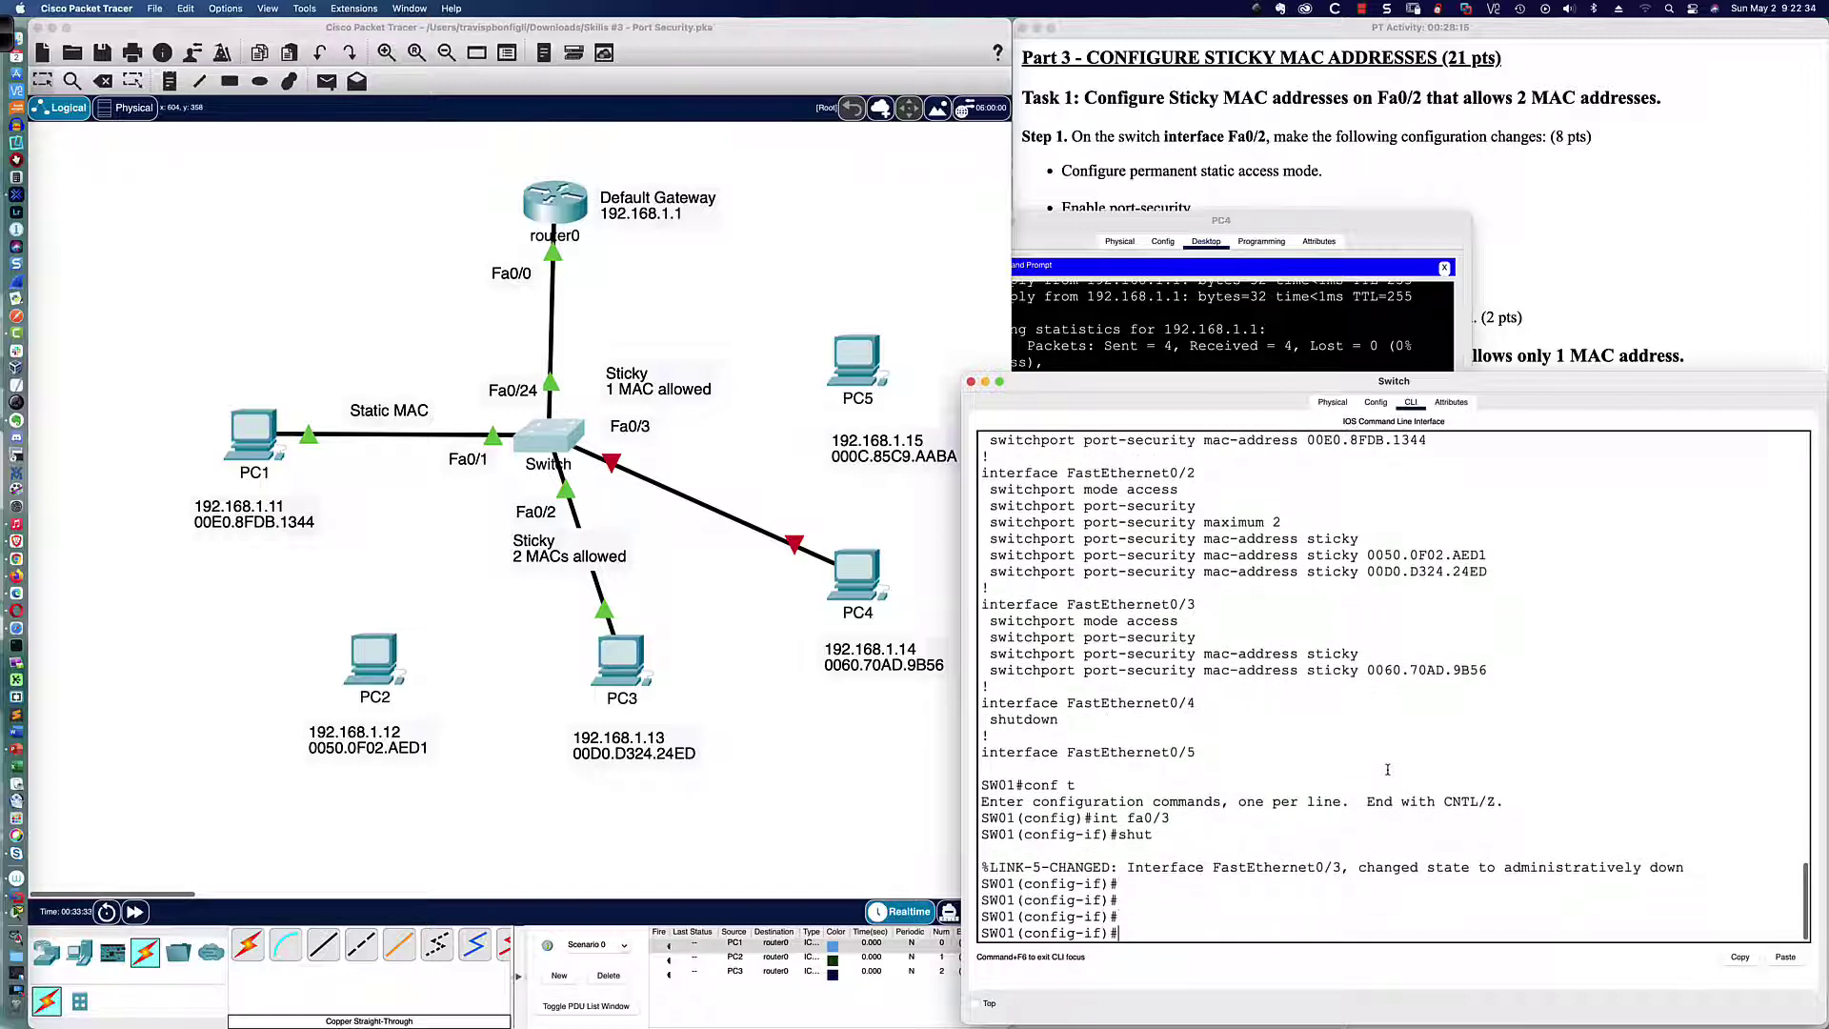
Re-enable interface fa0/3 with no shut and fast-forward the simulation time until the PC4 link converges
text(no shut)
key(Return)
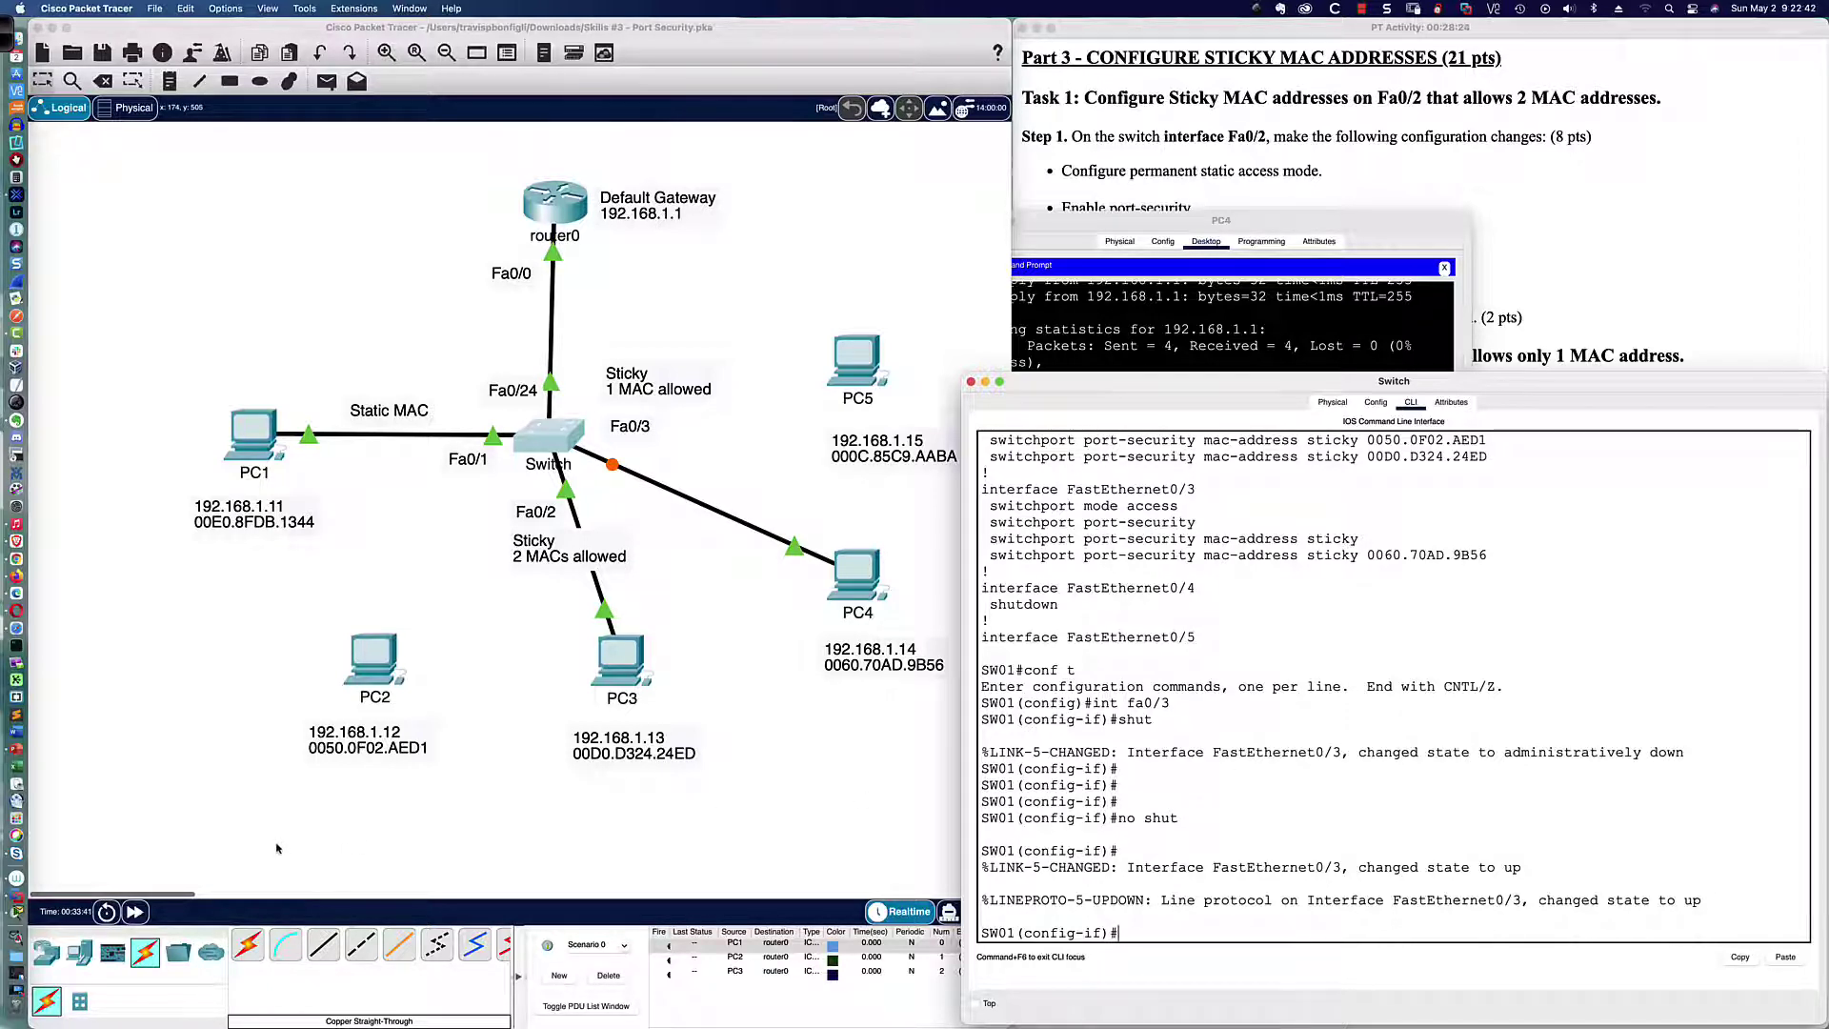
click(135, 911)
click(134, 912)
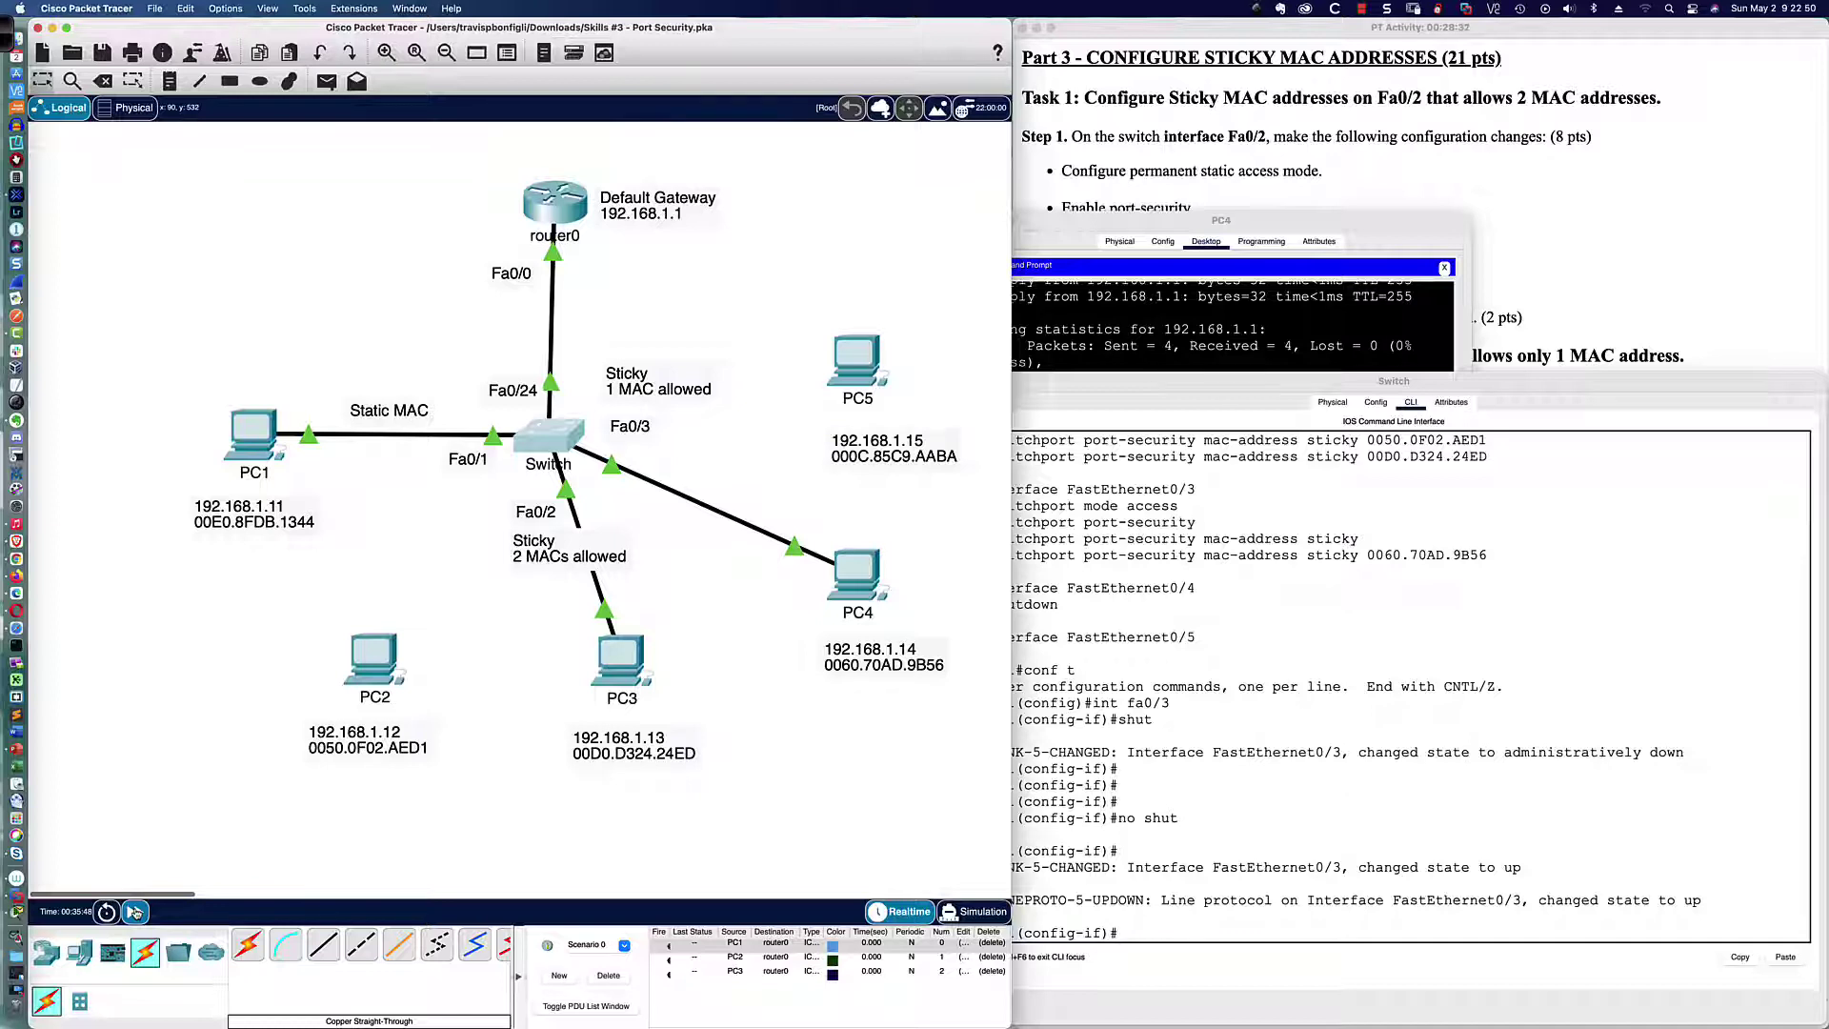
Reposition the switch's CLI window and switch to Microsoft PowerPoint
click(1225, 782)
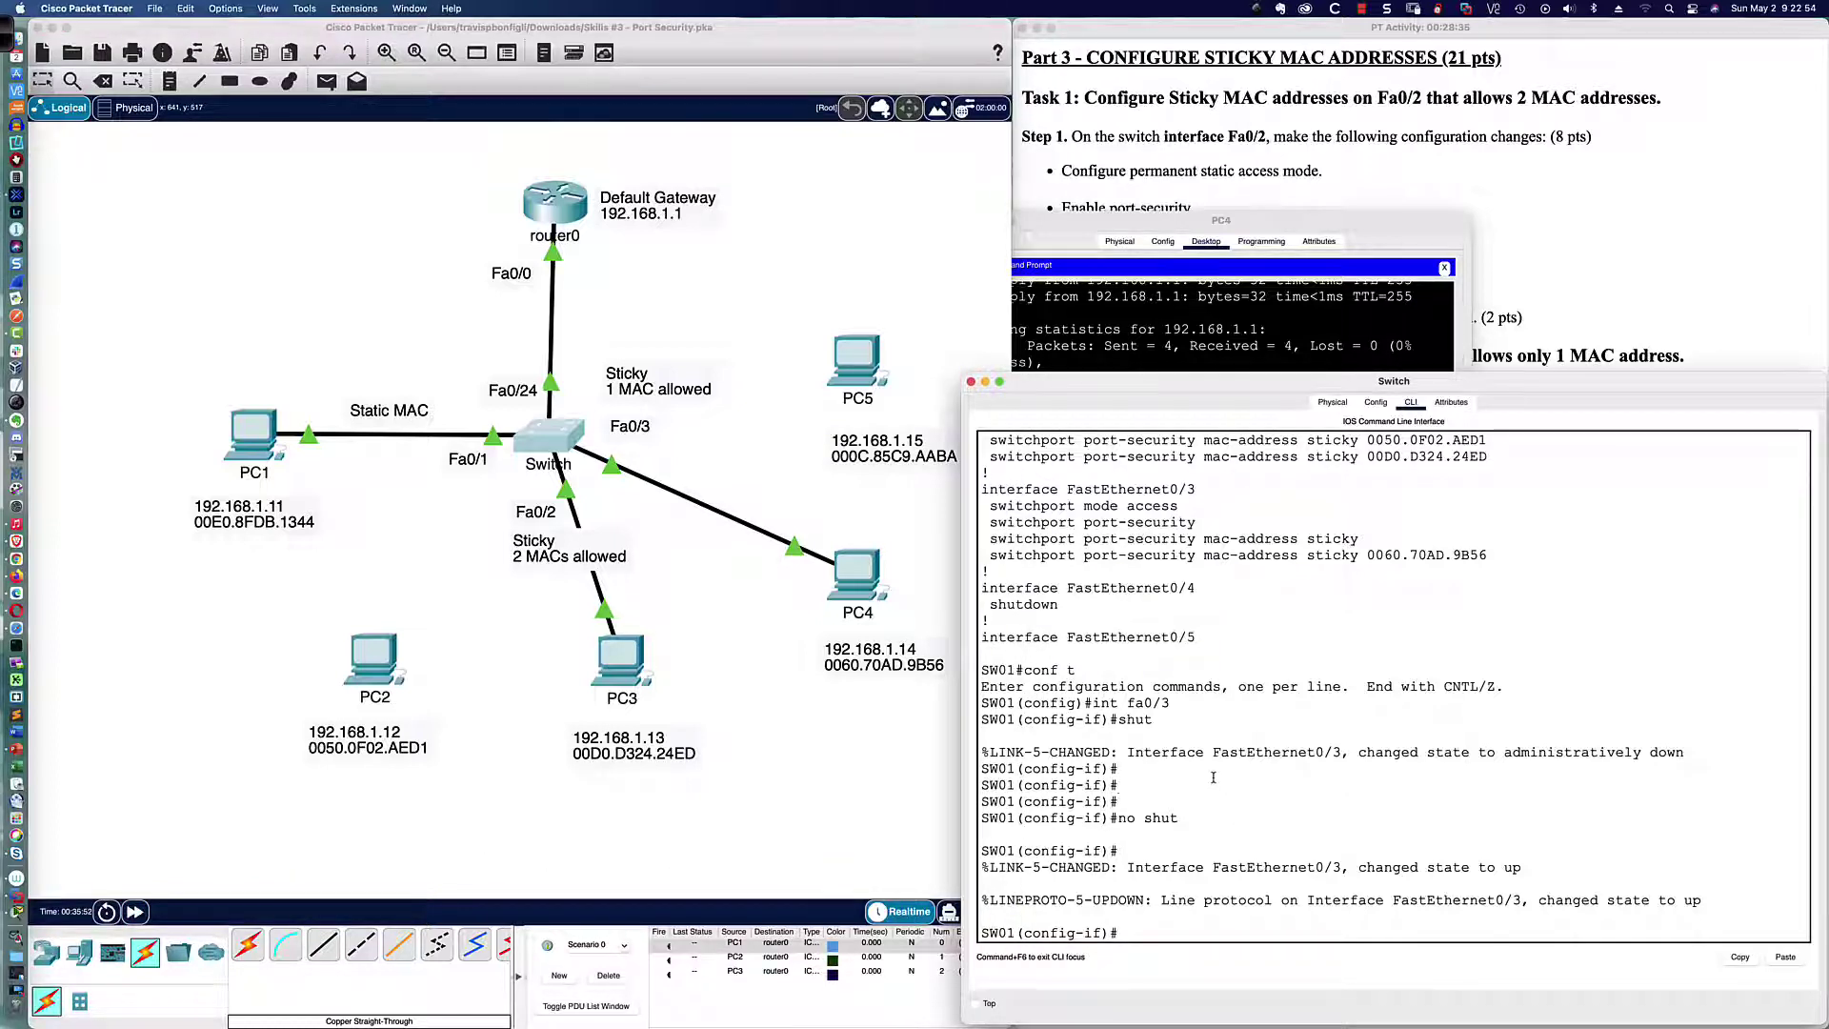
mouse_move(1215, 389)
mouse_down()
mouse_move(1215, 307)
mouse_move(1211, 352)
mouse_up()
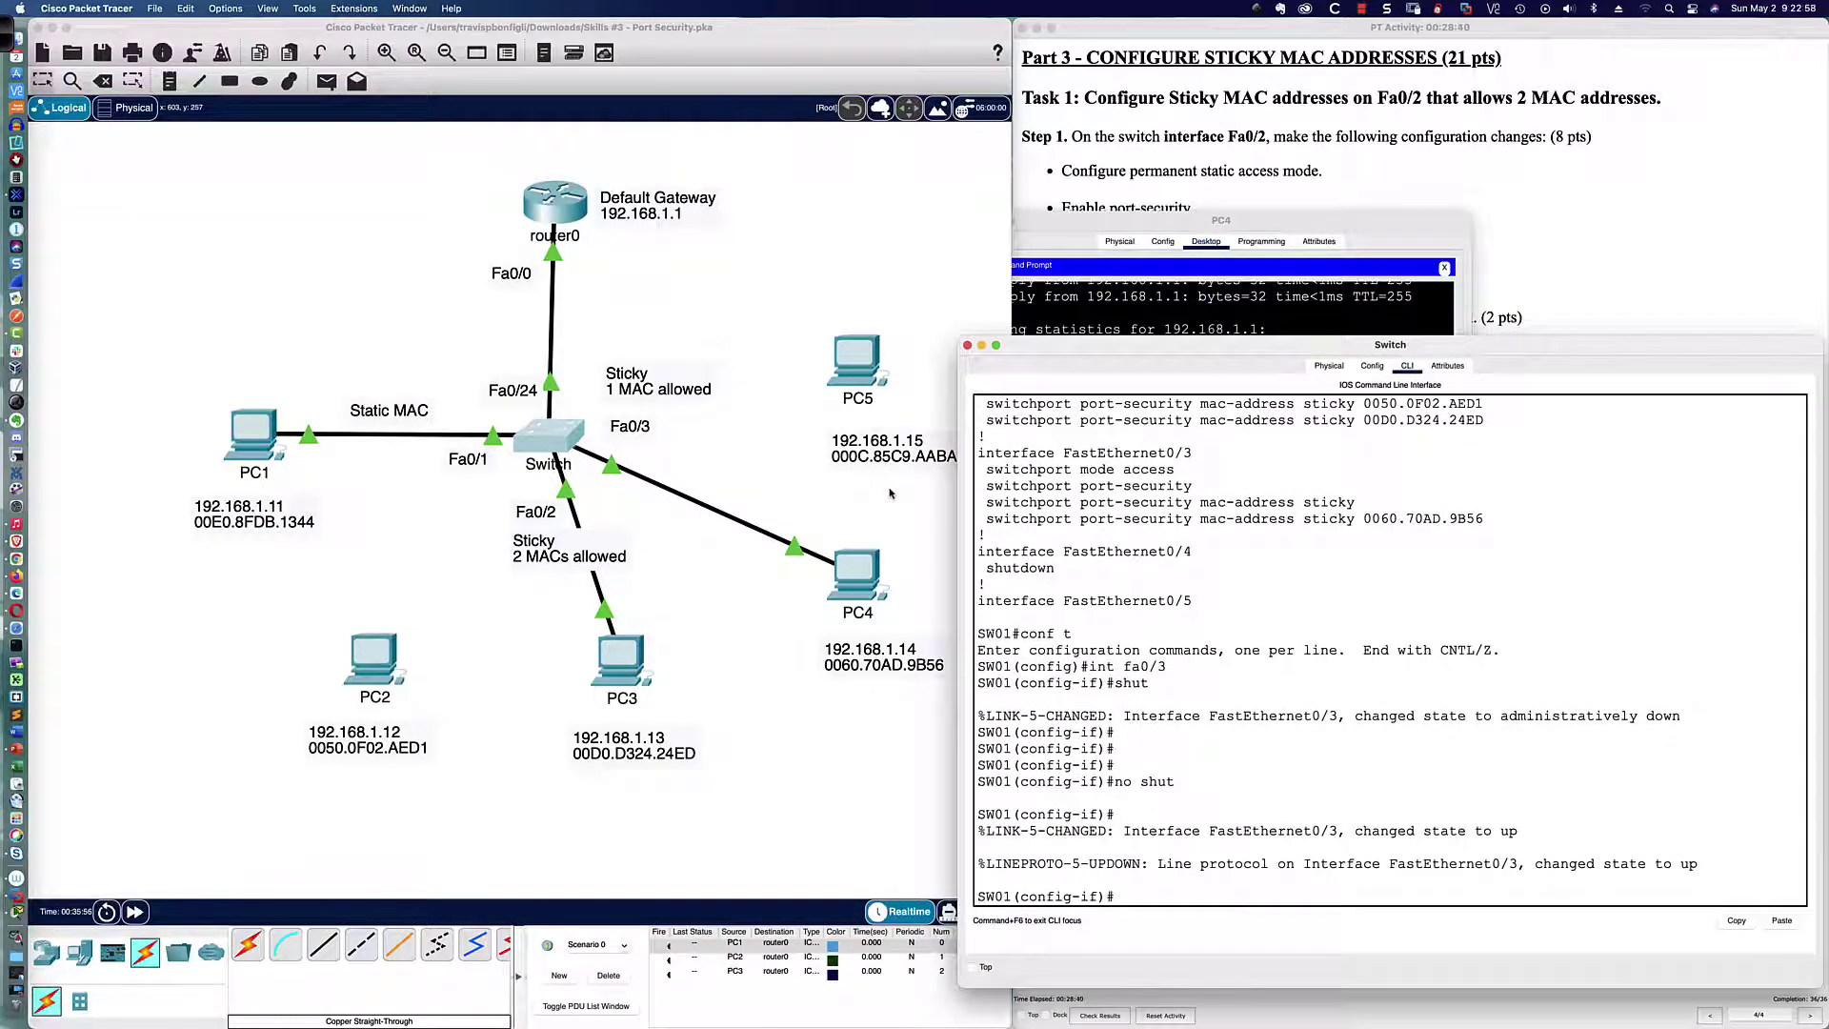
key(super+Tab)
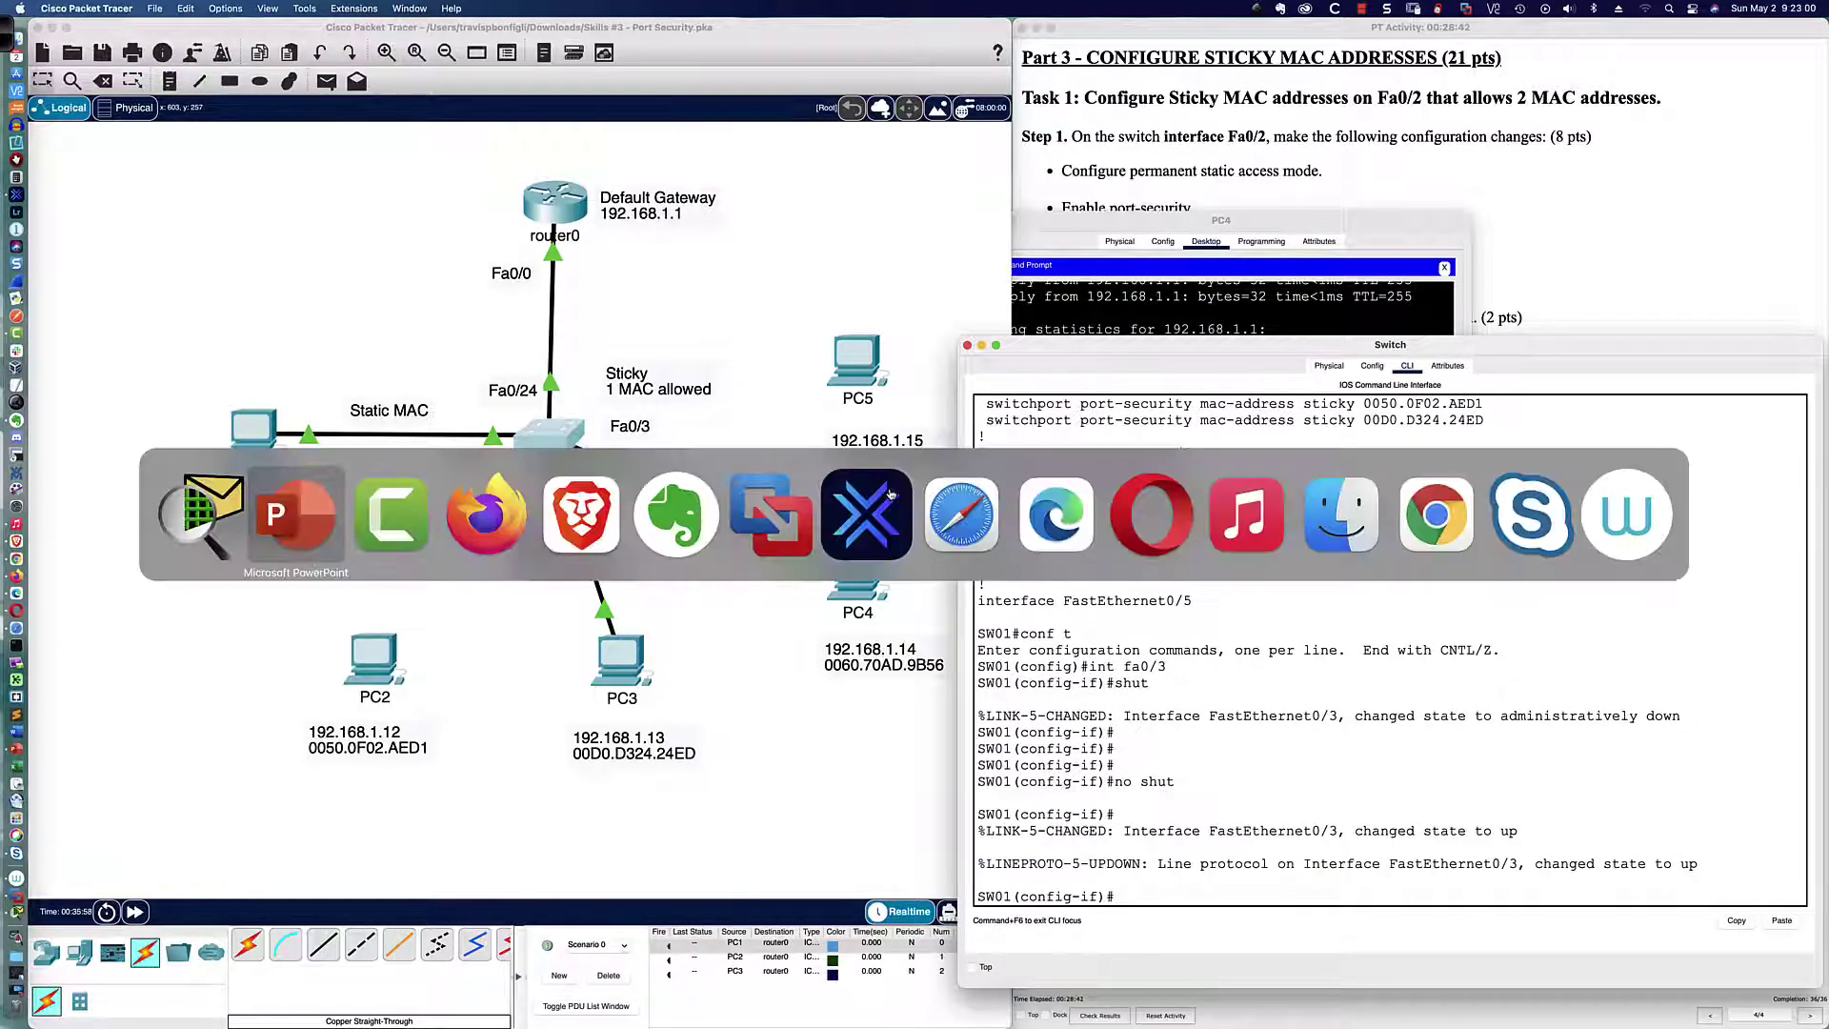